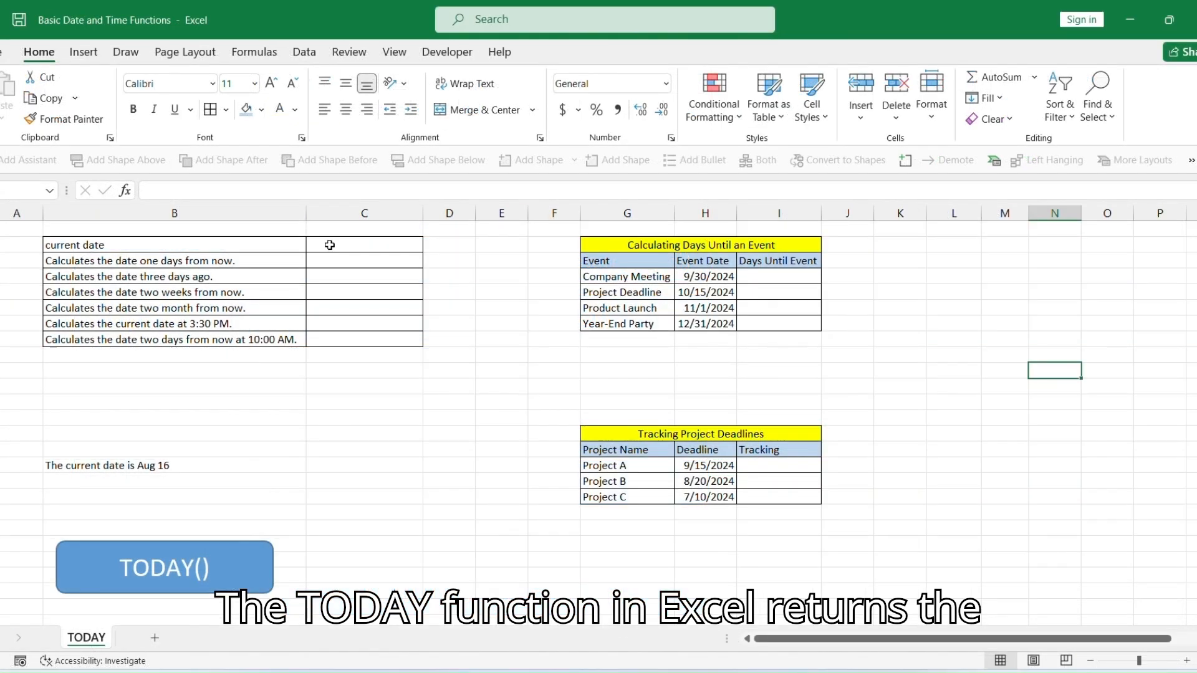
Open the TODAY sheet and enter =TODAY() in the cell beside "current date".
double_click(329, 245)
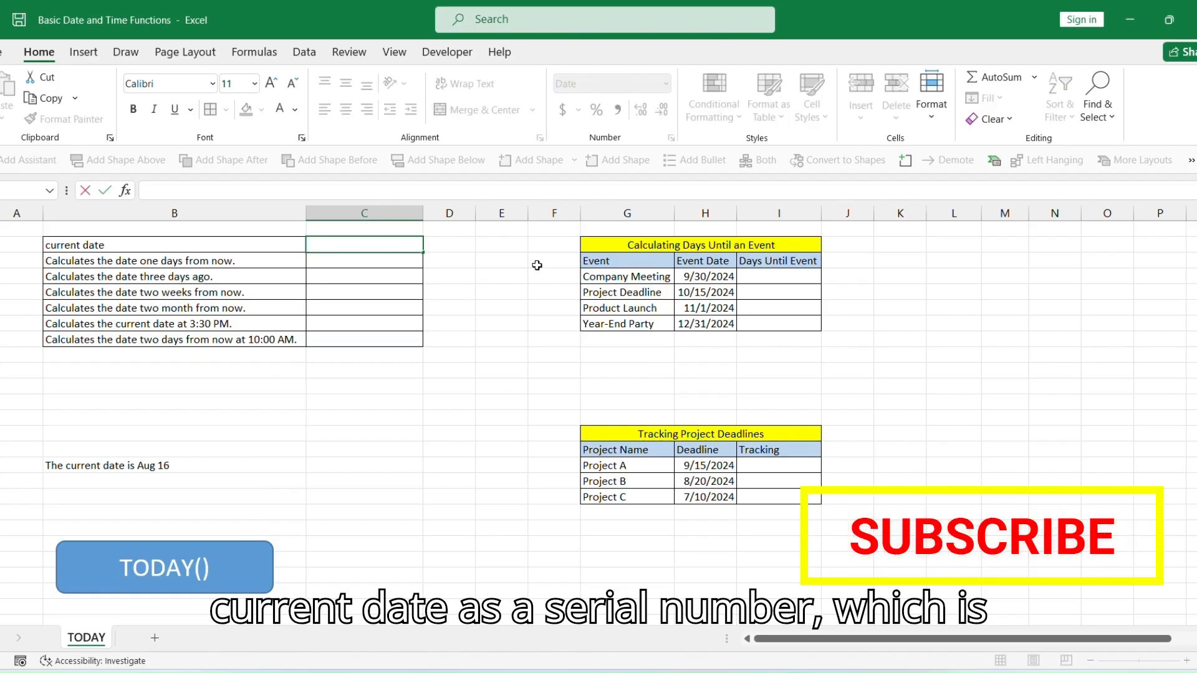
text(=TODAY()
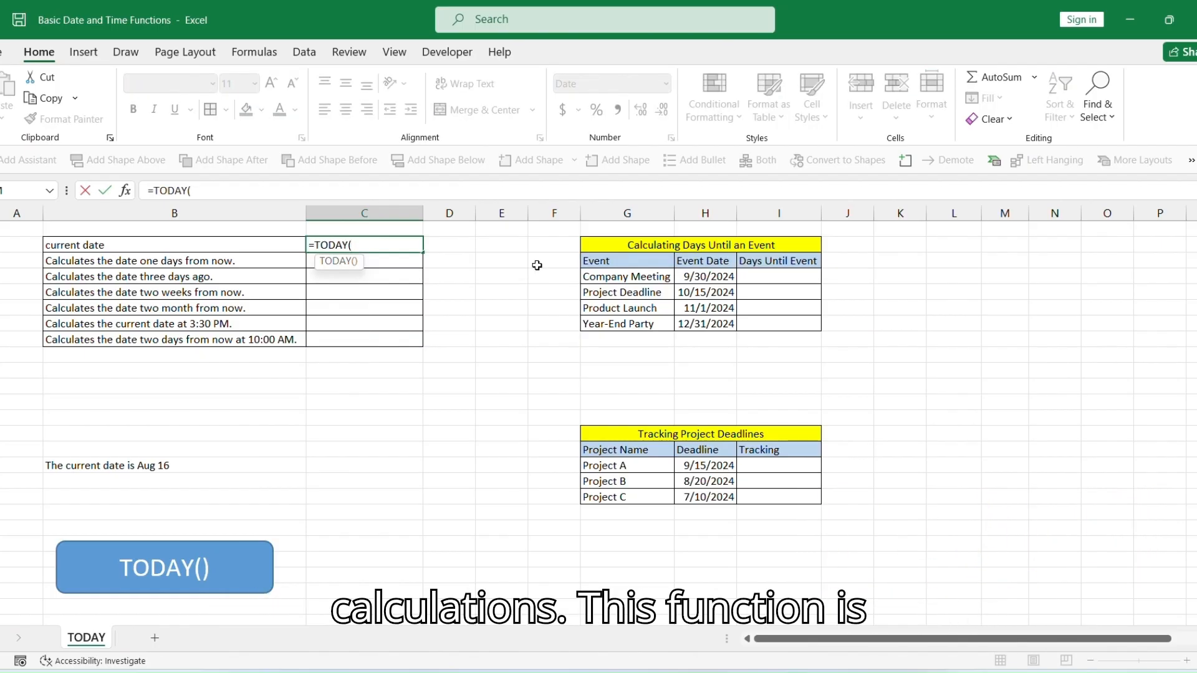
text())
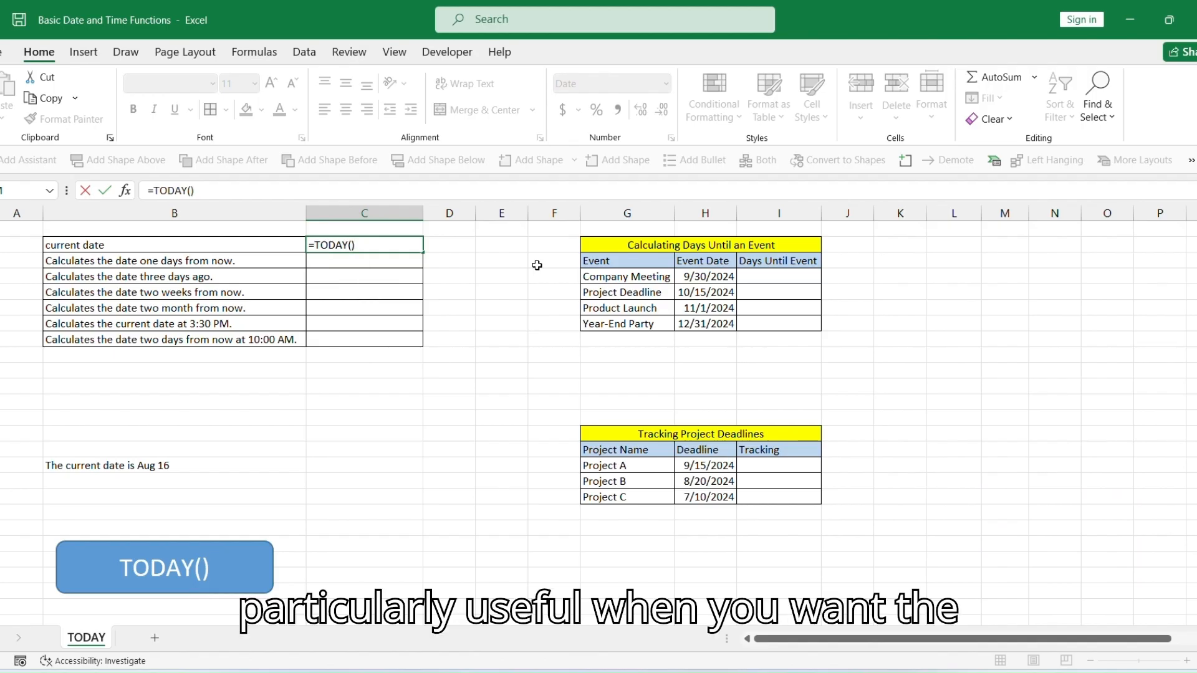
key(Return)
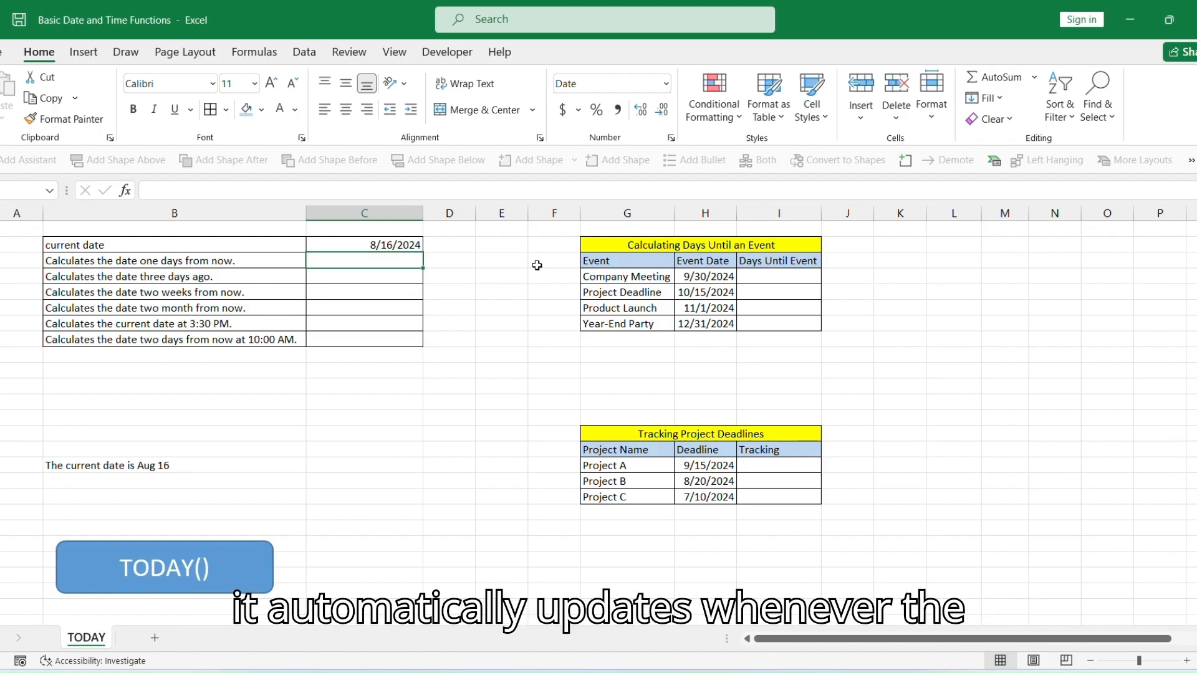
Enter =TODAY()+1 beside the row for the date one day from now.
text(=TODAY)
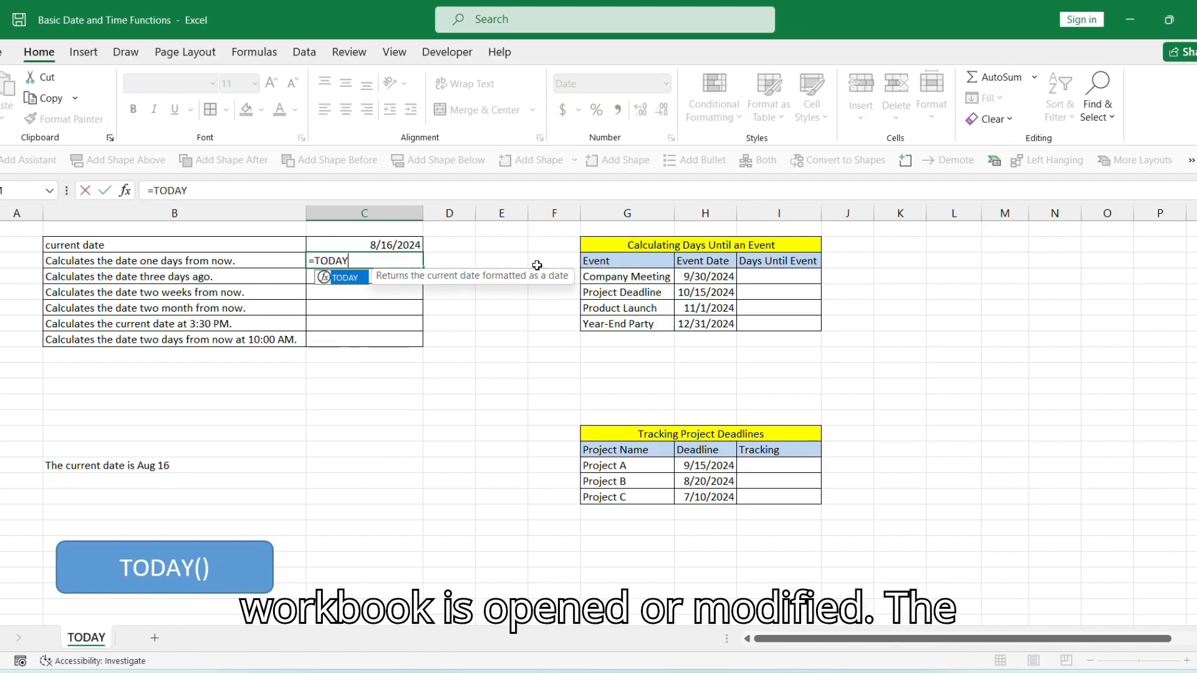
text(()+1)
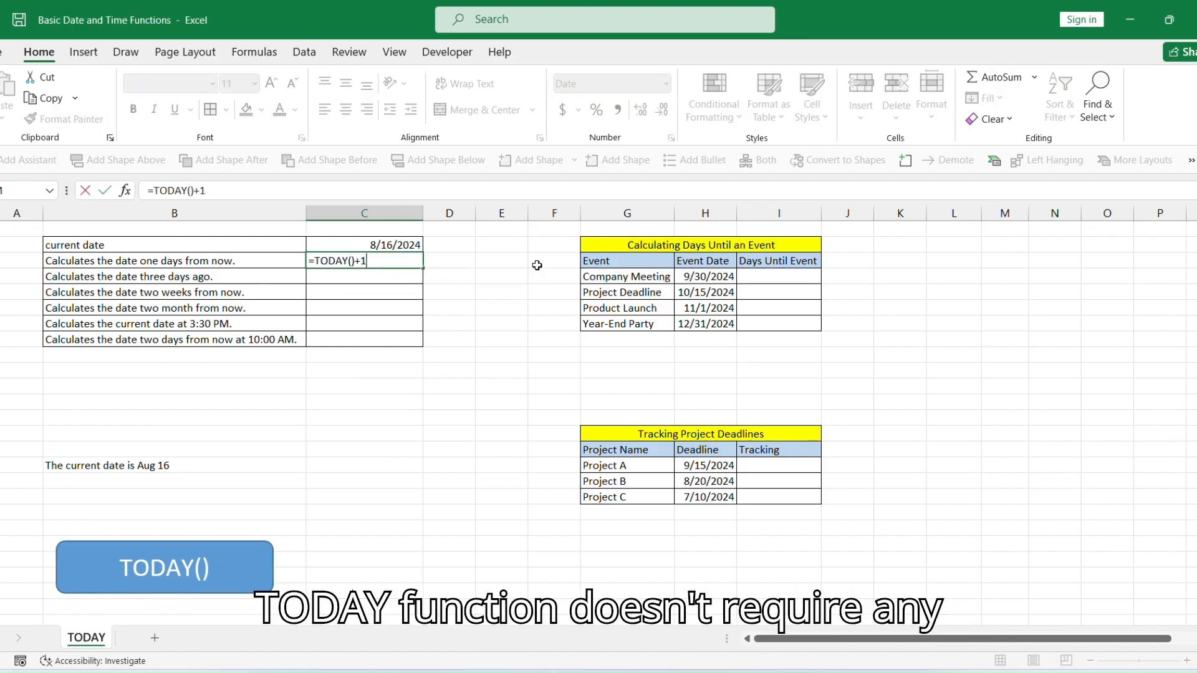
key(Return)
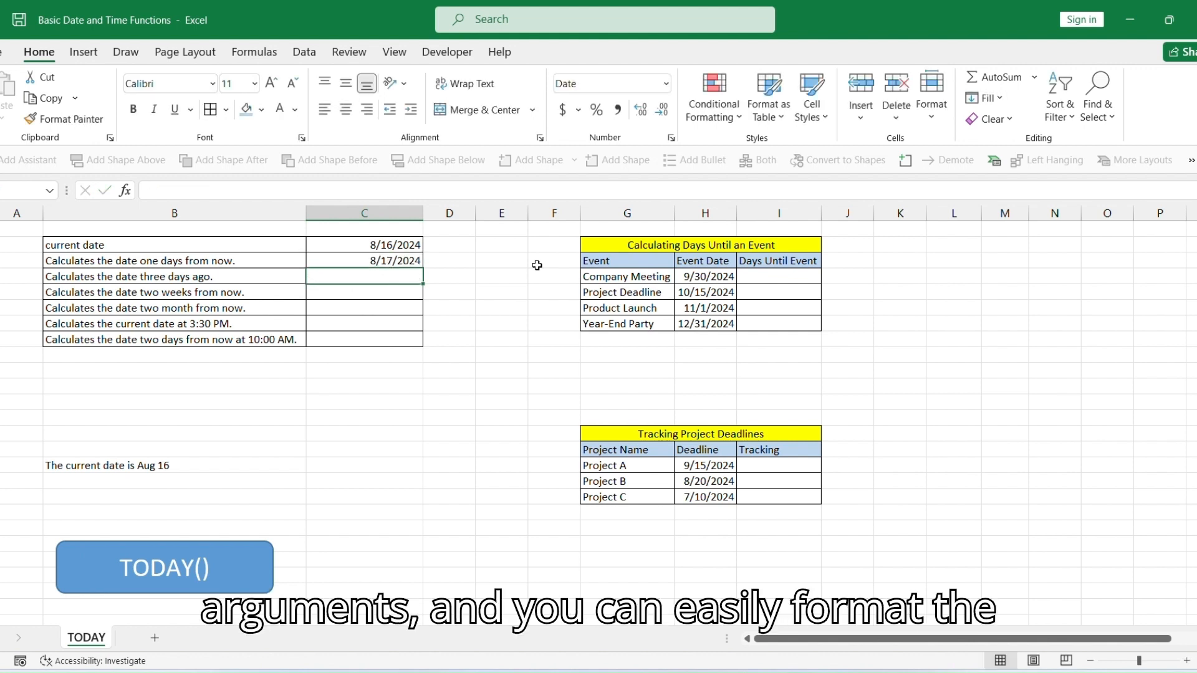
Enter =TODAY()-3 beside the row for the date three days ago.
key(Left)
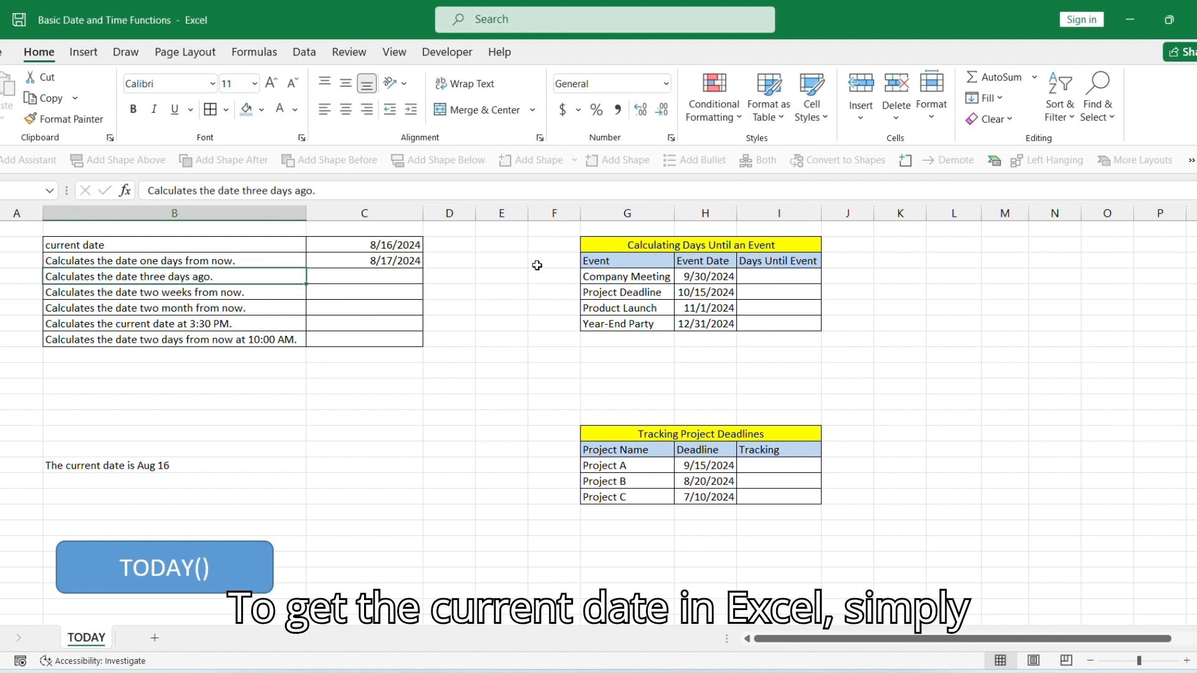
key(Right)
text(=TOD)
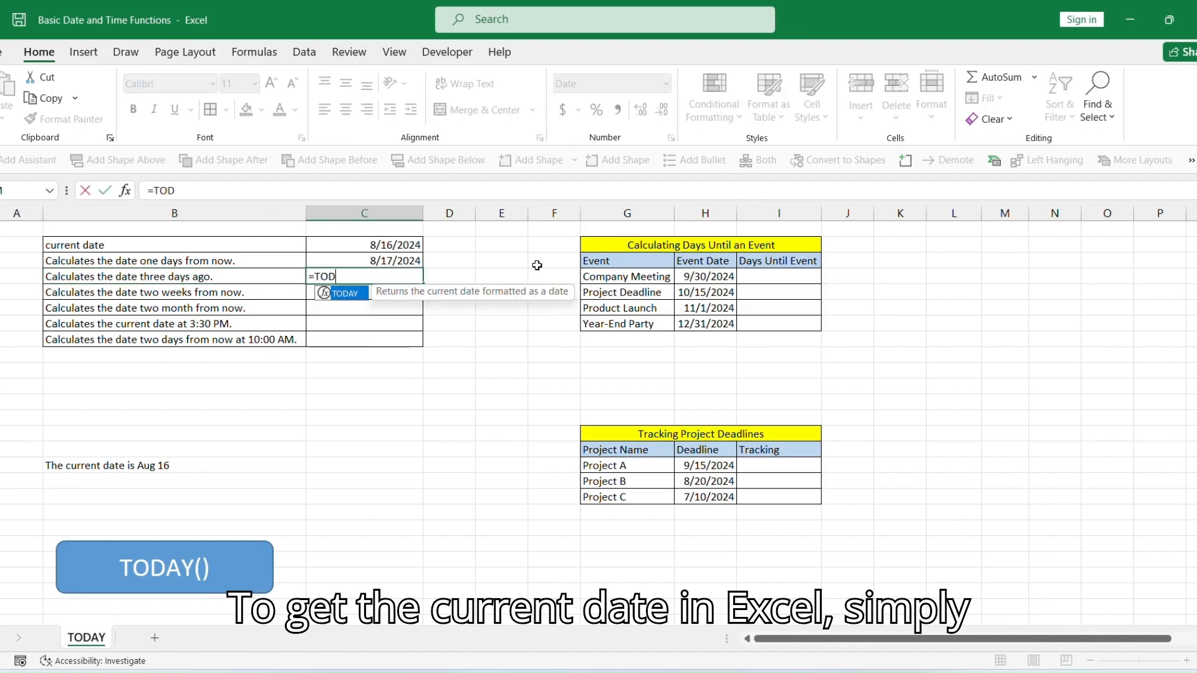
text(AY()-3)
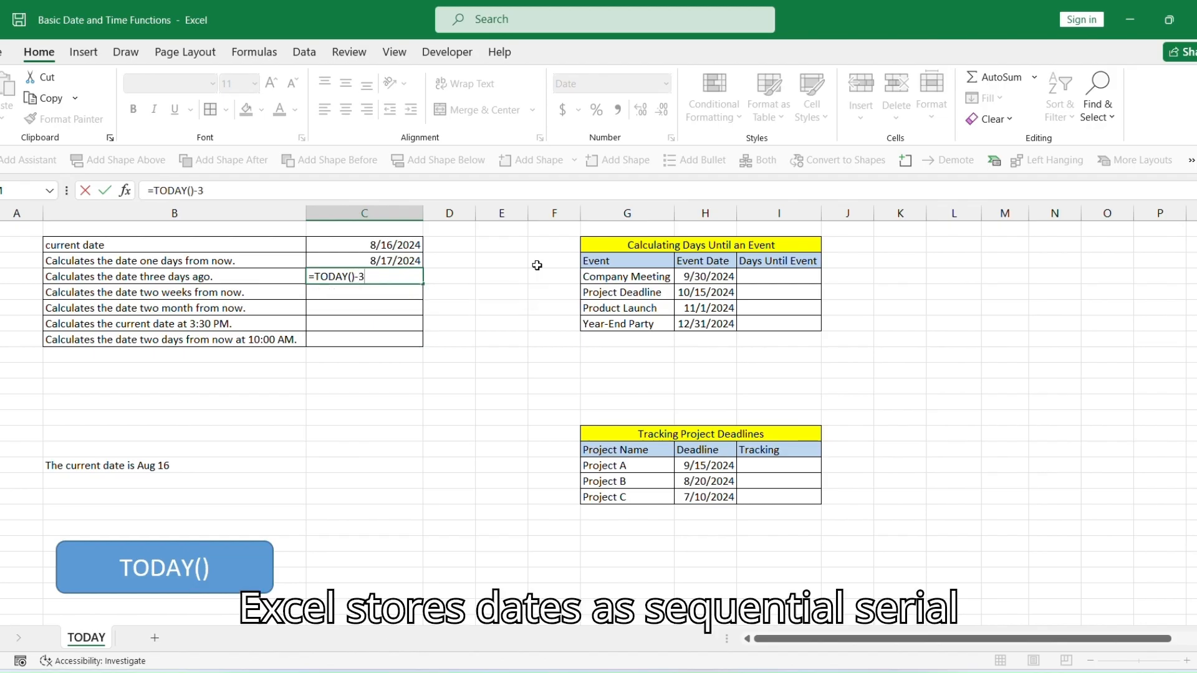
key(Return)
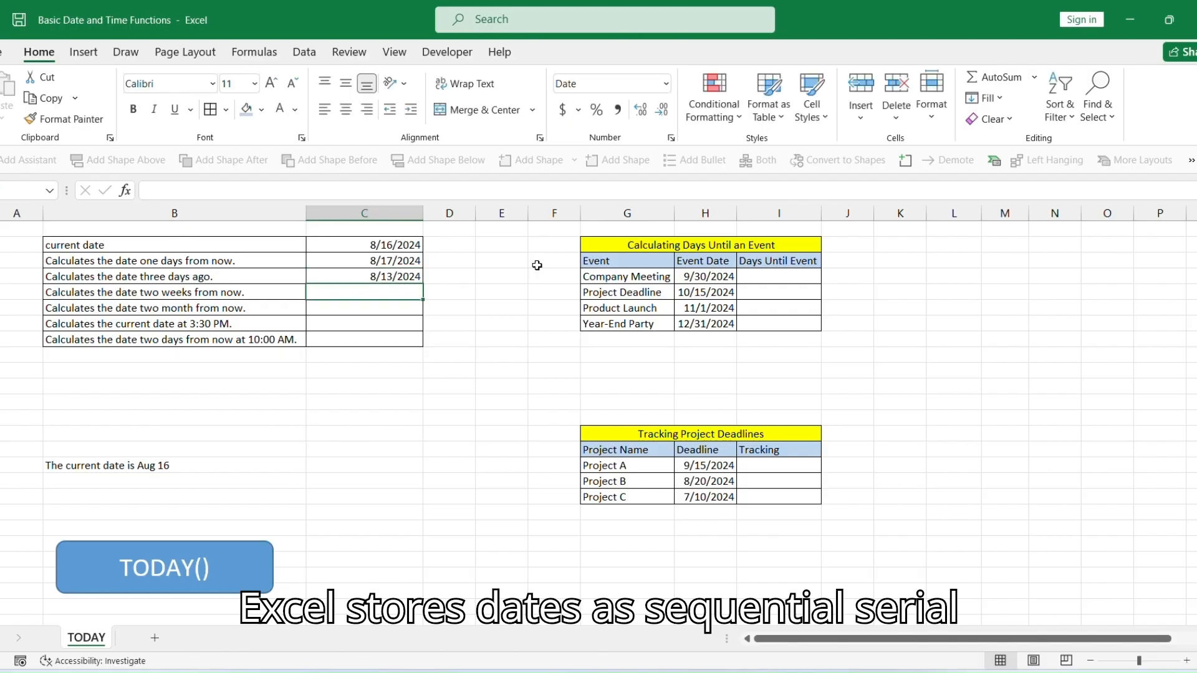
Enter =TODAY()+14 beside the row for the date two weeks from now.
key(Left)
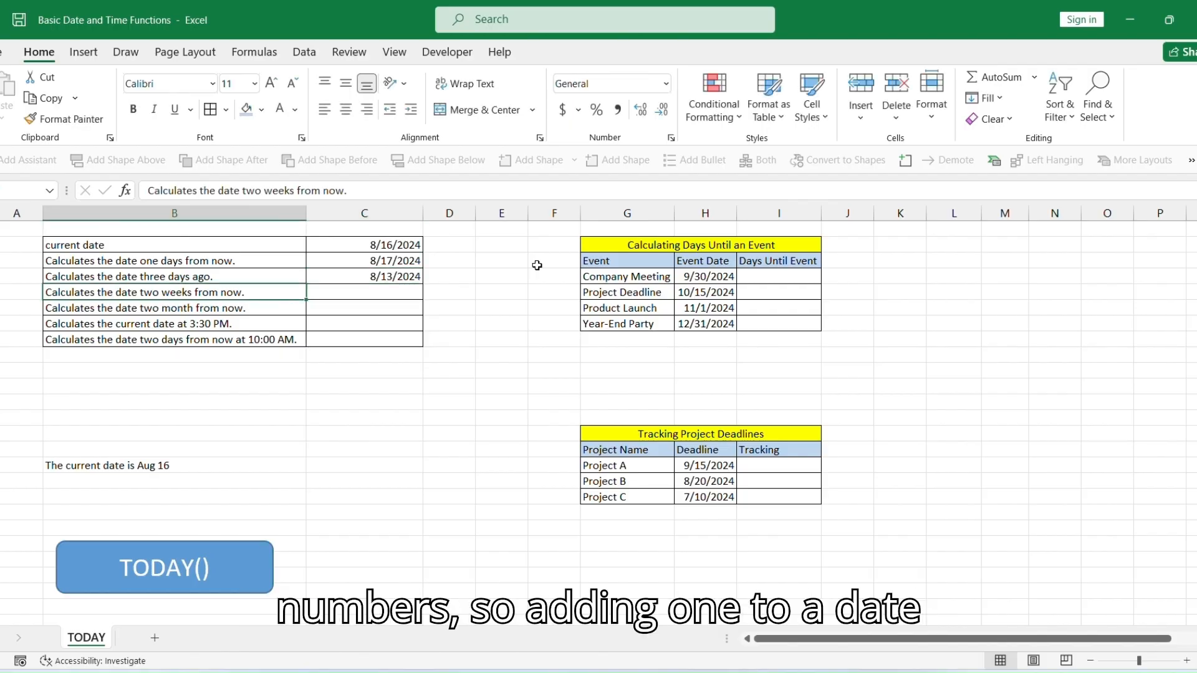
key(Right)
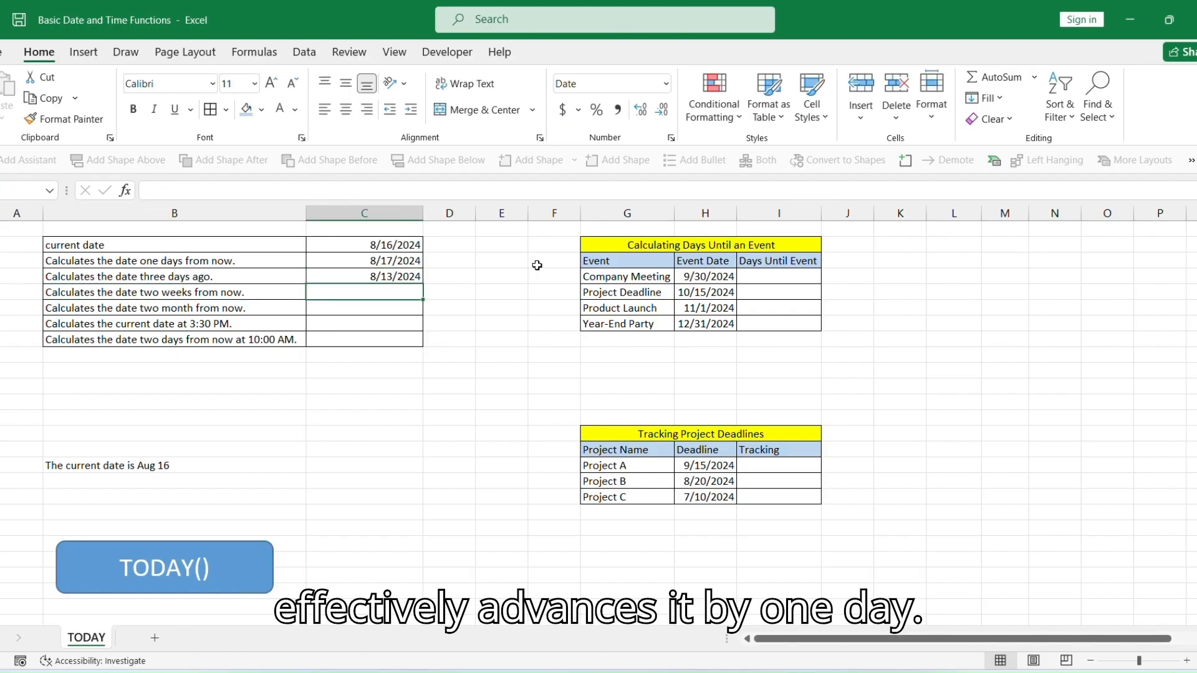
text(=TODAY)
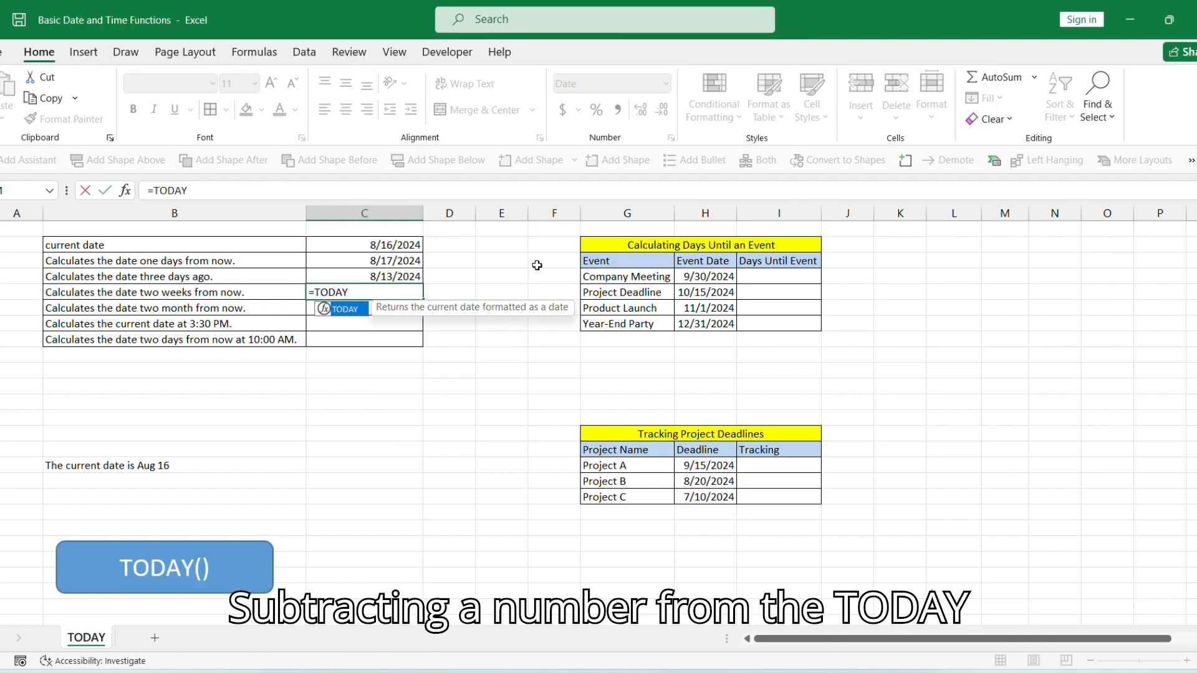
text(()+14)
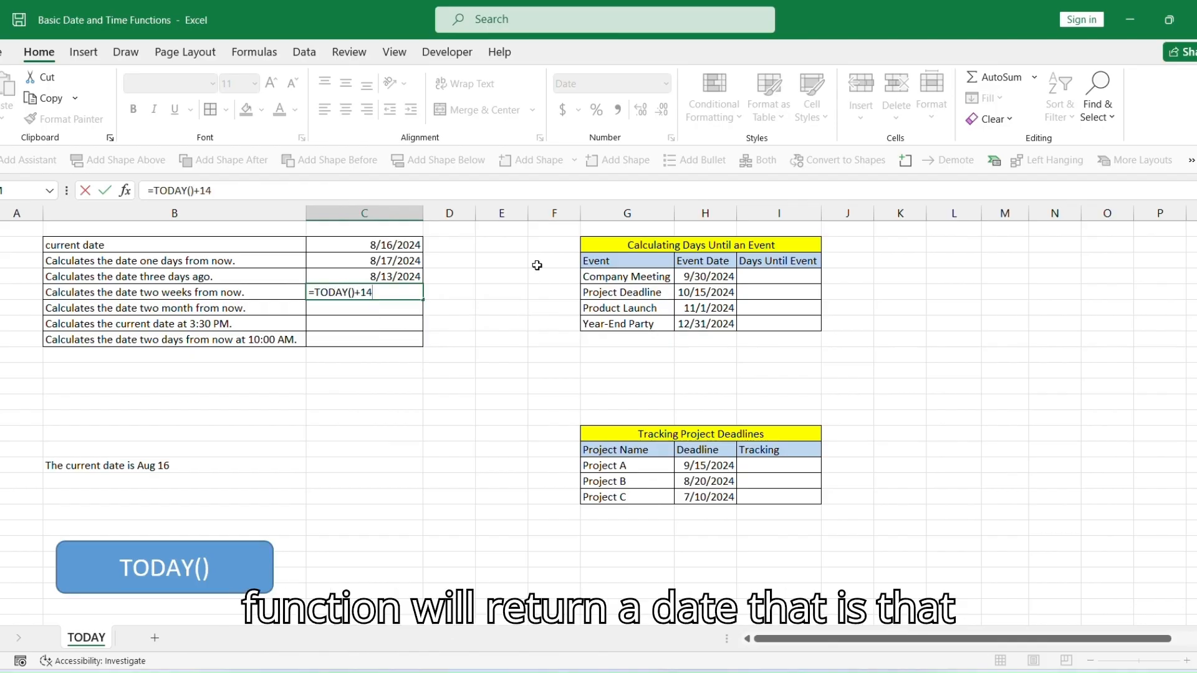
key(Return)
Enter =TODAY()+60 beside the row for the date two months from now.
key(Left)
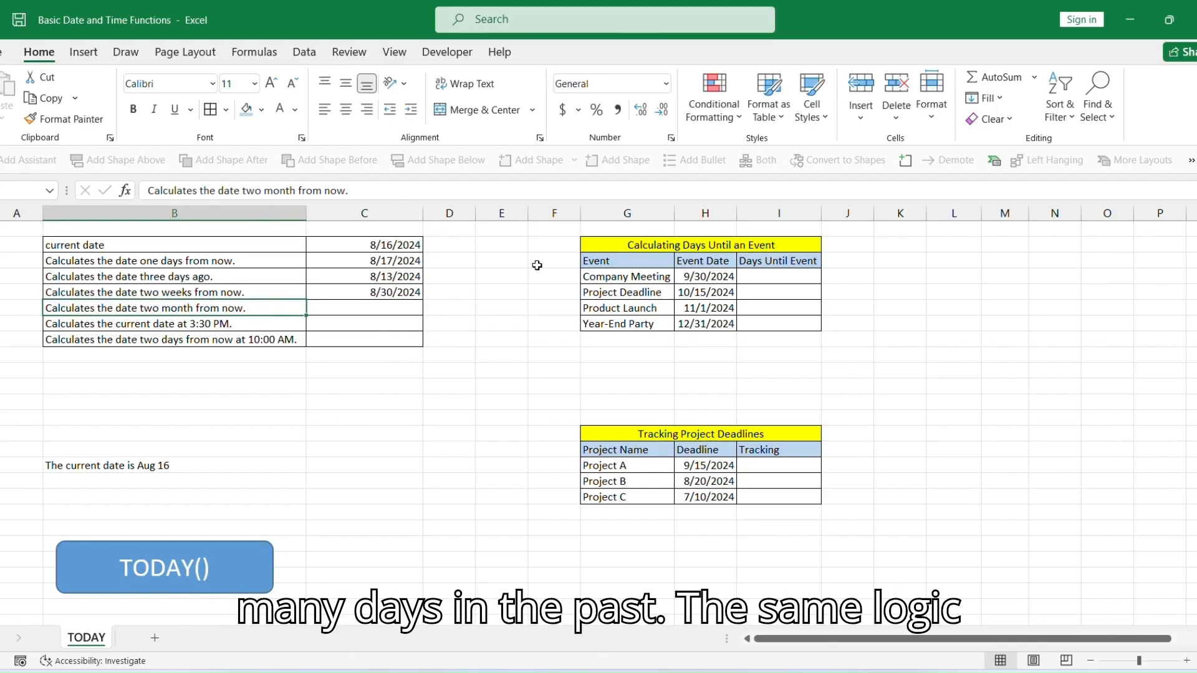
key(Right)
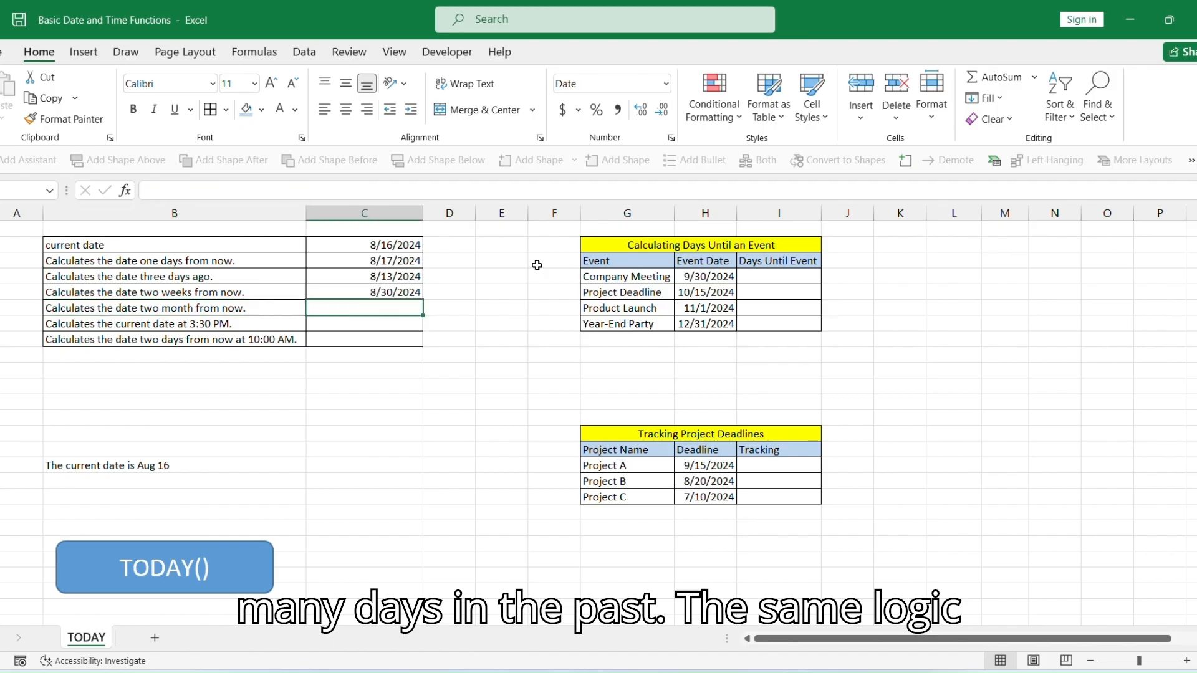
text(=TODAY)
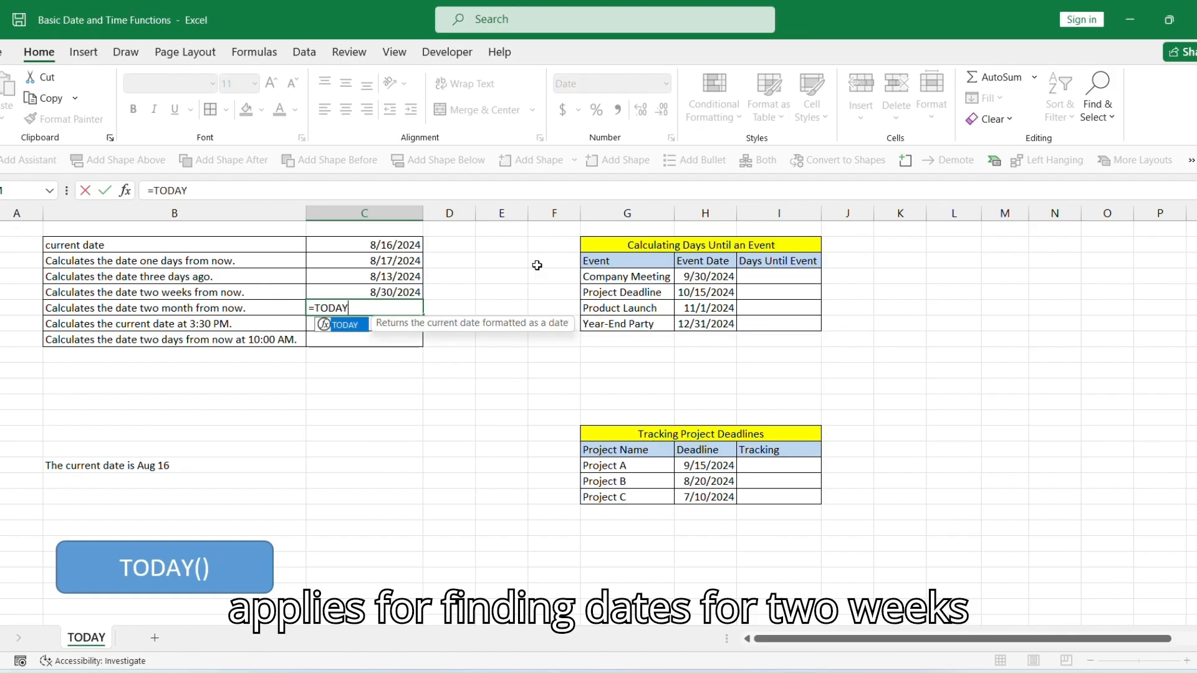
text(()+60)
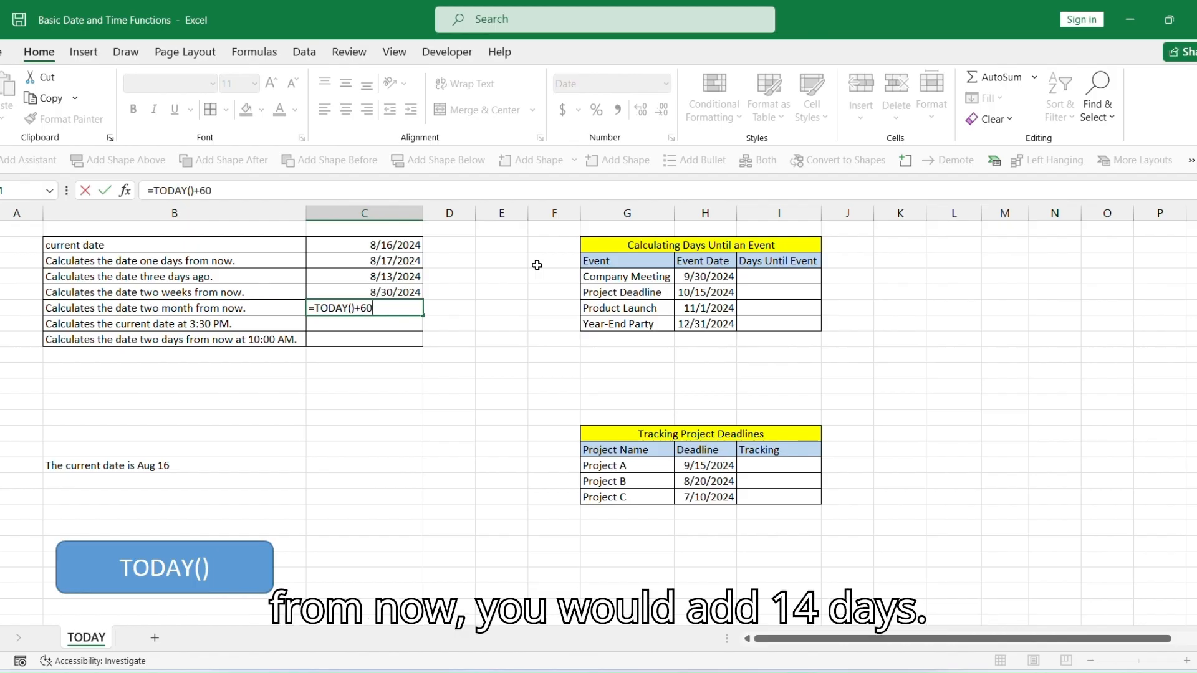
key(Return)
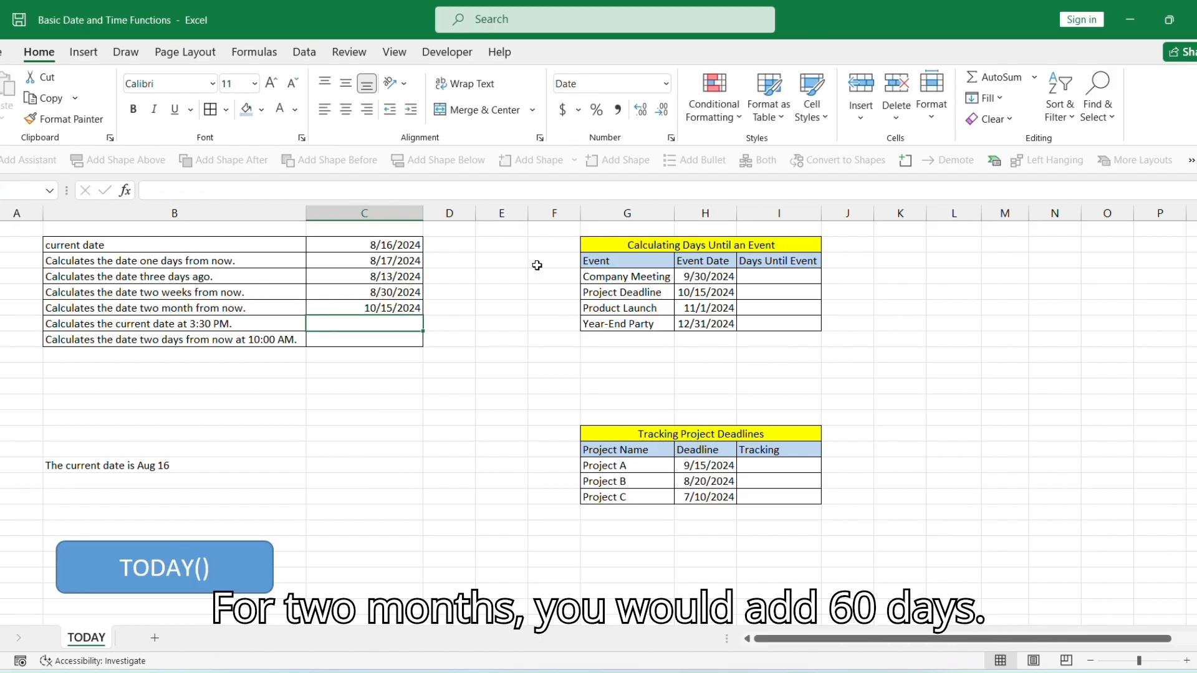
Enter =TODAY()+TIME(15,30,0) beside the row for the current date at 3:30 PM.
text(=TO)
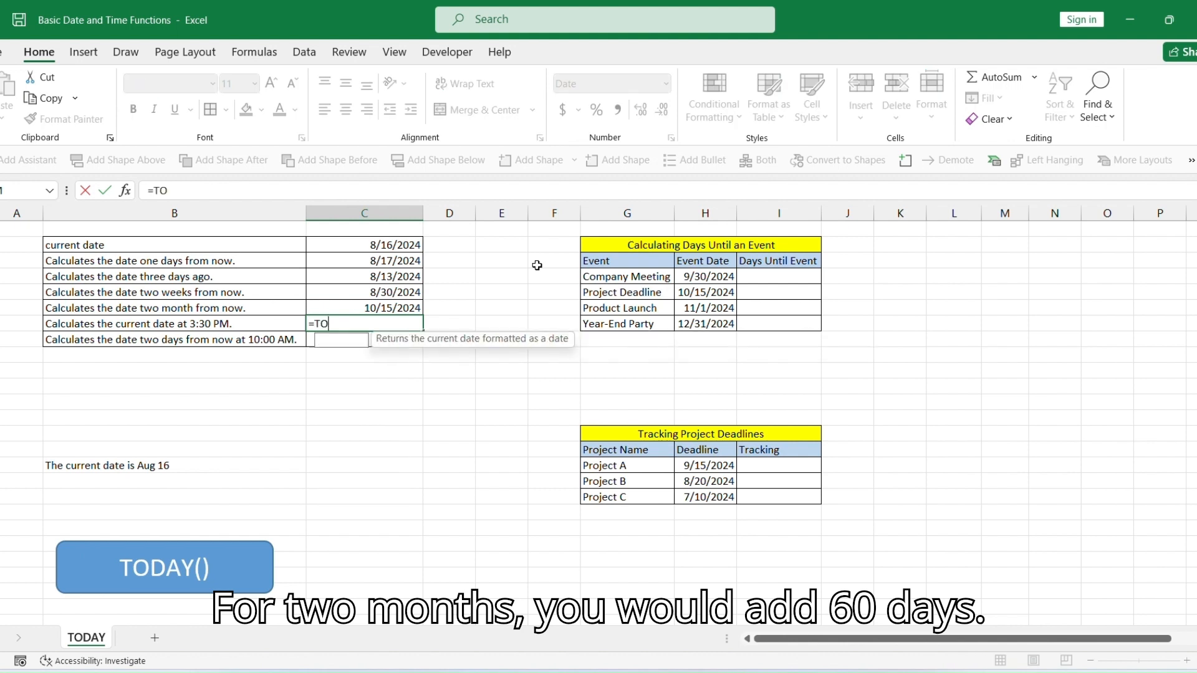
text(DAY()
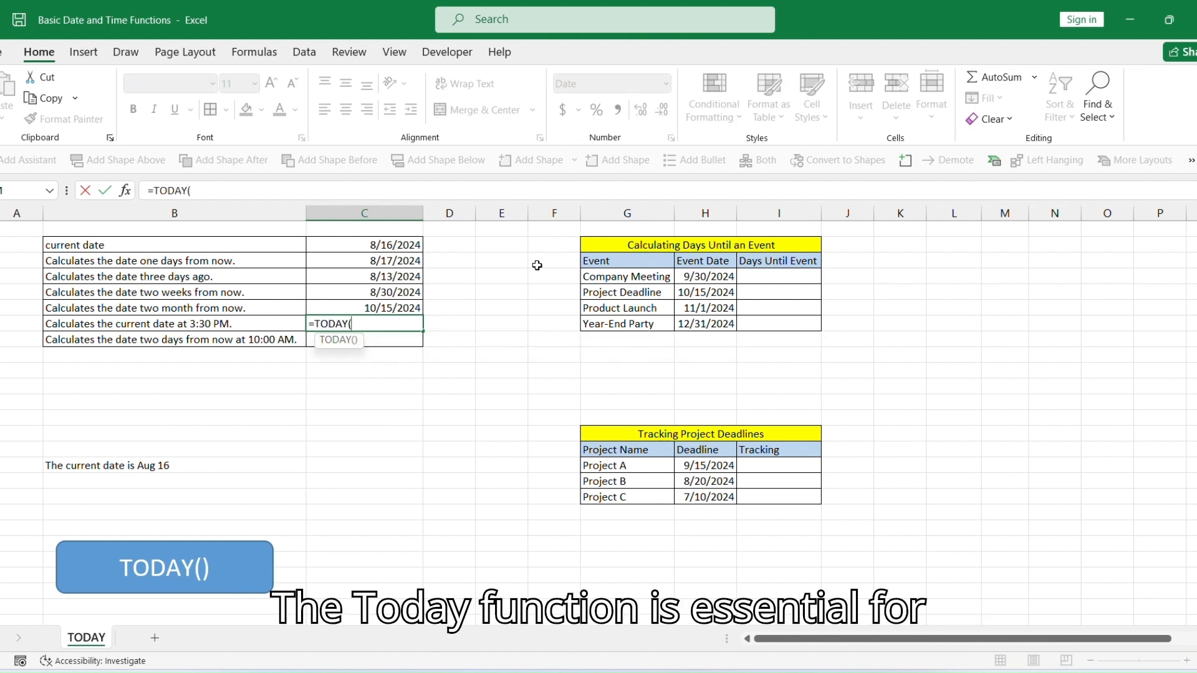
text()+)
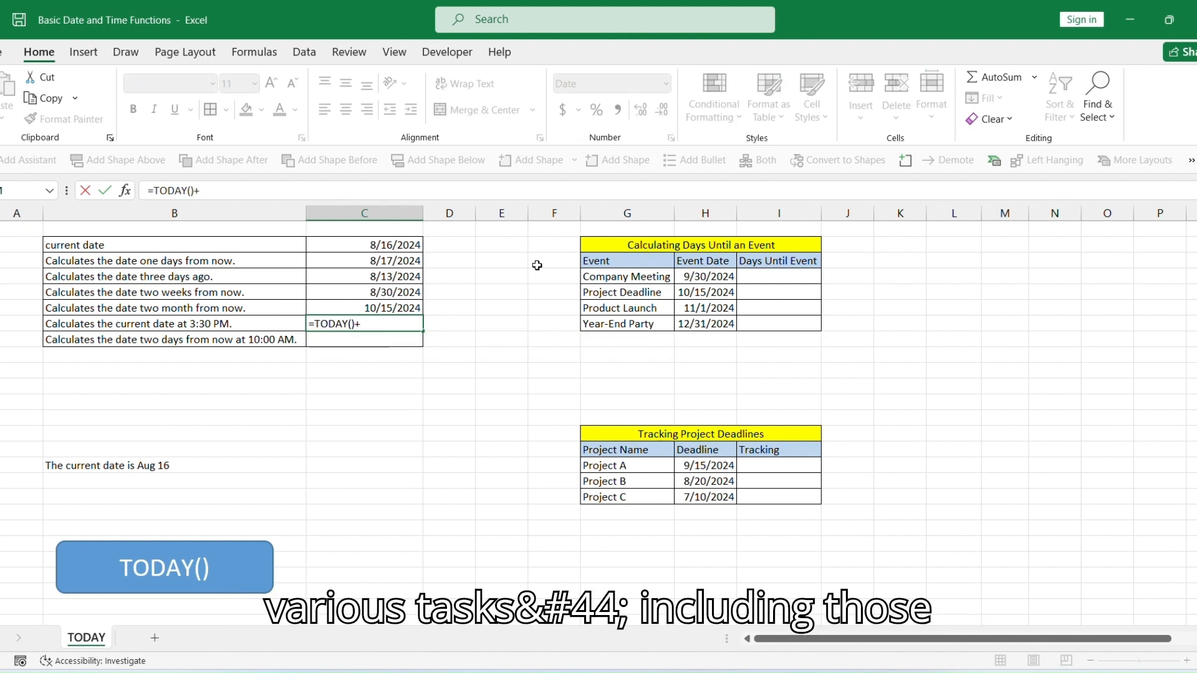
text(TIME()
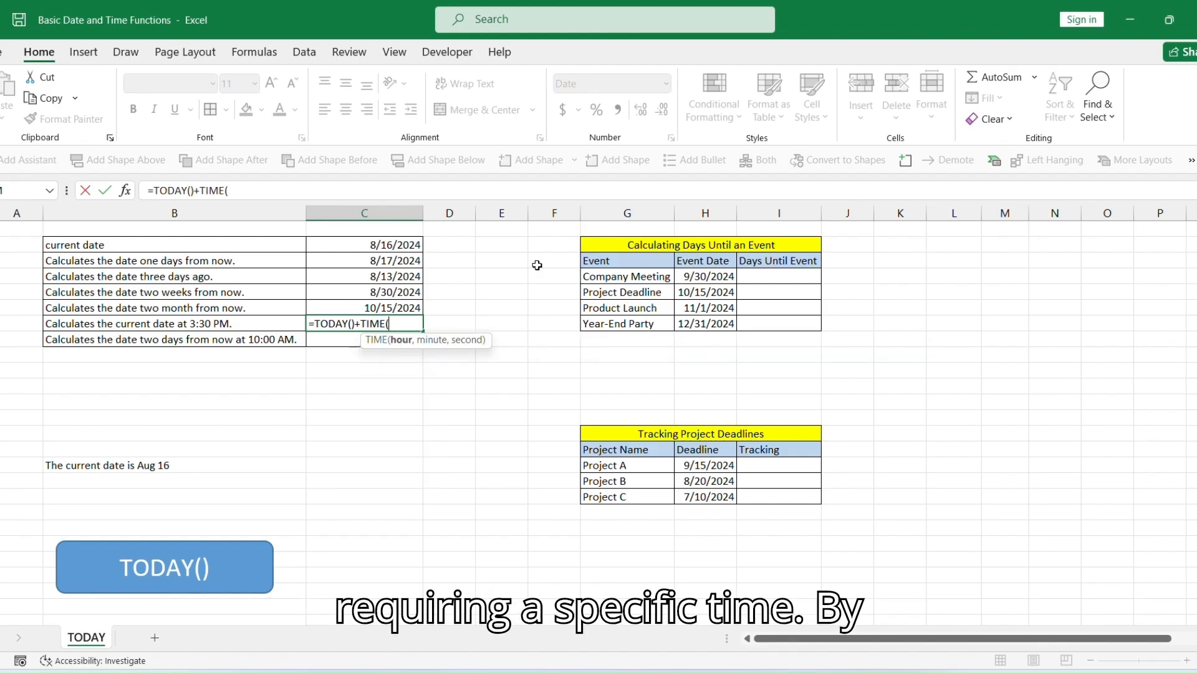
text(15,)
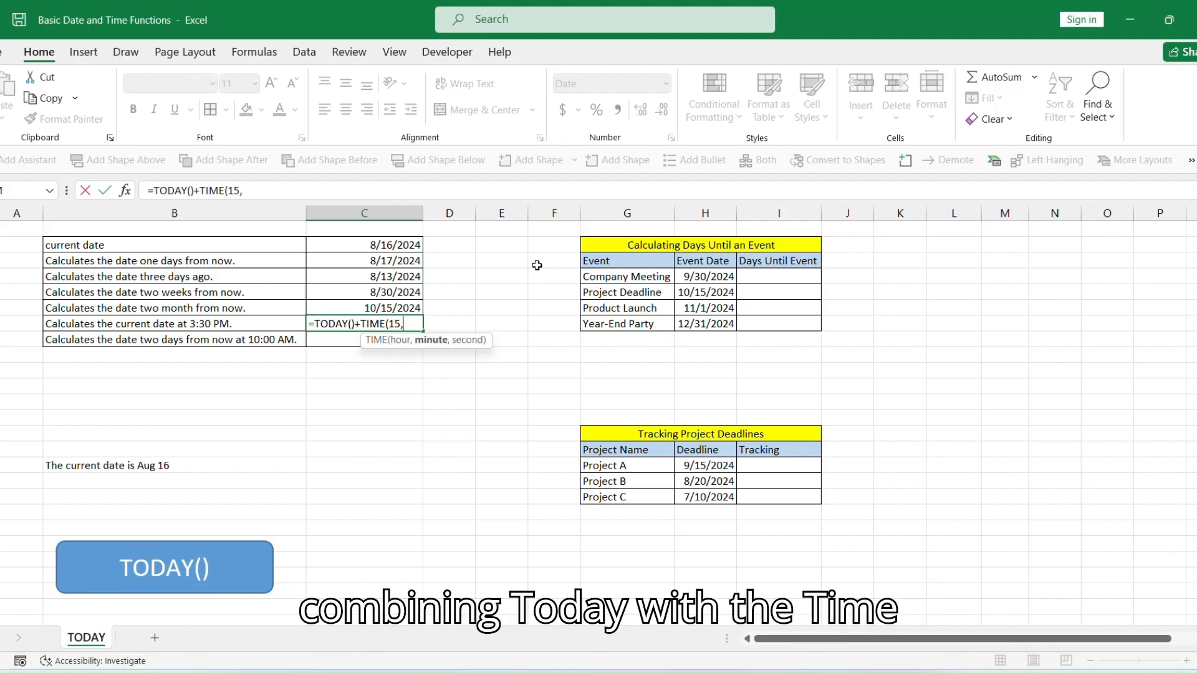
text(30,)
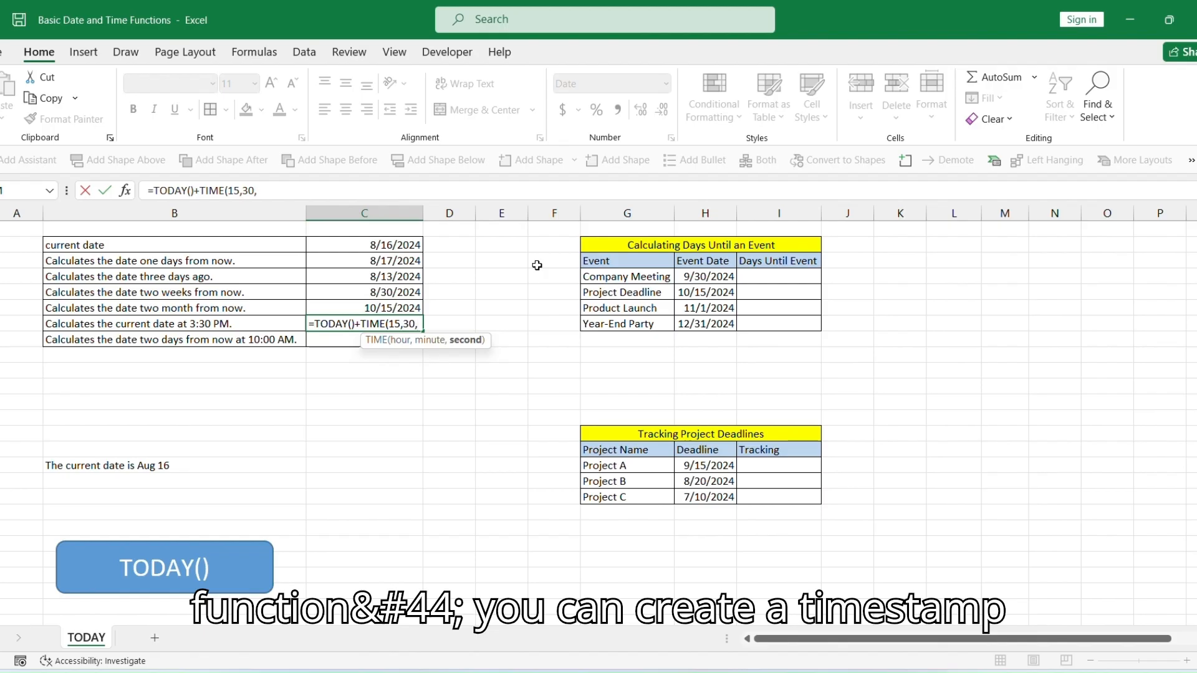
text(0))
key(Return)
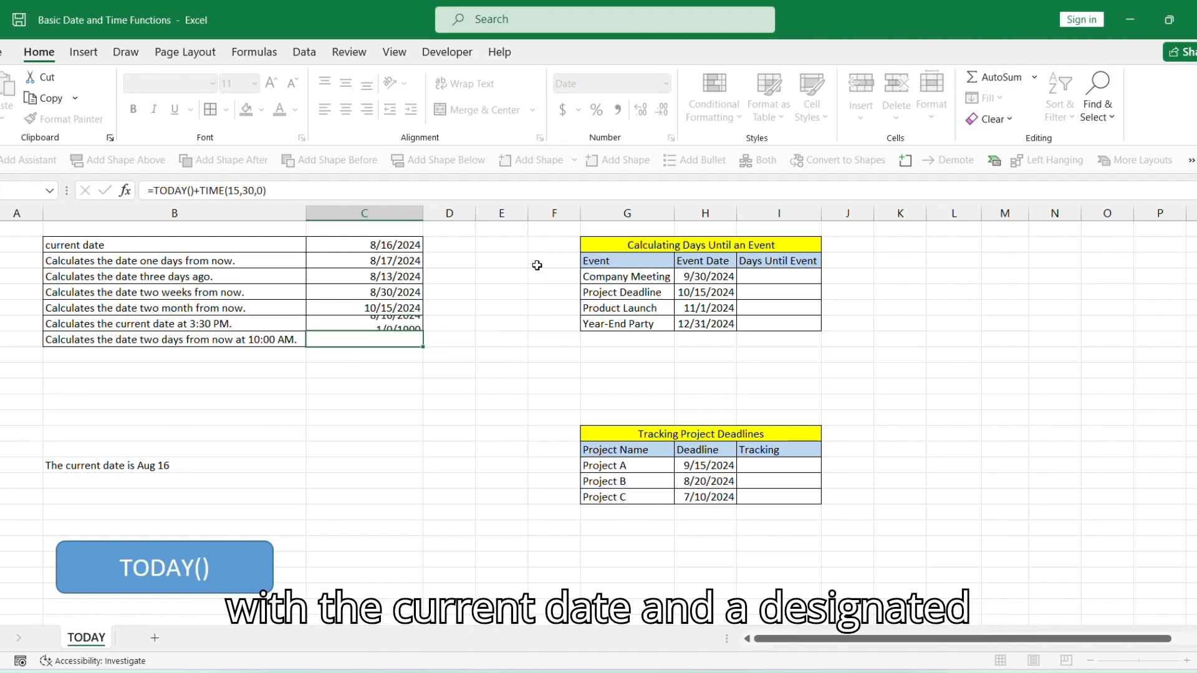
Apply the custom number format m/d/yyyy hh:mm:ss AM/PM to the 3:30 PM date cell.
click(409, 323)
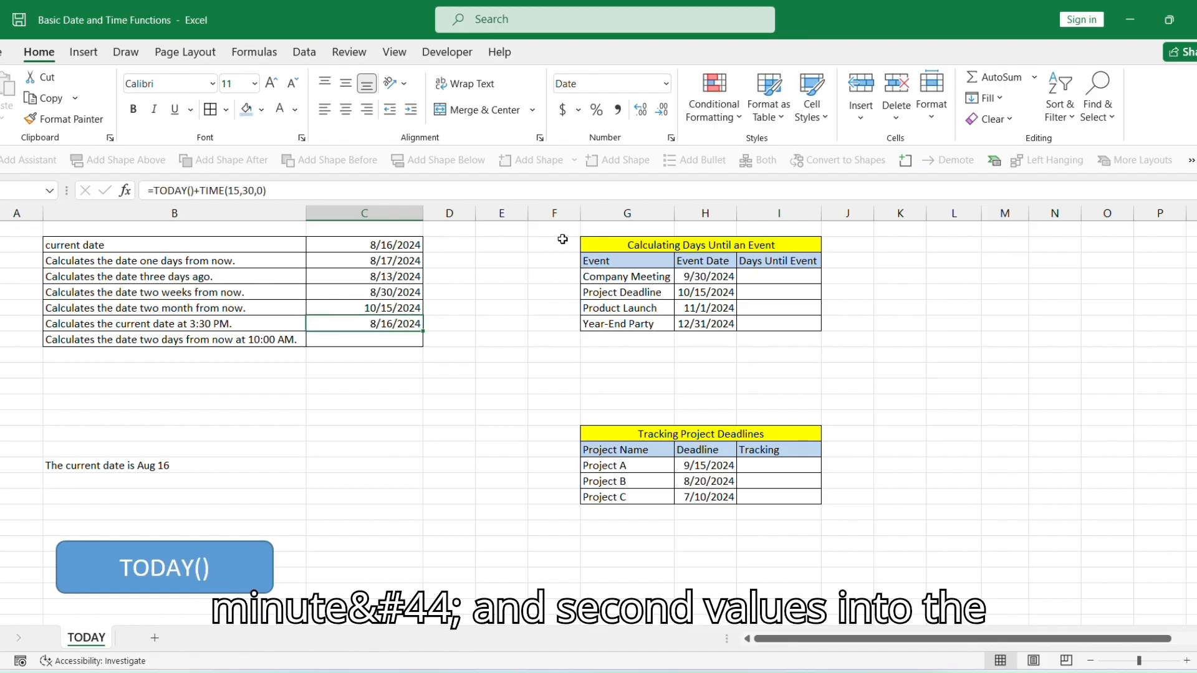
click(666, 84)
click(622, 506)
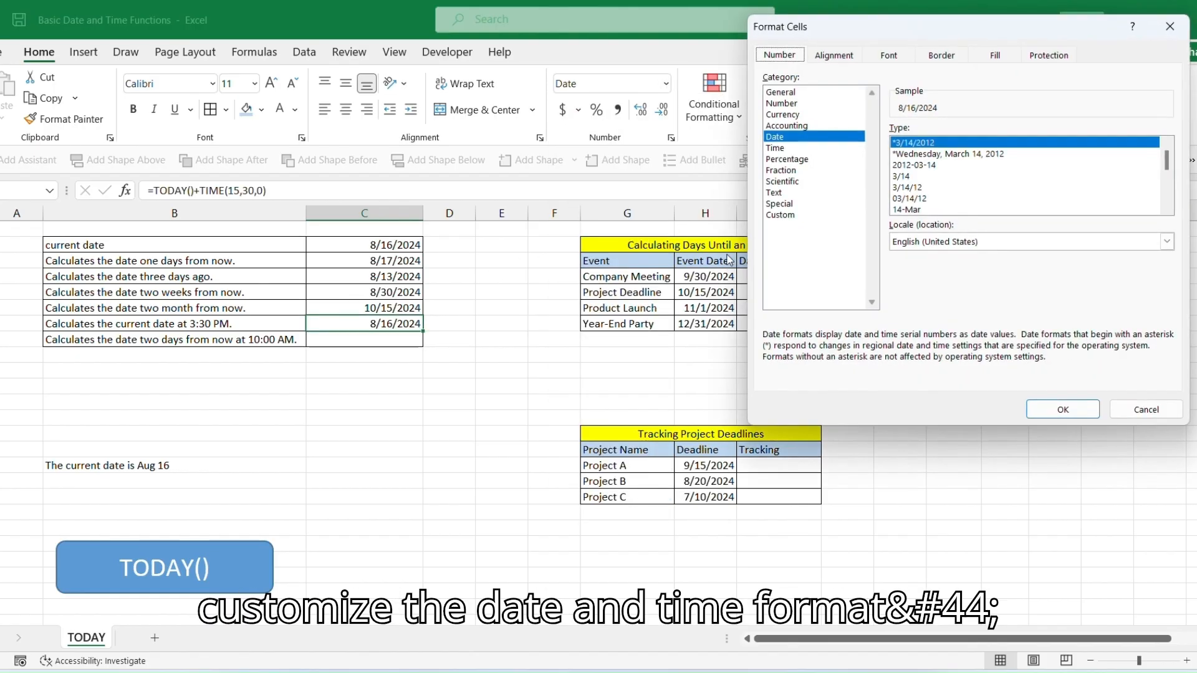
click(783, 216)
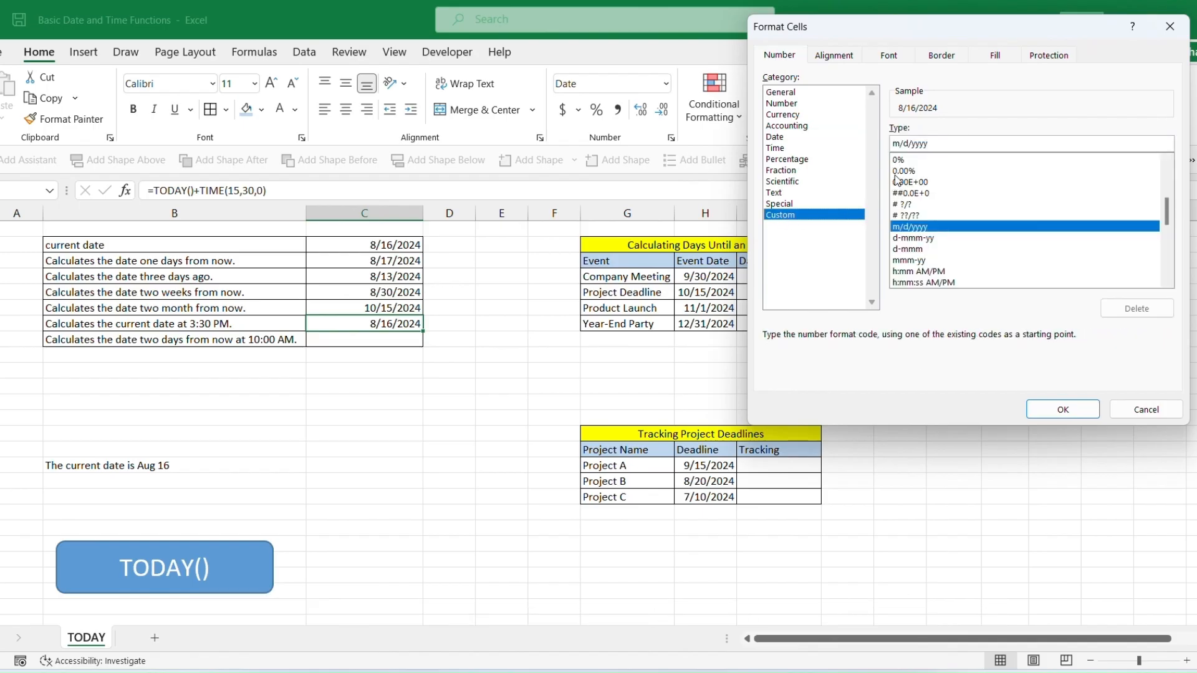
drag(937, 144, 889, 144)
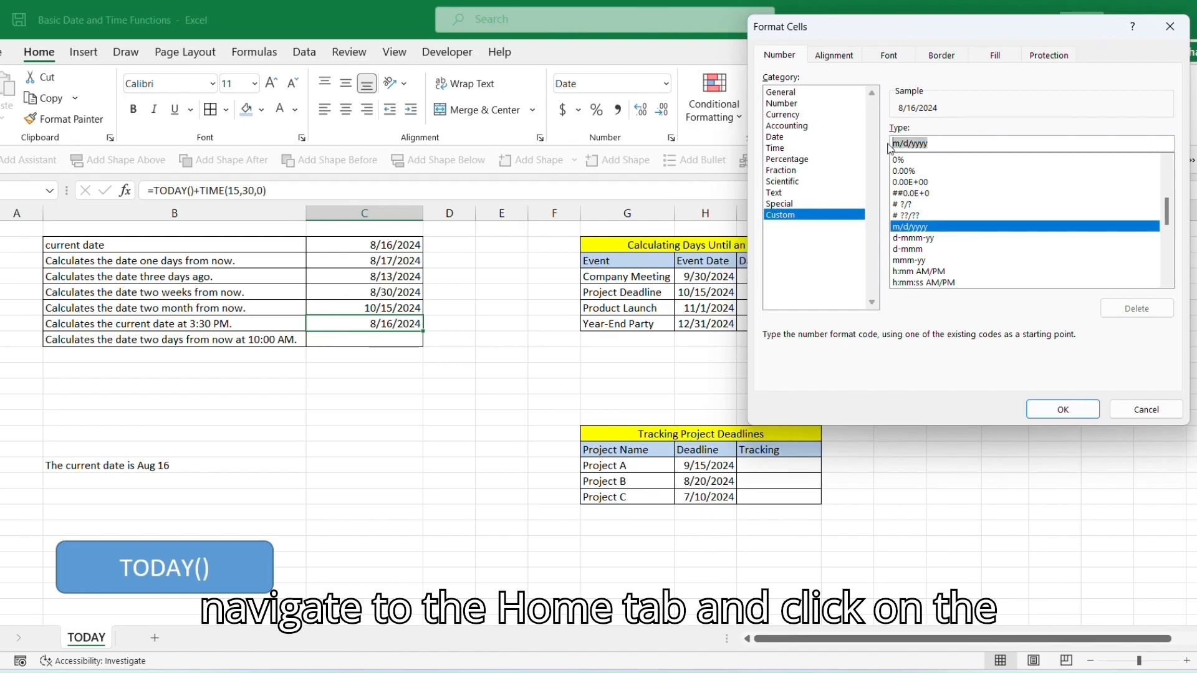
text(m)
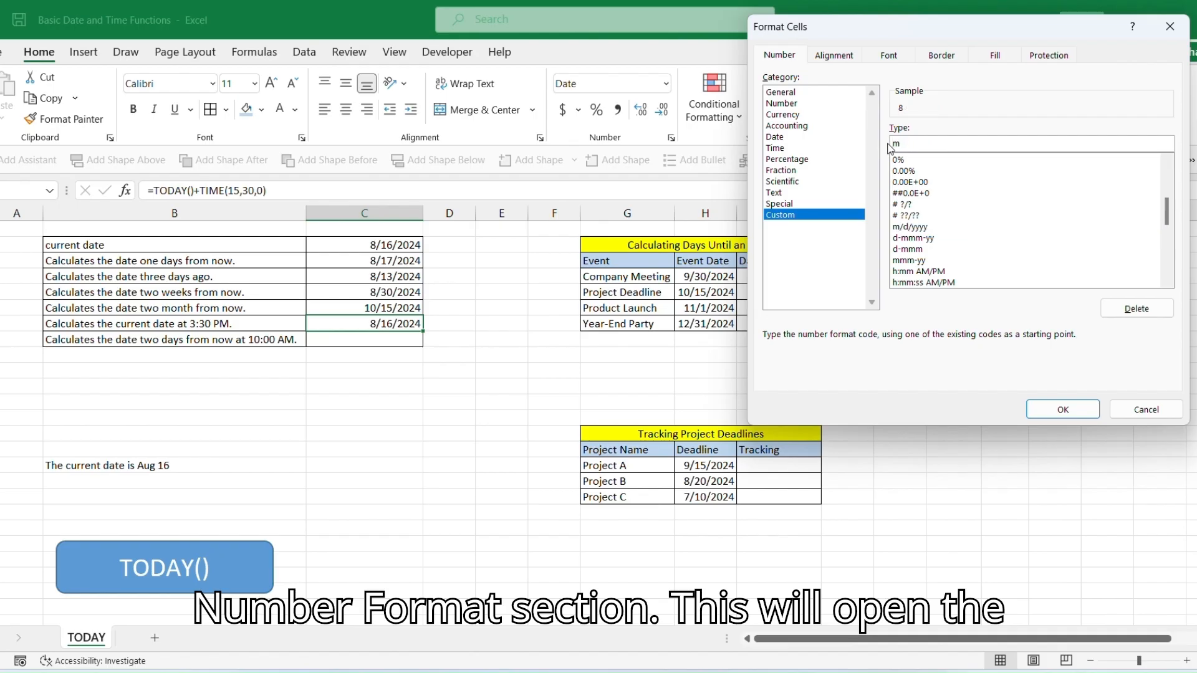
text(/d/)
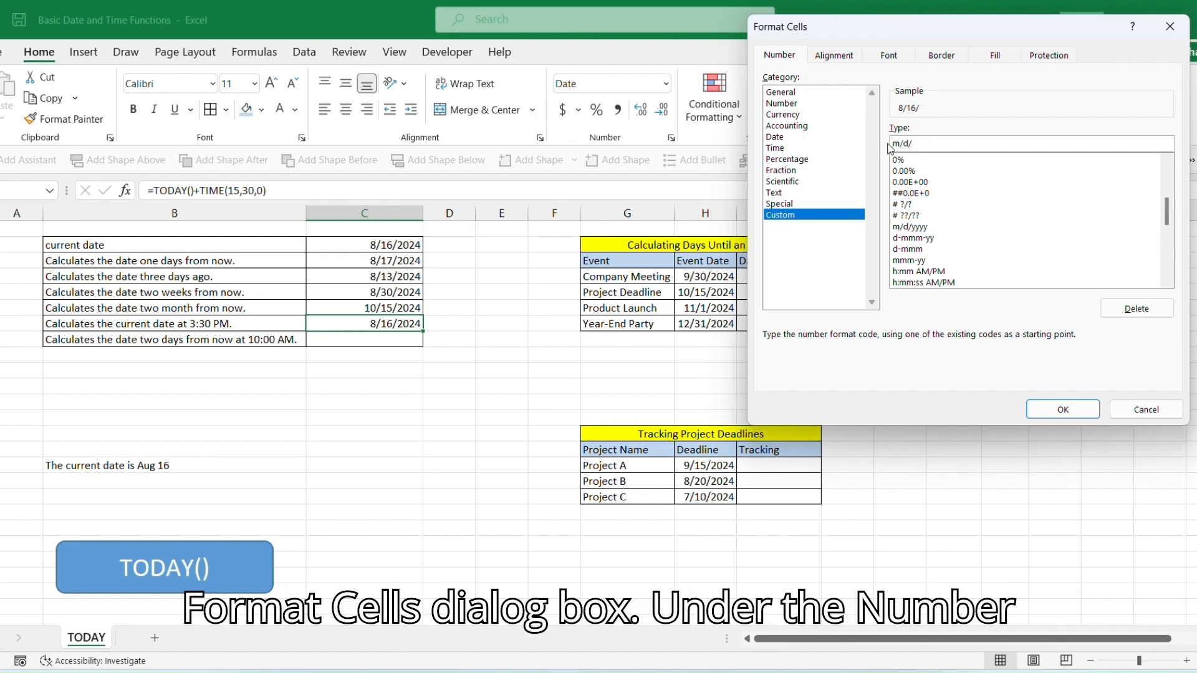
text(yyyy)
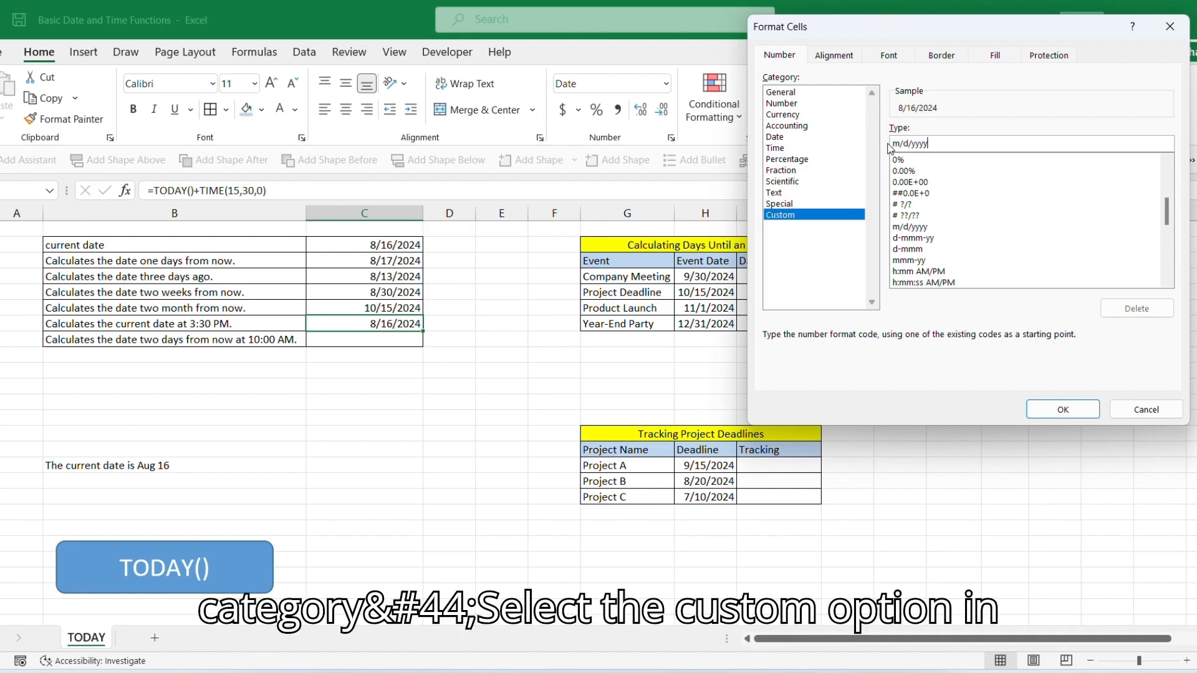
text( hh:mm)
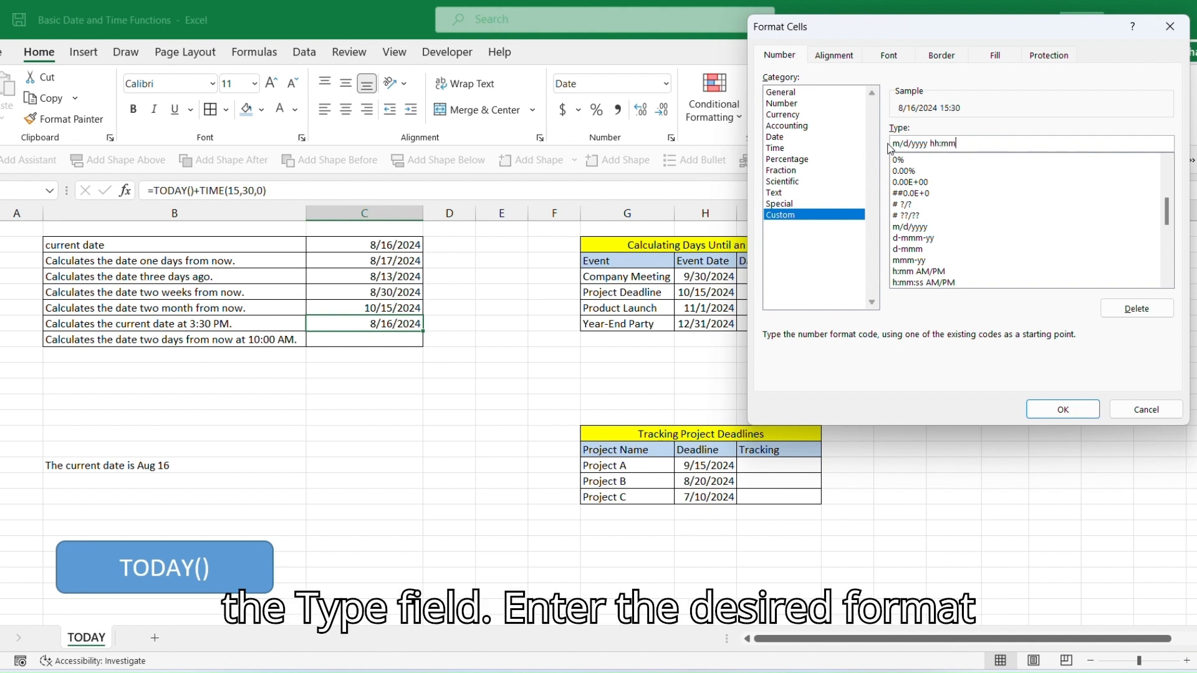
text(:)
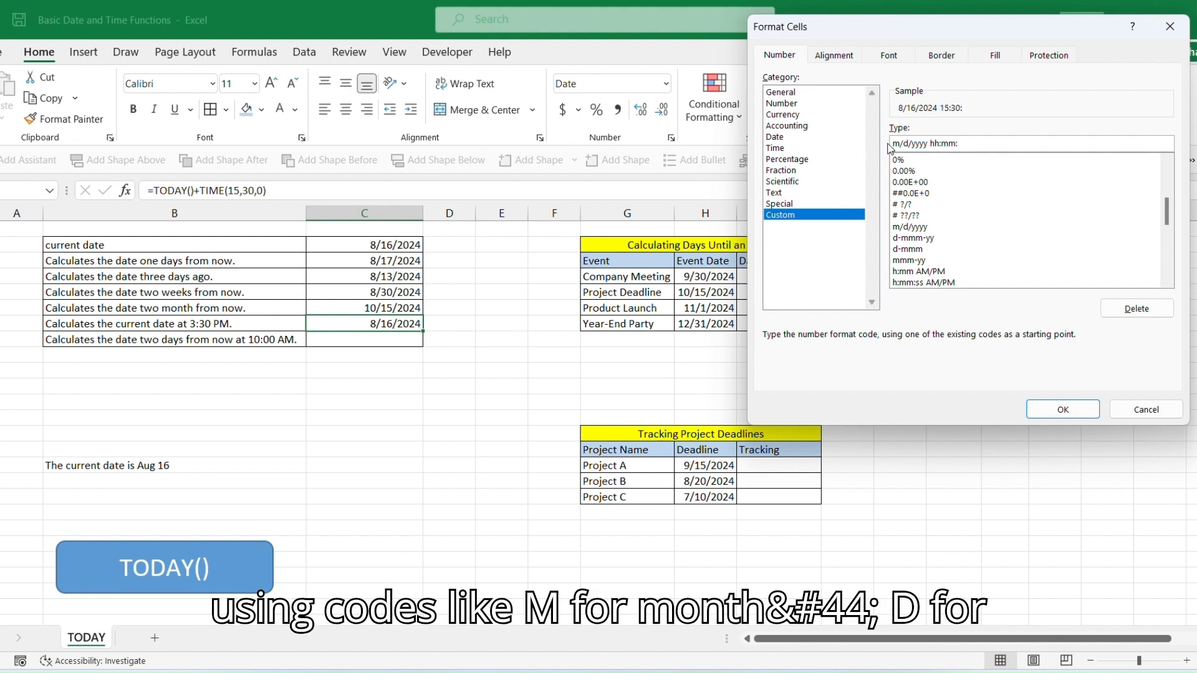
text(ss)
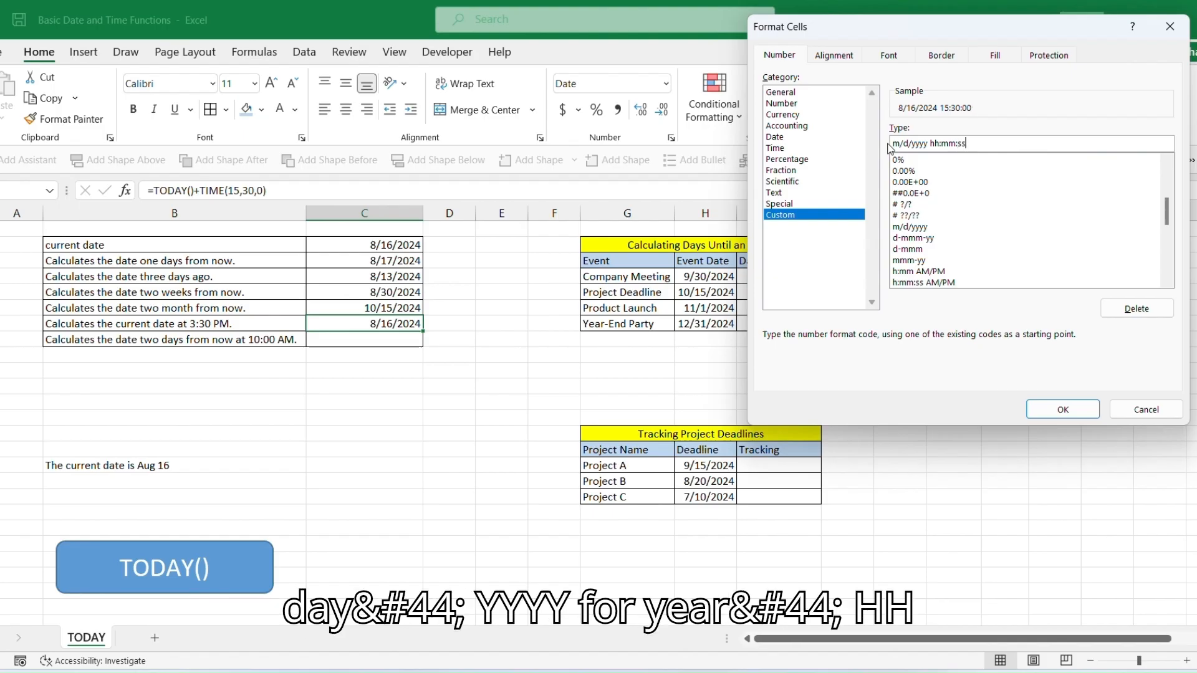
text( AM/PM)
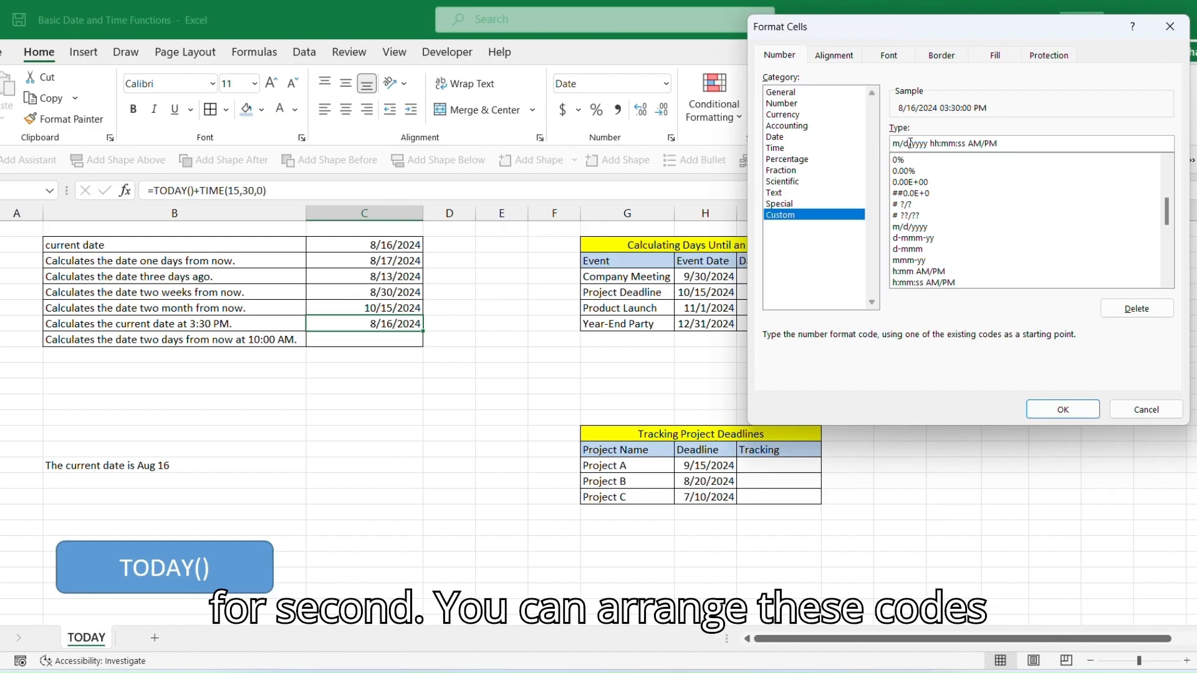
click(1063, 409)
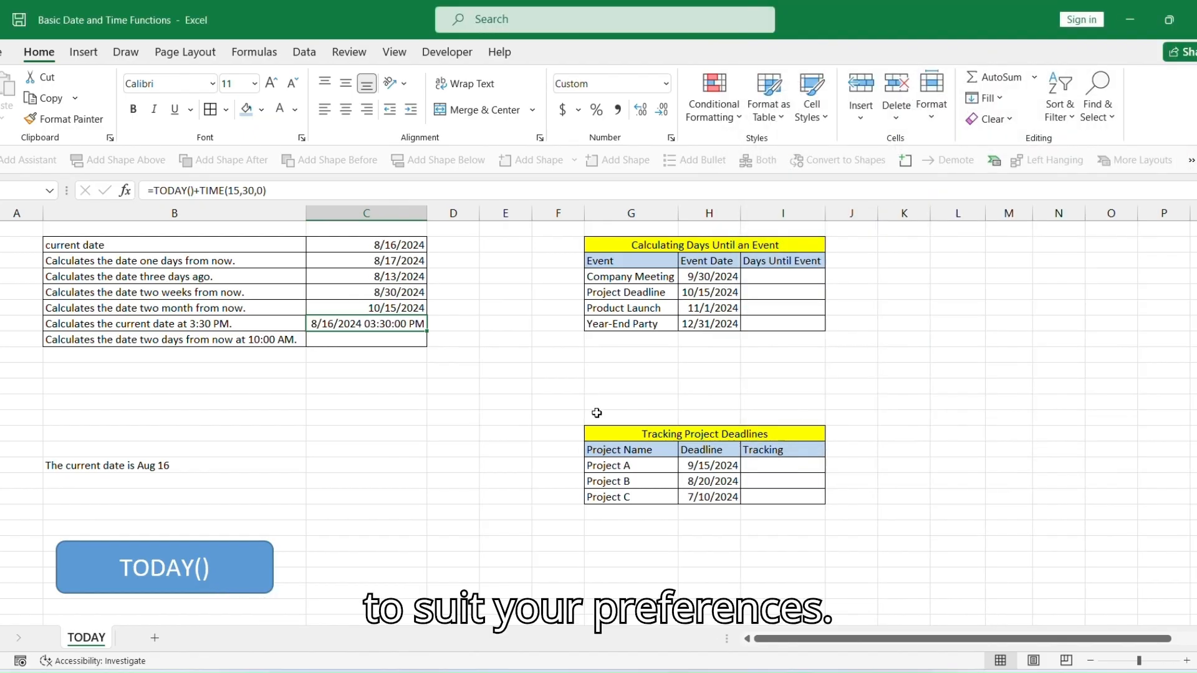
Copy that format to the 10:00 AM row's cell with Format Painter and enter =TODAY()+2+TIME(10,0,0) there.
click(52, 121)
click(389, 342)
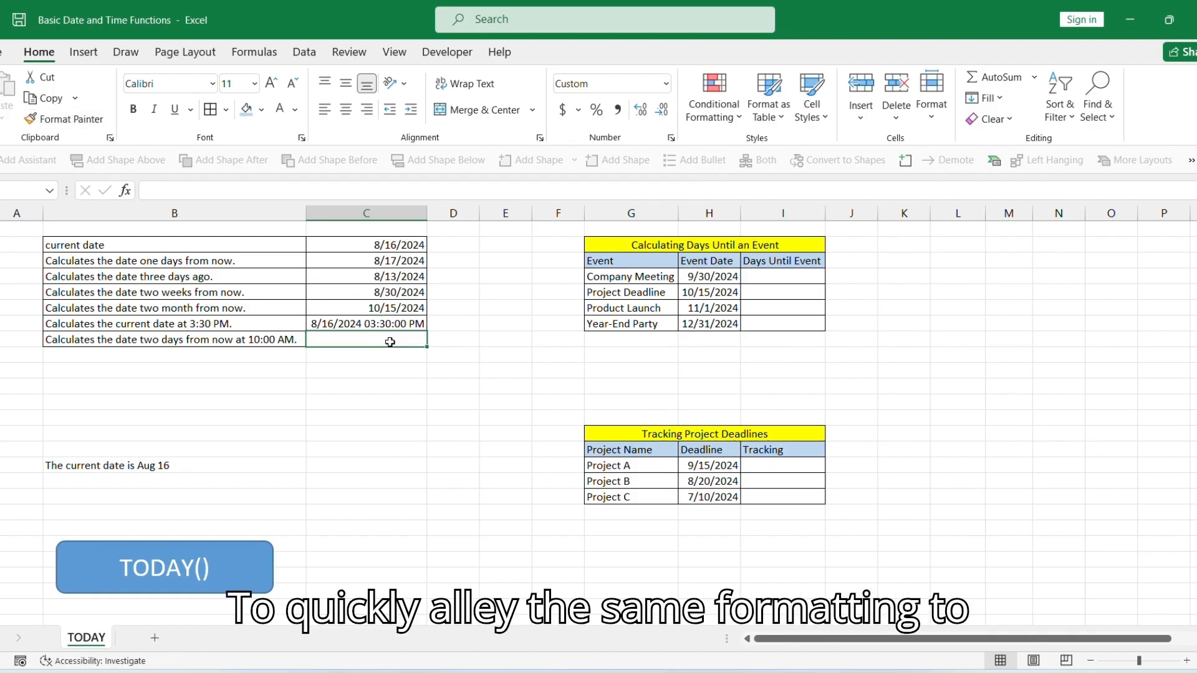
text(=)
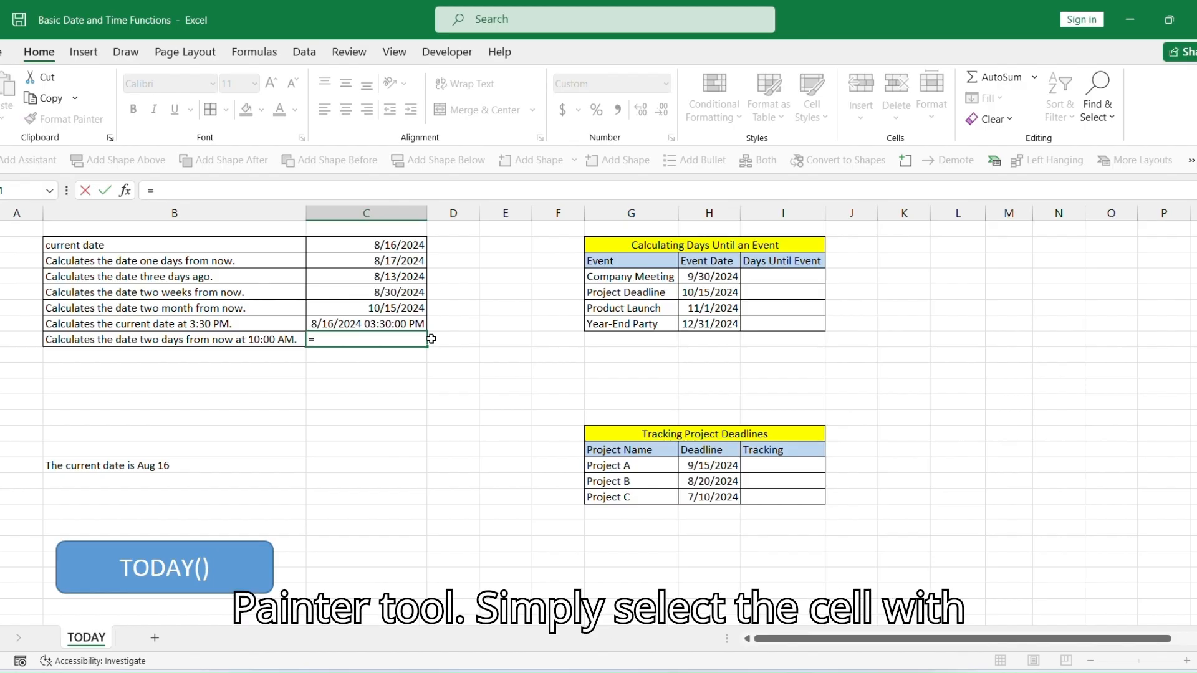
text(TODAY)
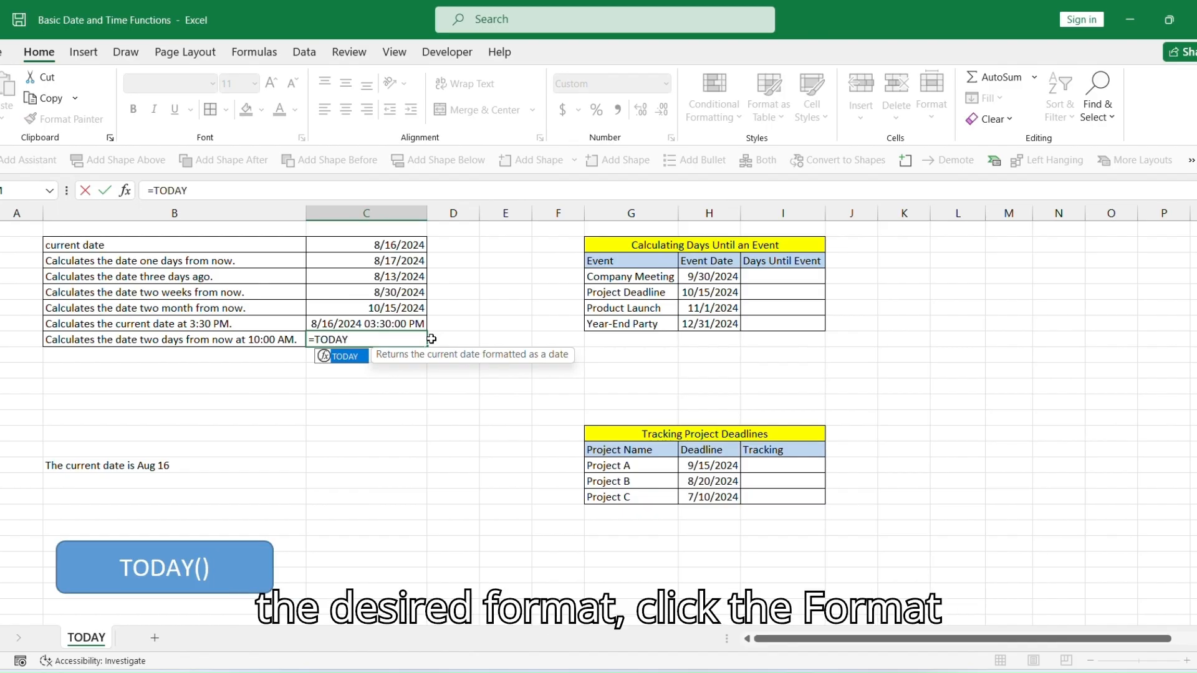
text(()+2+)
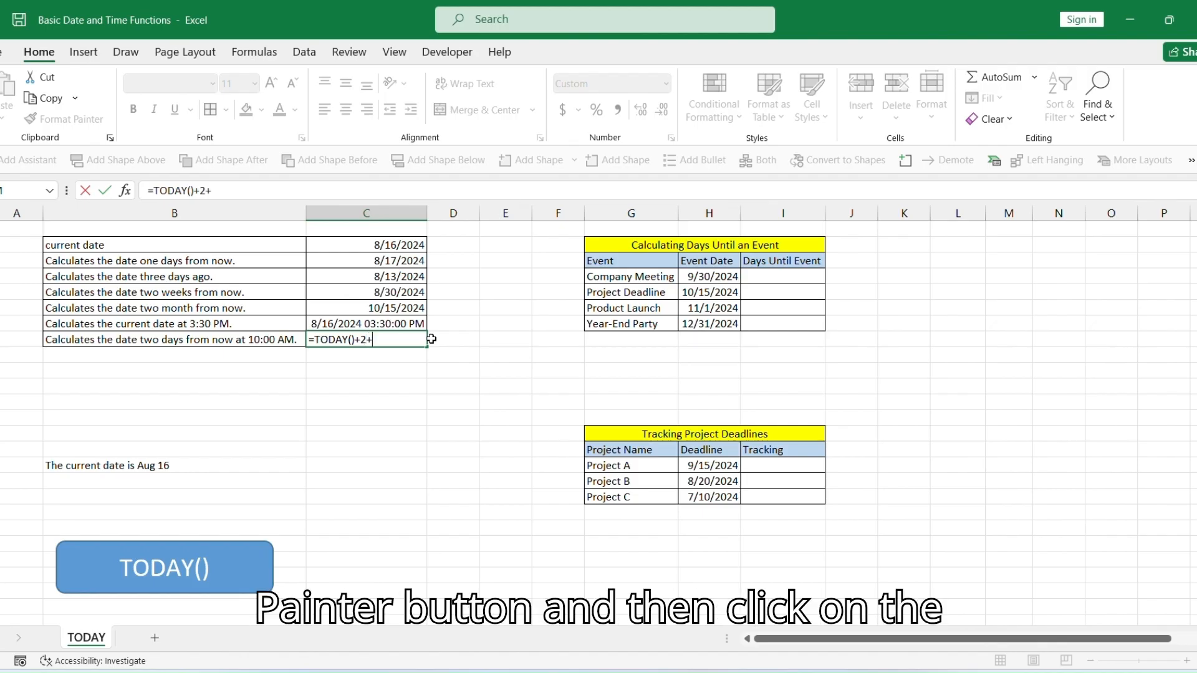
text(TIME)
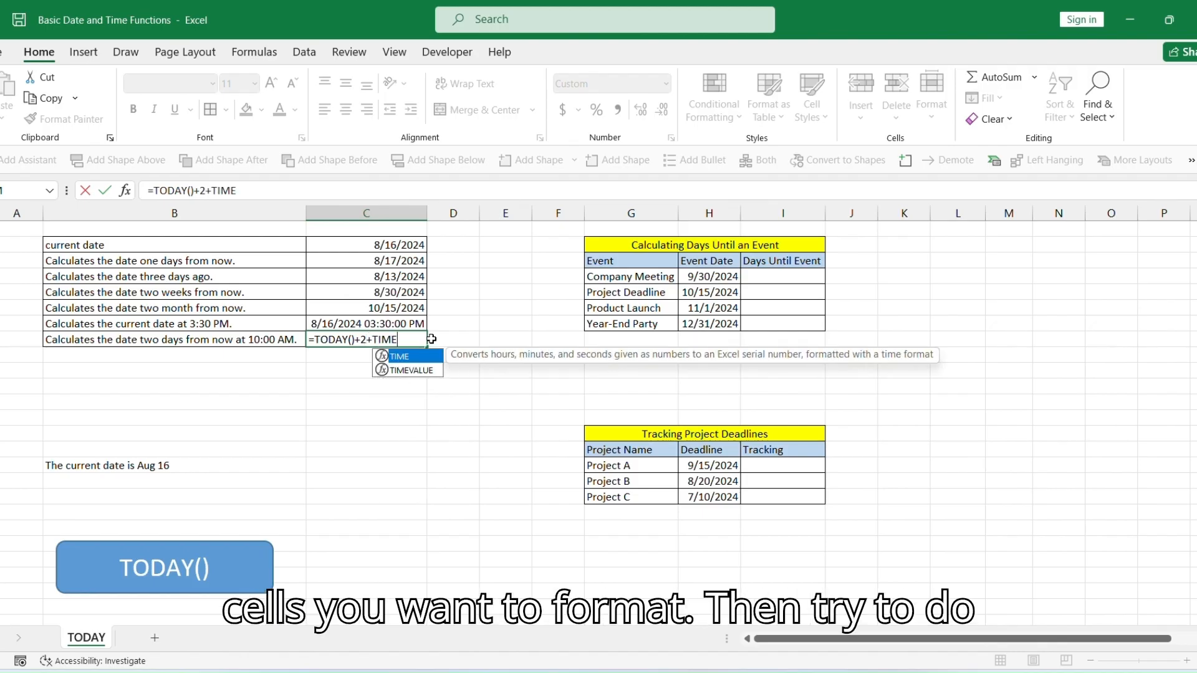
text((10,0)
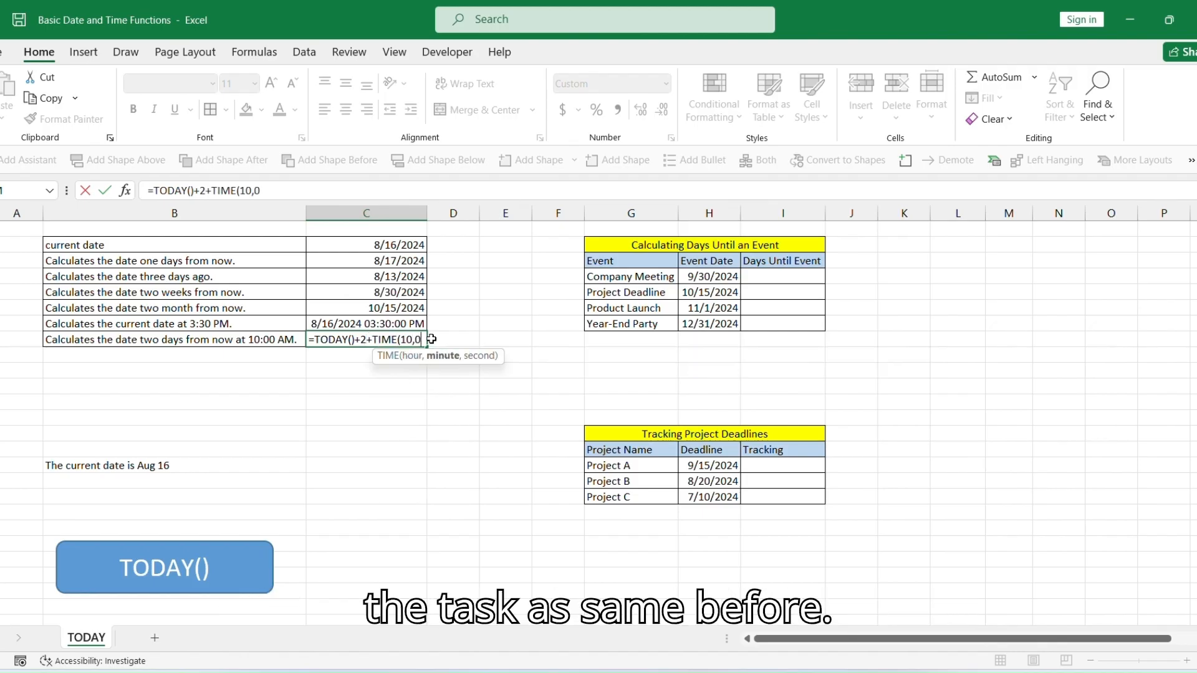
text(,0))
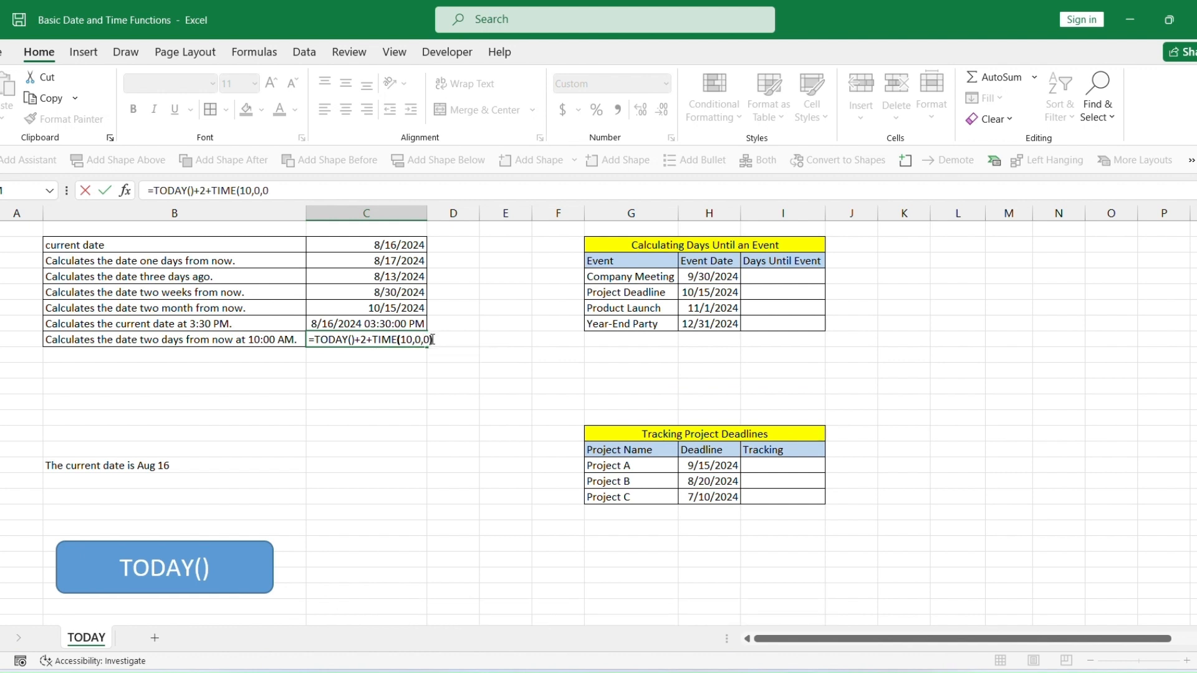
key(Return)
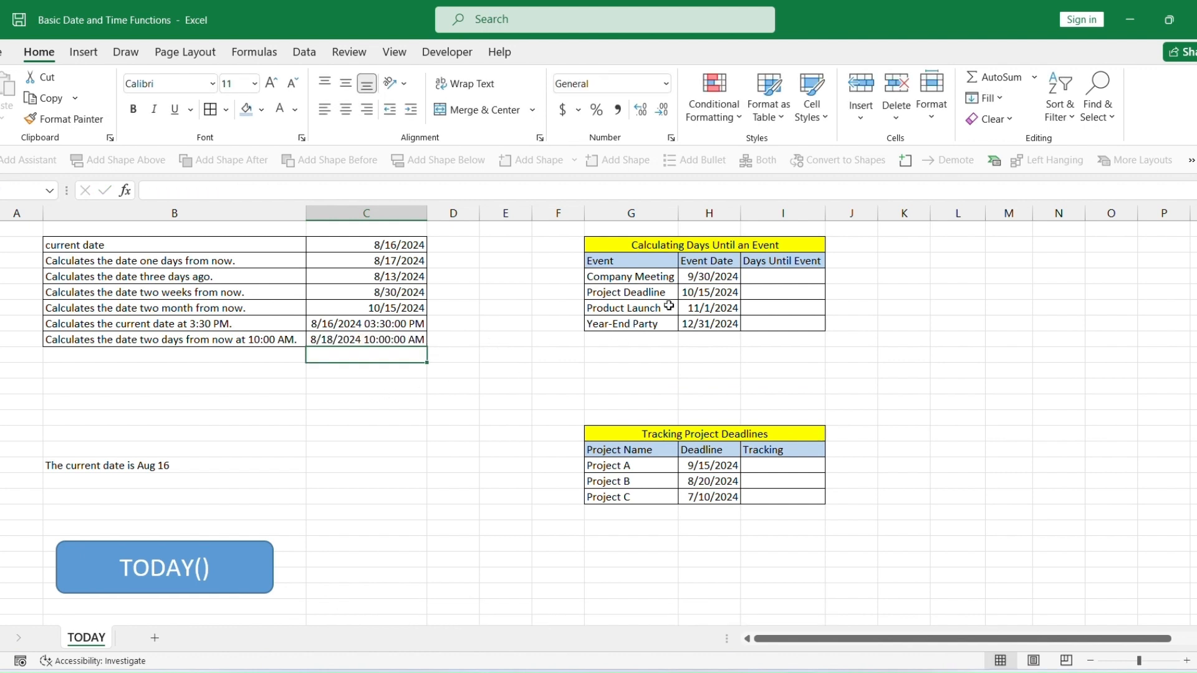
Enter =H4-TODAY() as the Company Meeting's days until event and fill it down for the other events.
click(703, 249)
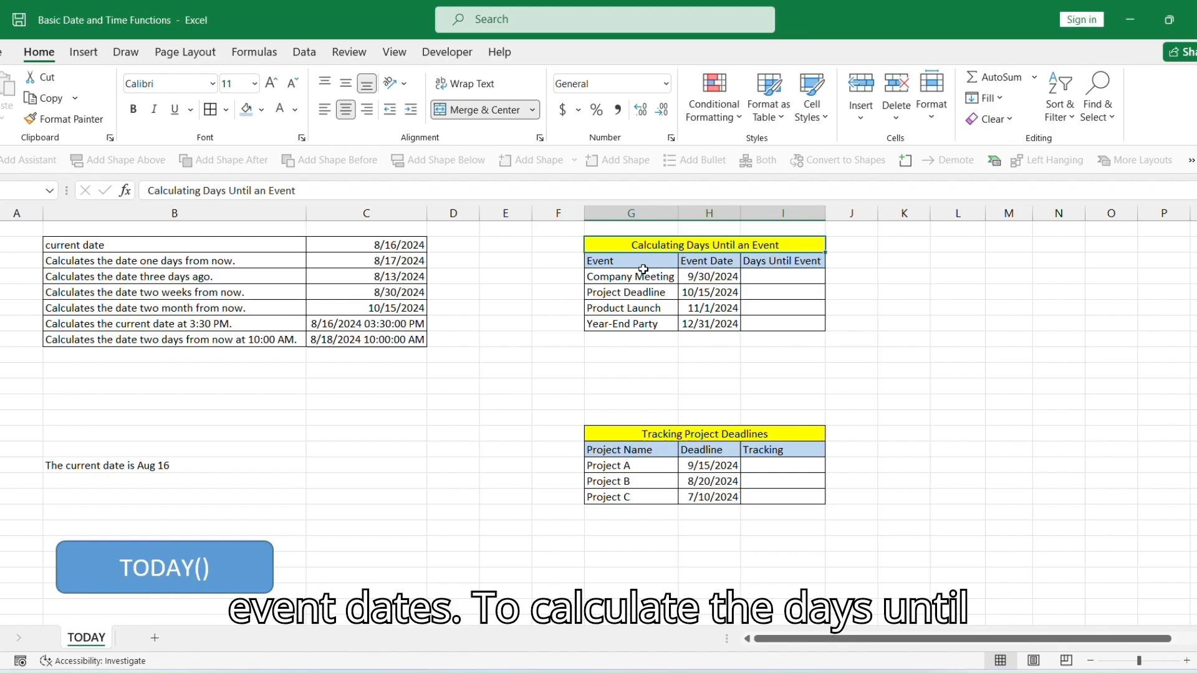
click(720, 274)
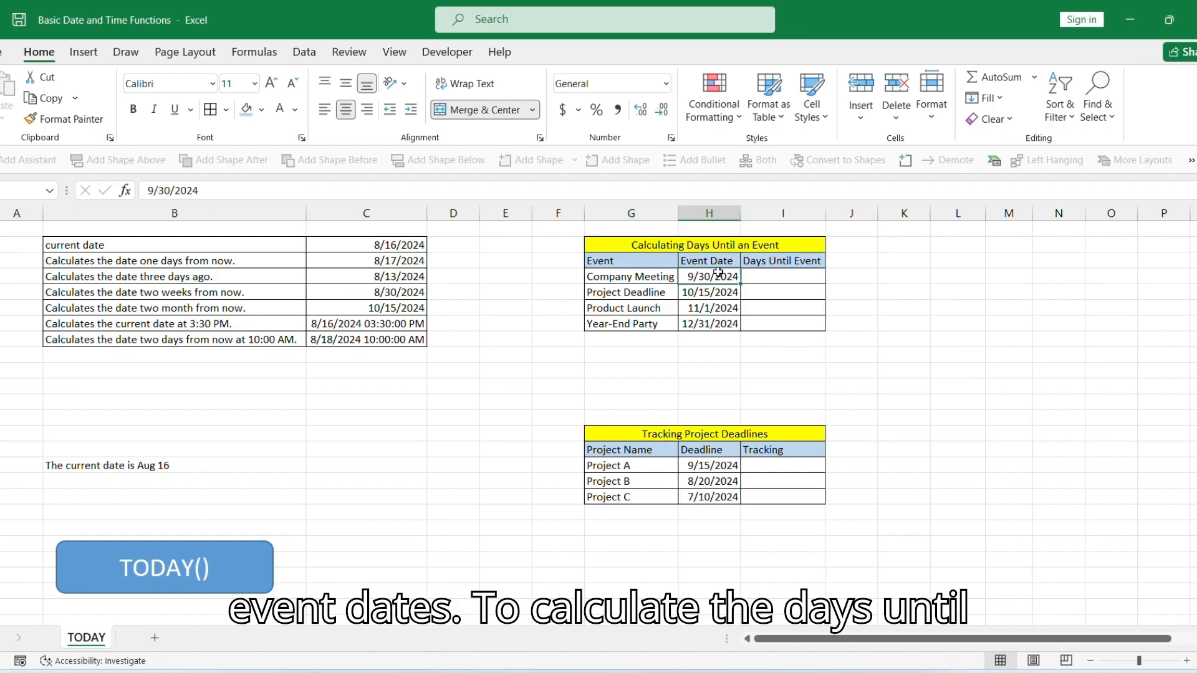
click(786, 279)
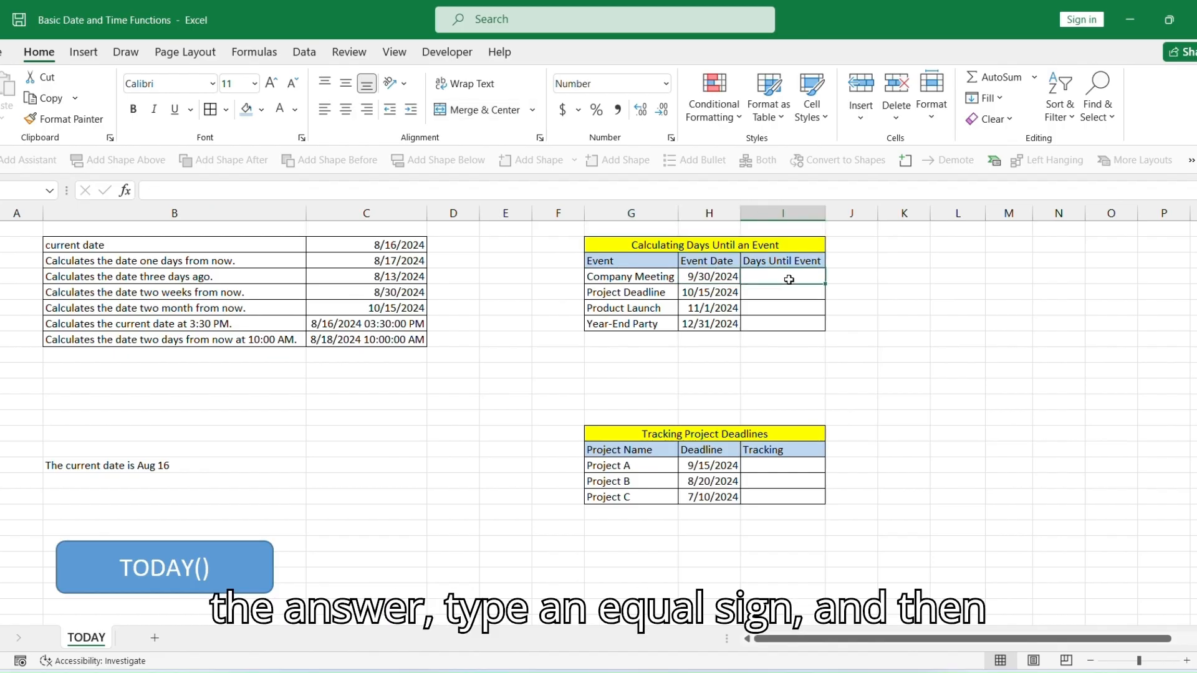
text(=)
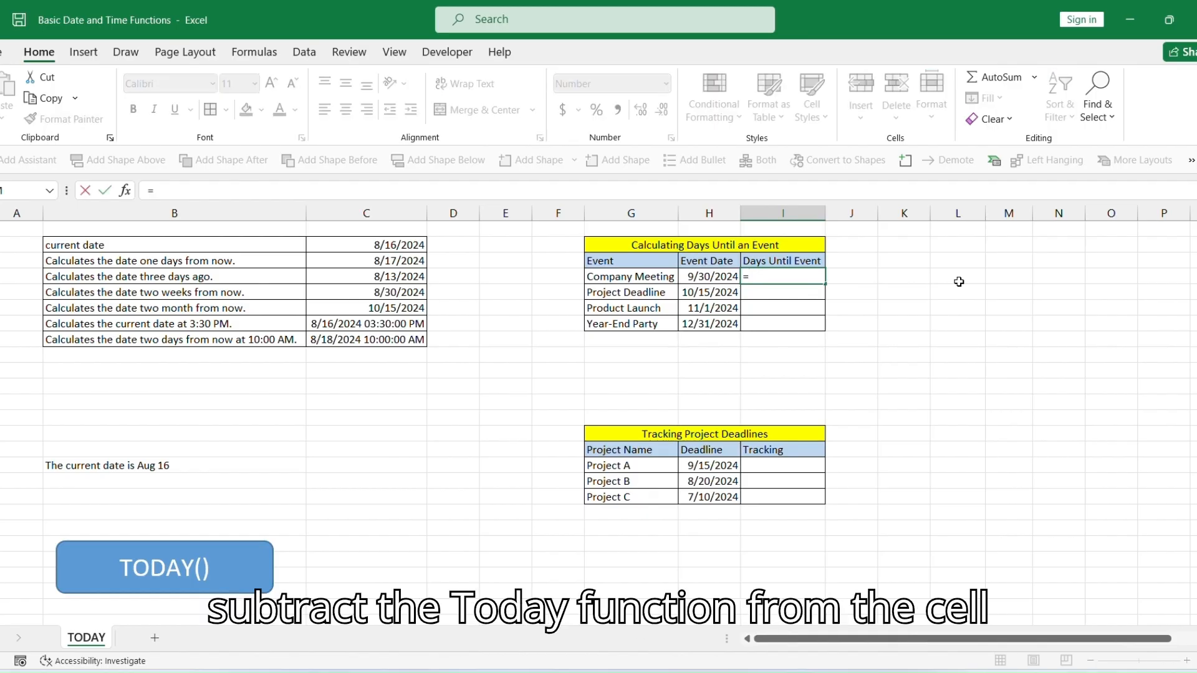
key(Left)
text(-TODAY)
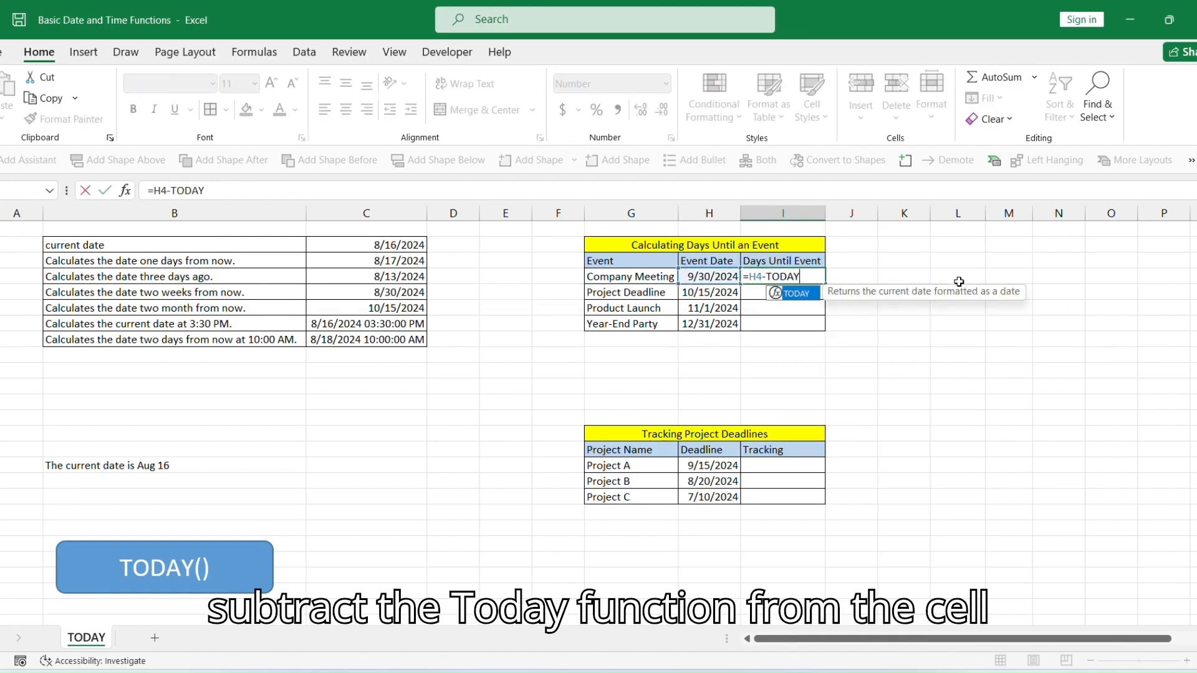
text(())
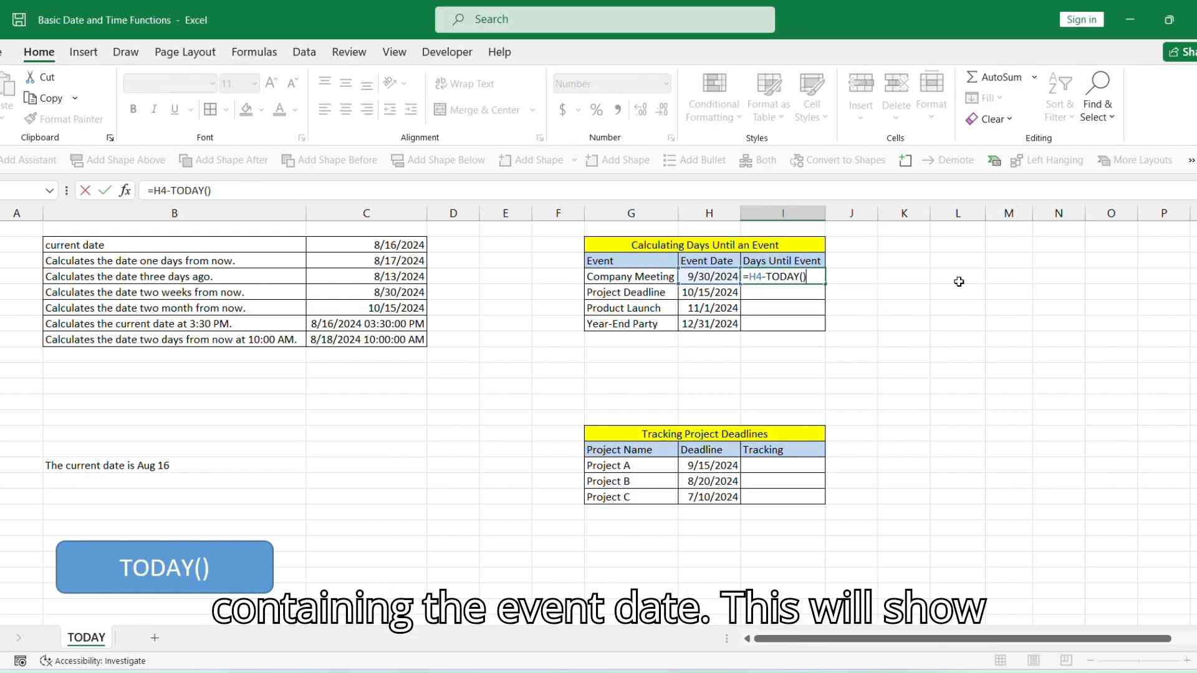
key(Return)
click(818, 276)
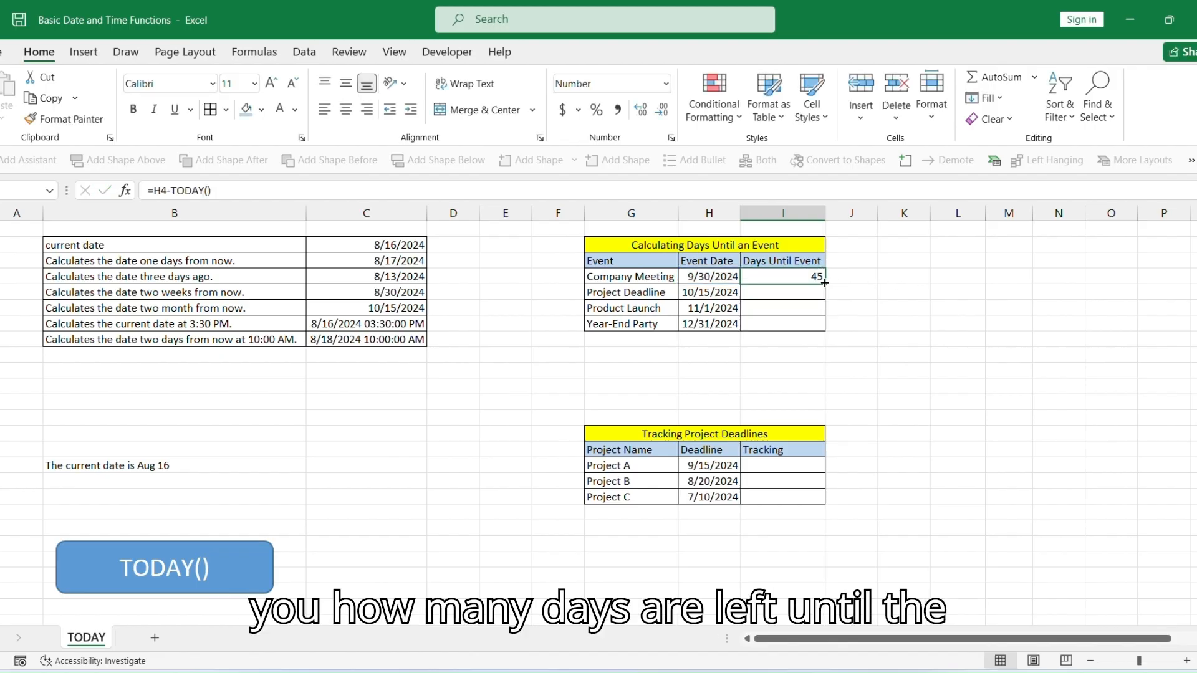
double_click(825, 284)
Examine the cells of the events table and the Tracking Project Deadlines table.
click(646, 275)
click(727, 280)
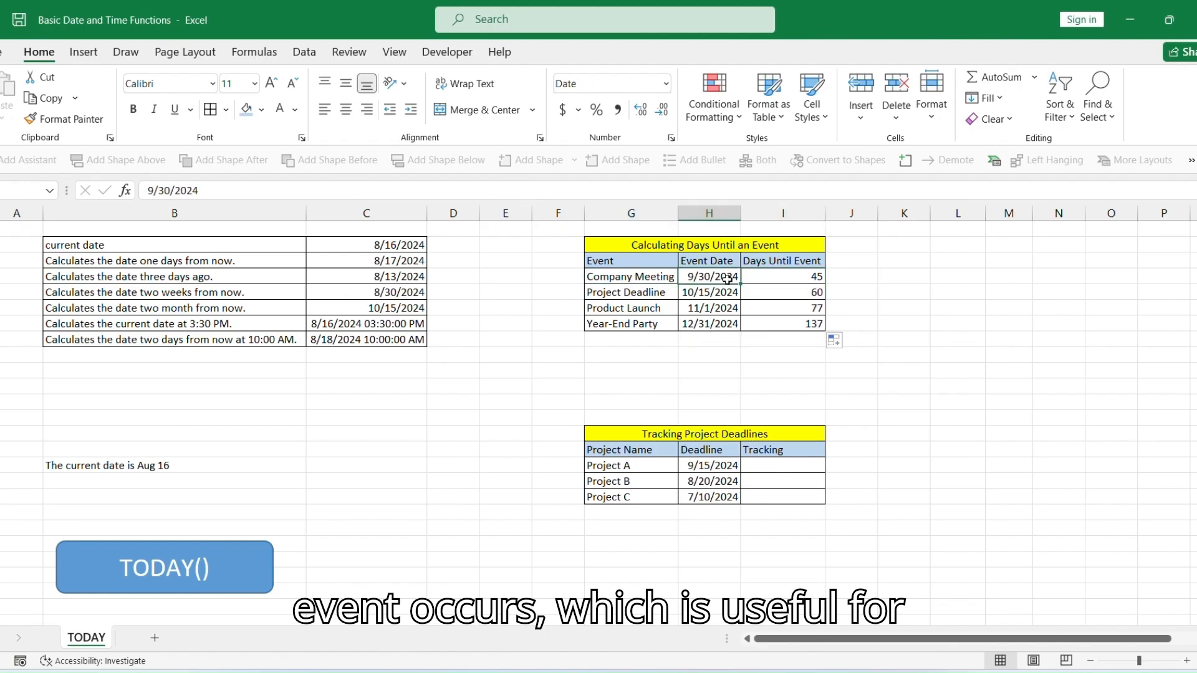
click(795, 282)
click(654, 326)
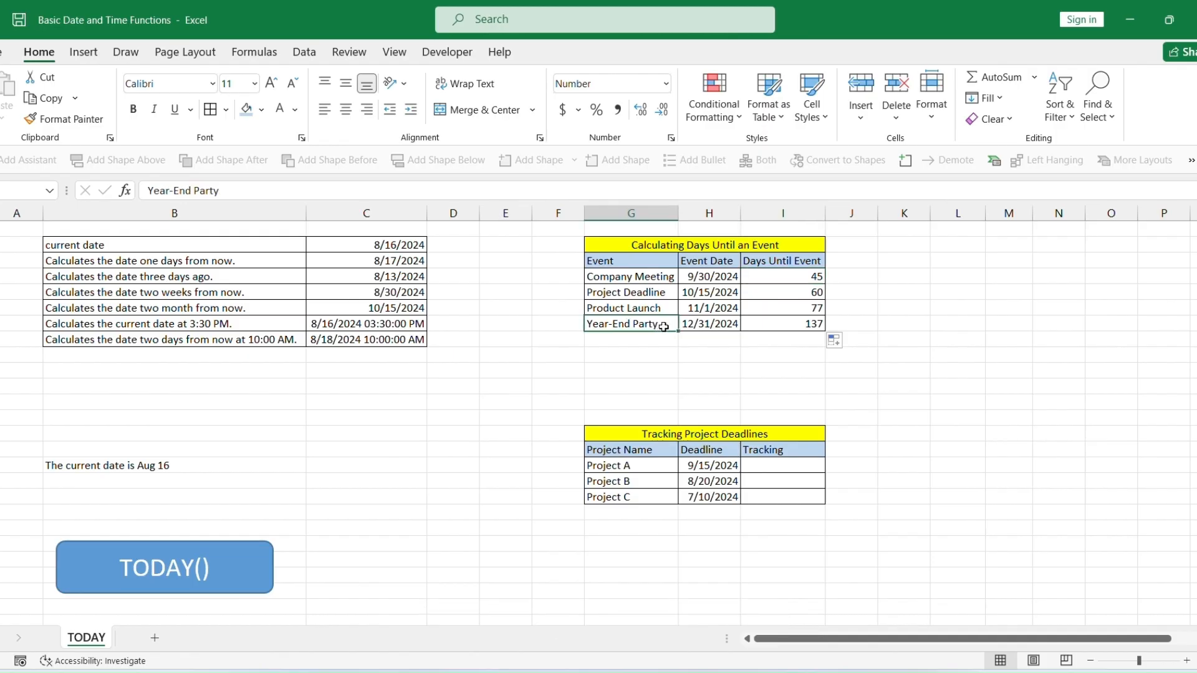
click(711, 325)
click(817, 323)
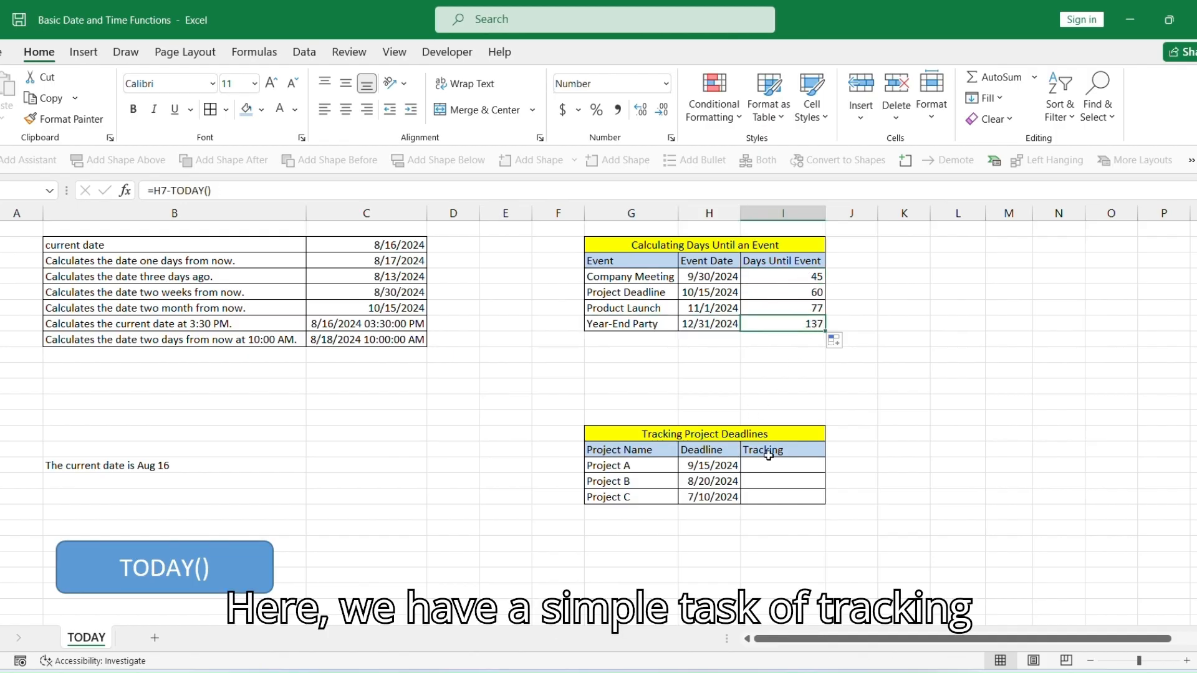
click(683, 434)
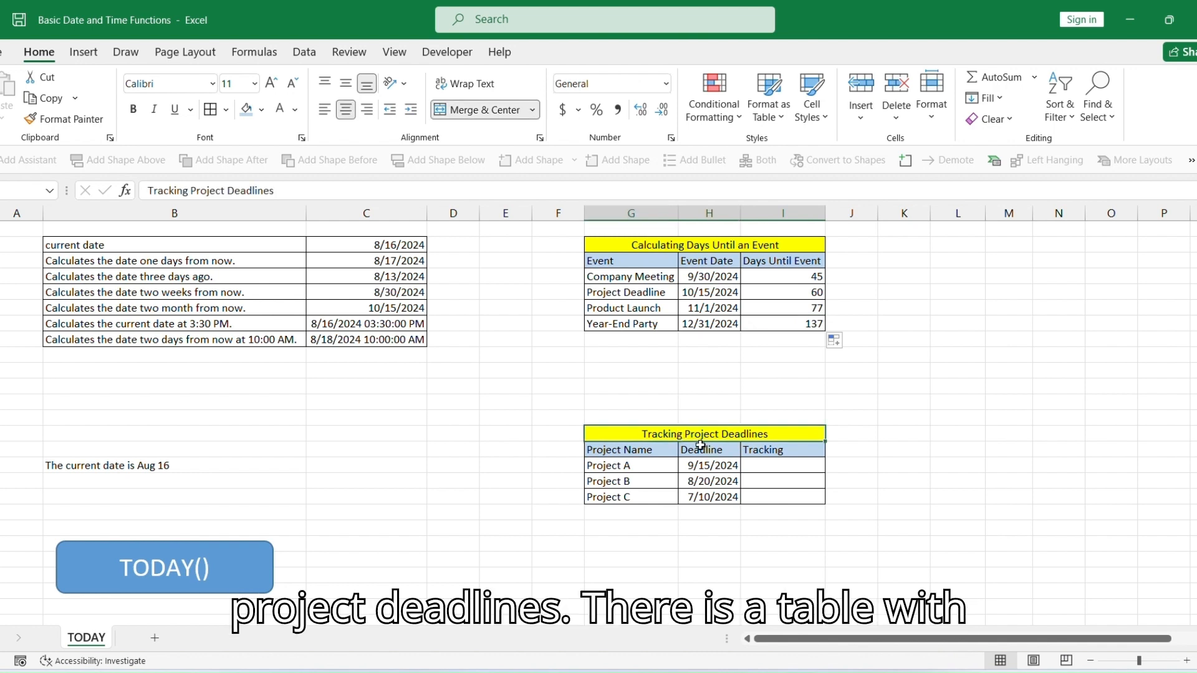
click(652, 449)
click(664, 464)
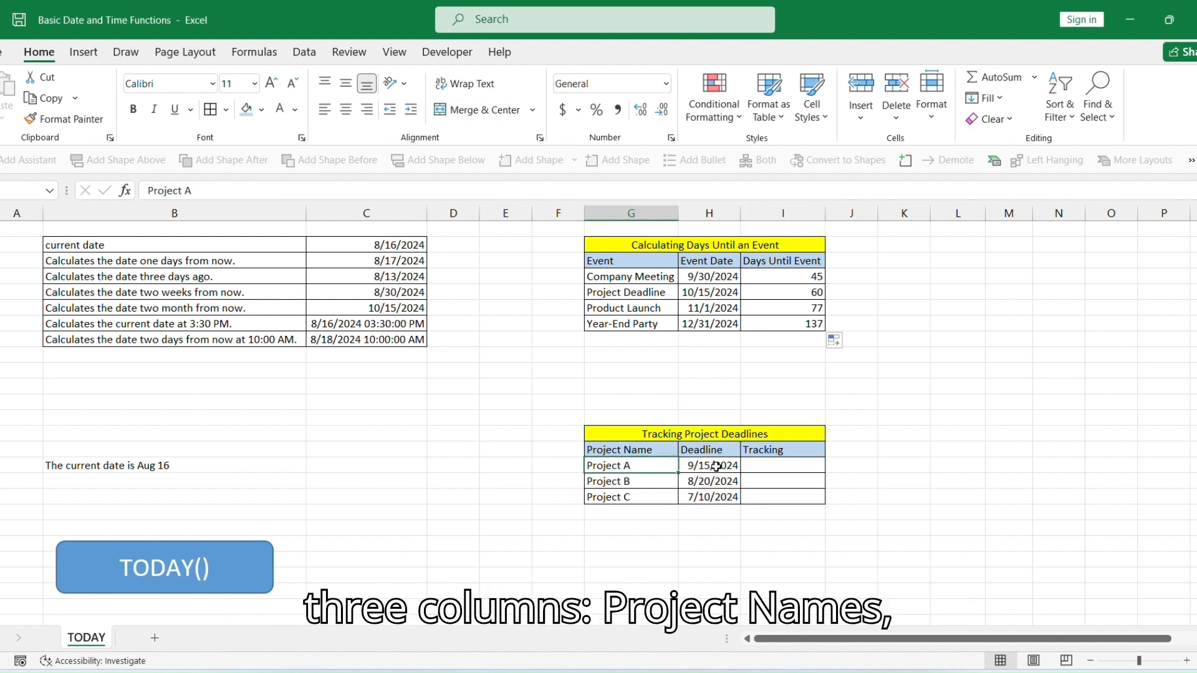
click(715, 467)
Enter =IF(TODAY()>H16,"Overdue","On Time") in Project A's Tracking cell and fill it down for Projects B and C.
click(779, 462)
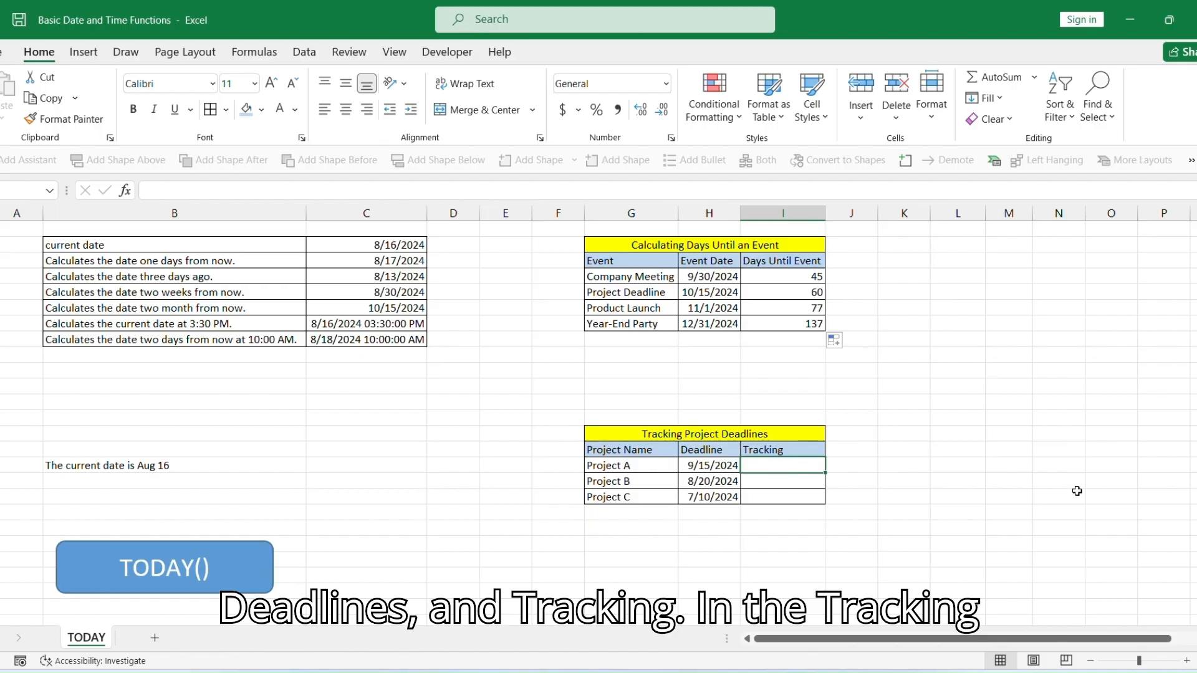
text(=IF)
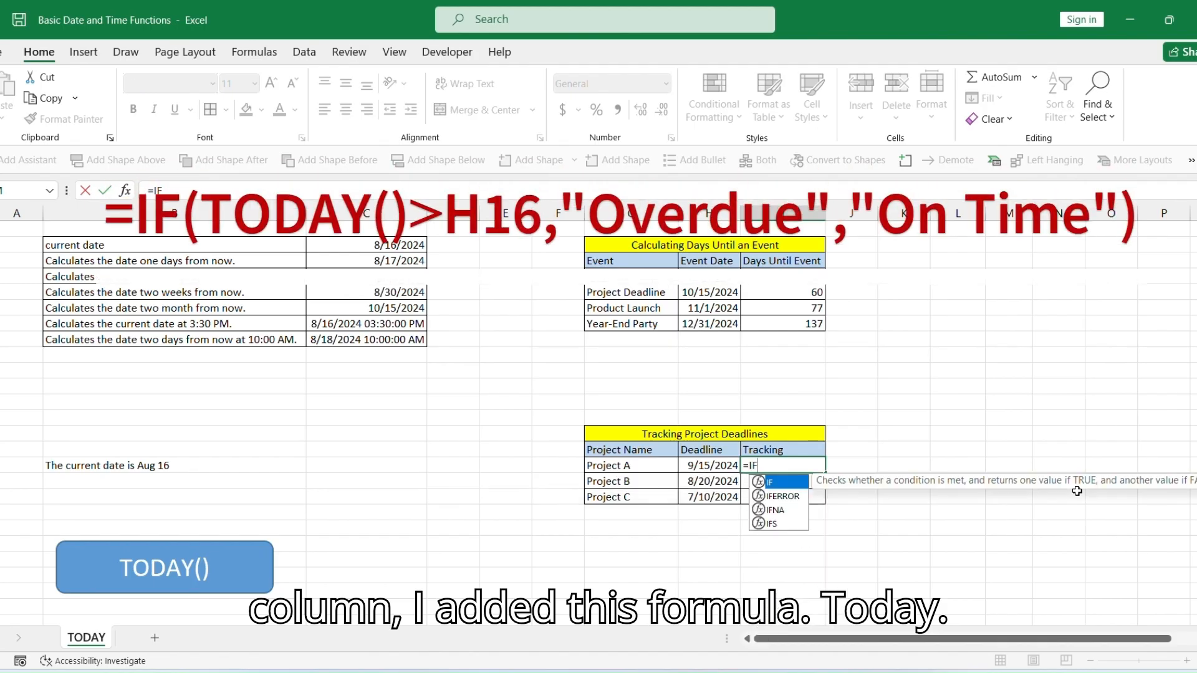
text(()
text(T)
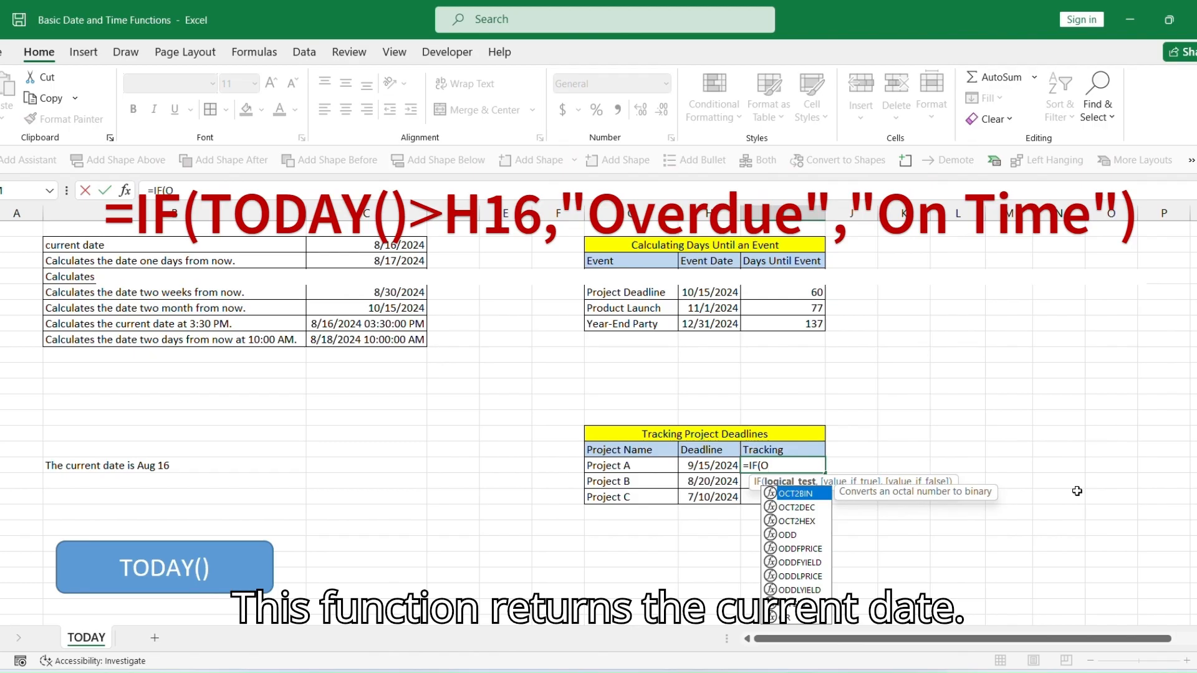
text(ODAY)
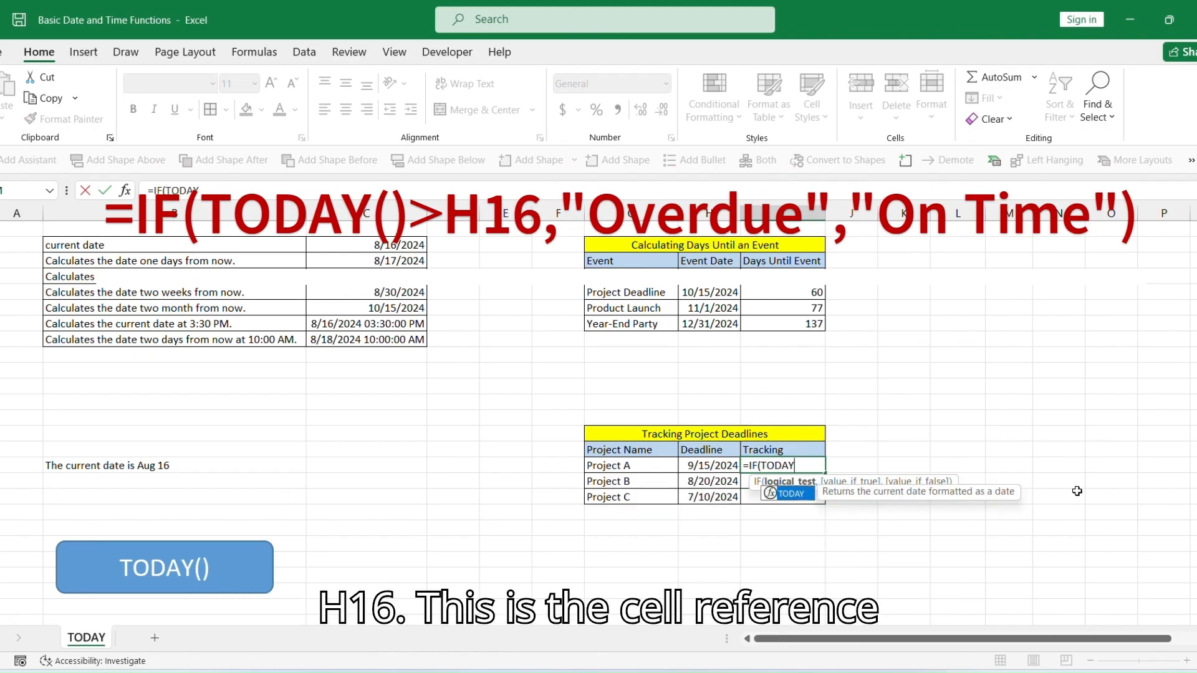
text(())
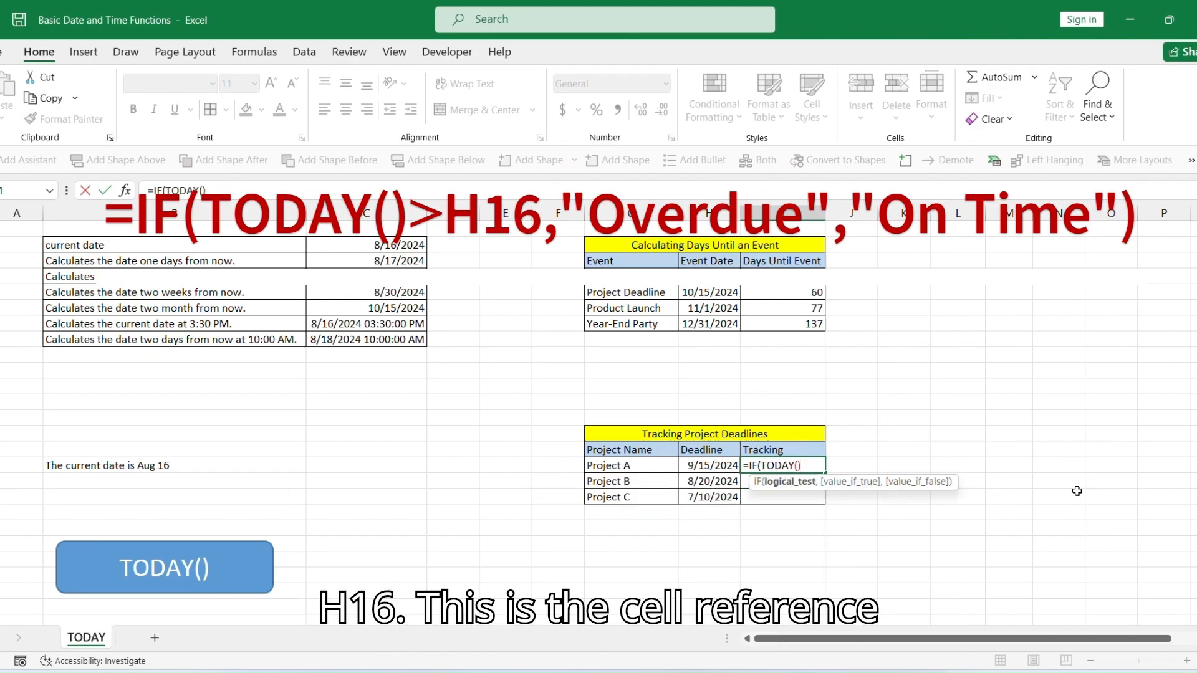
text(>)
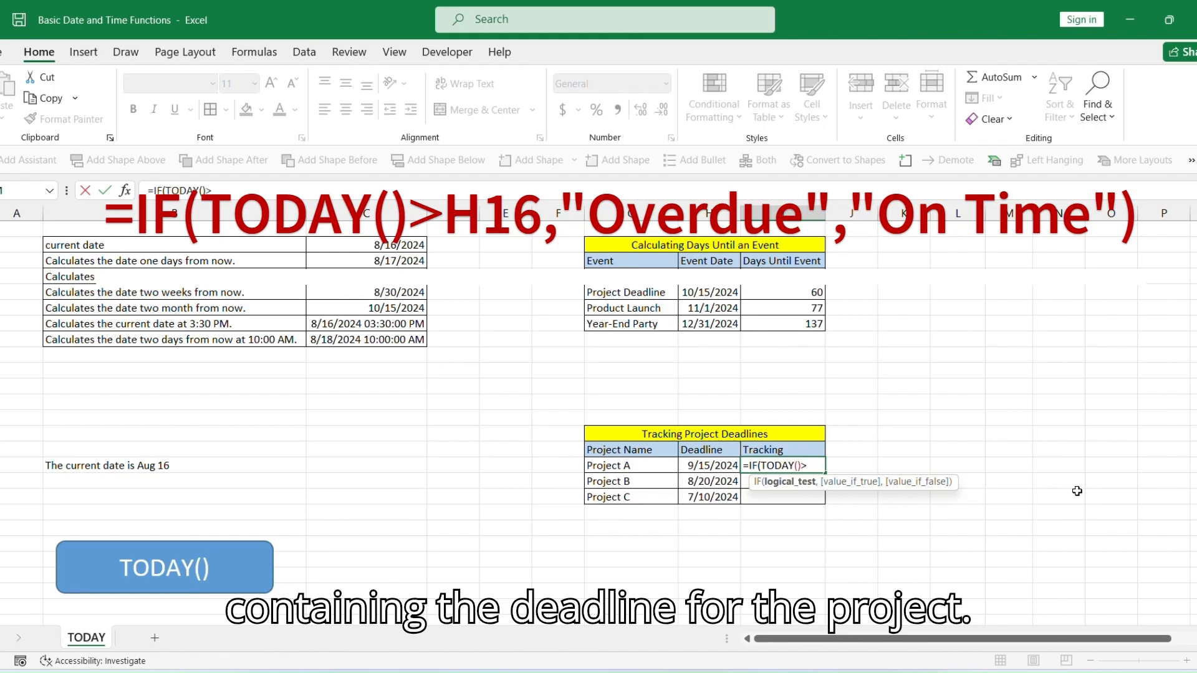
text(H16)
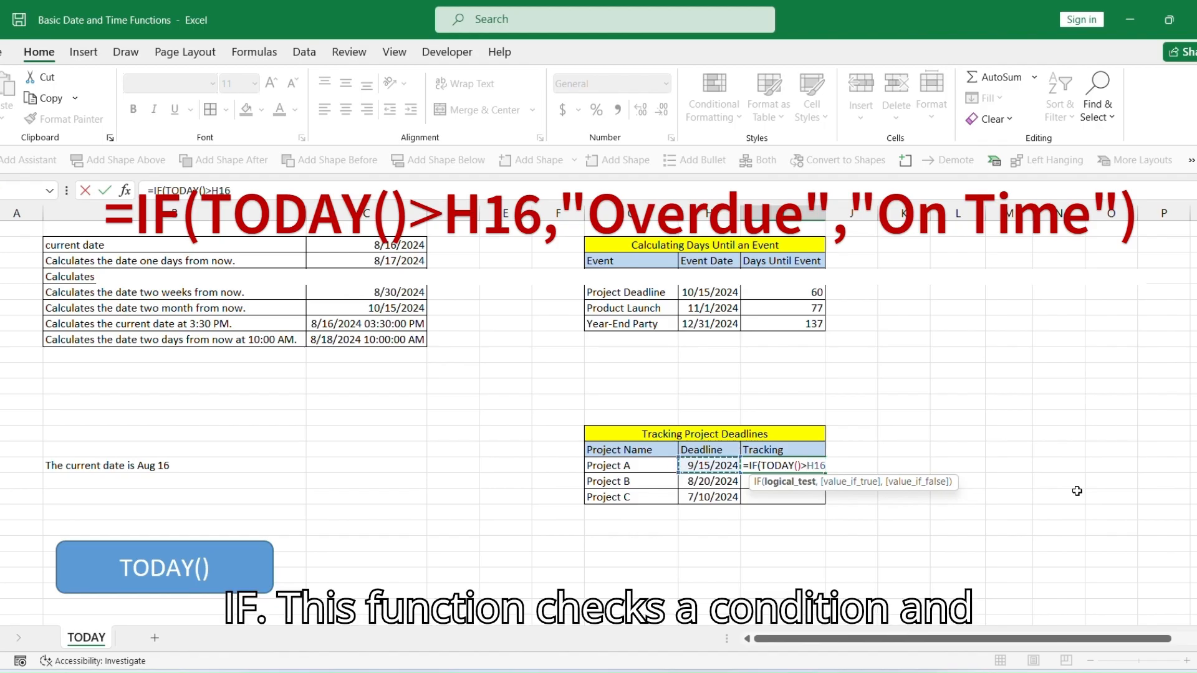
text(,)
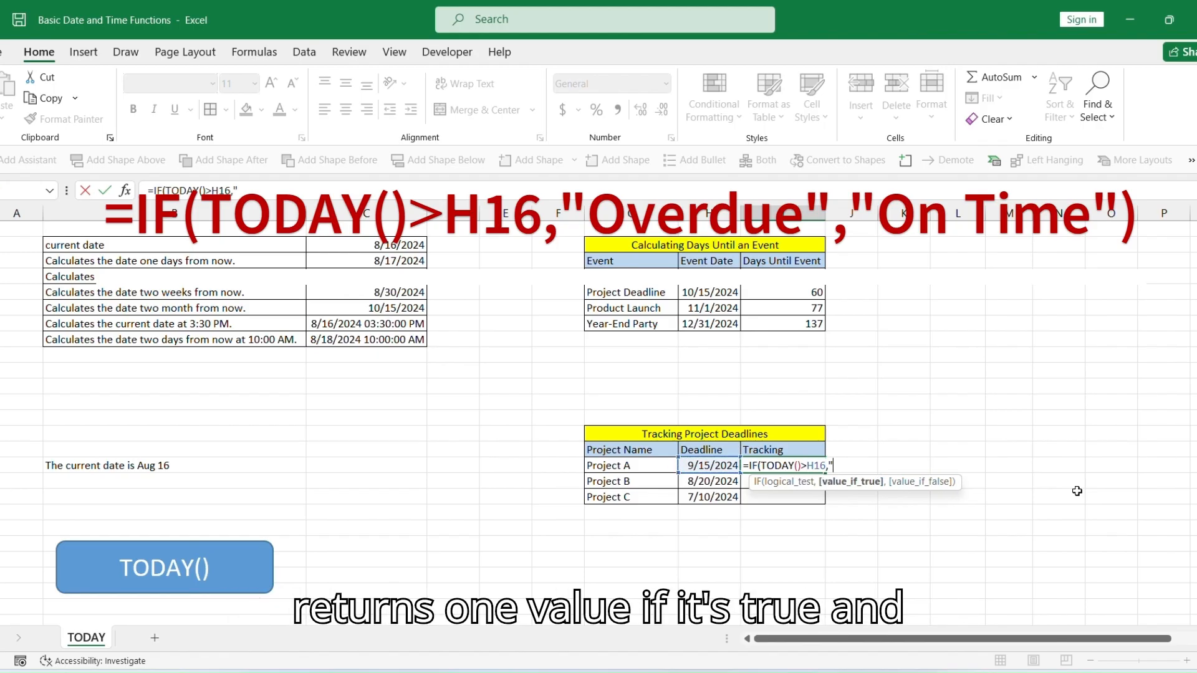
text("Overdue)
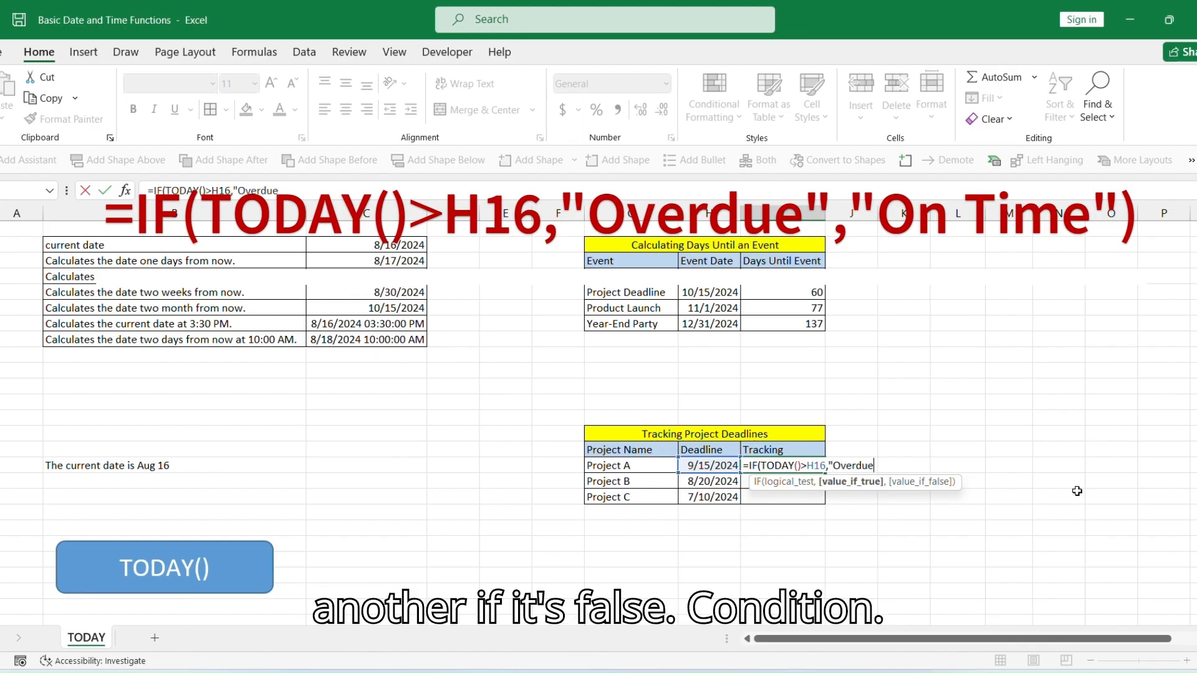
text(",")
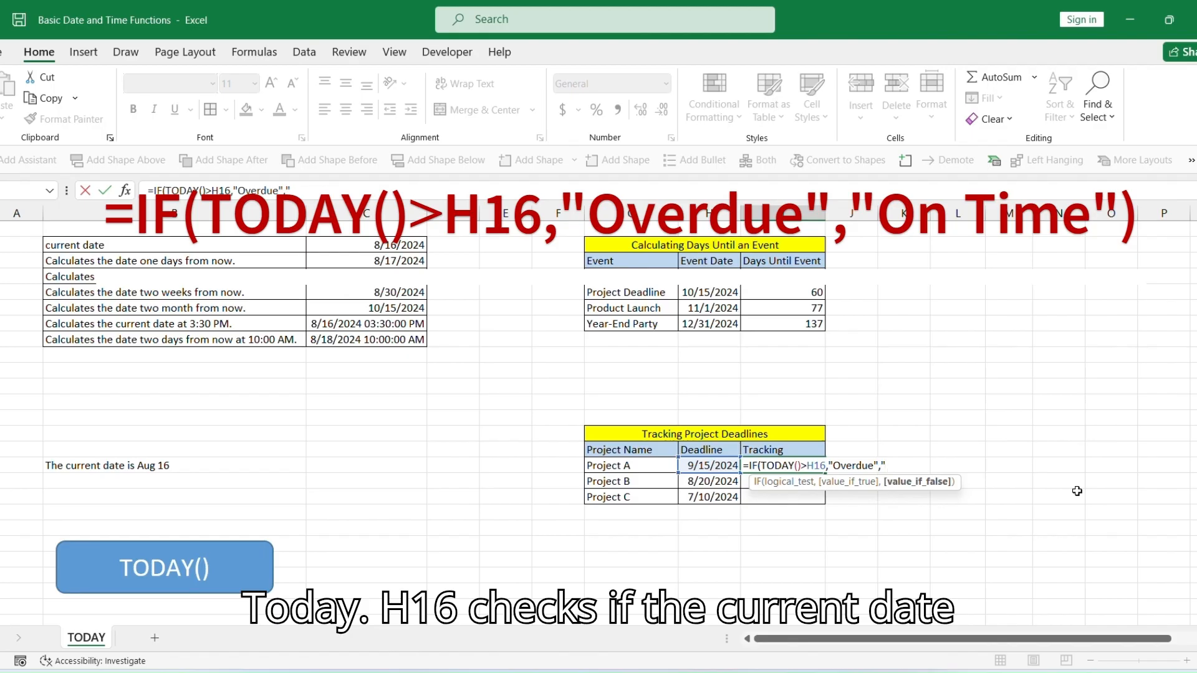
text(On t)
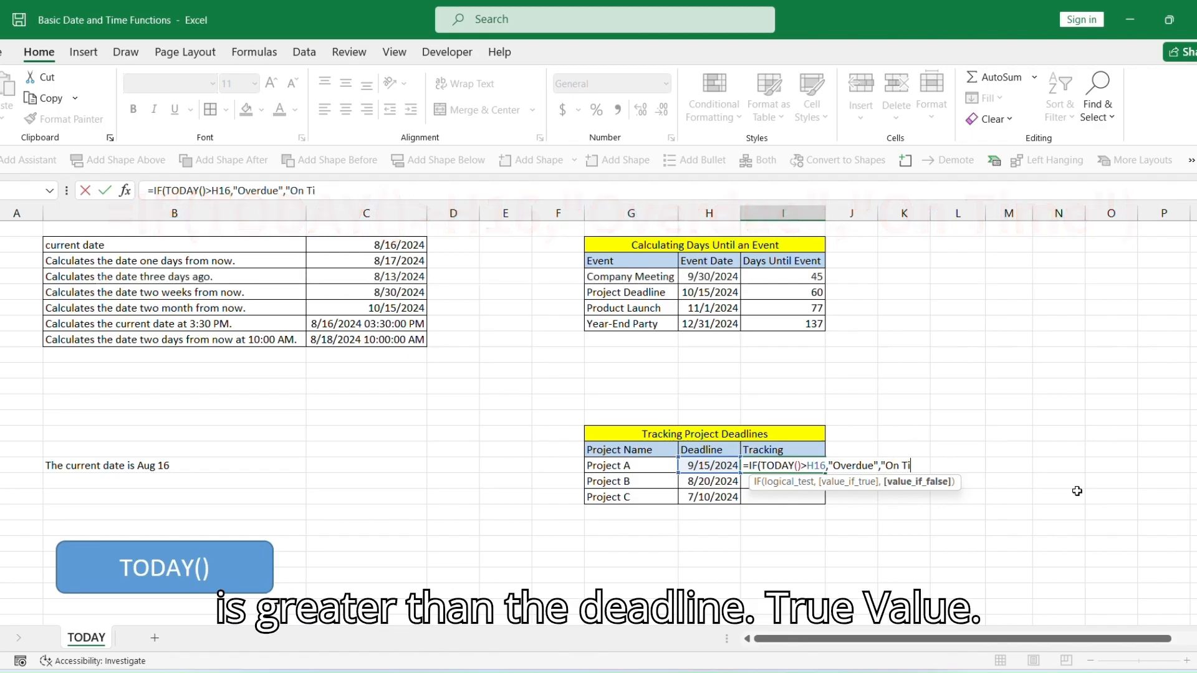
text(ime"))
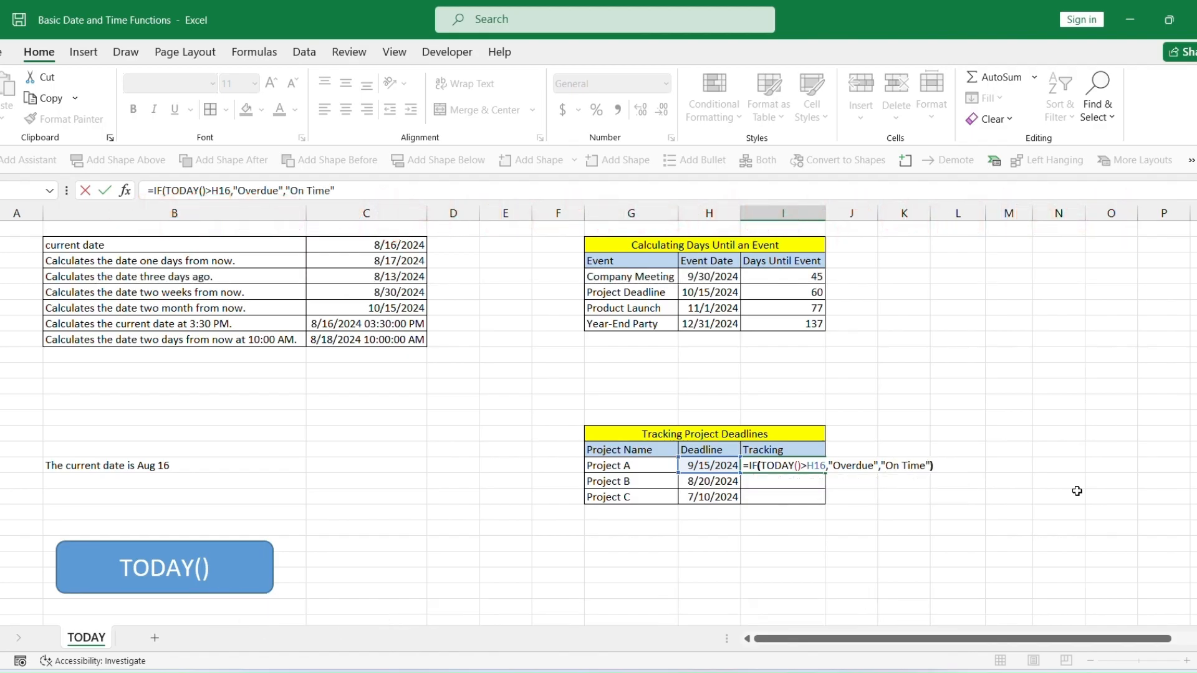
key(Return)
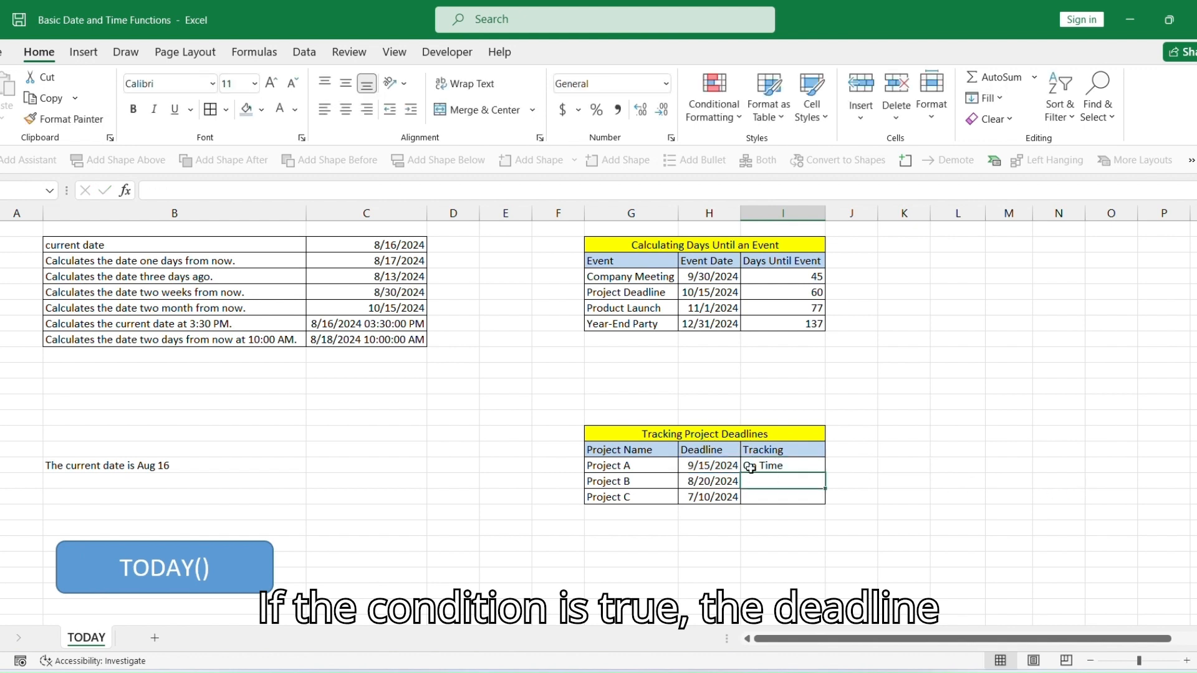
click(793, 468)
double_click(825, 473)
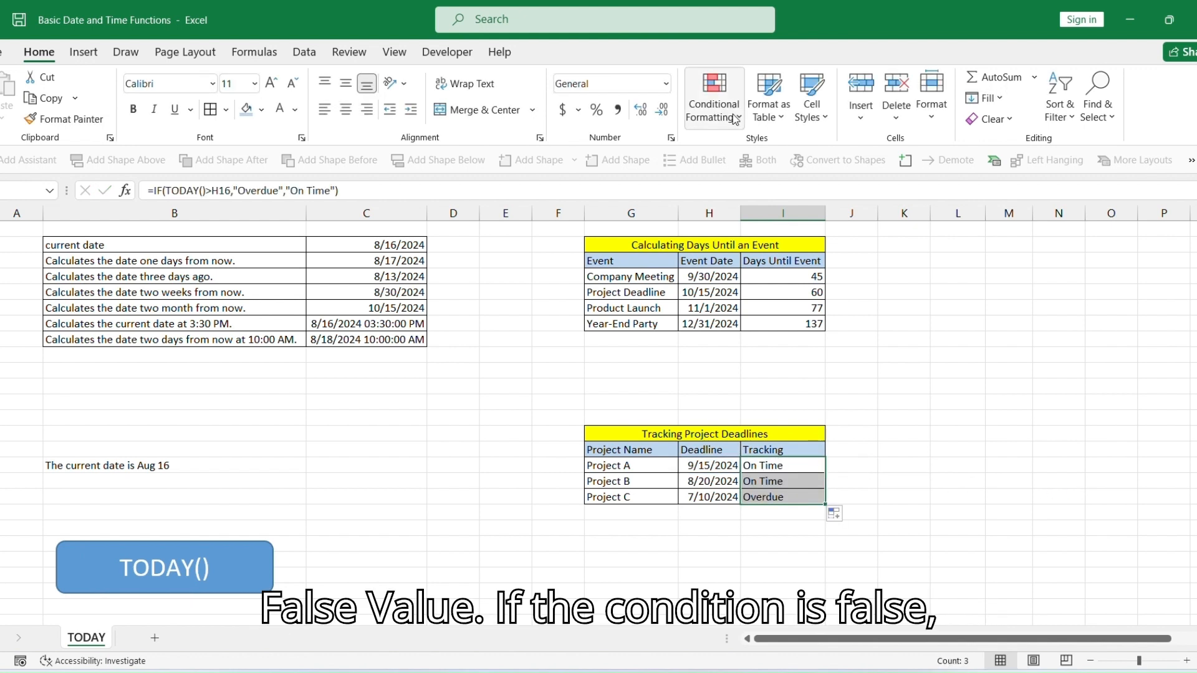
Add a conditional formatting rule giving Tracking cells equal to On Time a green fill.
click(714, 103)
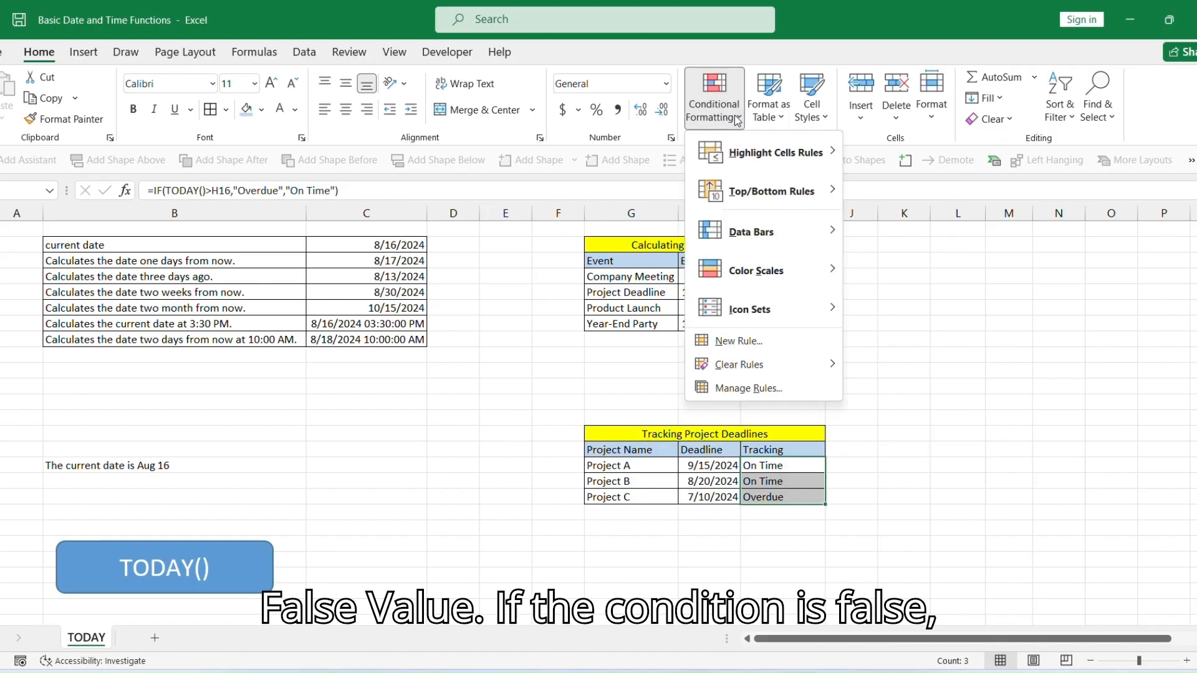
click(757, 343)
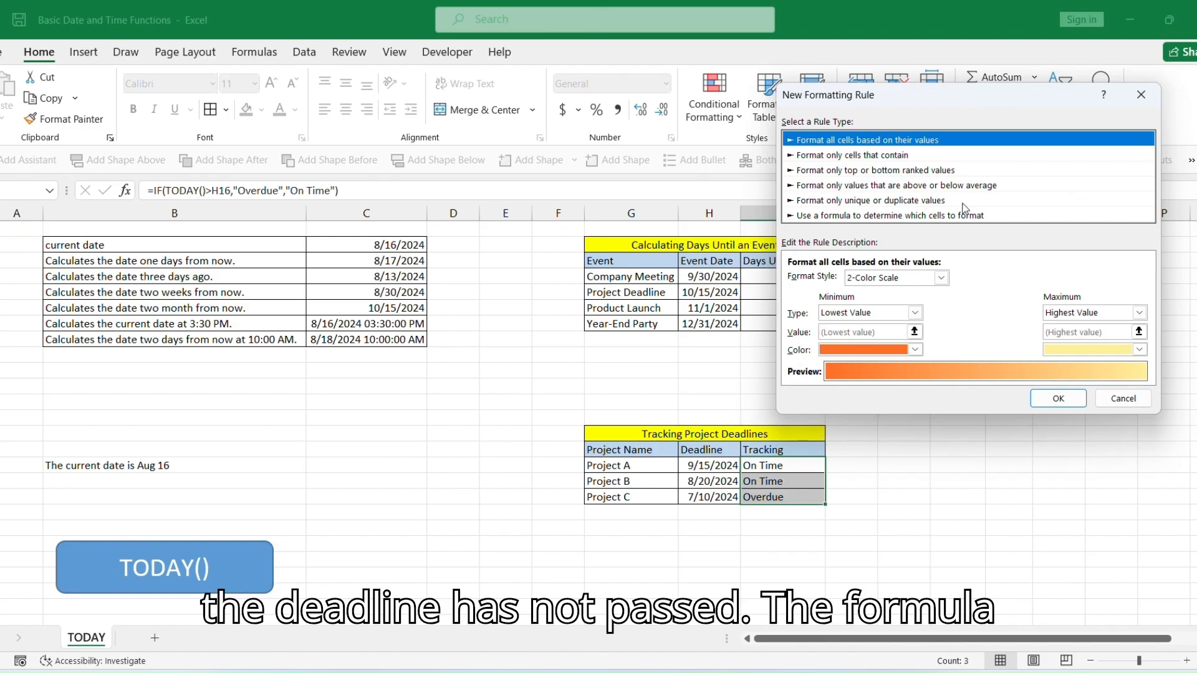
click(838, 158)
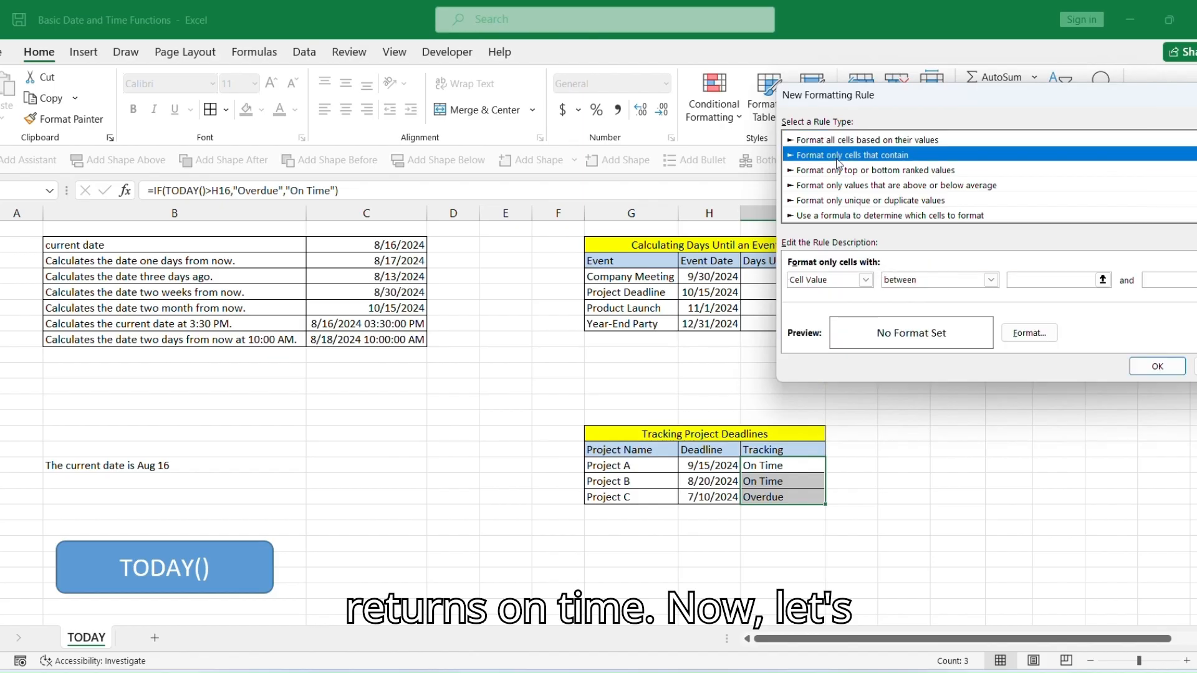
click(990, 280)
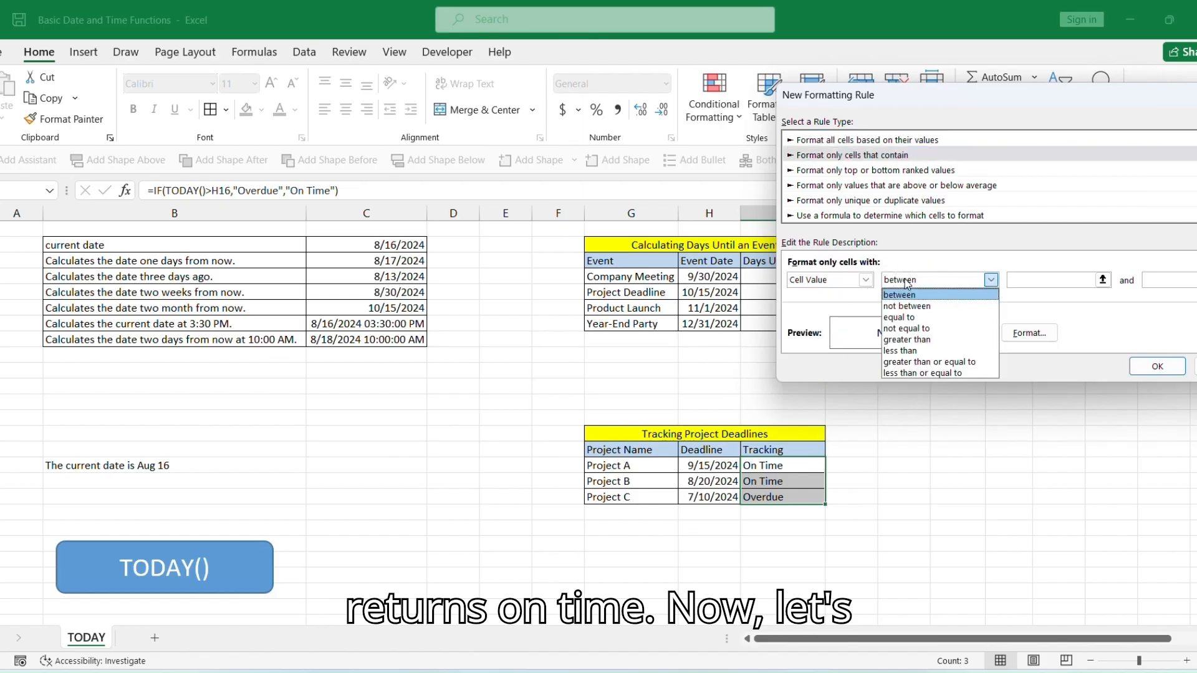
click(913, 319)
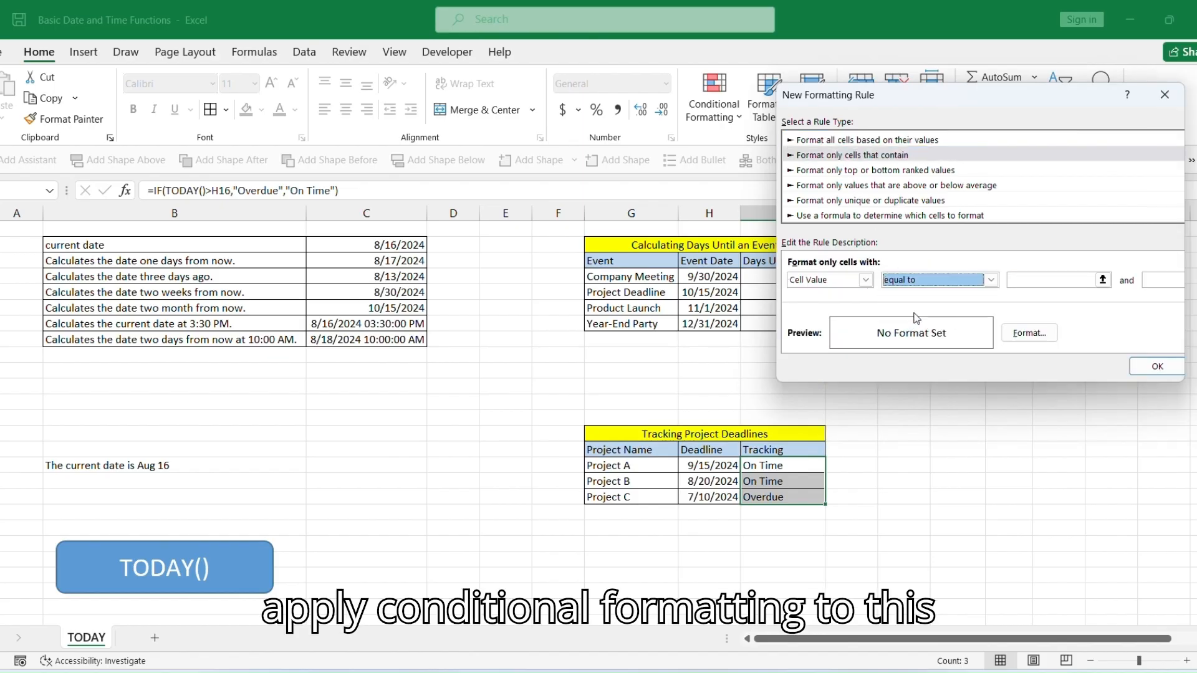
click(1047, 278)
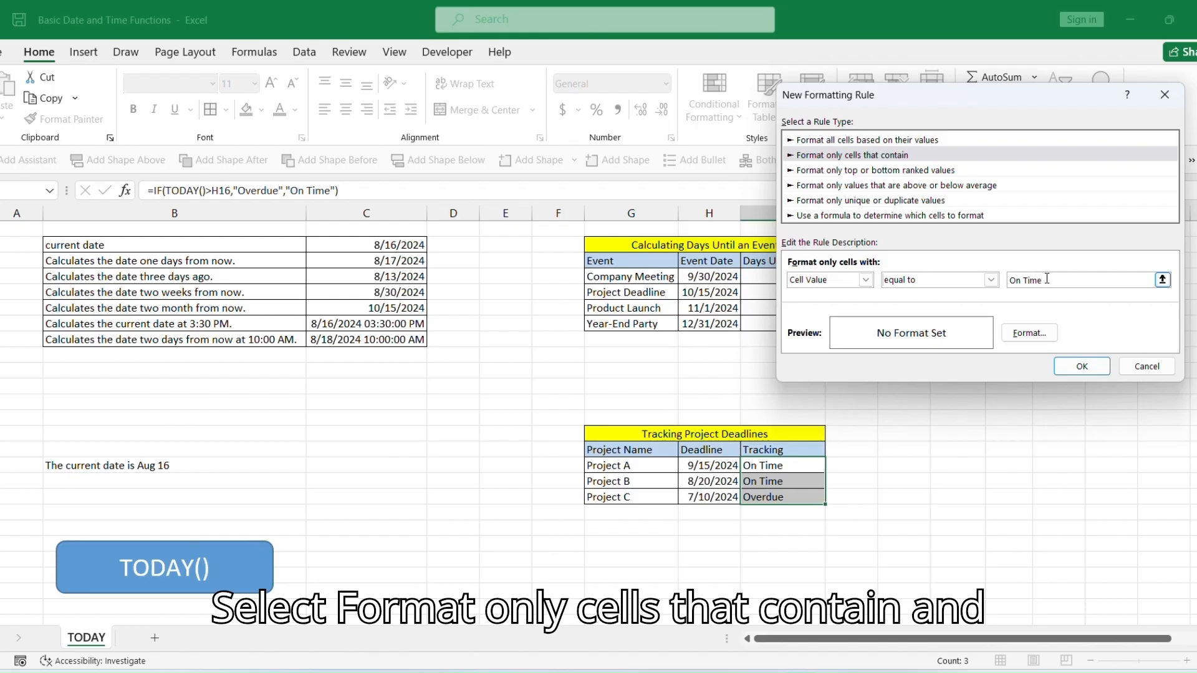
click(1029, 332)
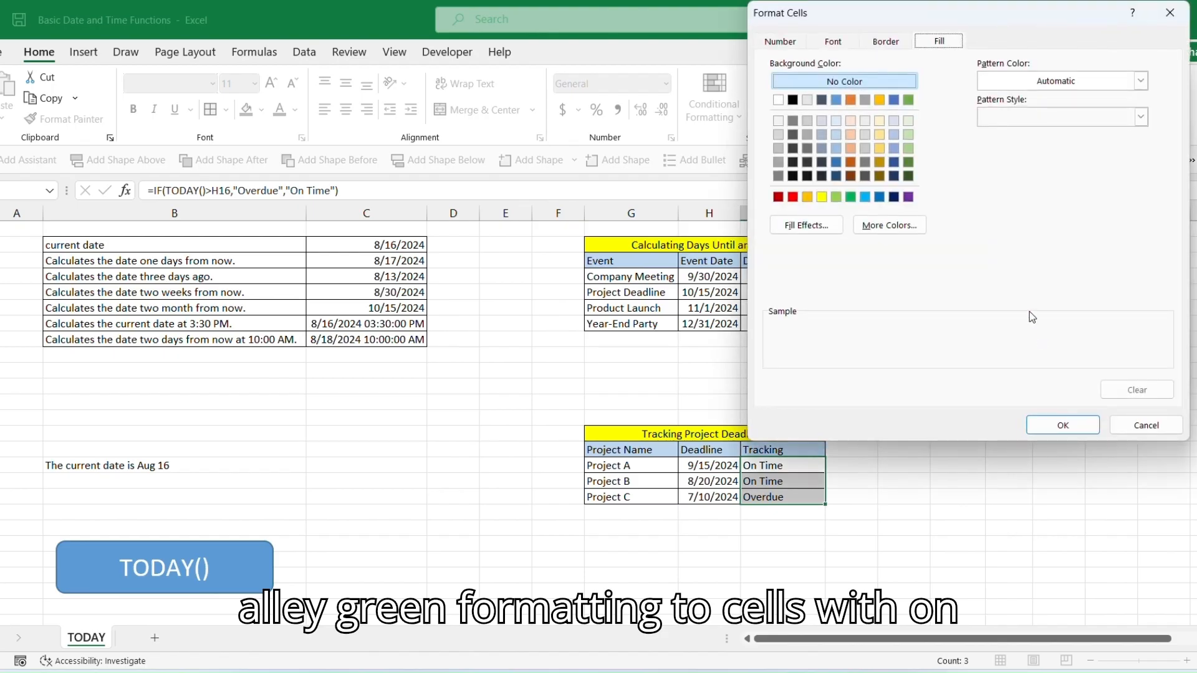
click(849, 197)
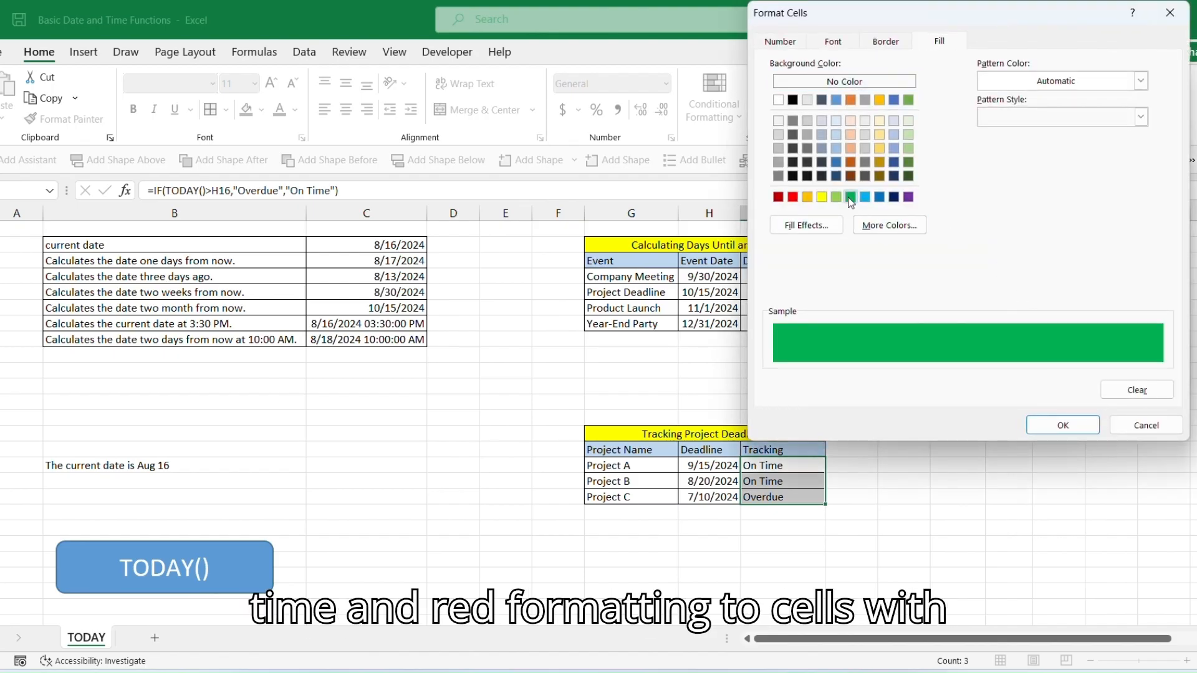
click(1064, 426)
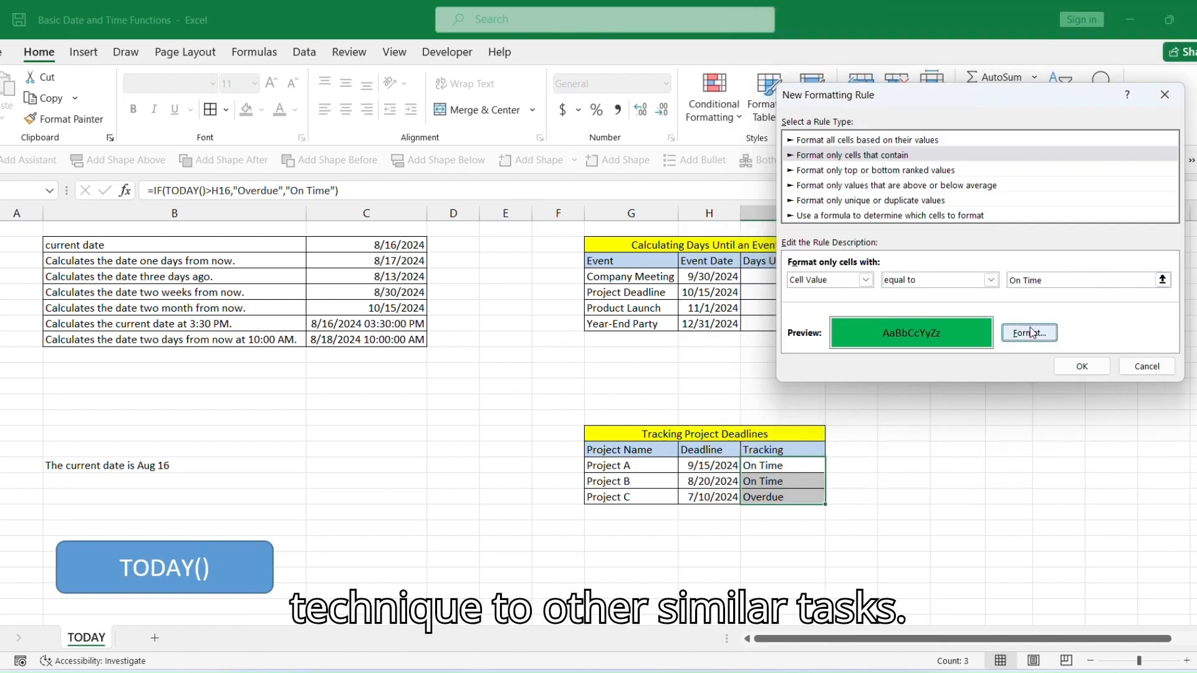
click(1081, 366)
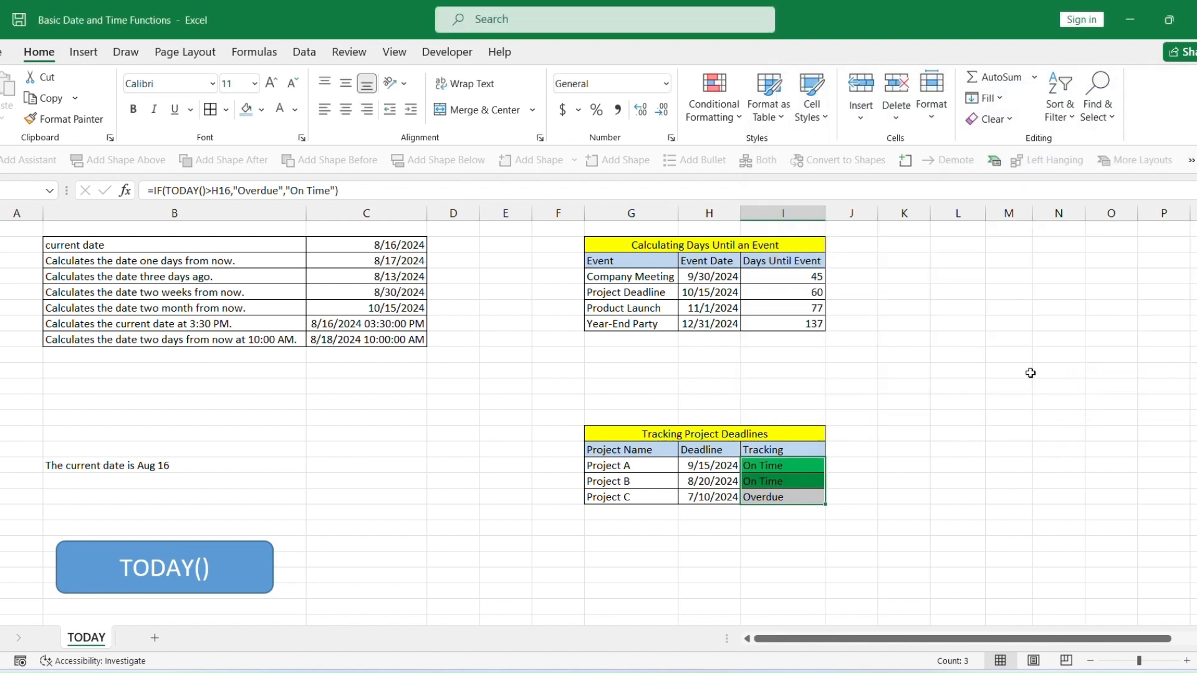
Add a second conditional formatting rule giving Tracking cells equal to Overdue a red fill.
click(715, 103)
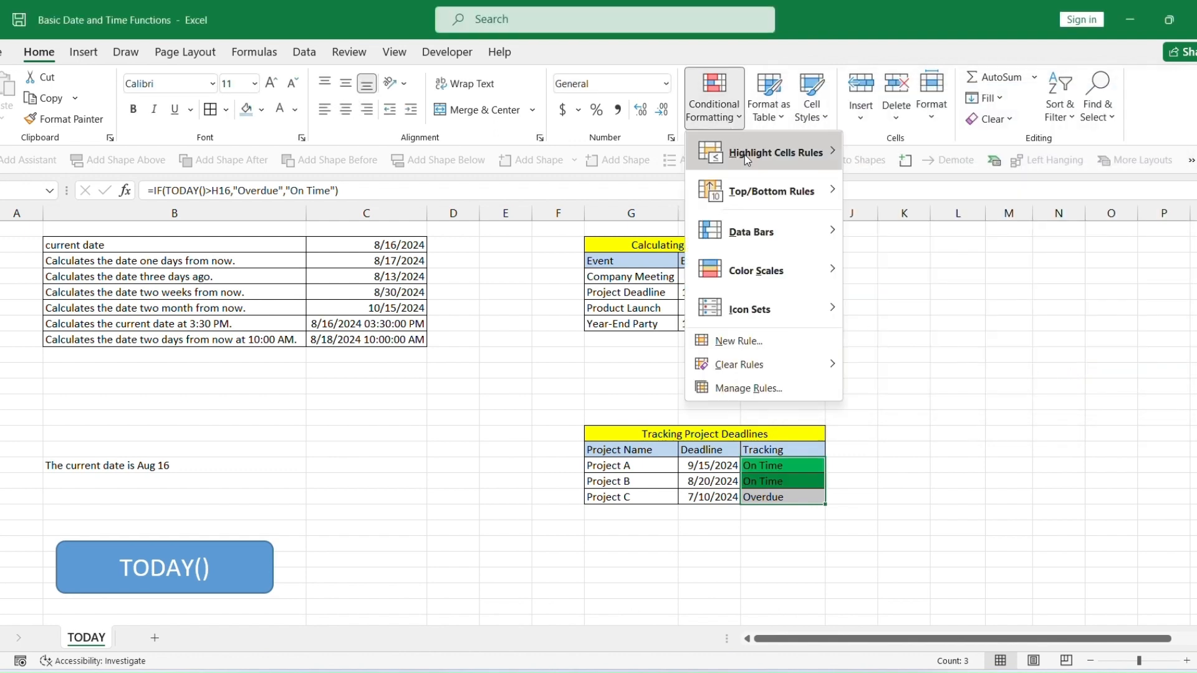
click(784, 343)
click(890, 141)
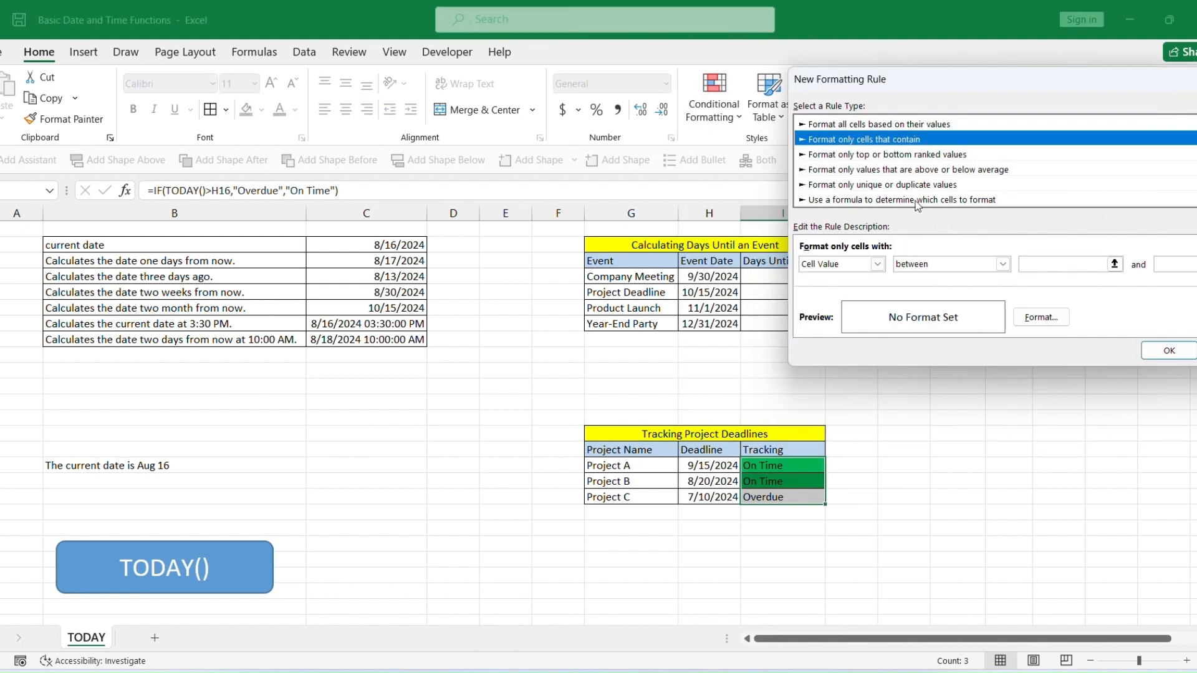
click(978, 264)
click(932, 299)
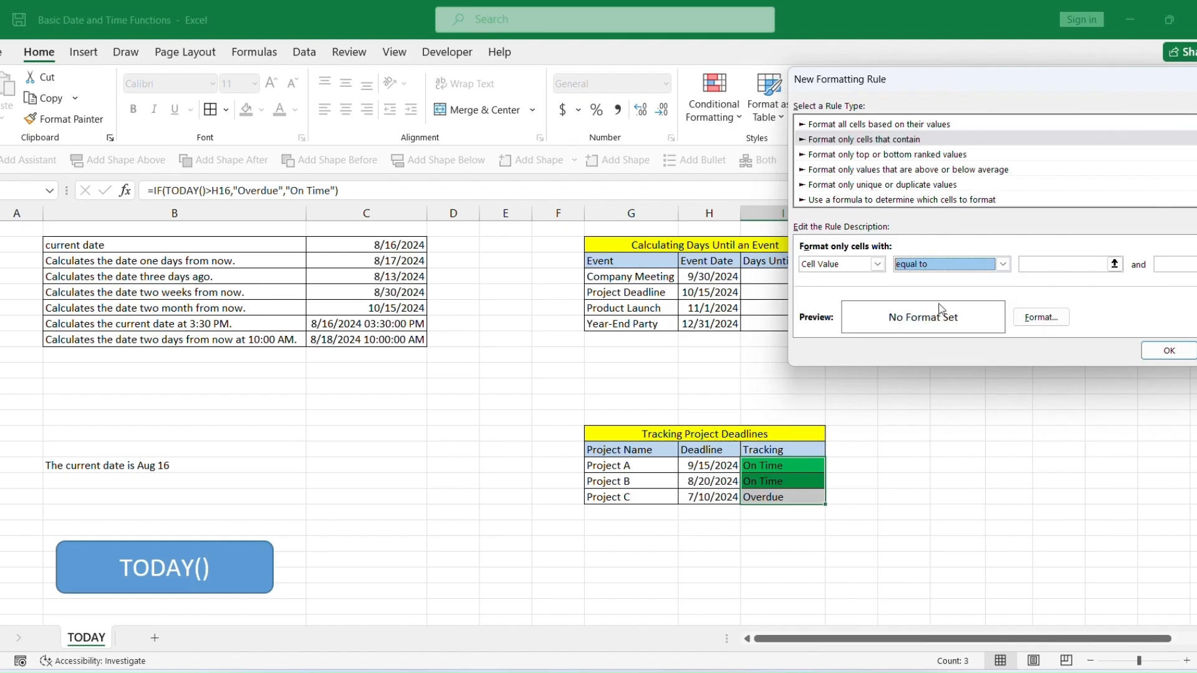
click(1057, 266)
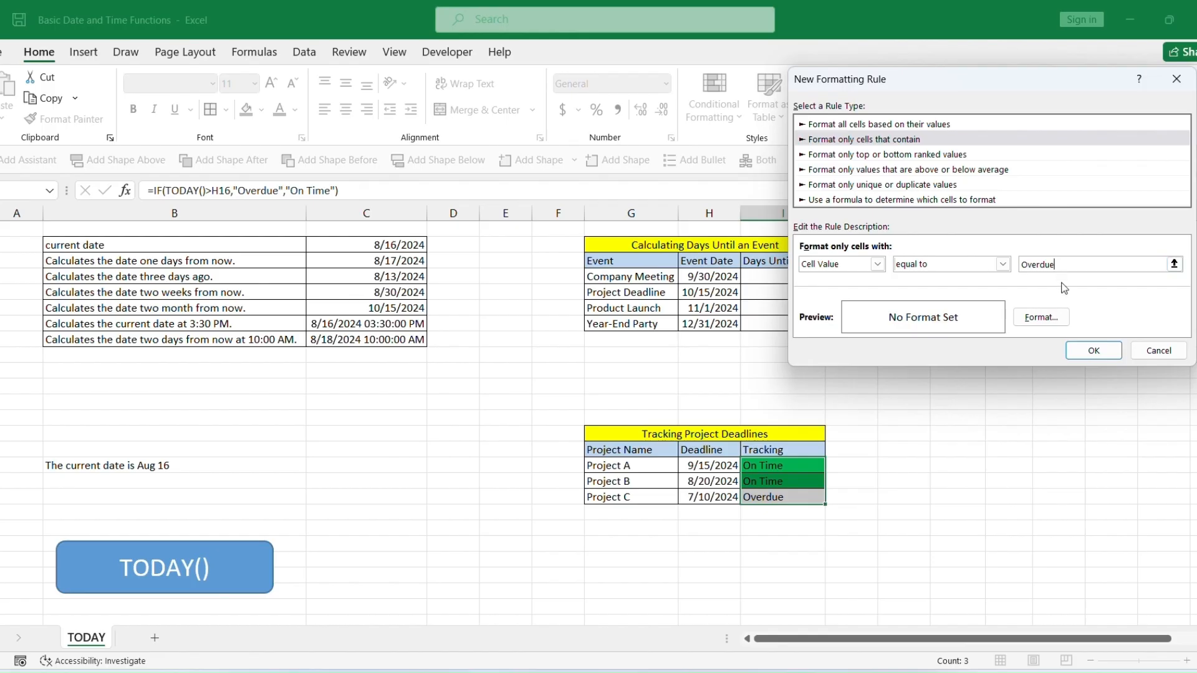
click(1041, 317)
click(804, 197)
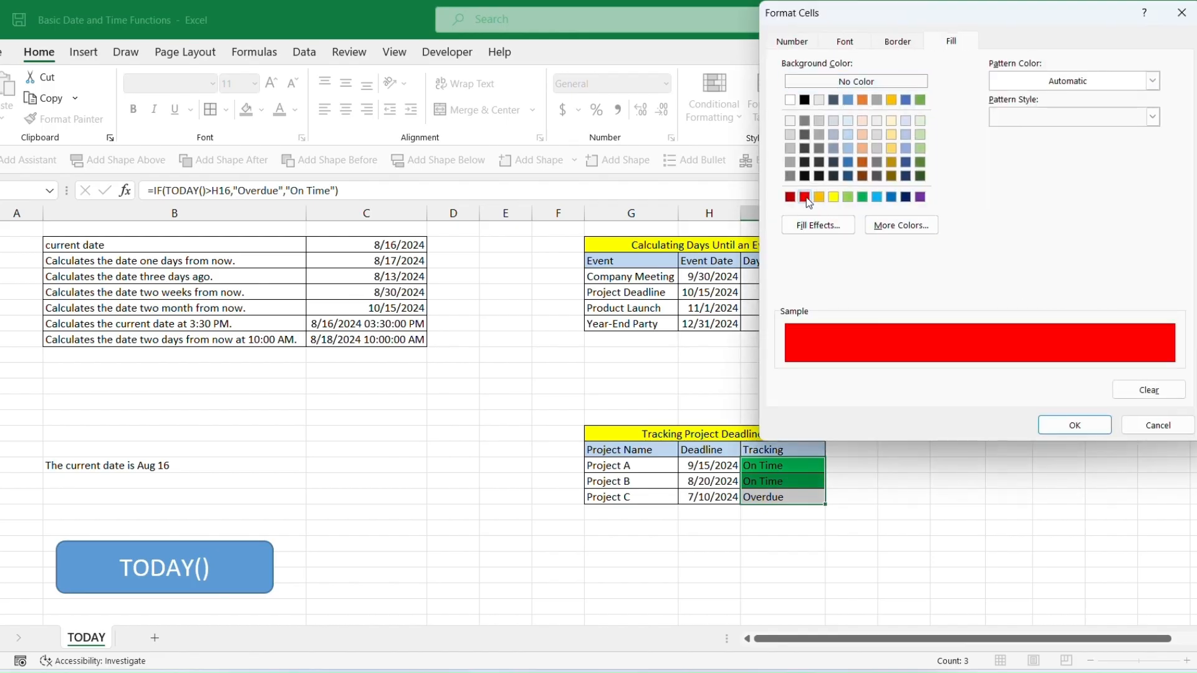
click(1074, 425)
click(1094, 350)
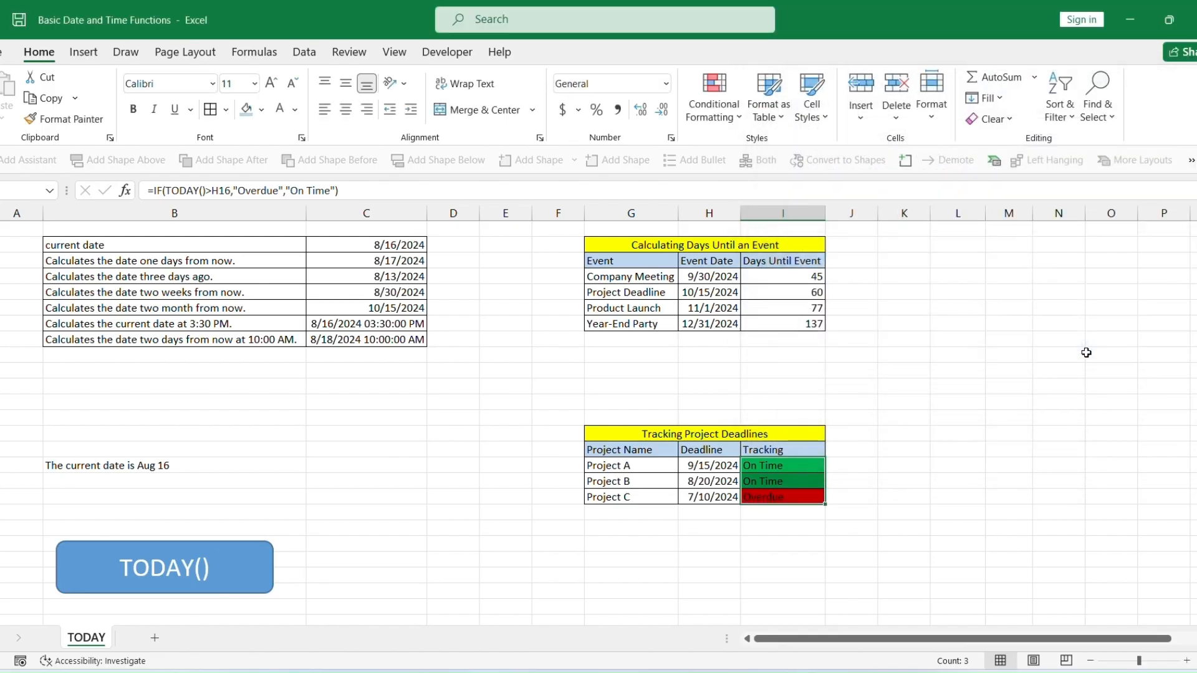
Set the font color of the selected Tracking cells to white.
click(295, 110)
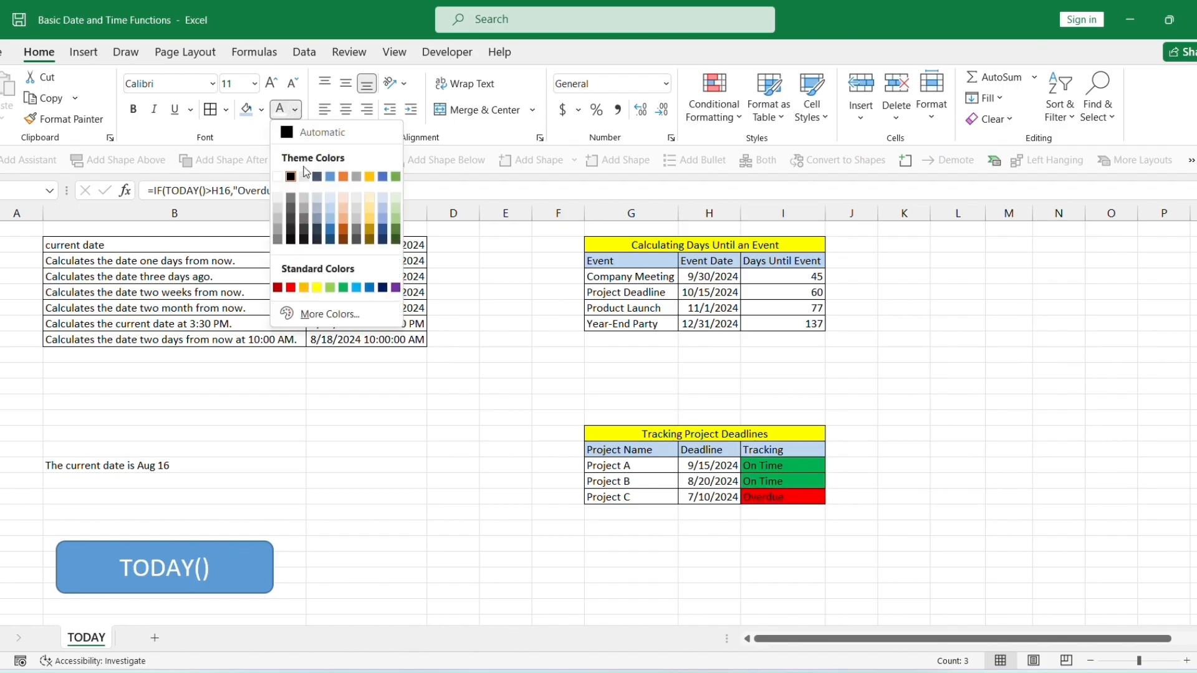
click(284, 171)
click(842, 494)
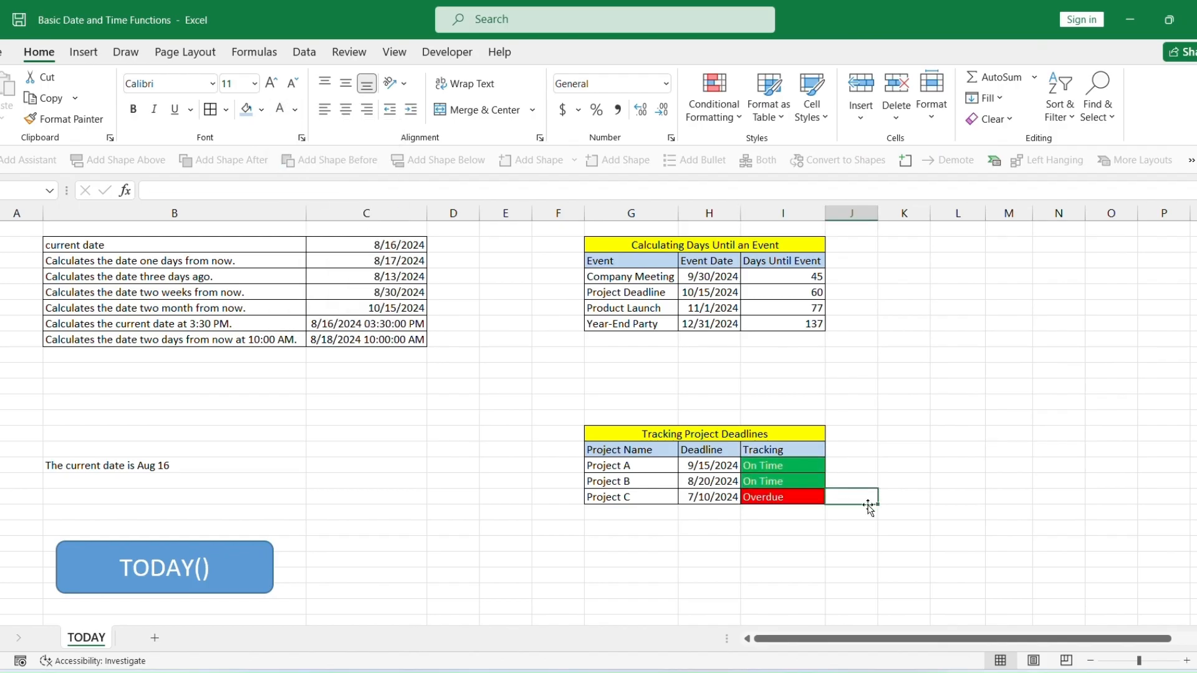
Enter ="The current date is "&TEXT(TODAY(),"mmmmm dd, yyyy") in the cell below the existing current-date text.
drag(607, 436, 784, 495)
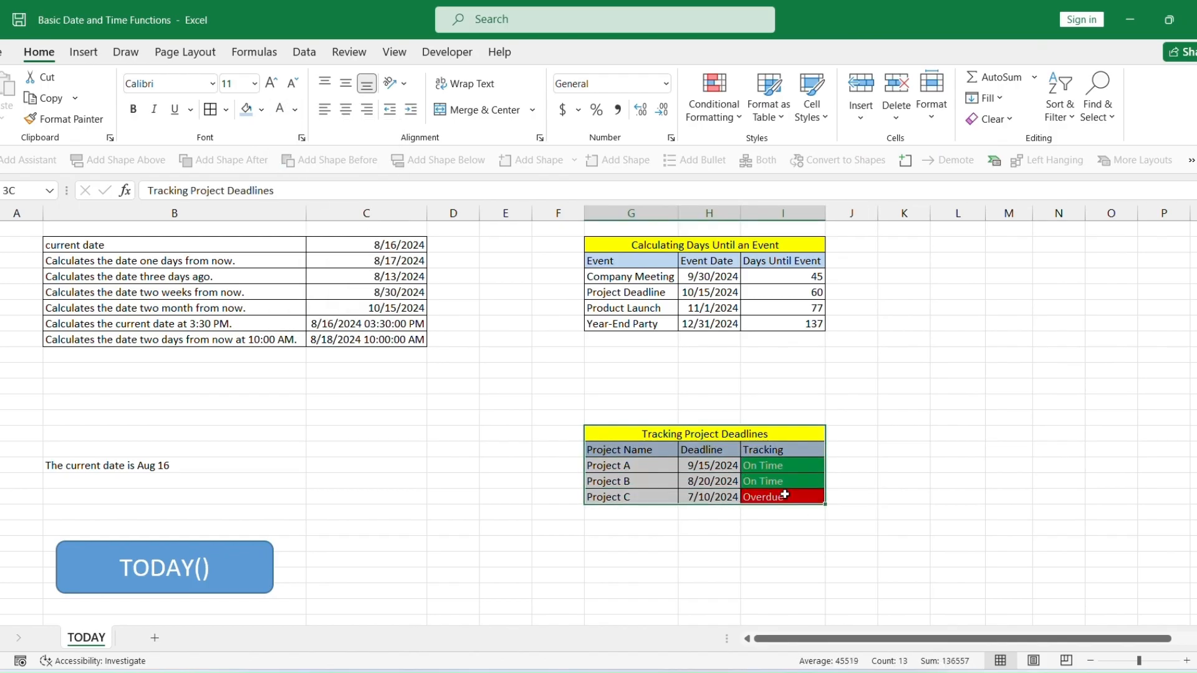
click(652, 469)
click(109, 481)
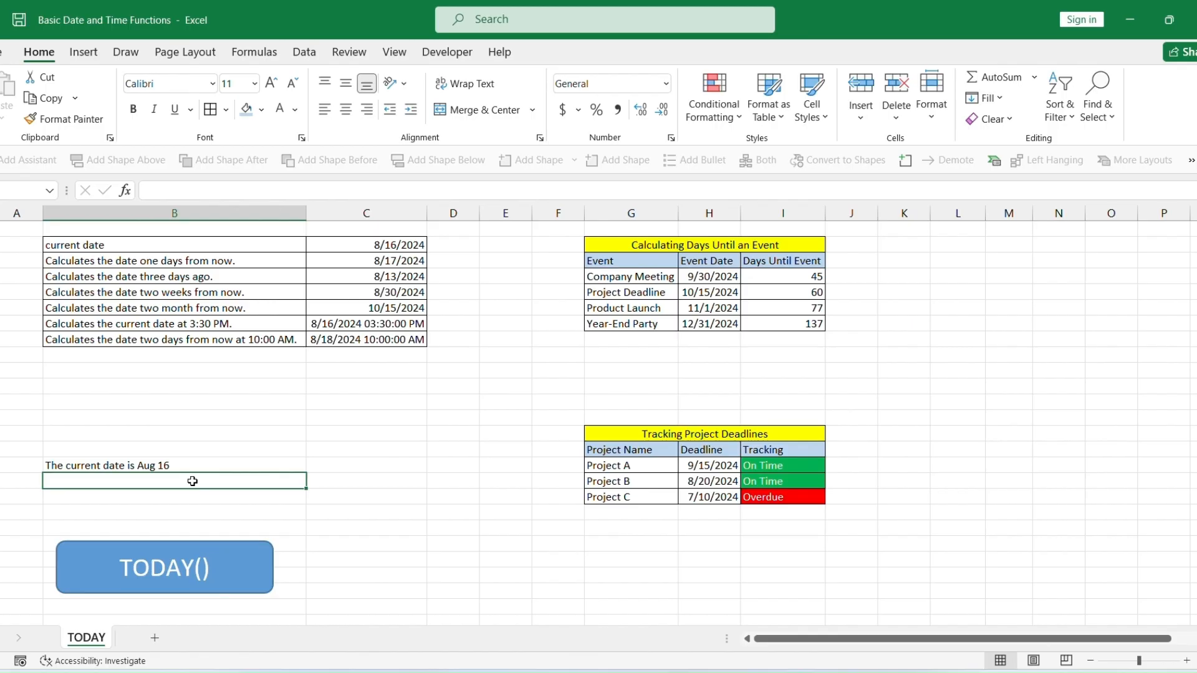
text(=)
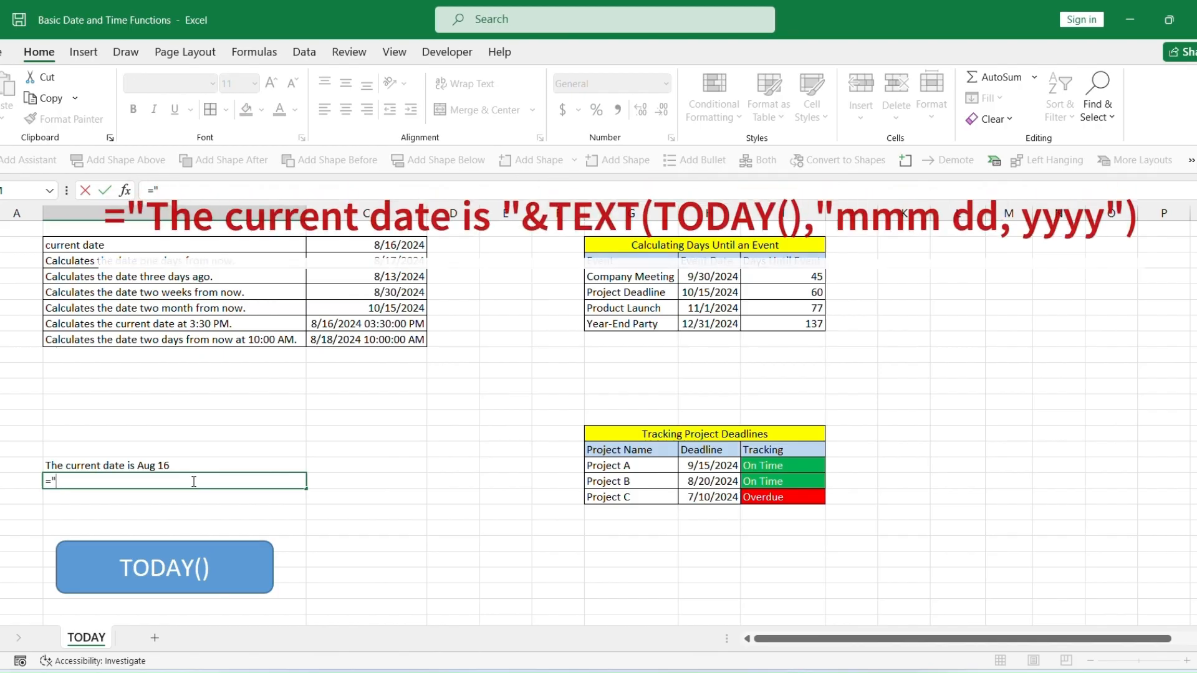
text("The curre)
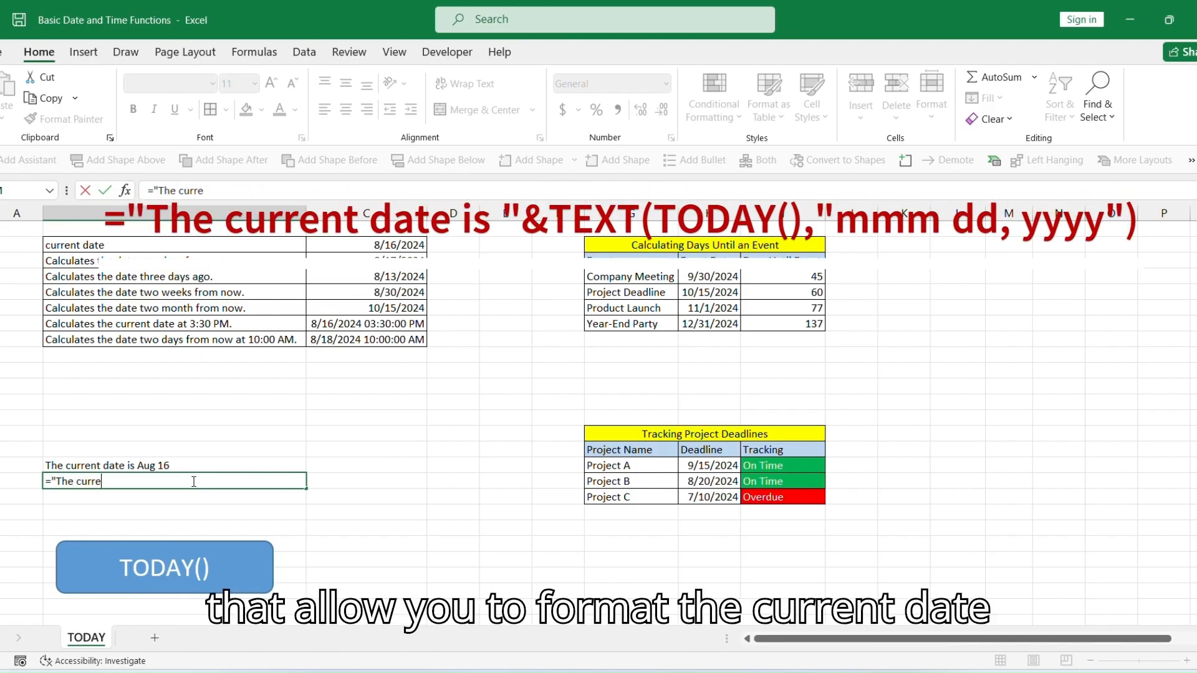
text(nt date )
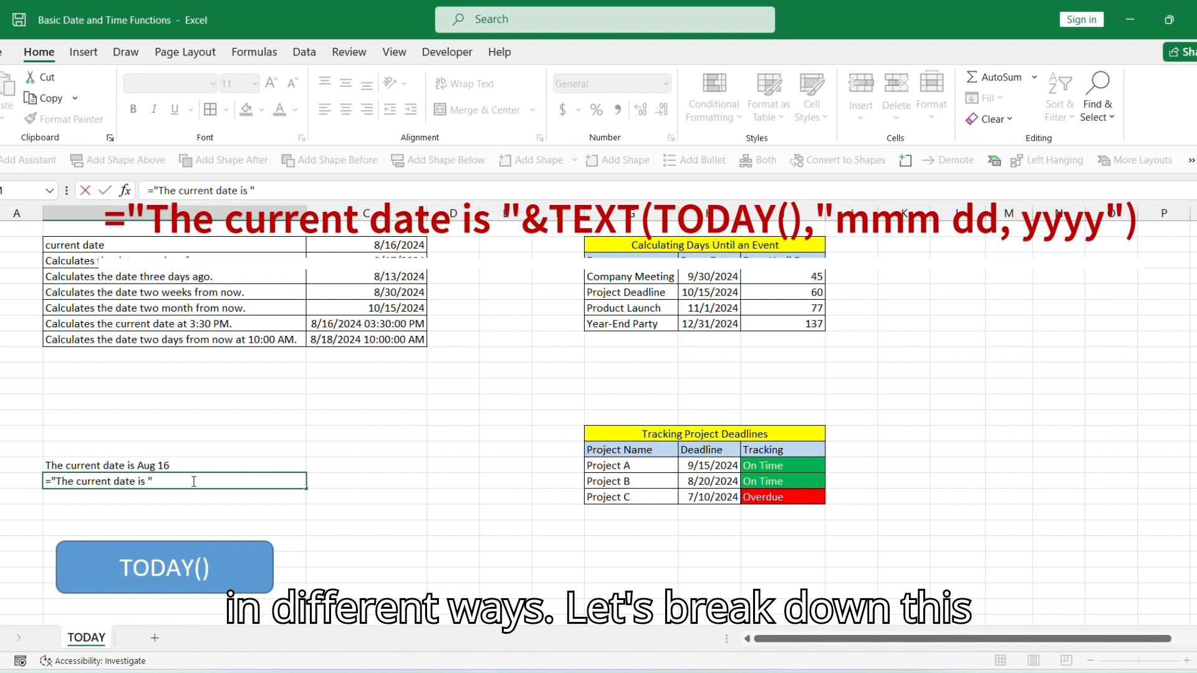
text(is "&)
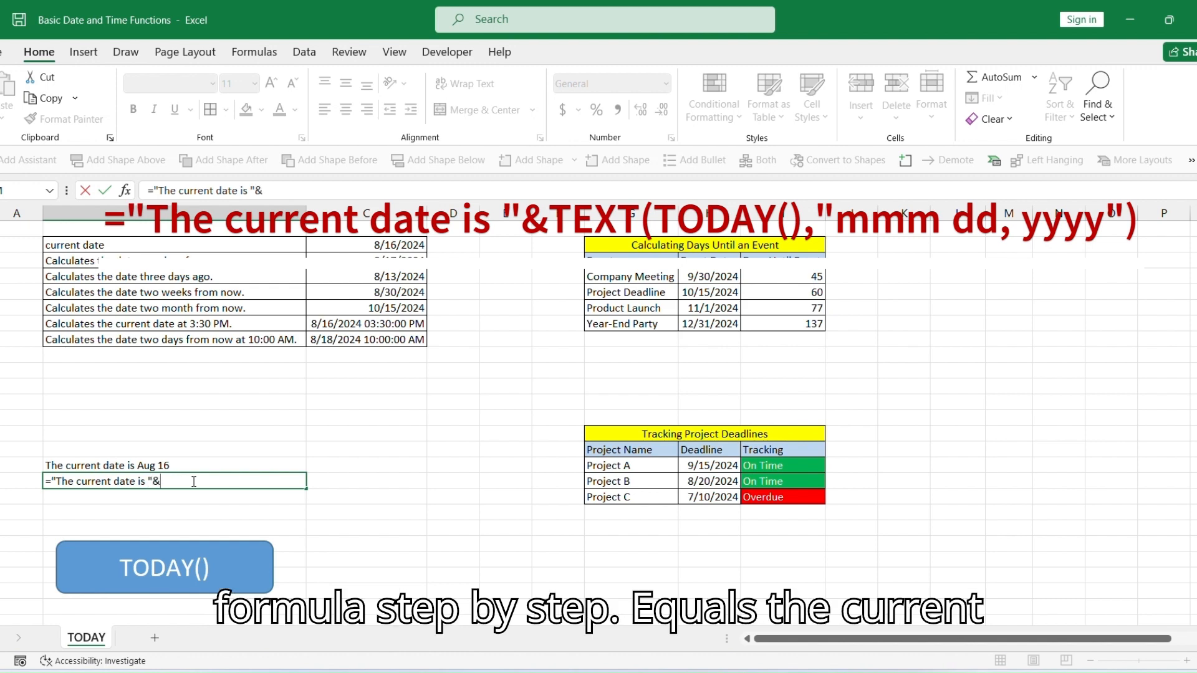
text(Te)
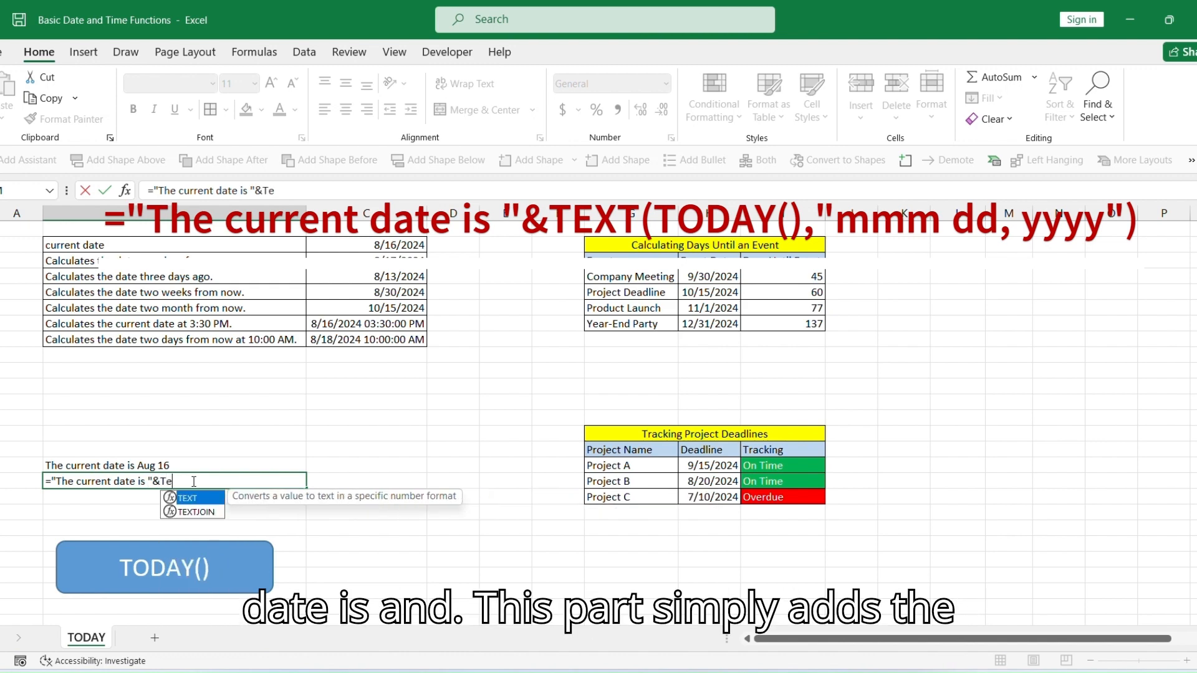
text(xt()
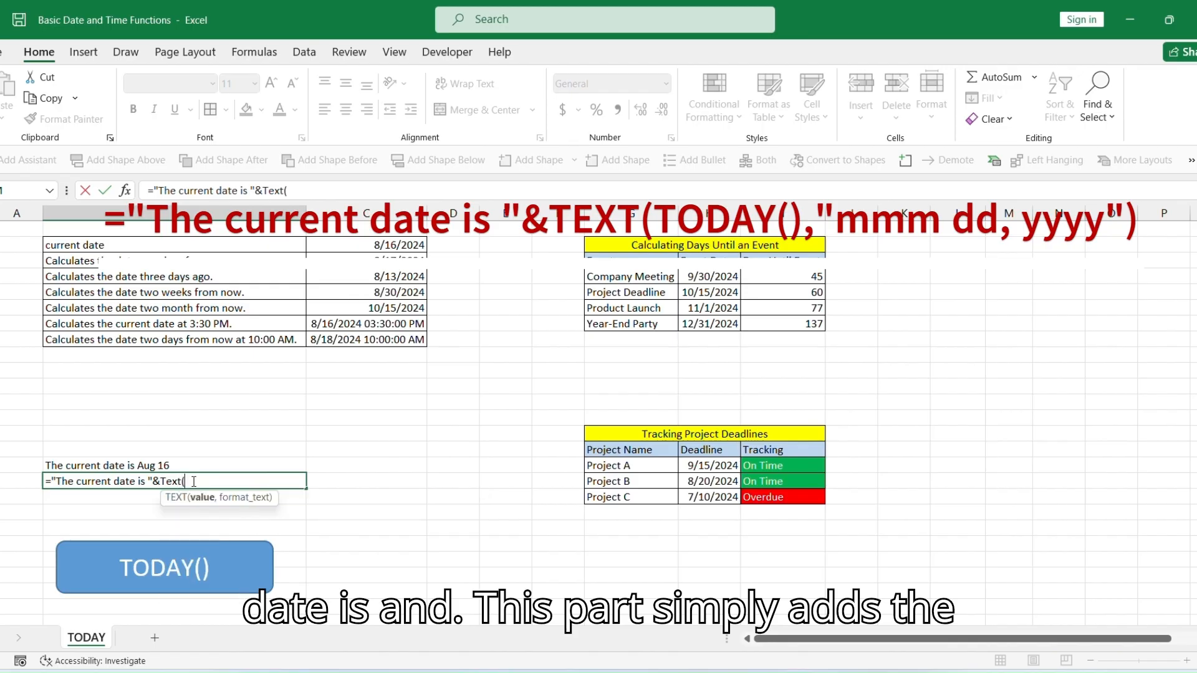
text(Today())
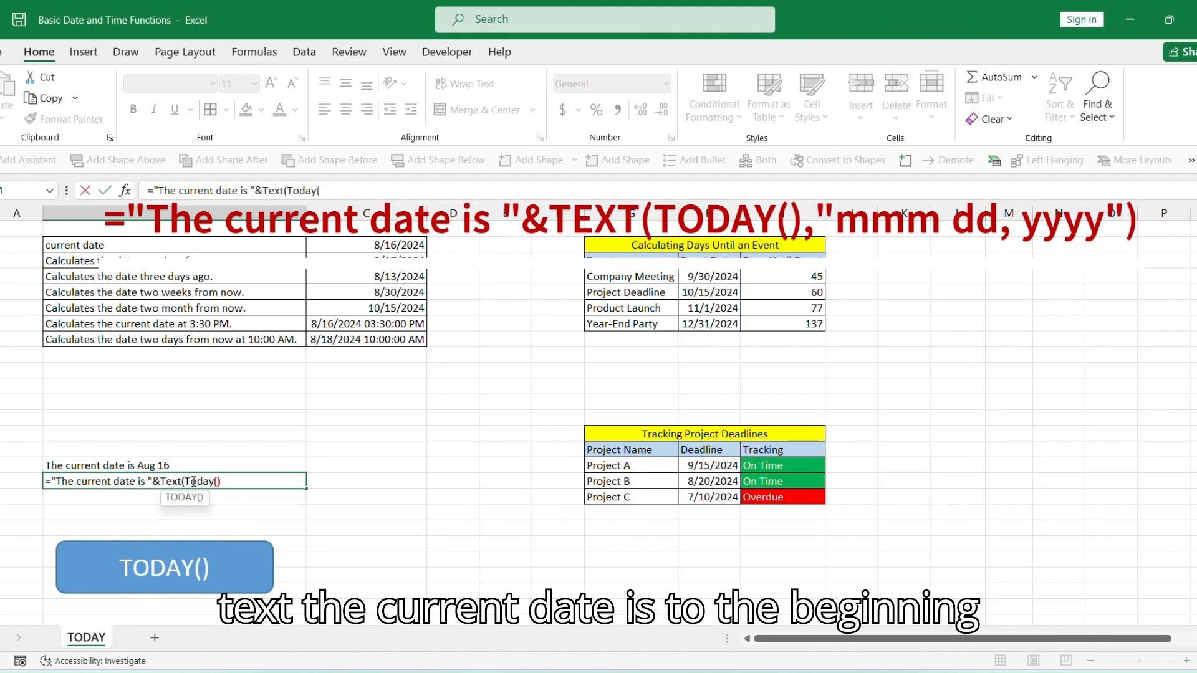
text(,")
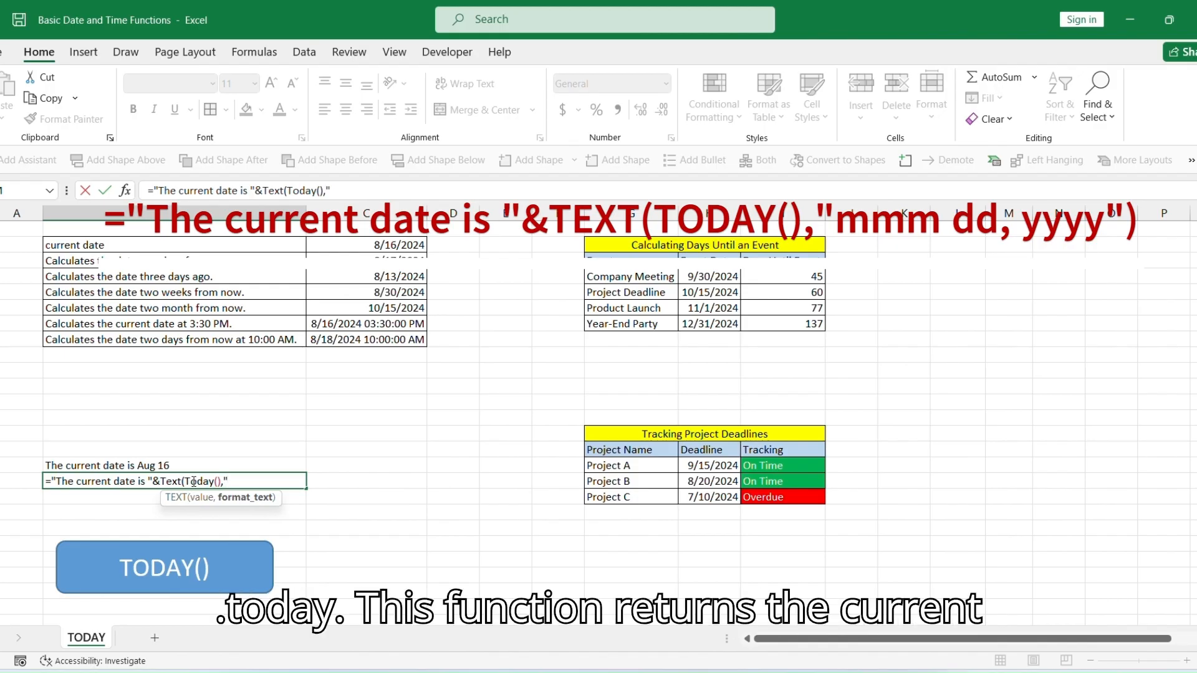
text(mm)
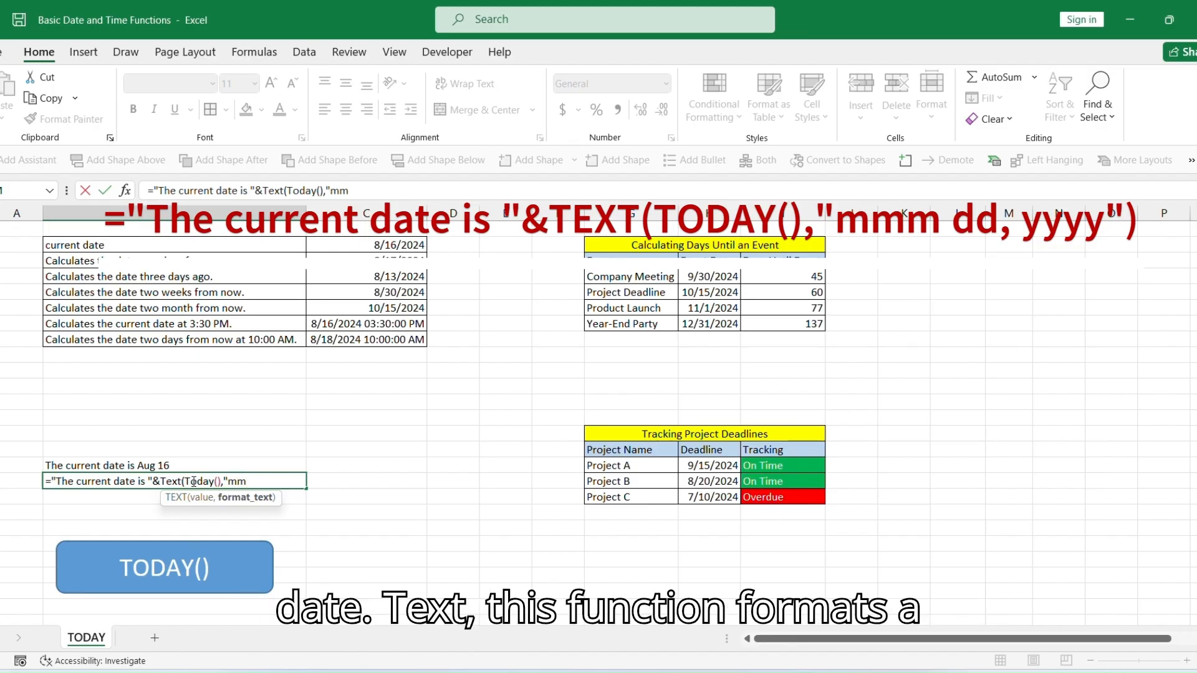
text(mm,)
text(dd)
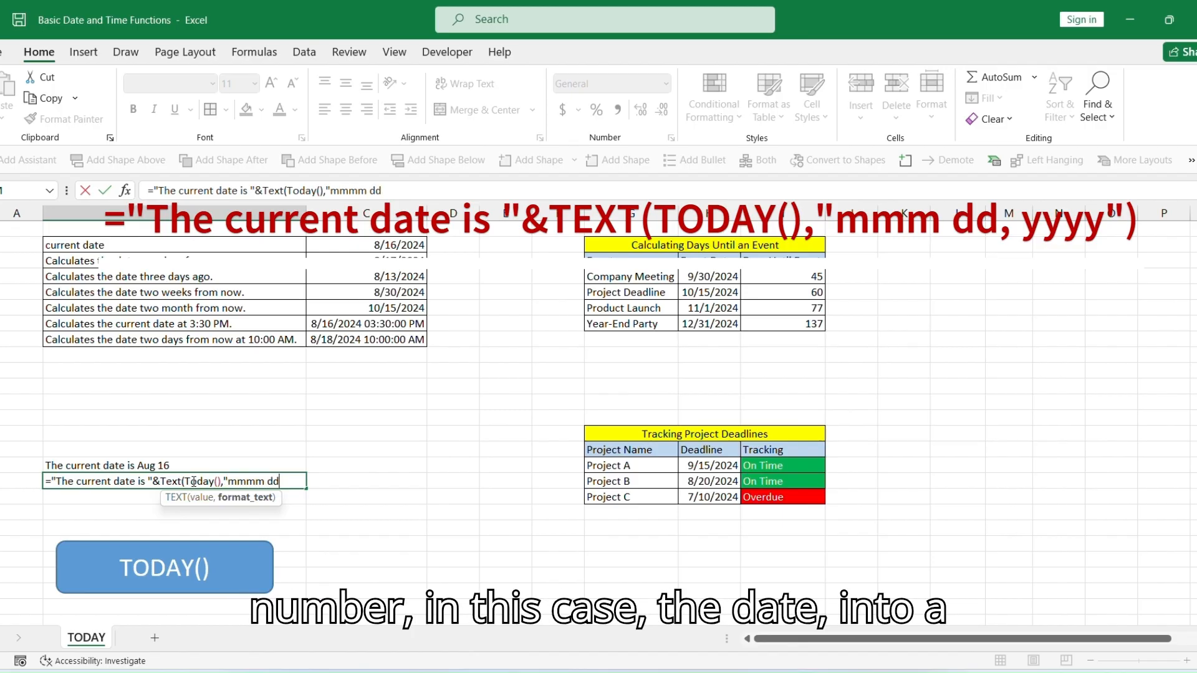
text(, yyyy)
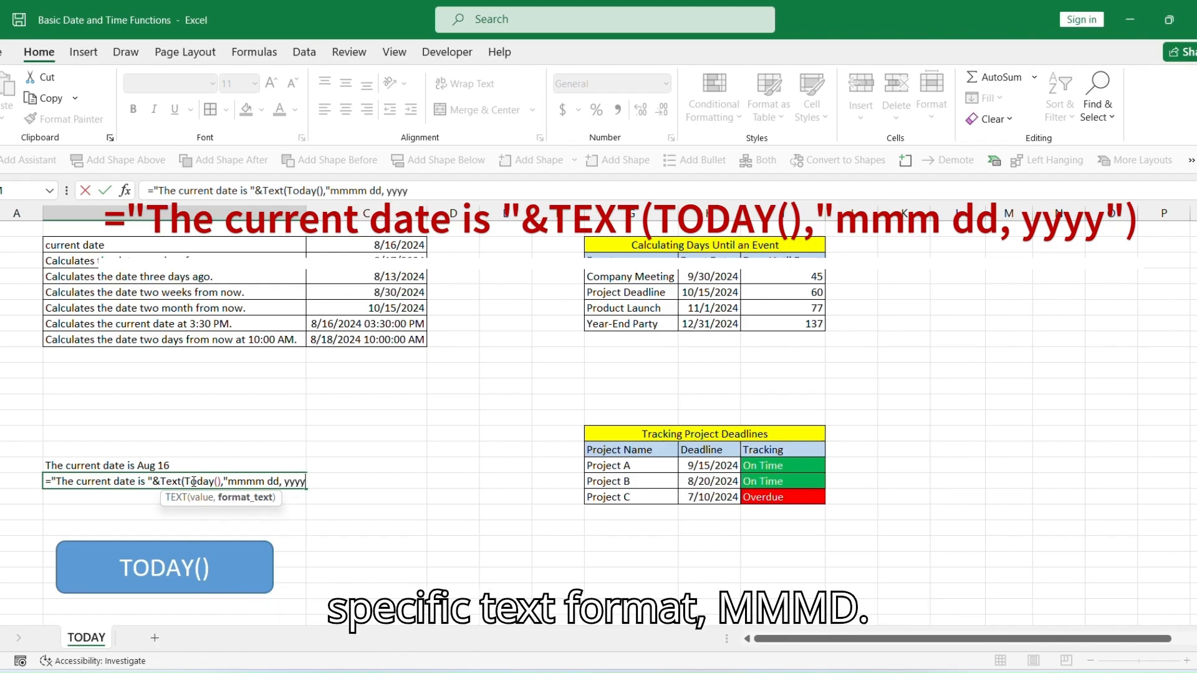
text())
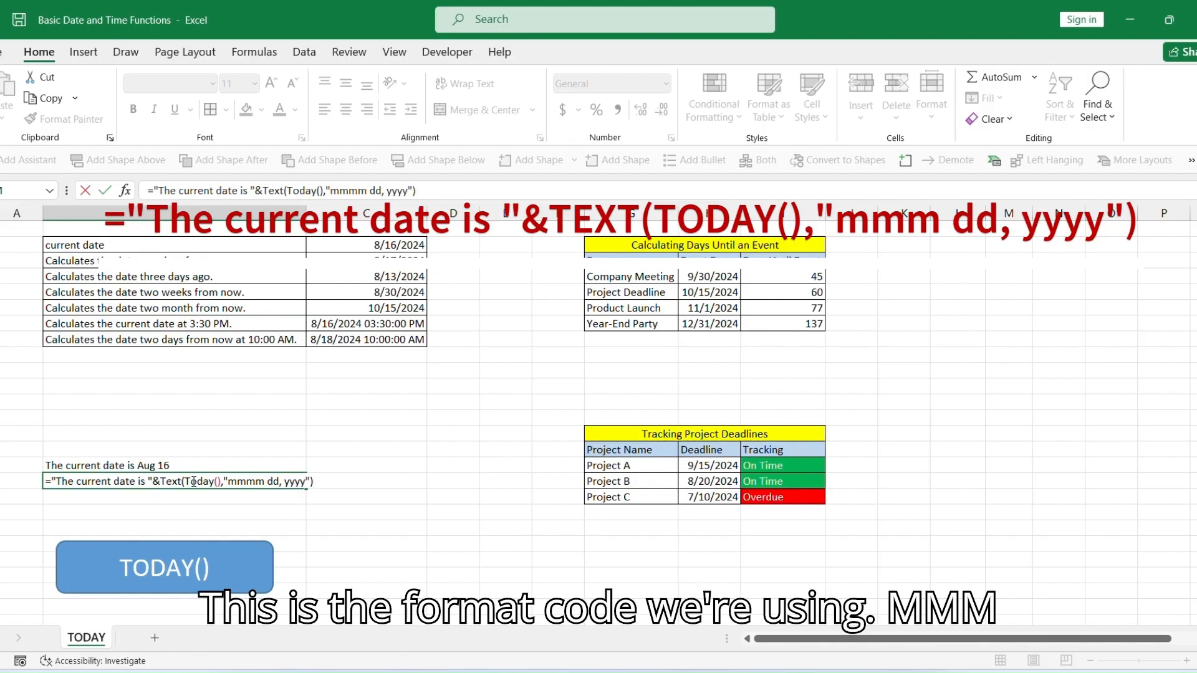
key(Return)
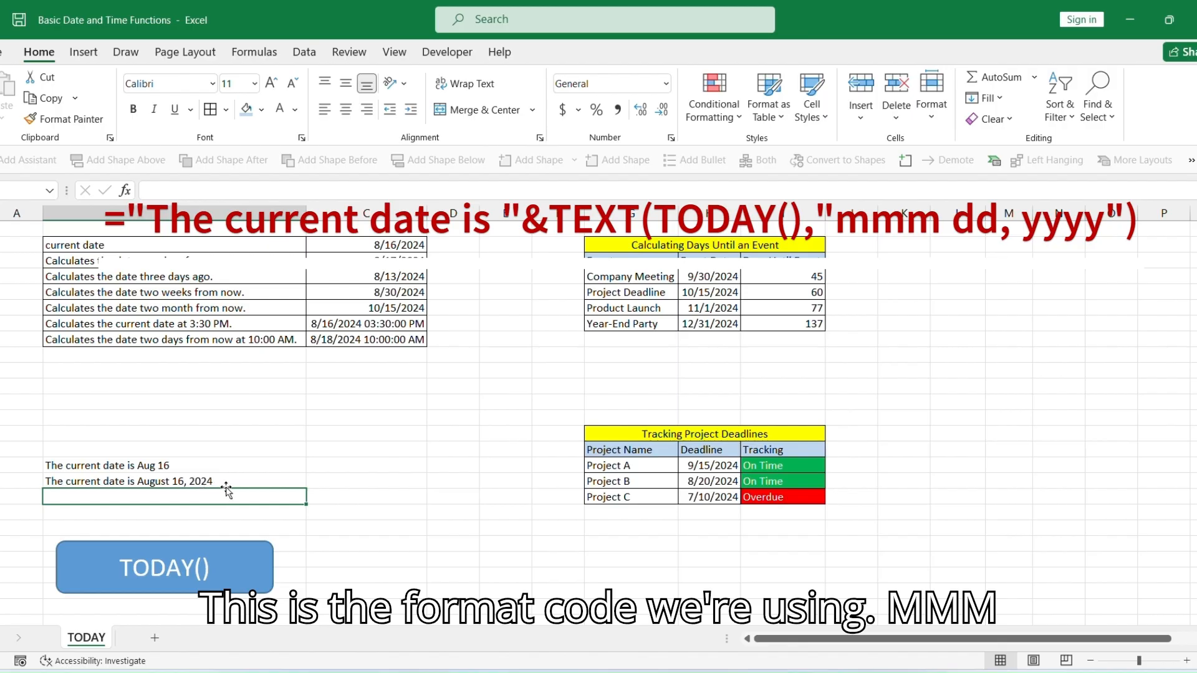
Edit that formula's format code, shortening the month part to "mm dd, yyyy".
click(231, 480)
double_click(230, 480)
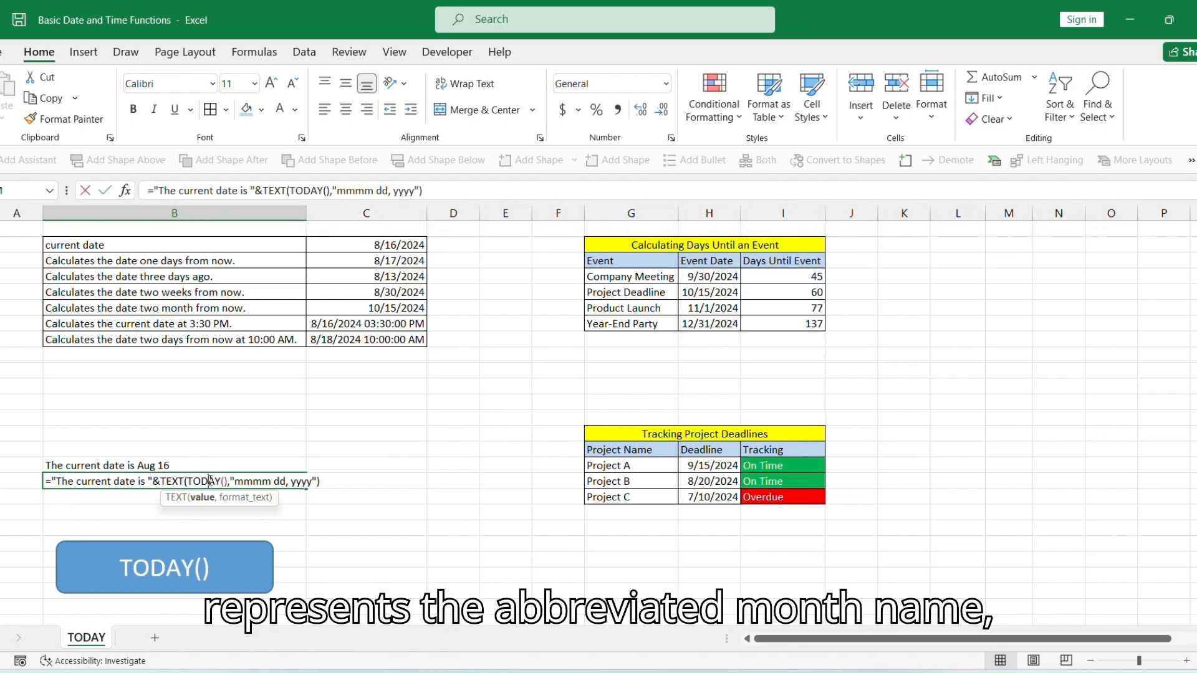
click(272, 481)
key(BackSpace)
key(BackSpace)
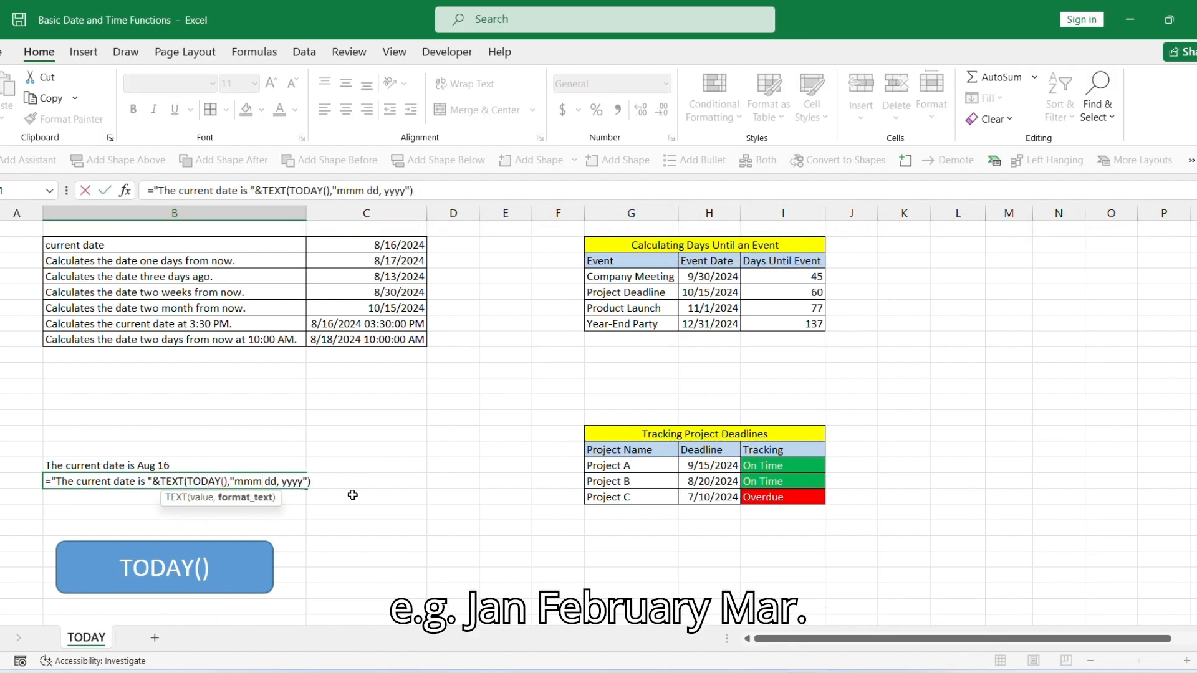
key(Return)
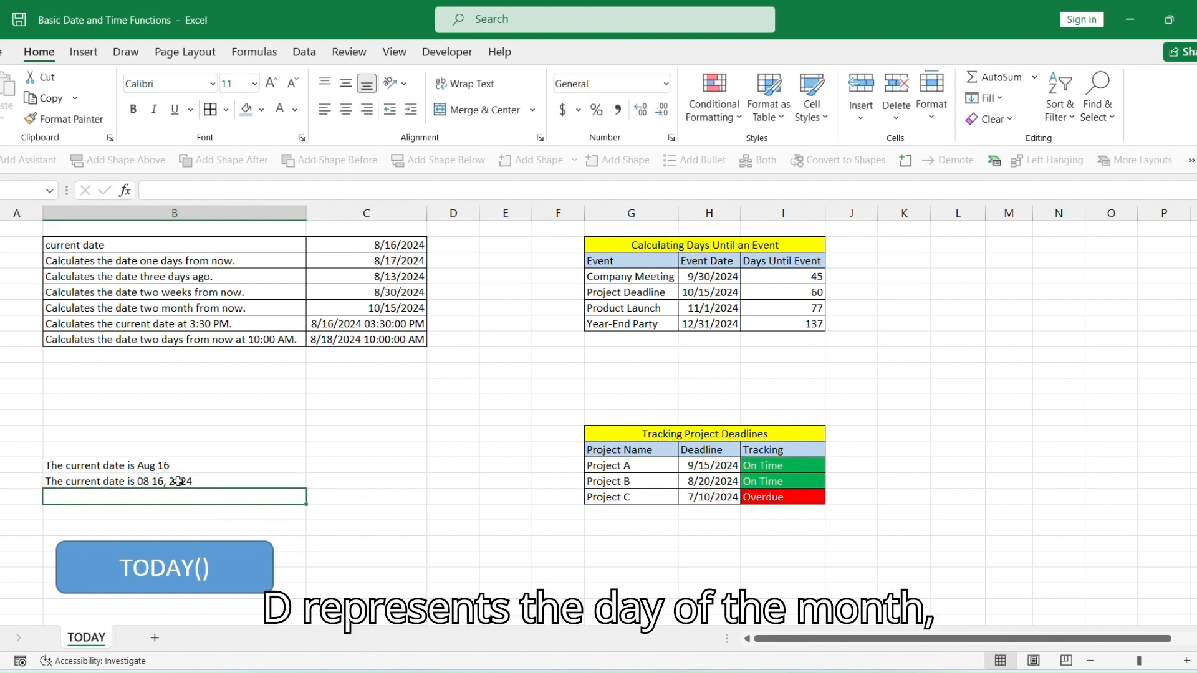
Change the formula's format code to "mmm dd, yyyy" to show the abbreviated month name.
double_click(173, 481)
click(254, 481)
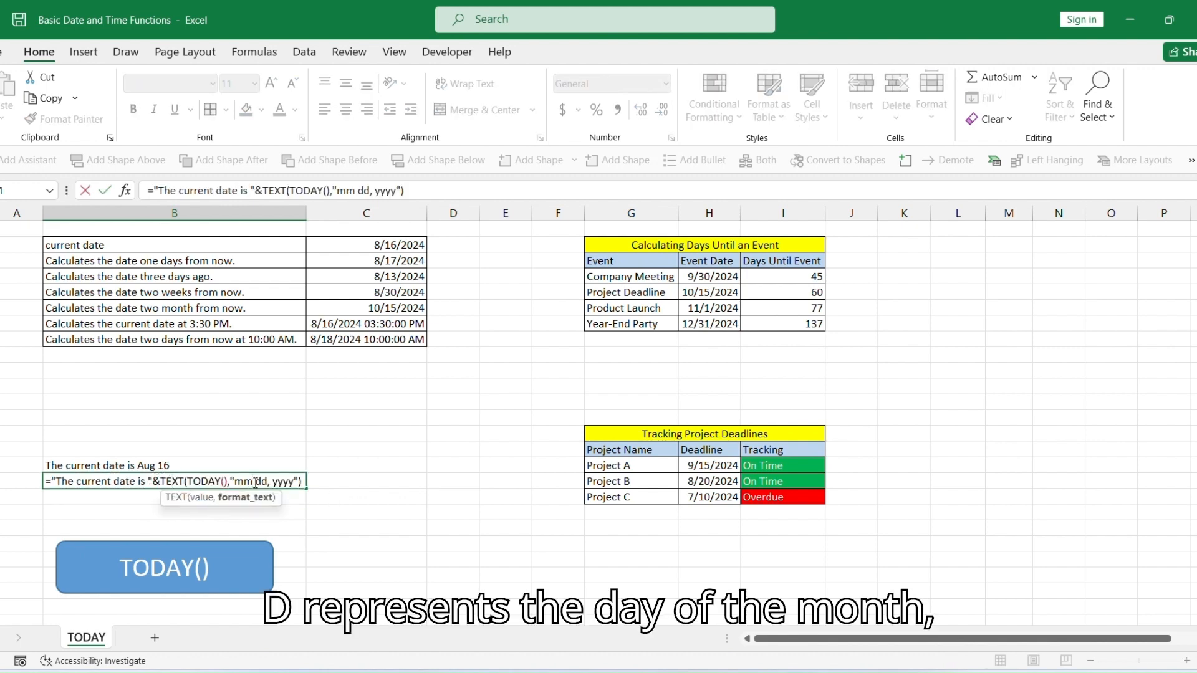
text(m)
key(Return)
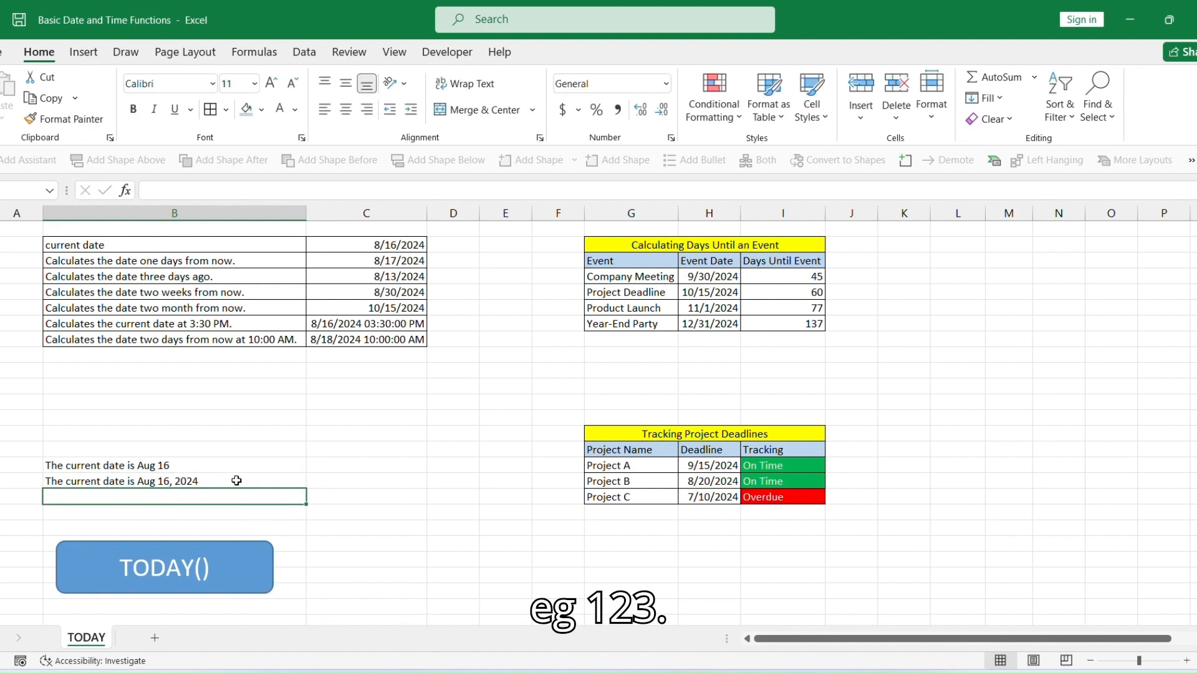
On the NOW() sheet, enter =NOW() in the value cell for Displays the current date and time.
key(Up)
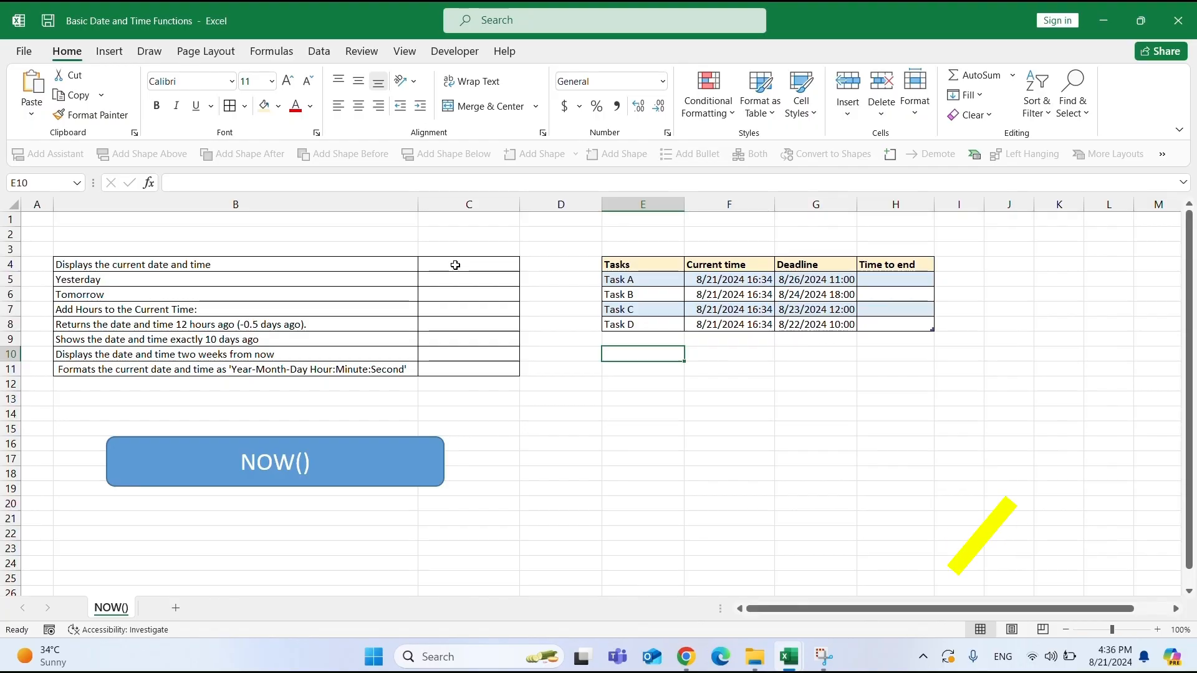
click(455, 265)
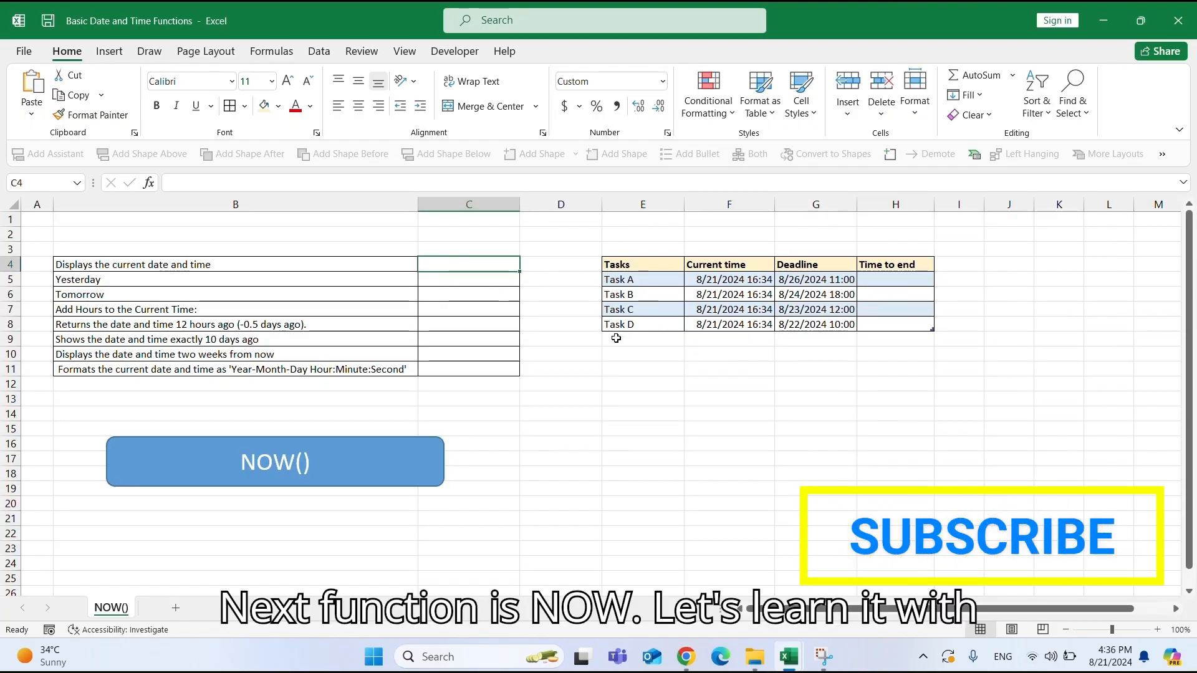
text(=NOW)
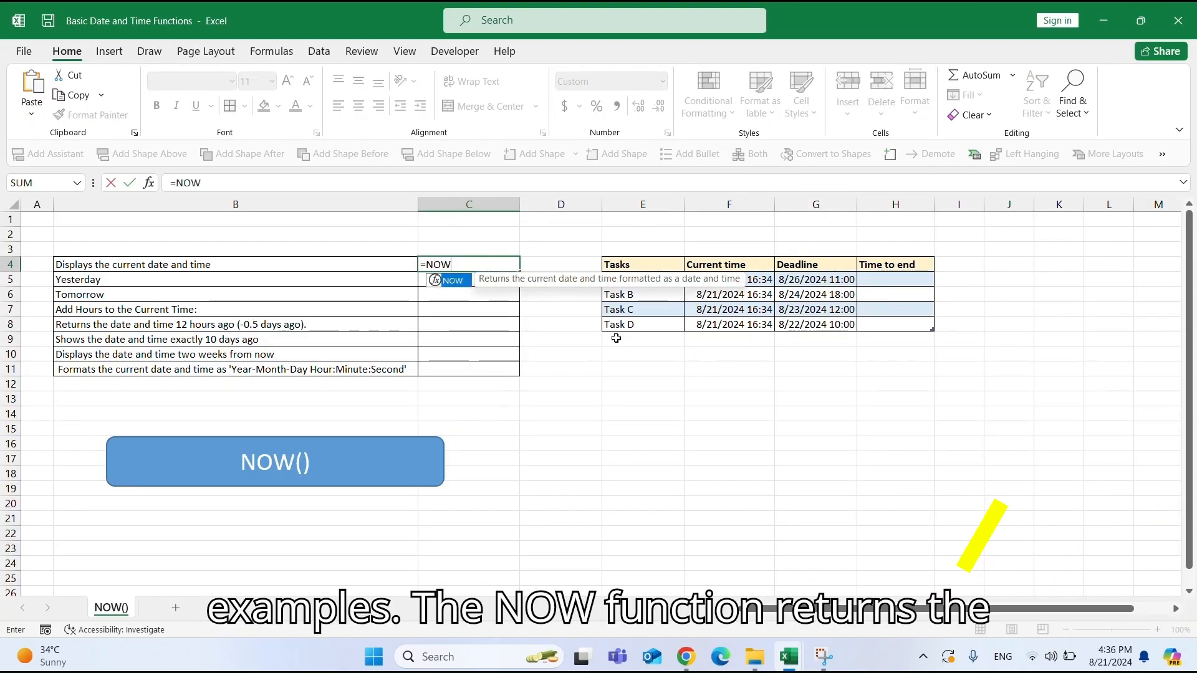
text(())
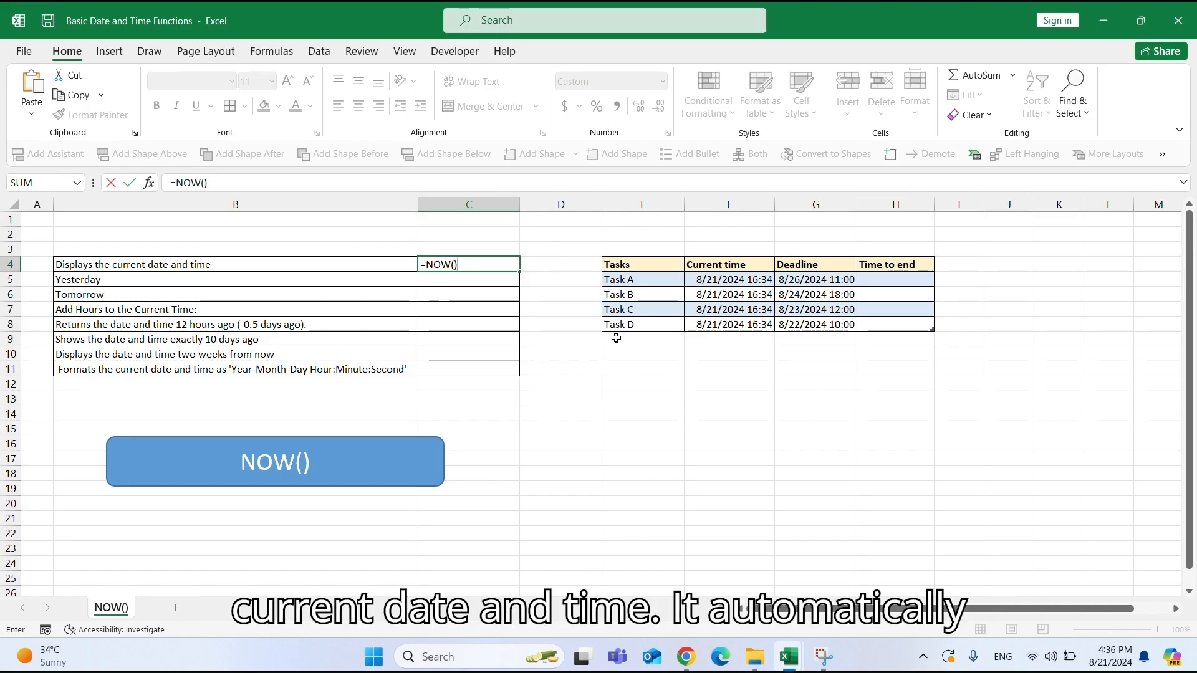
key(Return)
Enter =NOW()-1 in the value cell for Yesterday.
click(446, 264)
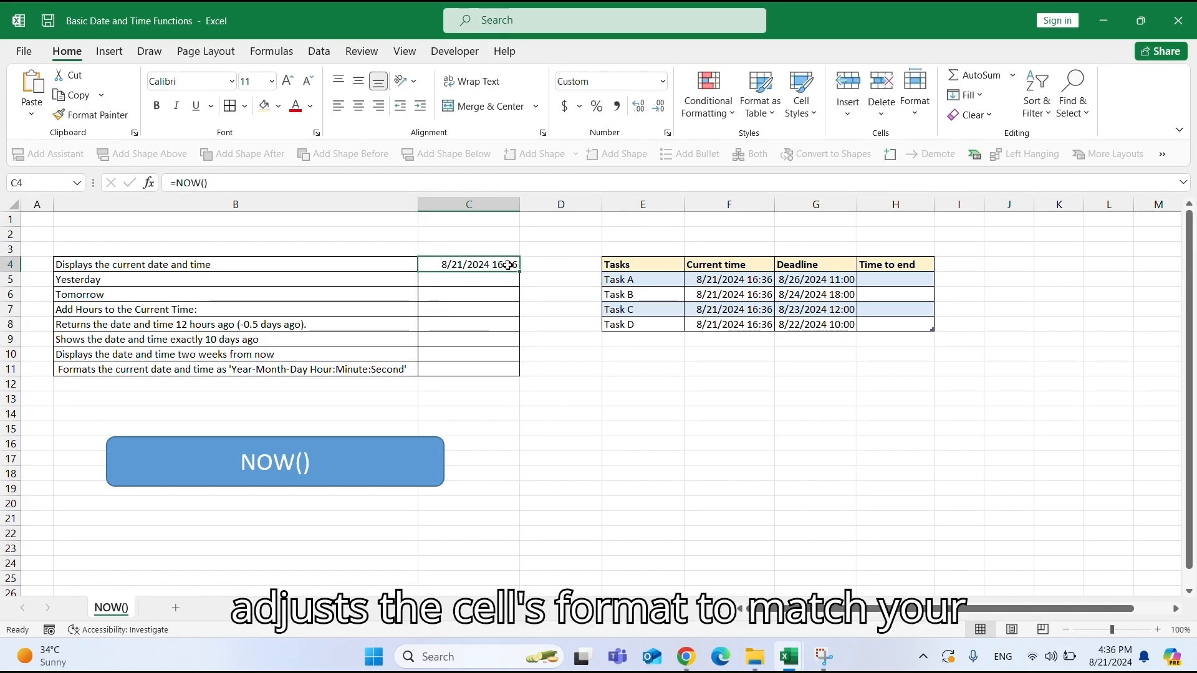
click(218, 265)
click(260, 279)
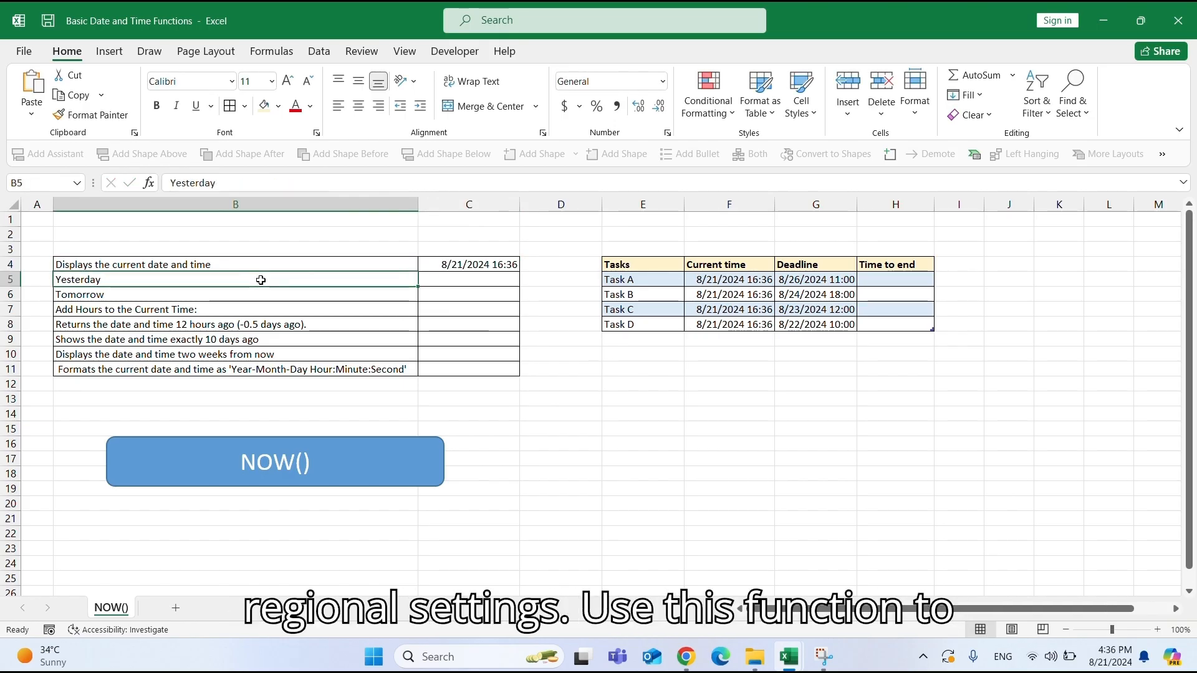
click(450, 279)
text(=NOW())
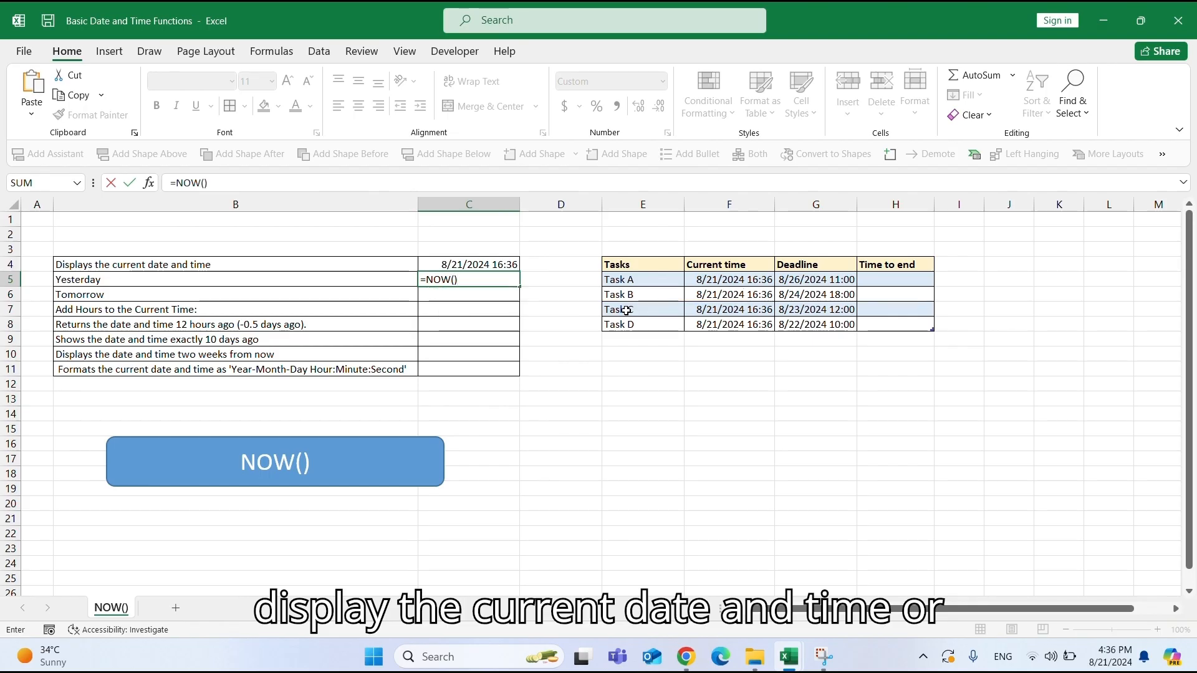
text(-1)
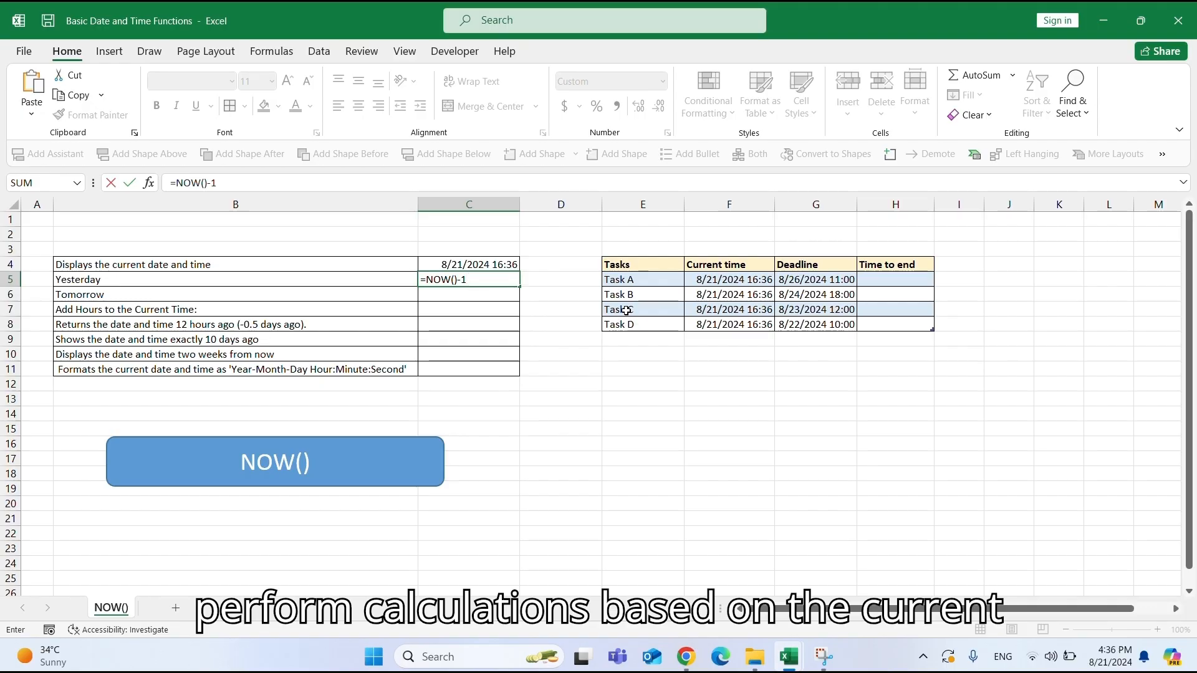
key(Return)
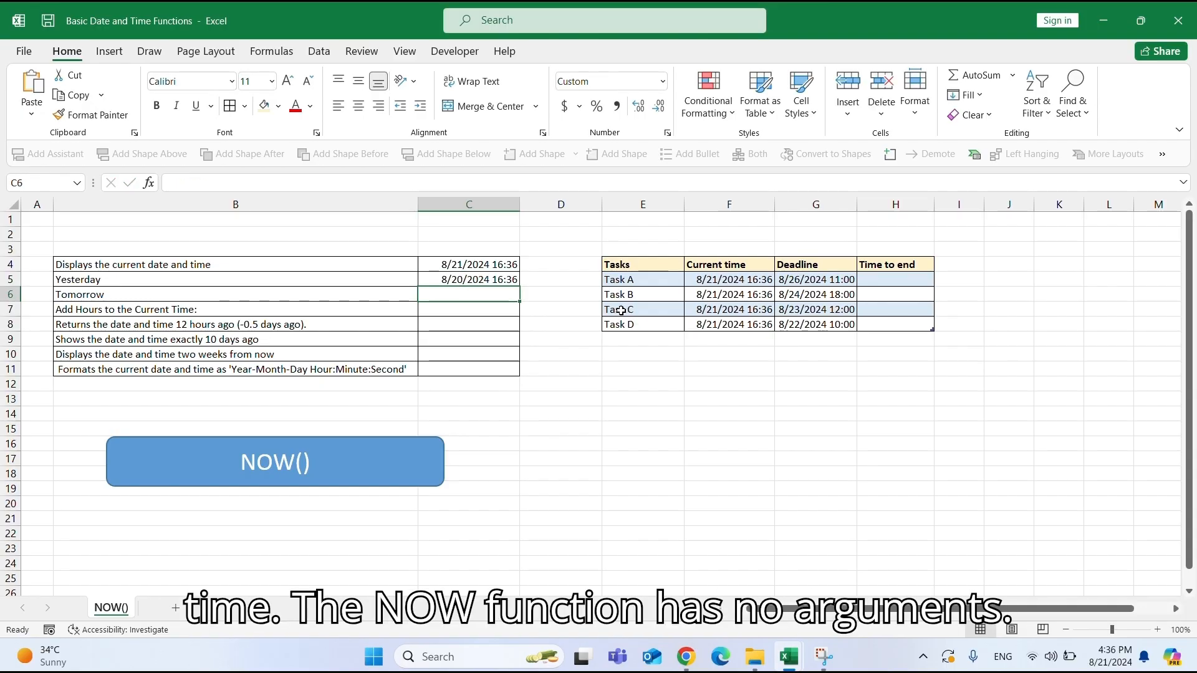
Enter =NOW()+1 in the value cell for Tomorrow.
click(459, 278)
click(464, 266)
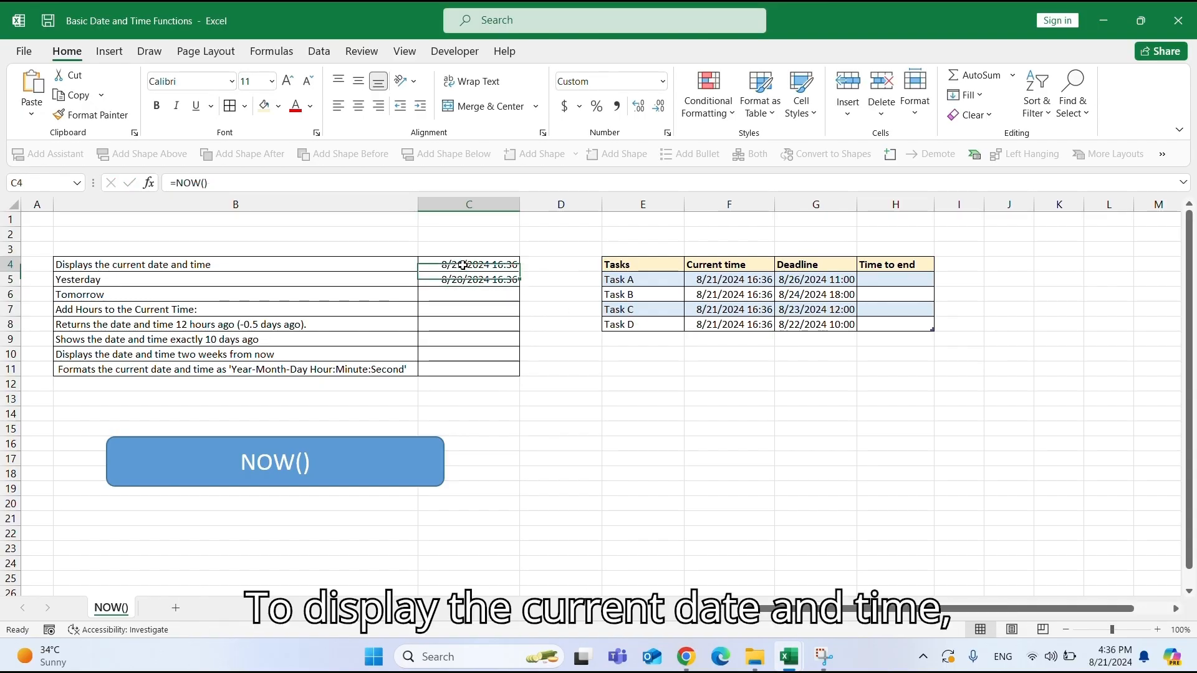
click(467, 283)
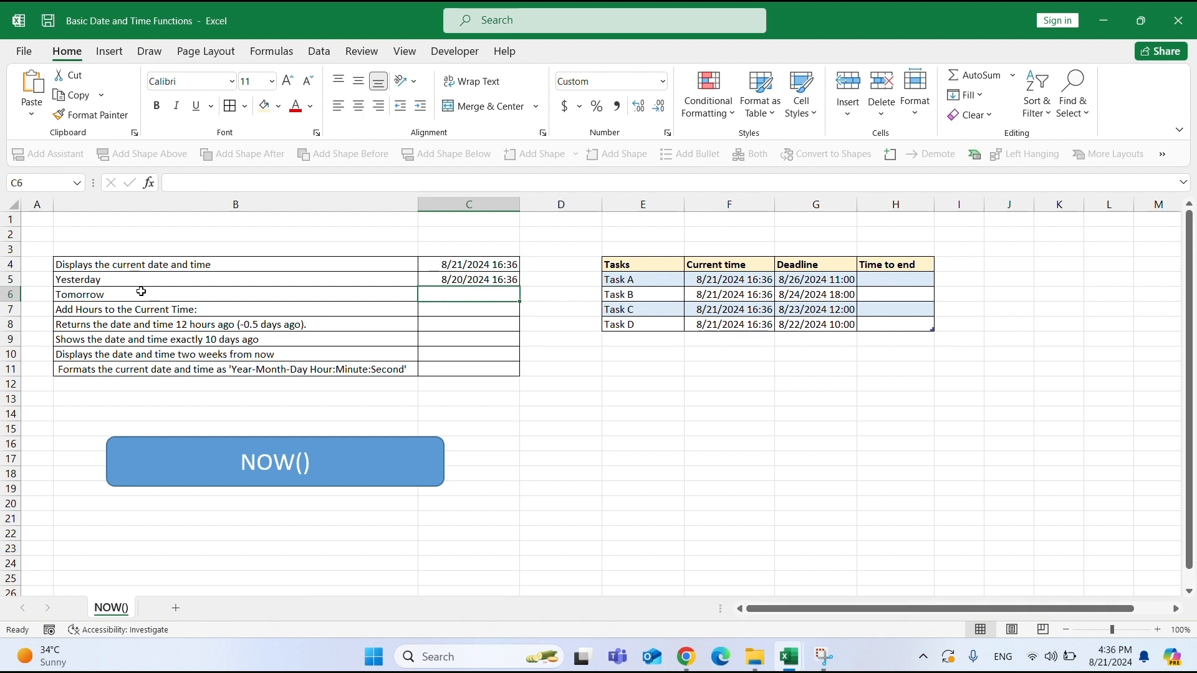
drag(178, 295, 426, 301)
click(426, 299)
text(=)
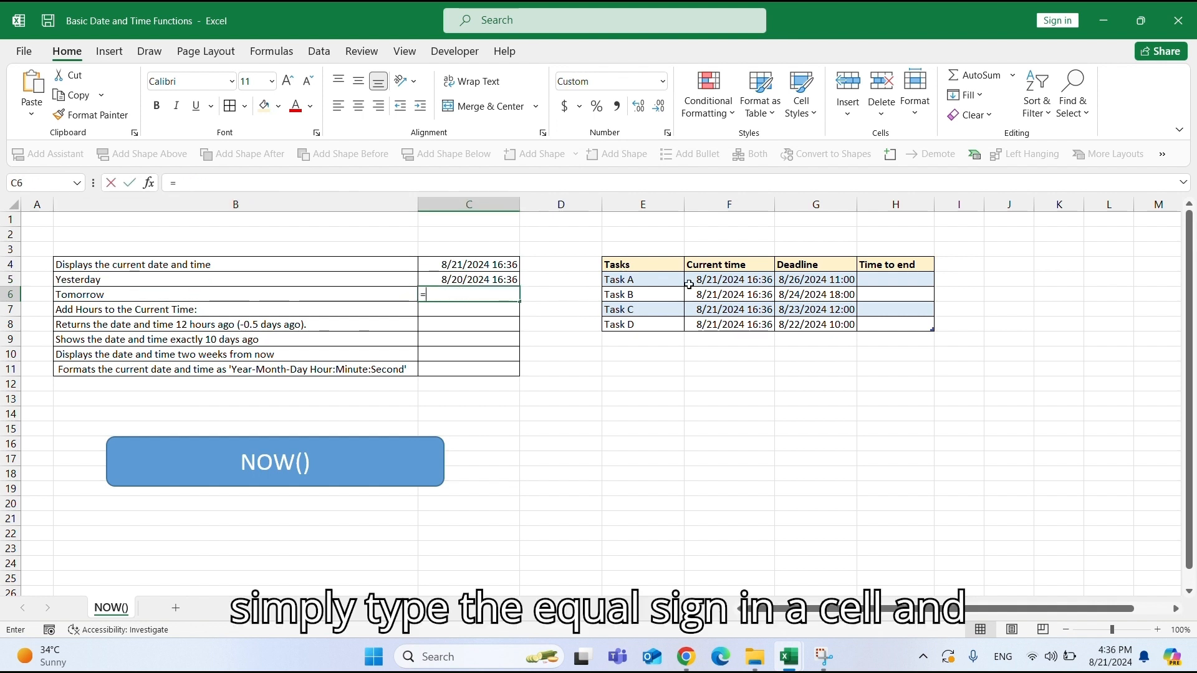
text(NOW())
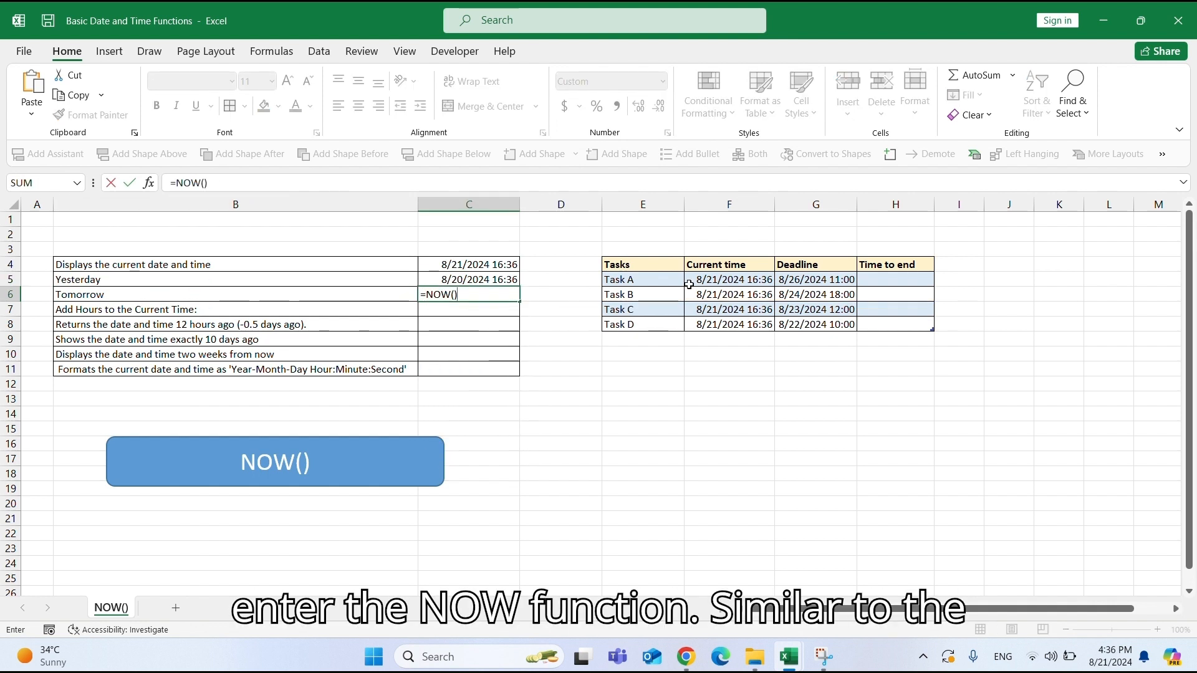
text(+1)
key(Return)
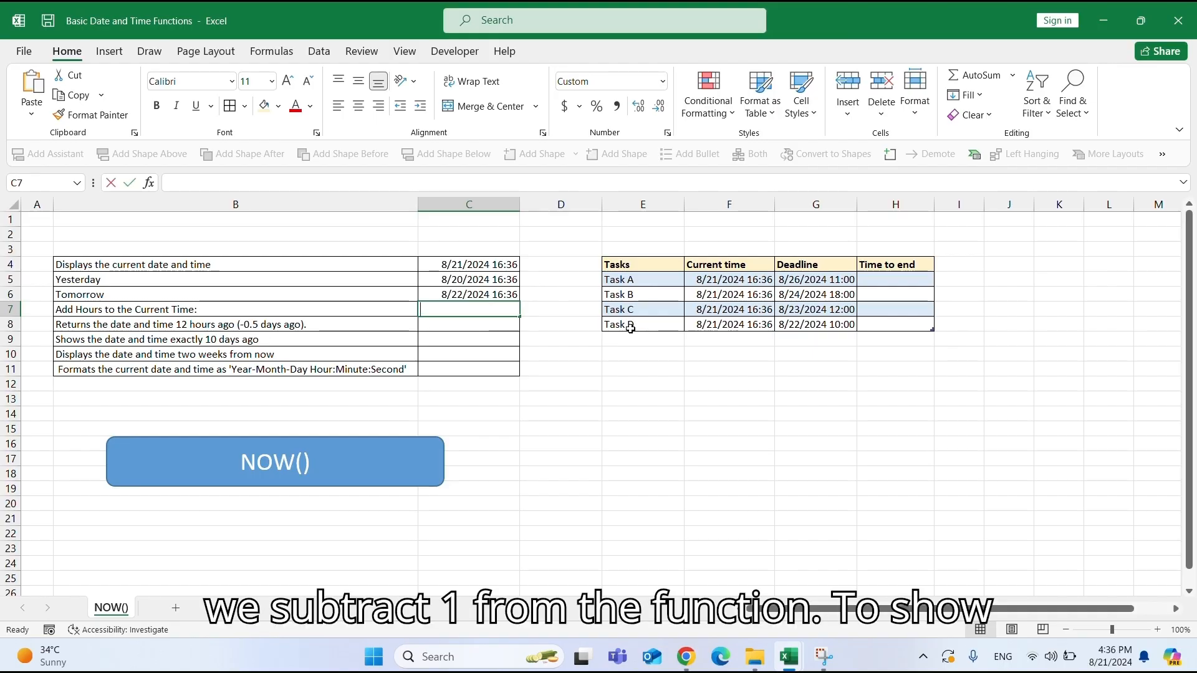
Enter =NOW()+TIME(6,0,0) in the value cell for Add Hours to the Current Time.
text(=NOW)
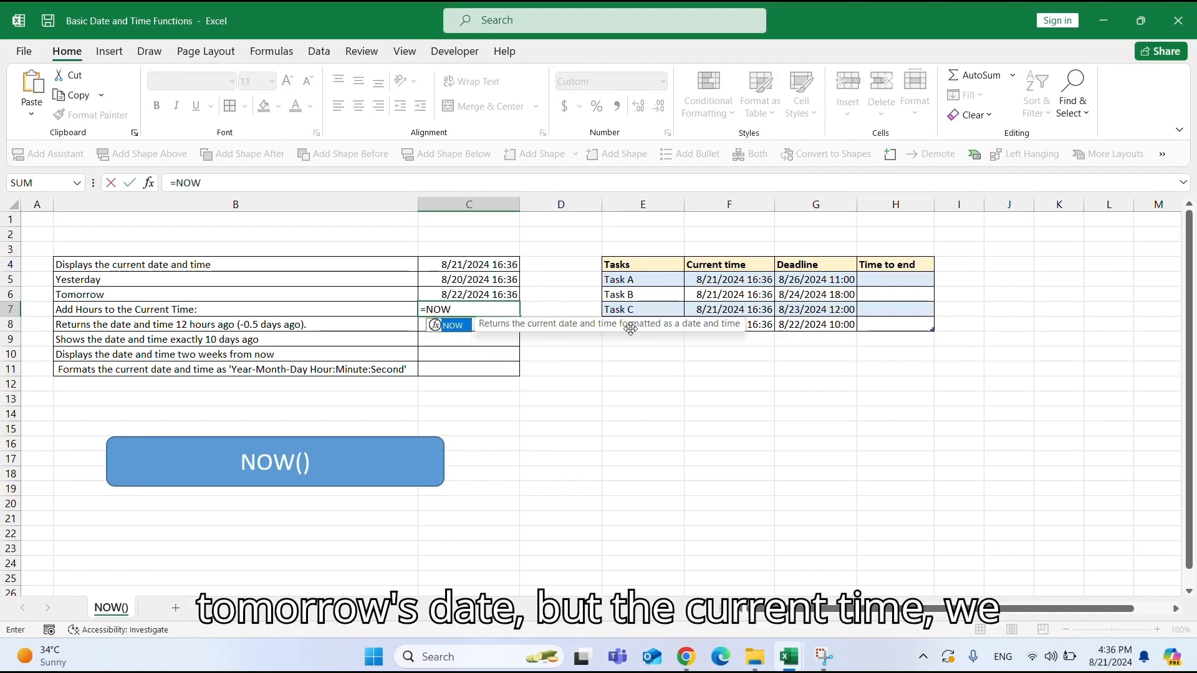
text(()+)
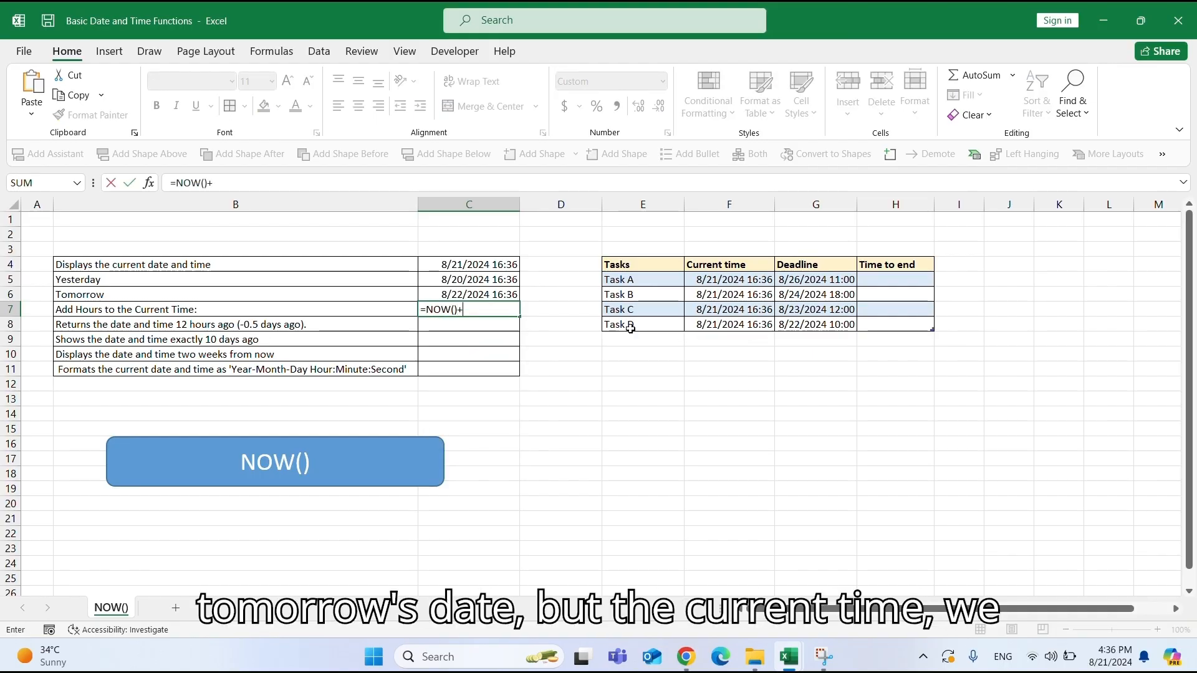
text(TIME()
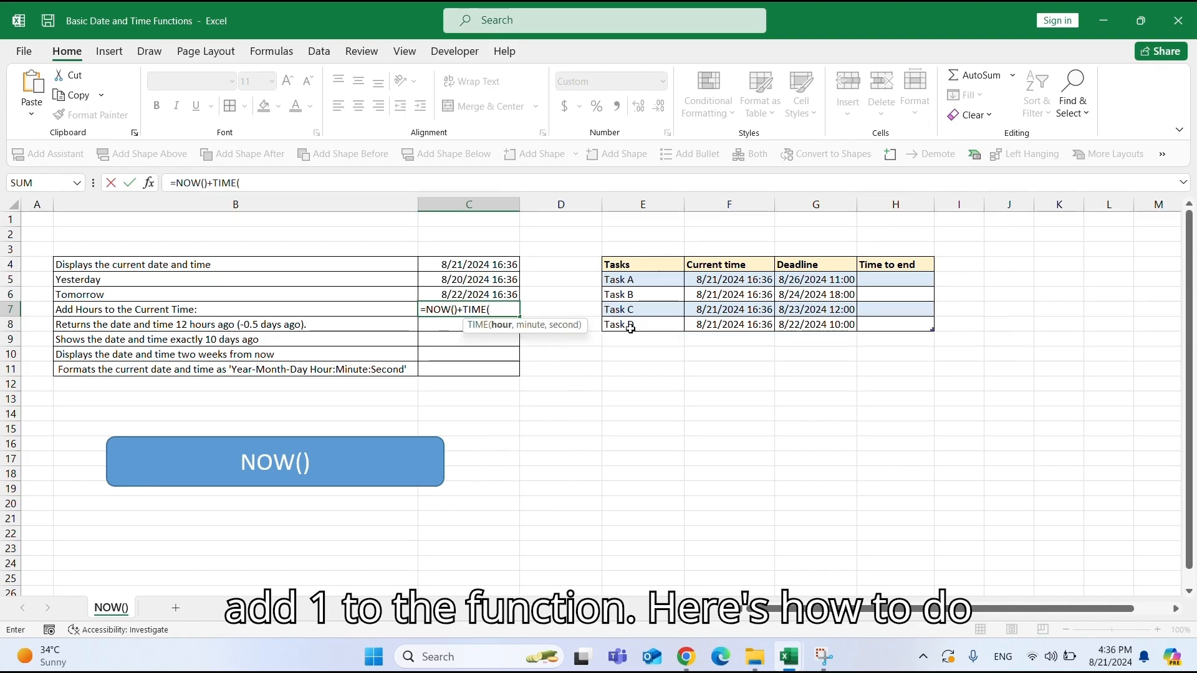
text(6,)
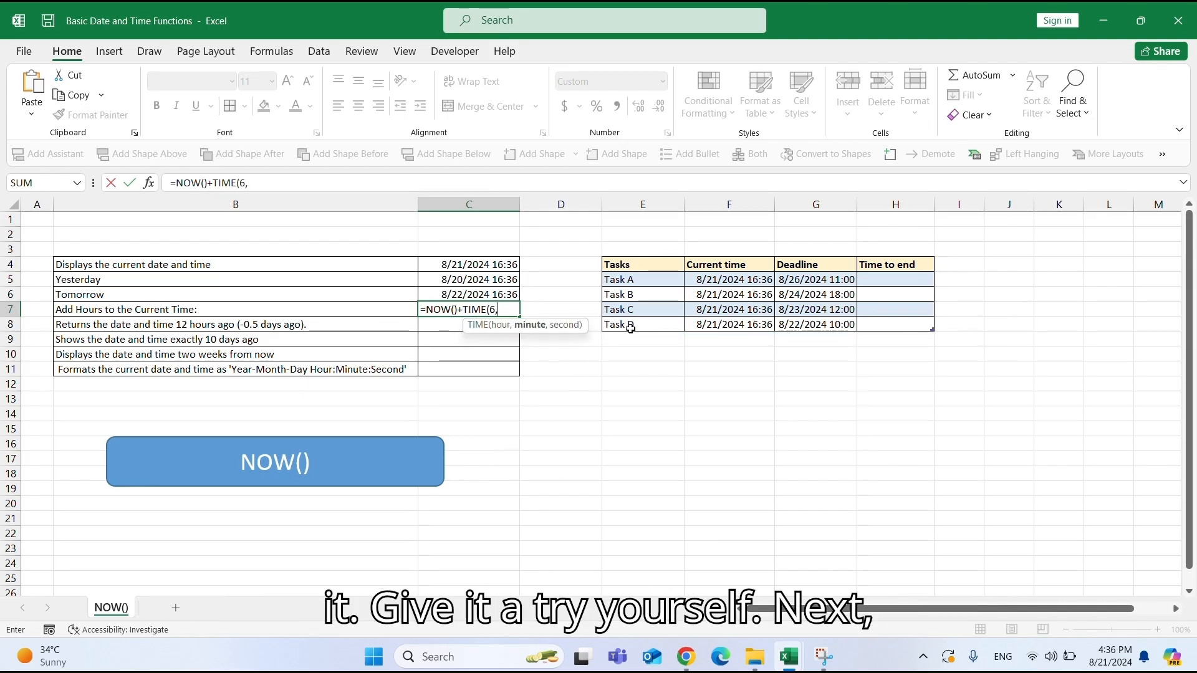
text(0,)
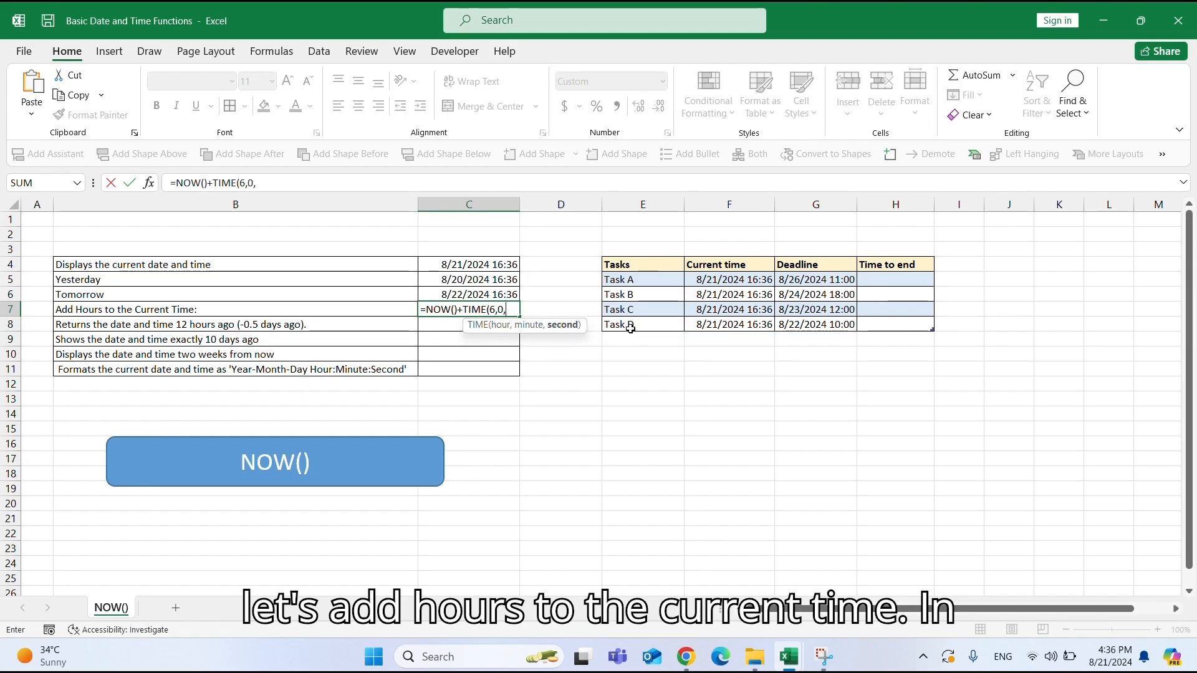
text(0))
key(Return)
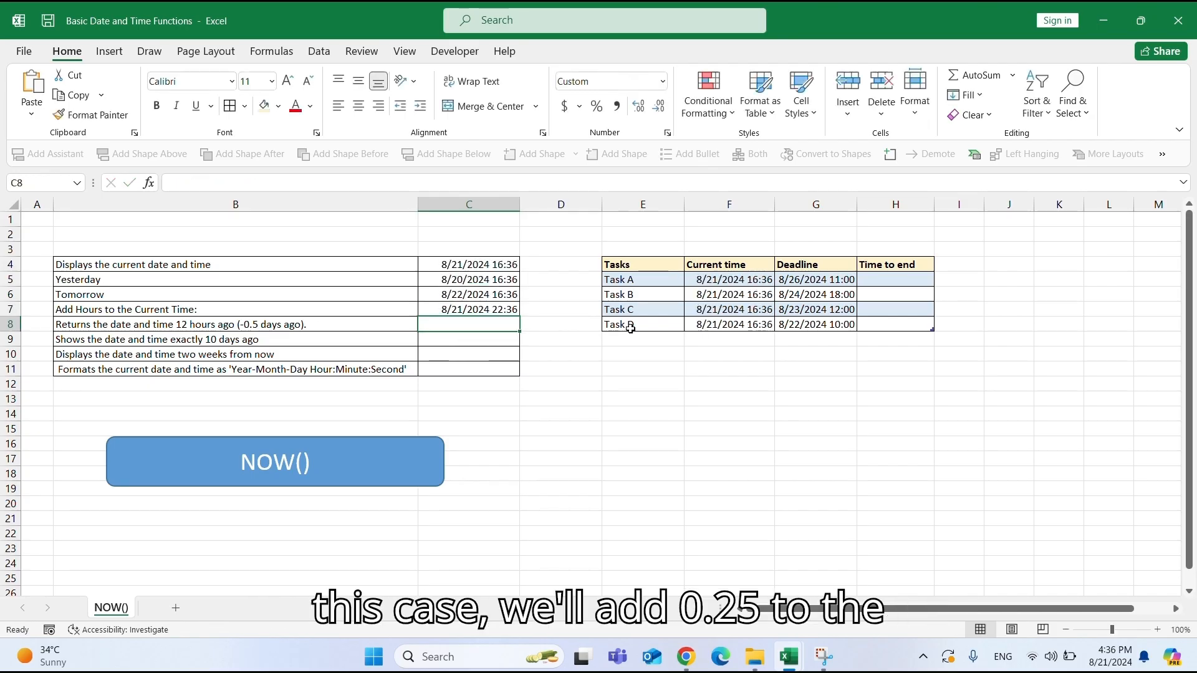
Re-enter the Add Hours to the Current Time value cell as =NOW()+0.25.
click(476, 310)
text(=)
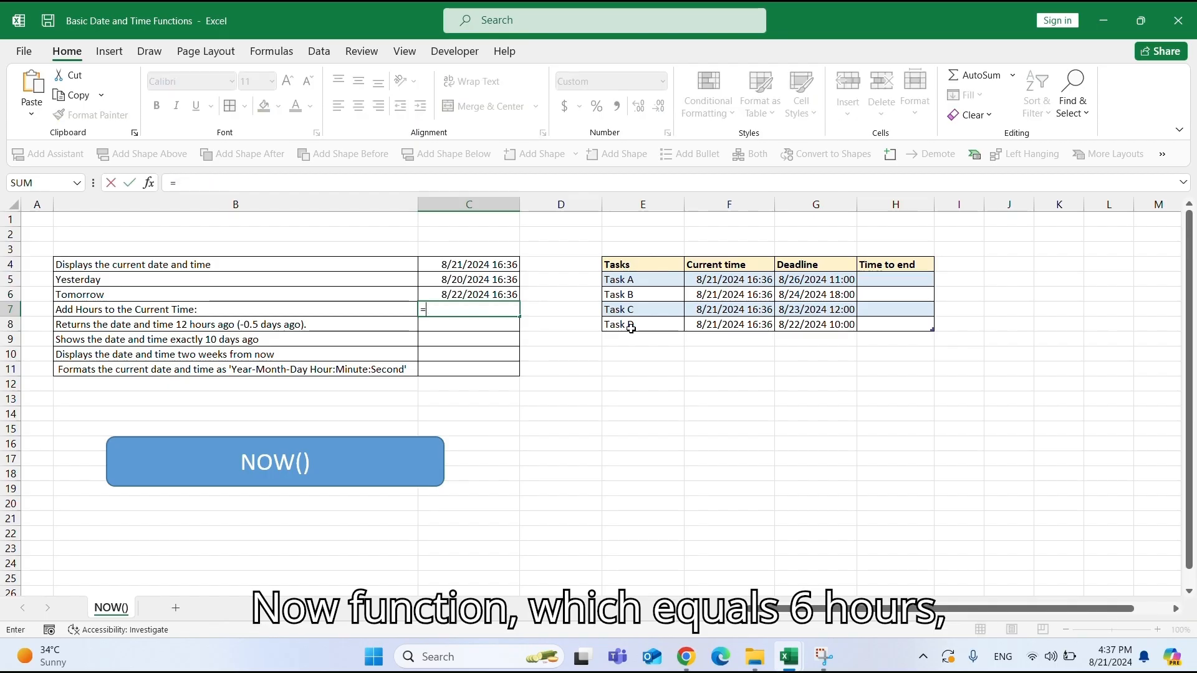
text(NOW()+0.25)
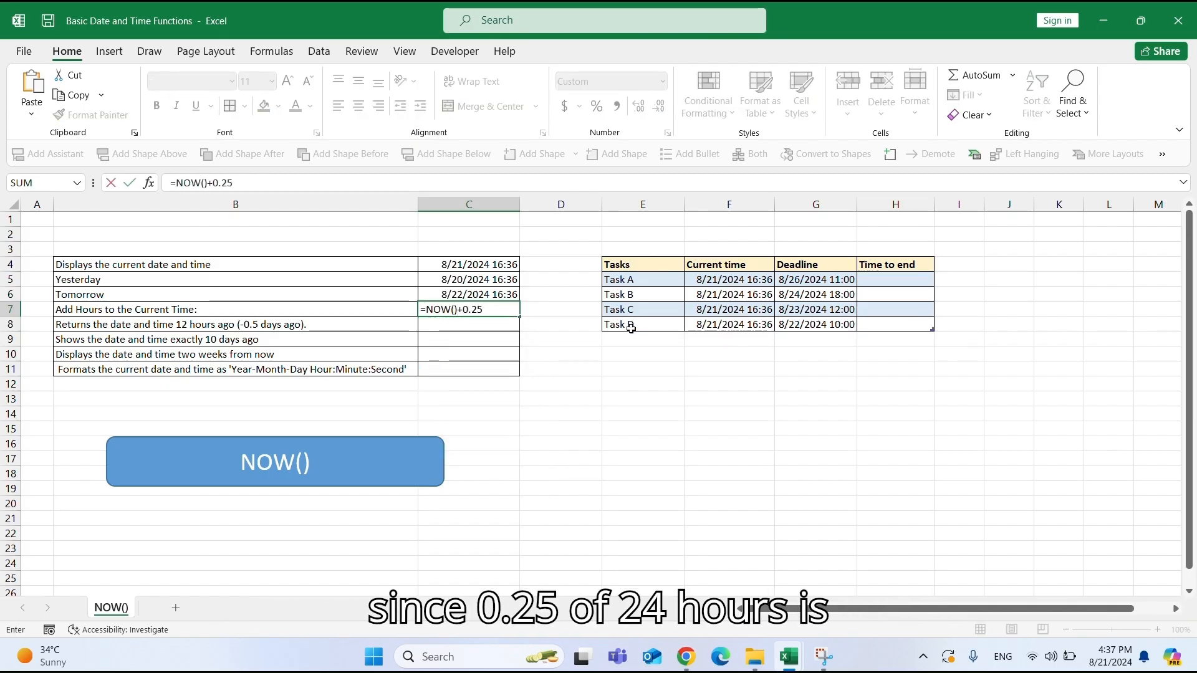
key(Return)
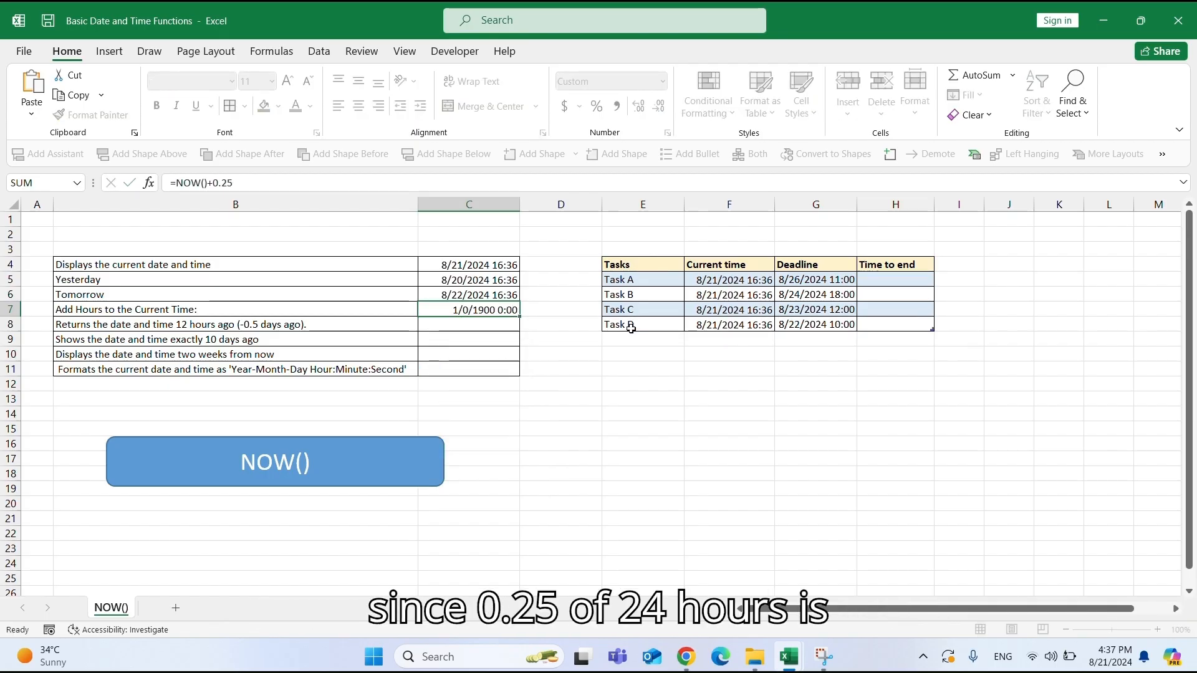
Enter =NOW()-0.5 in the value cell for the date and time 12 hours ago.
click(472, 309)
click(468, 326)
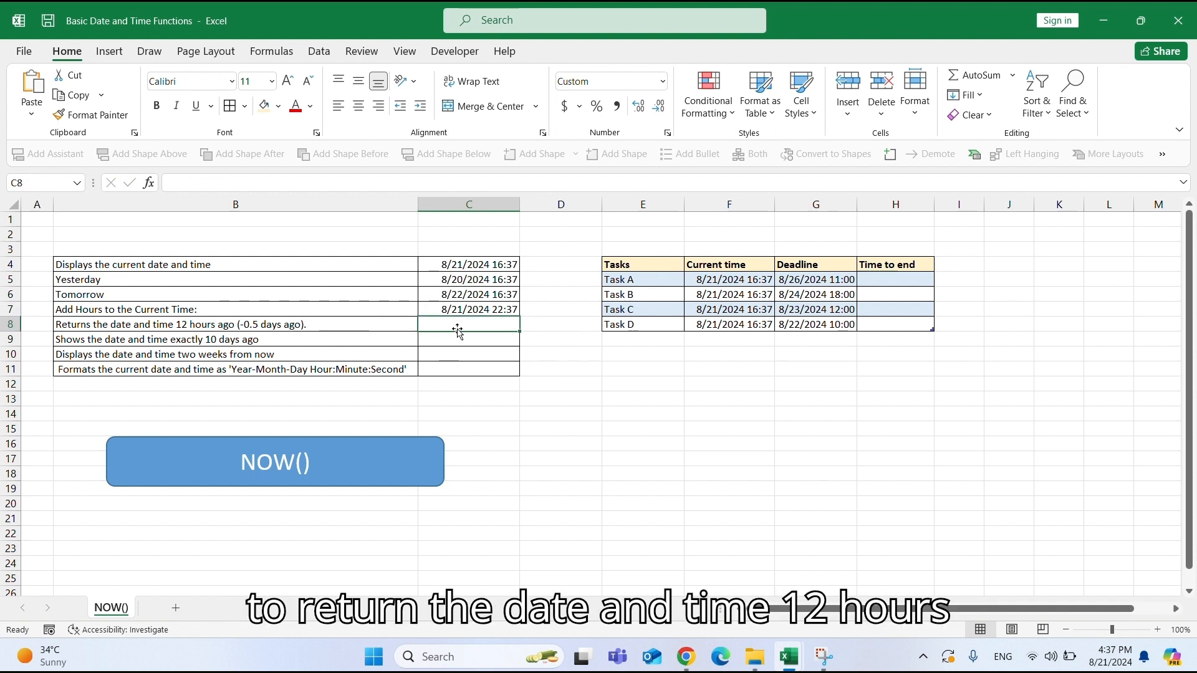
text(=NOW()-0.5)
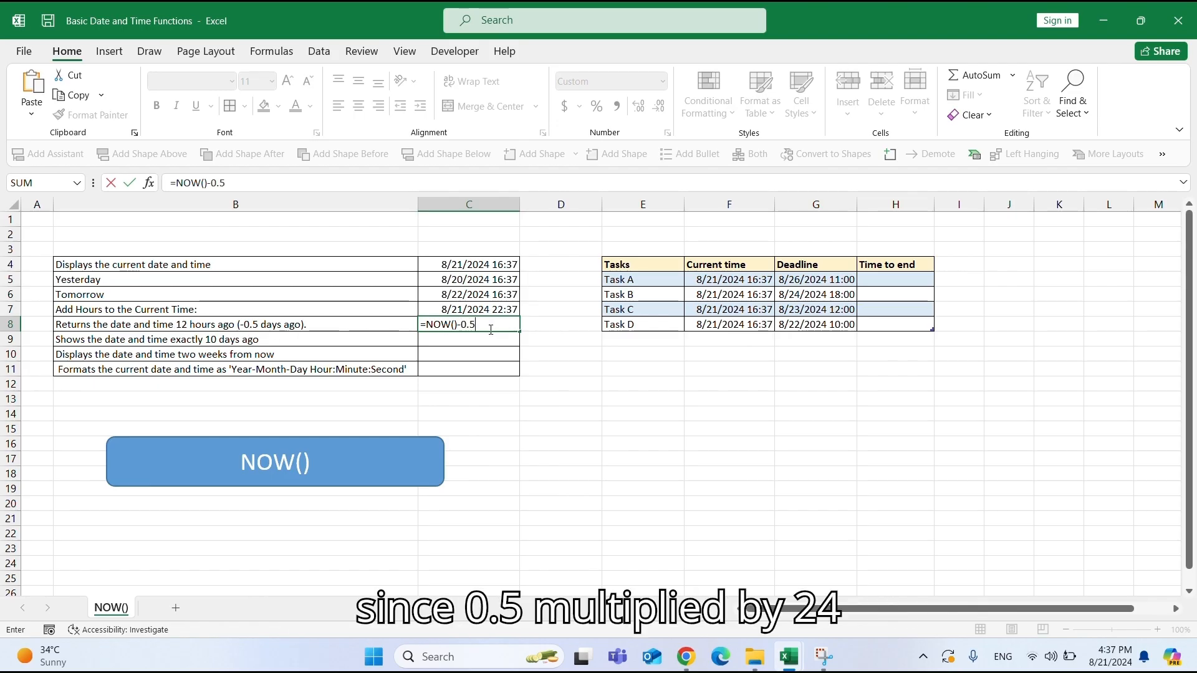
key(Return)
click(490, 326)
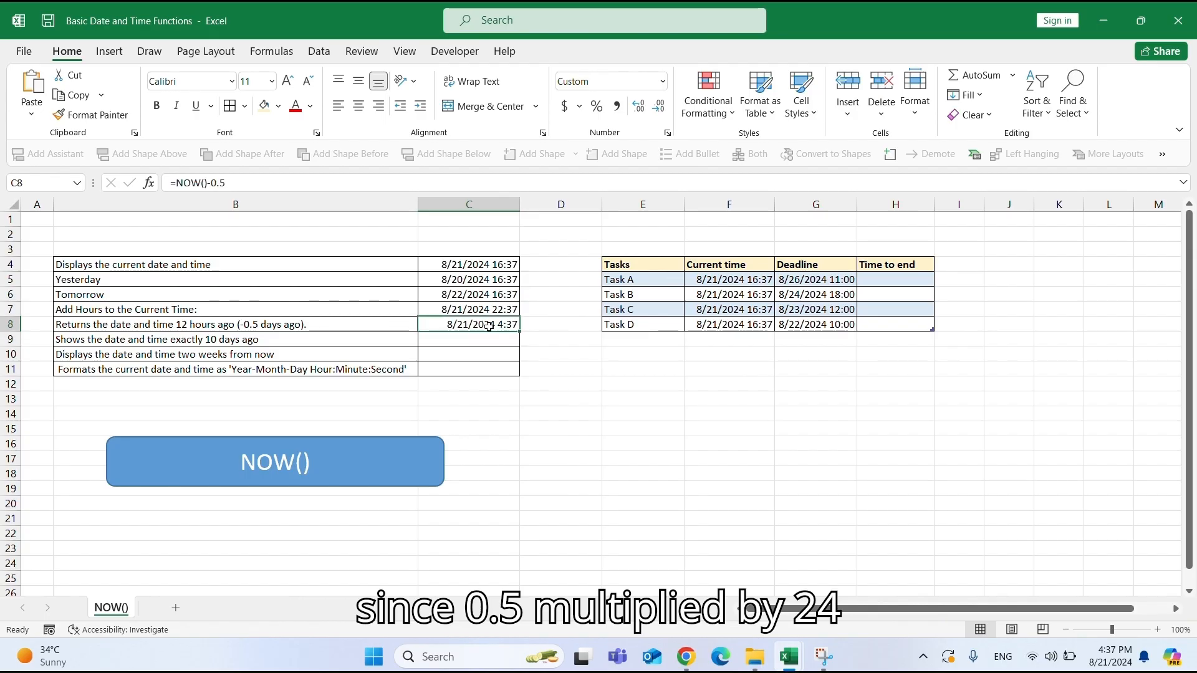
Enter =NOW()+10 in the value cell for Shows the date and time exactly 10 days ago.
click(483, 342)
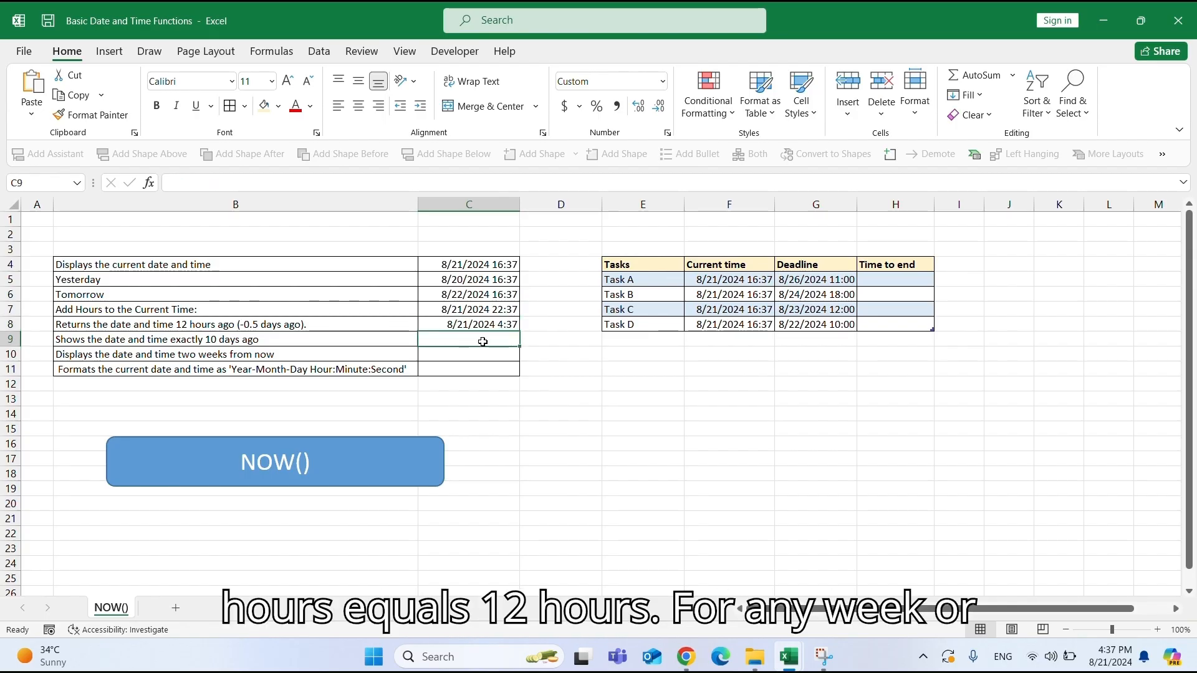
click(172, 346)
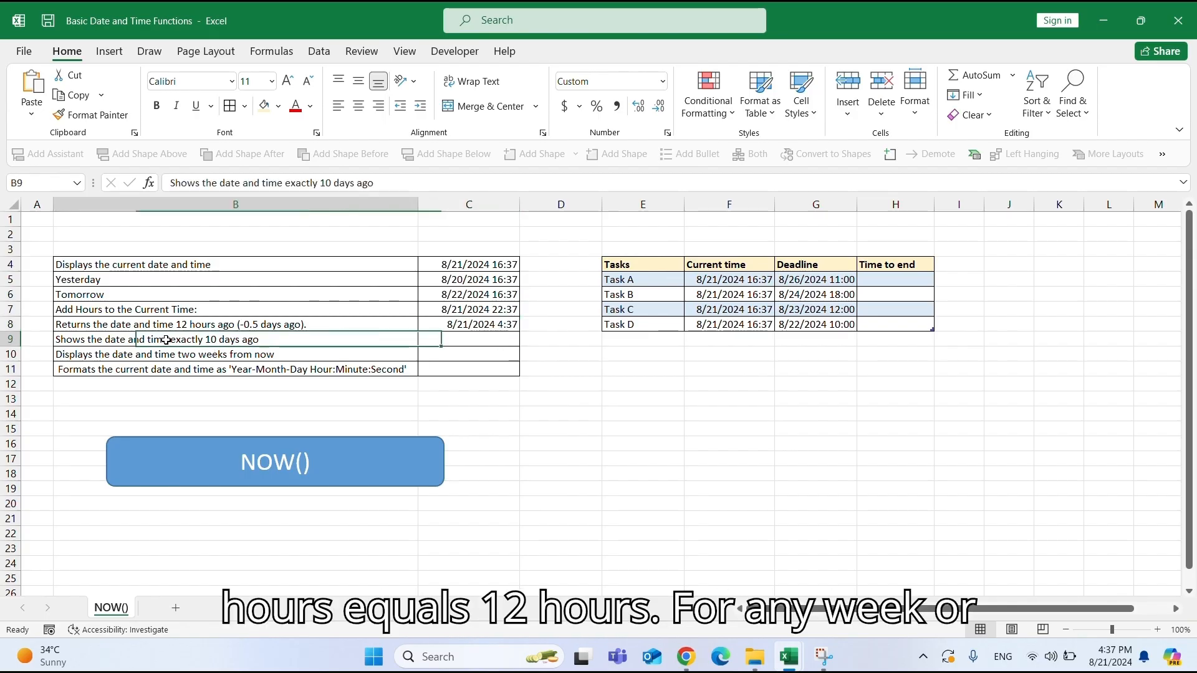
click(492, 343)
text(=NOW()+10)
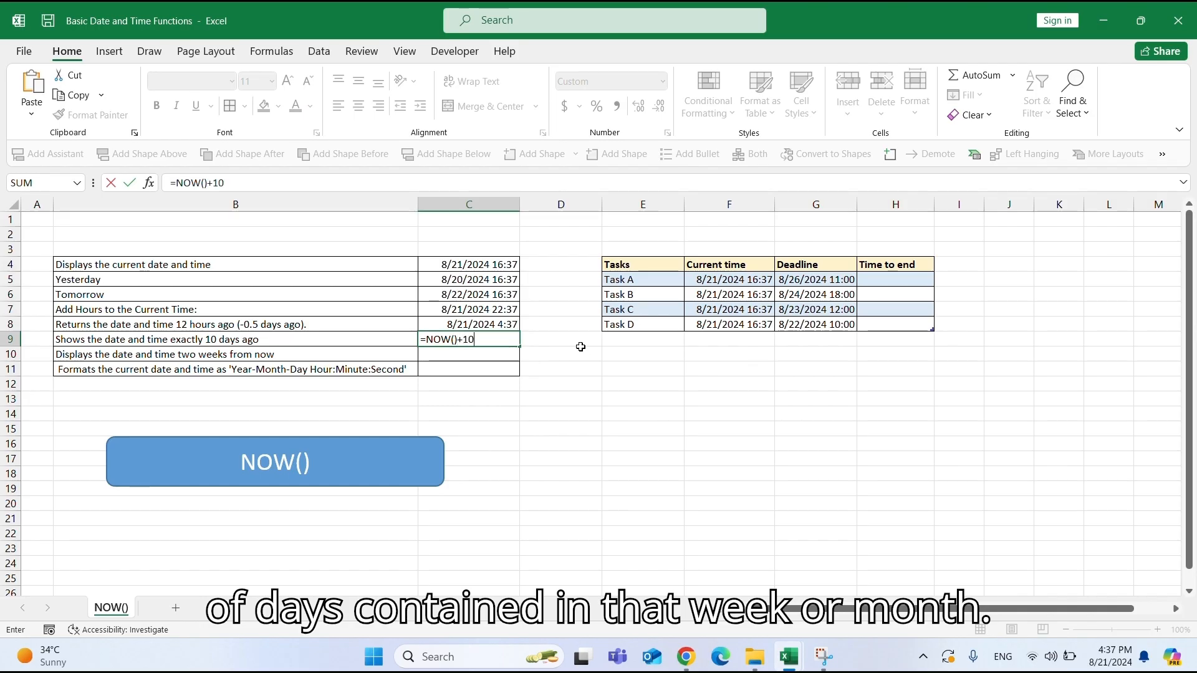
key(Return)
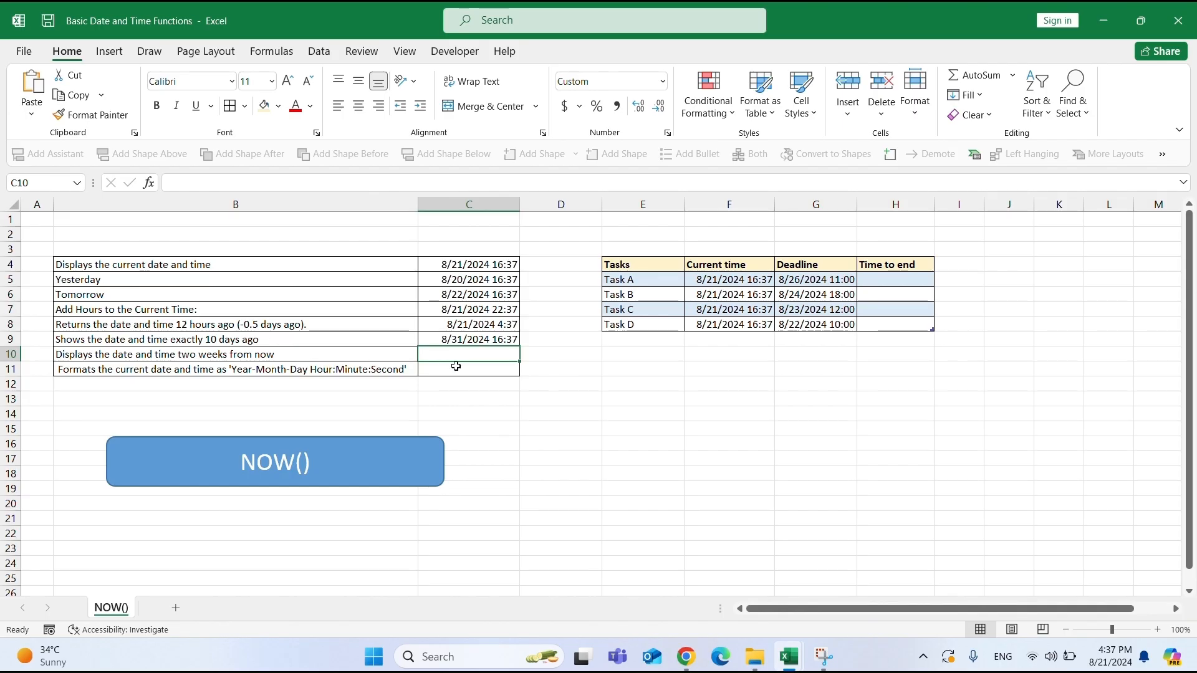
Enter =NOW()+14 in the value cell for Displays the date and time two weeks from now.
click(237, 357)
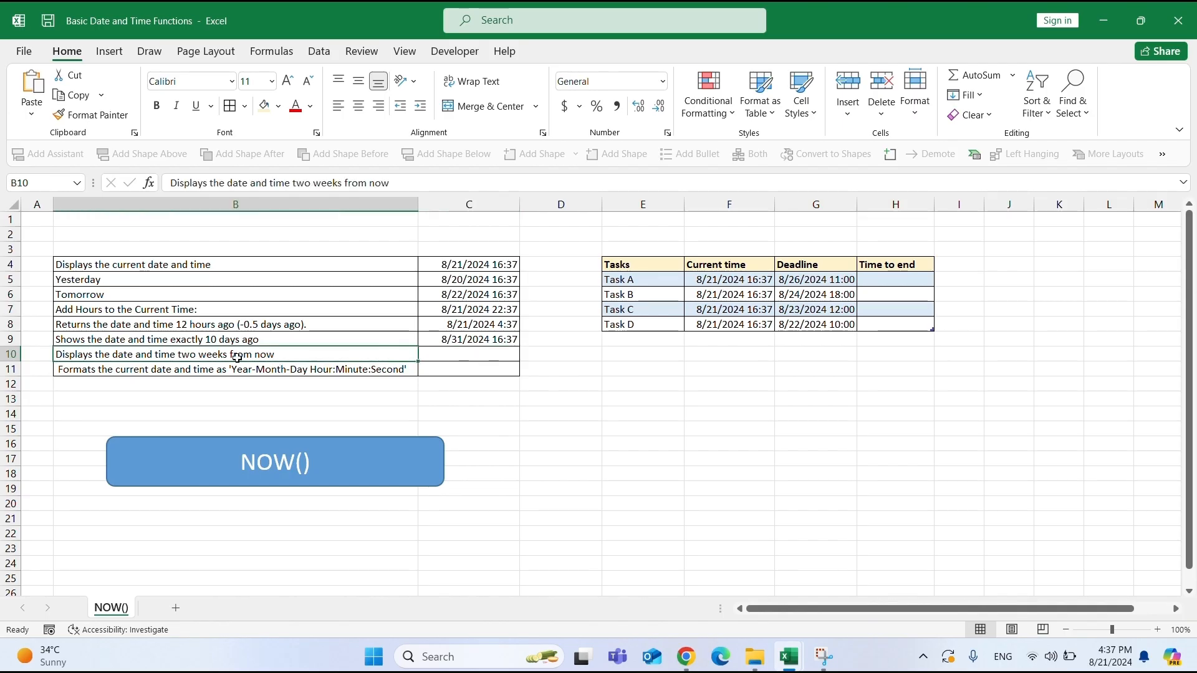
click(458, 356)
text(=NO)
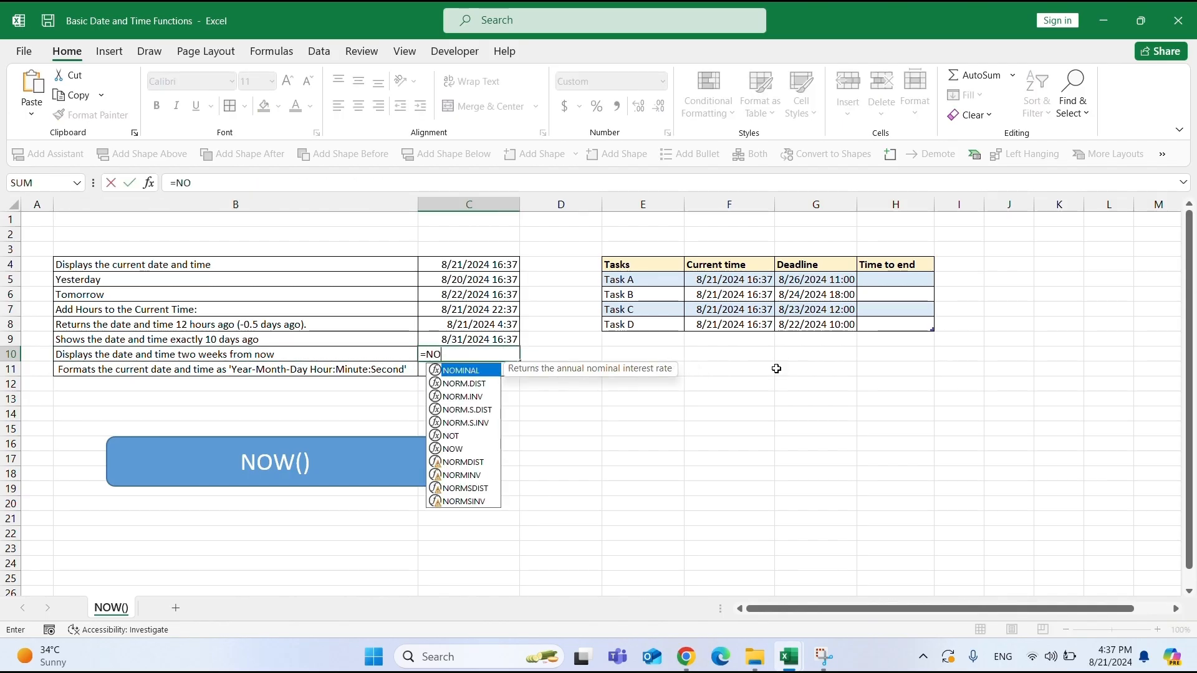
text(W()+14)
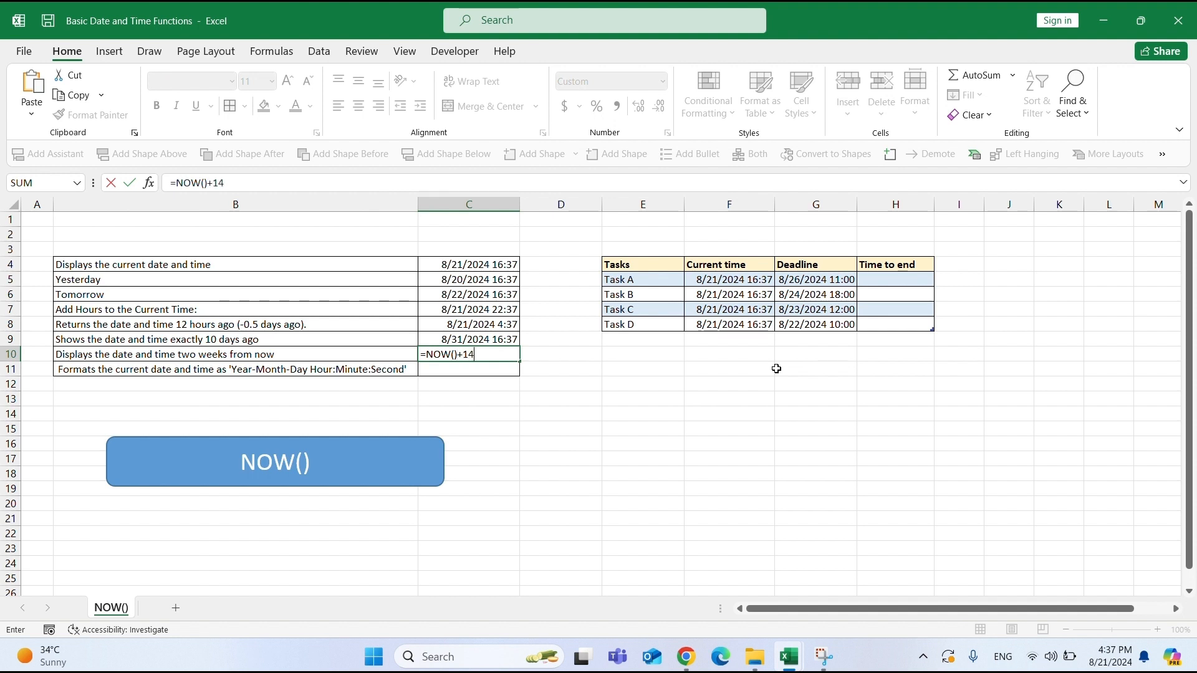
key(Return)
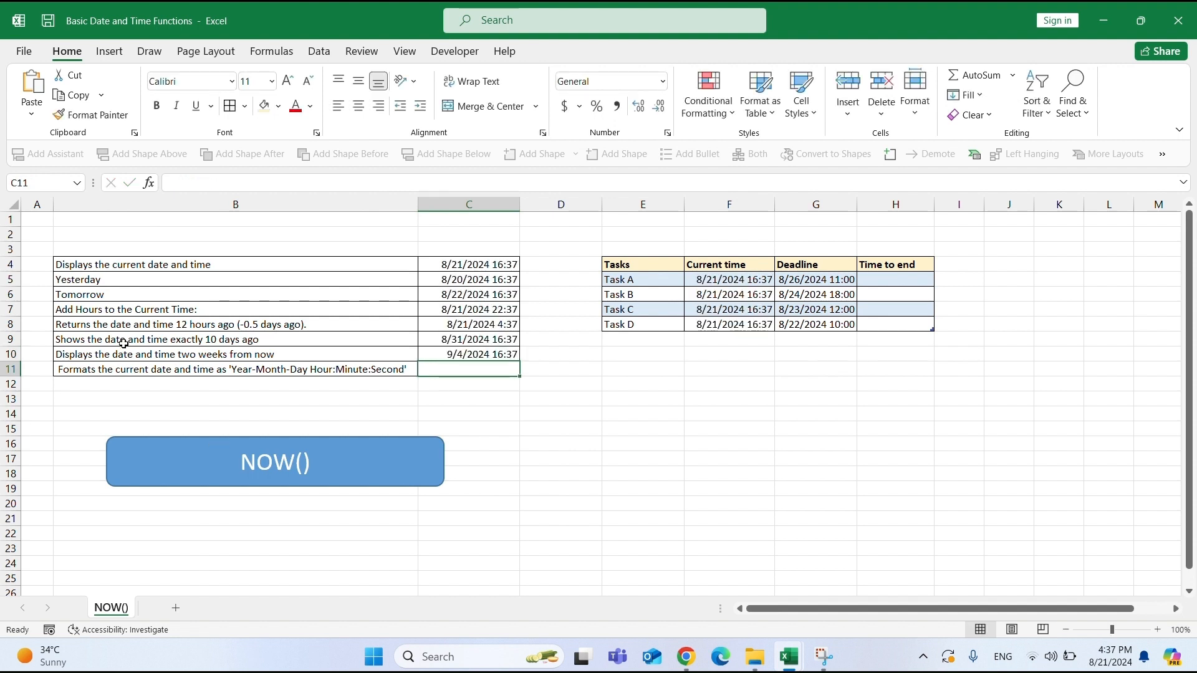
Enter =TEXT(NOW(),"yyyy-mmmm-dd hh:mm:ss") in the value cell for the Year-Month-Day Hour:Minute:Second format.
click(138, 370)
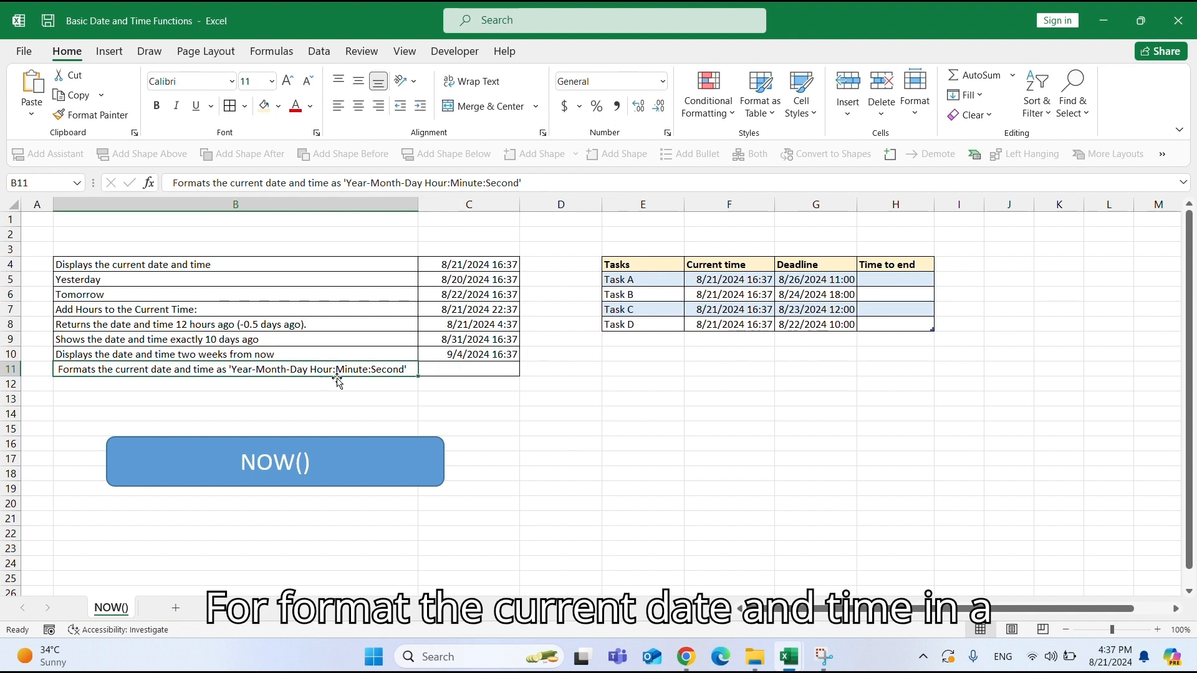
click(470, 370)
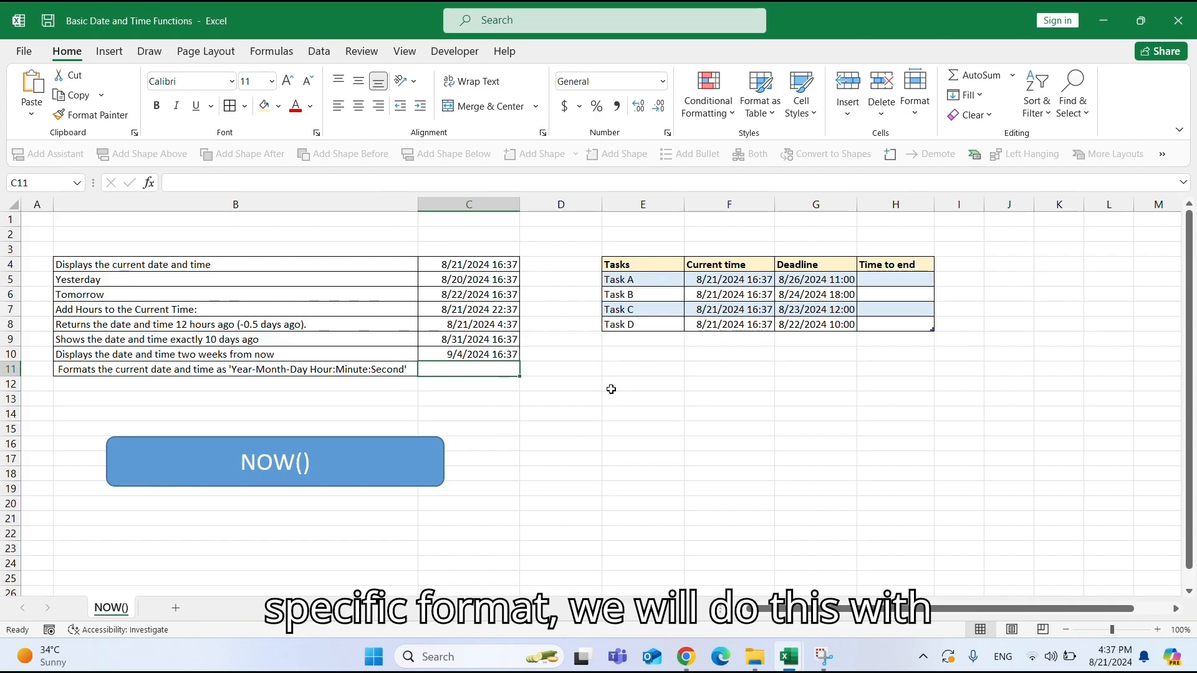
text(=TEX)
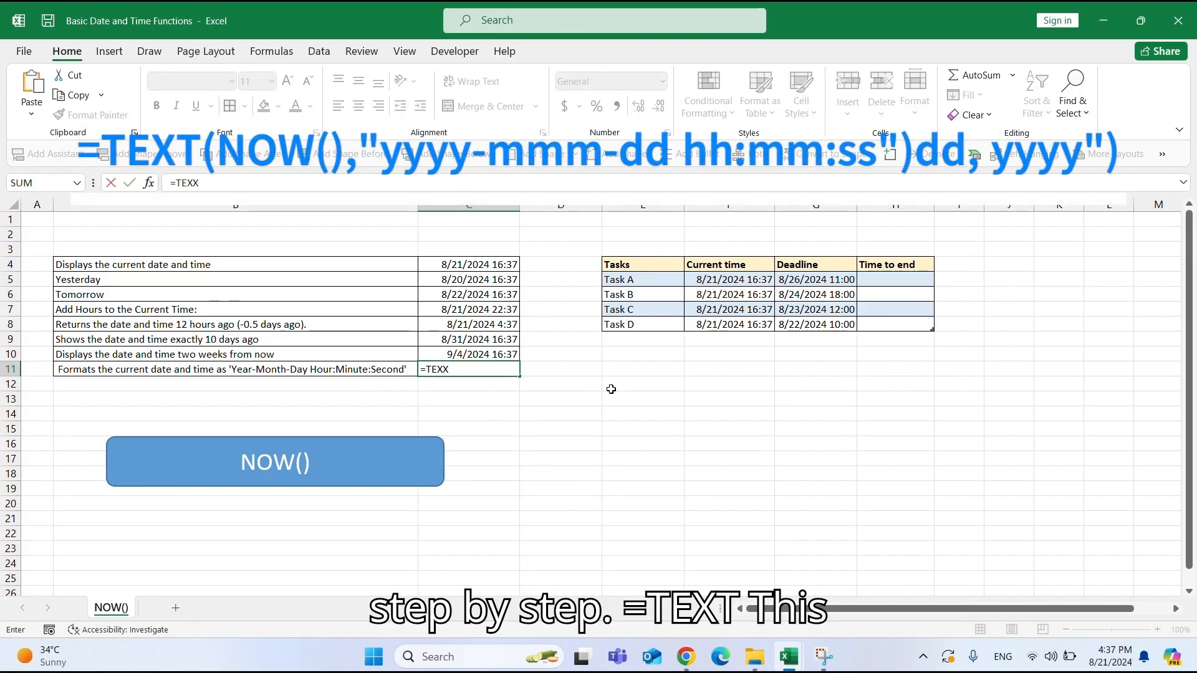
text(T)
text(()
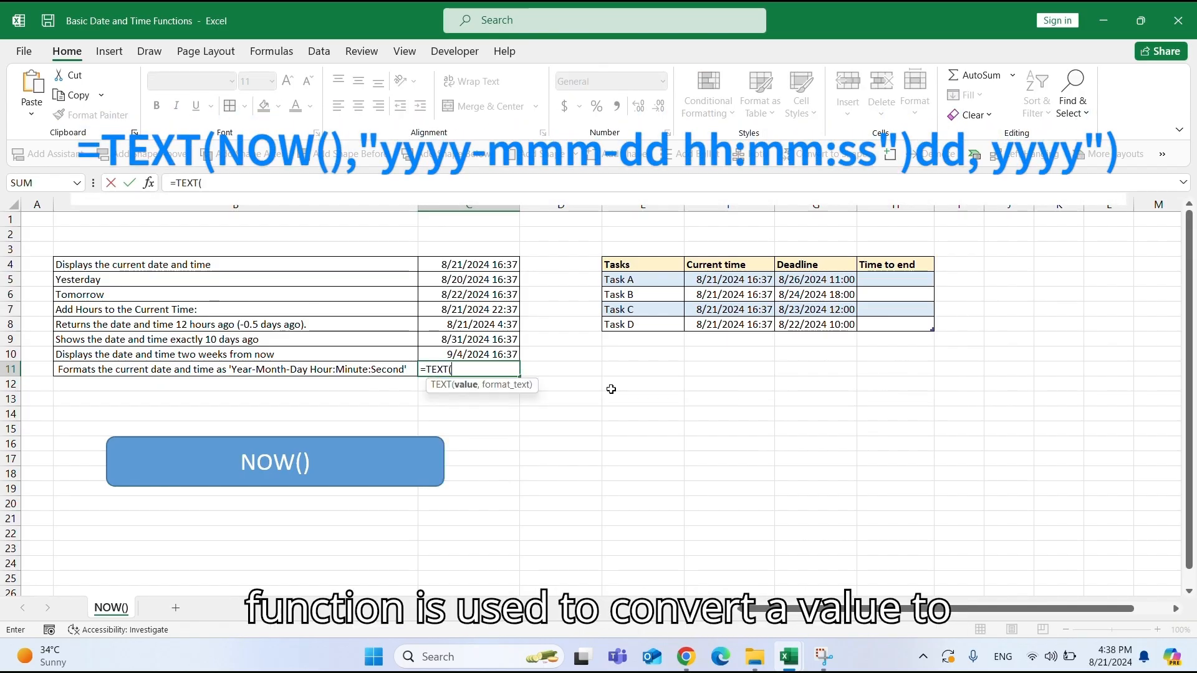
text(NOW())
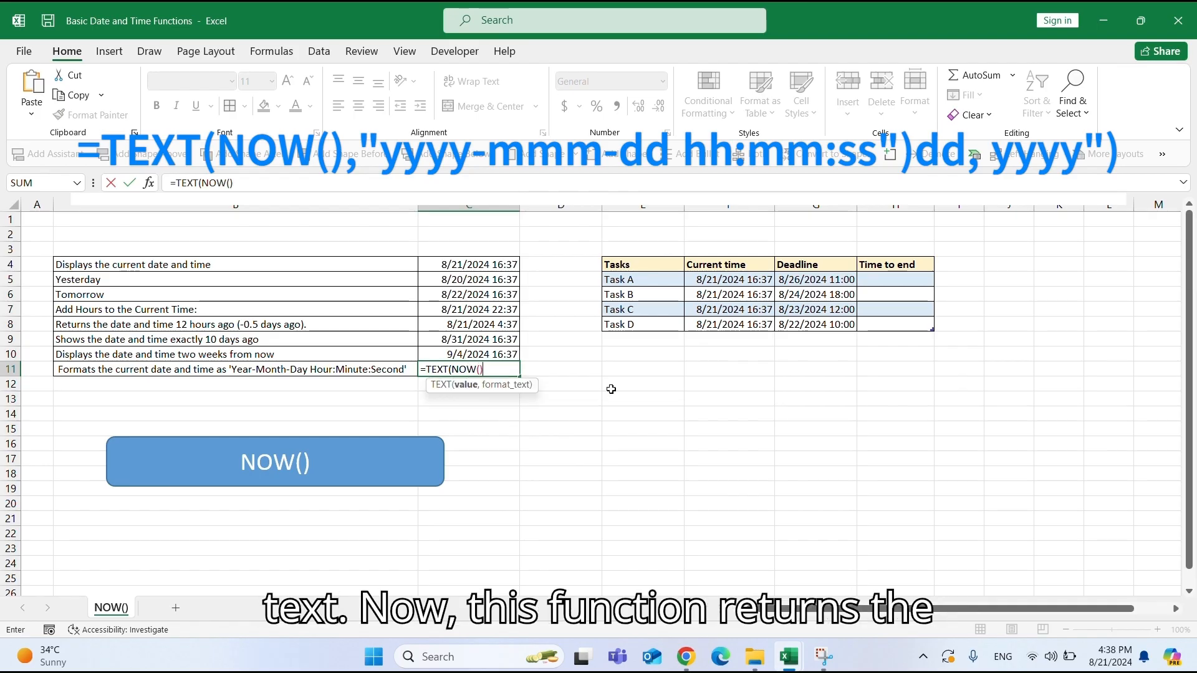
text(,"yy)
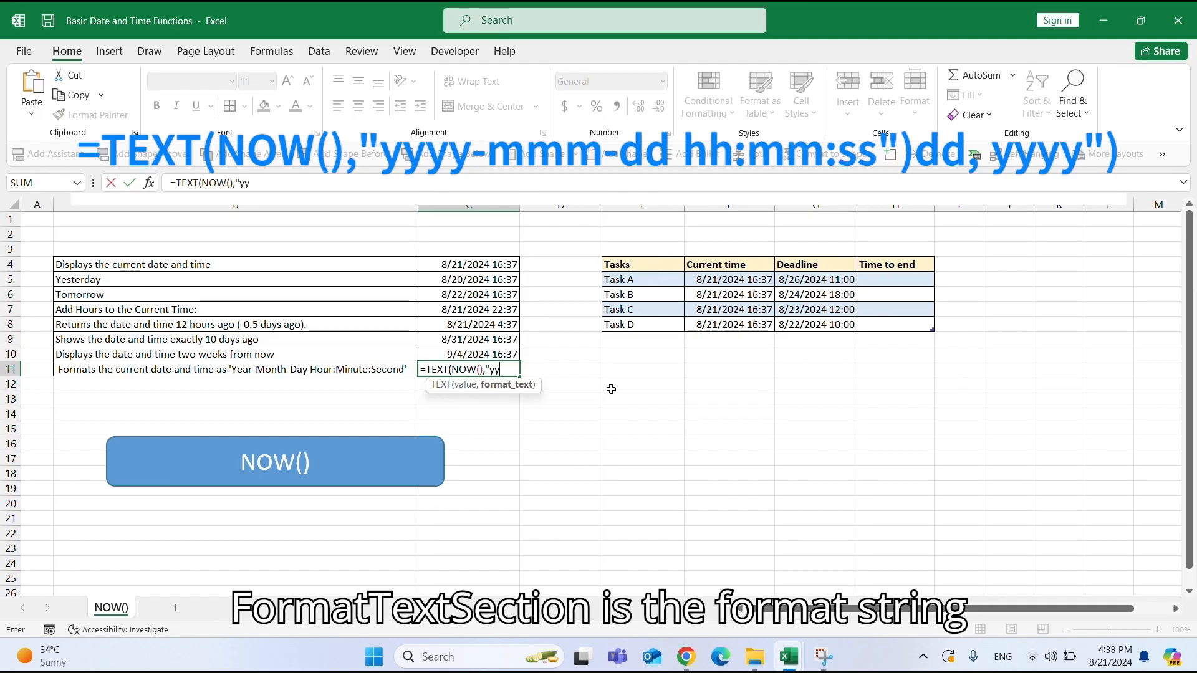
text(yy-mm)
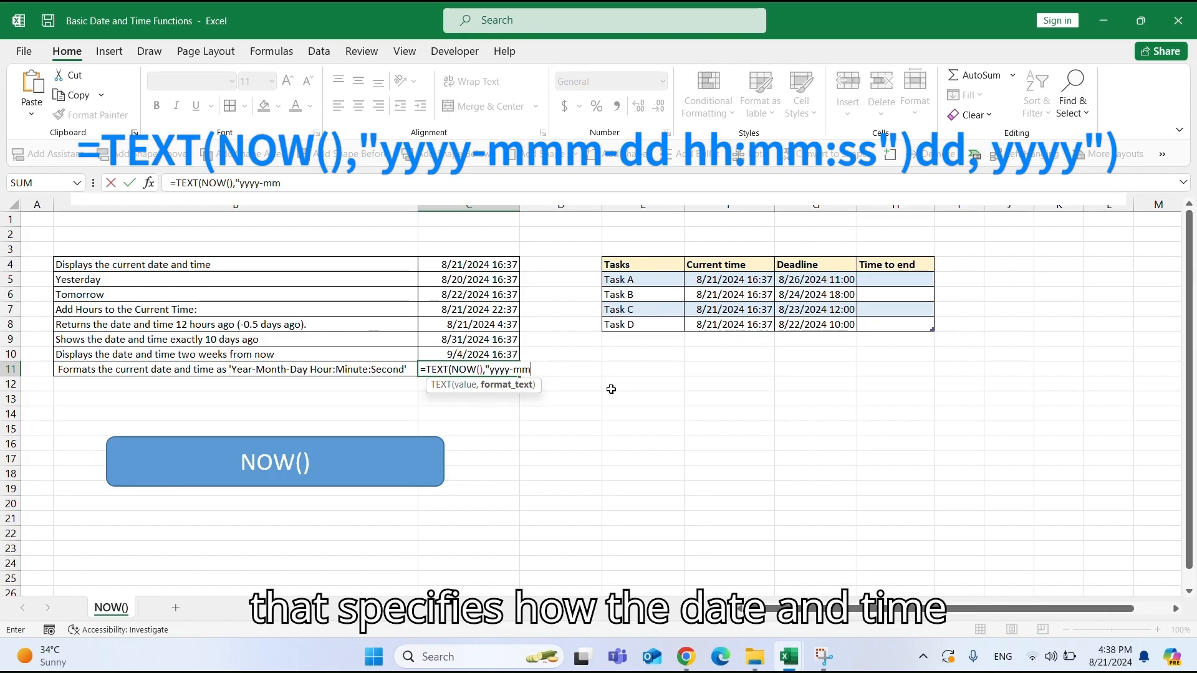
text(mm-)
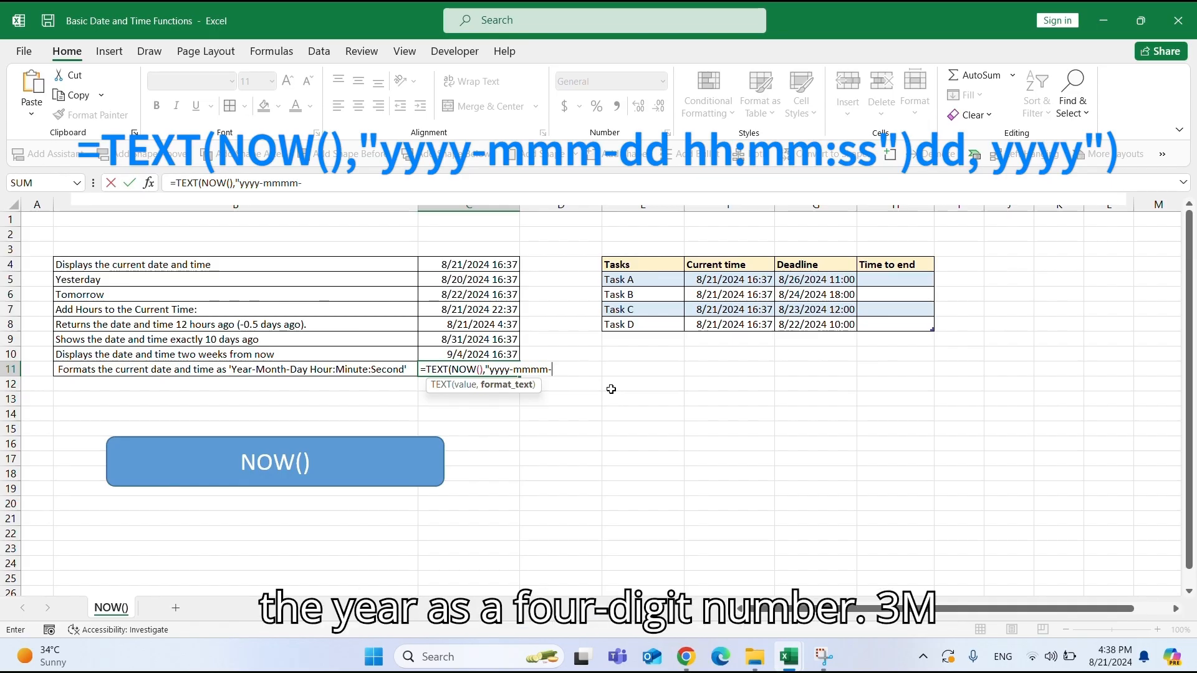
text(dd hh)
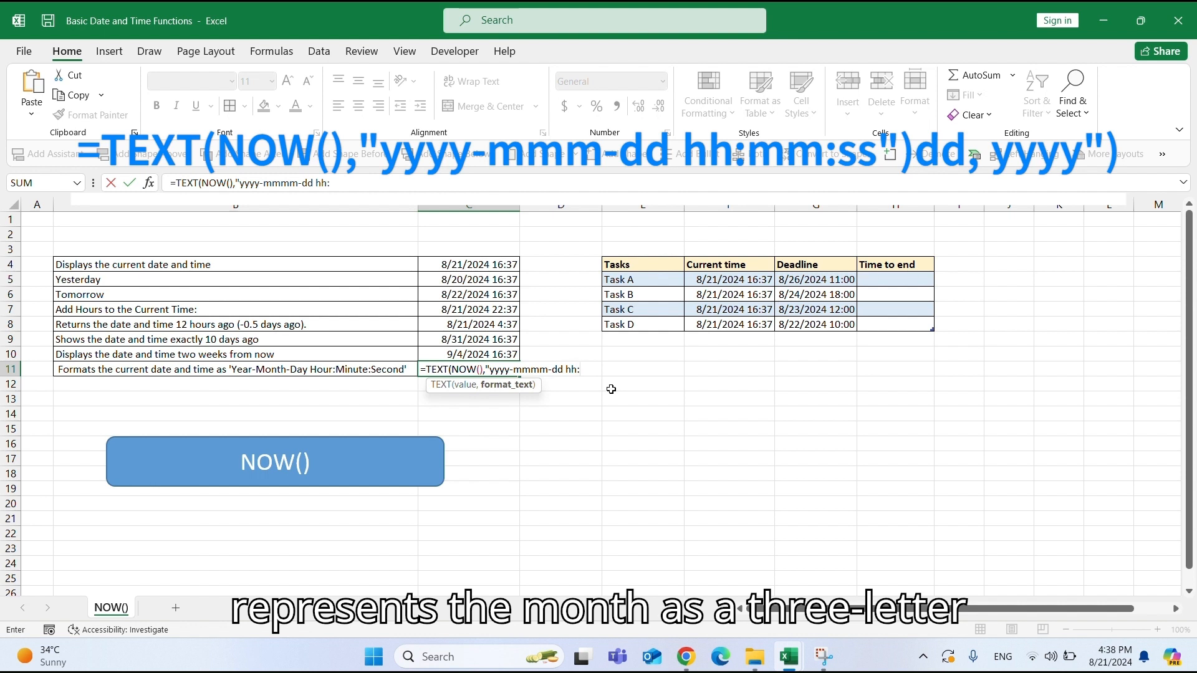
text(:mm)
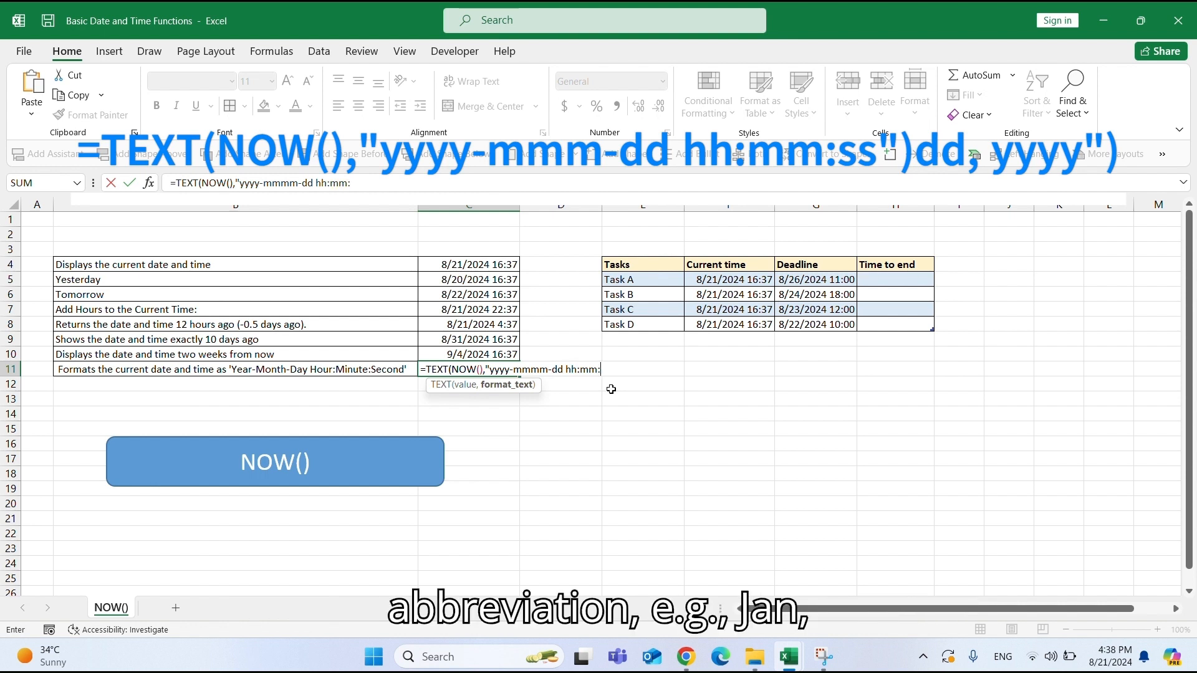
text(:ss)
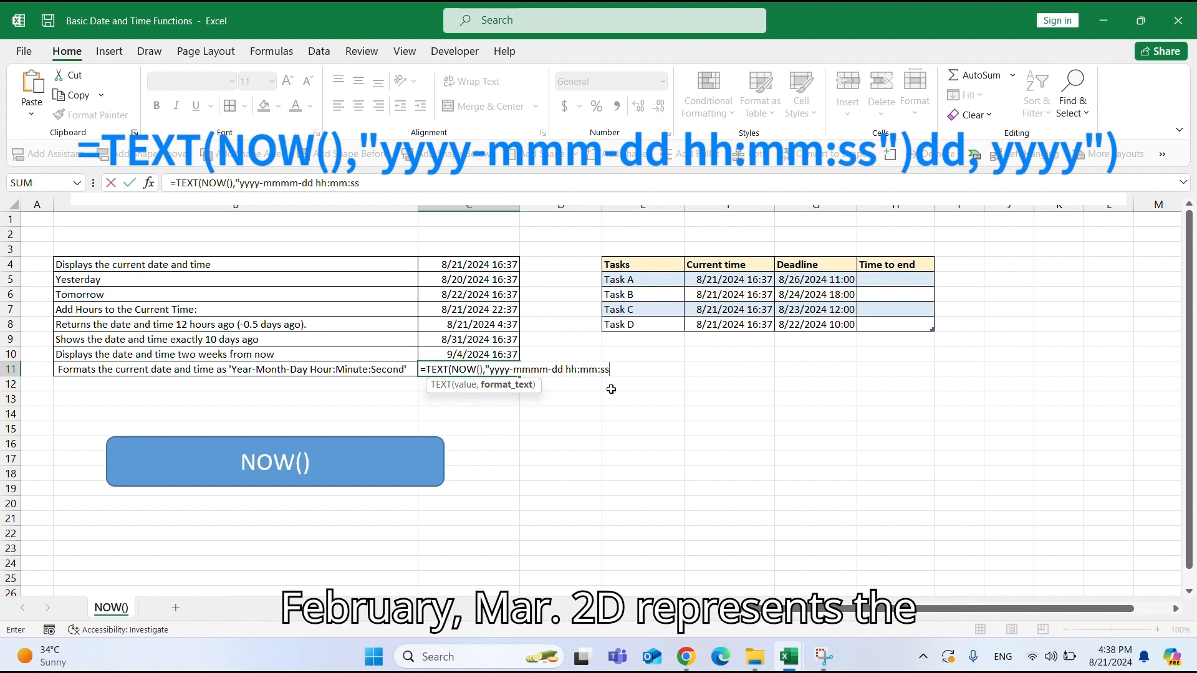
text("))
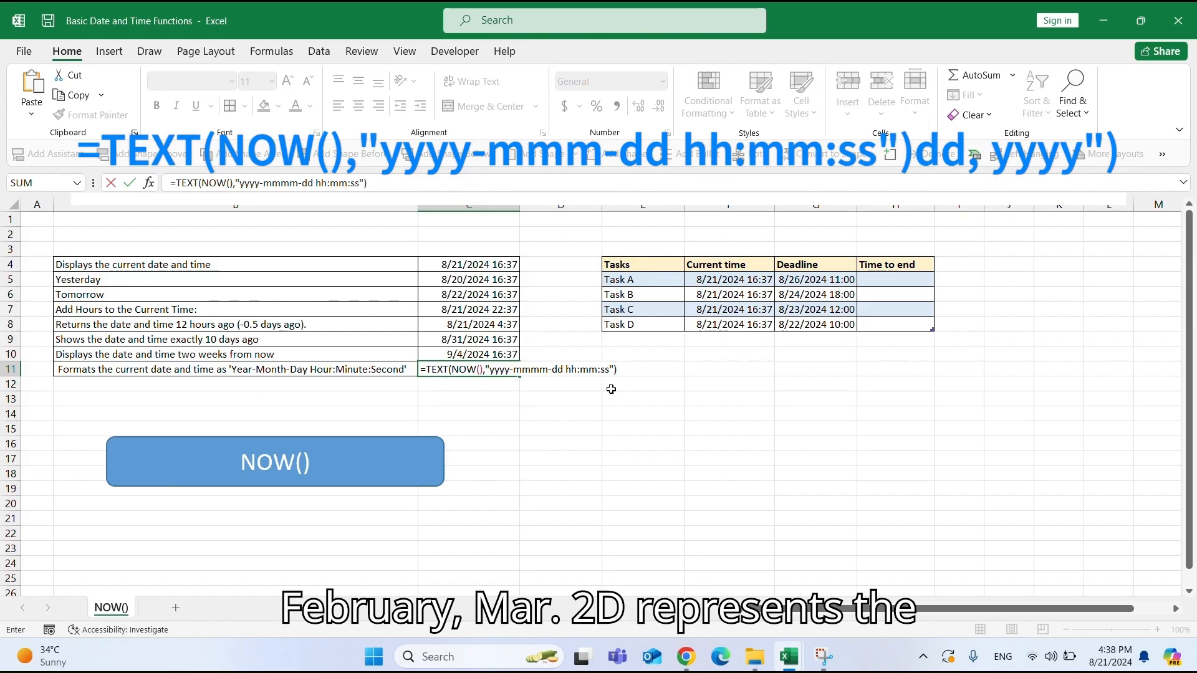
key(Return)
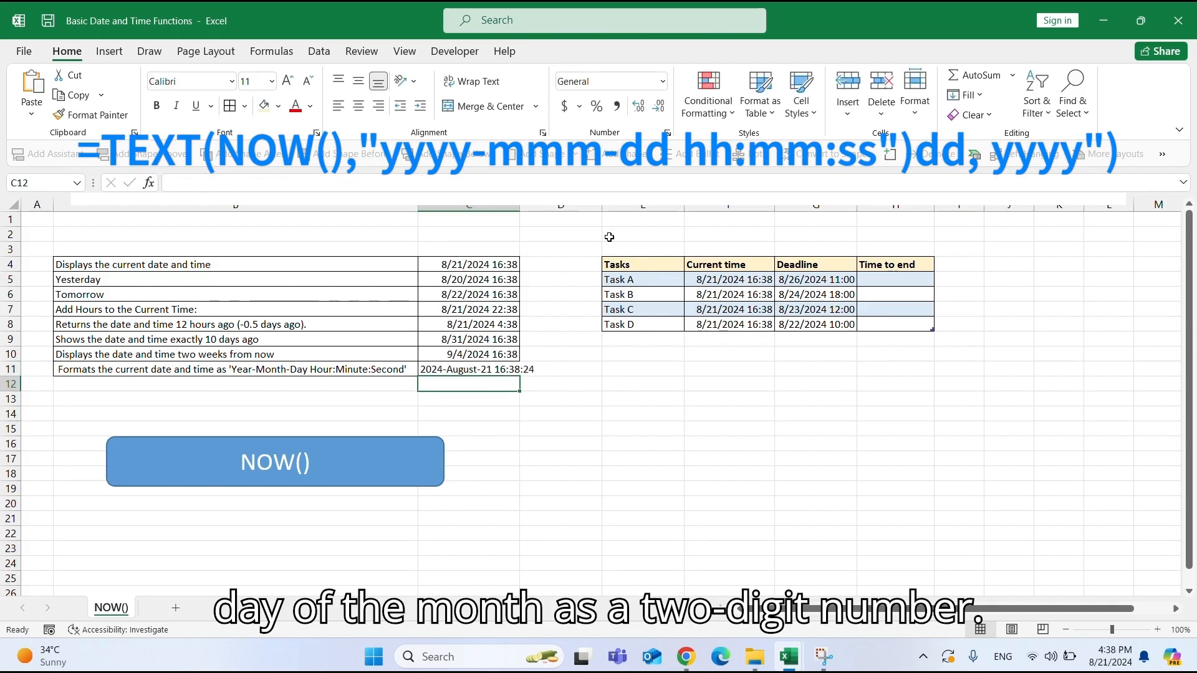
Autofit column C's width to fit the formatted date text and reselect that cell.
double_click(520, 205)
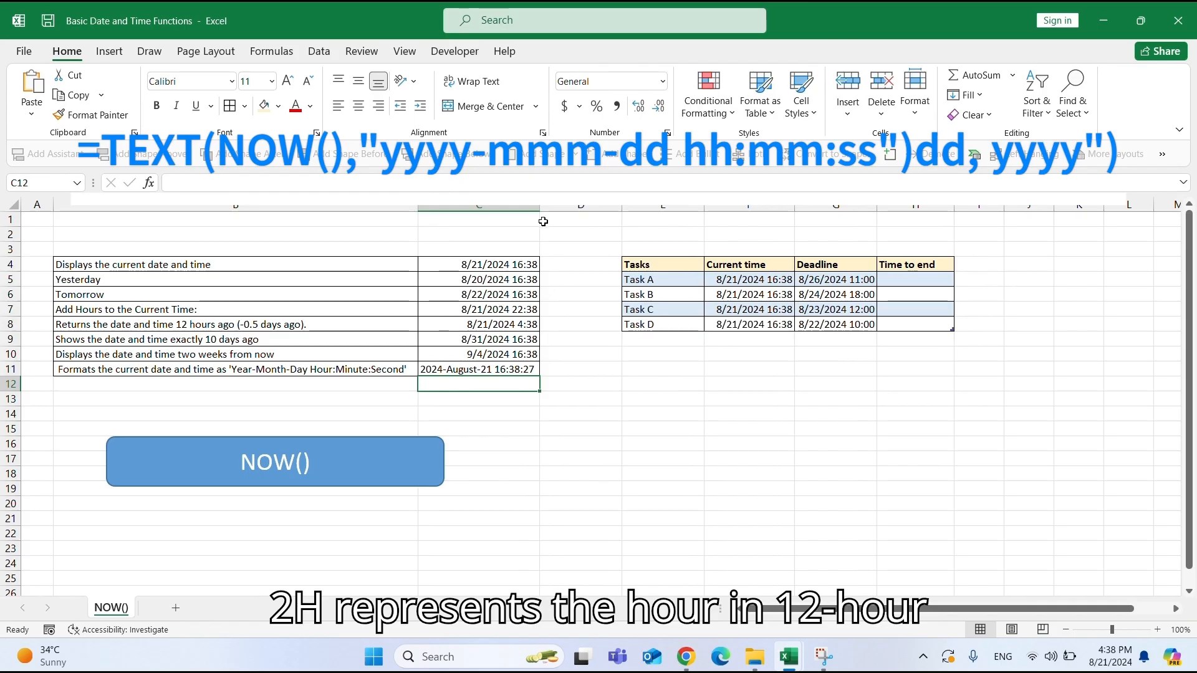
click(464, 371)
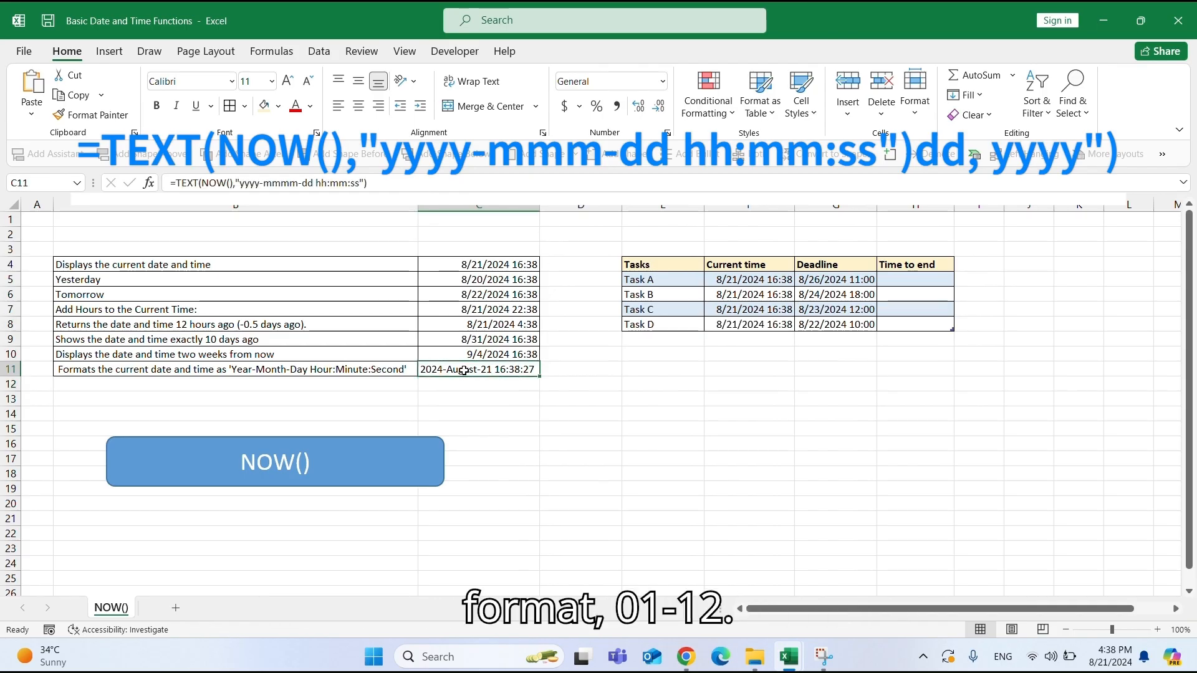
Change the Year-Month-Day formula's format to "yyyy-mmm-dd hh:mm:ss" for an abbreviated month and narrow column C to fit.
double_click(464, 370)
click(544, 372)
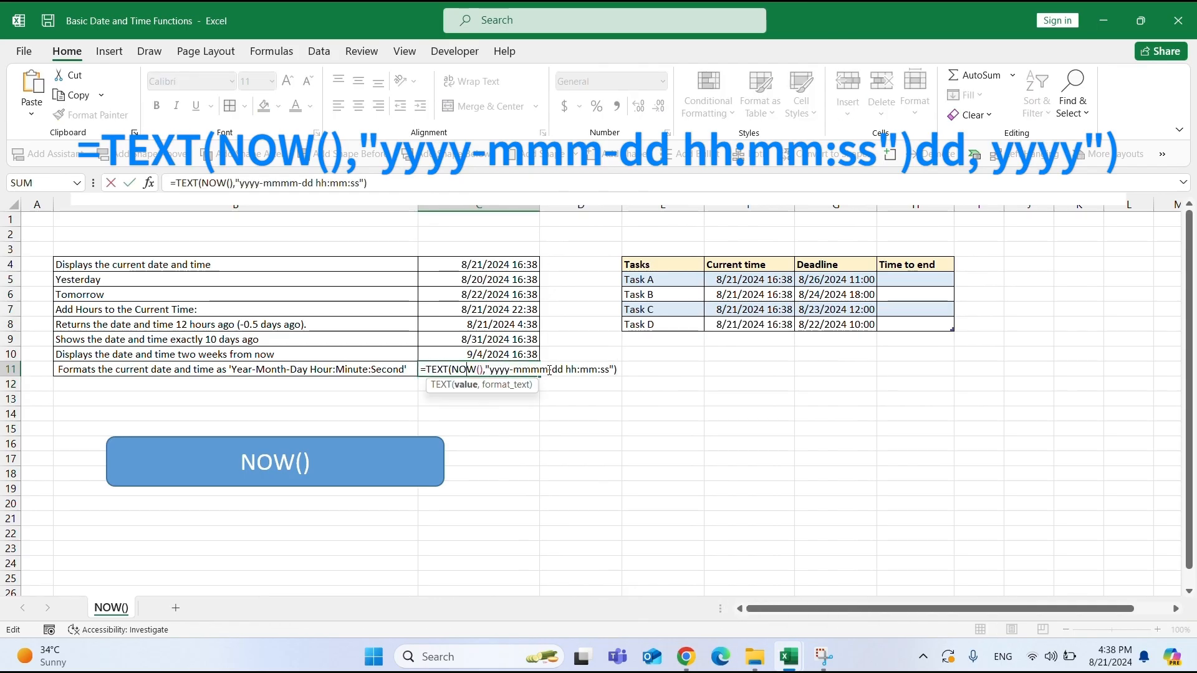
key(BackSpace)
key(Return)
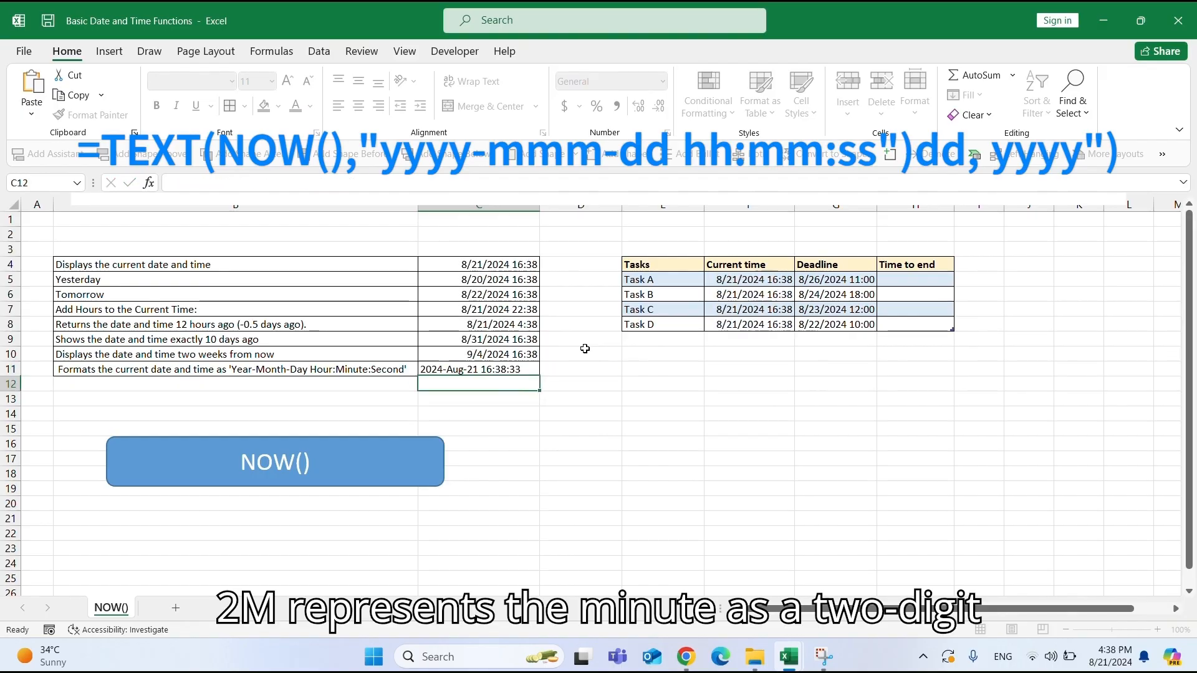
click(461, 370)
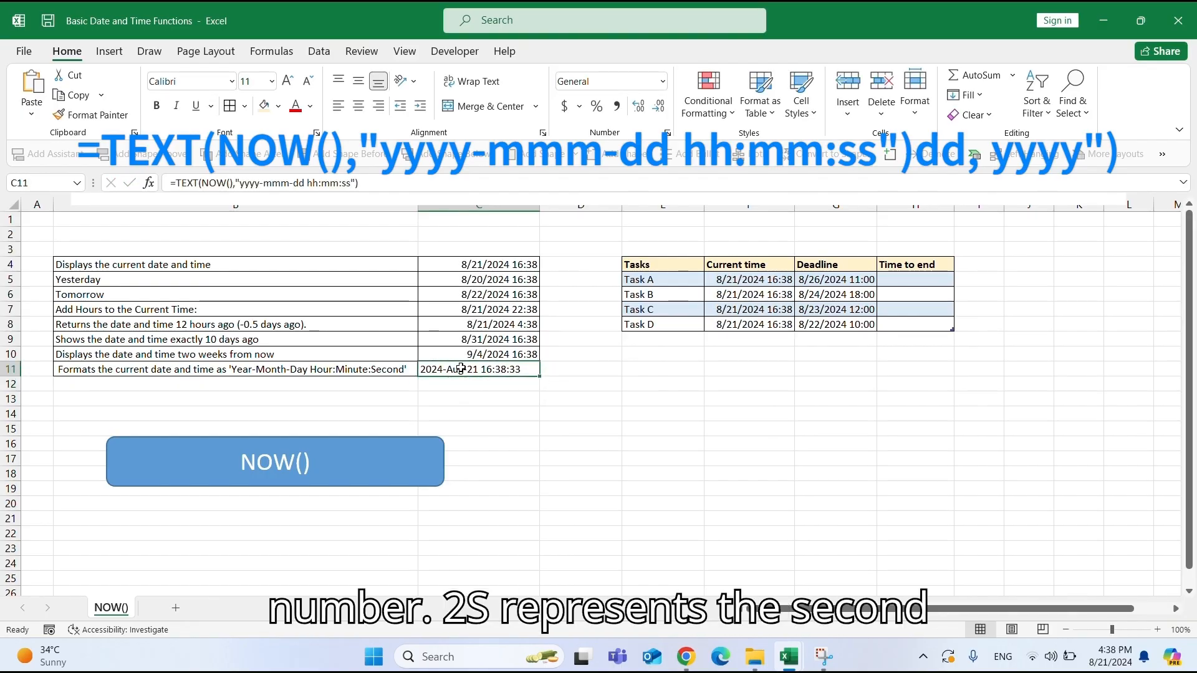
drag(541, 206, 526, 206)
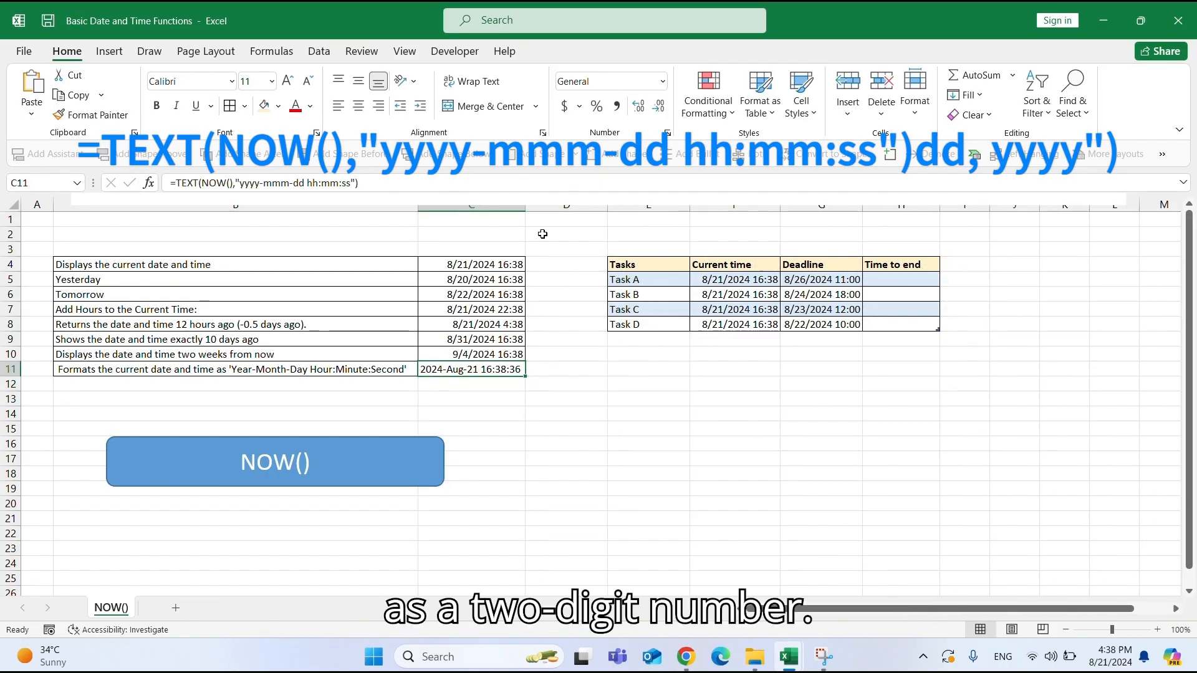
Examine the task table's Tasks, Current time and Deadline columns.
click(652, 264)
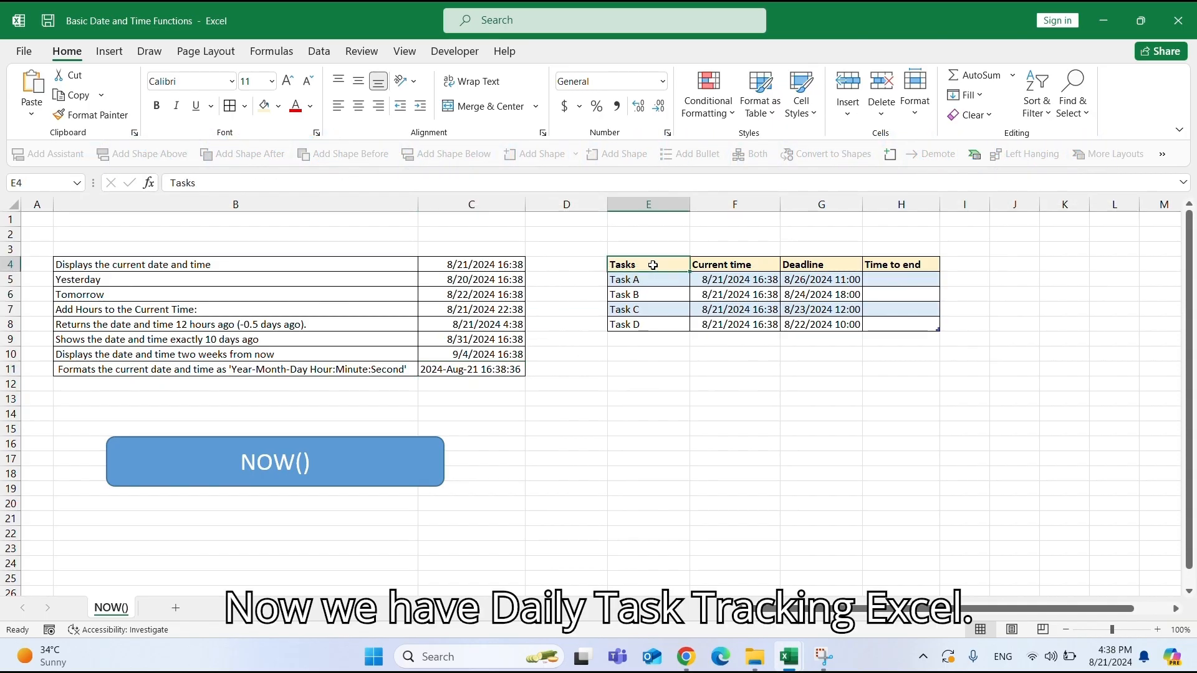
click(650, 283)
click(651, 309)
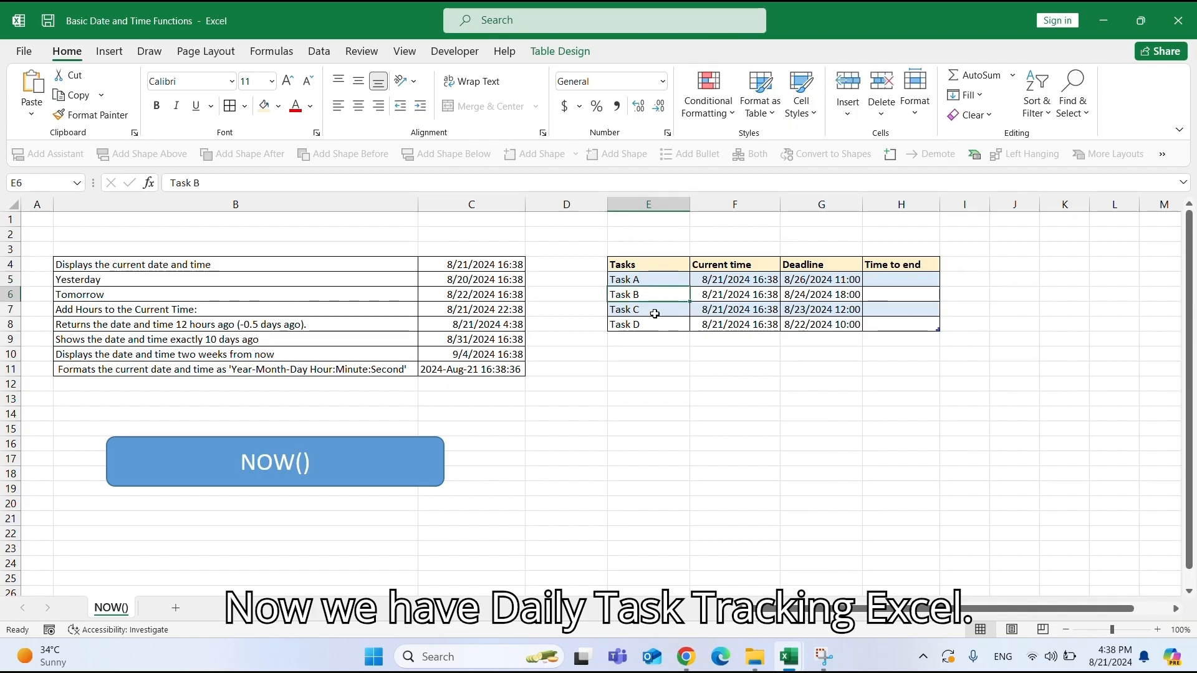
drag(706, 263, 708, 324)
click(716, 280)
click(717, 295)
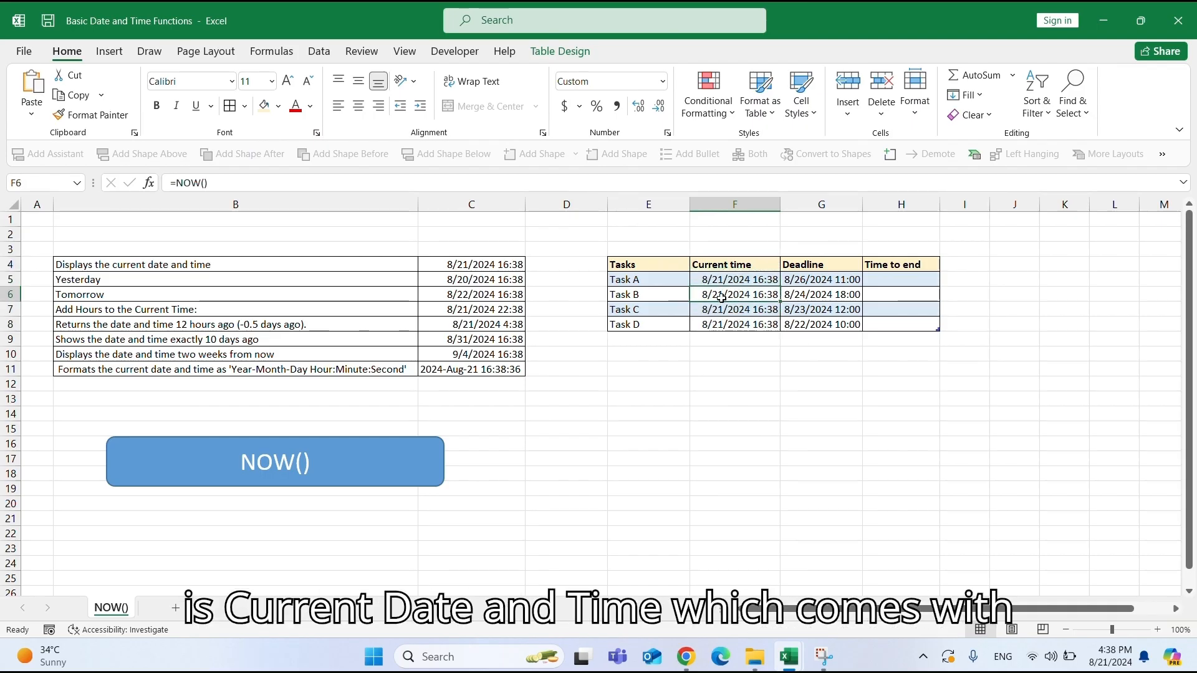
click(740, 308)
click(801, 268)
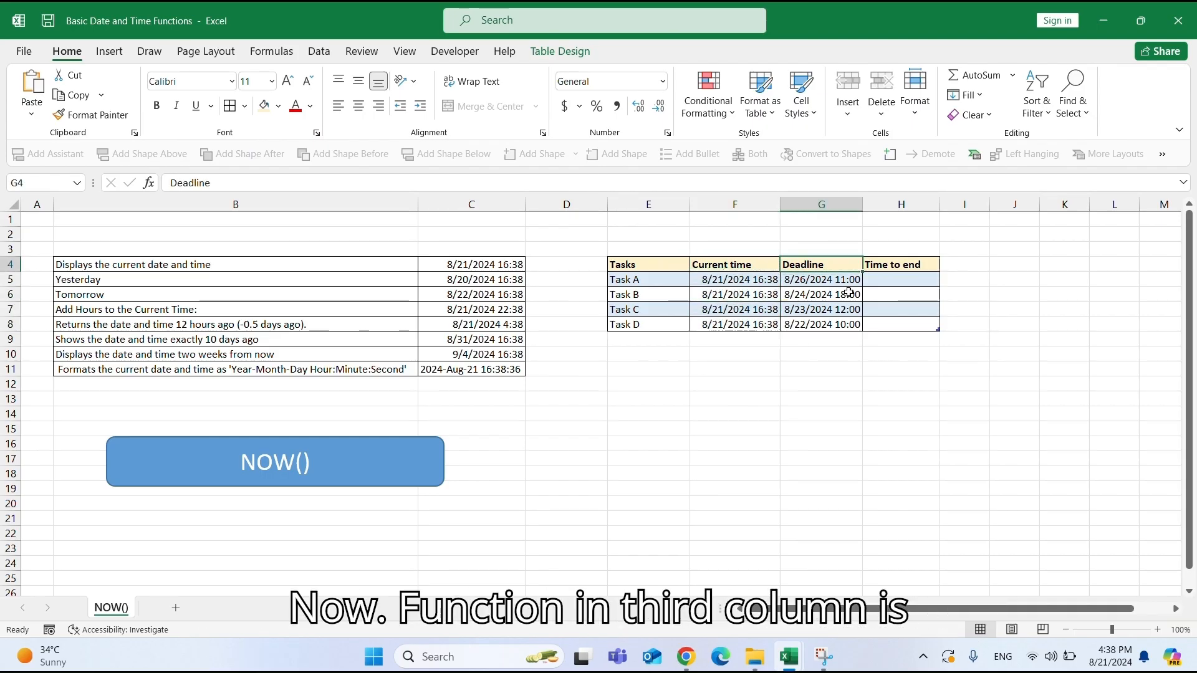
drag(820, 284, 822, 324)
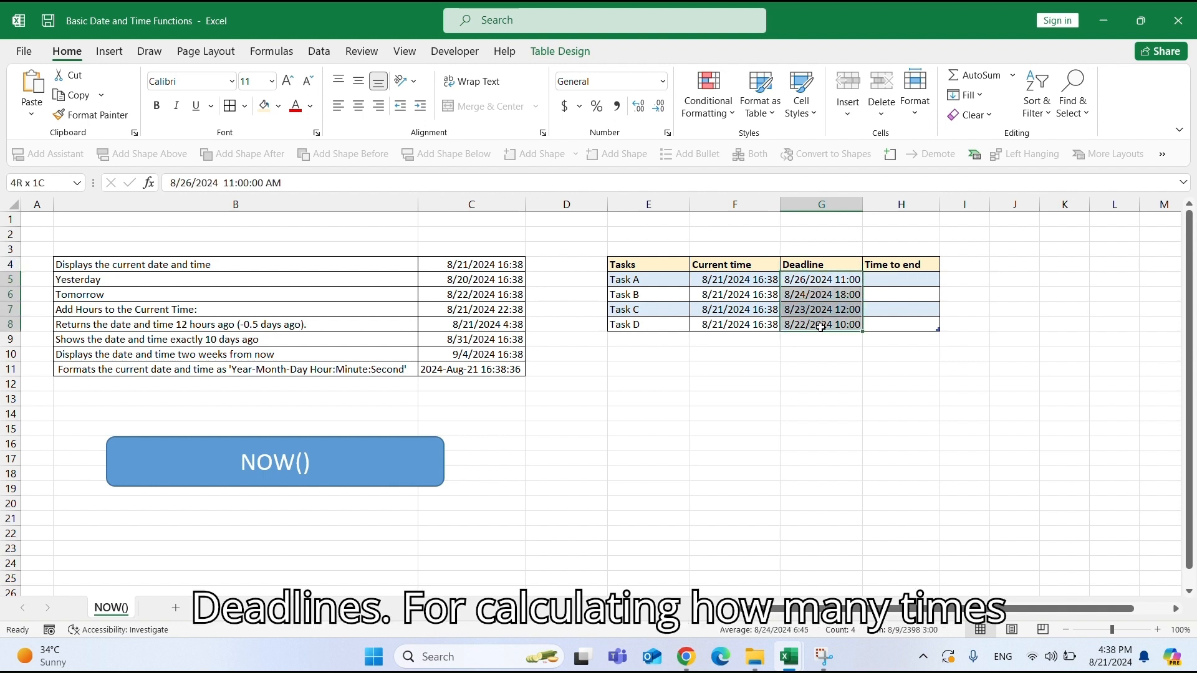
click(882, 282)
click(889, 265)
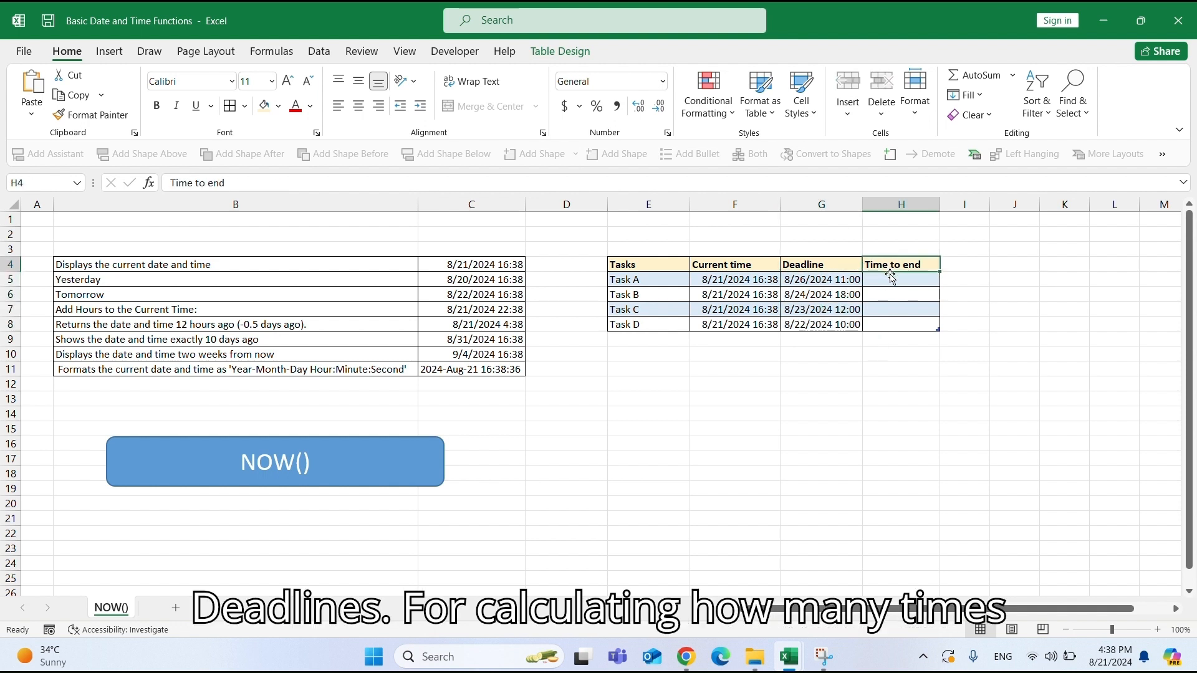
click(892, 280)
text(=)
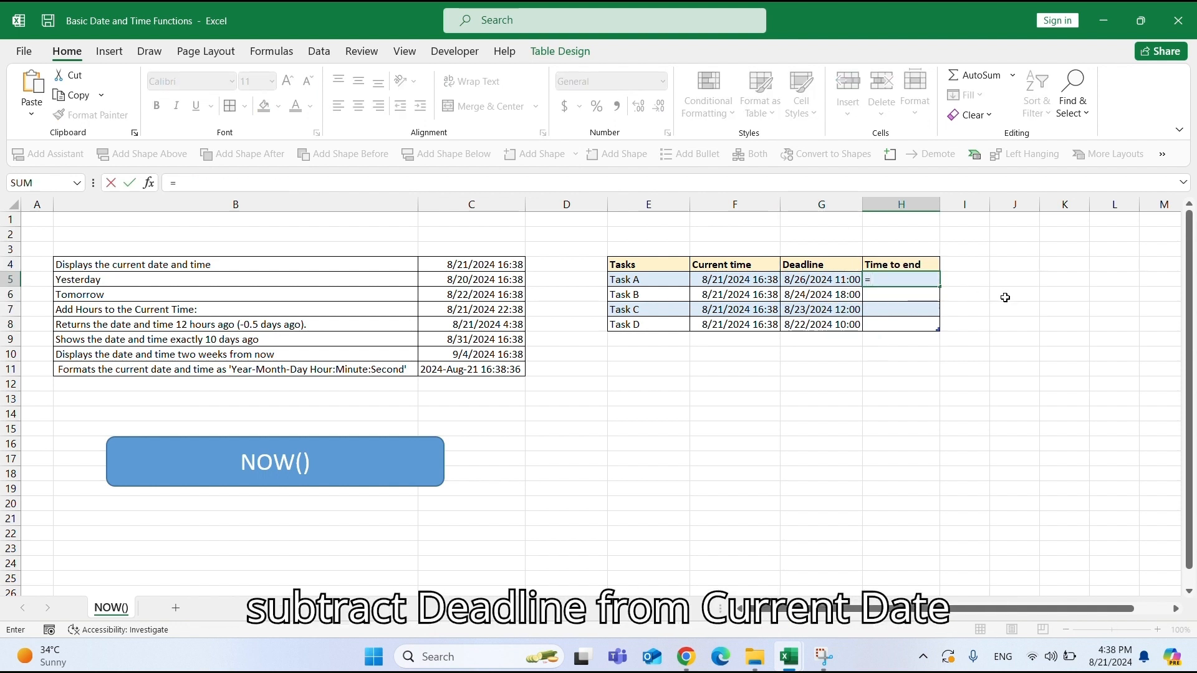
key(Left)
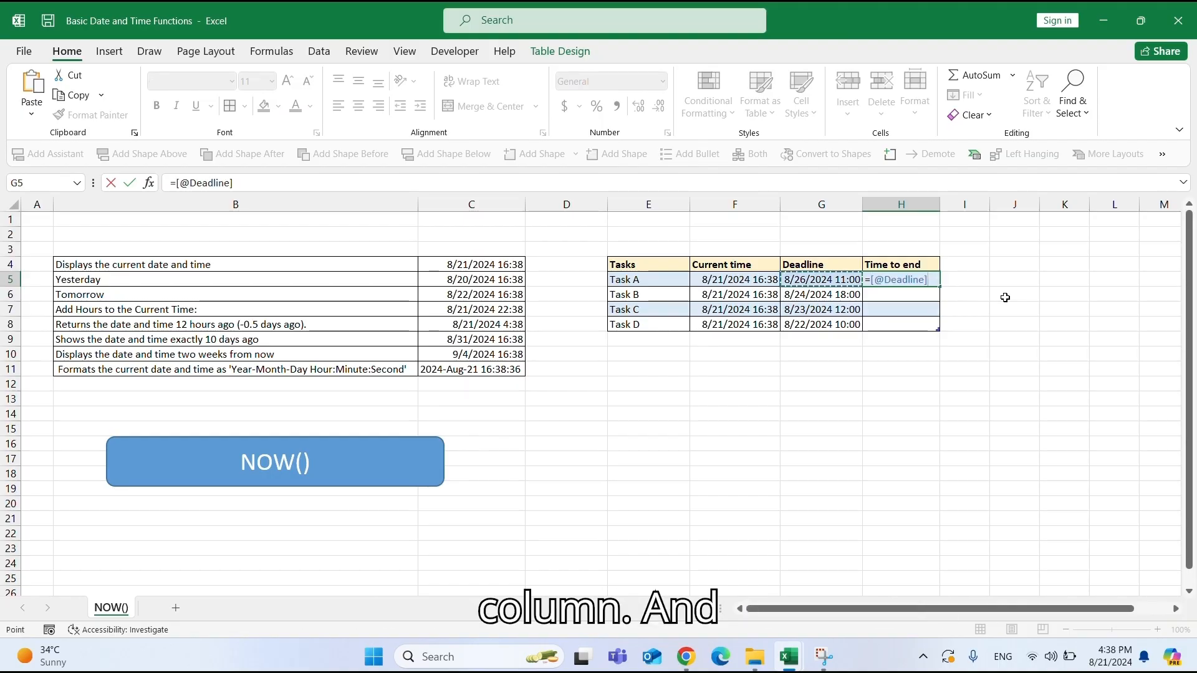
text(-)
key(Left)
key(Left)
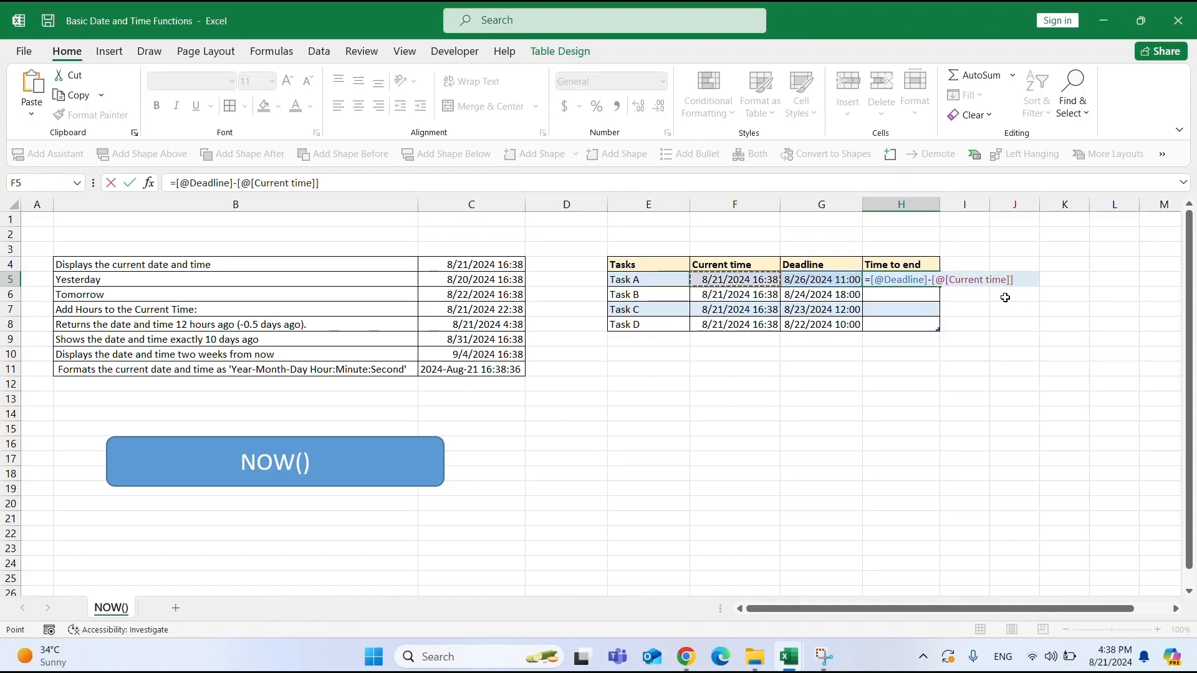
key(Return)
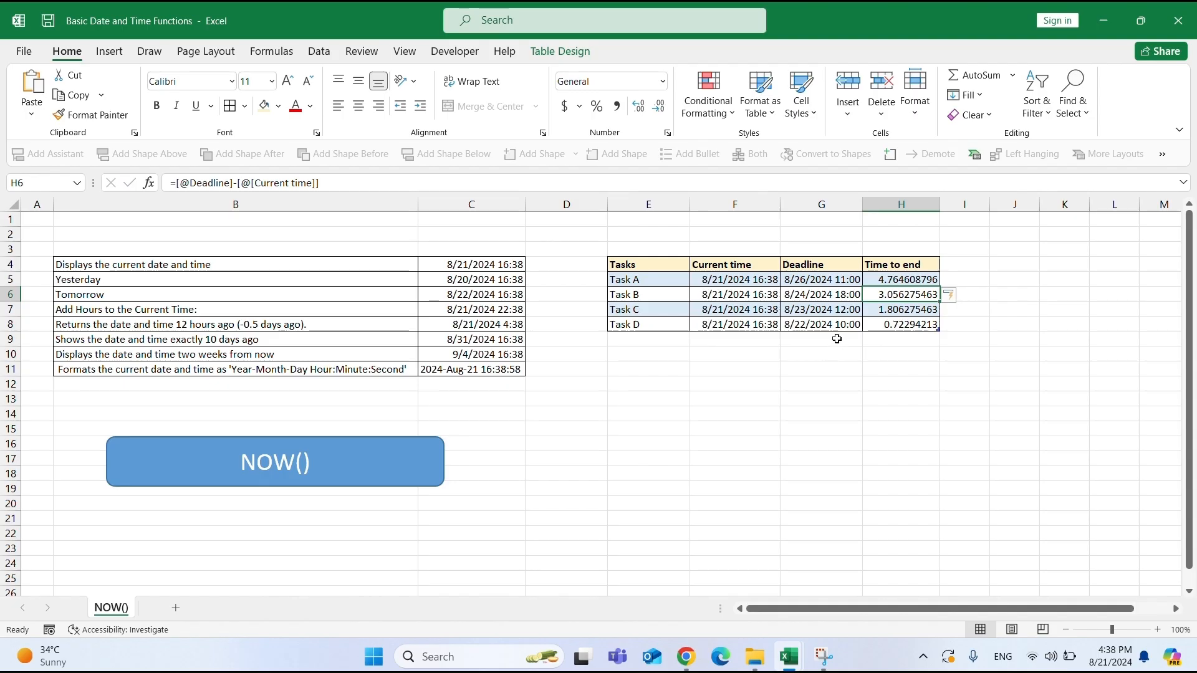
Apply the custom number format d "days" h "hours" to all Time to end cells.
drag(883, 279, 901, 317)
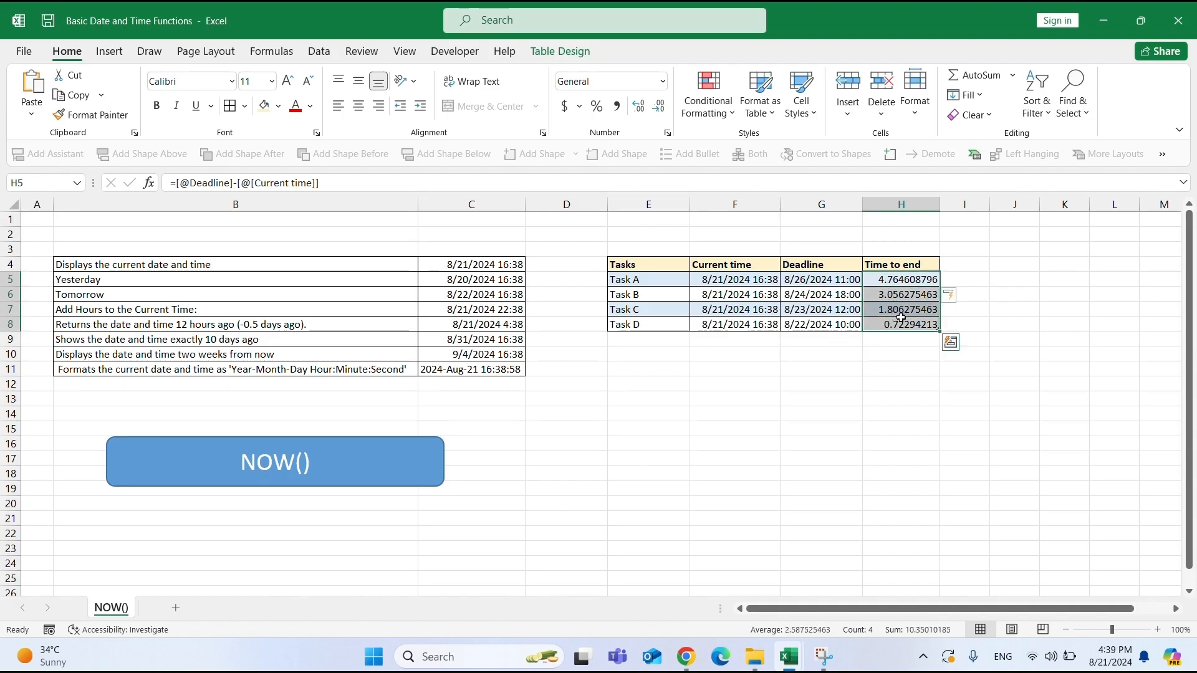
click(663, 81)
click(637, 478)
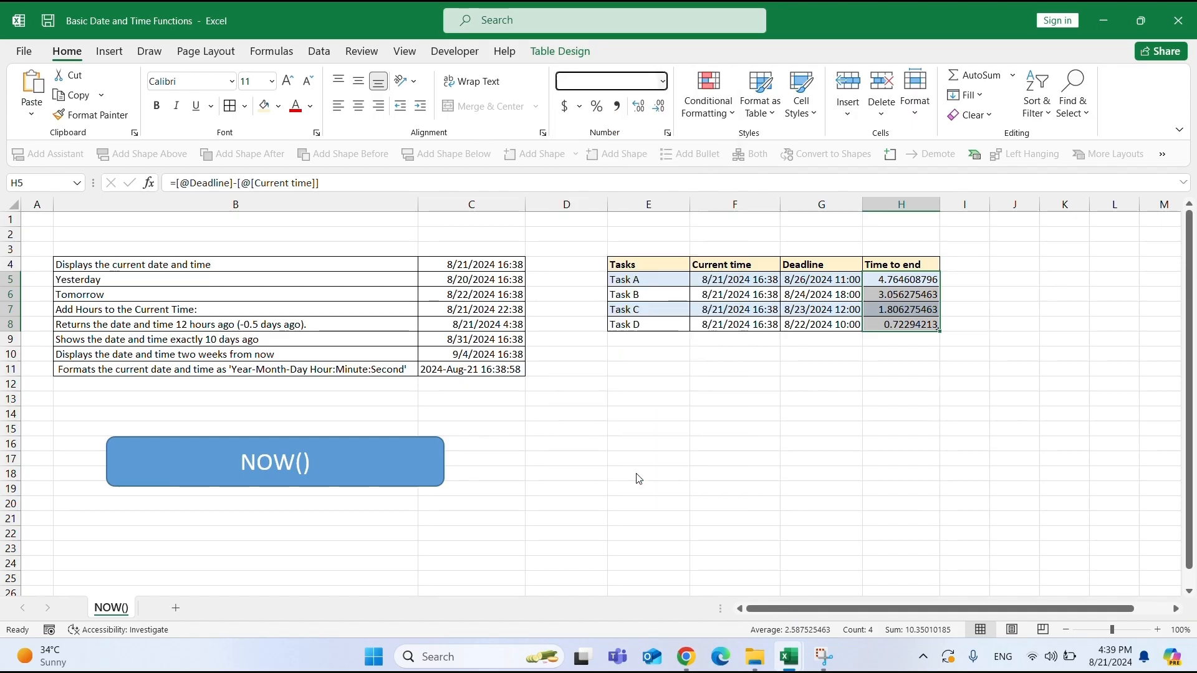
click(275, 244)
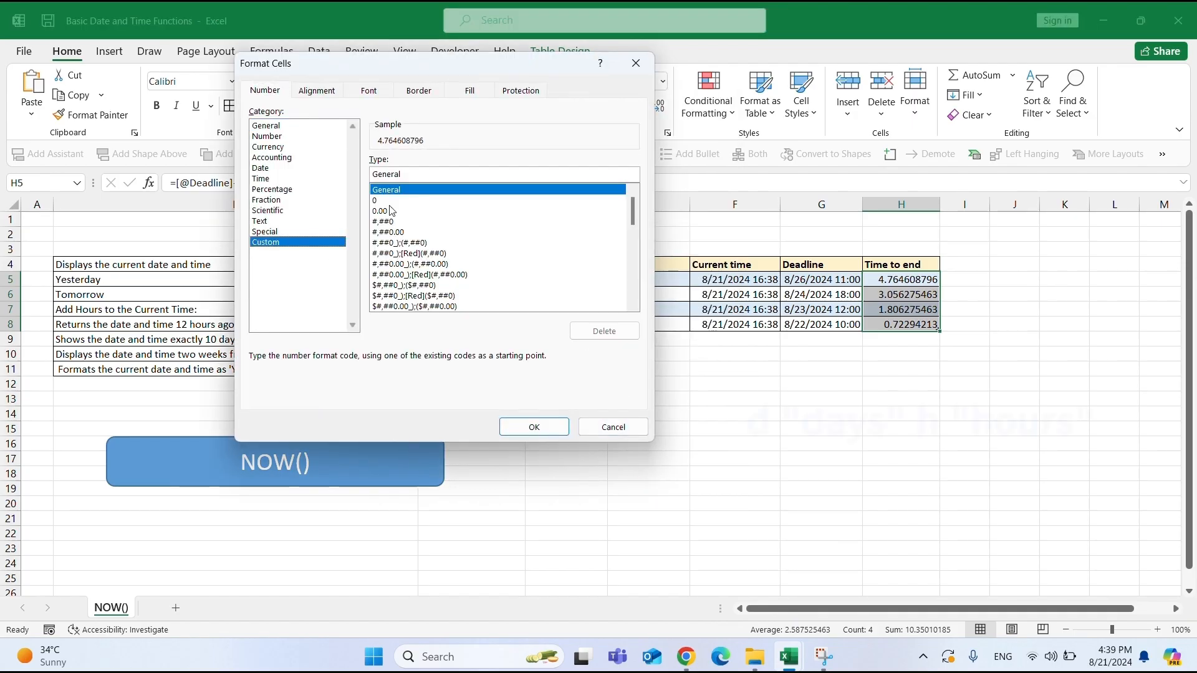
double_click(404, 175)
text(d)
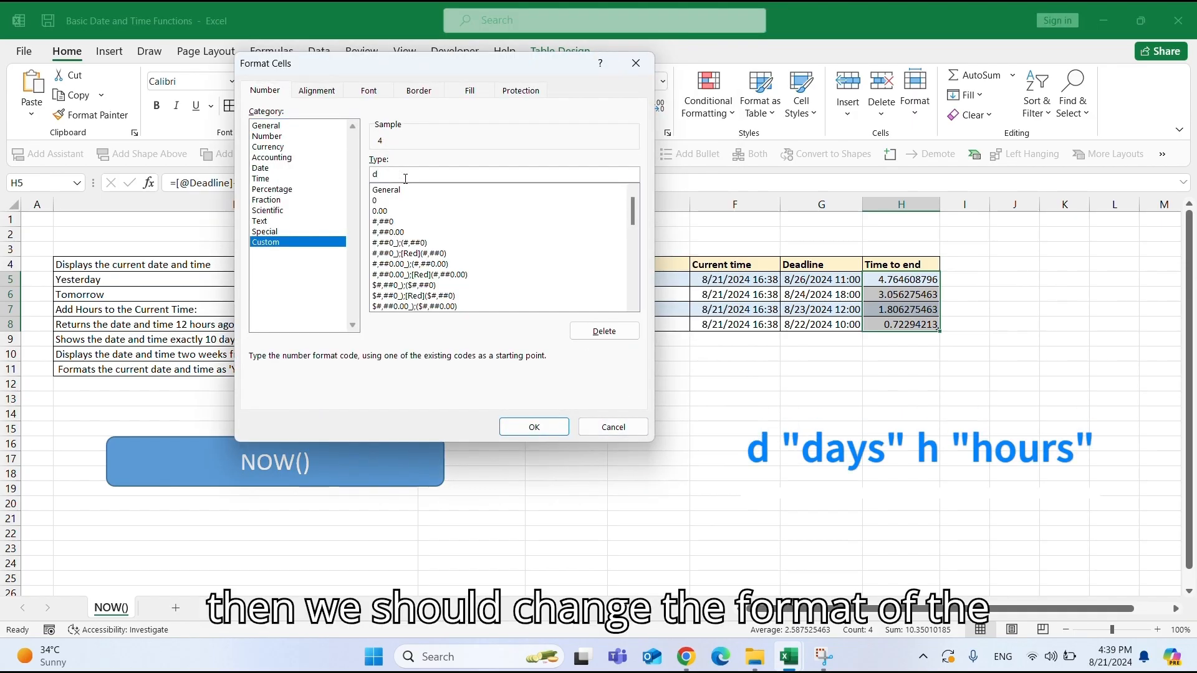
text( "da)
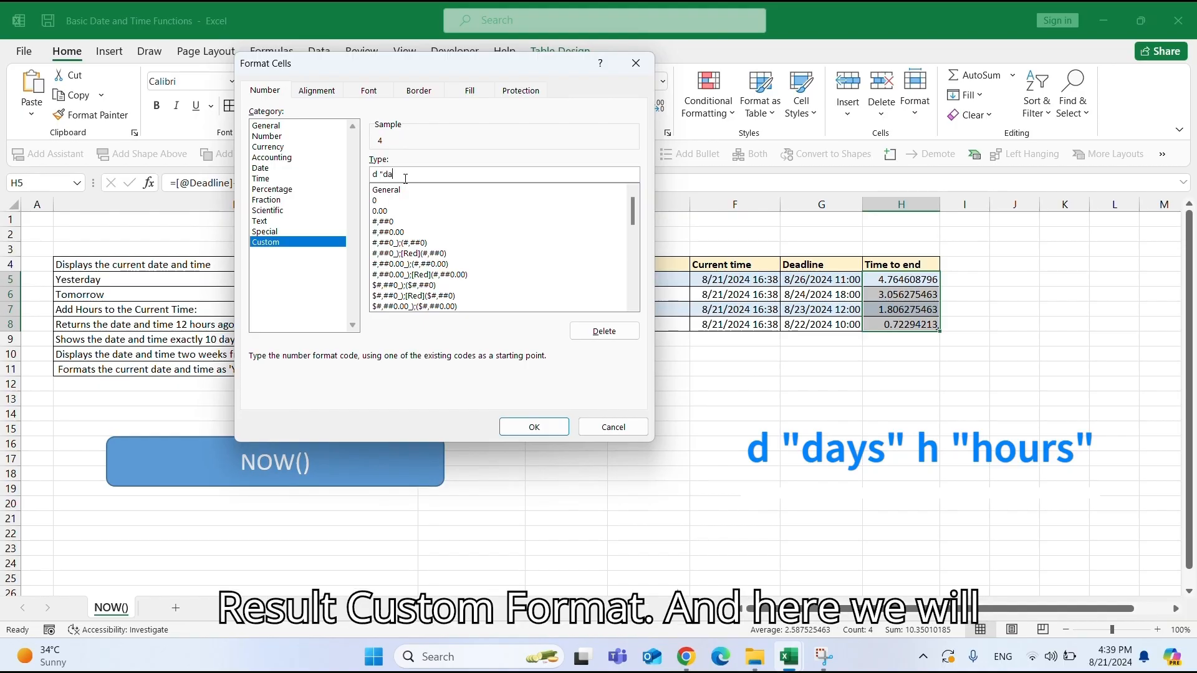
text(ys")
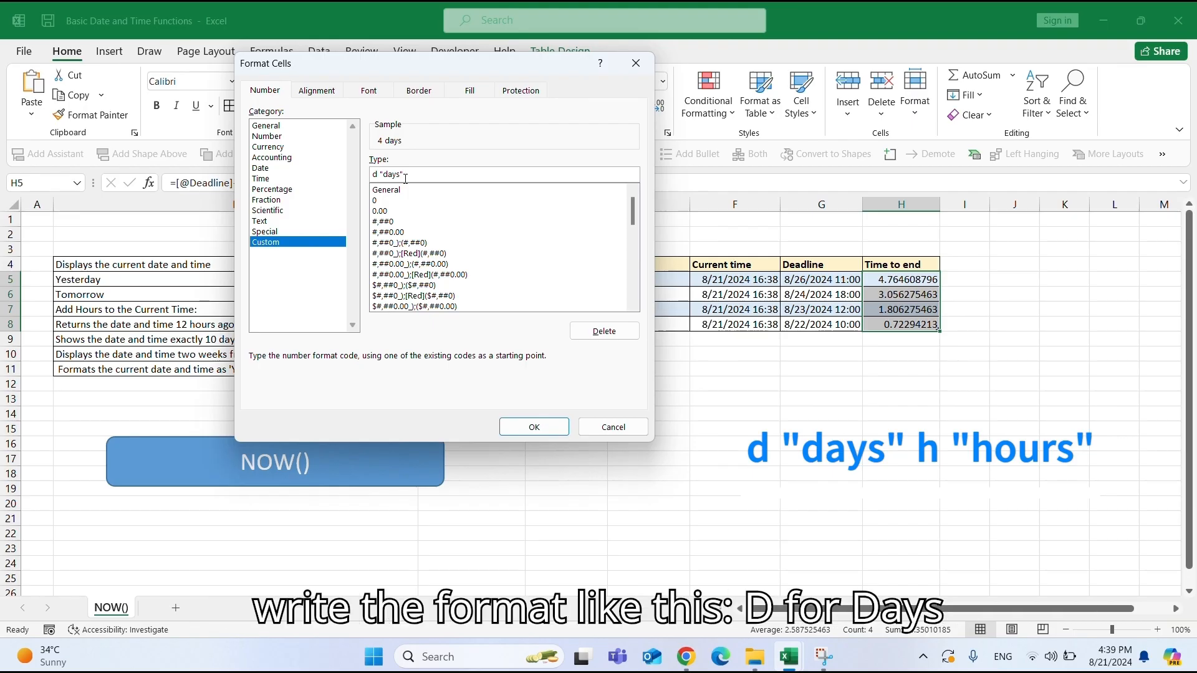
text( h)
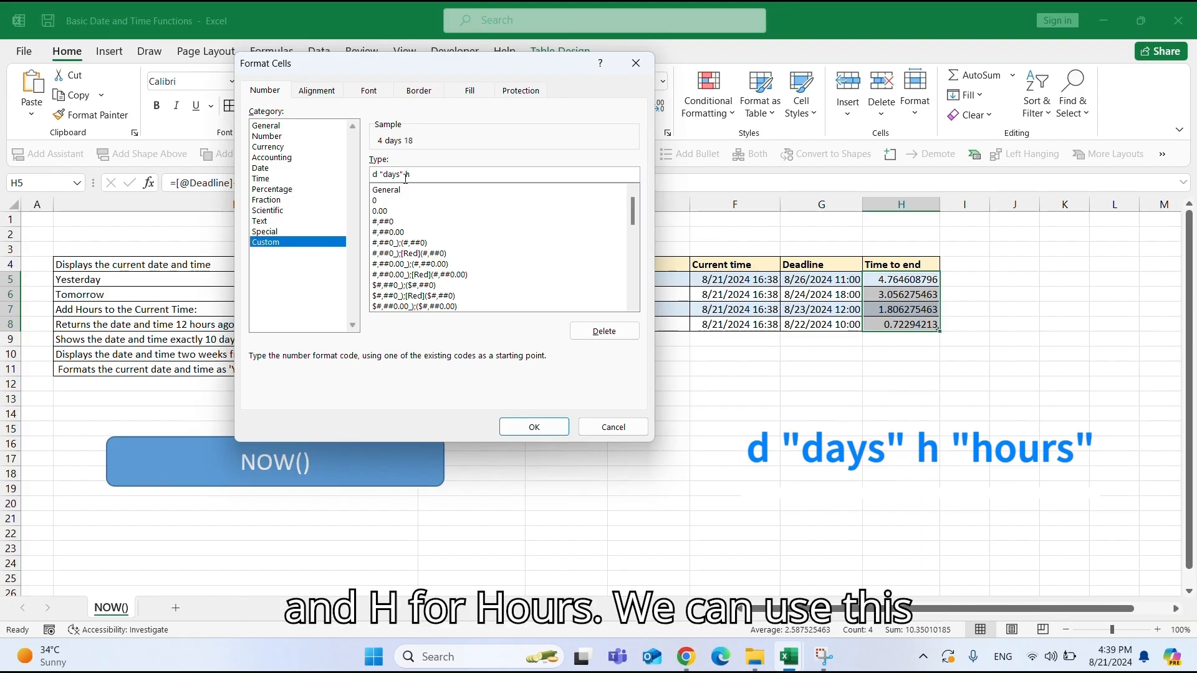
text( ")
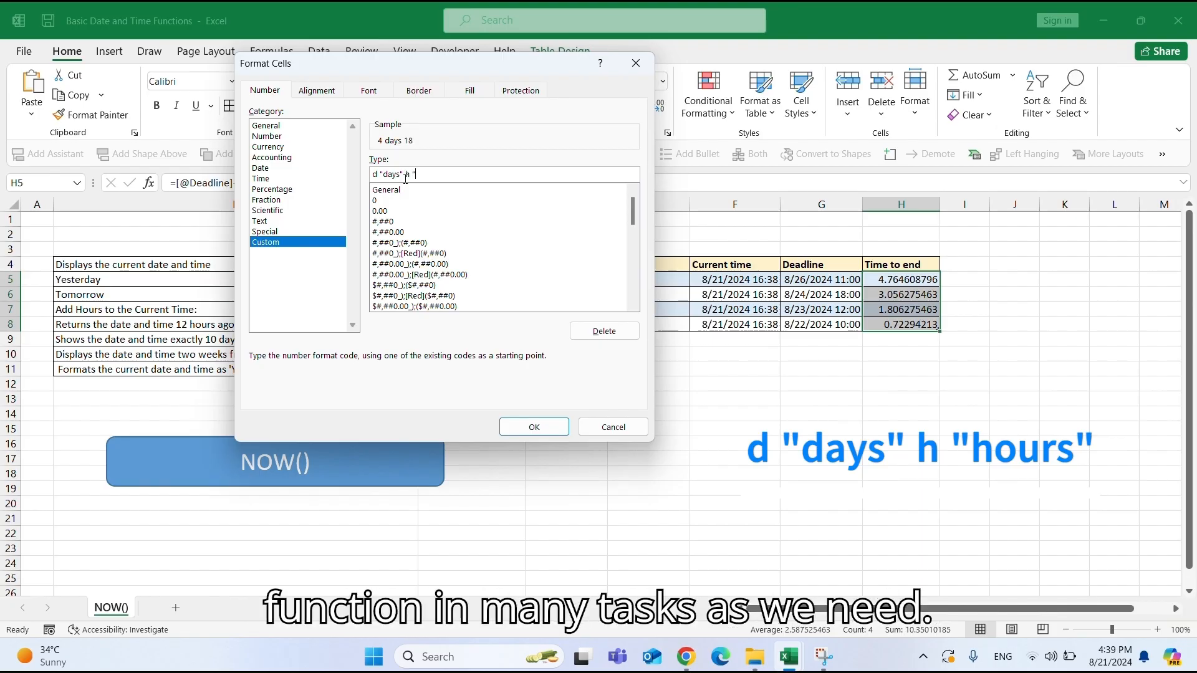
text(hours)
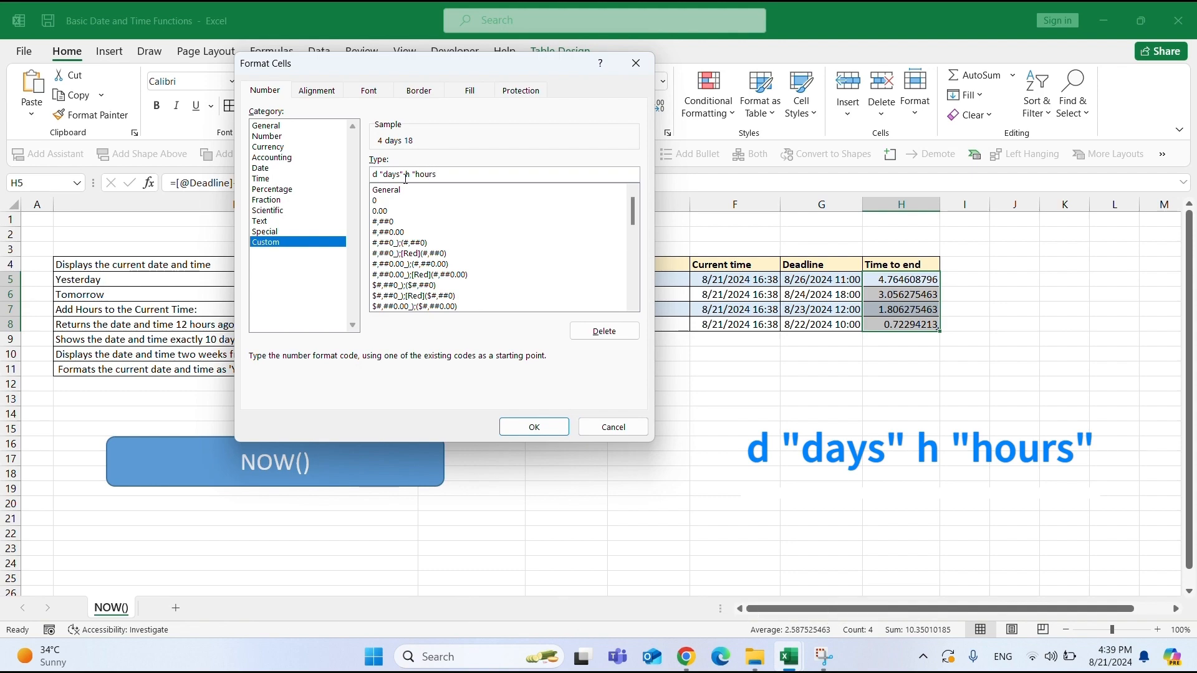
text(")
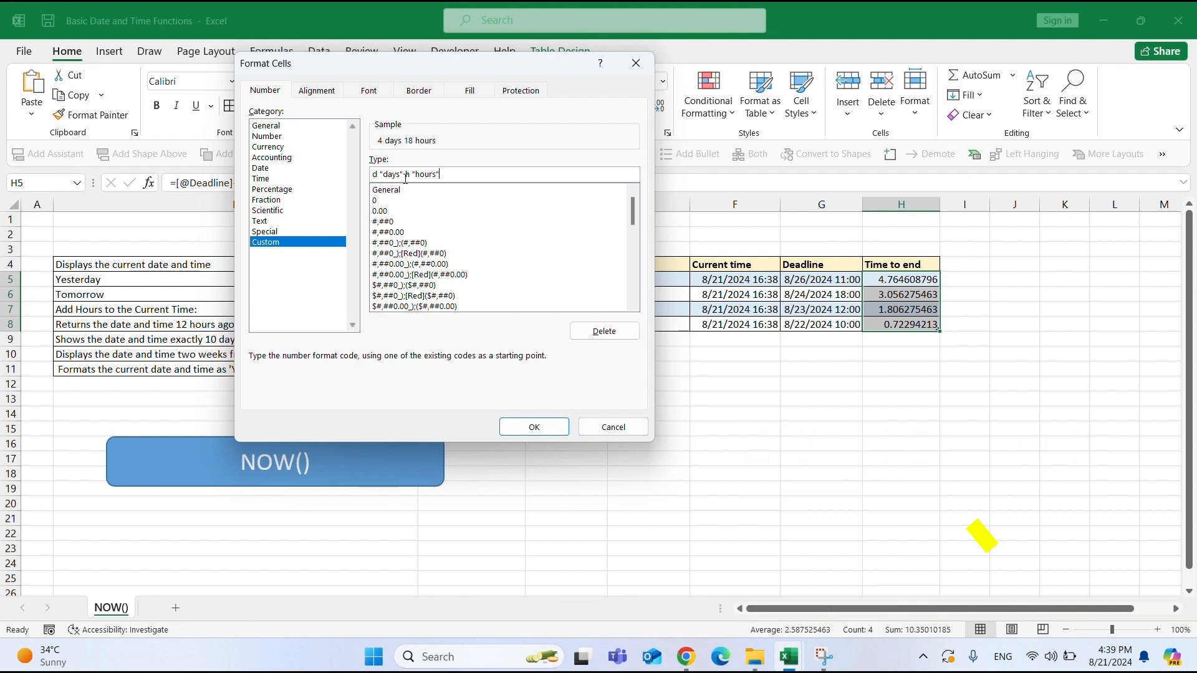
click(535, 427)
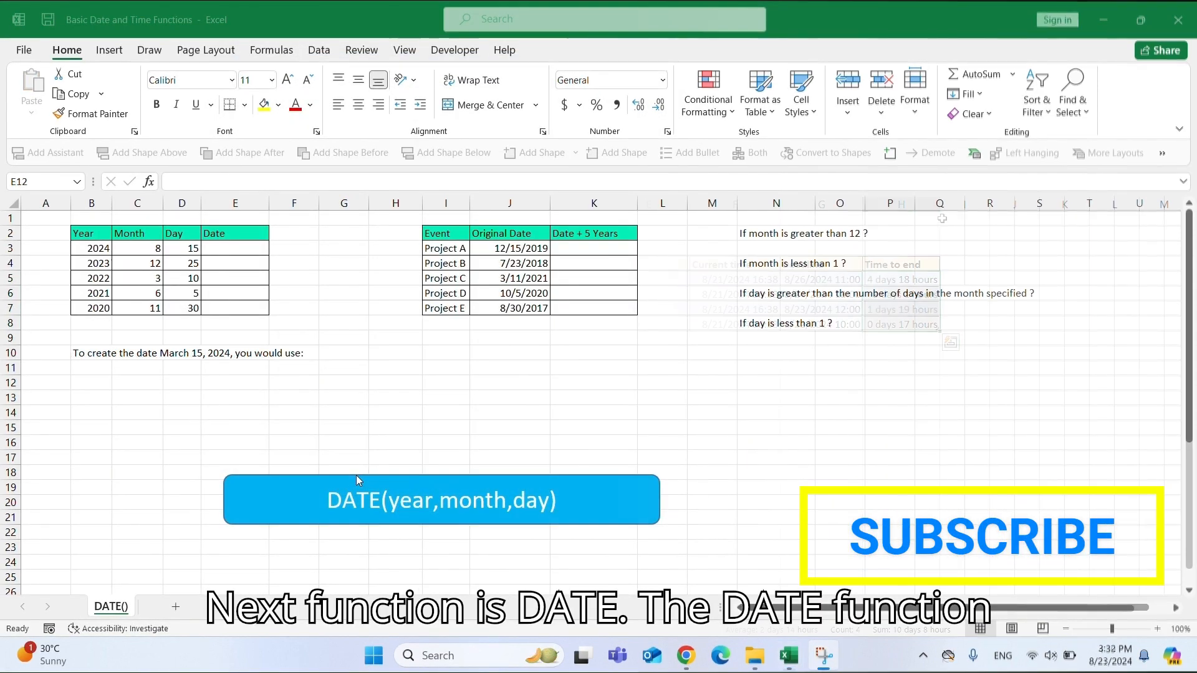
Review the DATE() sheet's example tables and notes on invalid months and days.
click(373, 475)
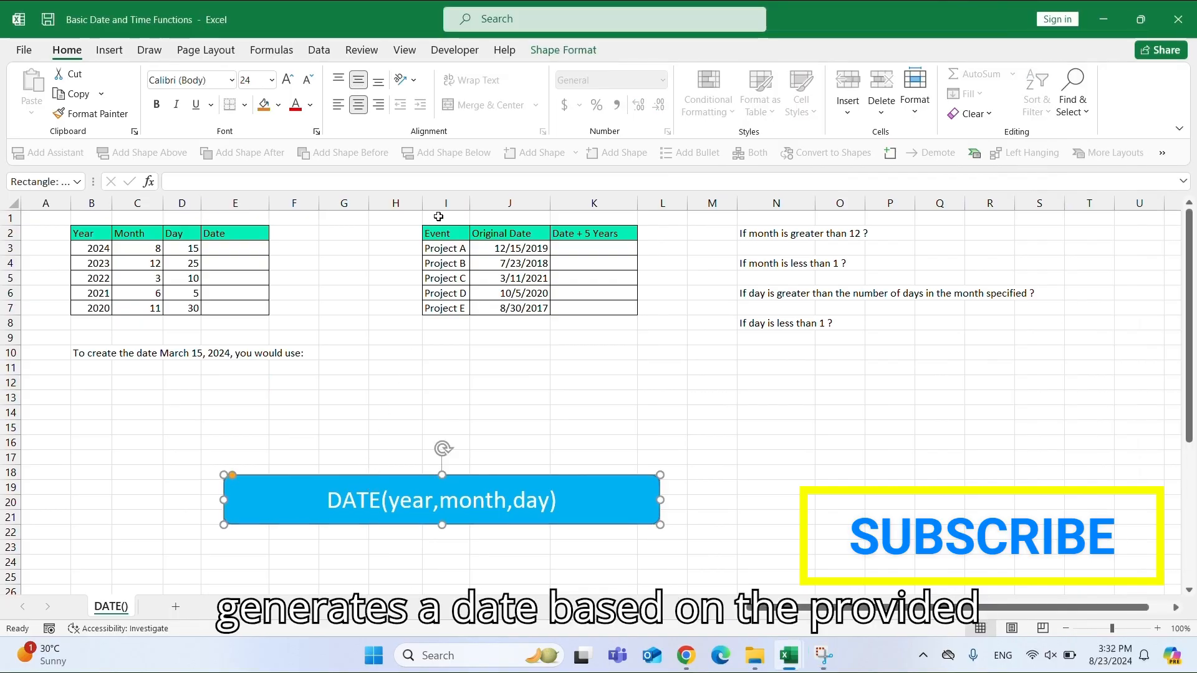
click(88, 230)
drag(88, 230, 235, 323)
drag(426, 230, 599, 308)
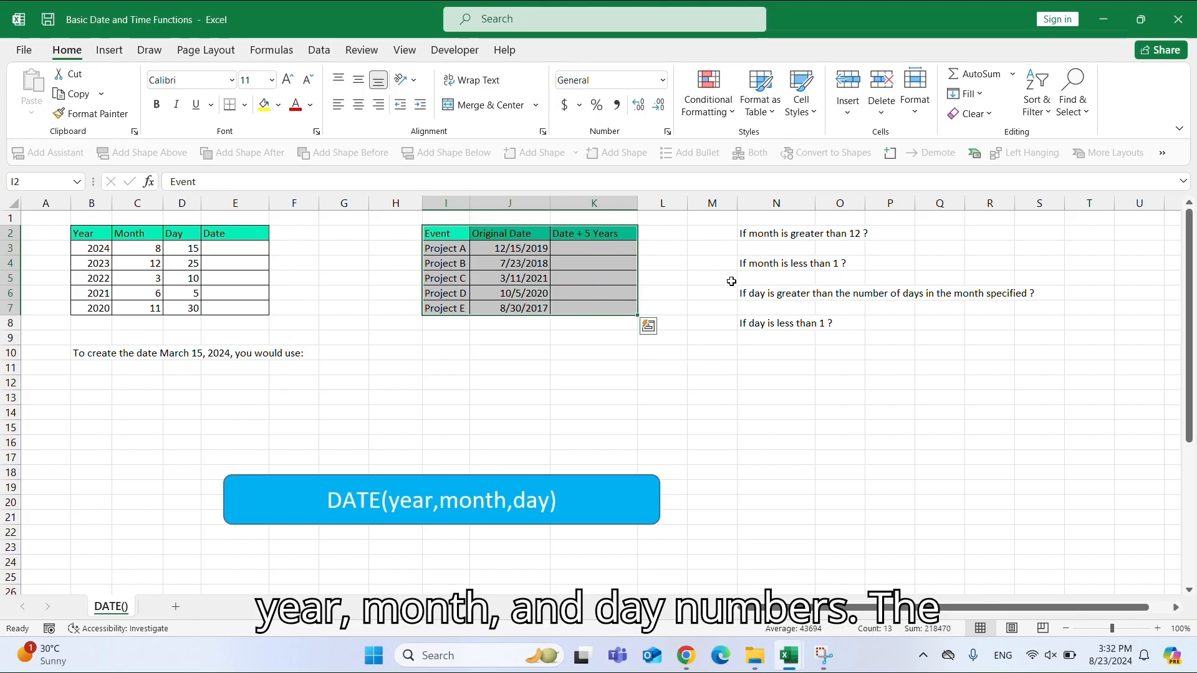
drag(764, 232, 783, 339)
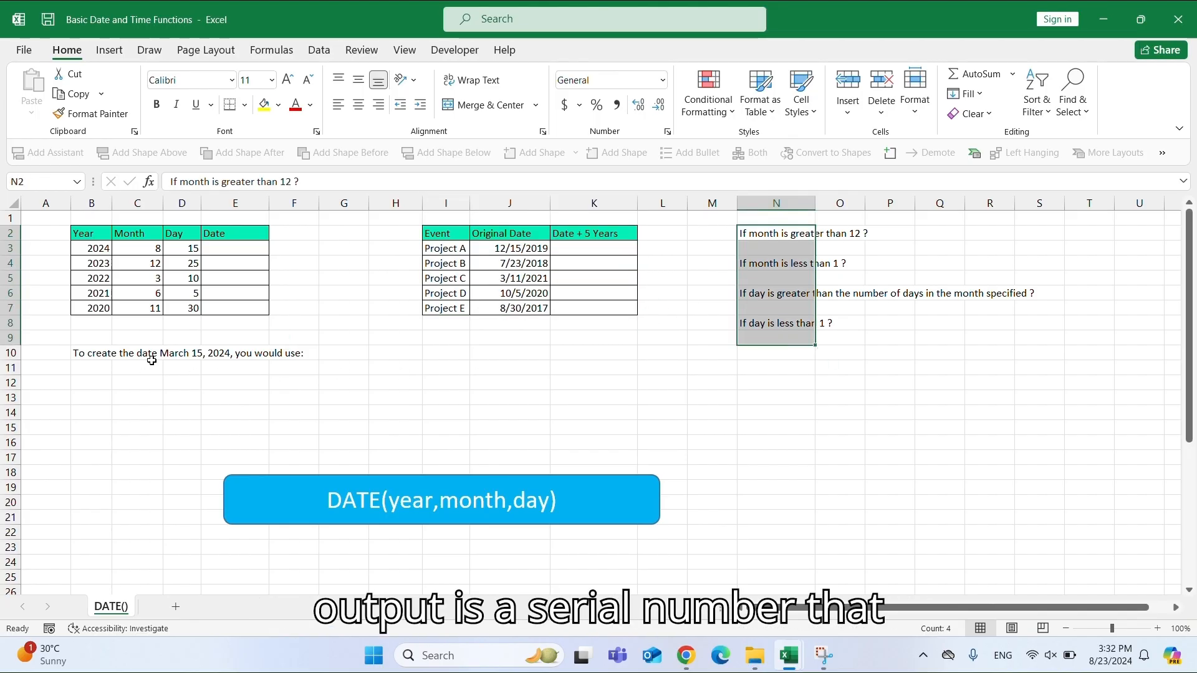
click(86, 353)
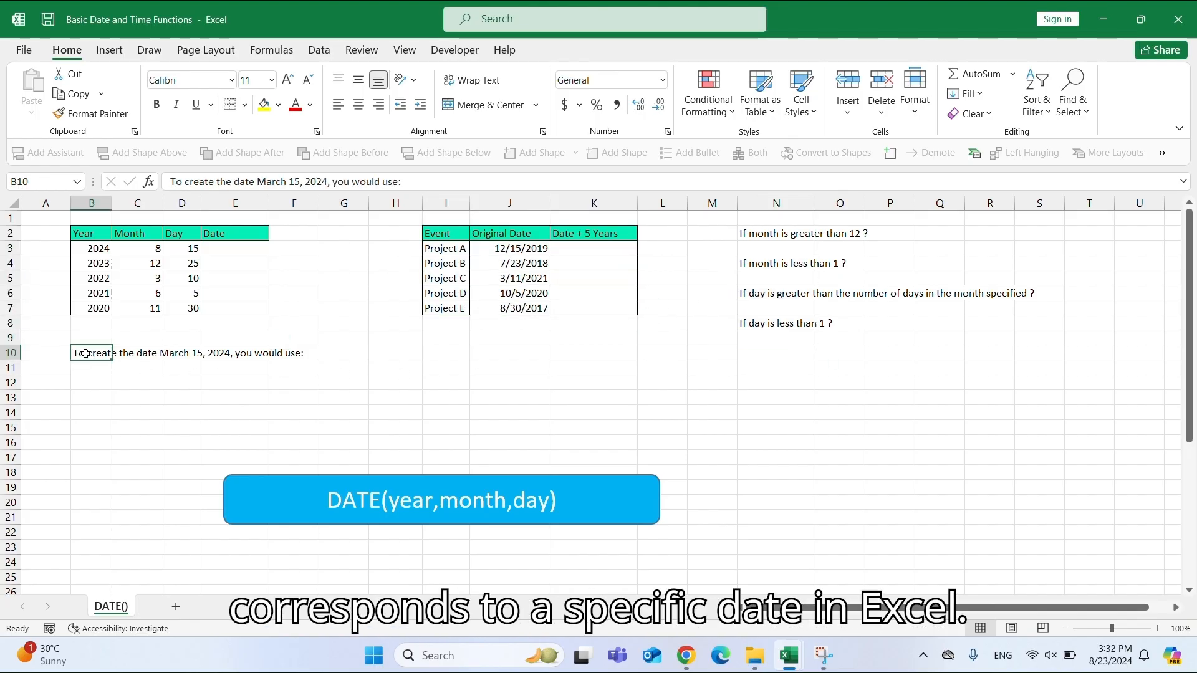
click(254, 374)
Enter =DATE(2024,3,15) in cell E12 to build the date March 15, 2024.
click(244, 389)
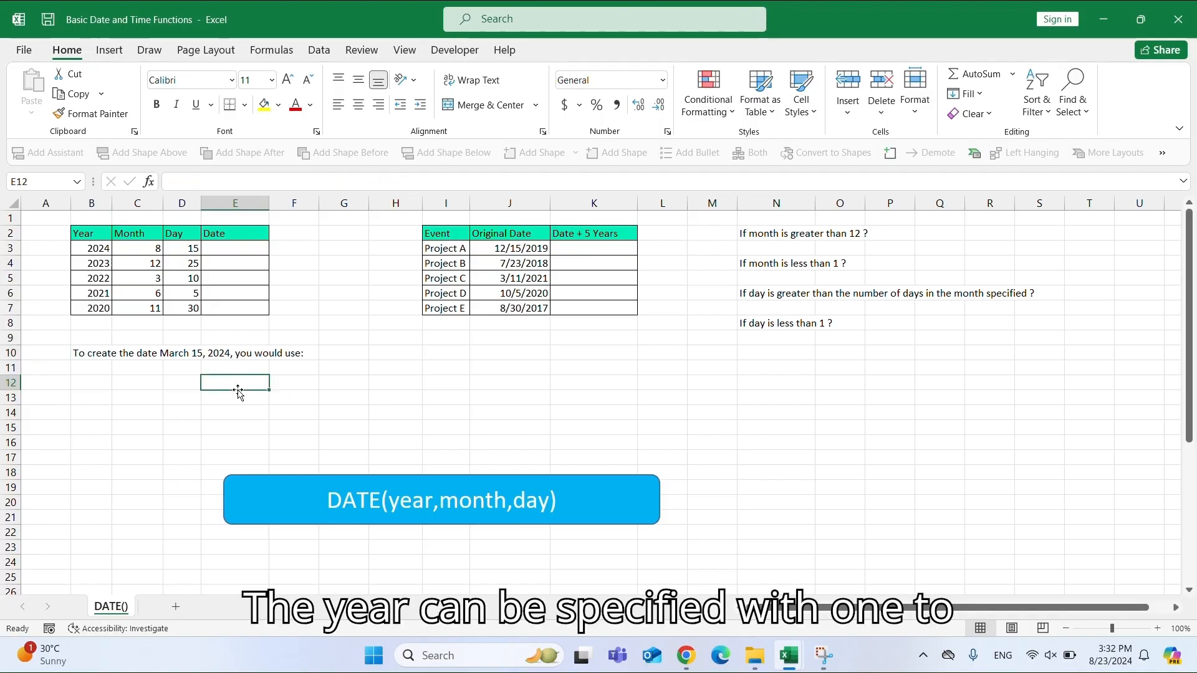
text(=DATE()
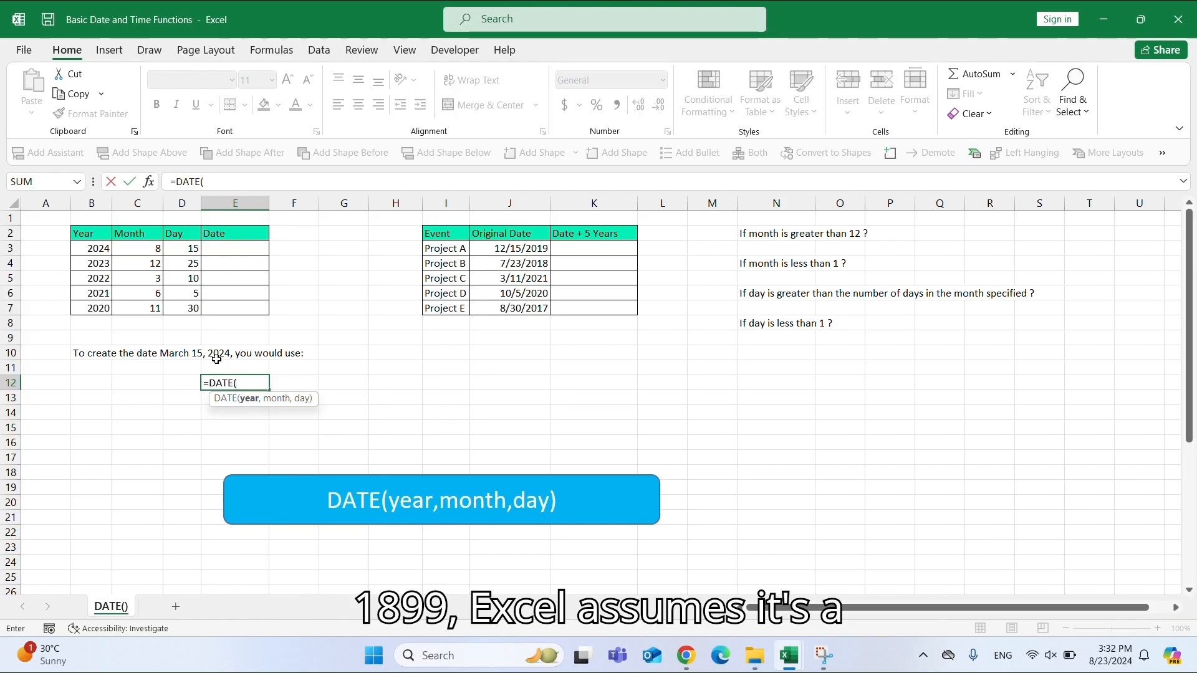
text(202)
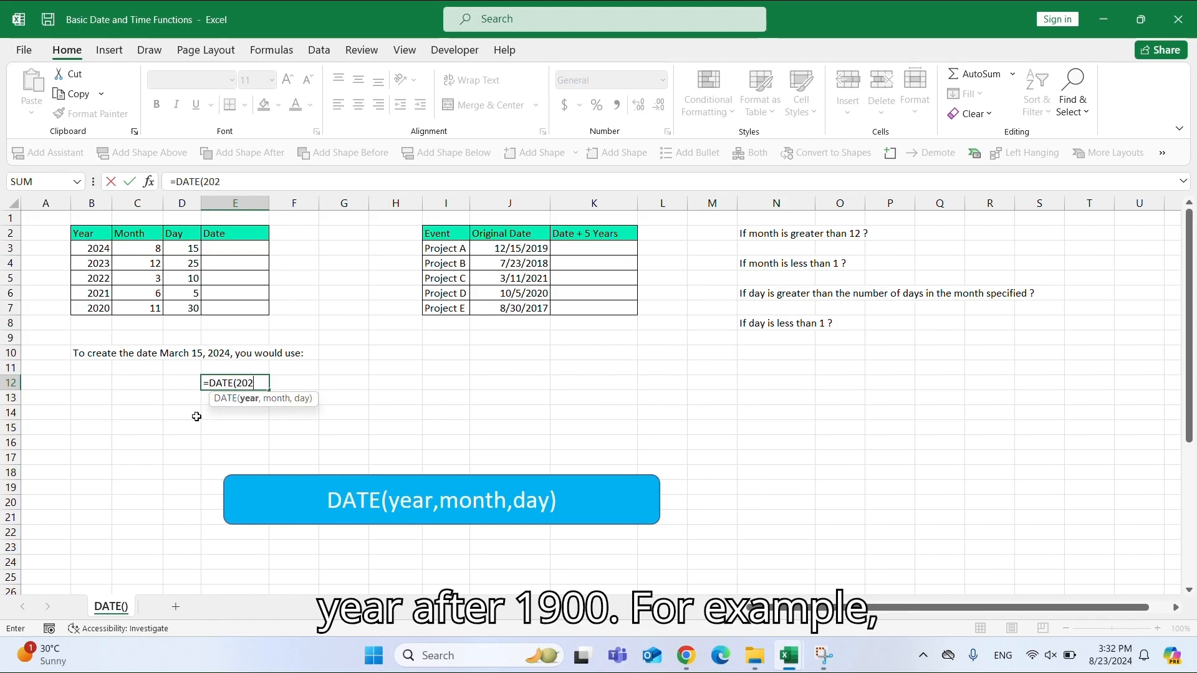
text(4,3)
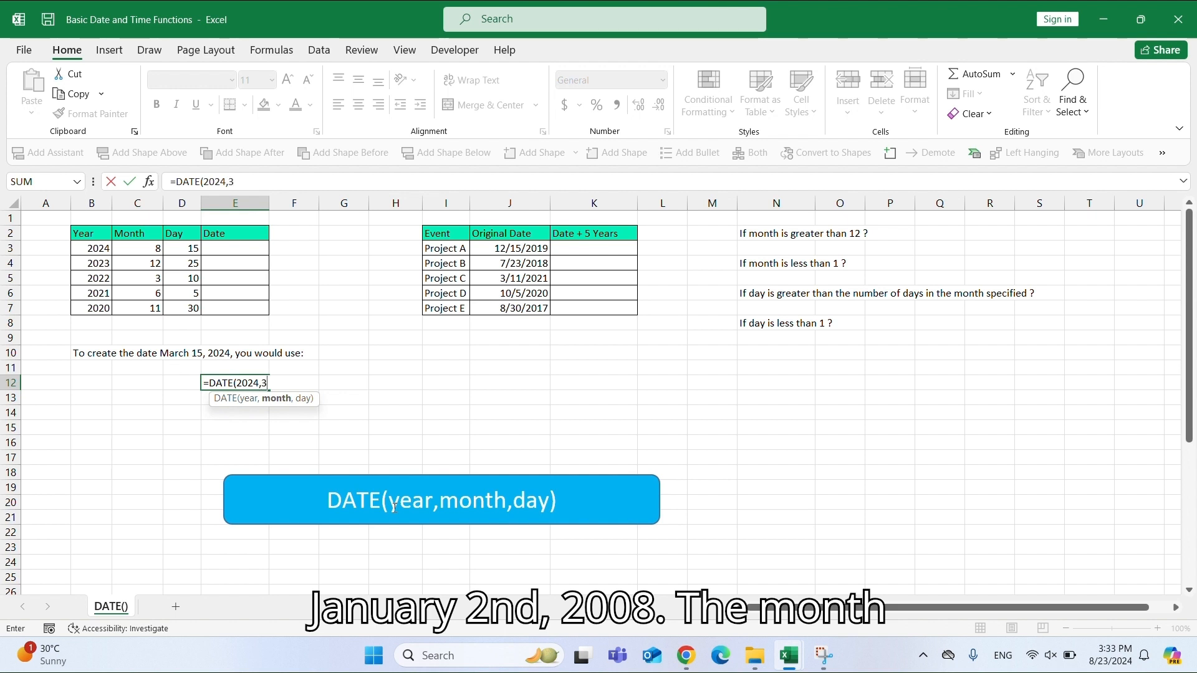
text(,)
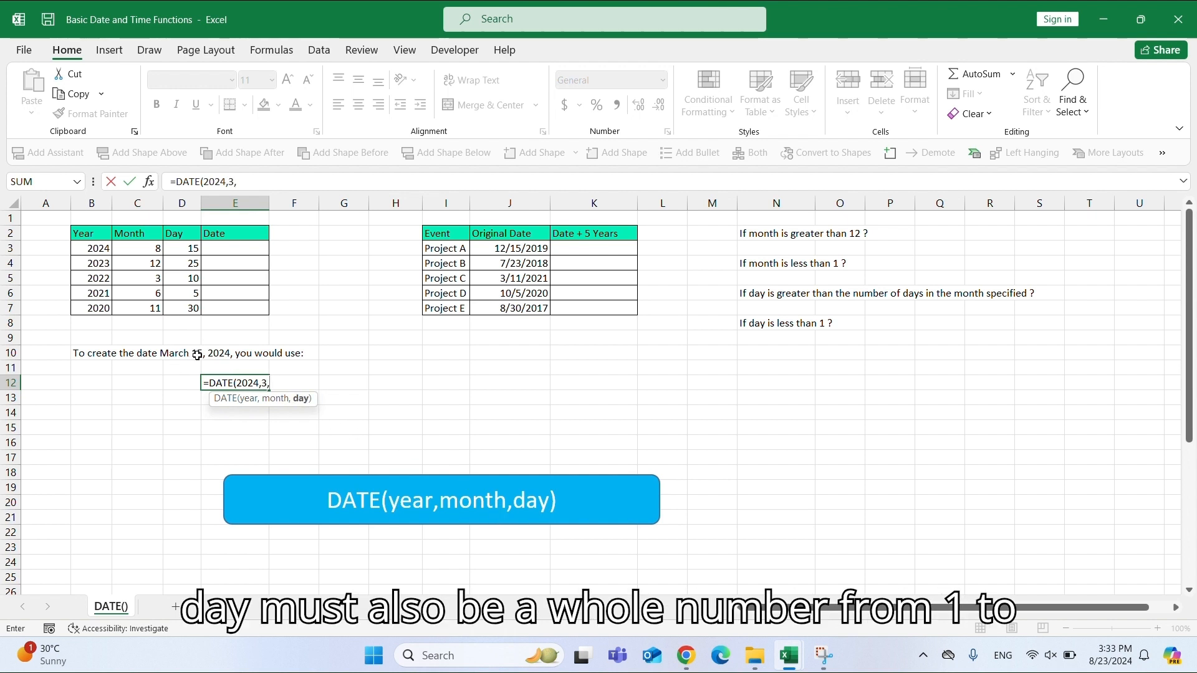
text(15)
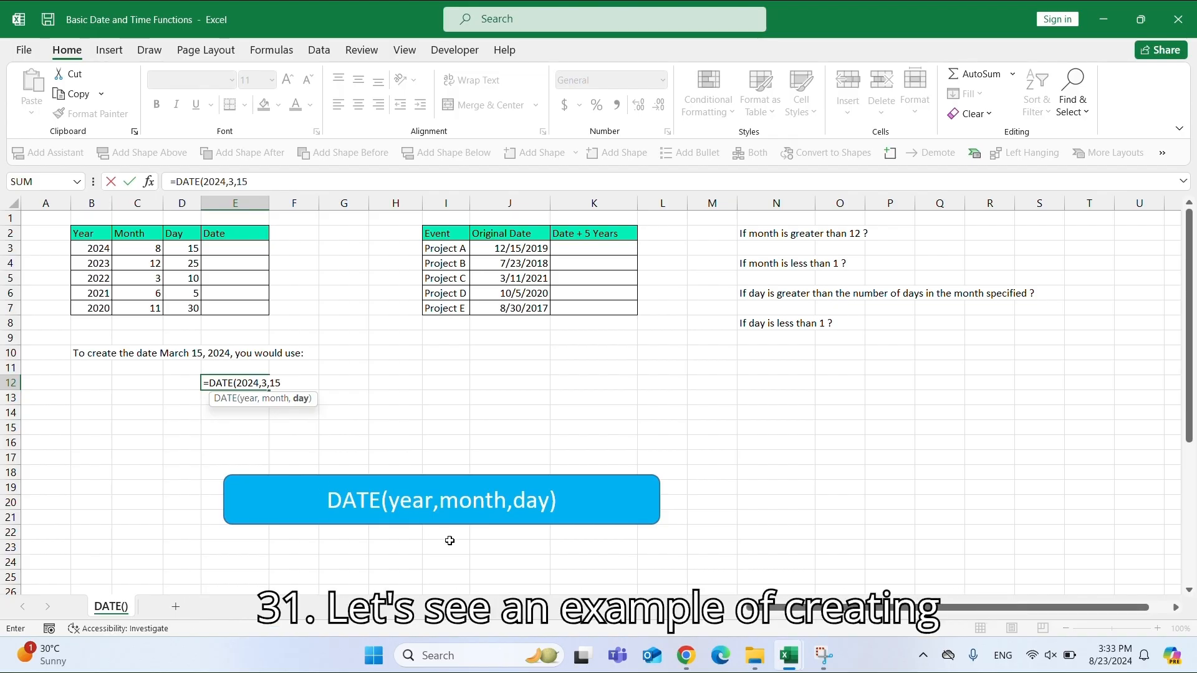
text())
key(Return)
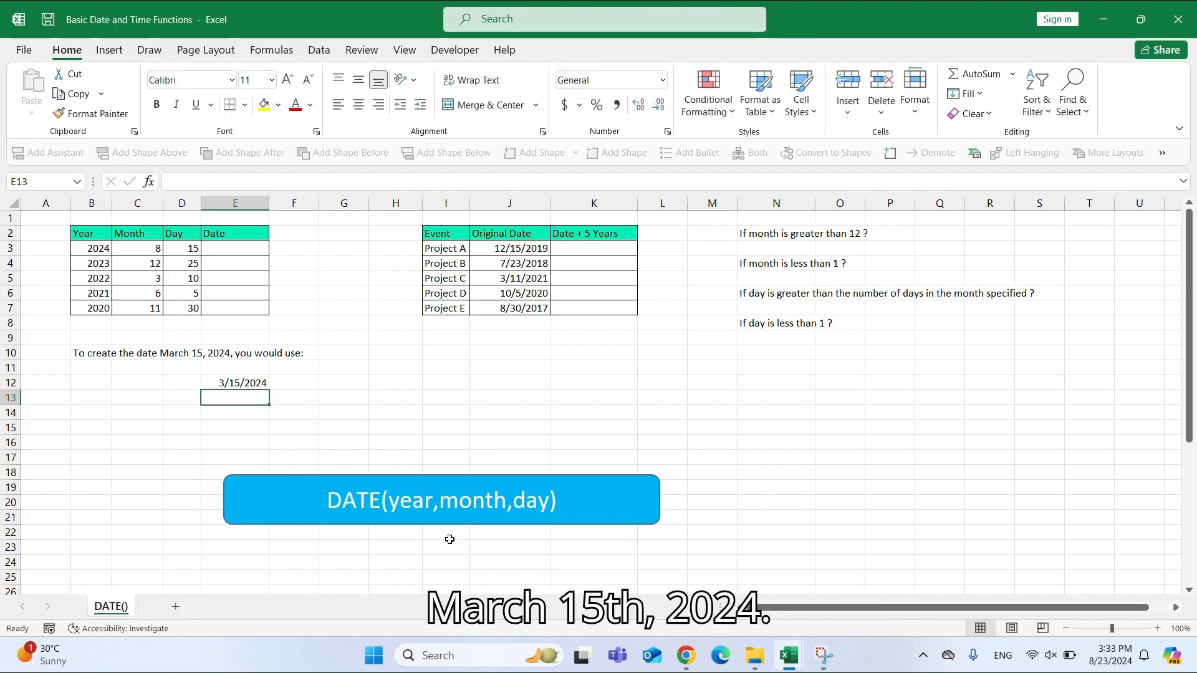
Apply the custom number format mmmm d, yyyy to cell E12 and widen column E to fit the date.
click(238, 384)
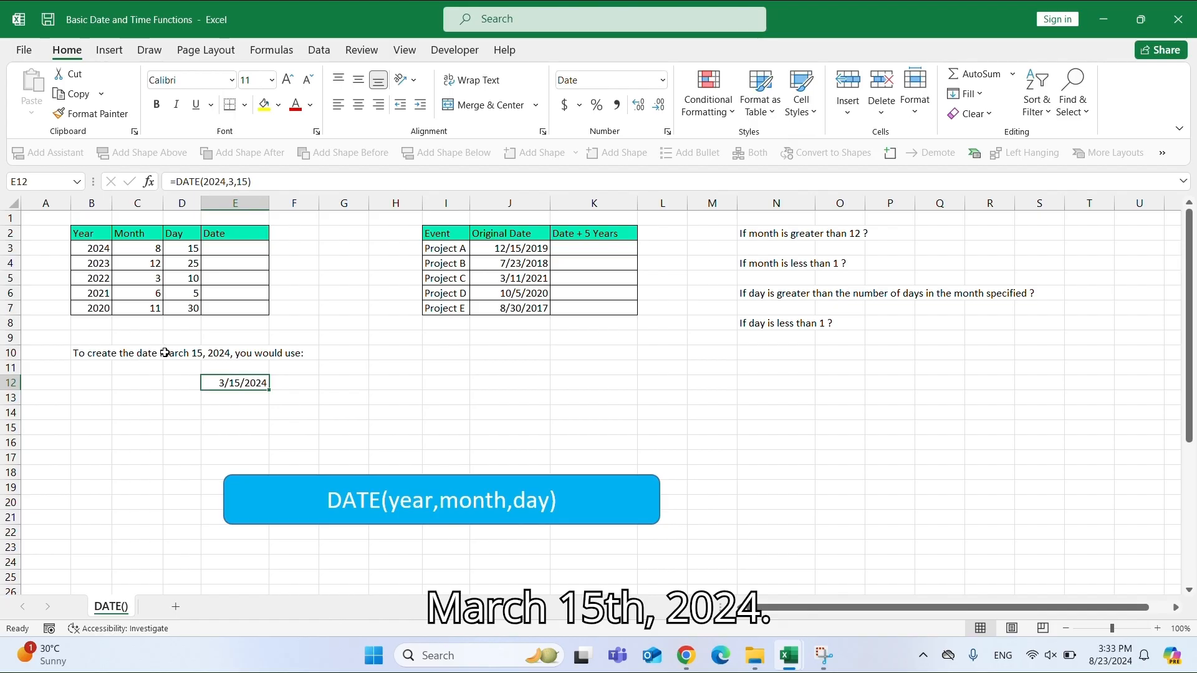
click(94, 350)
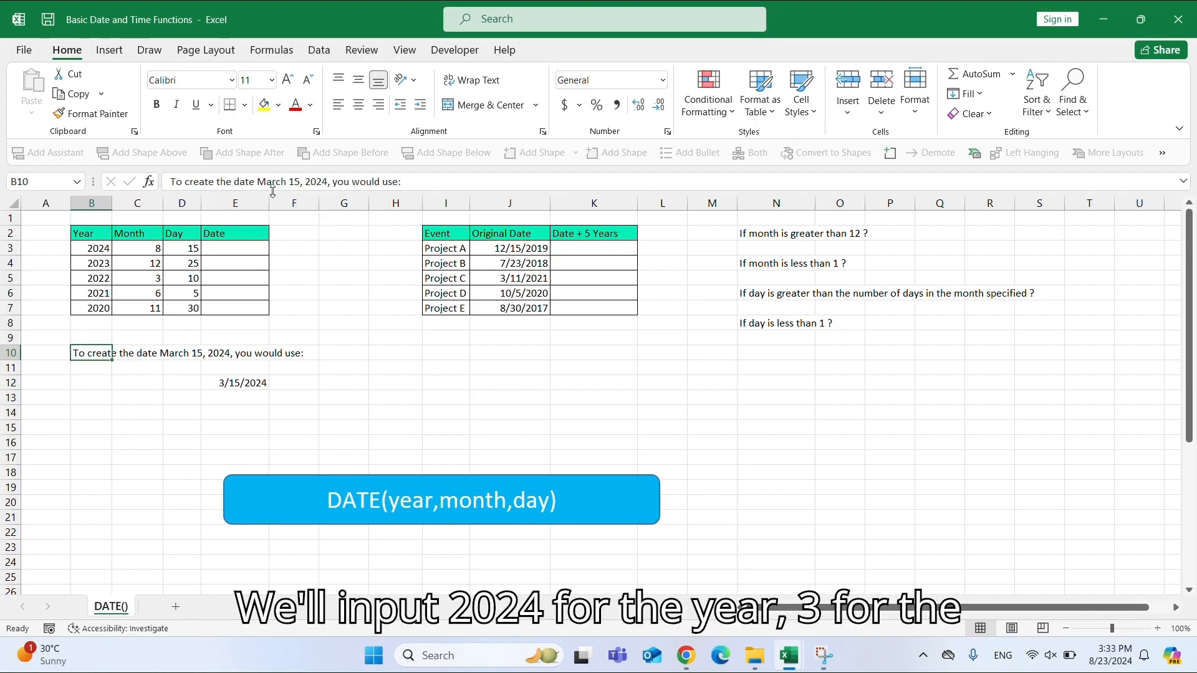
drag(258, 182, 329, 182)
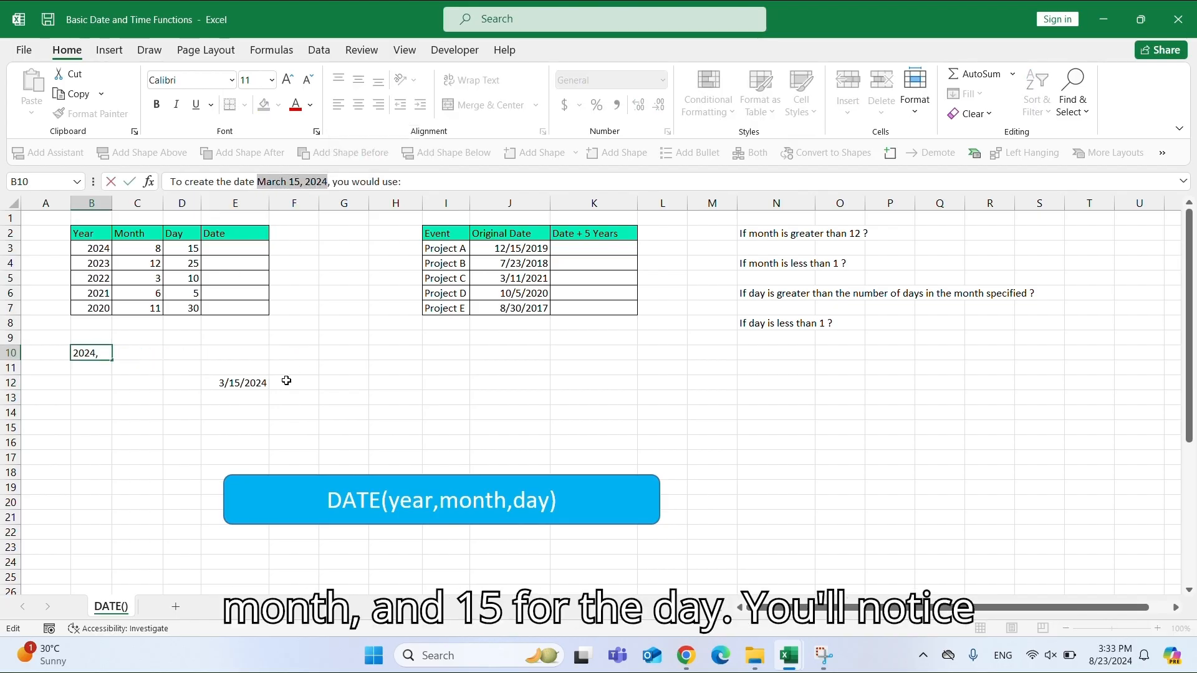
click(253, 384)
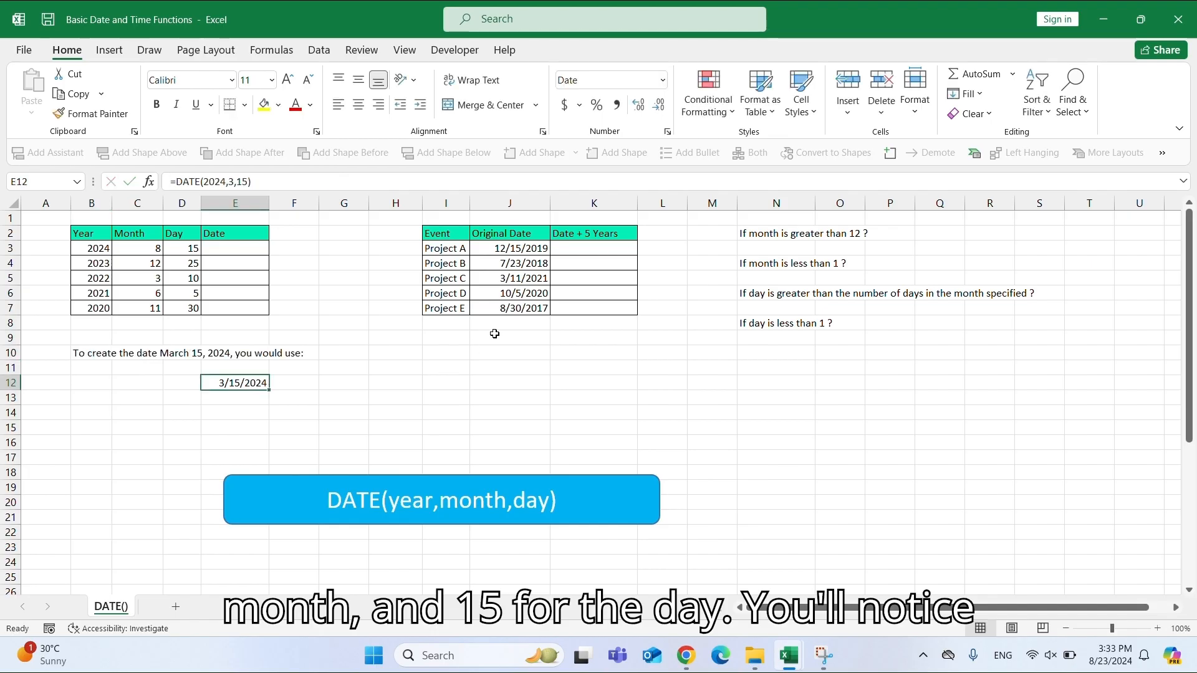
click(662, 81)
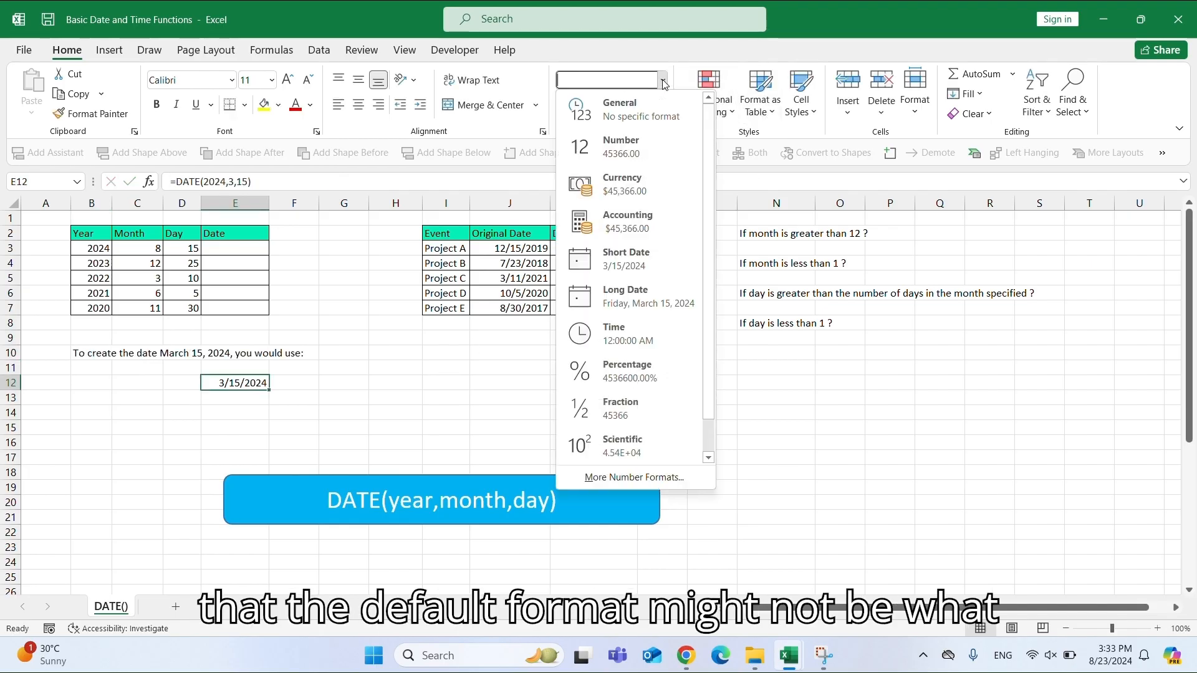
click(627, 476)
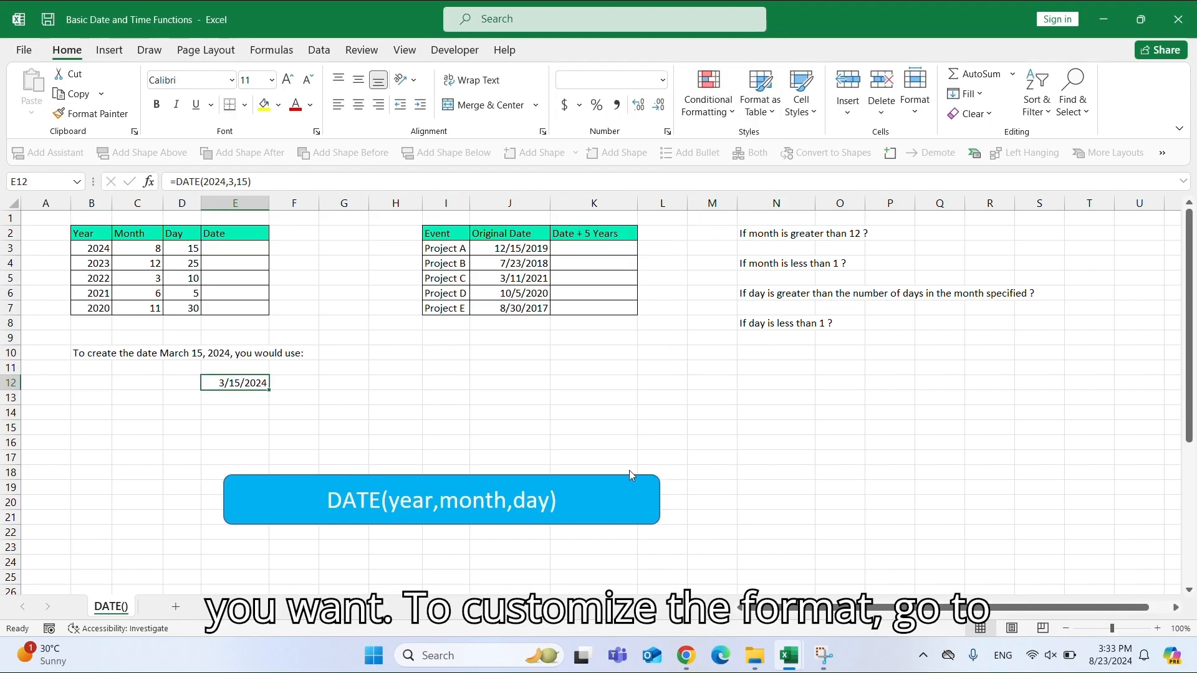
click(593, 248)
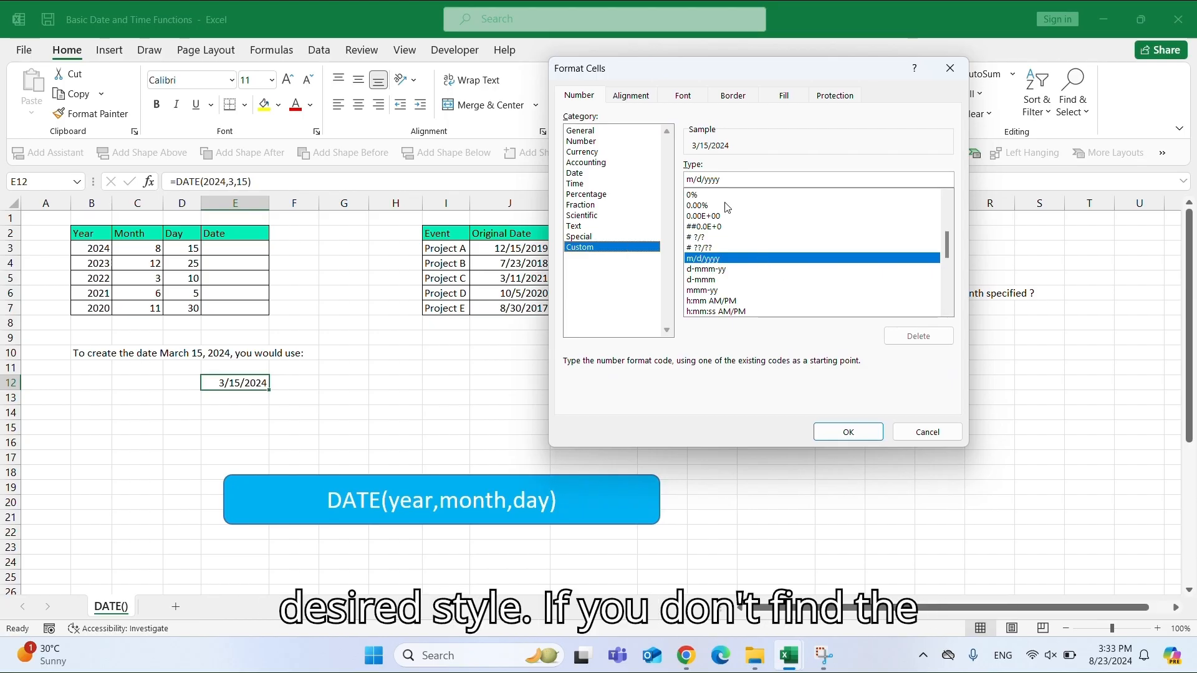
double_click(717, 179)
text(m)
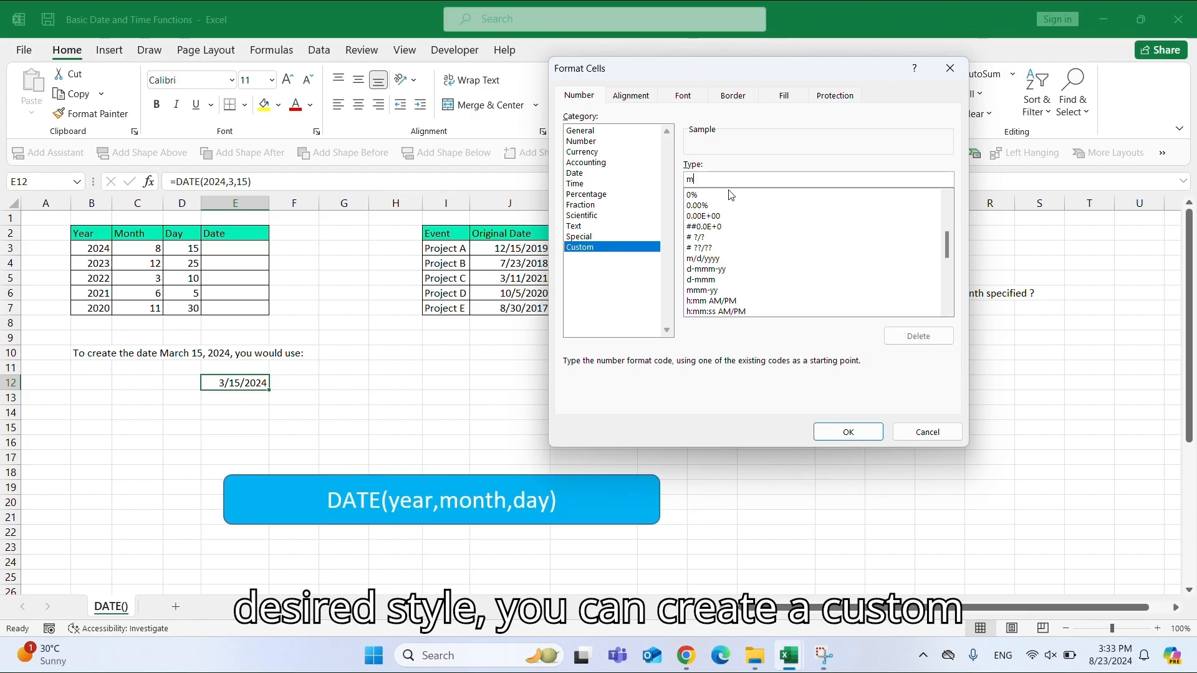
text(mmm)
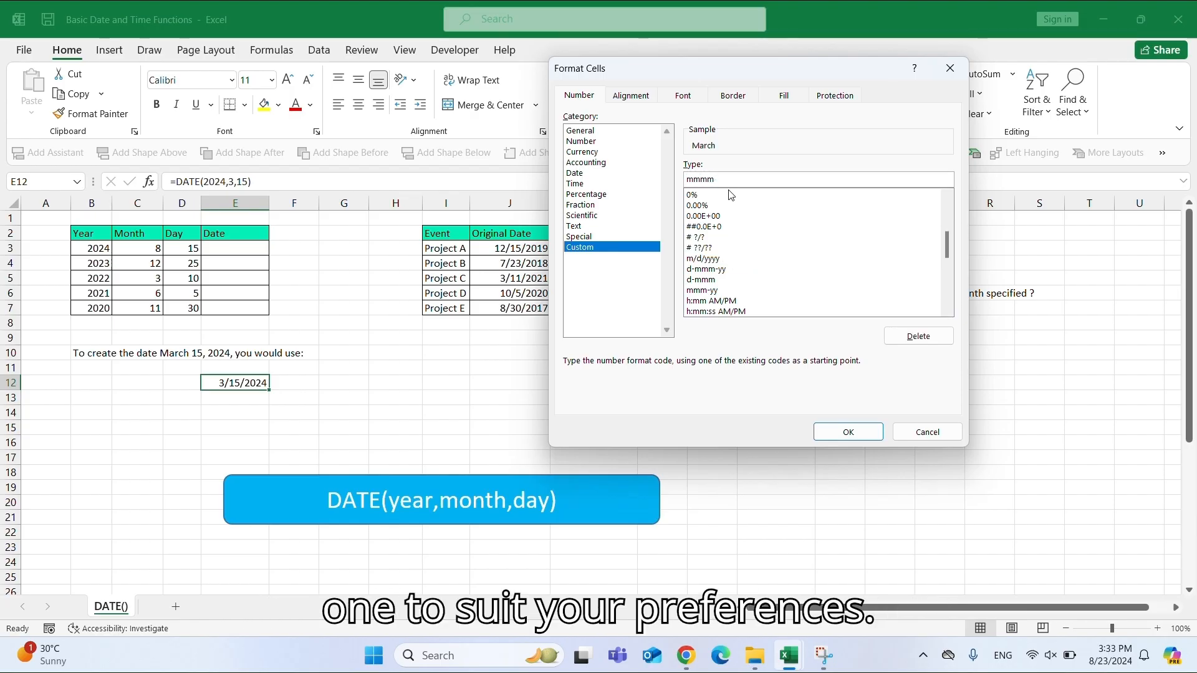
text( d, yyyy)
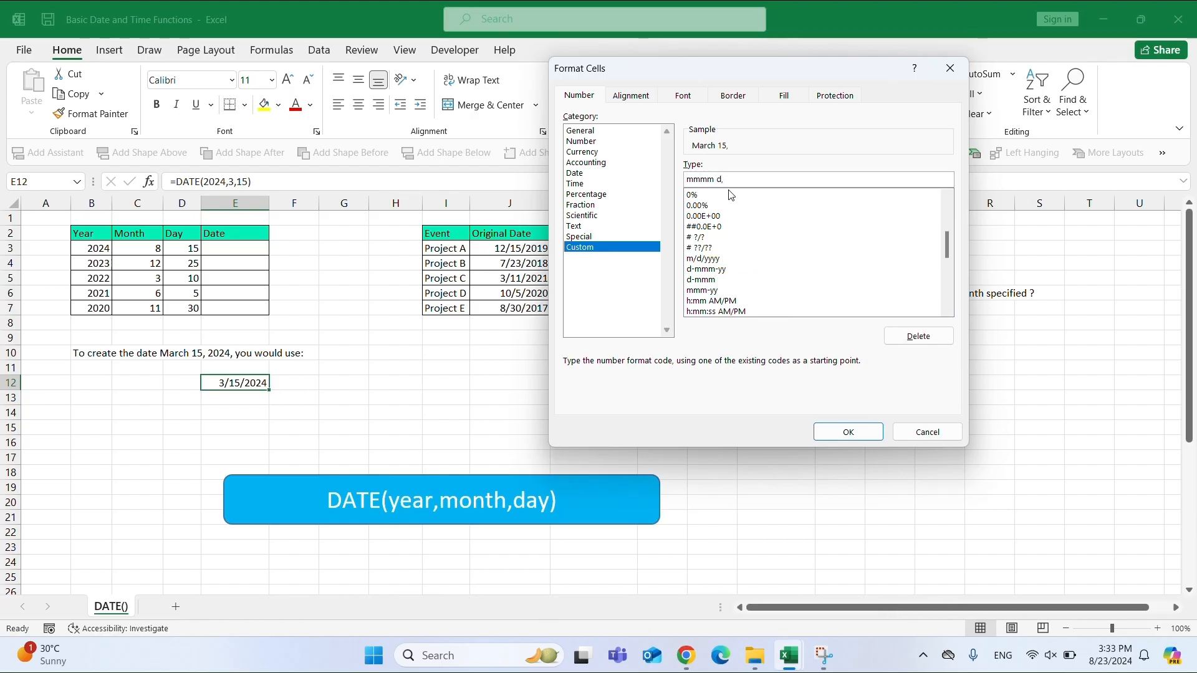
click(859, 432)
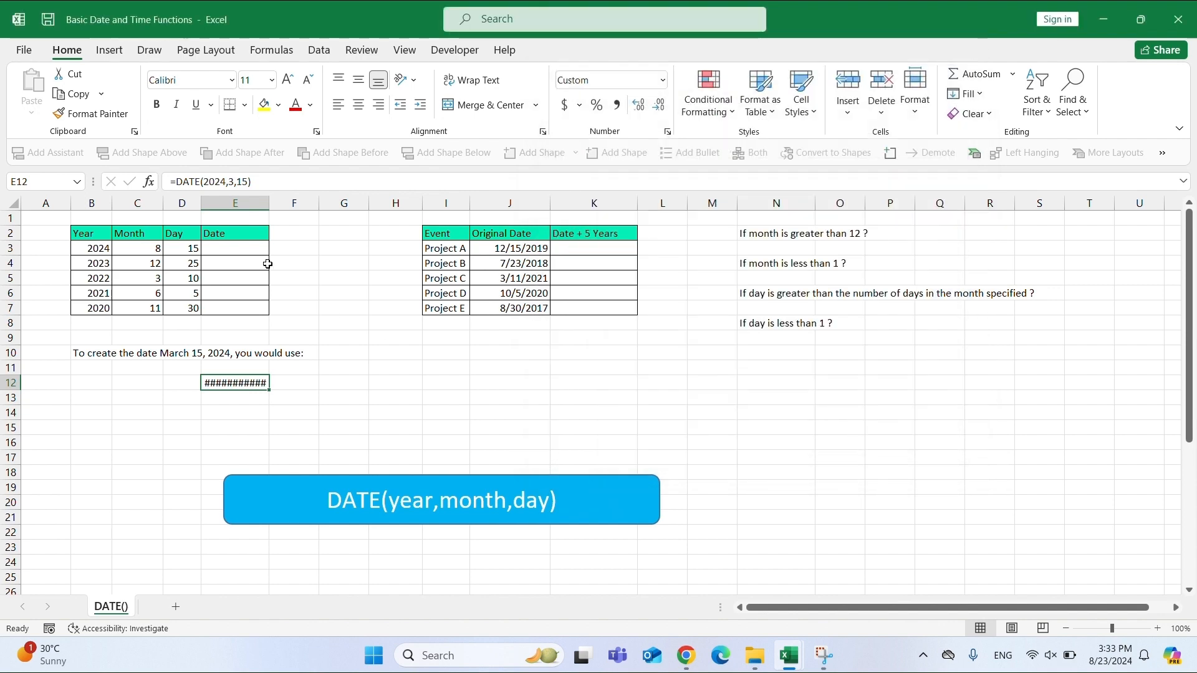
double_click(270, 202)
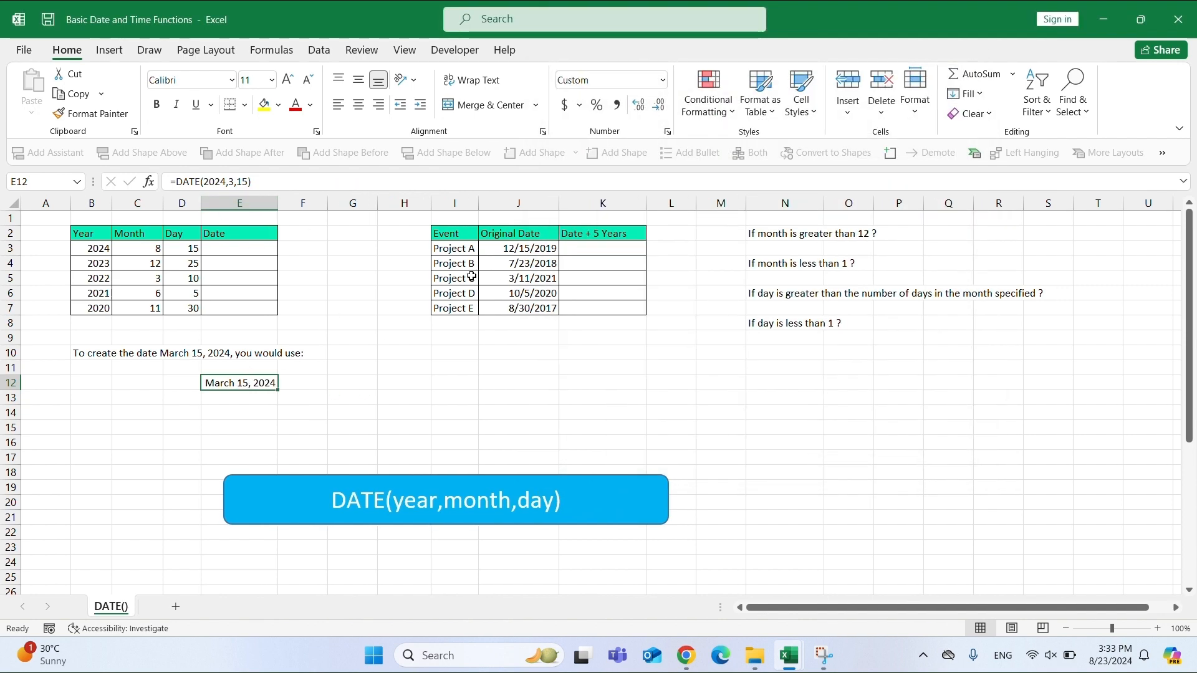
Enter =DATE(B3,C3,D3) in E3 and fill it down through E7 to build dates from the Year, Month and Day columns.
click(240, 248)
text(=)
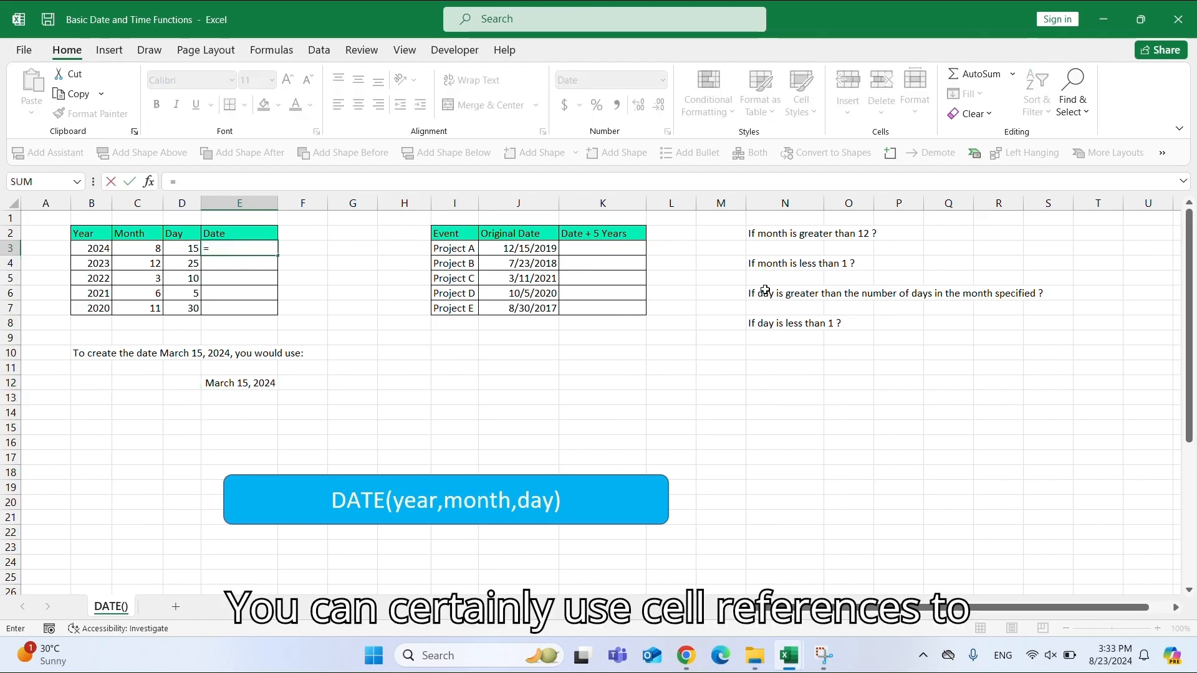
text(DATE()
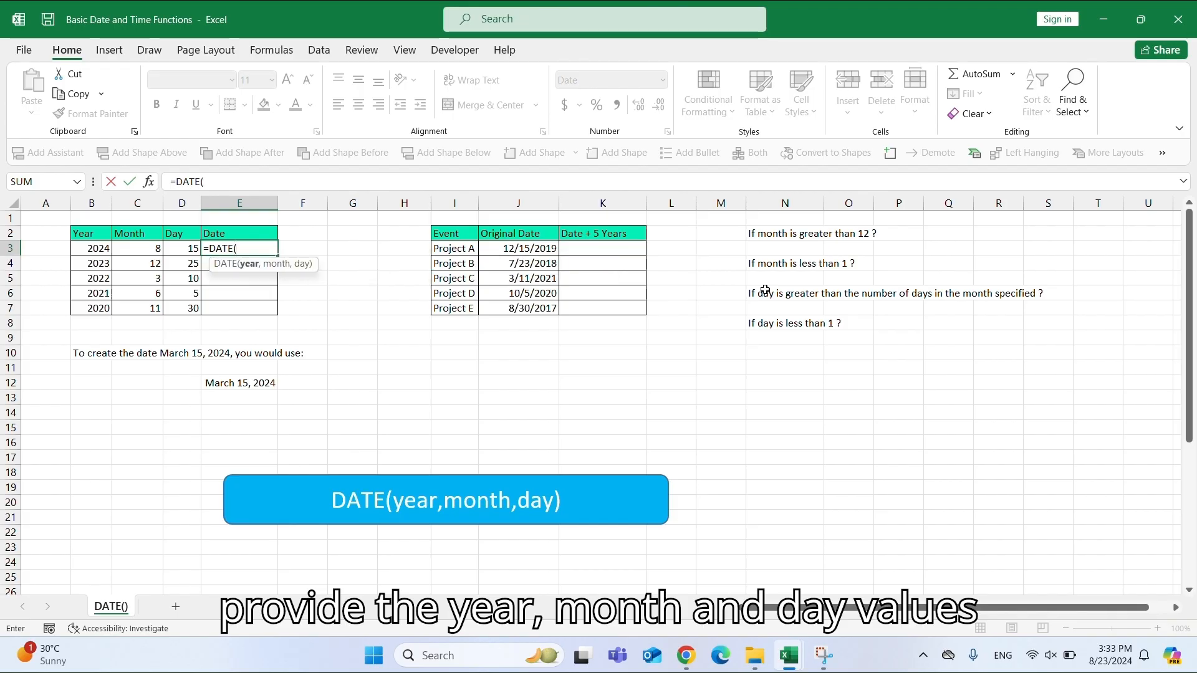
text(B3,)
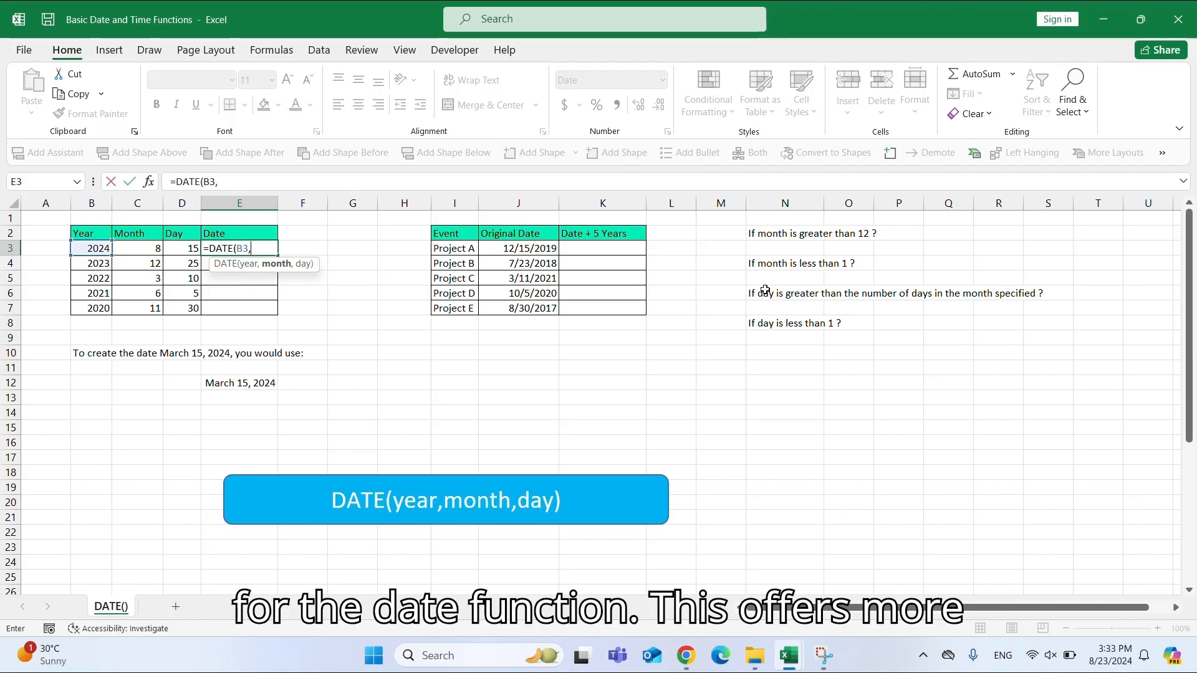
text(C3,)
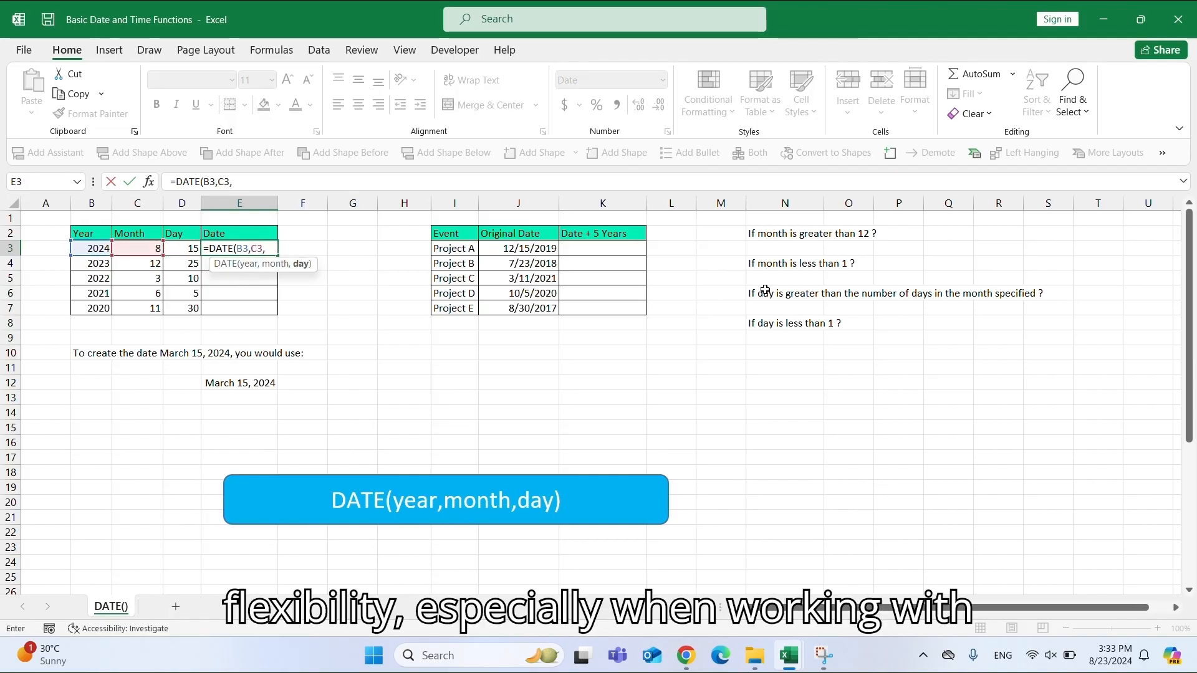
key(Left)
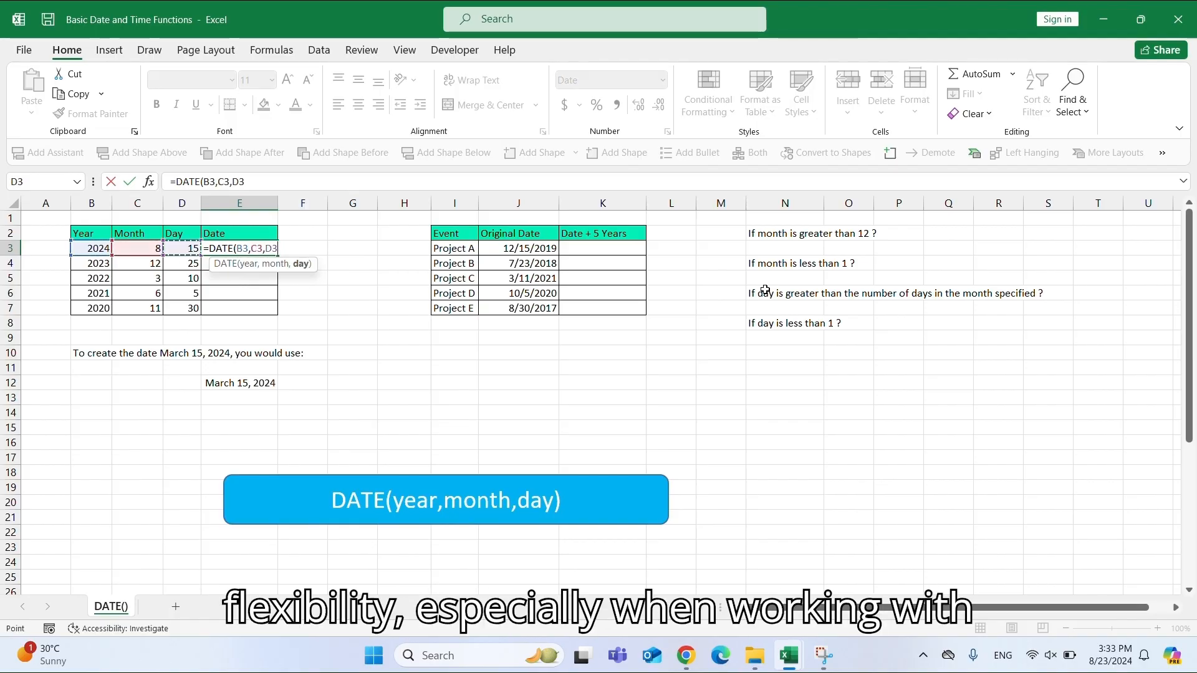
text())
key(Return)
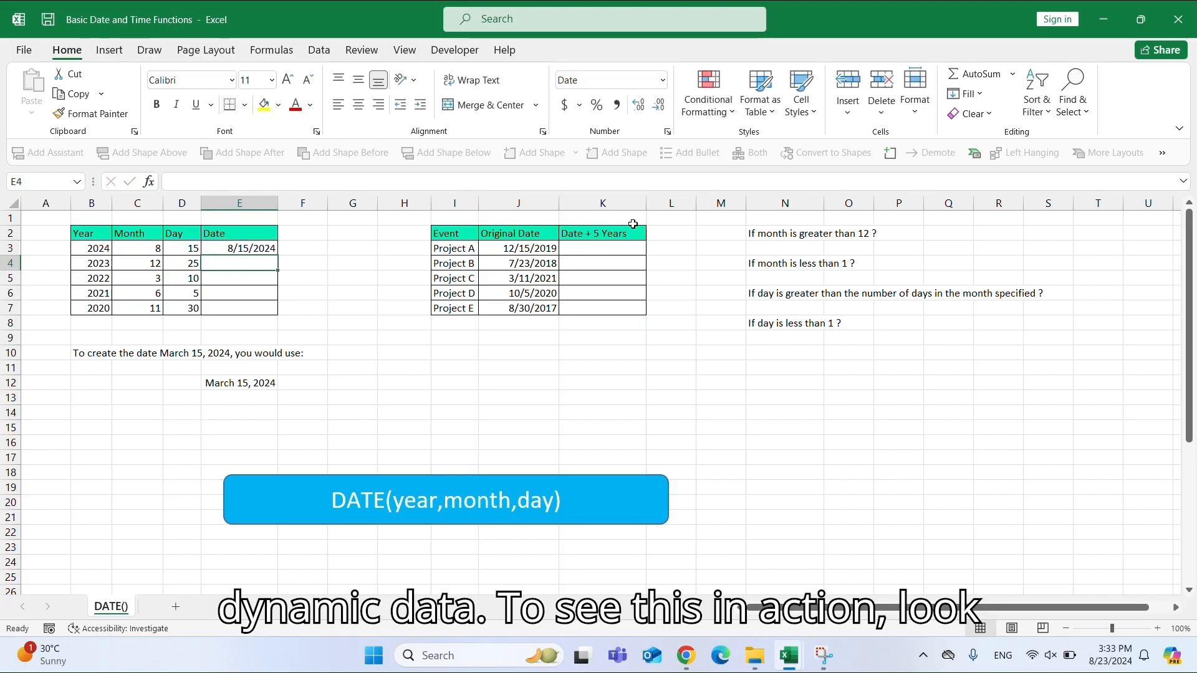
click(270, 246)
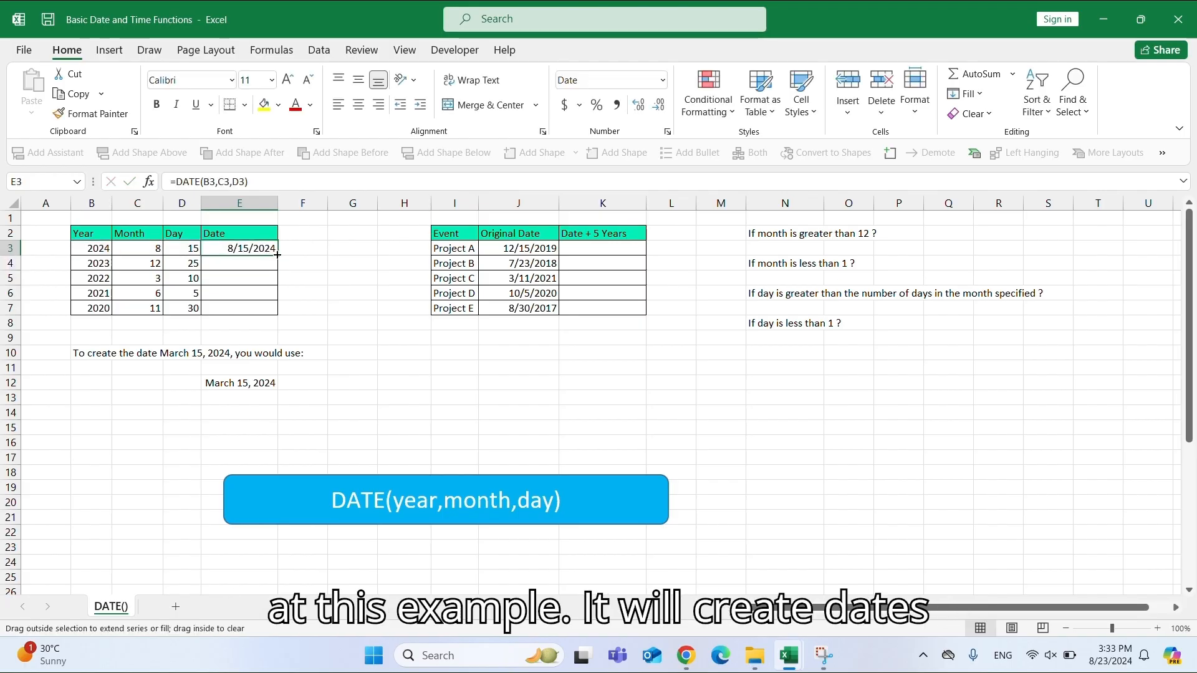
double_click(276, 255)
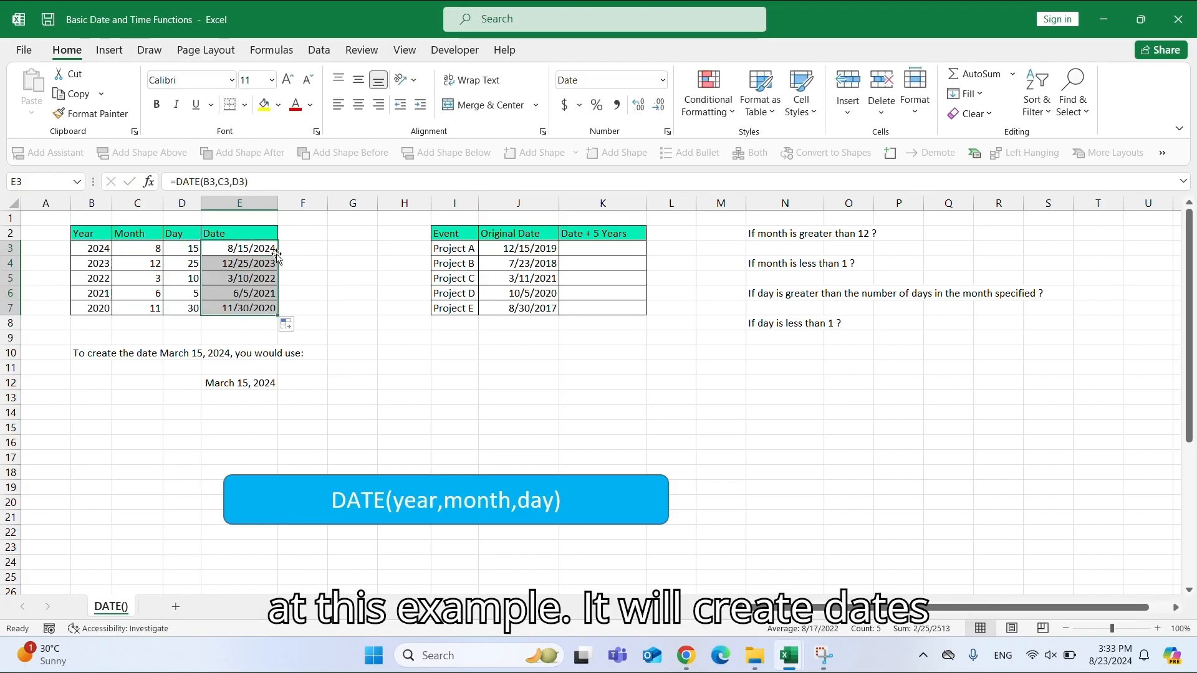
Examine the Original Date values for Projects A to E.
click(544, 248)
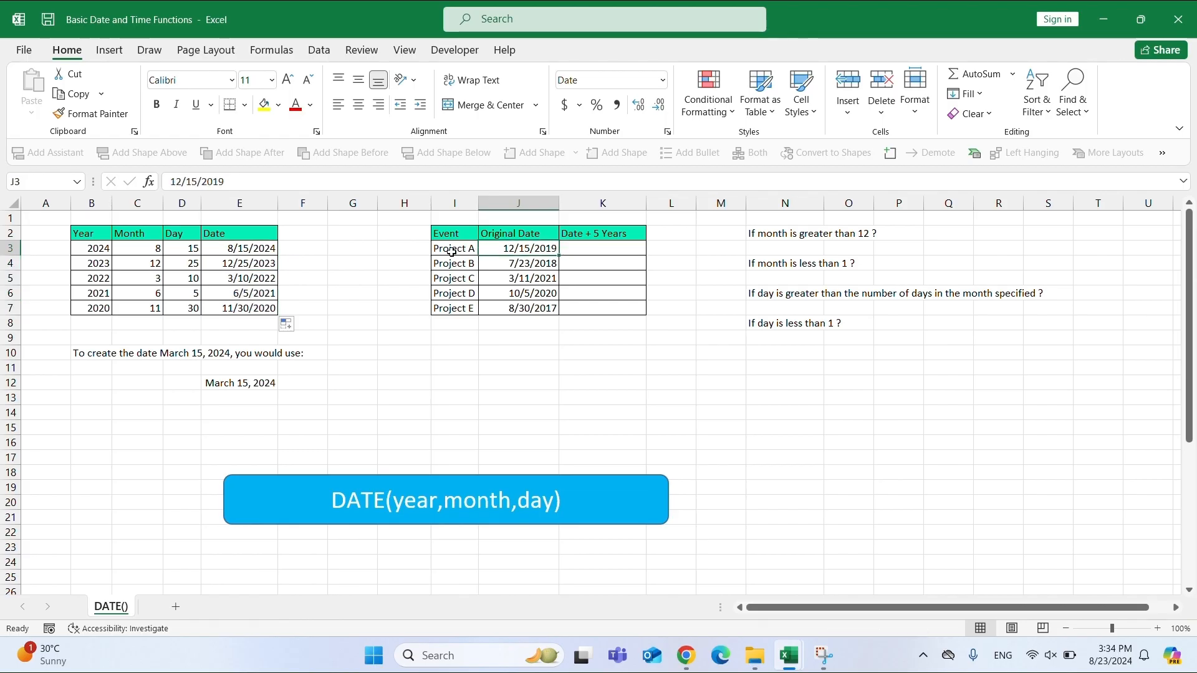
drag(452, 249, 456, 293)
click(518, 249)
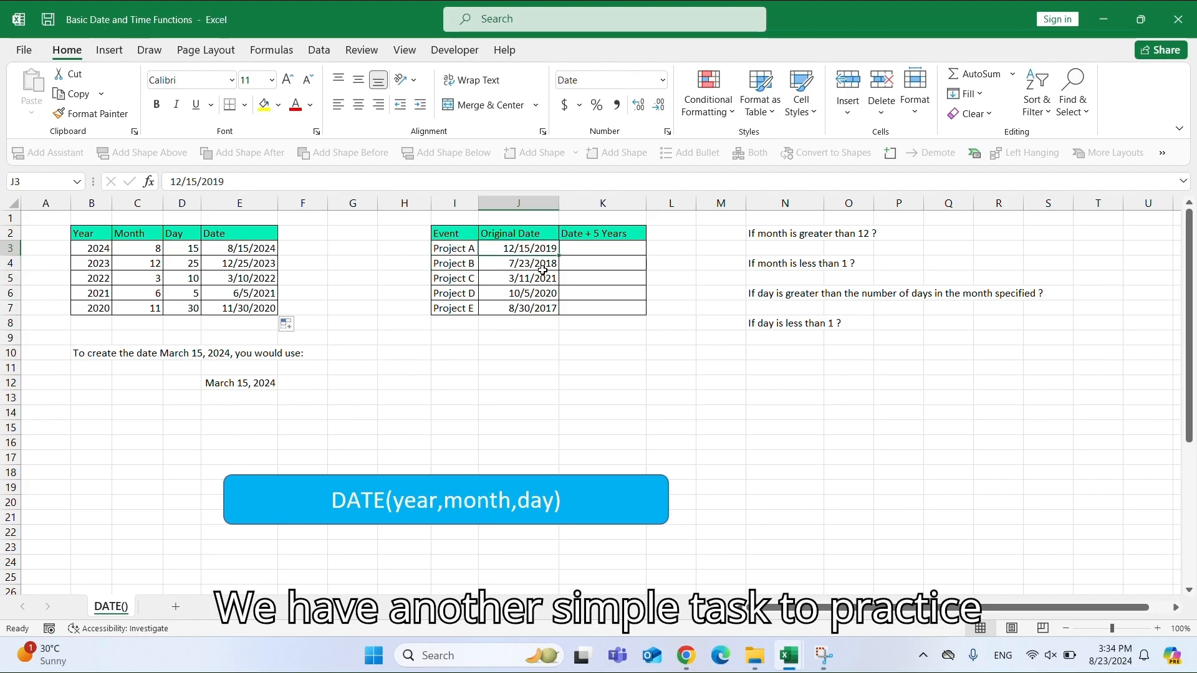
click(541, 269)
click(537, 291)
Enter =DATE(YEAR(J3)+5,MONT(J3),DAY(J3)) in K3 to add five years to Project A's original date.
click(582, 236)
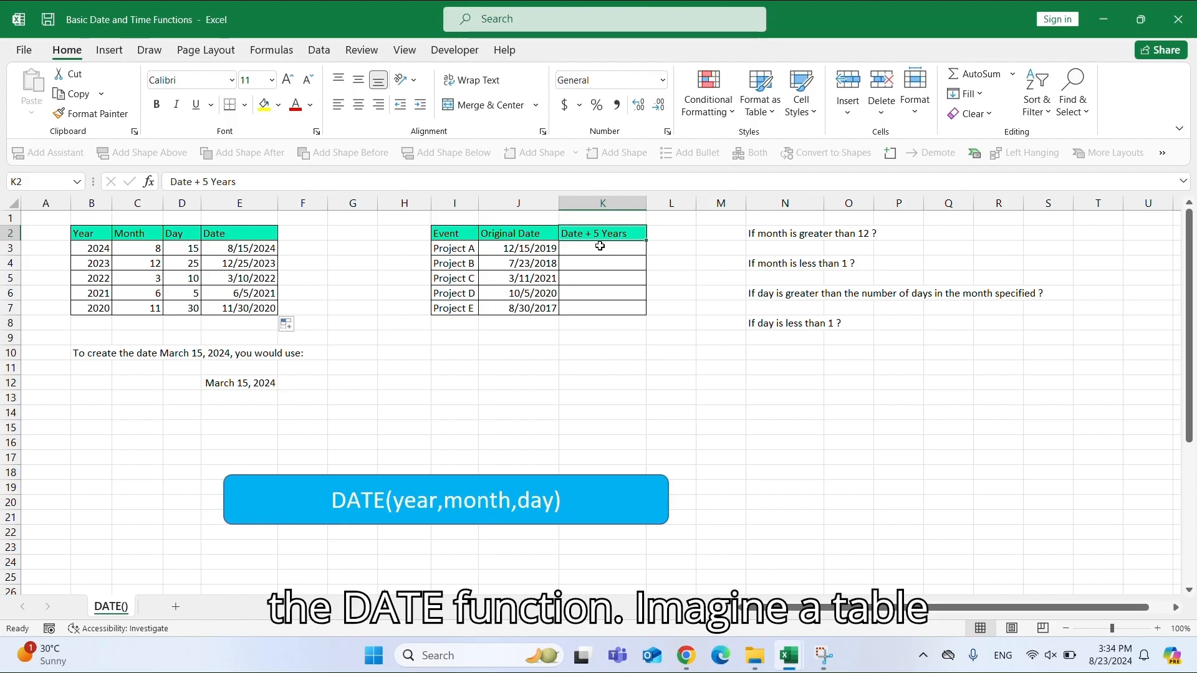
click(587, 250)
text(=DATE)
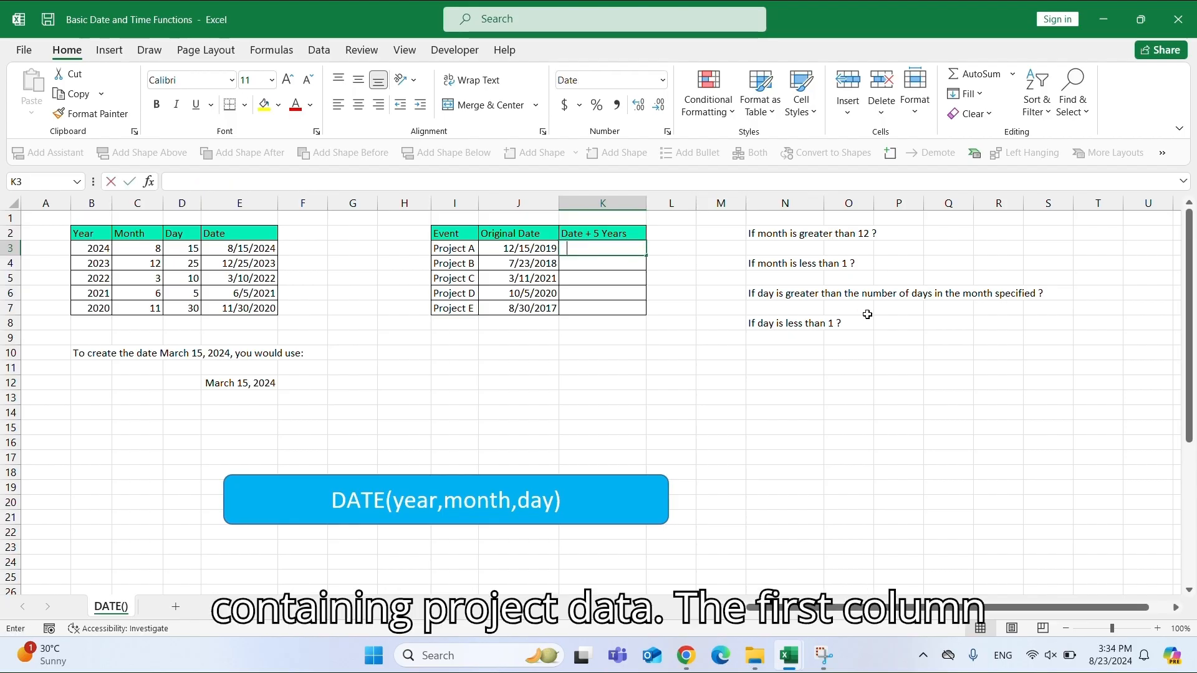
text(()
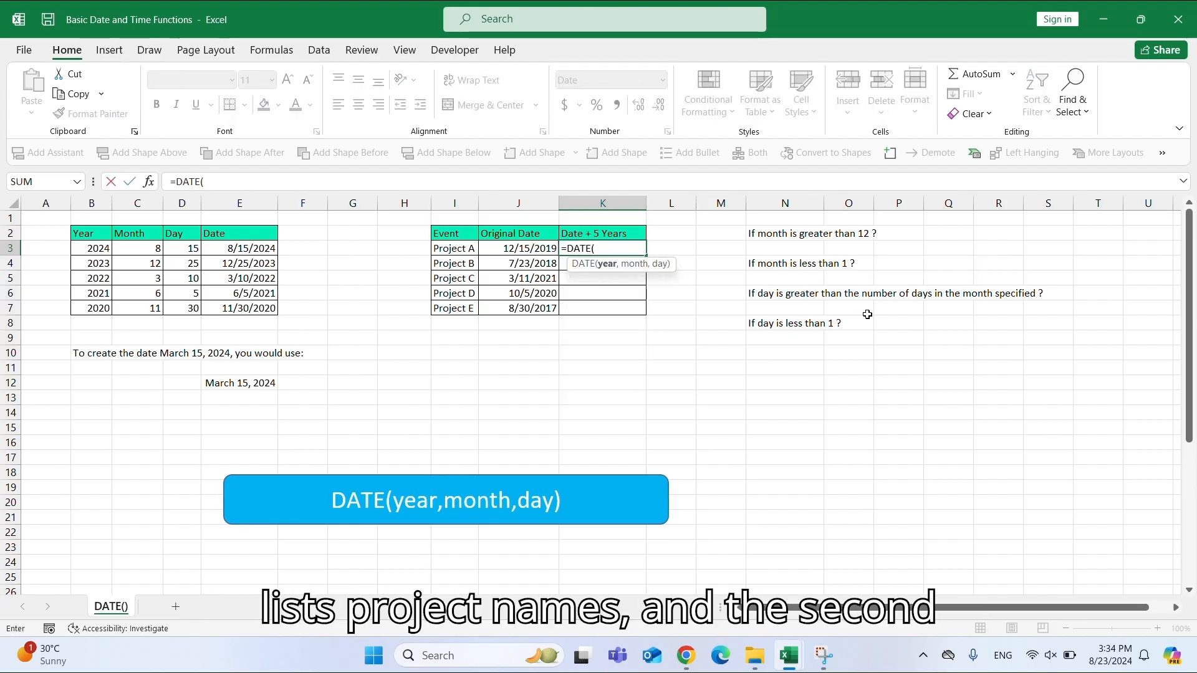
text(YEAR()
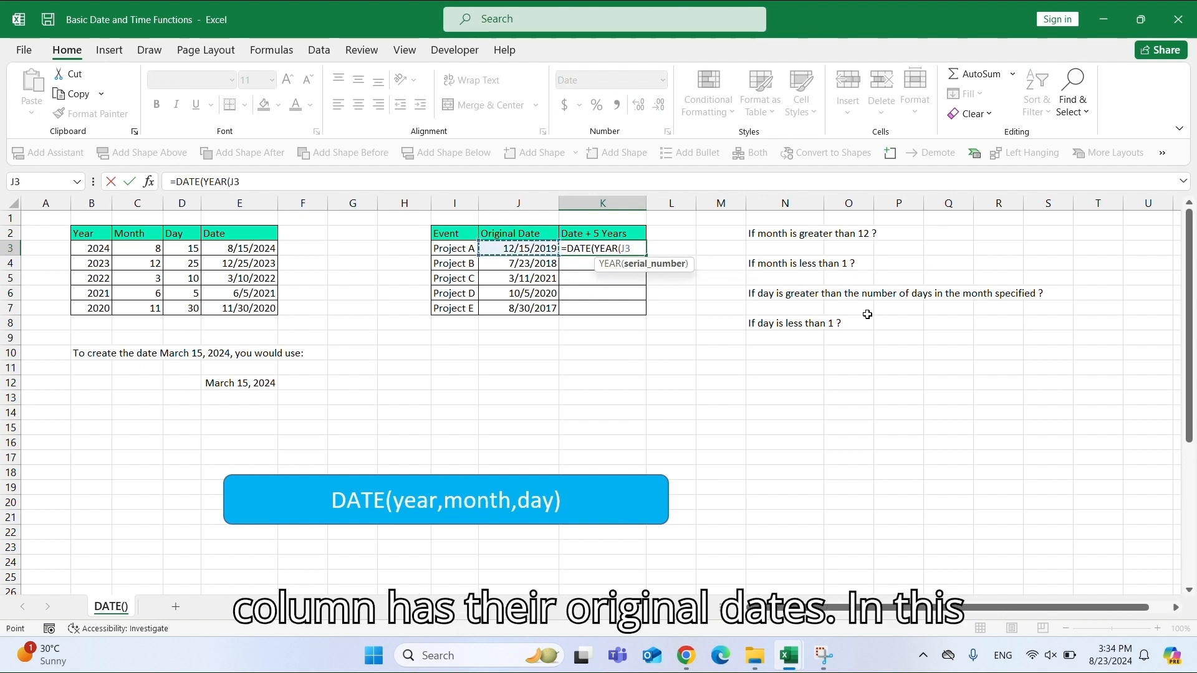
text()+5)
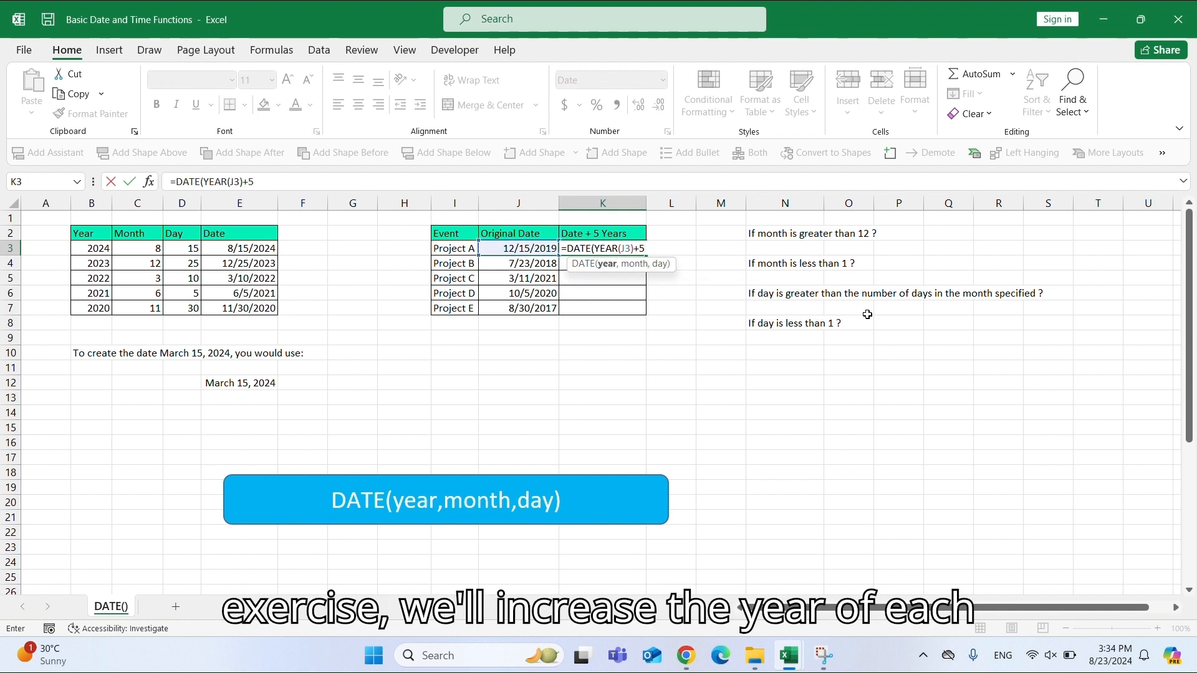
text(,MONT()
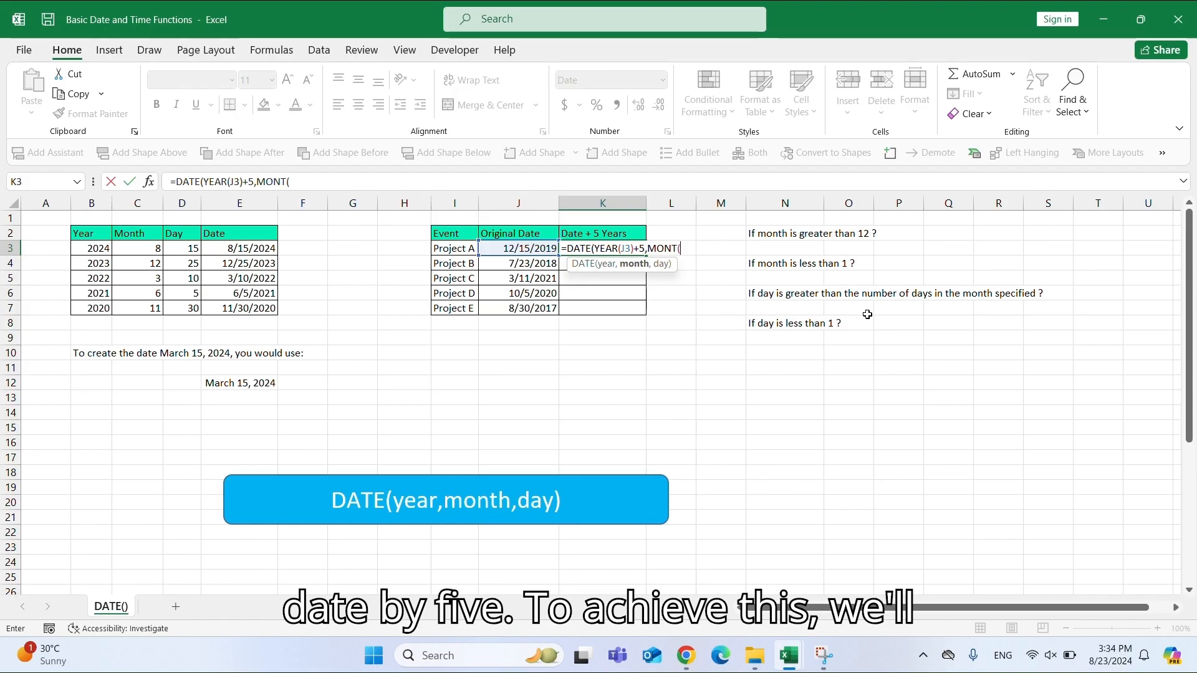
key(Left)
text())
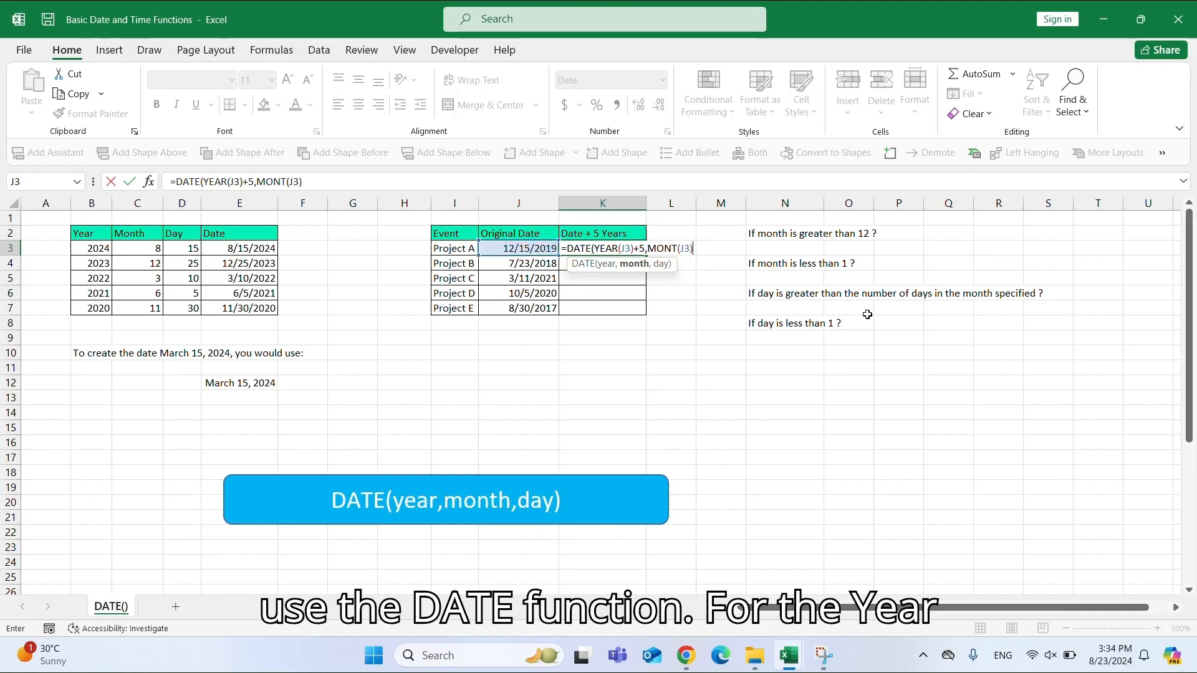
text(,)
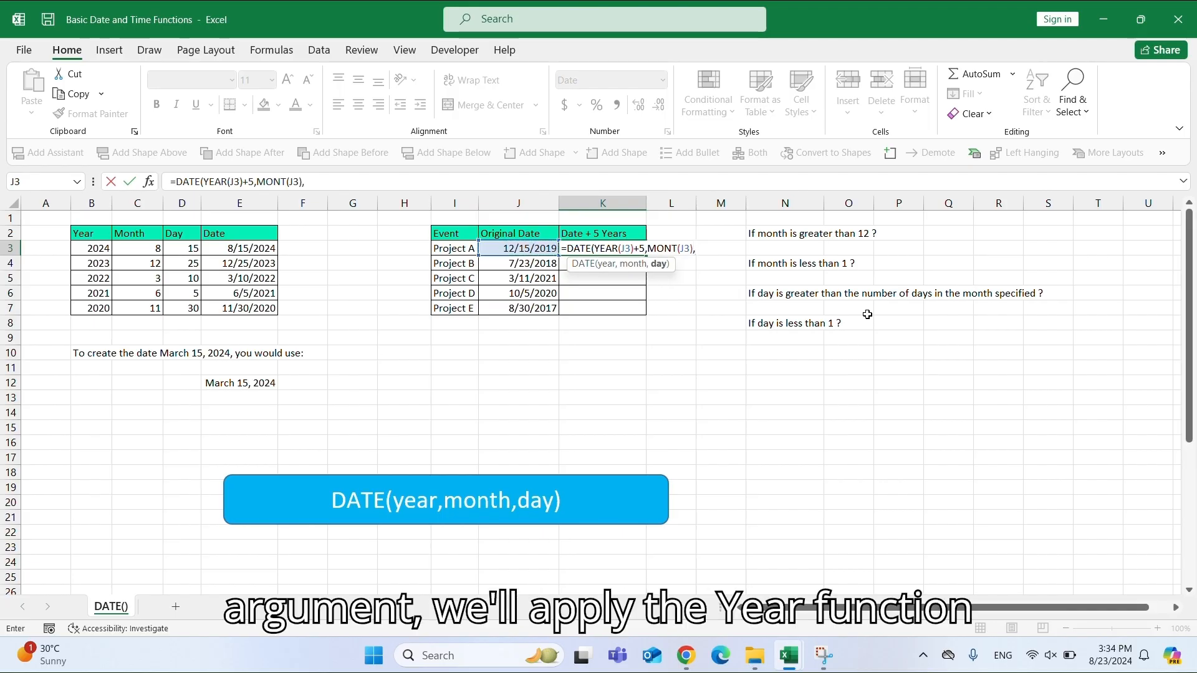
text(DAY()
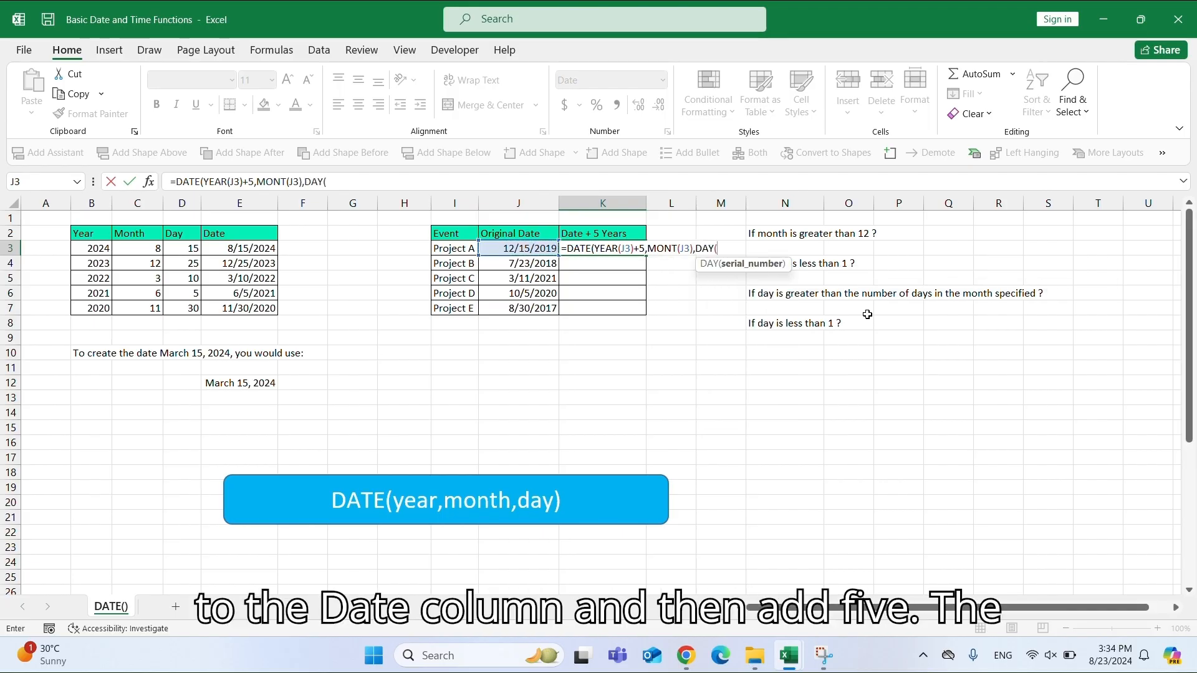
key(Left)
text())
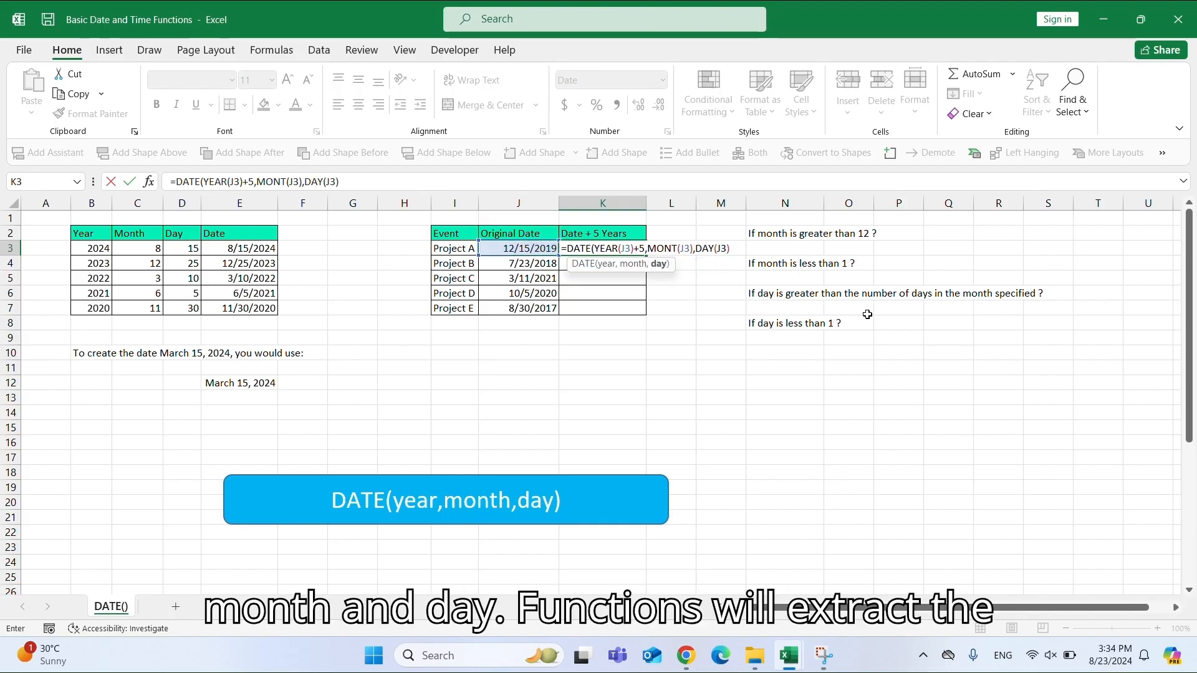
key(Return)
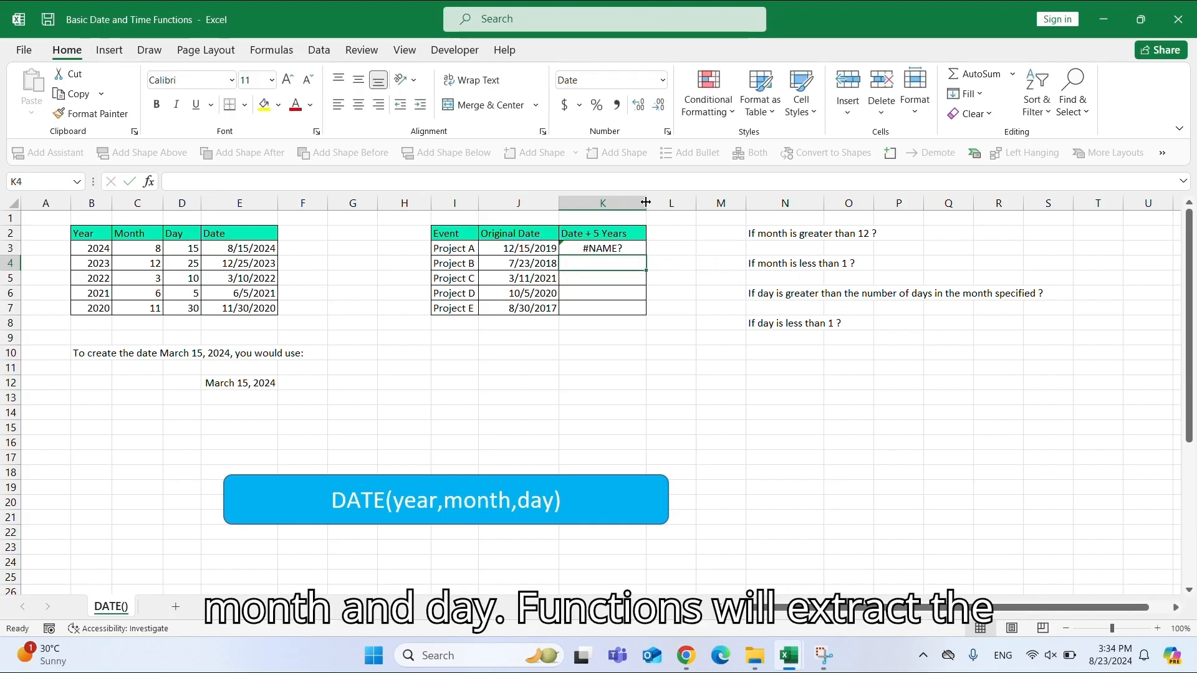
Narrow column K and correct MONT to MONTH in the K3 formula.
drag(646, 203, 630, 203)
click(611, 248)
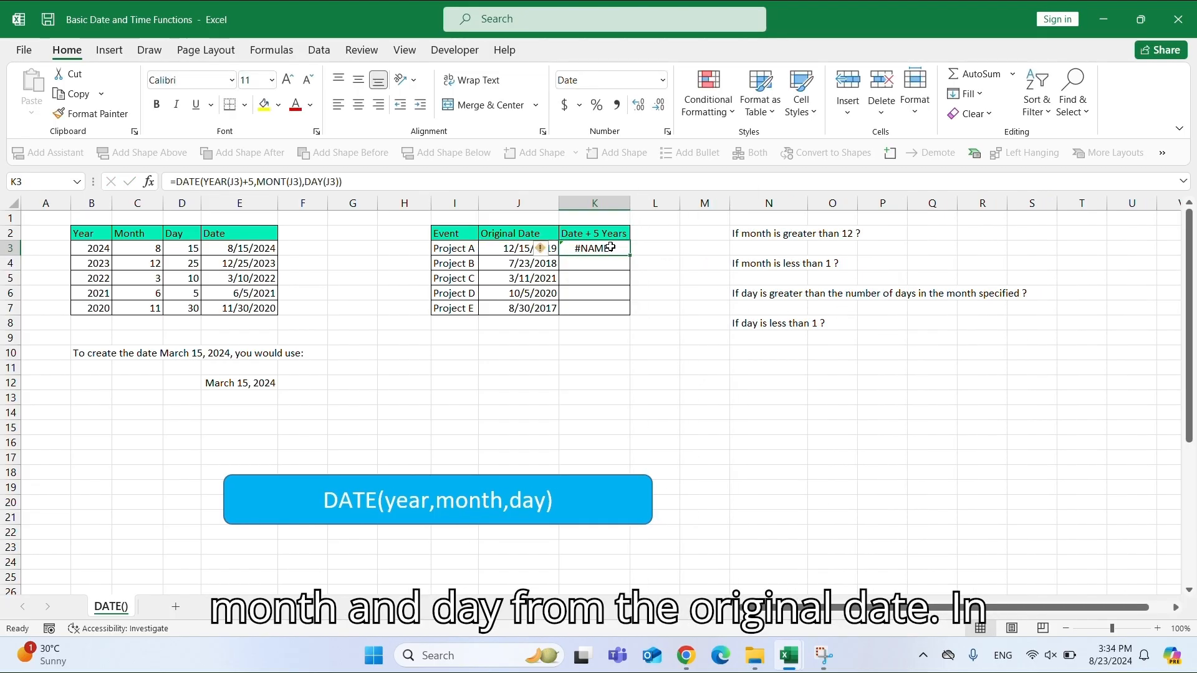
double_click(610, 247)
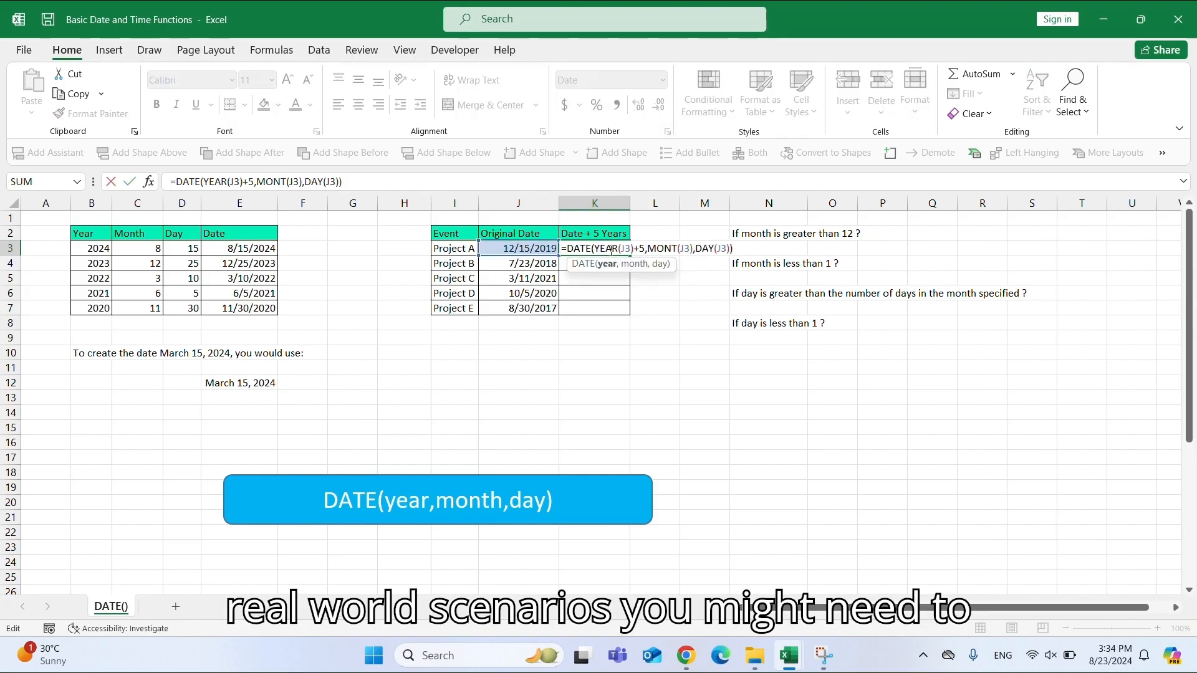
click(679, 248)
text(H)
key(Return)
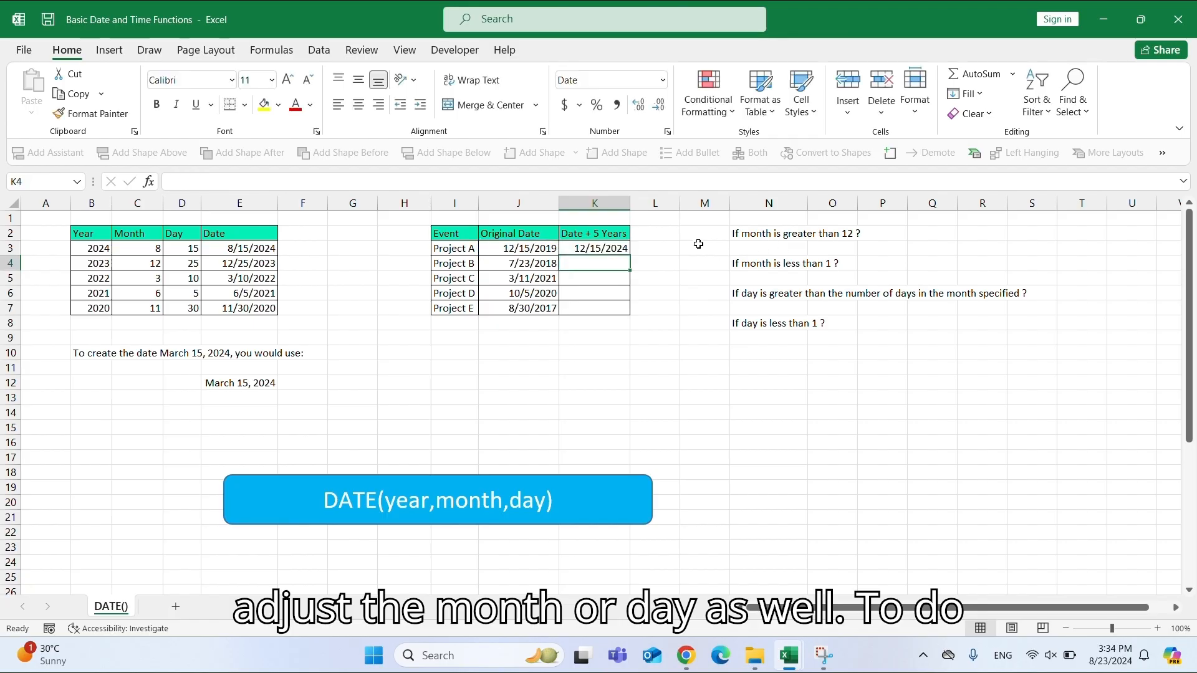
Fill the K3 formula down through K7 and compare the shifted dates with the original dates.
click(613, 249)
drag(633, 257, 634, 319)
click(534, 249)
click(626, 249)
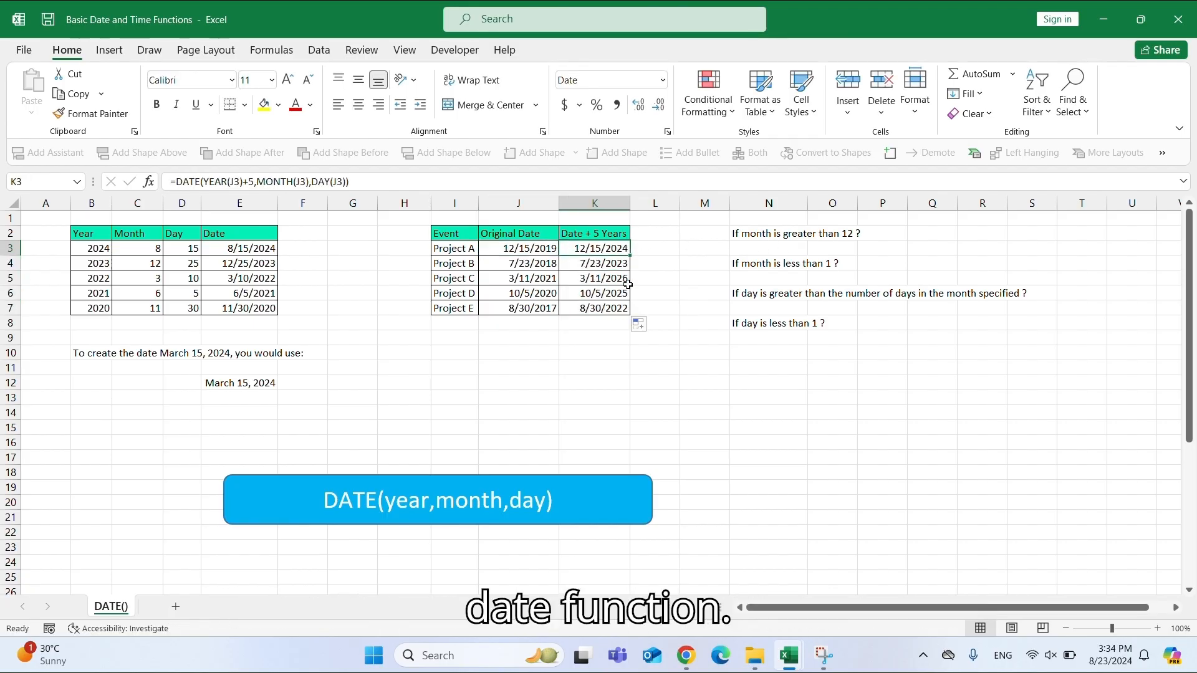
click(548, 265)
click(615, 265)
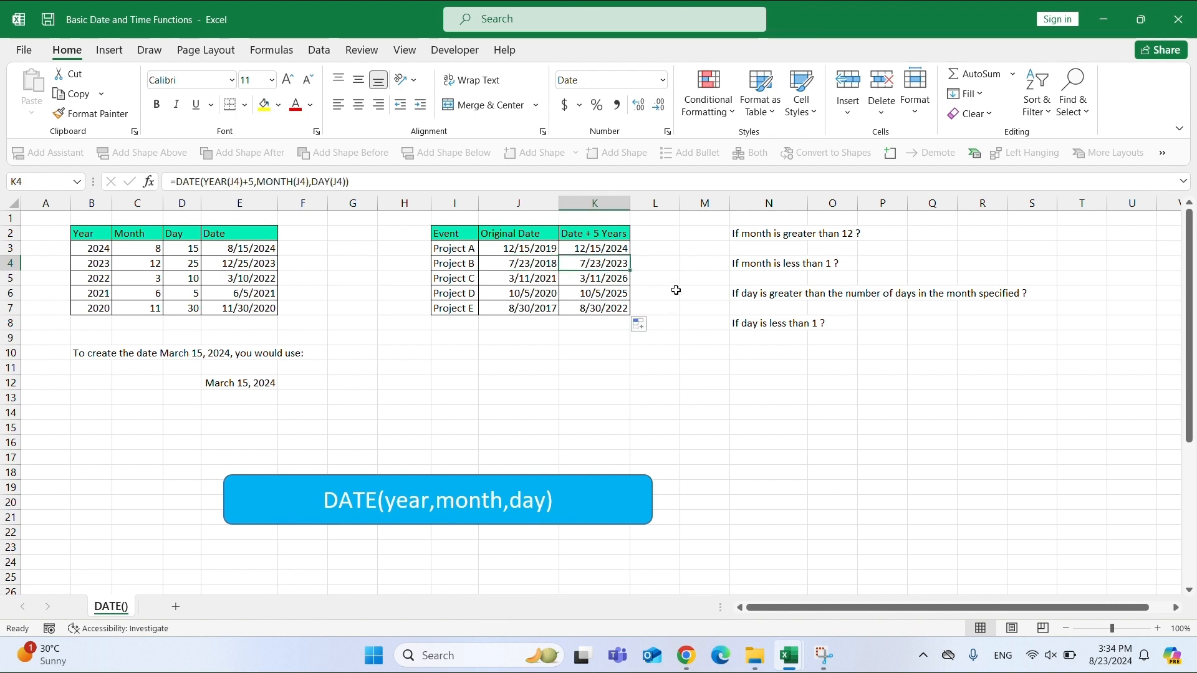
Autofit column N to its notes and enter =DATE(2024,14,25) in N3 to test a month above 12.
click(742, 239)
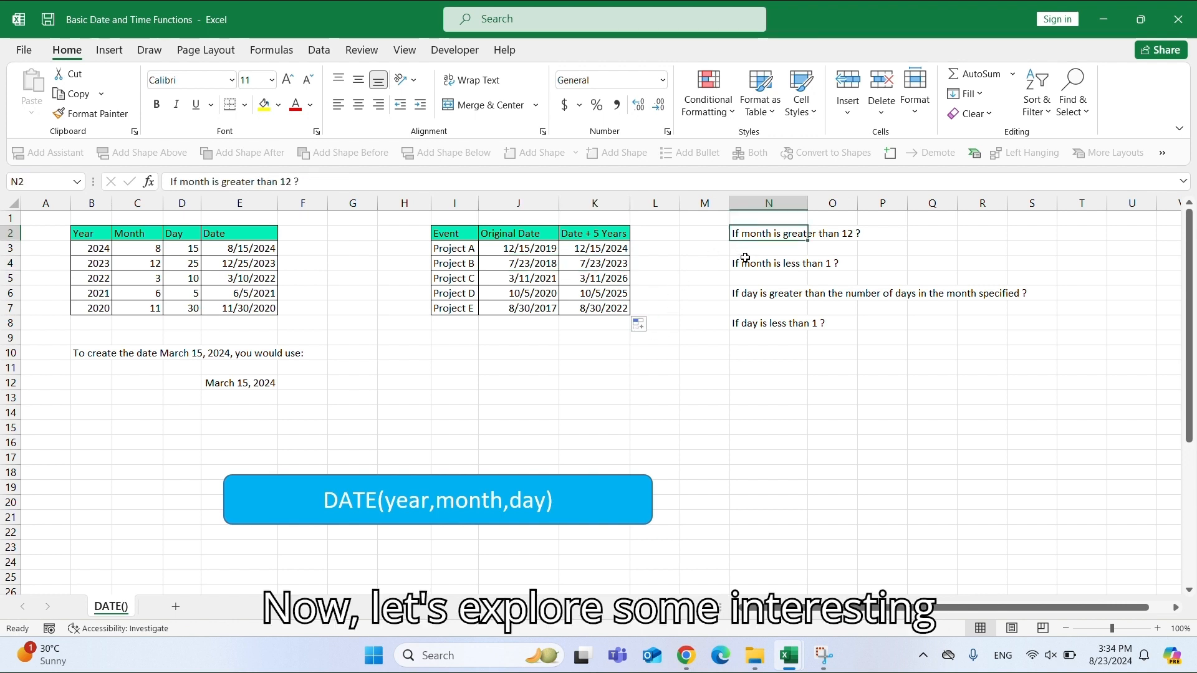
double_click(807, 203)
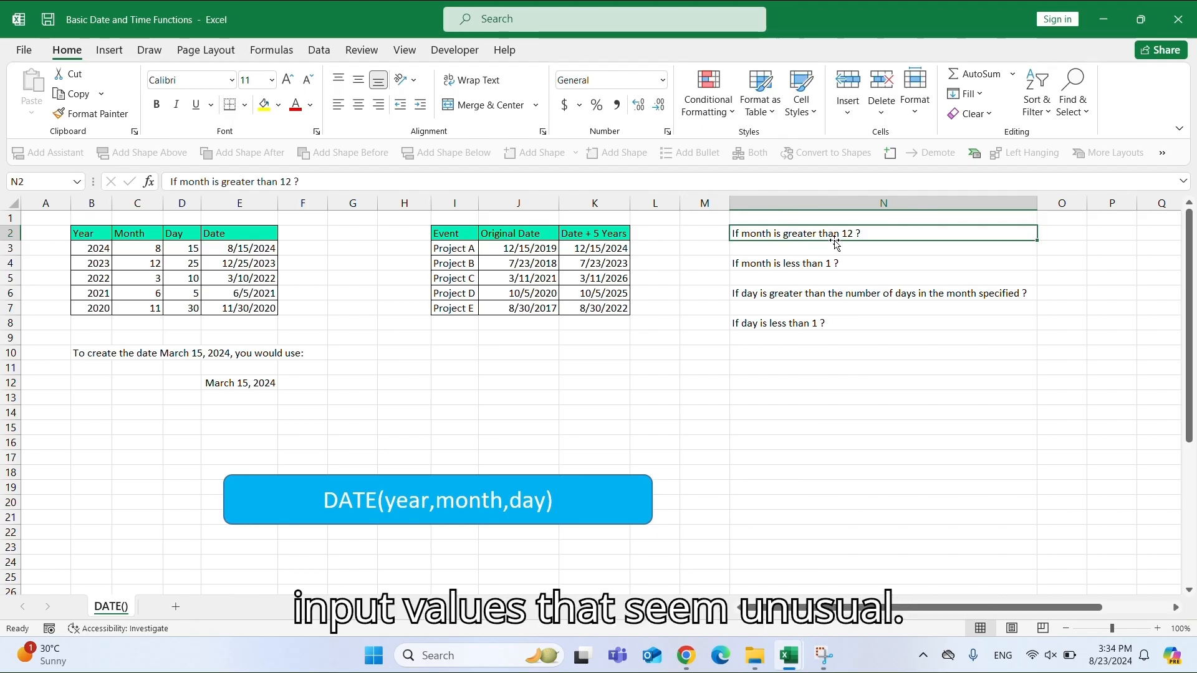
click(816, 255)
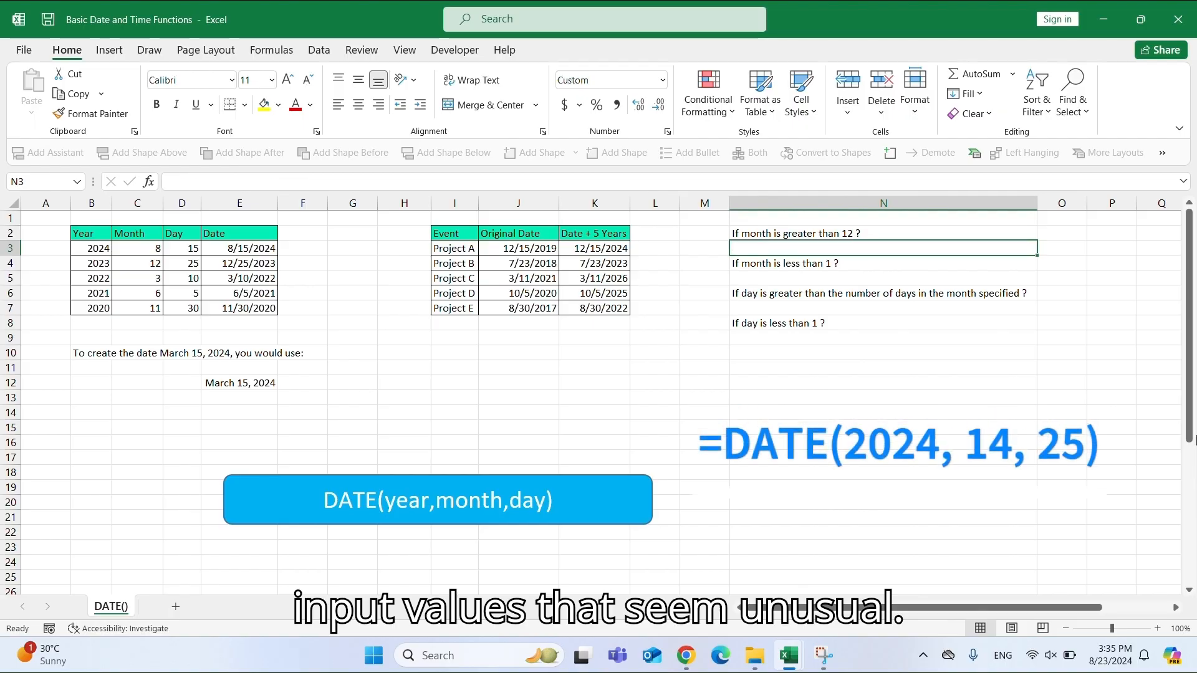
text(=DATE)
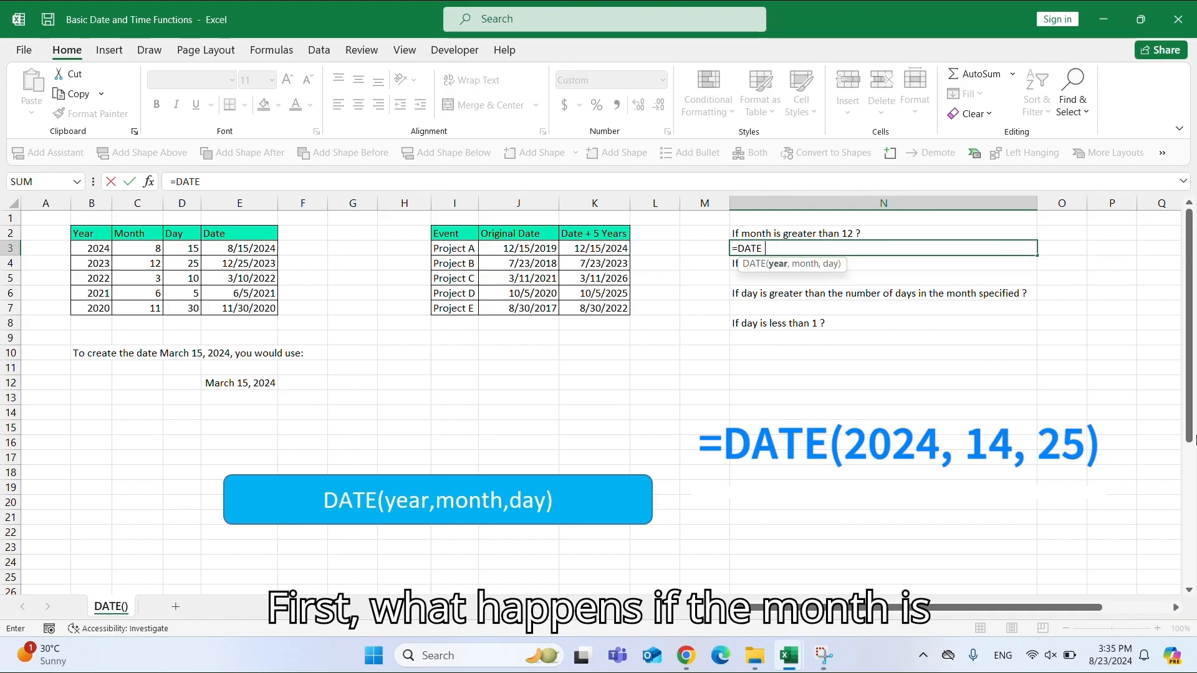
text(()
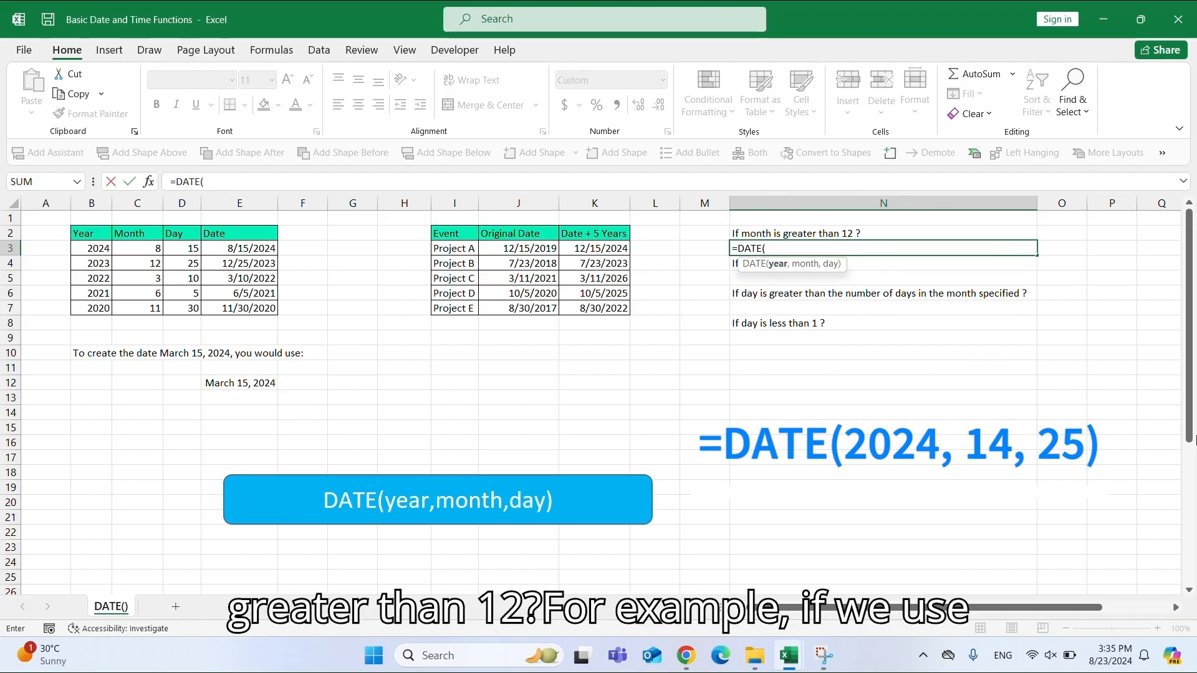
text(2024)
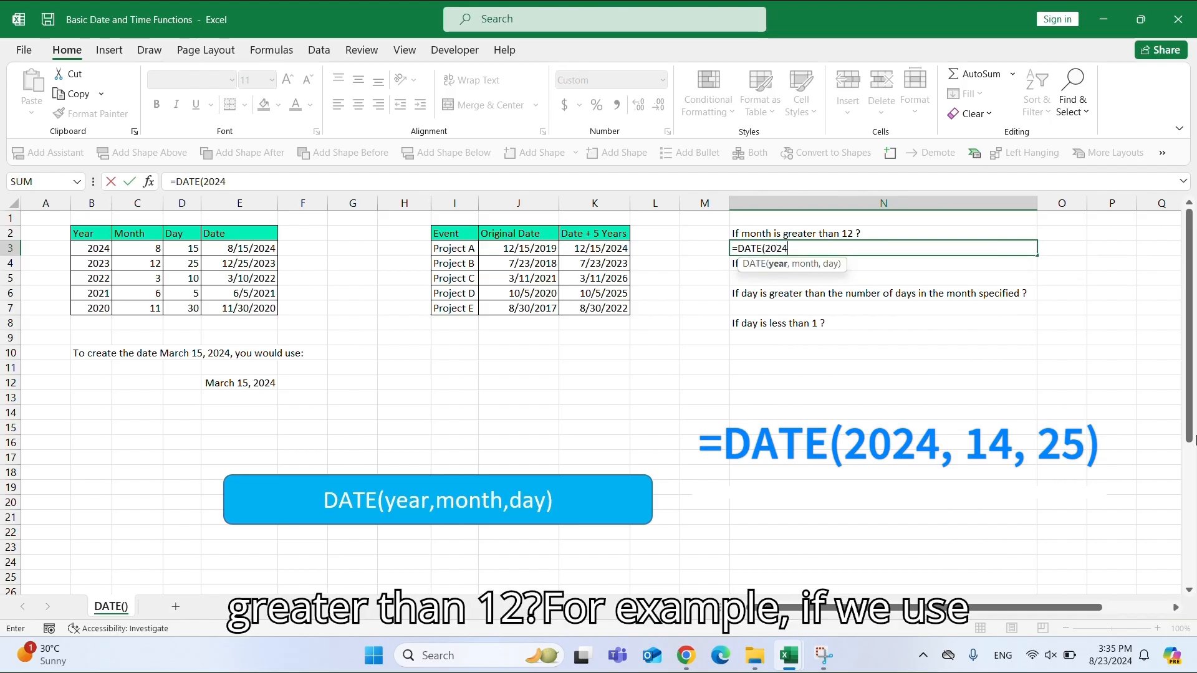
text(, )
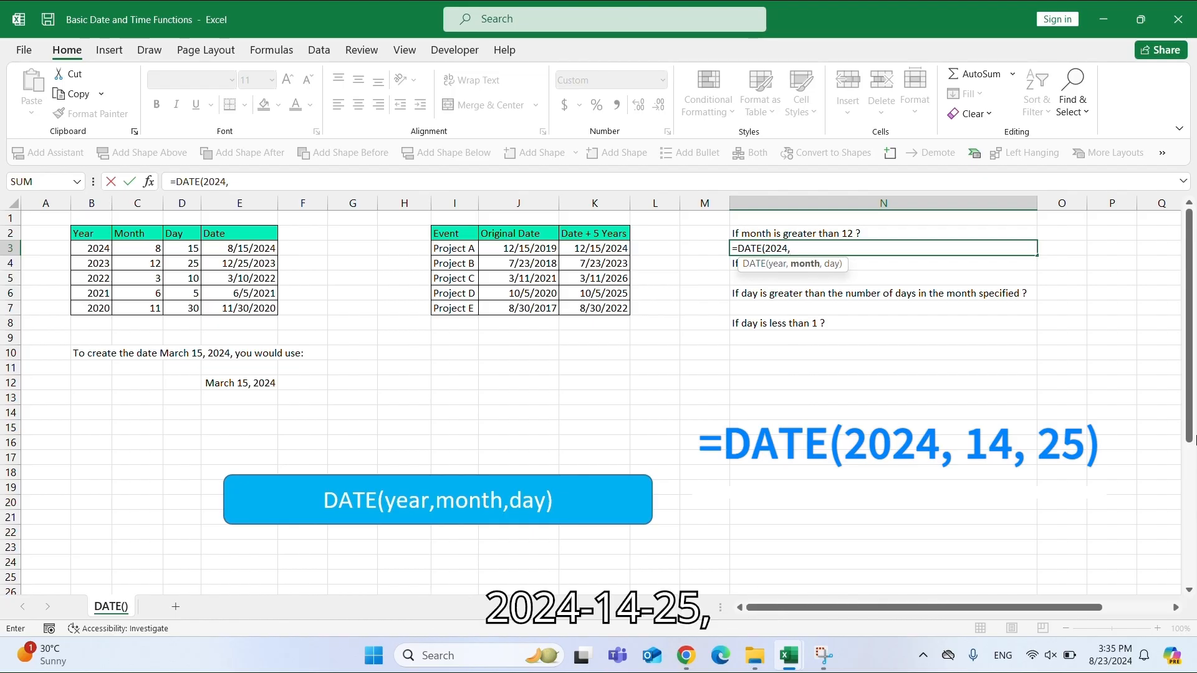
text(14)
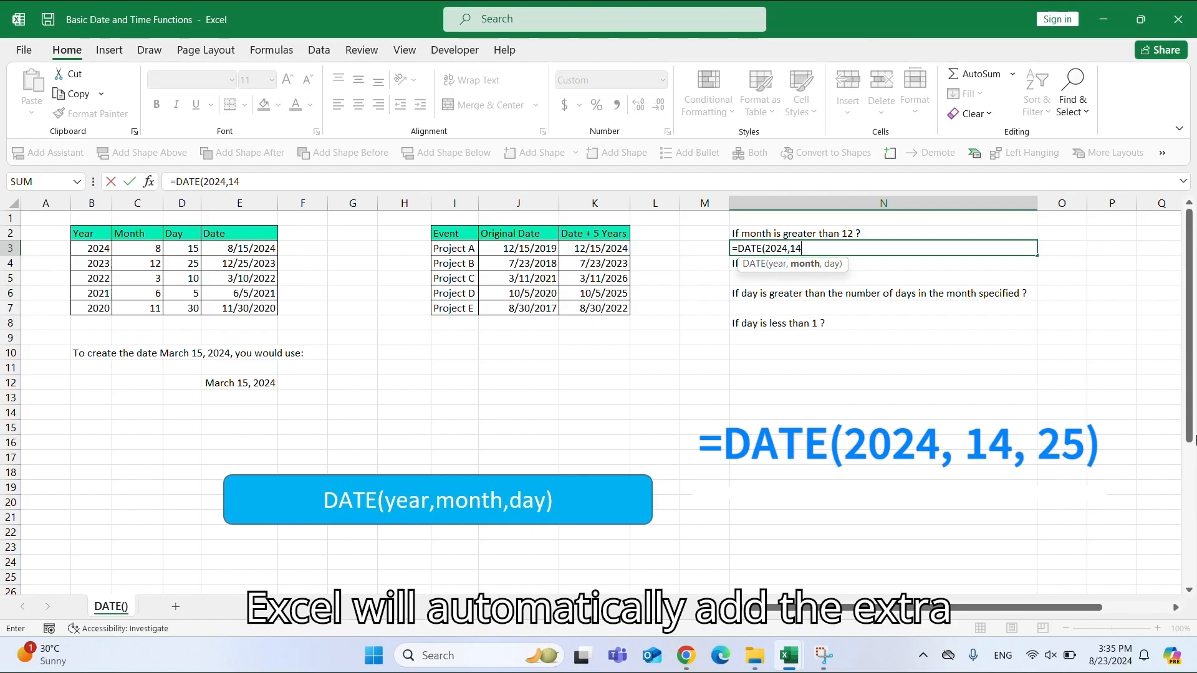
text(, )
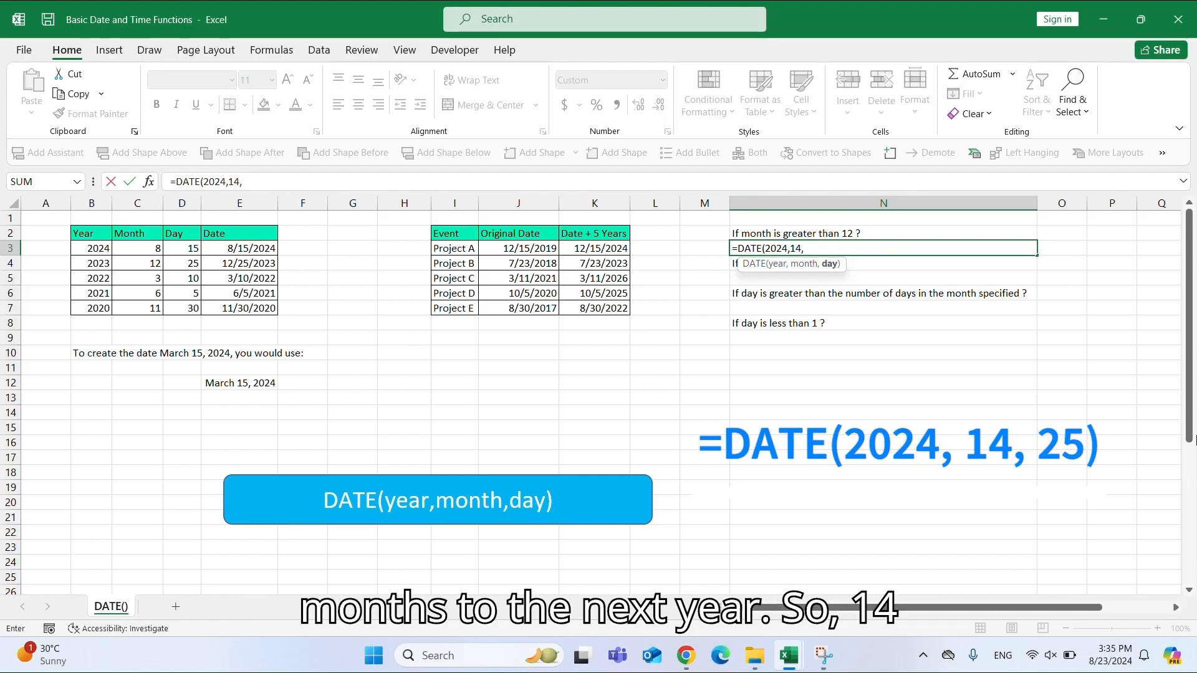
text(25))
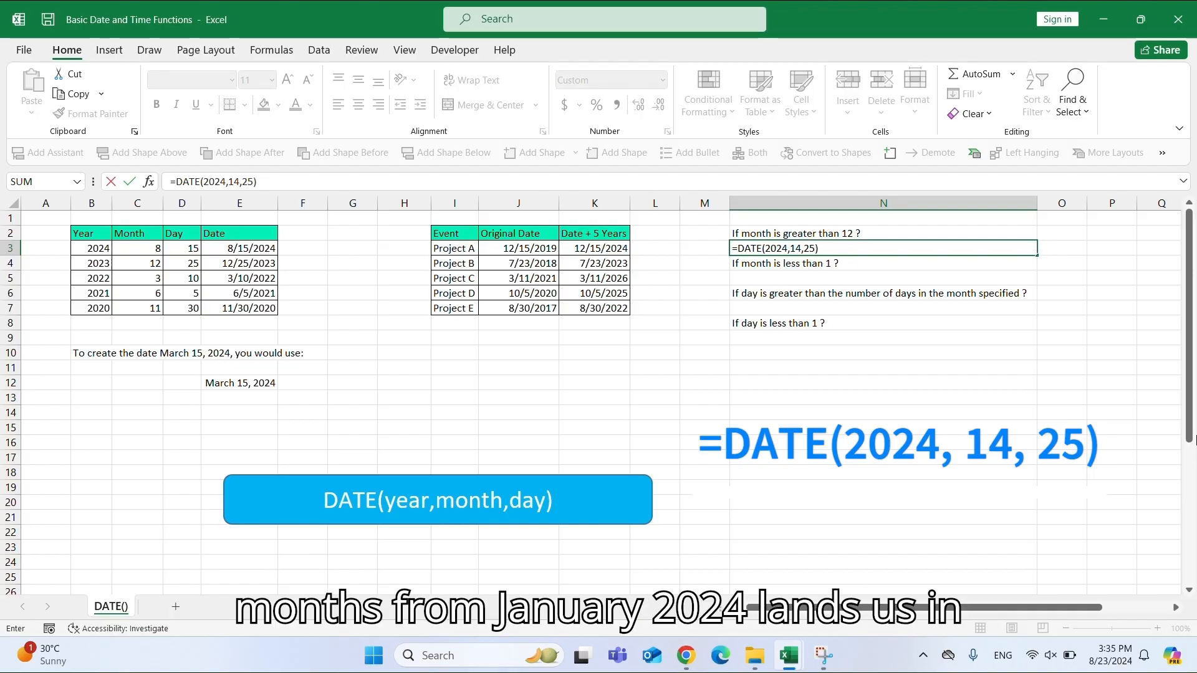
key(Return)
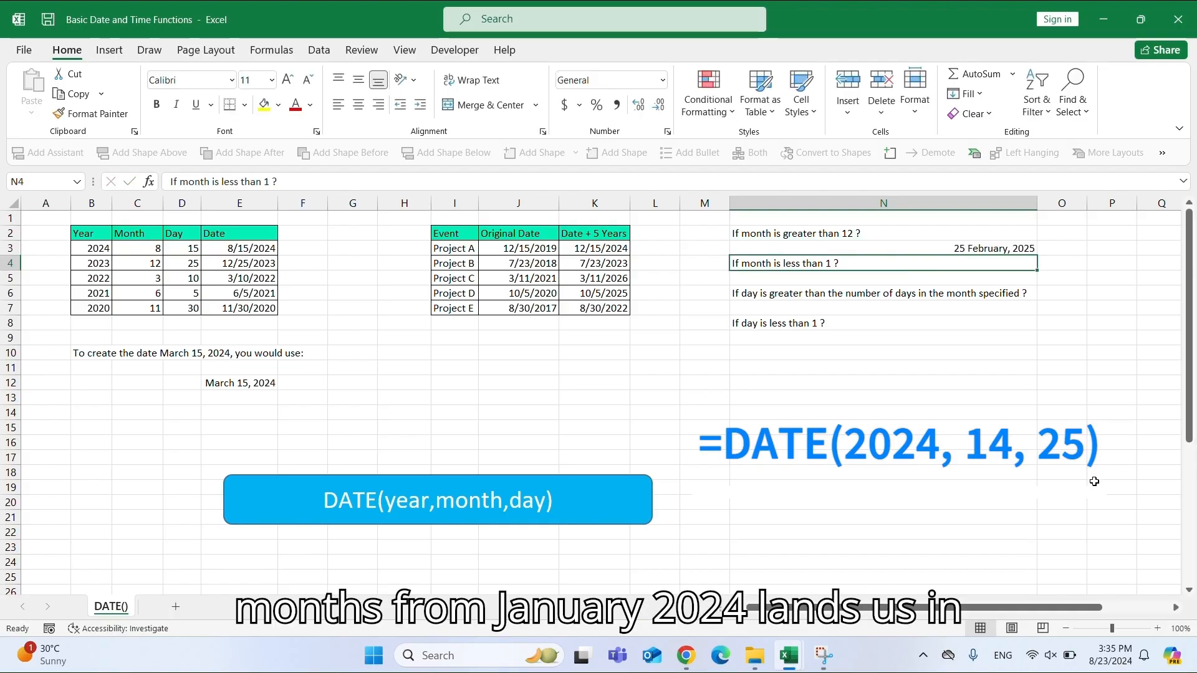
click(973, 248)
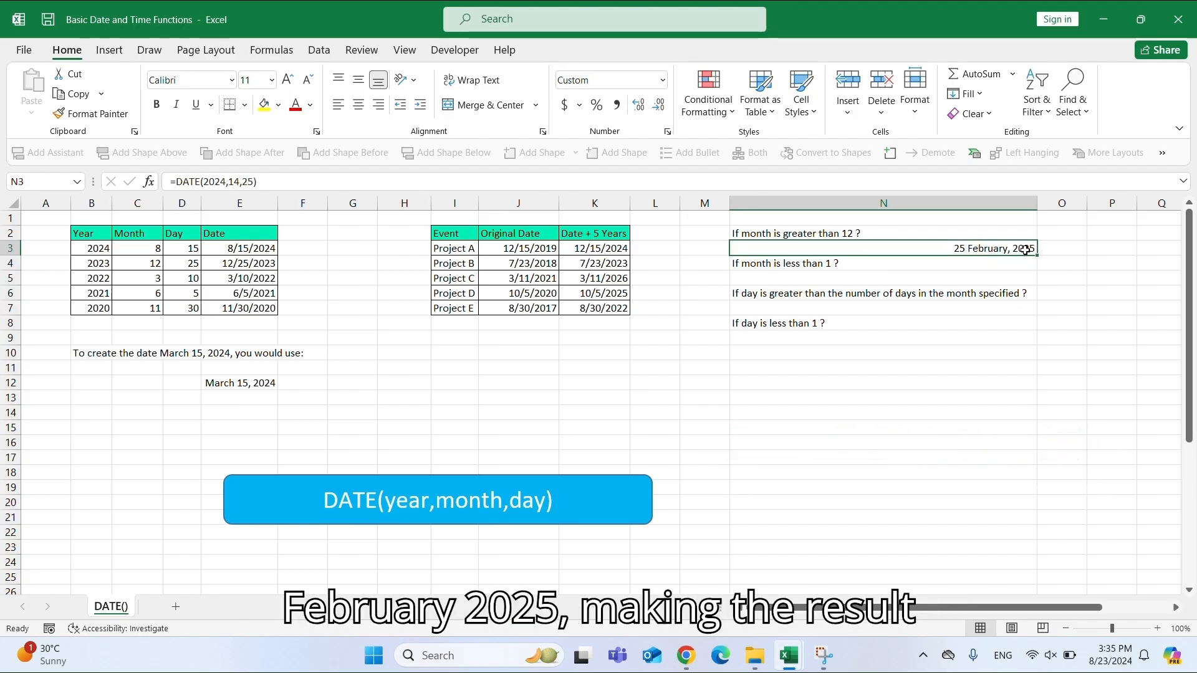
Enter =DATE(2024,-3,25) in N5 to test a month below 1.
click(747, 267)
click(775, 282)
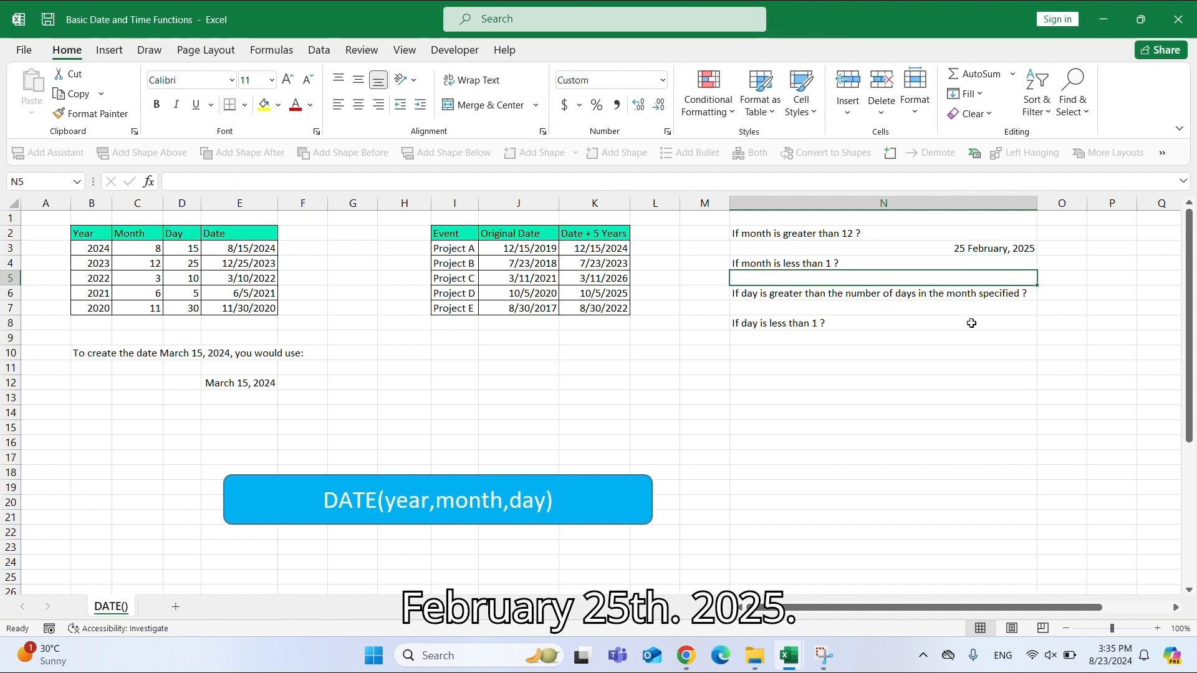
text(=dat)
key(Tab)
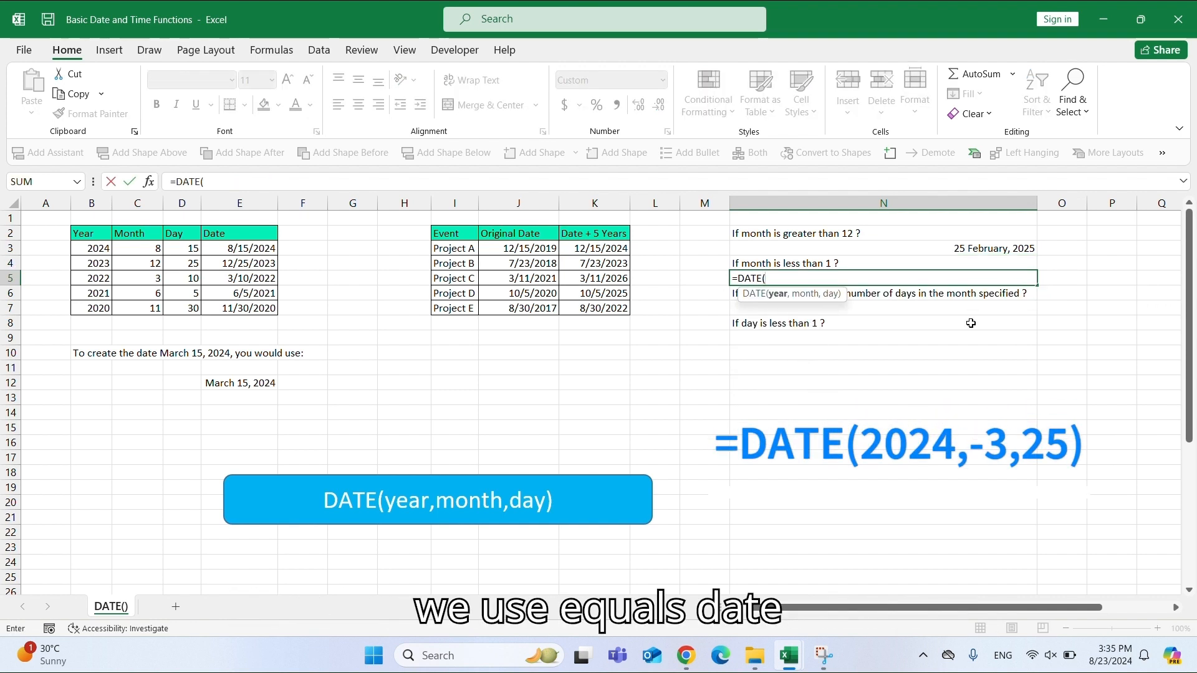
text(202)
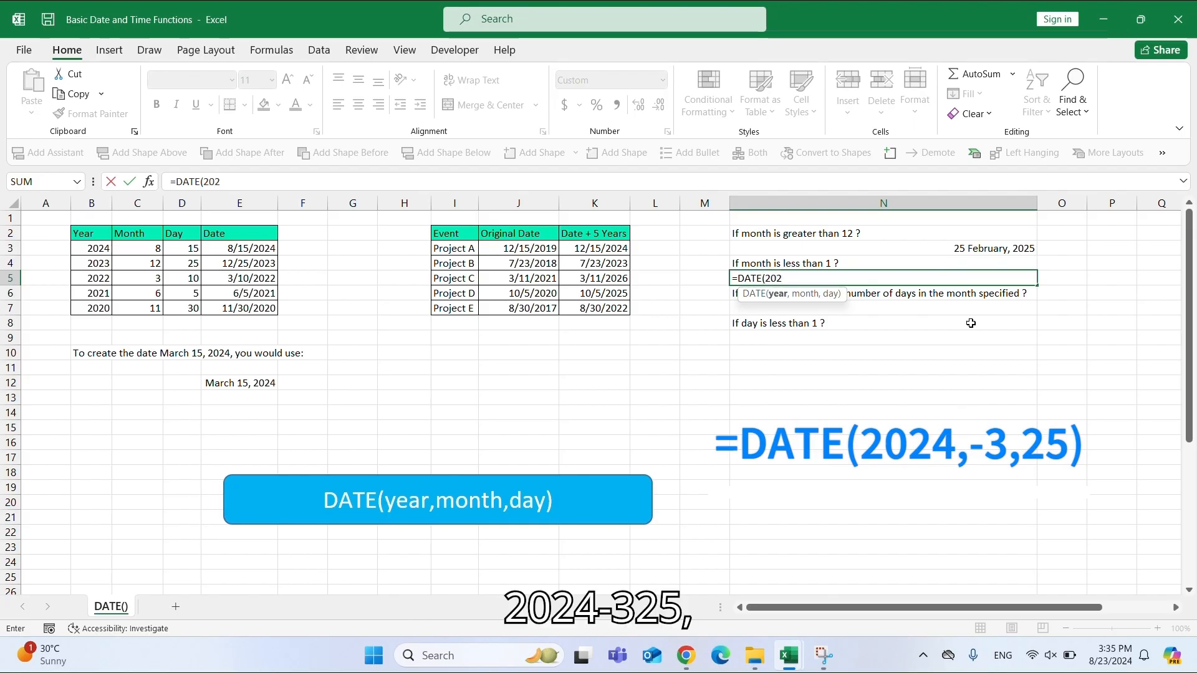
text(4)
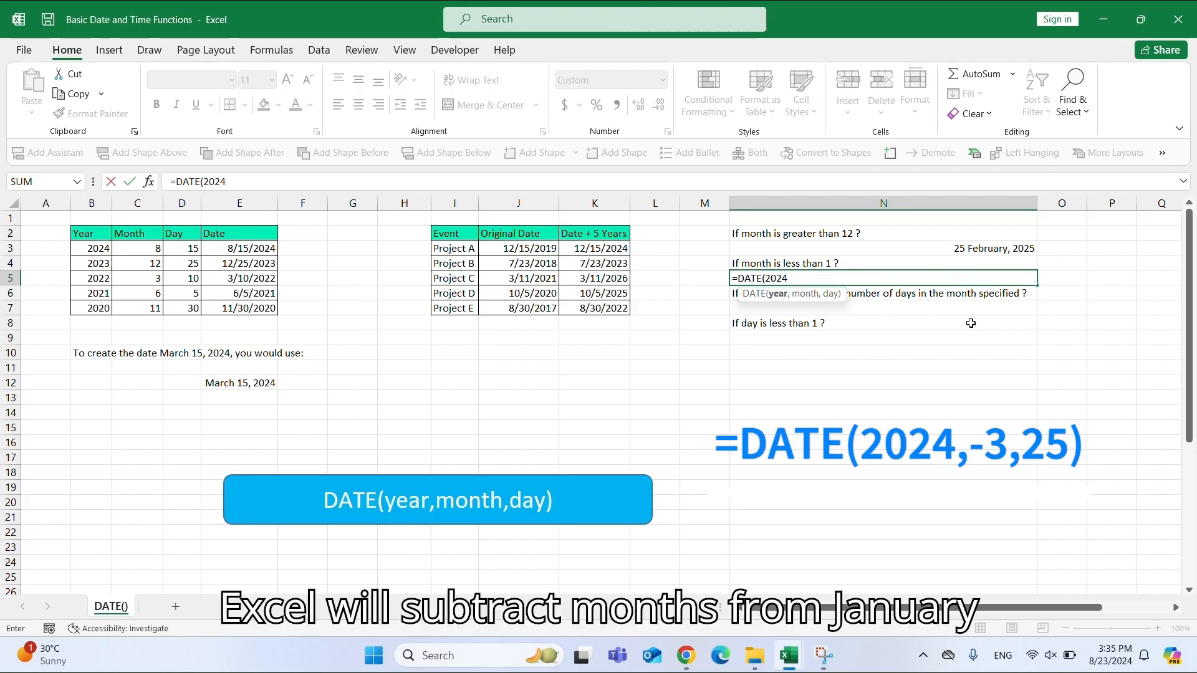
text(,-3)
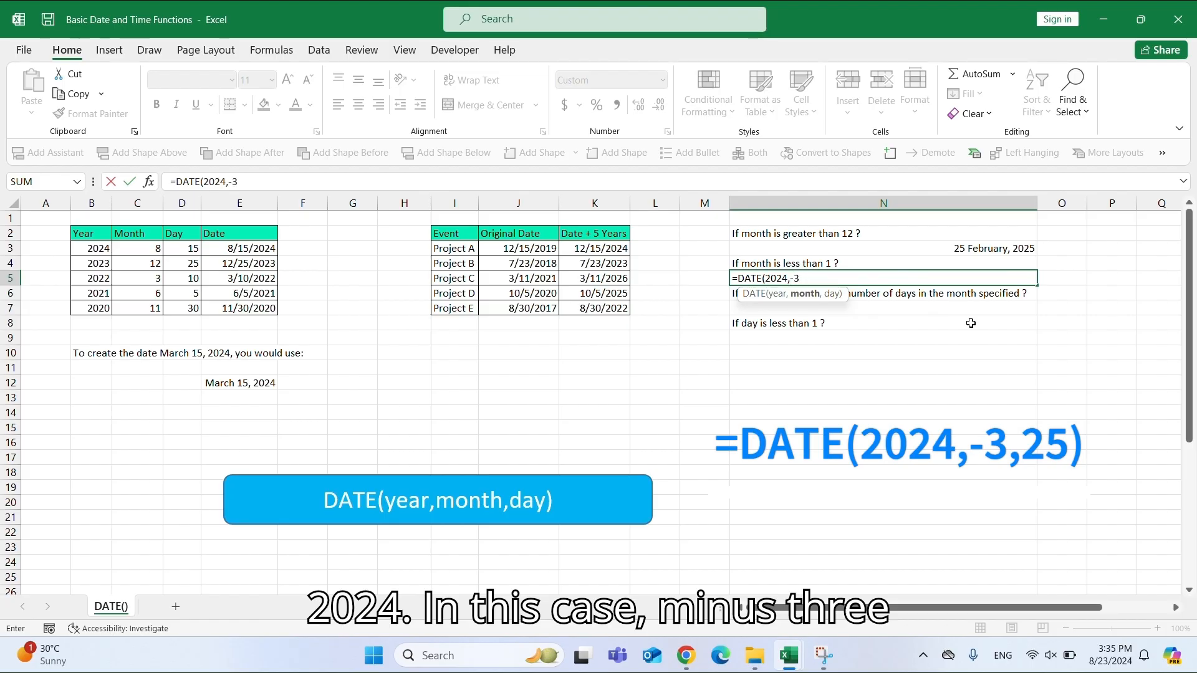
text(,)
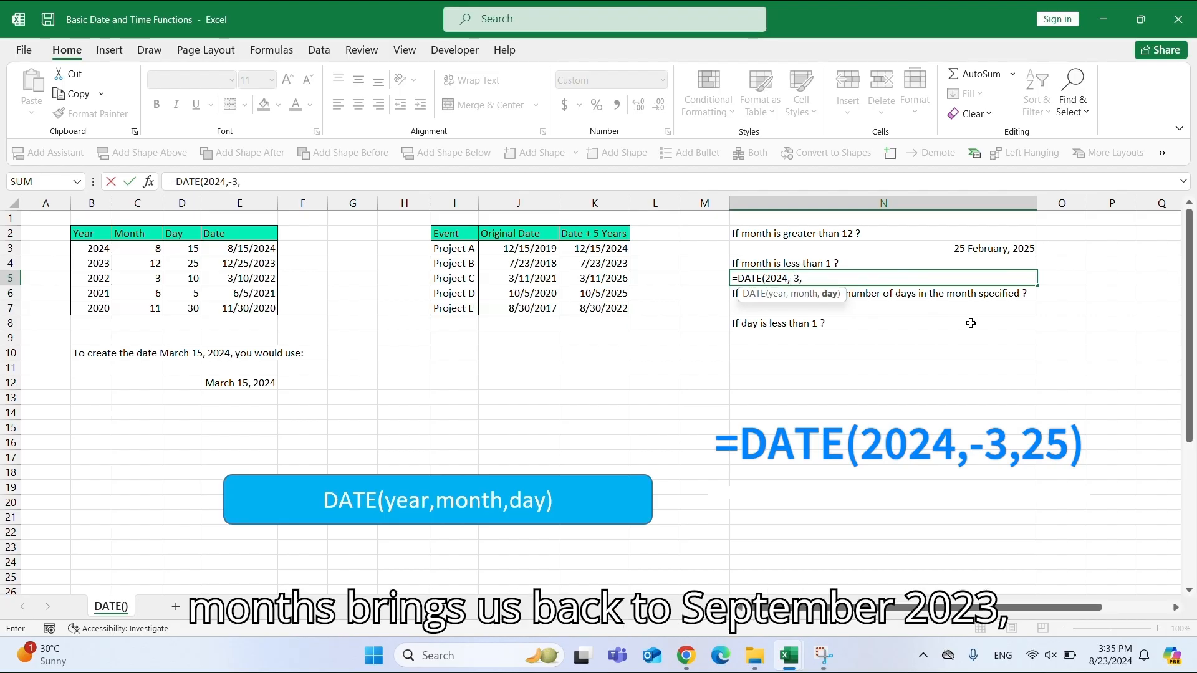
text(25))
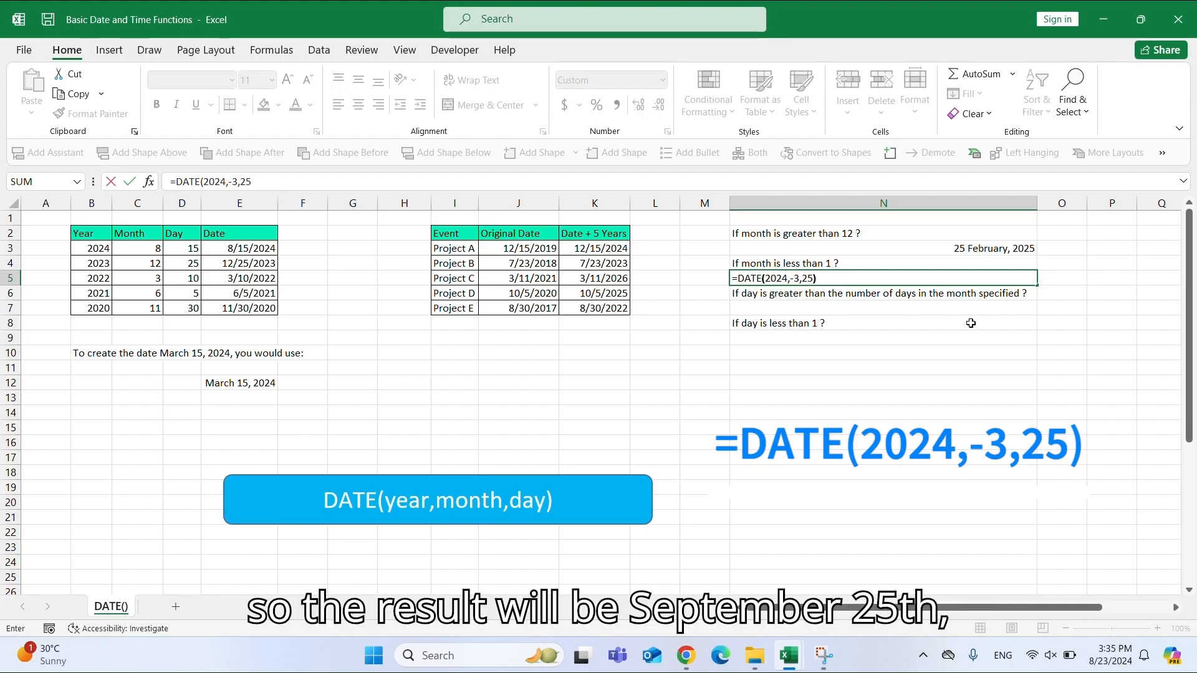
key(Return)
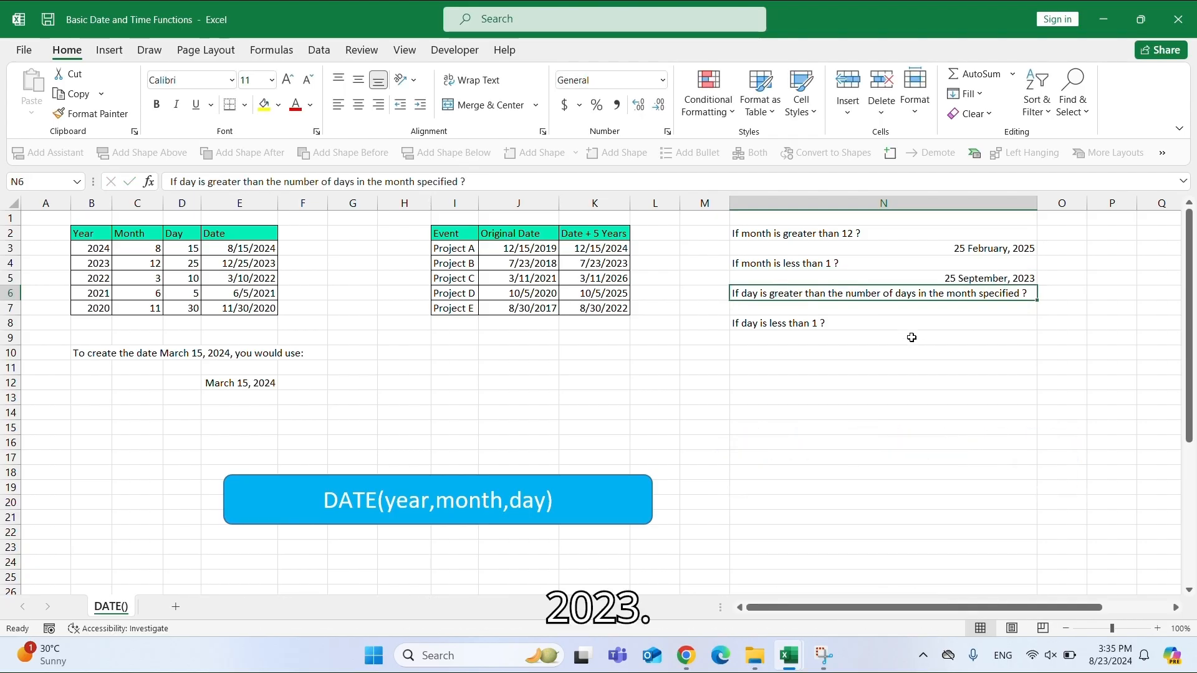
Open the N5 formula in edit mode to review its arguments, then close it.
click(997, 276)
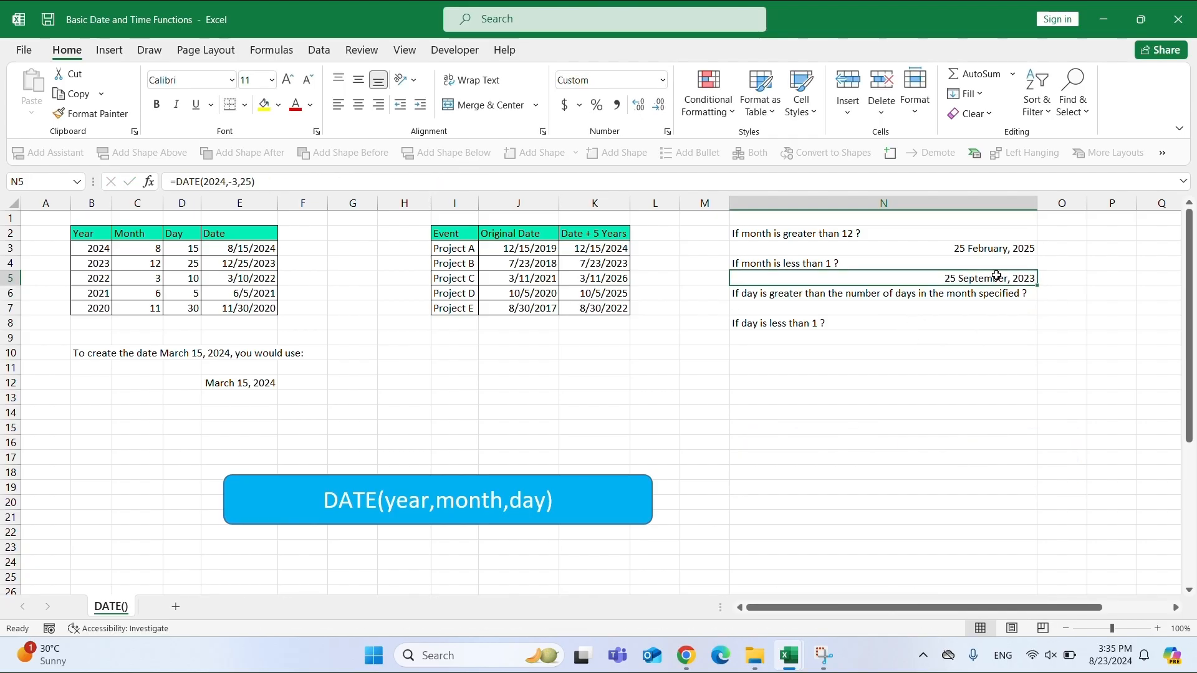
double_click(998, 276)
key(Escape)
double_click(998, 276)
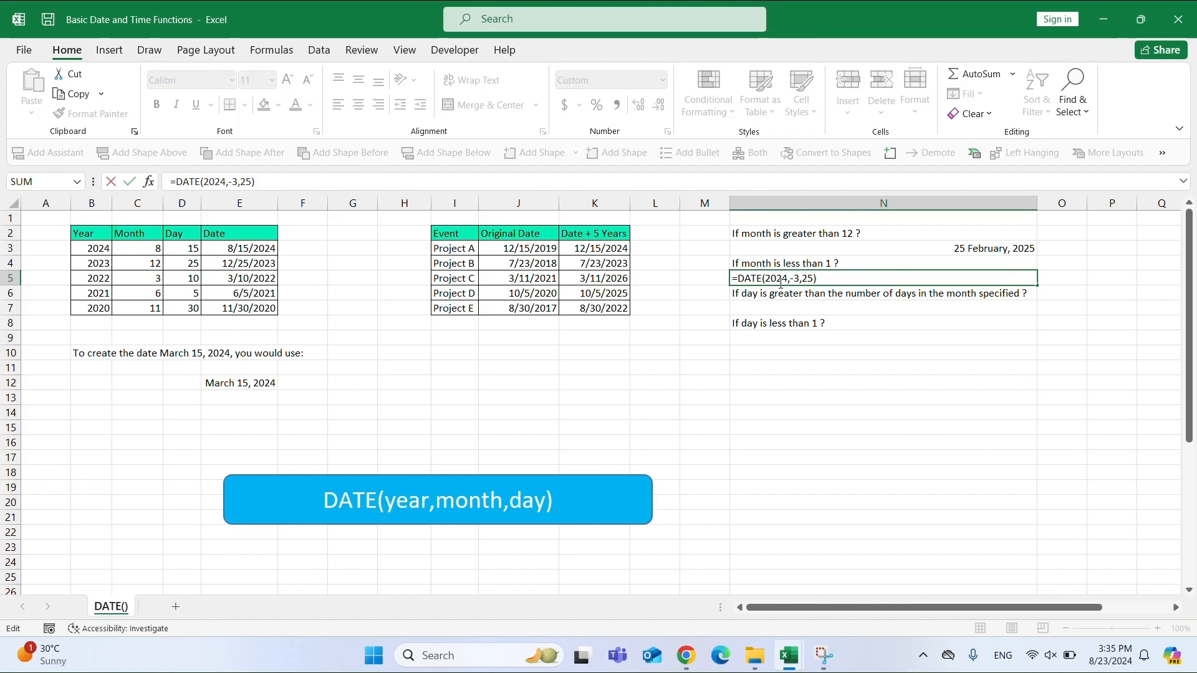
key(Return)
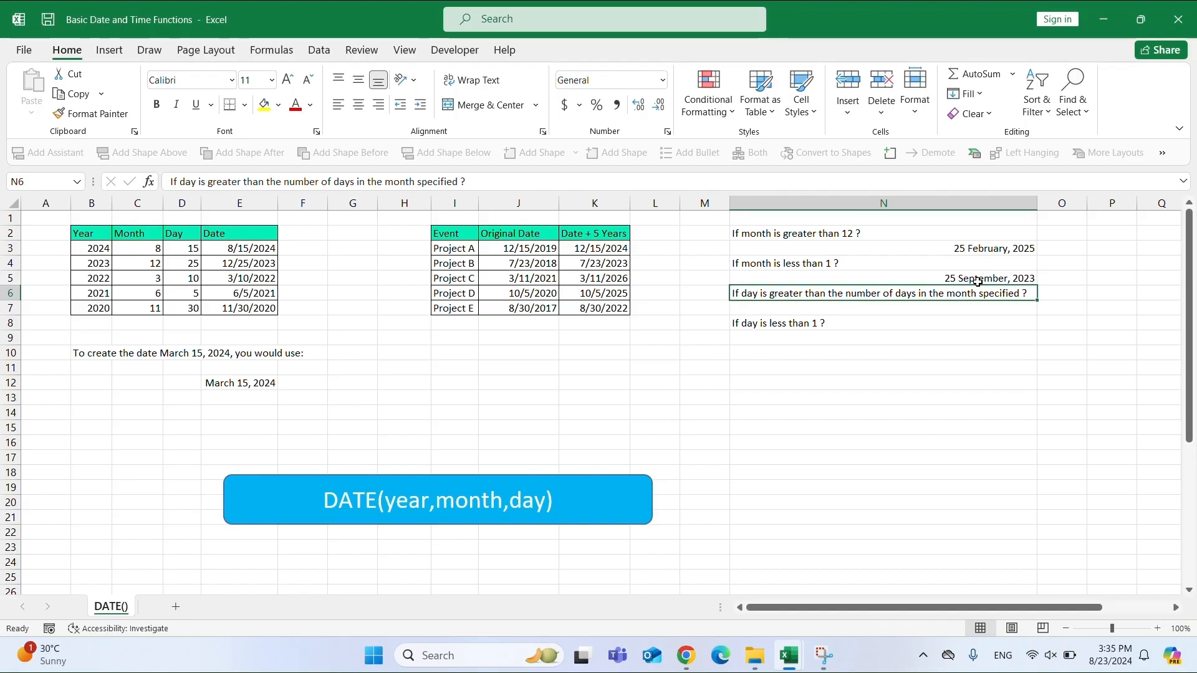
click(1025, 280)
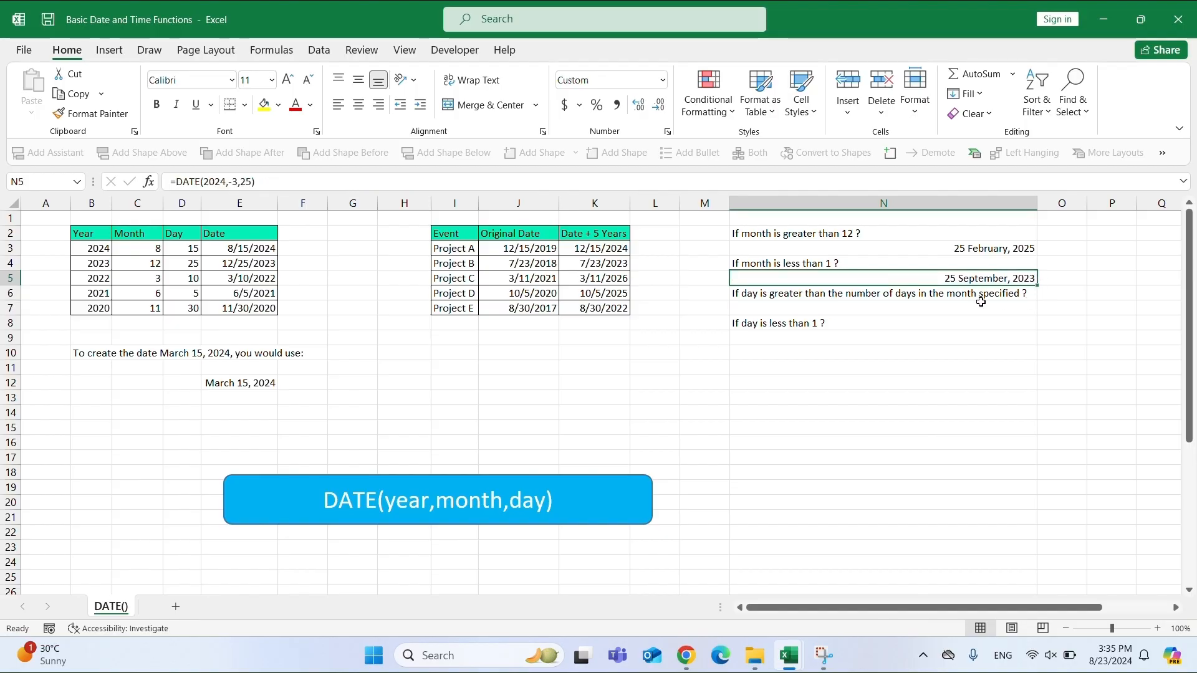
Begin entering =DATE(2024,8, in N7 to test a day exceeding the month's length.
click(768, 291)
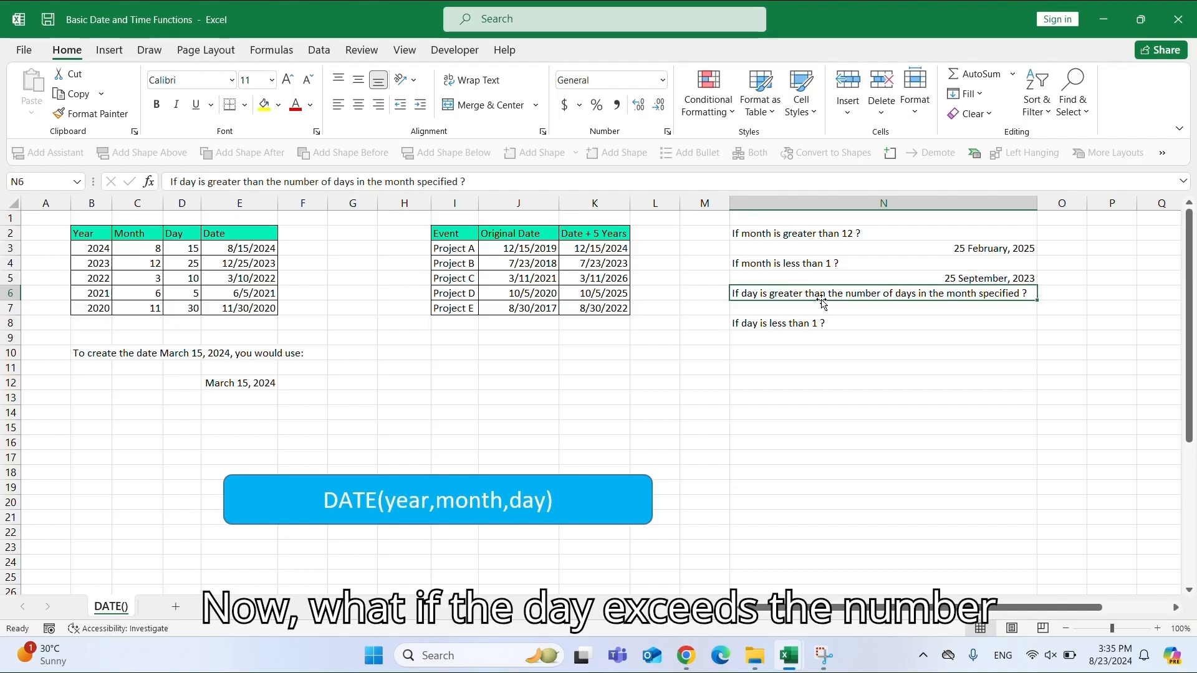
click(778, 310)
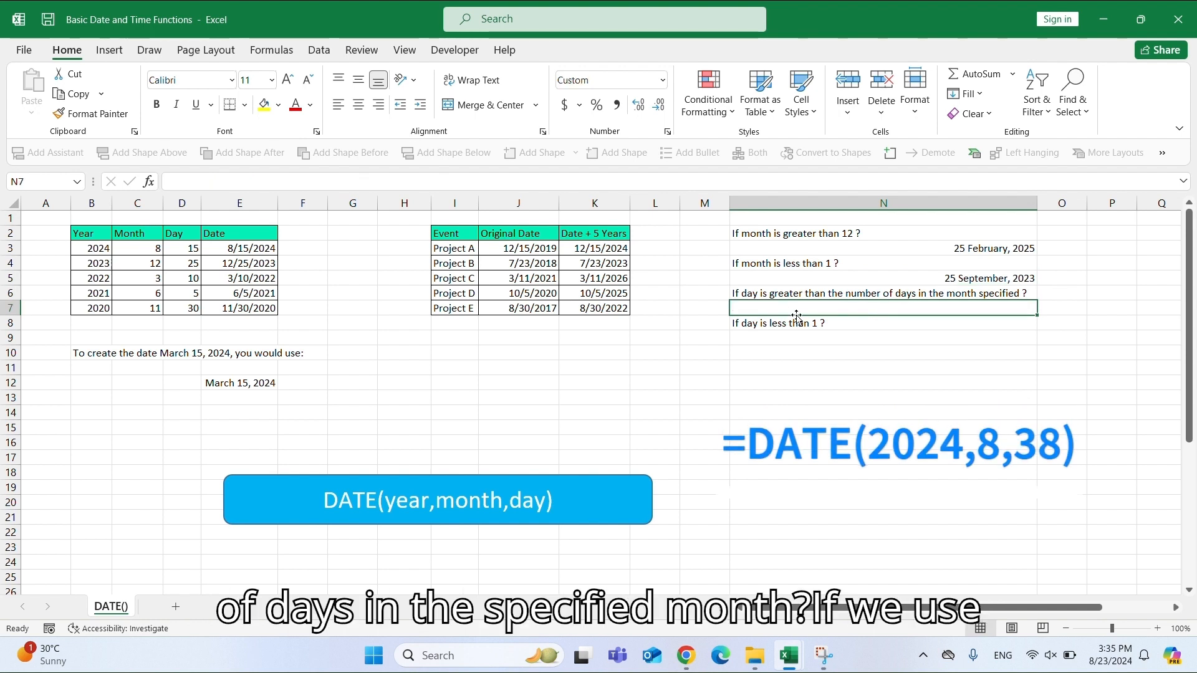
text(=DATE)
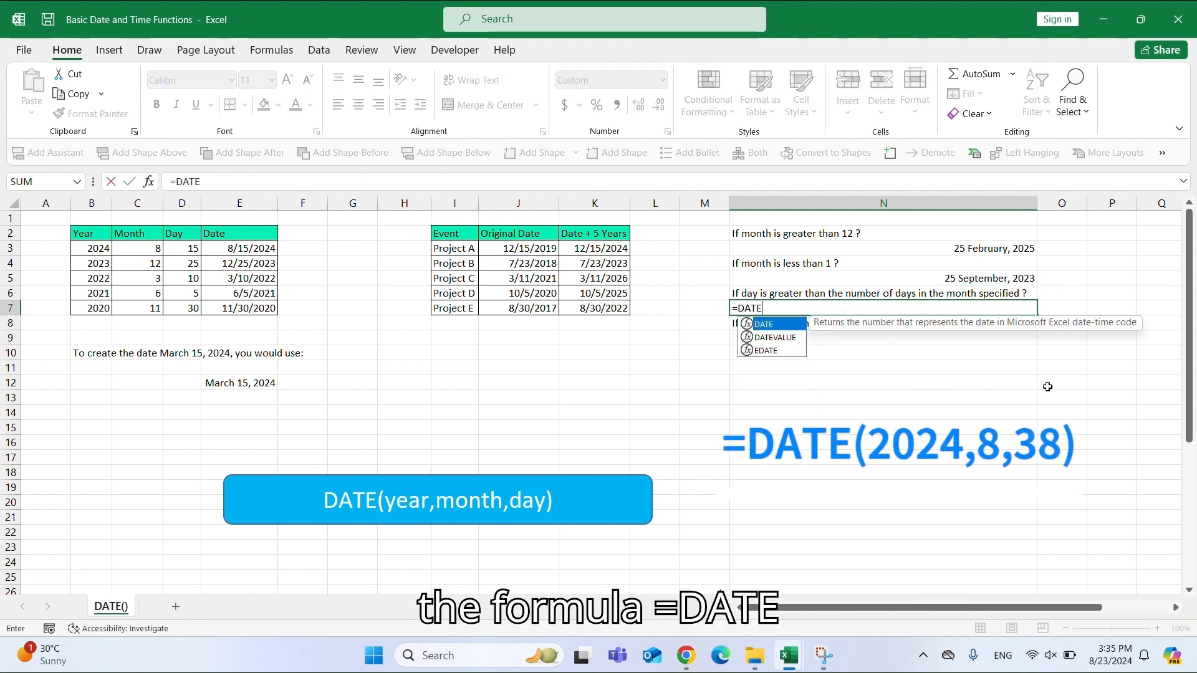
text(()
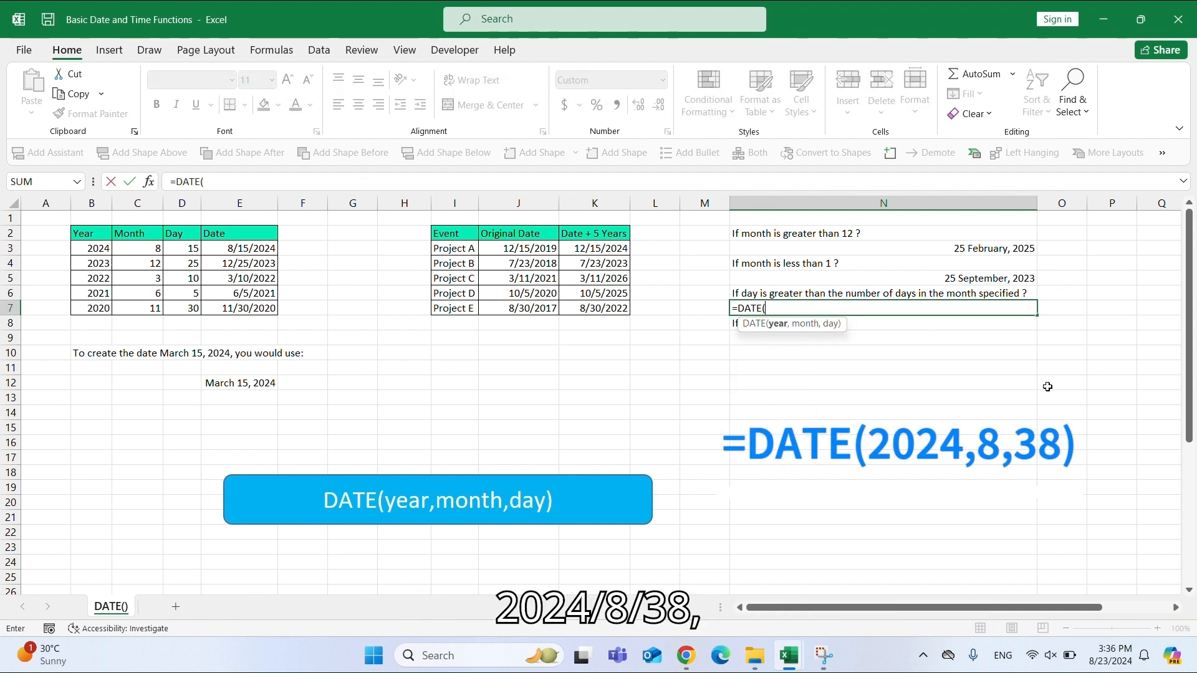
text(2024,8,31)
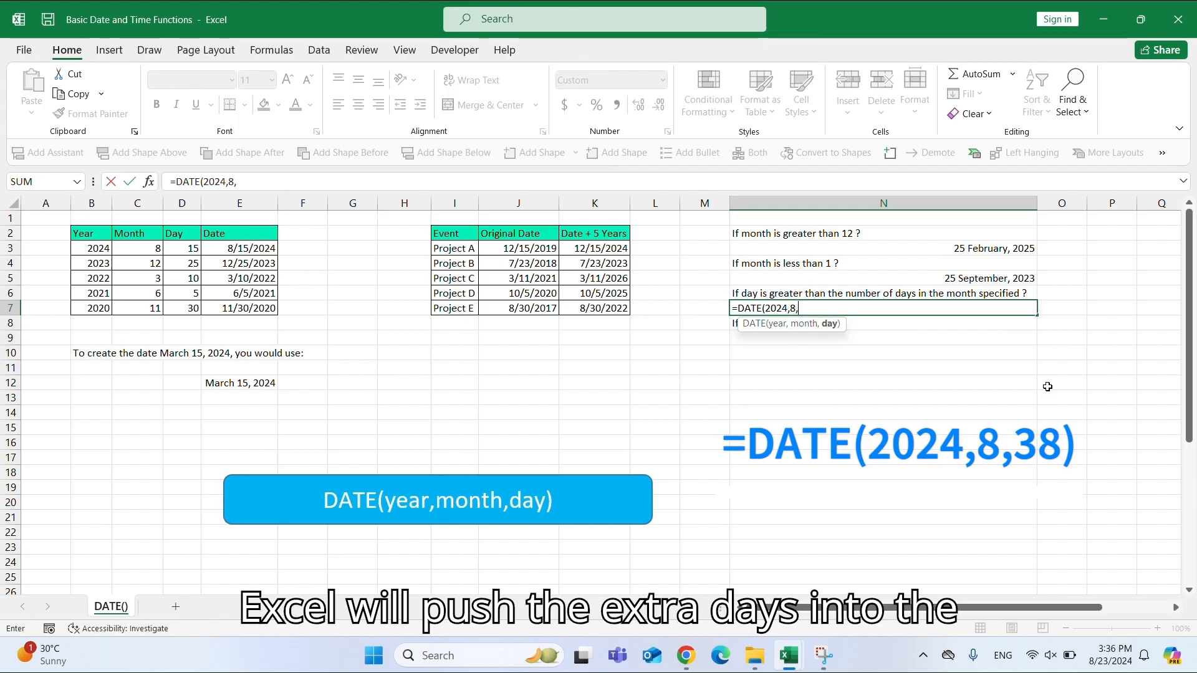
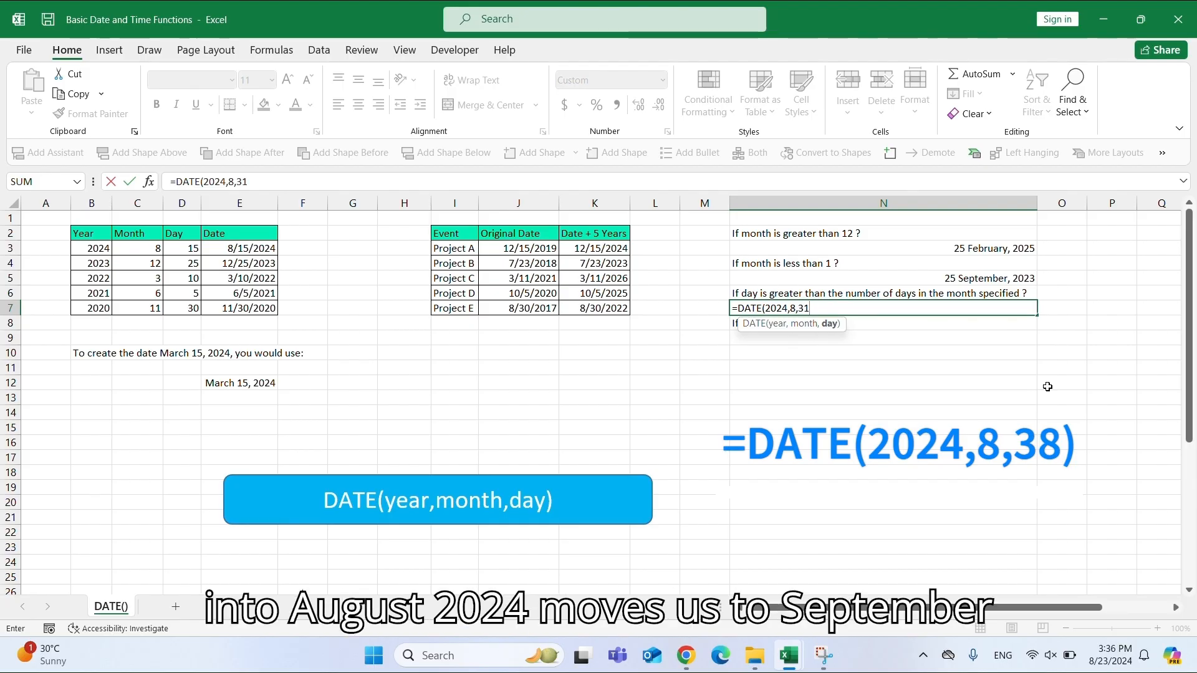
Complete the N7 formula as =DATE(2024,8,38) to test a day exceeding the month's length.
key(BackSpace)
text(8))
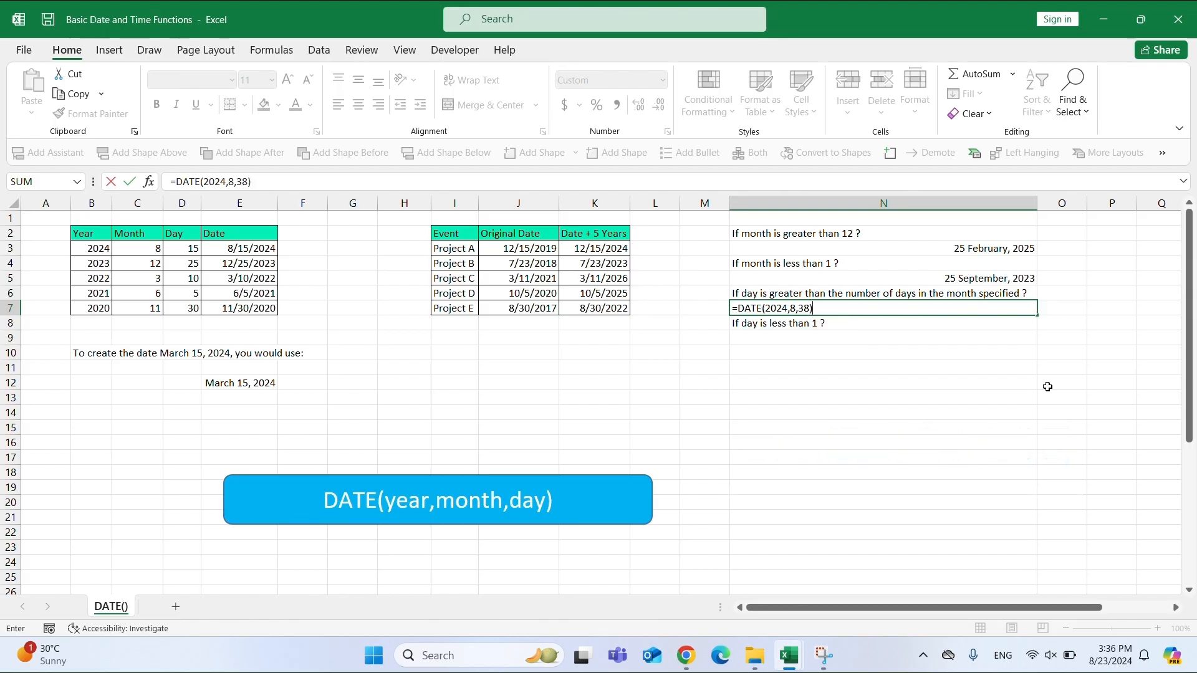
key(Return)
click(994, 310)
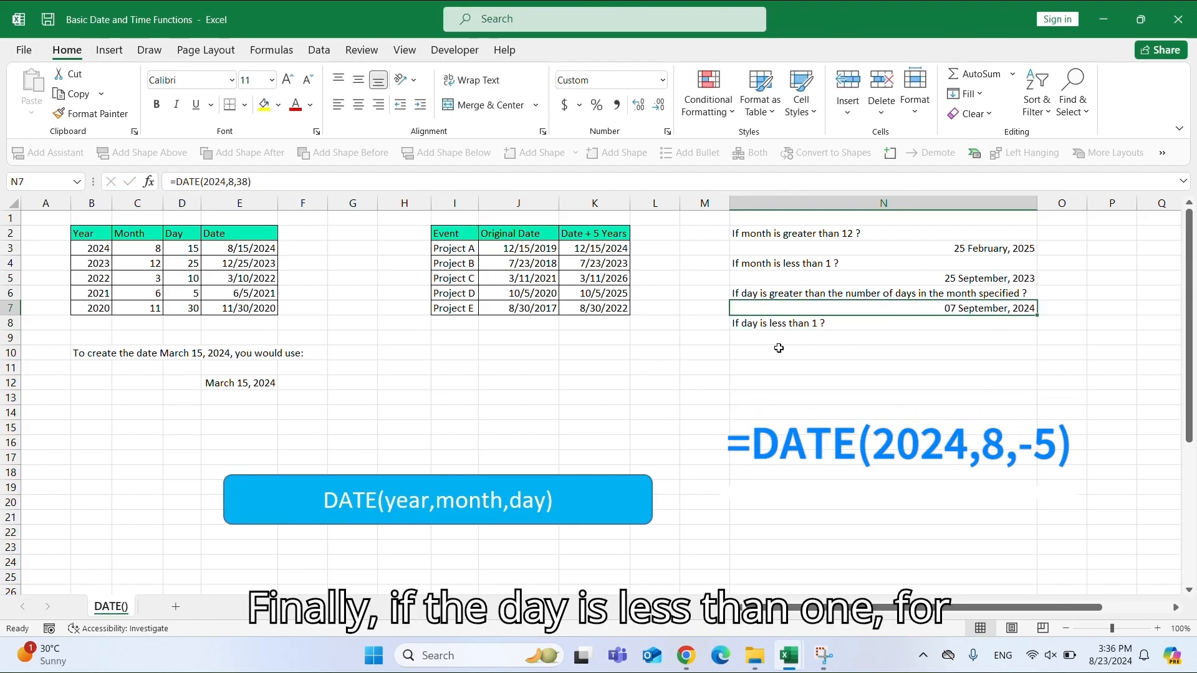
Enter =DATE(2024,8,-5) in N9 to test a day value below 1.
click(782, 325)
click(782, 340)
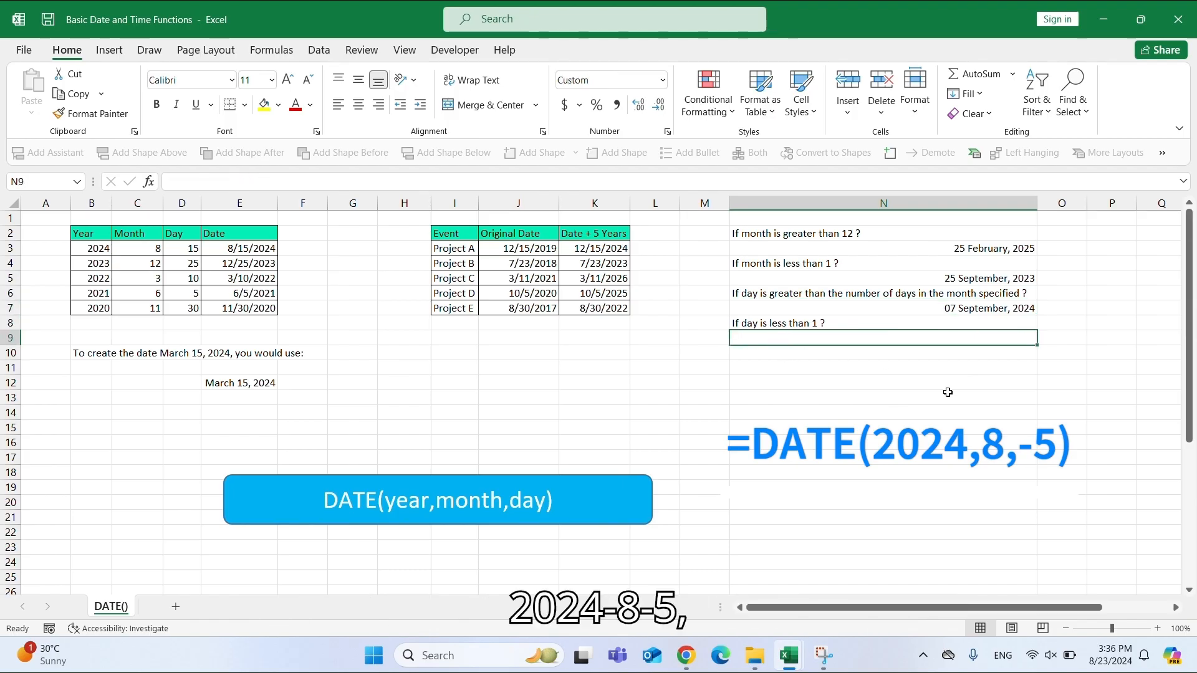
text(=DATE)
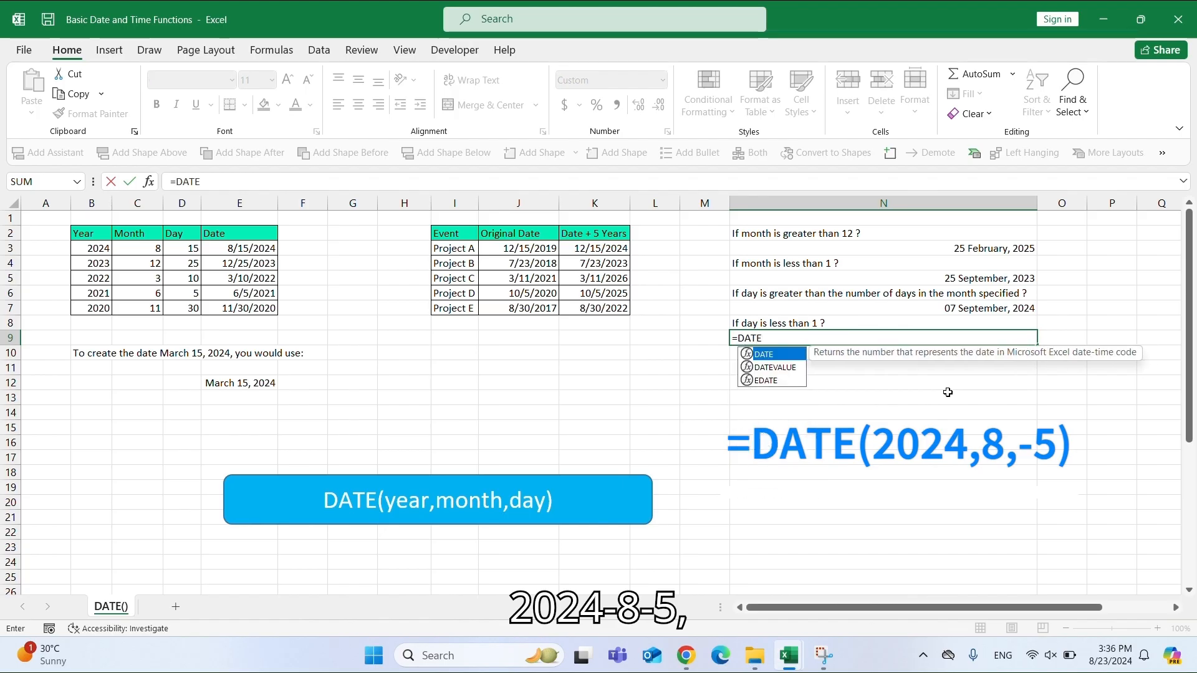
text((202)
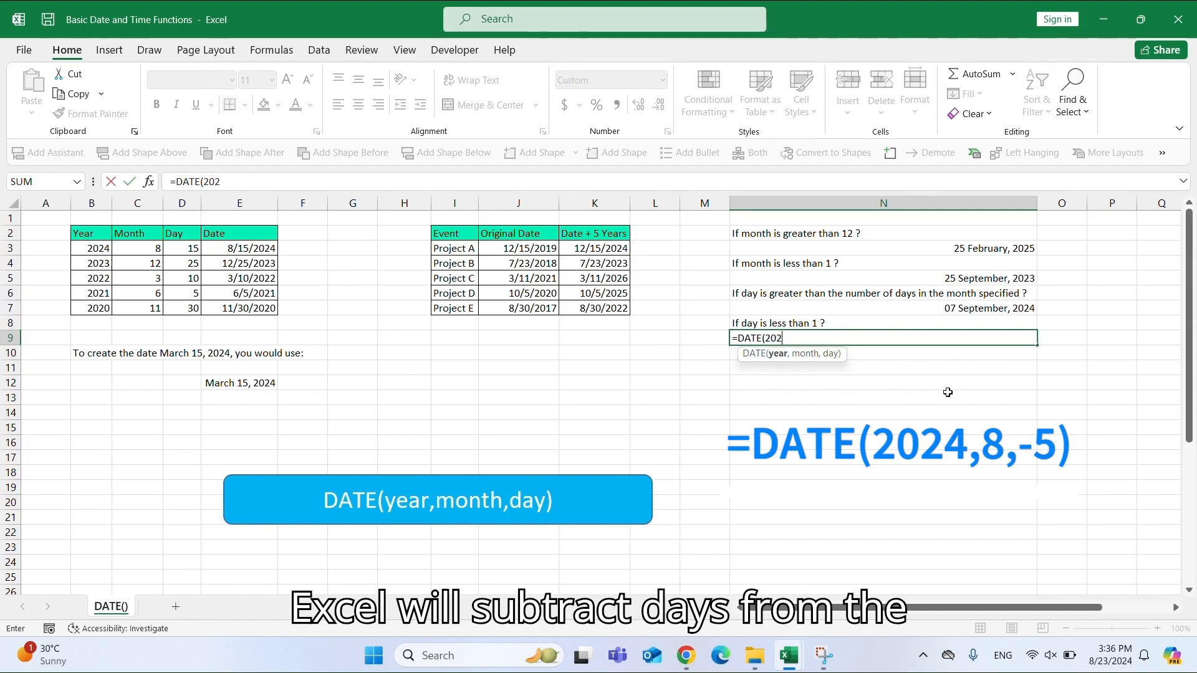
text(4,)
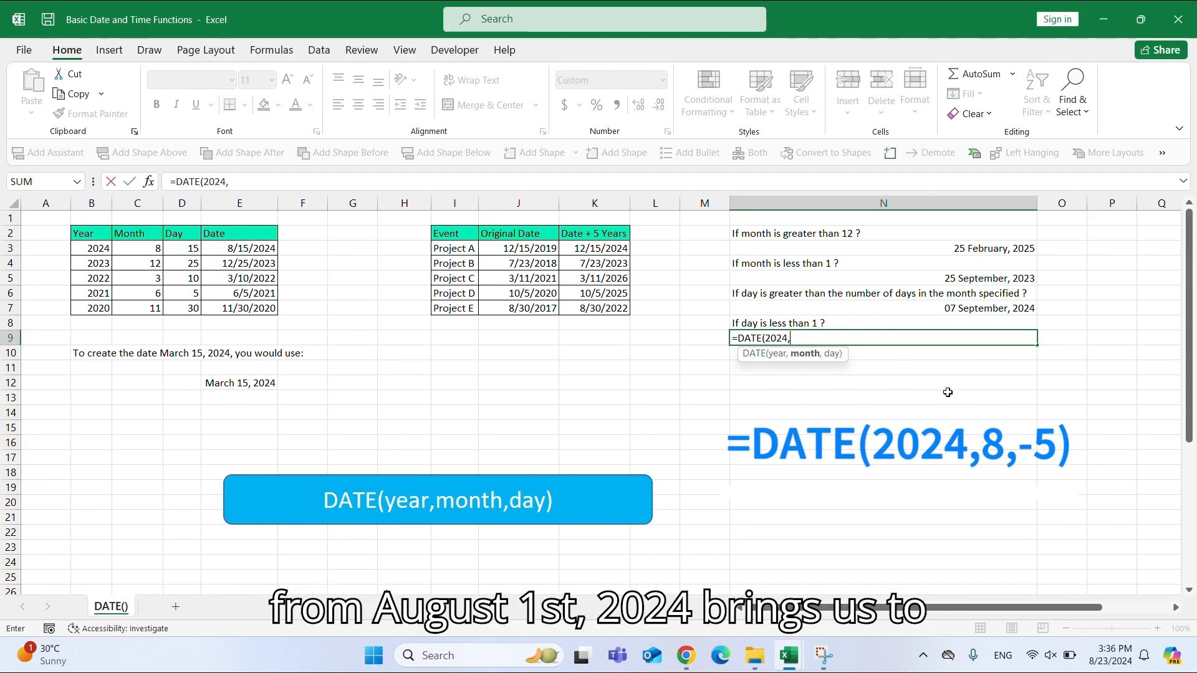
text(8,)
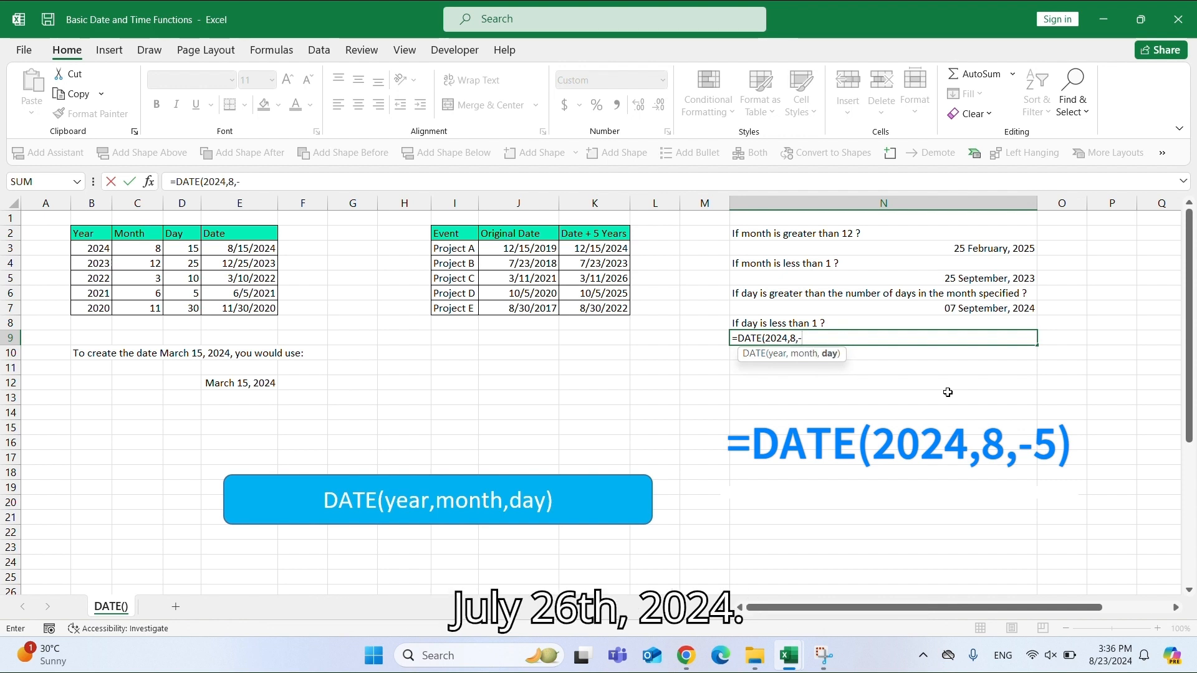
text(-5))
key(Return)
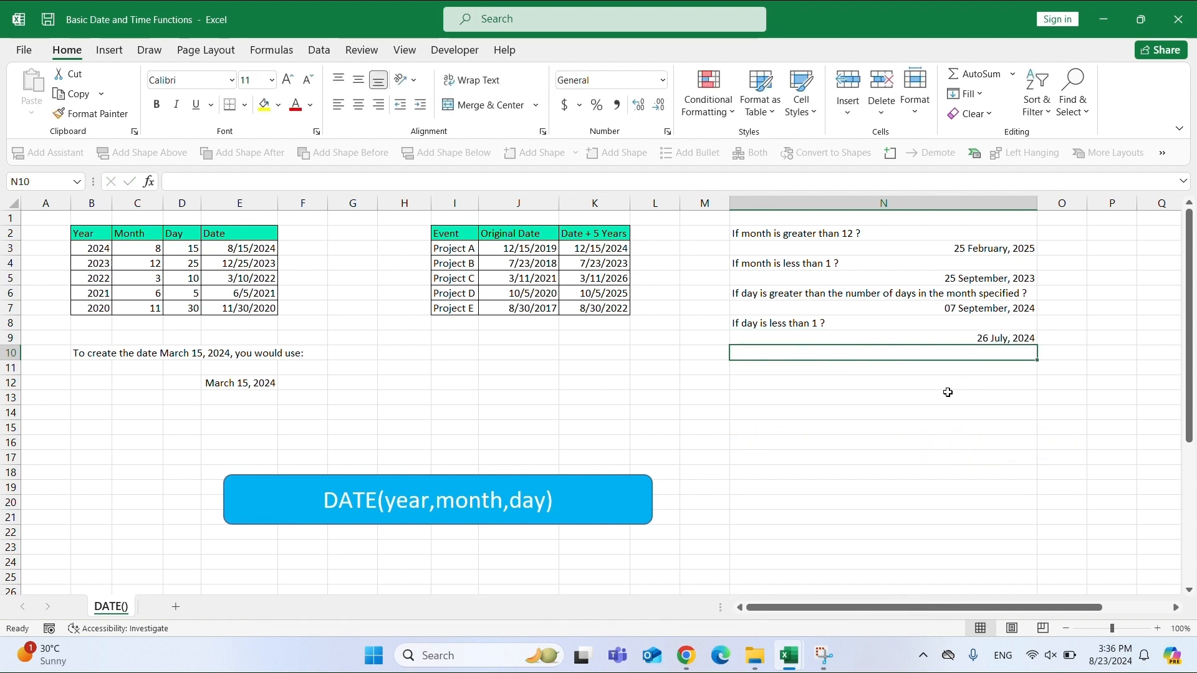
click(985, 341)
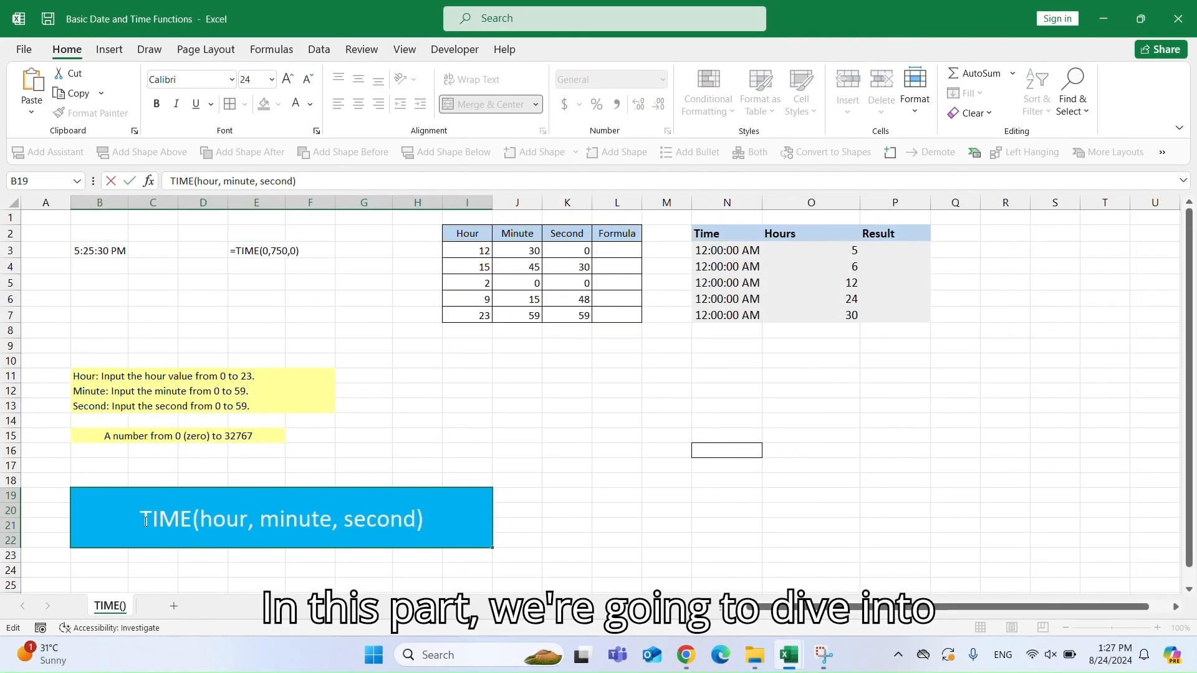
Review the TIME function's hour, minute and second arguments and the allowed ranges noted beside them.
drag(145, 521, 190, 521)
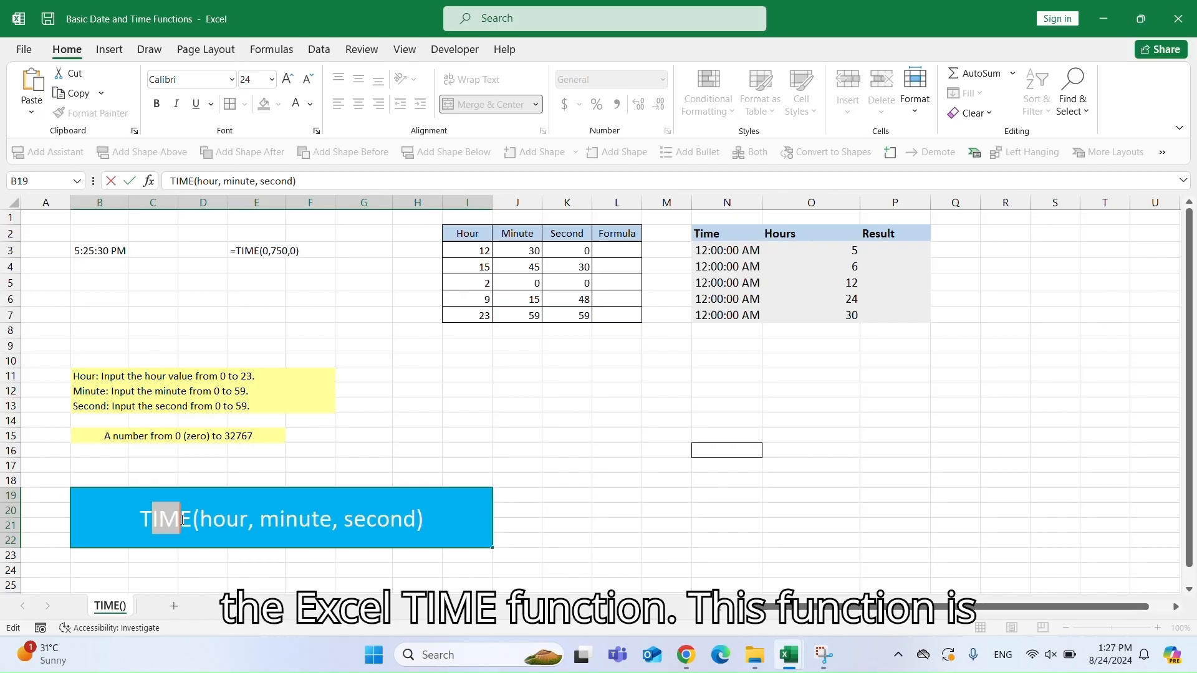
click(208, 520)
double_click(208, 521)
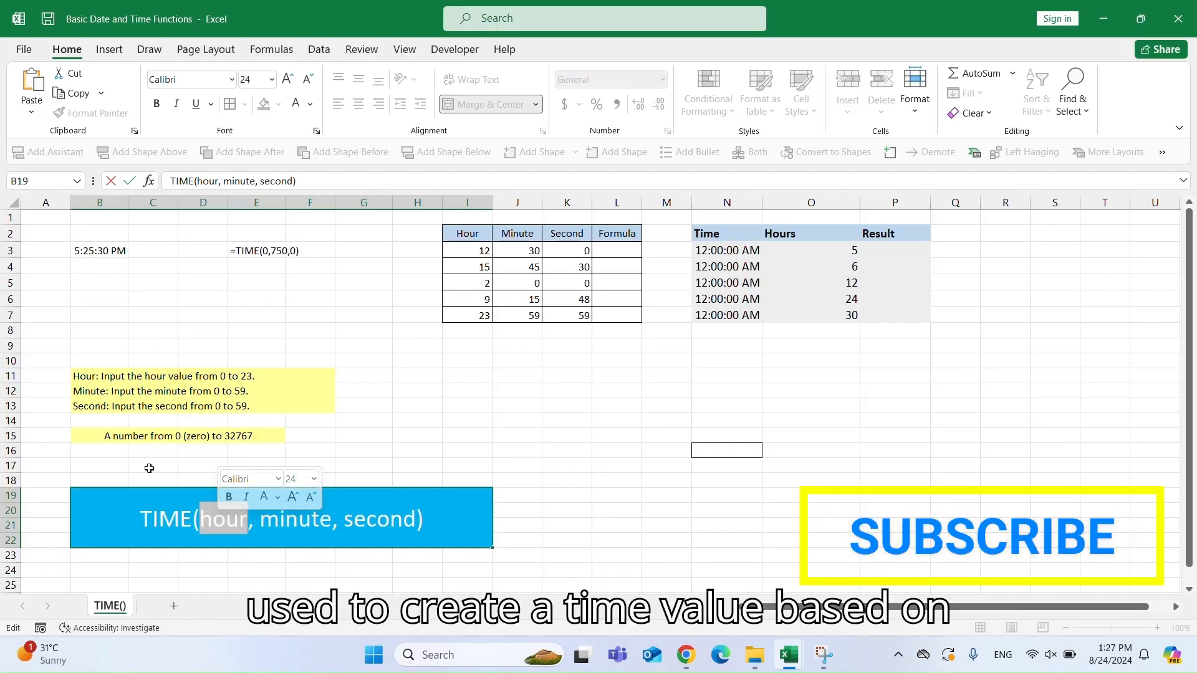
click(163, 378)
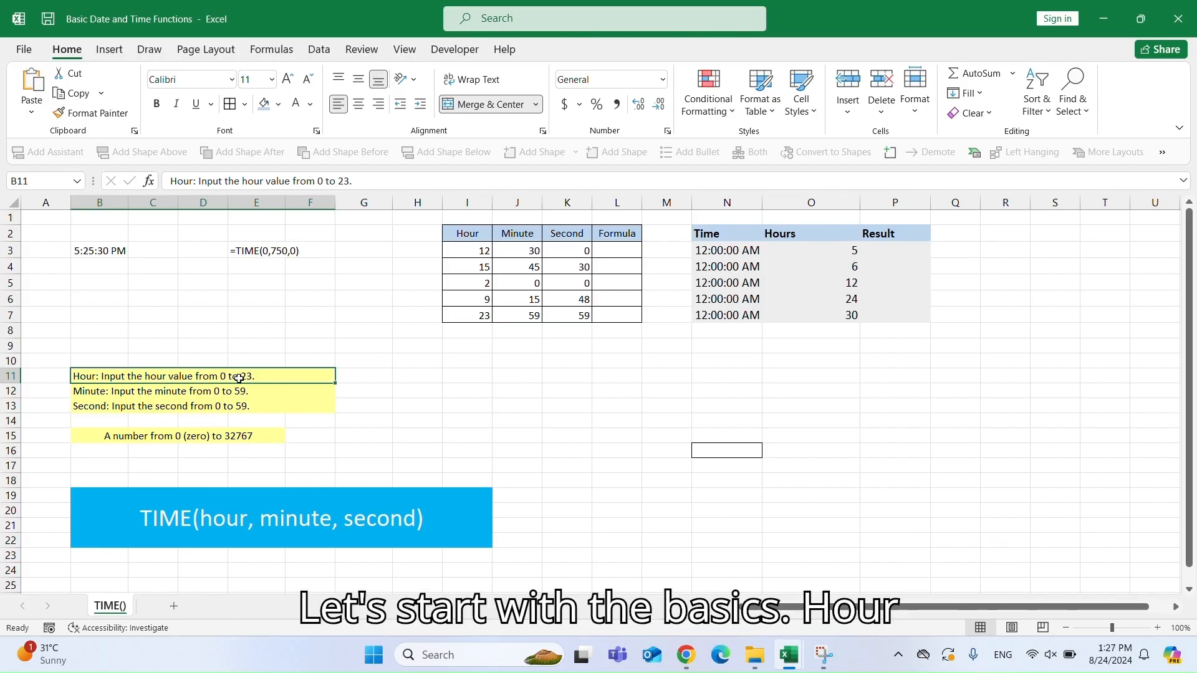
click(287, 522)
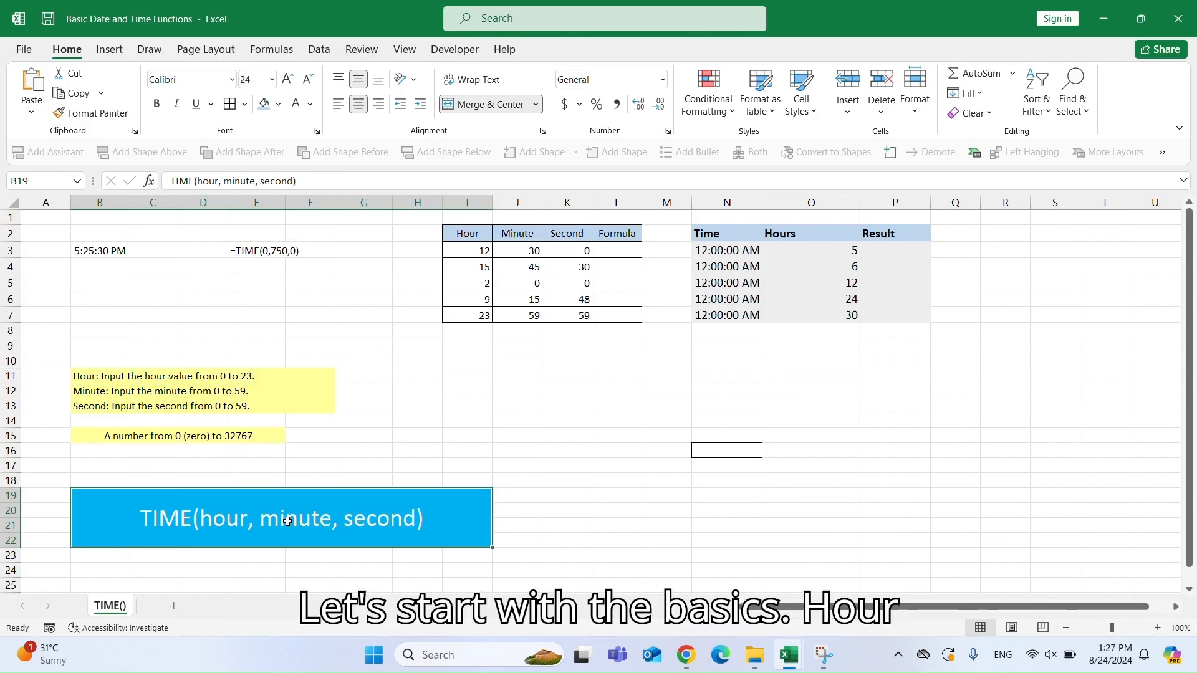
double_click(279, 510)
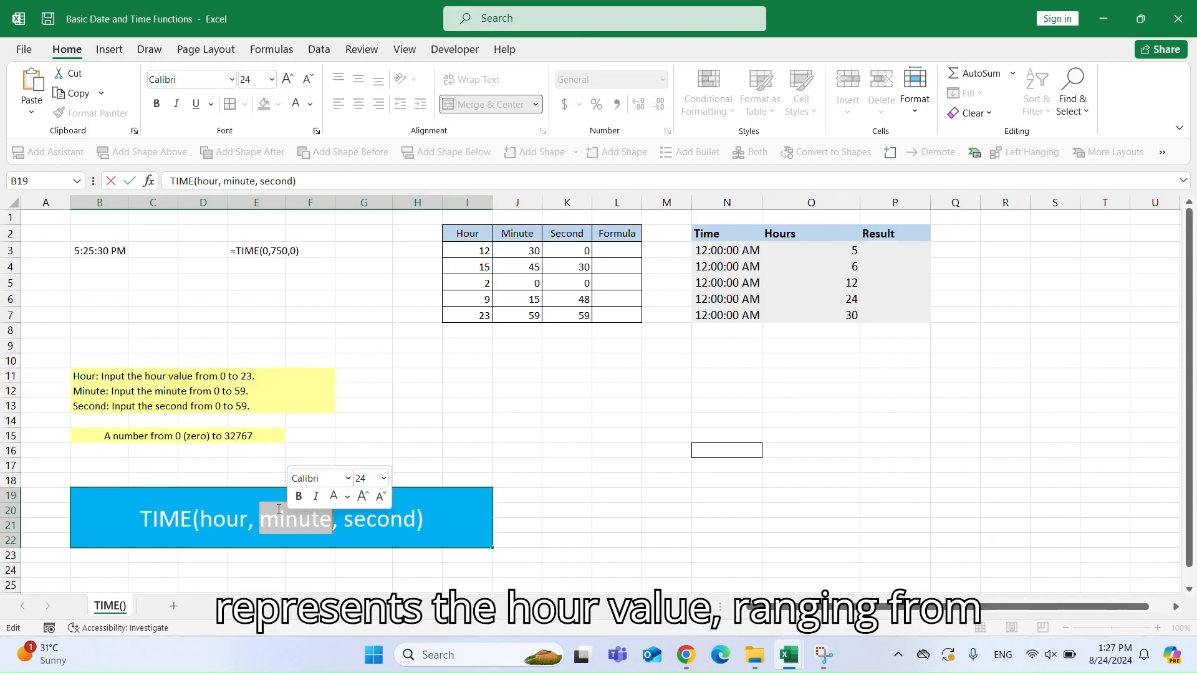
click(155, 391)
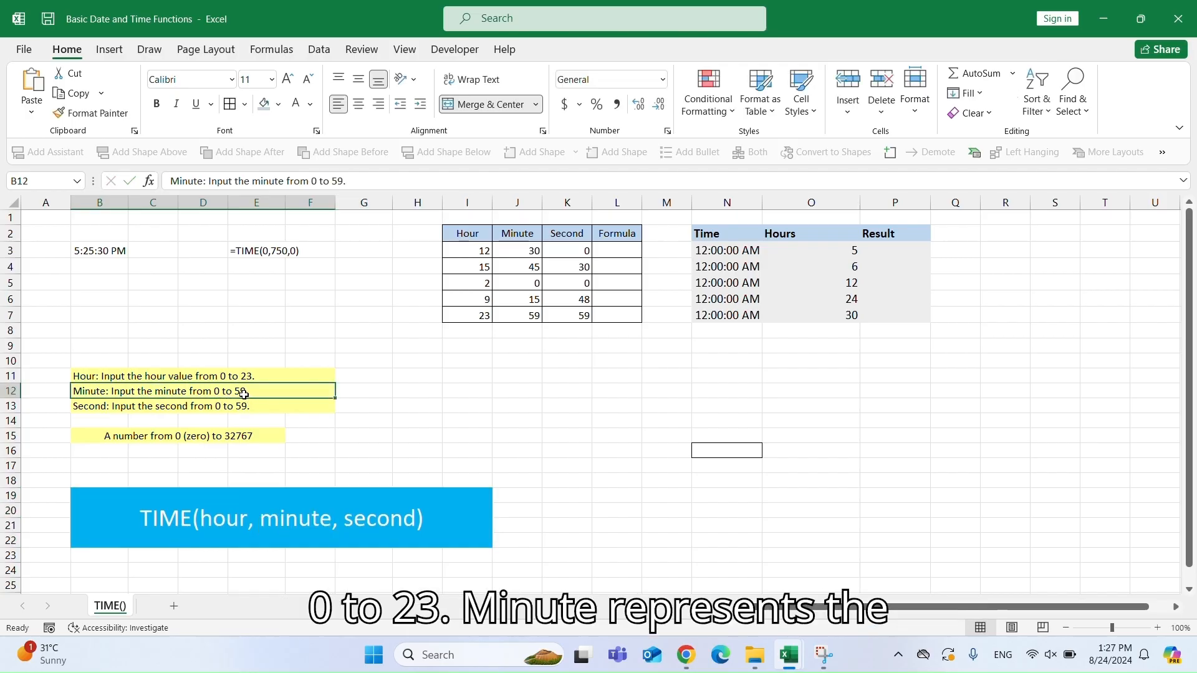
click(379, 518)
double_click(378, 517)
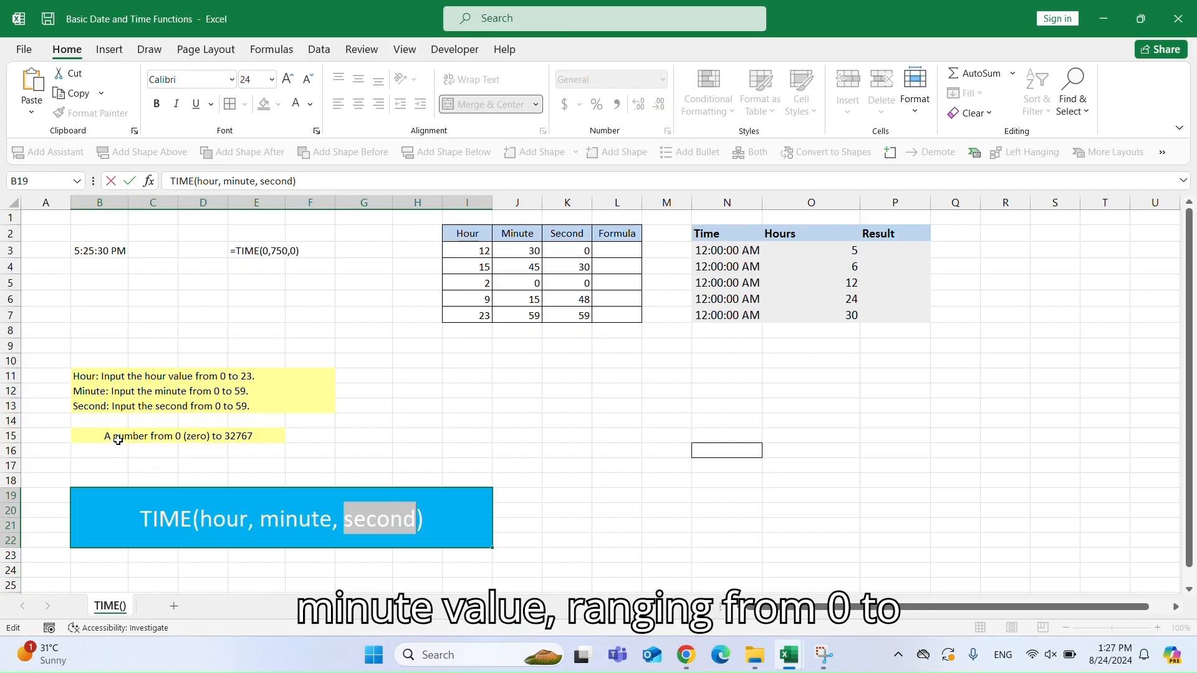
click(102, 408)
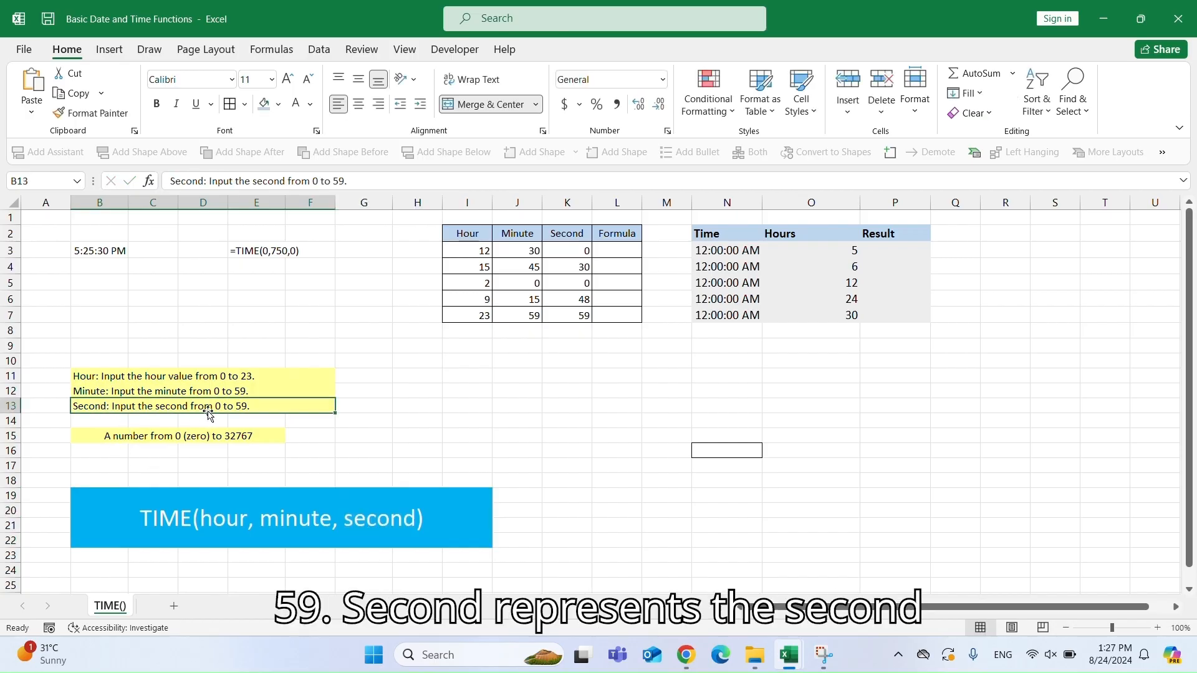
click(134, 439)
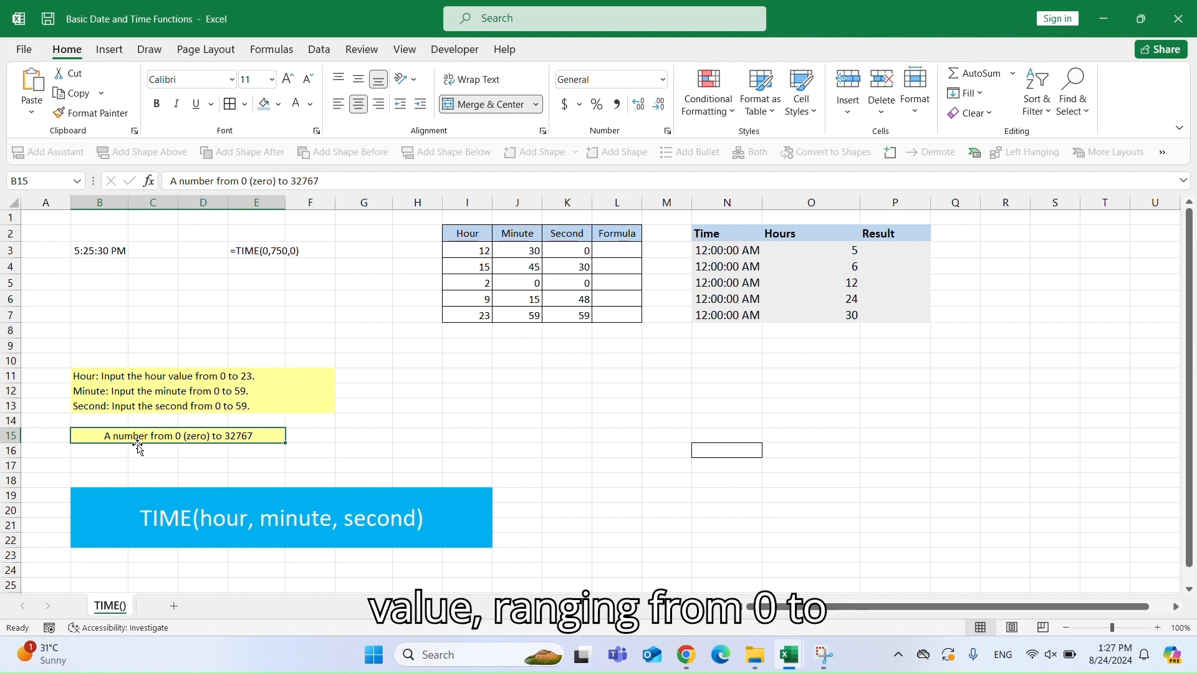
Enter =TIME(5,25,30) in B5 to build a time from hour, minute and second.
click(99, 267)
click(100, 284)
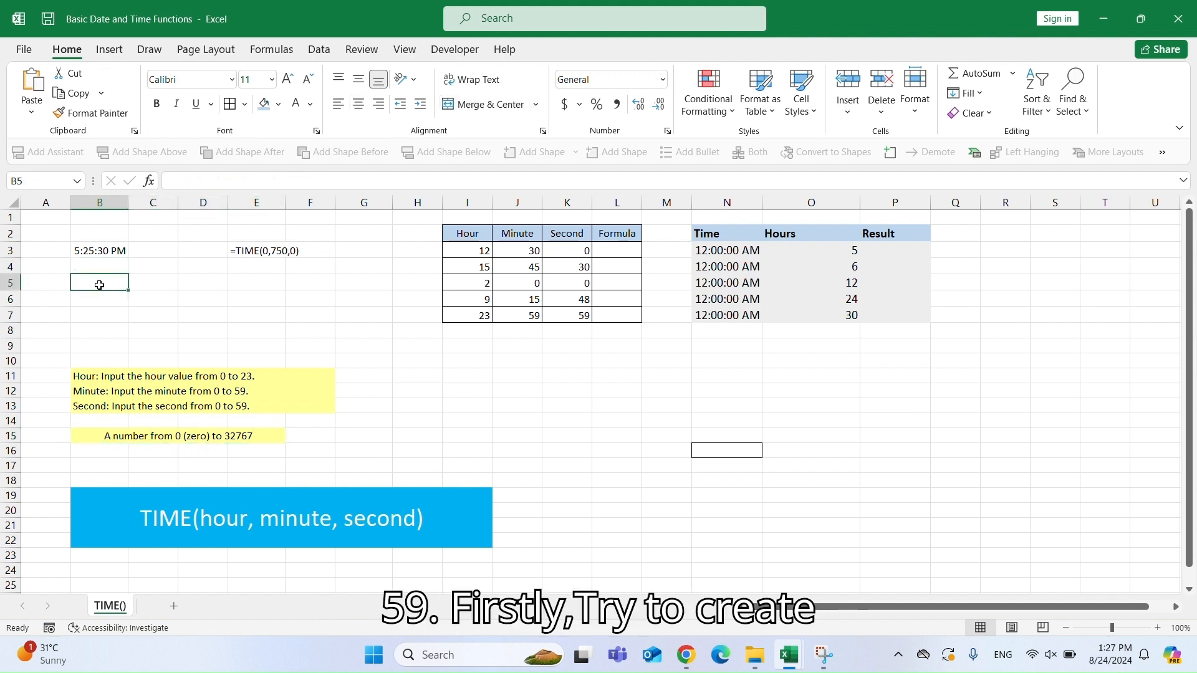
text(=TIME)
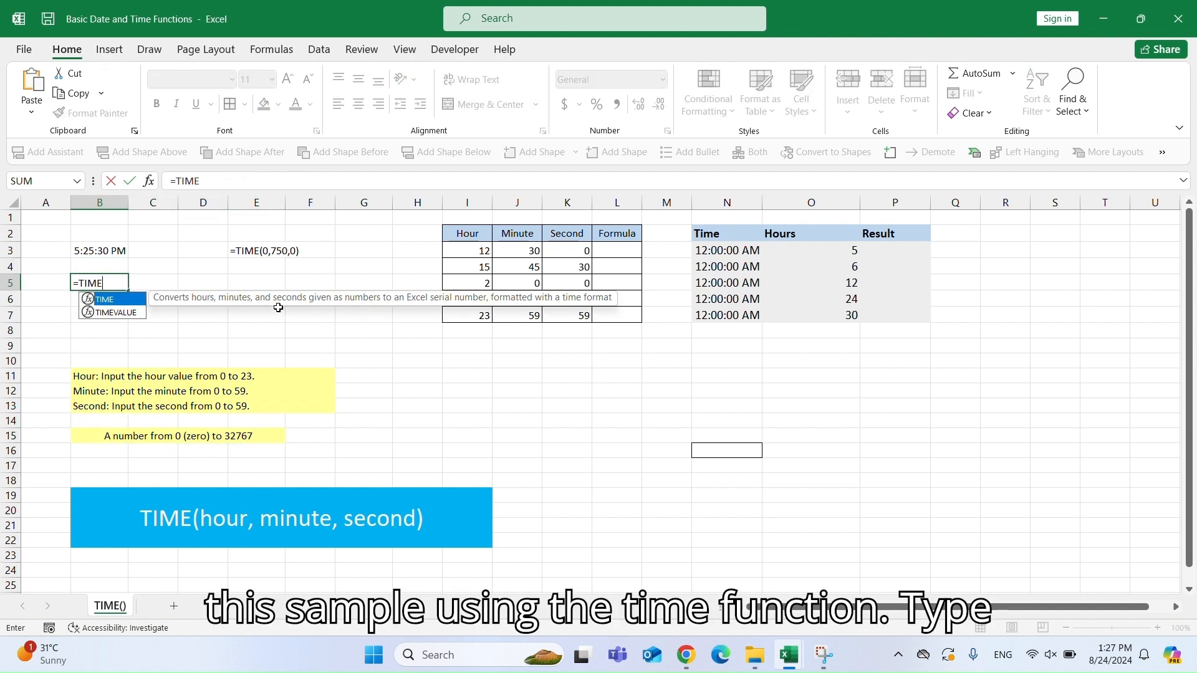
text(()
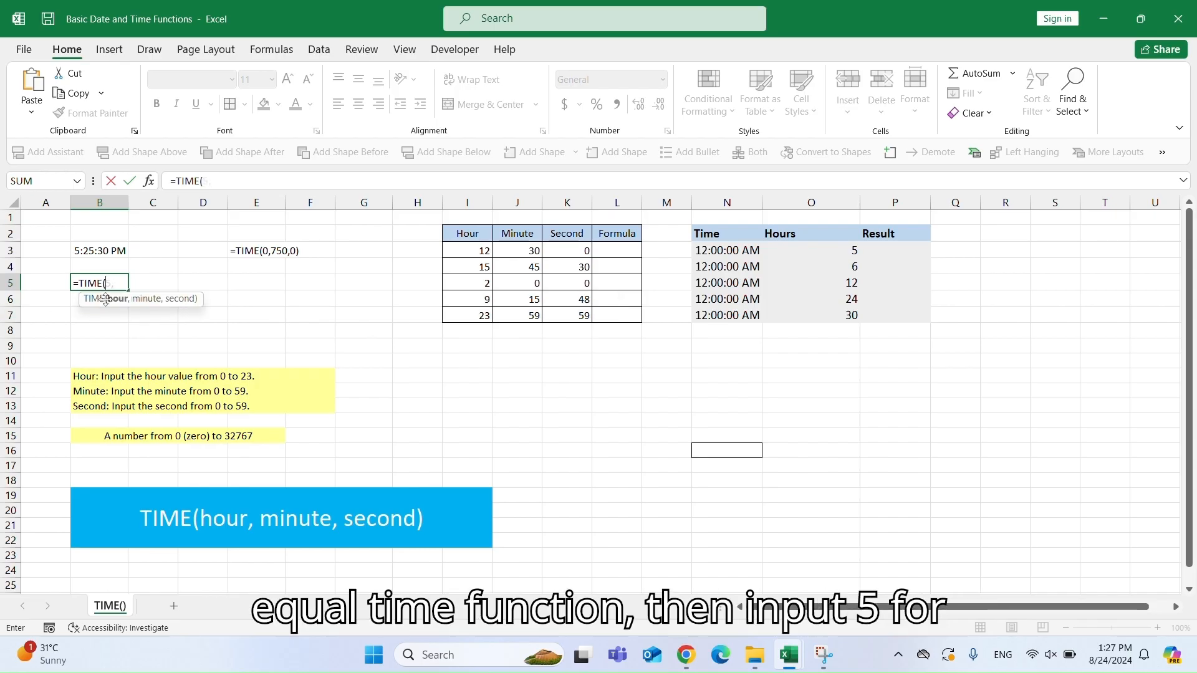
text(5,25)
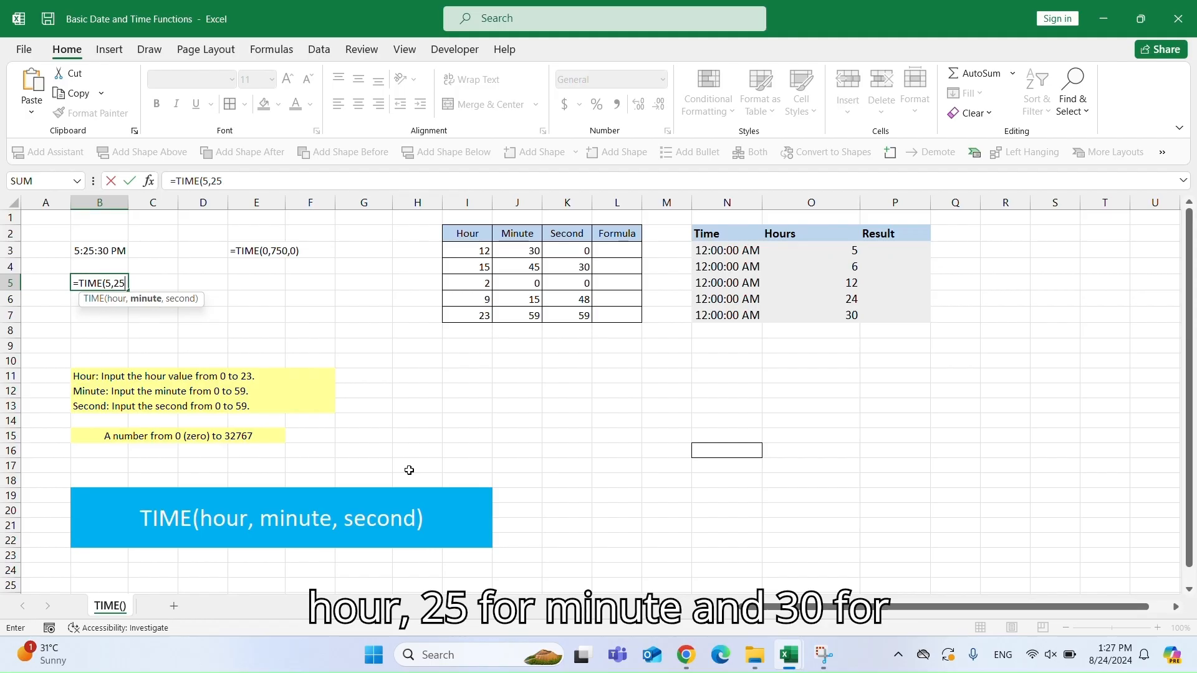
text(,)
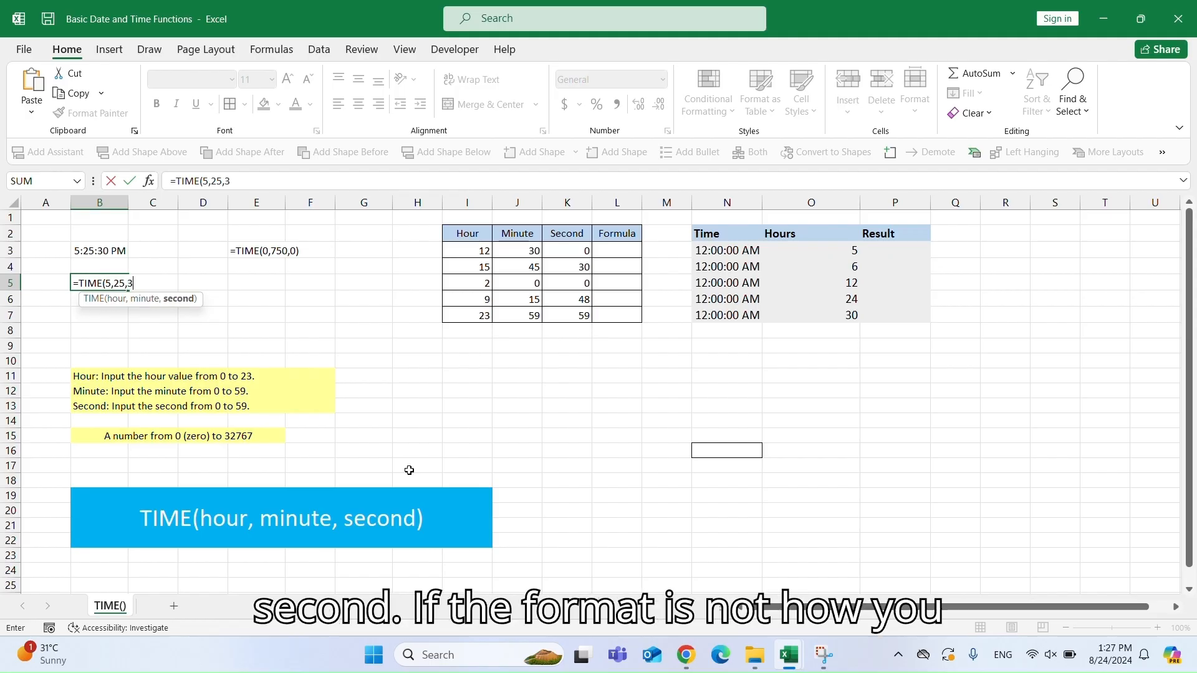
text(30))
key(Return)
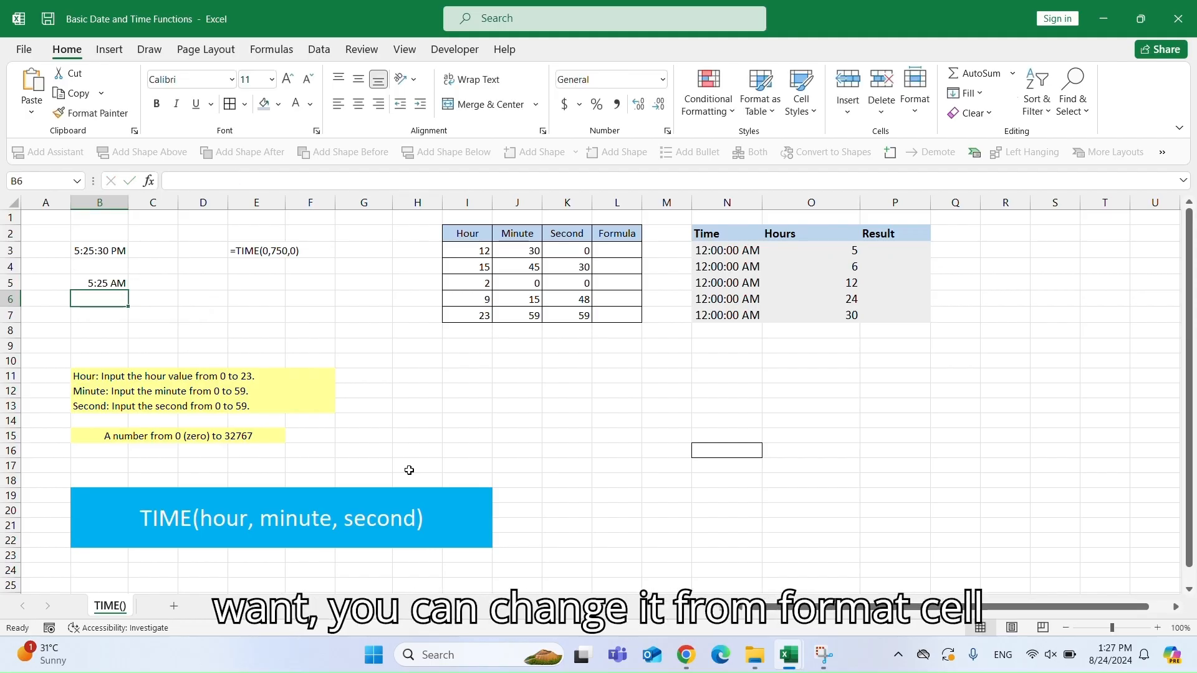
Apply the custom h:mm:ss AM/PM number format to B5.
click(107, 285)
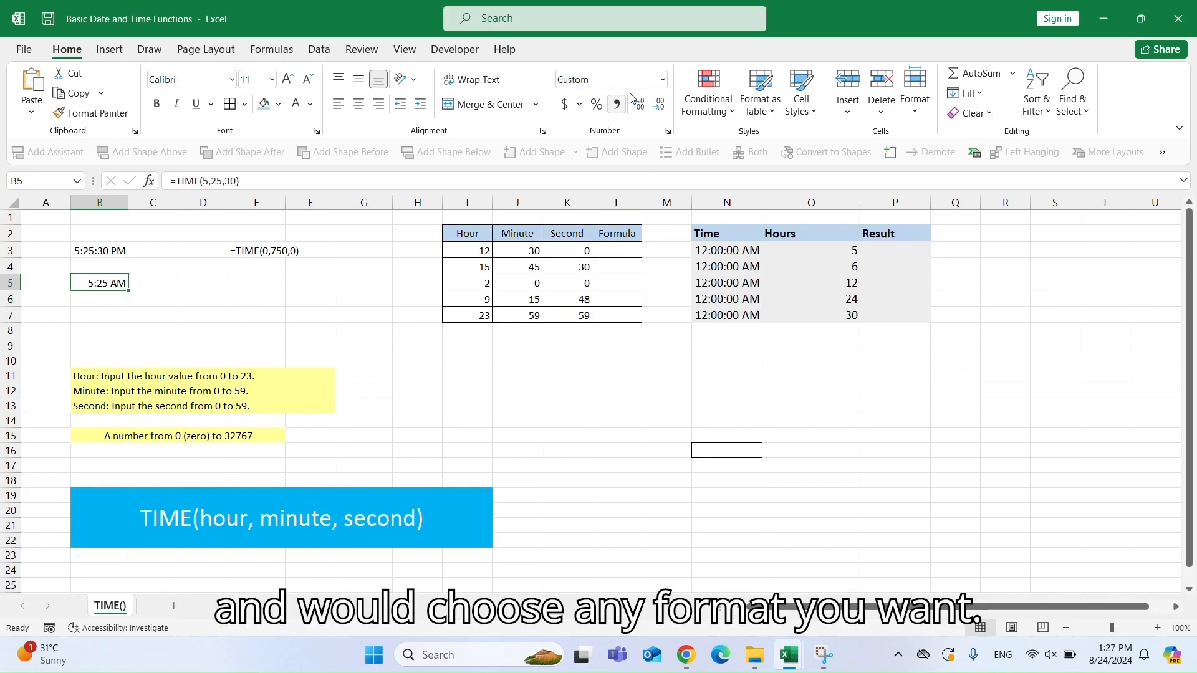
click(663, 80)
click(643, 476)
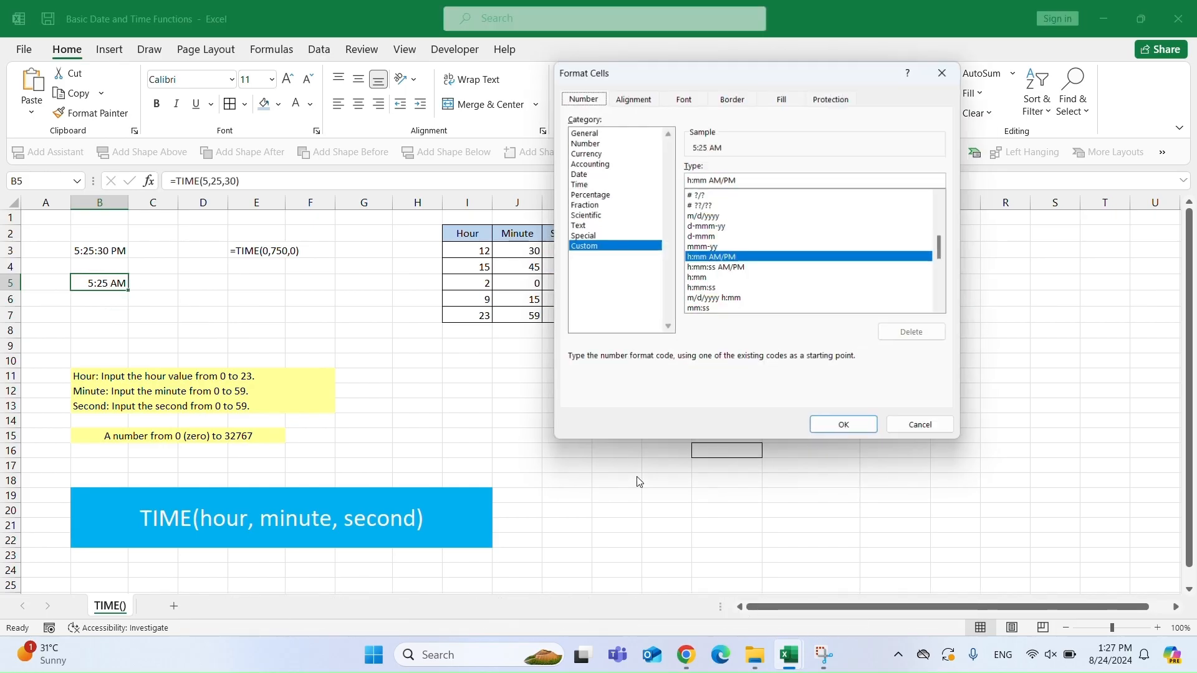
click(720, 268)
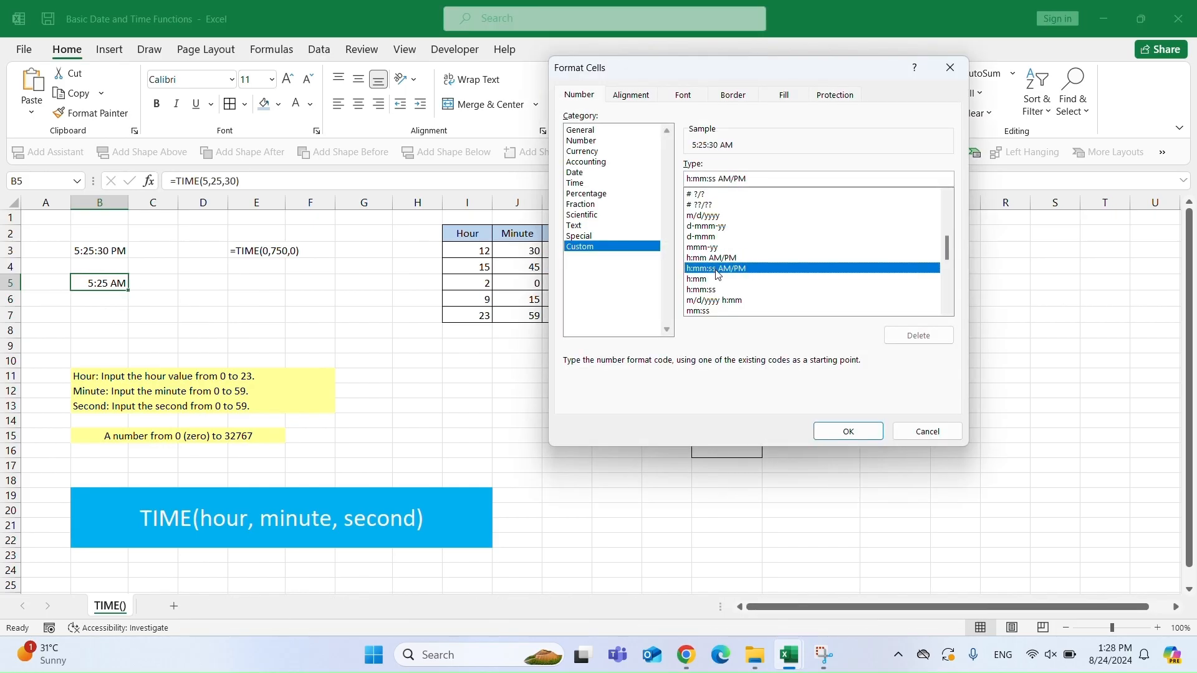
click(837, 429)
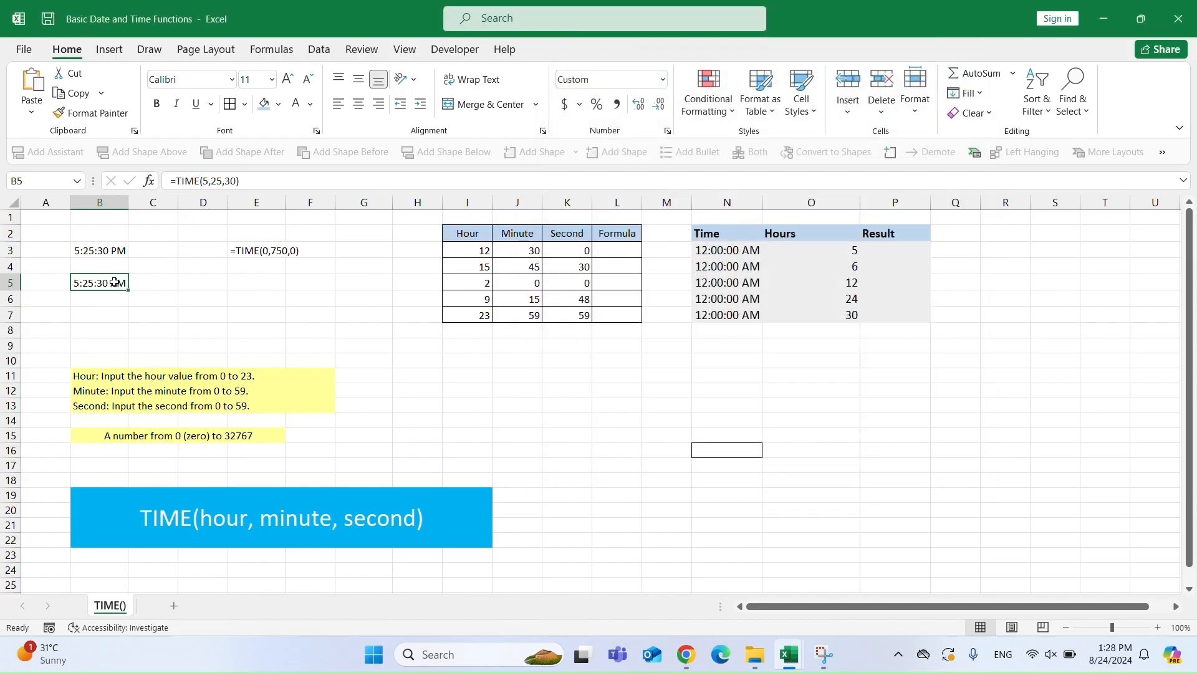
Try to turn the E3 text into a live formula by removing its leading apostrophe.
click(117, 252)
click(275, 254)
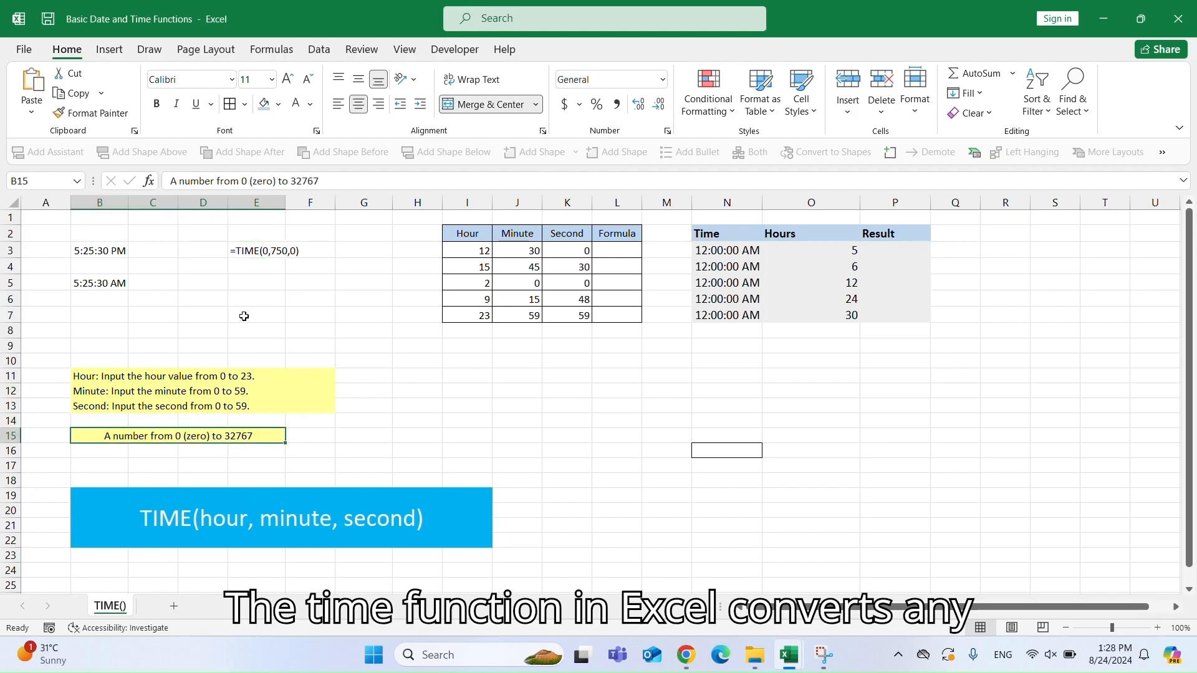
double_click(259, 252)
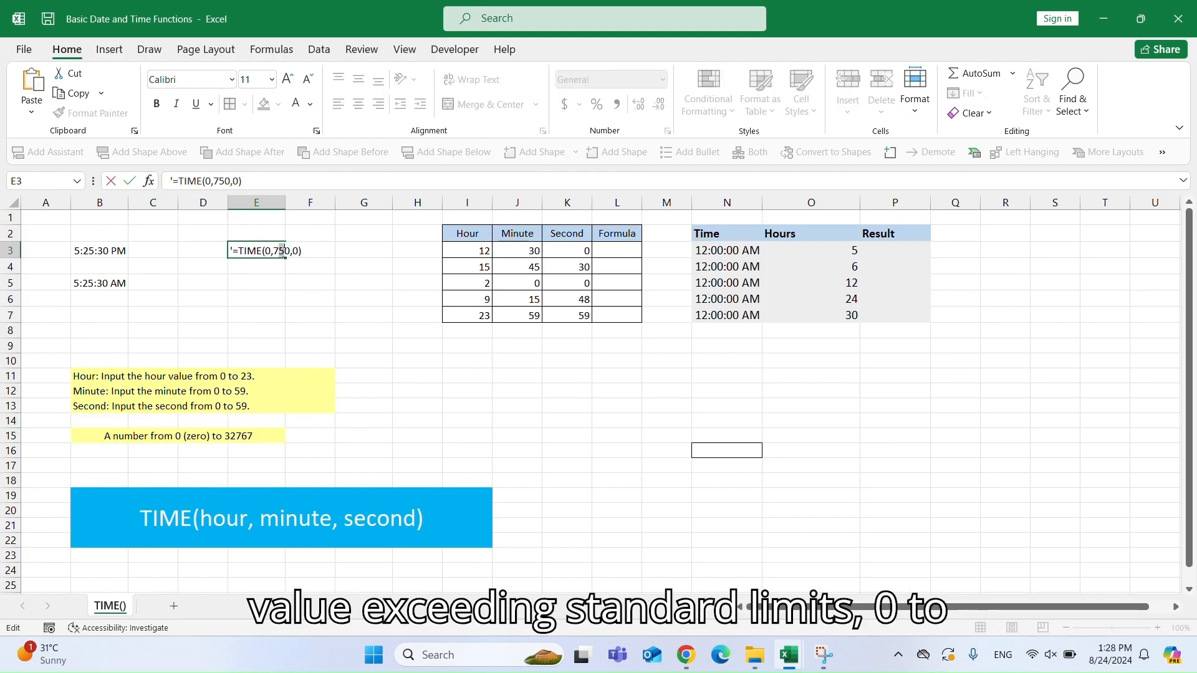
key(Home)
key(Delete)
Enter =750/60 in E5 to convert 750 minutes into hours.
click(254, 288)
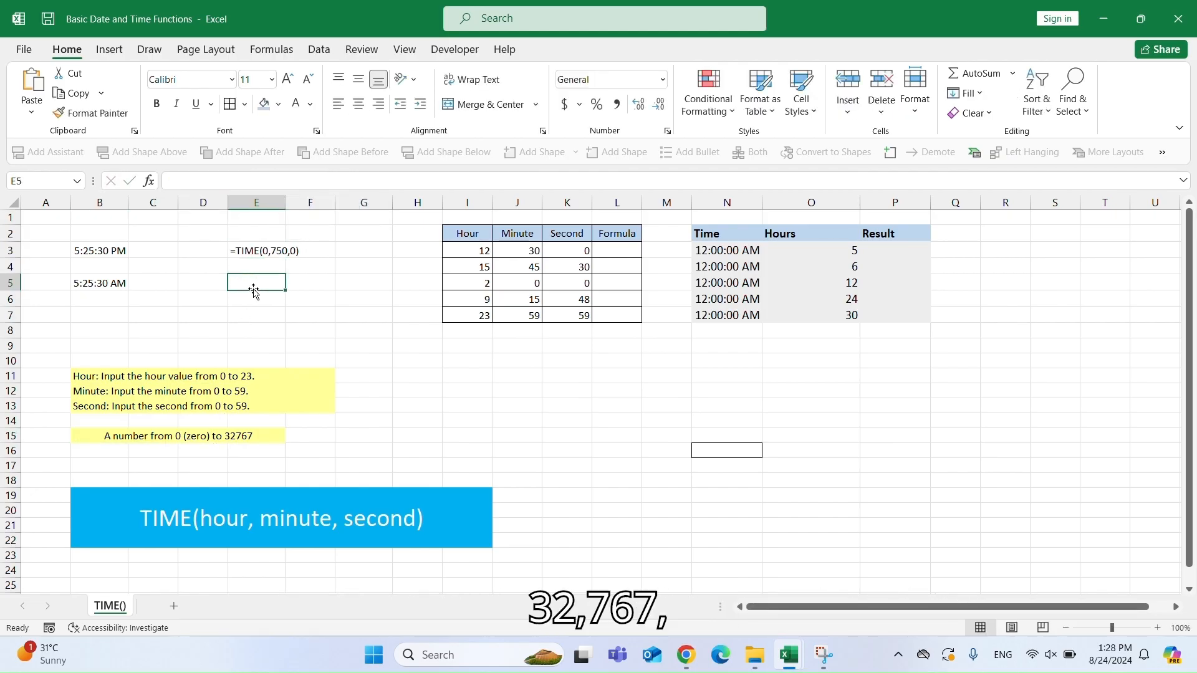
text(=750/6)
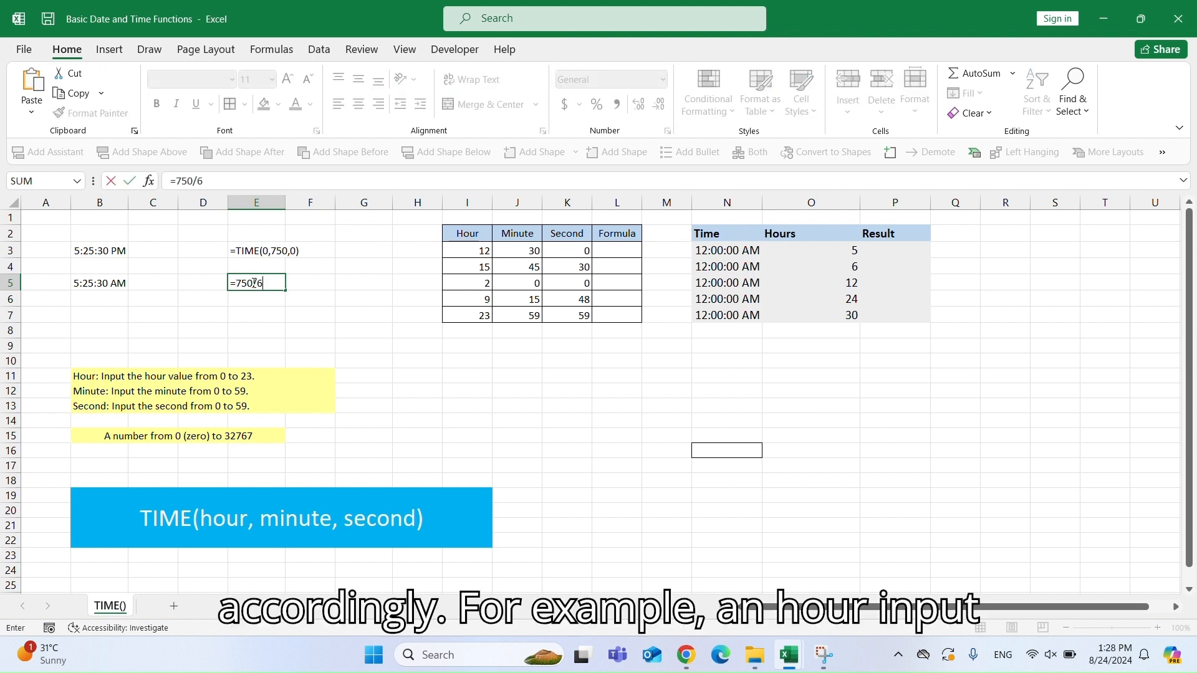
text(0)
key(Return)
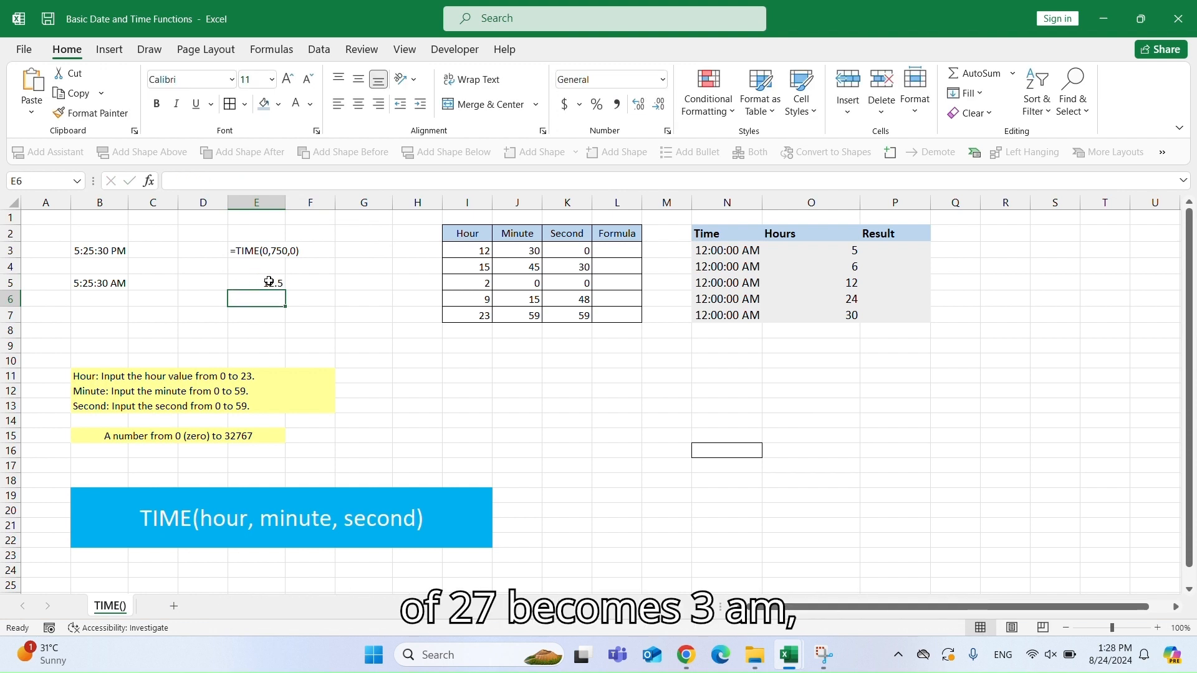
click(269, 282)
double_click(269, 283)
key(Return)
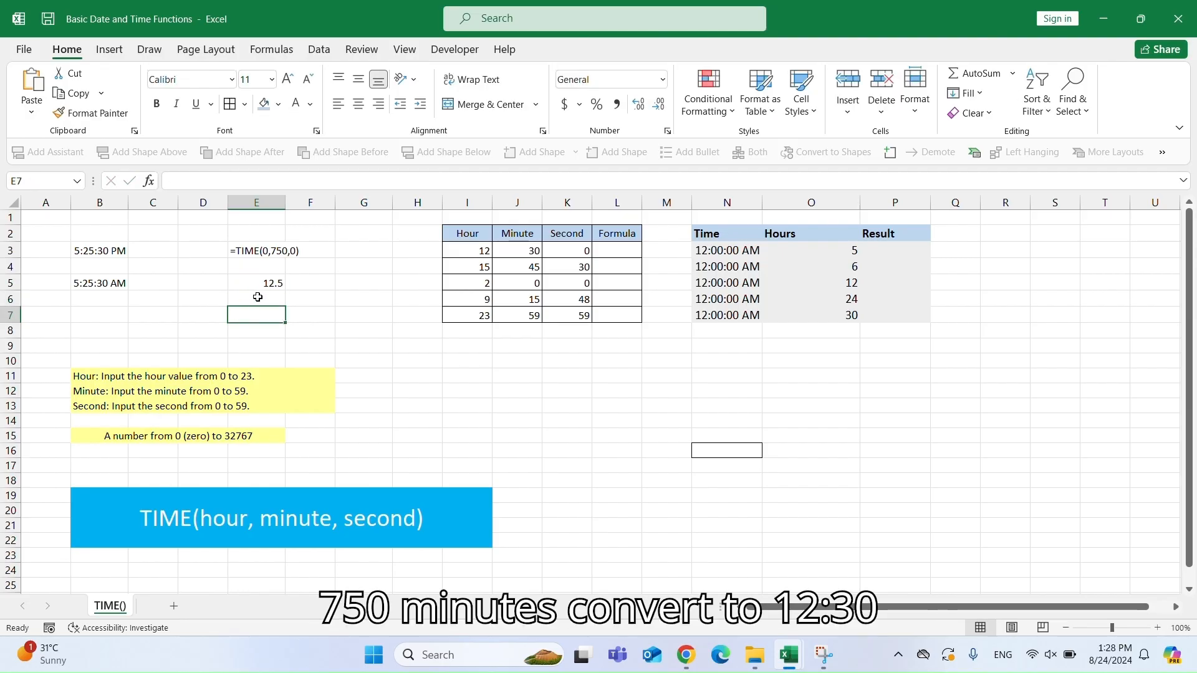
click(246, 281)
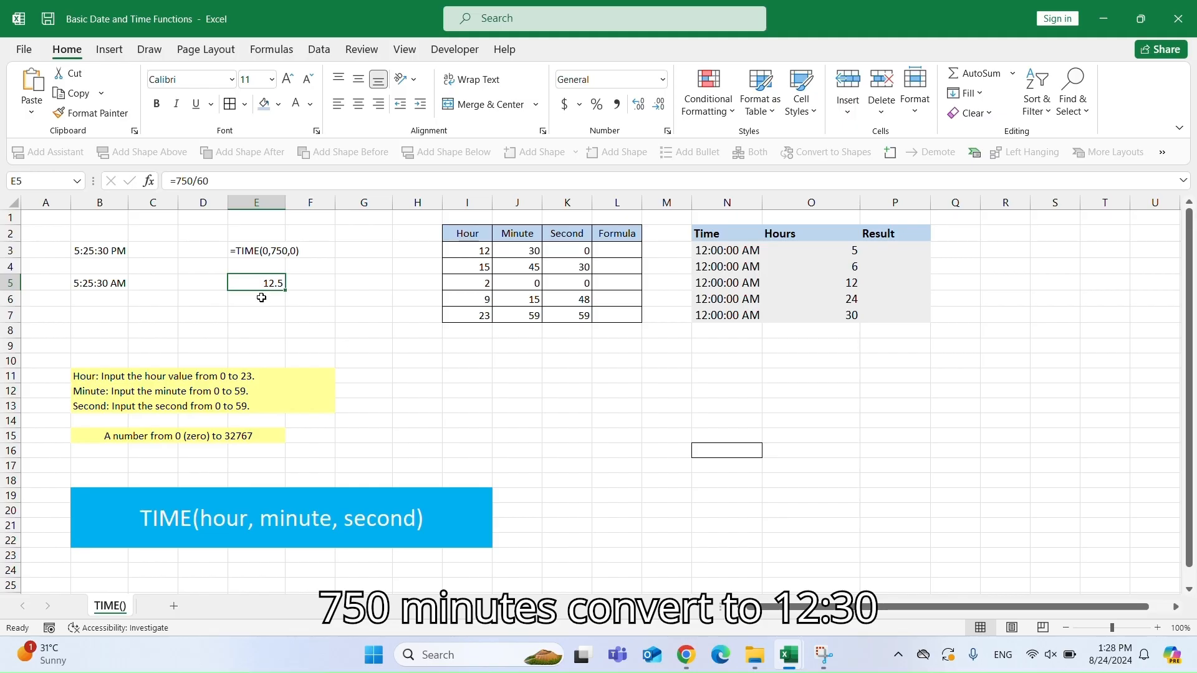
Enter =60*0.5 in E6 to convert the half hour into minutes.
click(261, 298)
text(60*)
text(0.5)
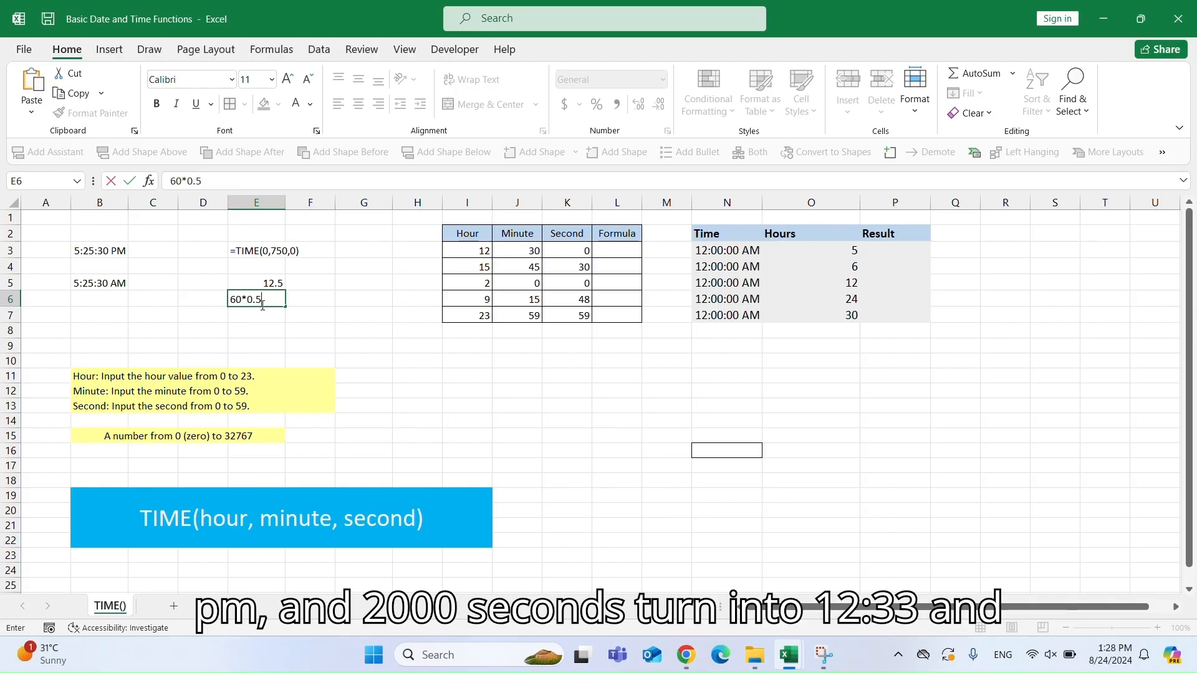
key(Return)
double_click(230, 301)
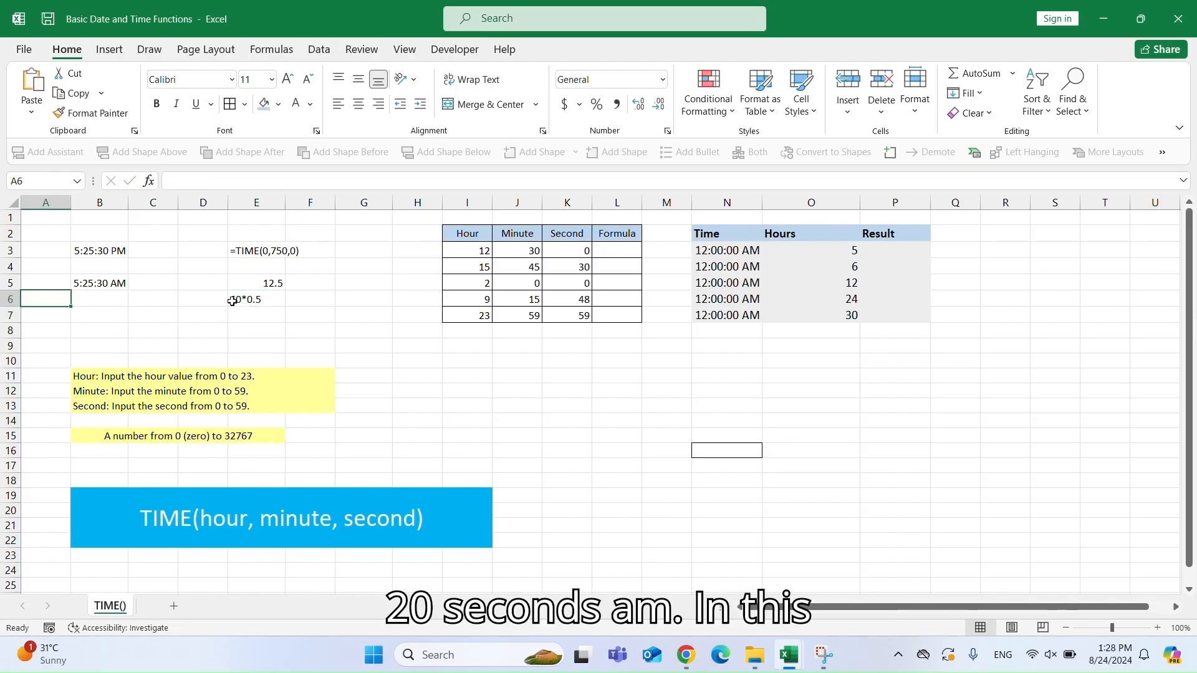
double_click(233, 301)
text(=)
Enter =TIME(0,750,0) in E4 to build a time from 750 minutes.
click(257, 266)
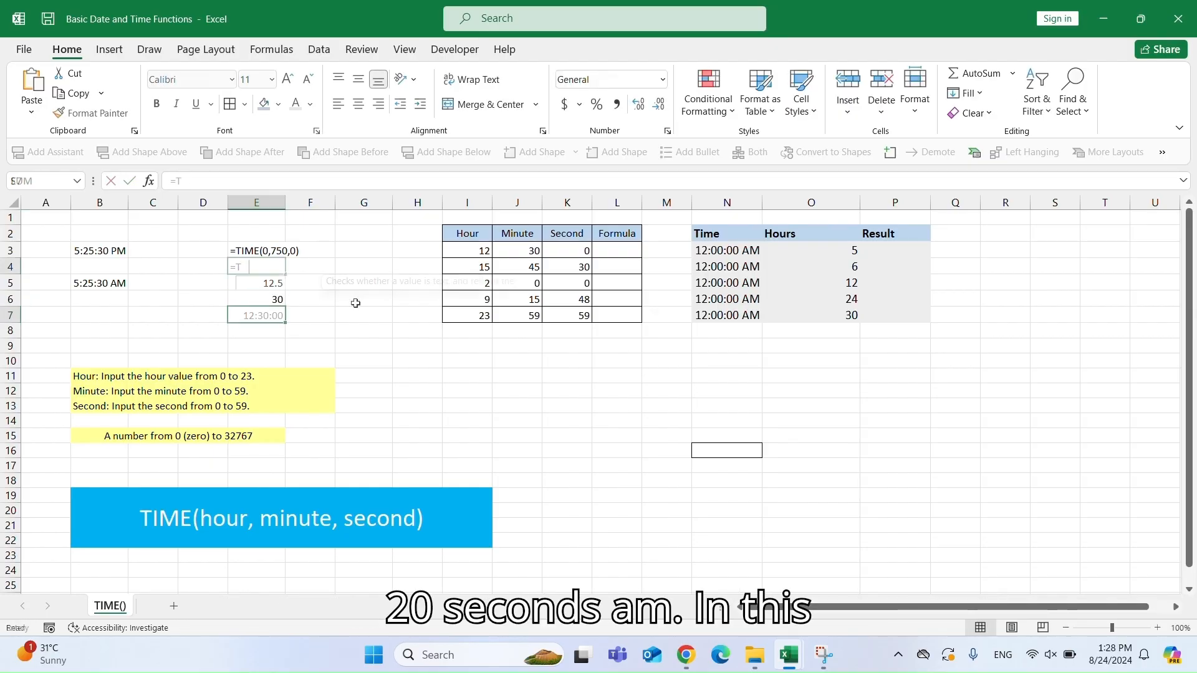
text(=TO)
key(BackSpace)
text(IME)
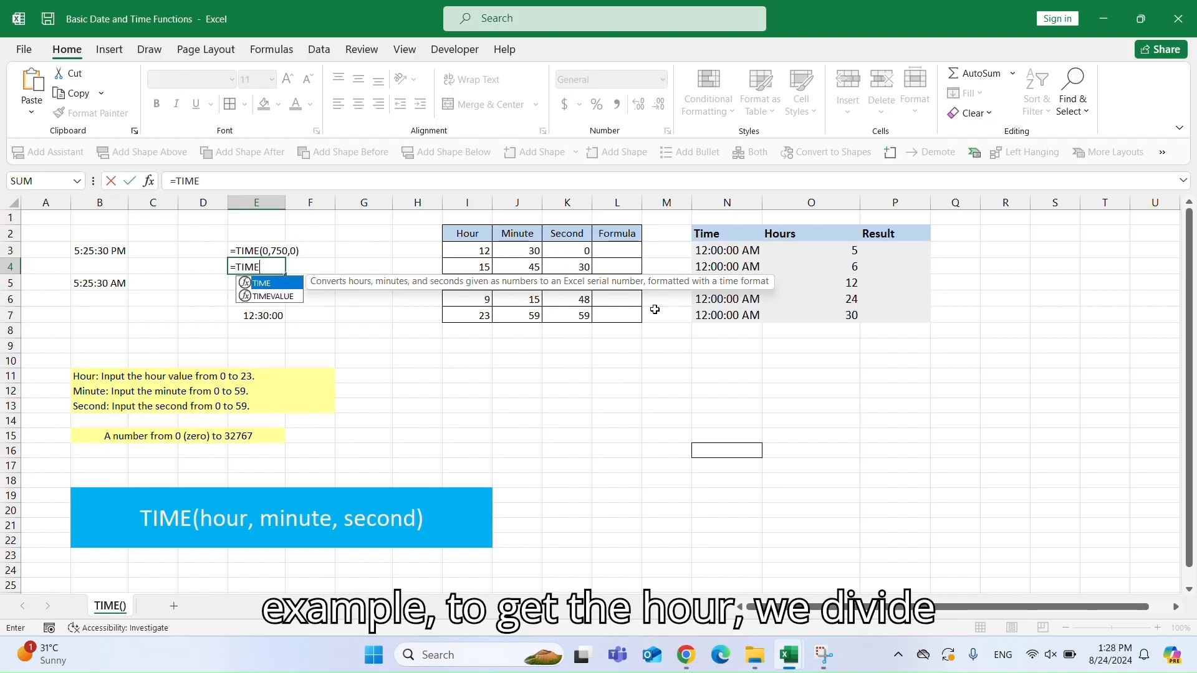
text((0,75)
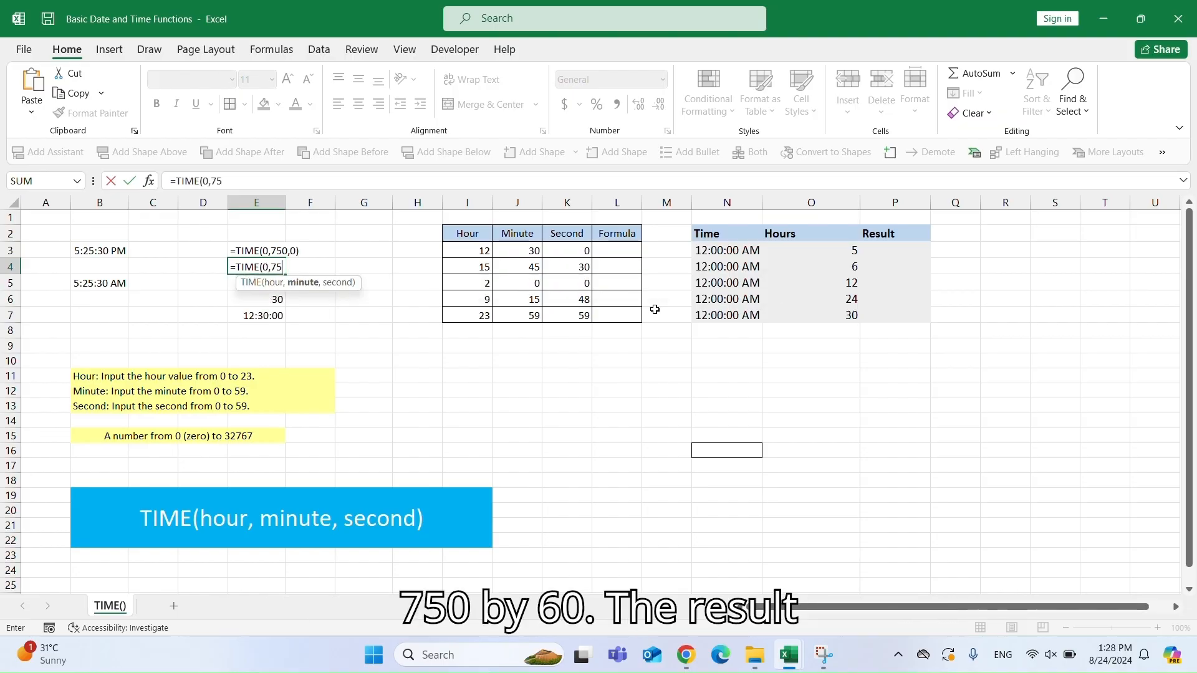
text(0,0)
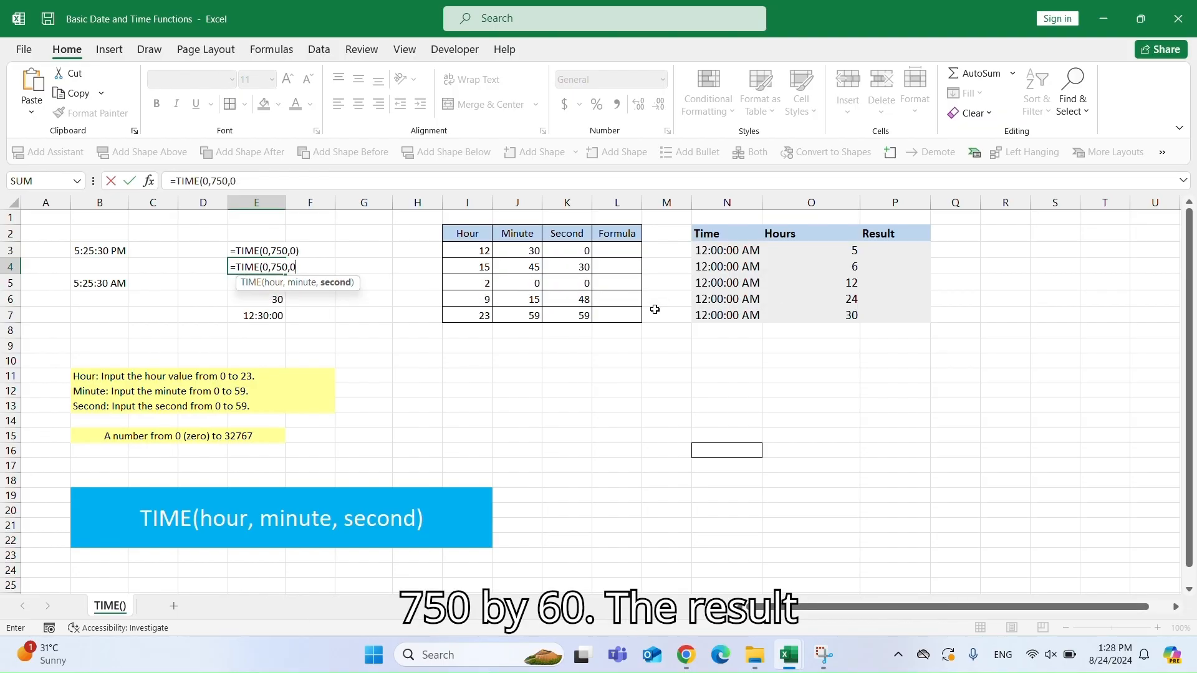
text())
key(Return)
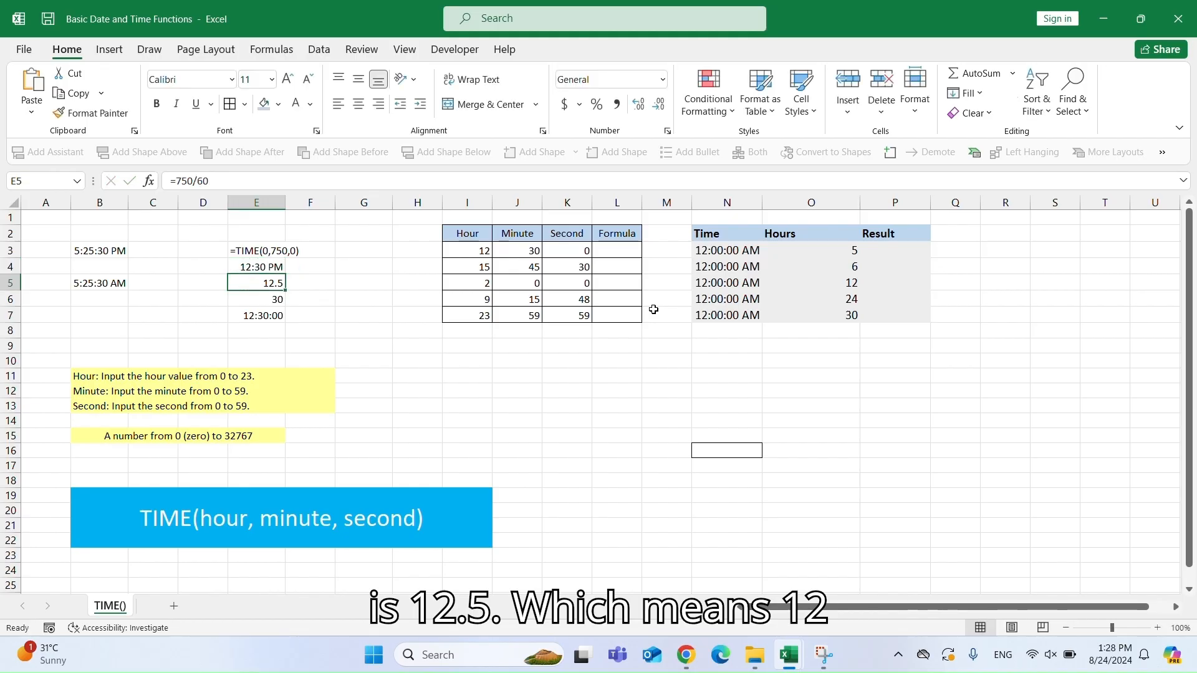
Apply the custom h:mm:ss number format to E4.
click(276, 266)
click(662, 79)
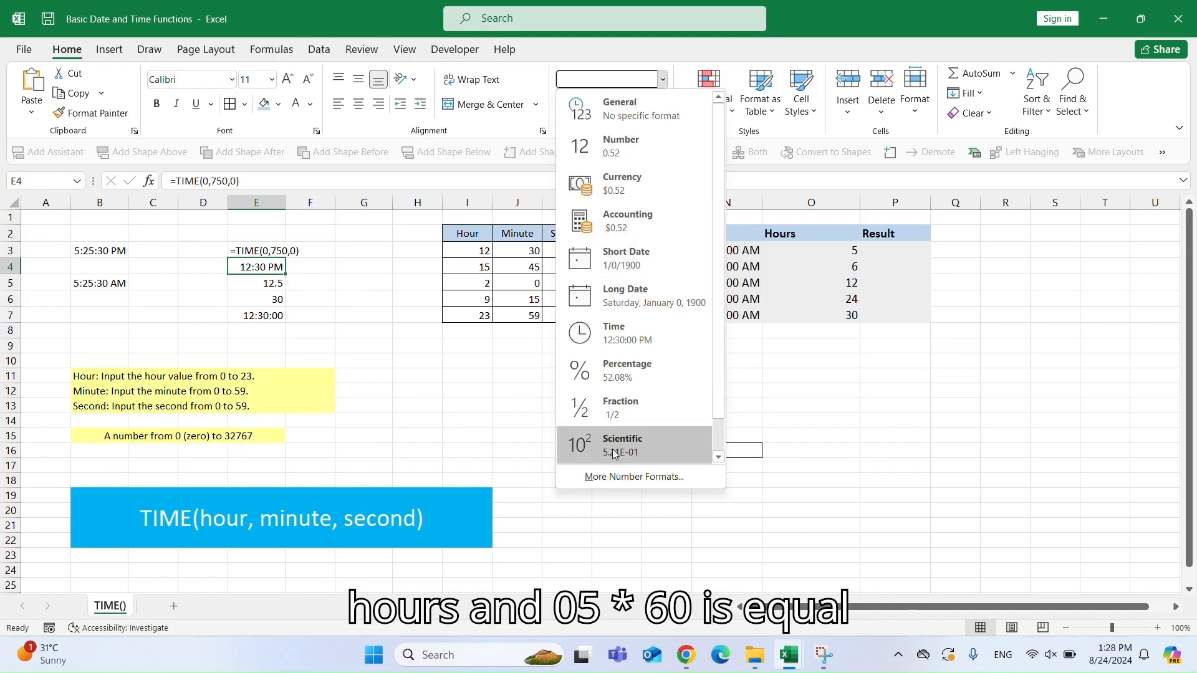
click(620, 475)
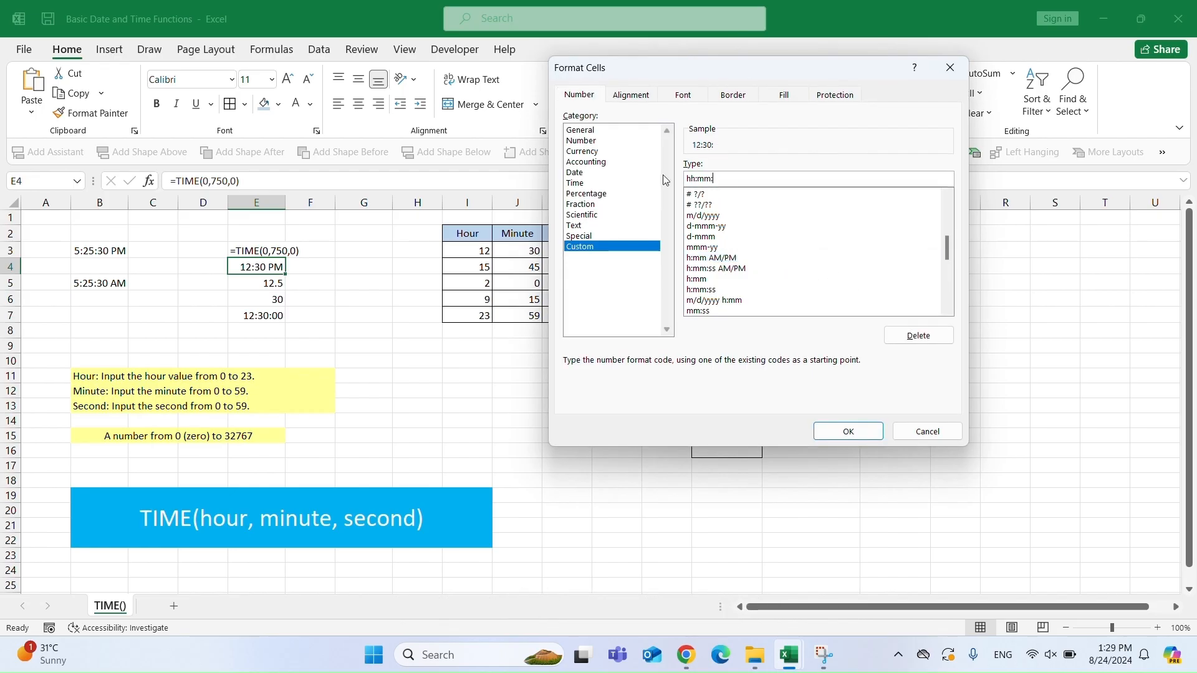
text(ss)
click(849, 431)
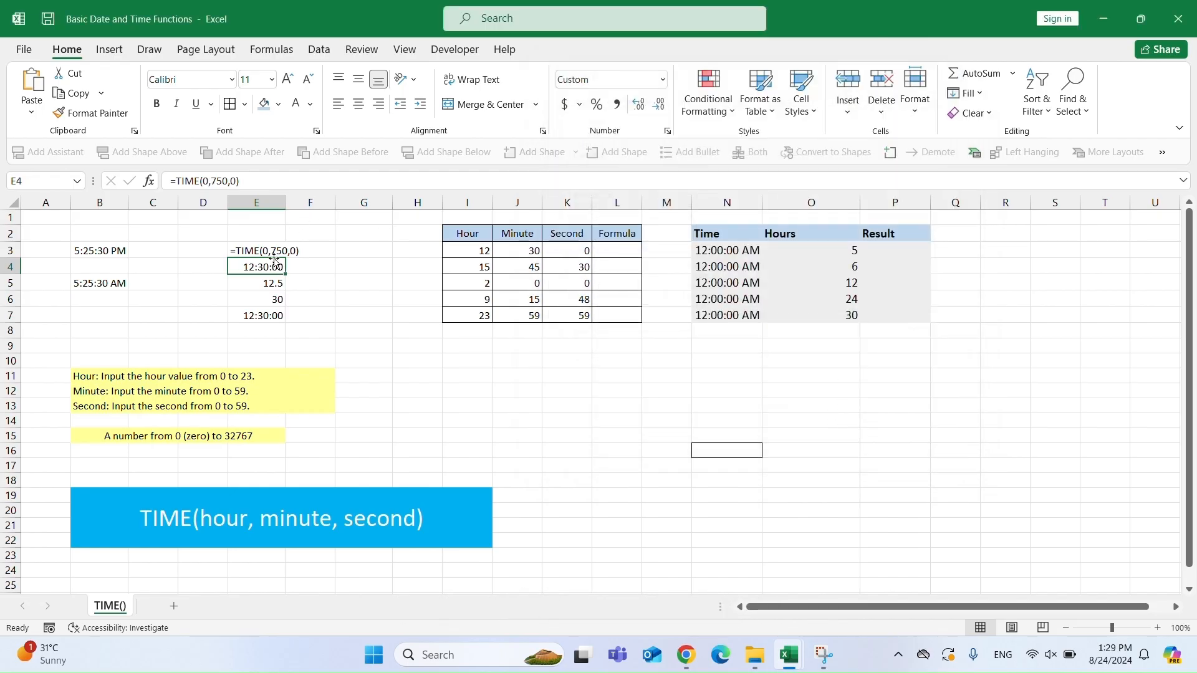
Enter =TIME(I3,J3,K3) in L3, referencing the hour, minute and second cells of the table.
click(268, 316)
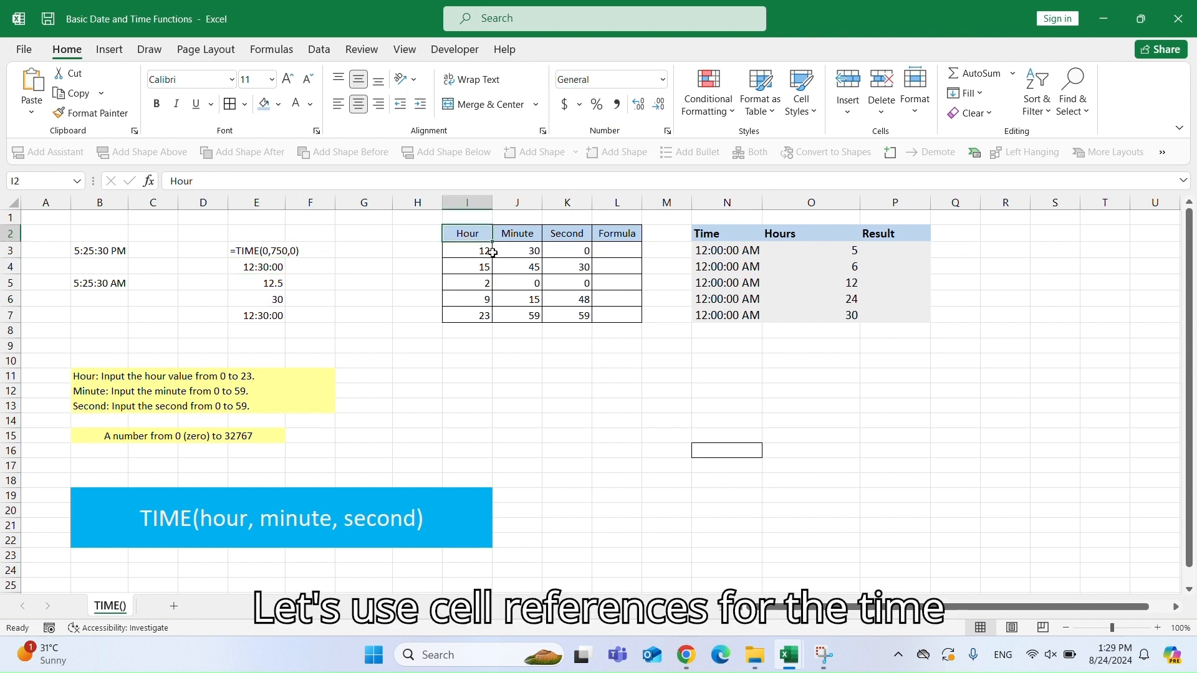
click(515, 235)
click(566, 235)
click(610, 234)
click(615, 250)
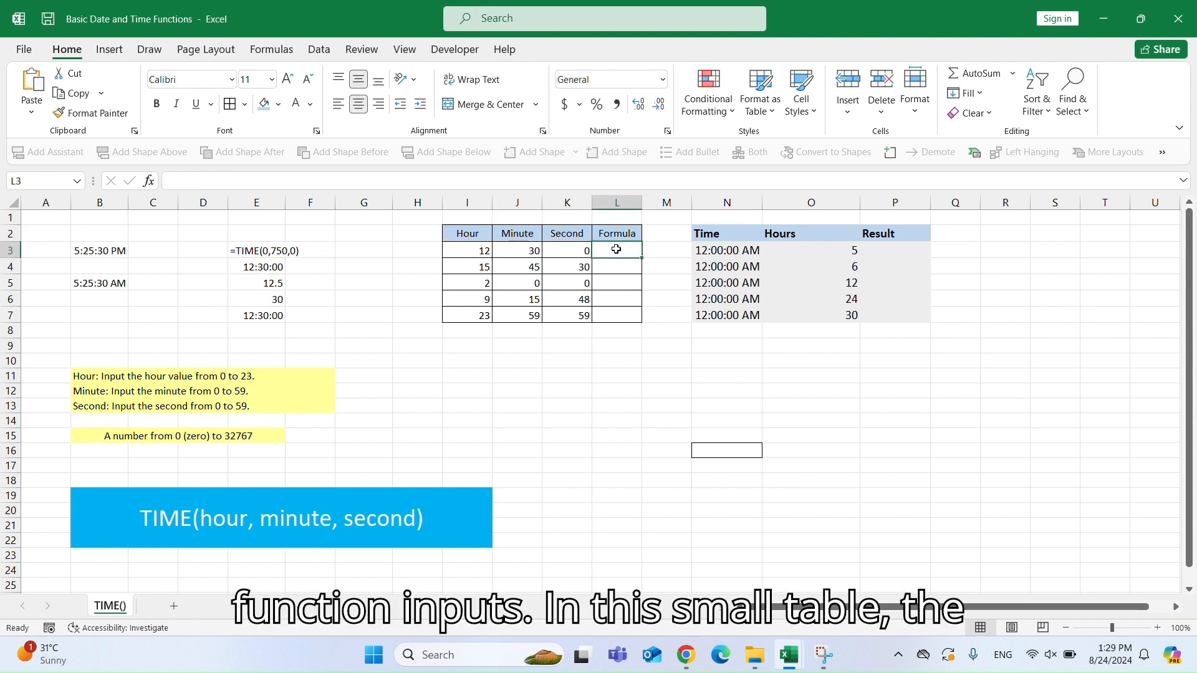
text(=TIME)
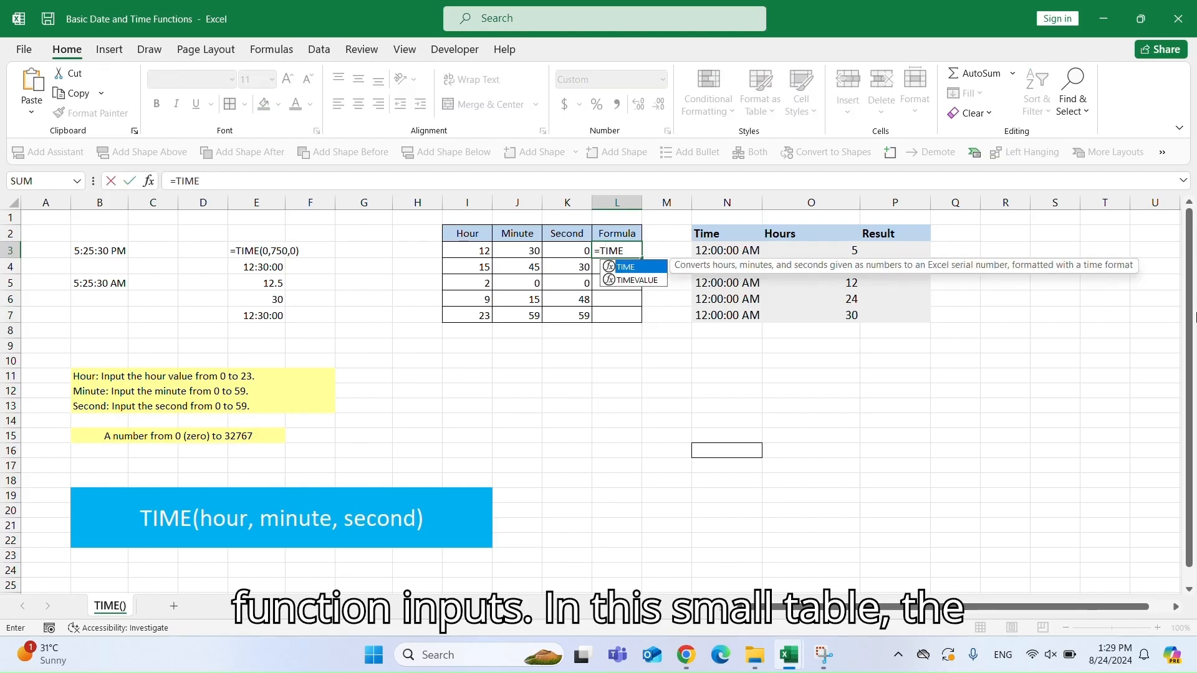
text(()
click(470, 250)
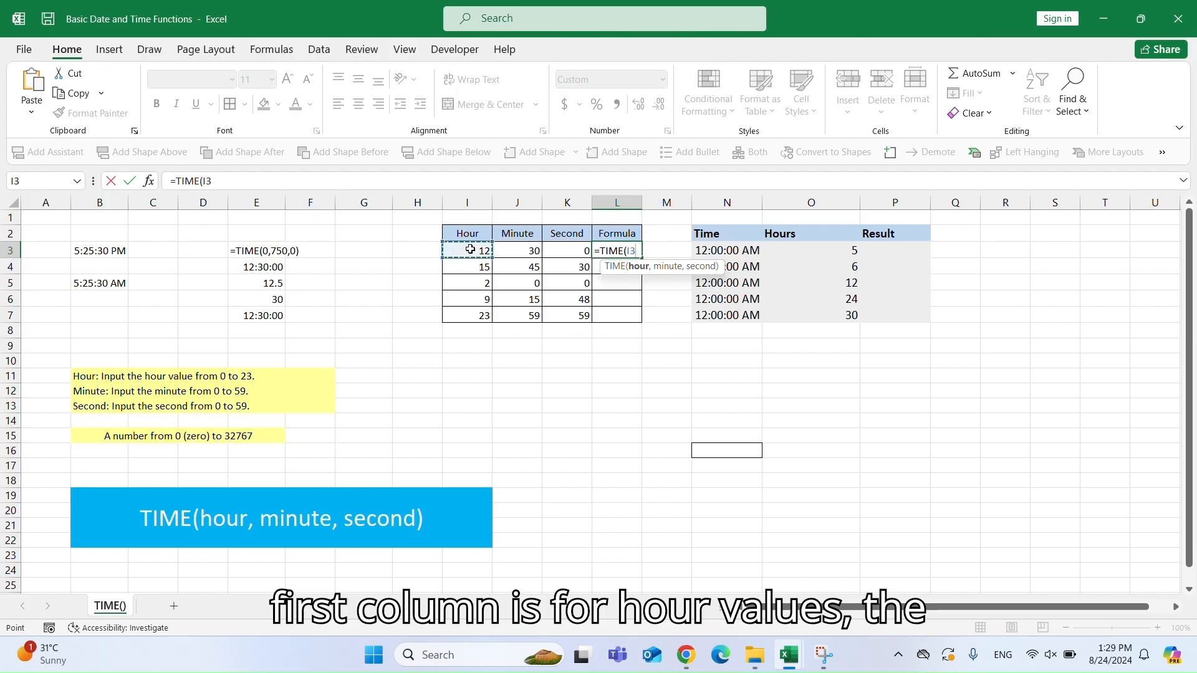
text(,)
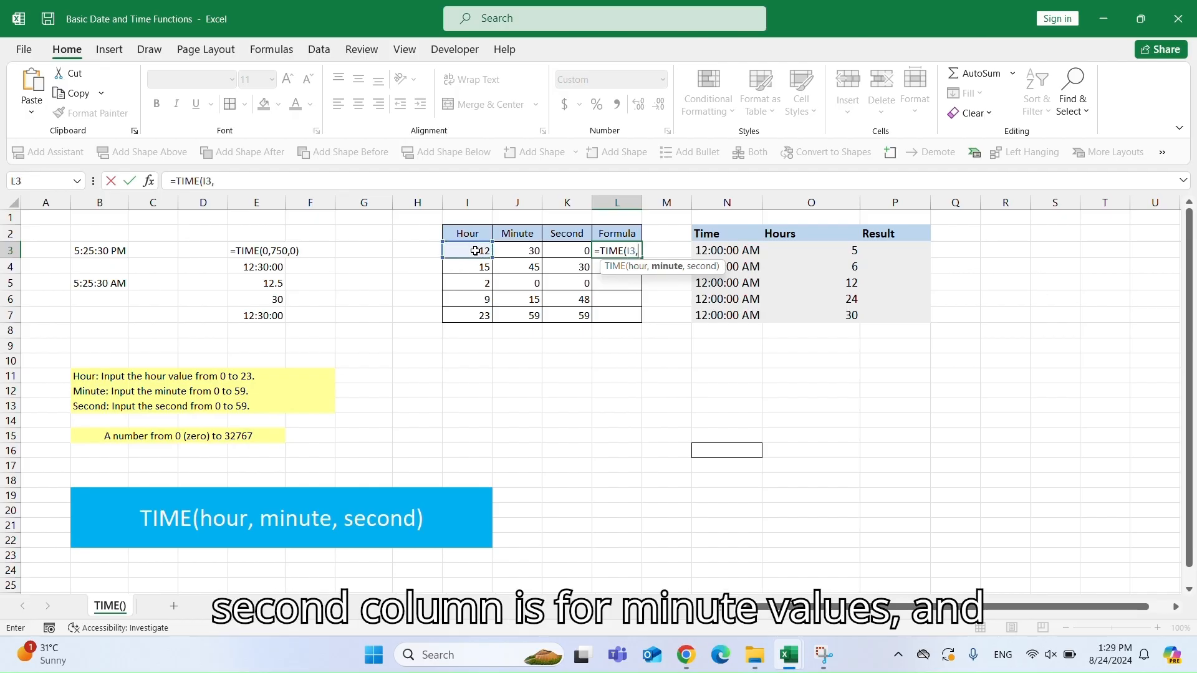
click(518, 249)
text(,)
click(559, 250)
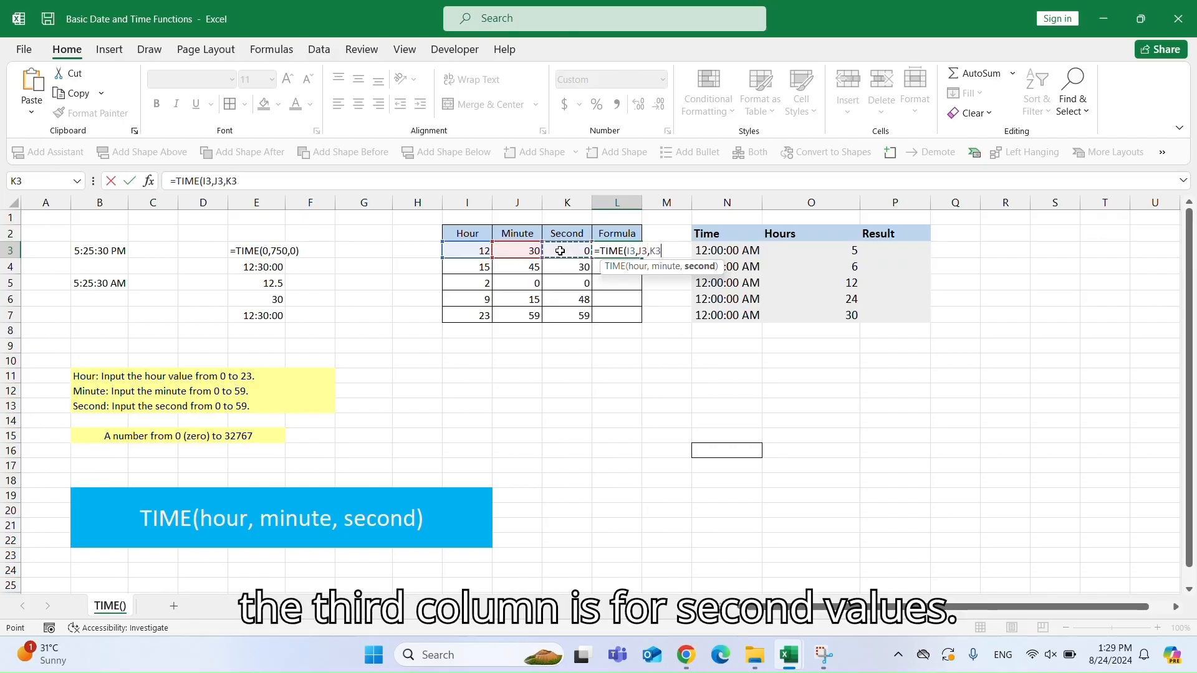
text())
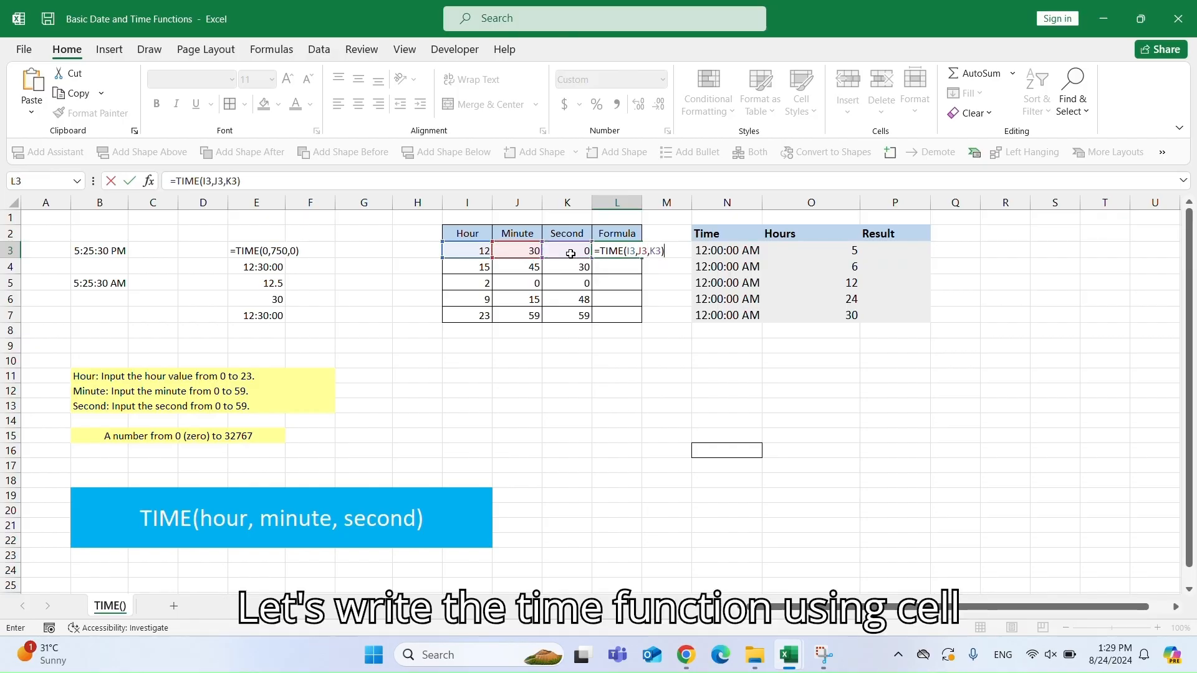
key(Return)
Fill the L3 formula down through L7.
click(627, 251)
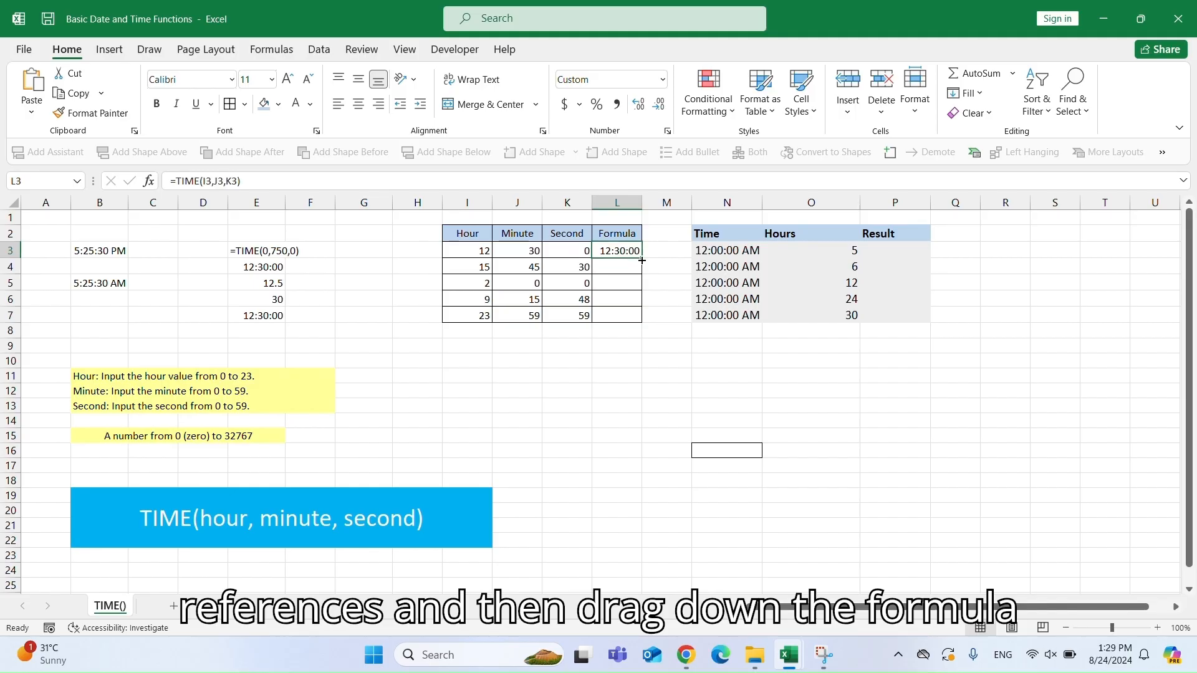
drag(641, 260, 642, 318)
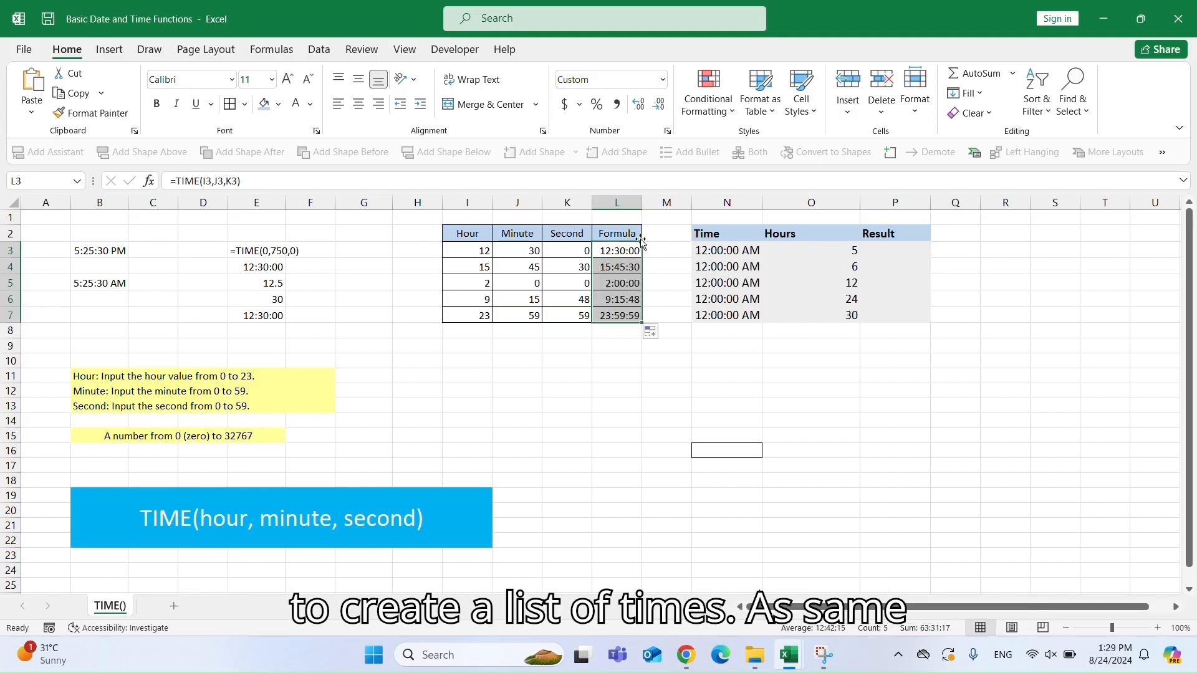
Apply the custom h:mm:ss AM/PM number format to L3:L7.
click(663, 80)
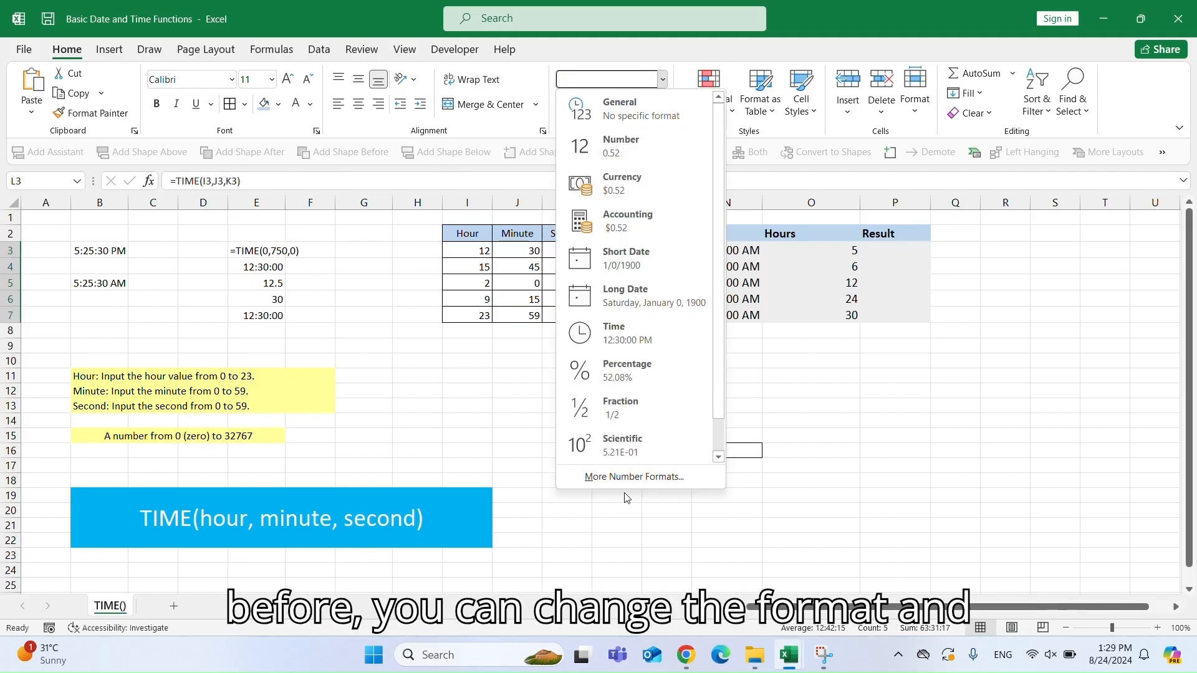
click(634, 477)
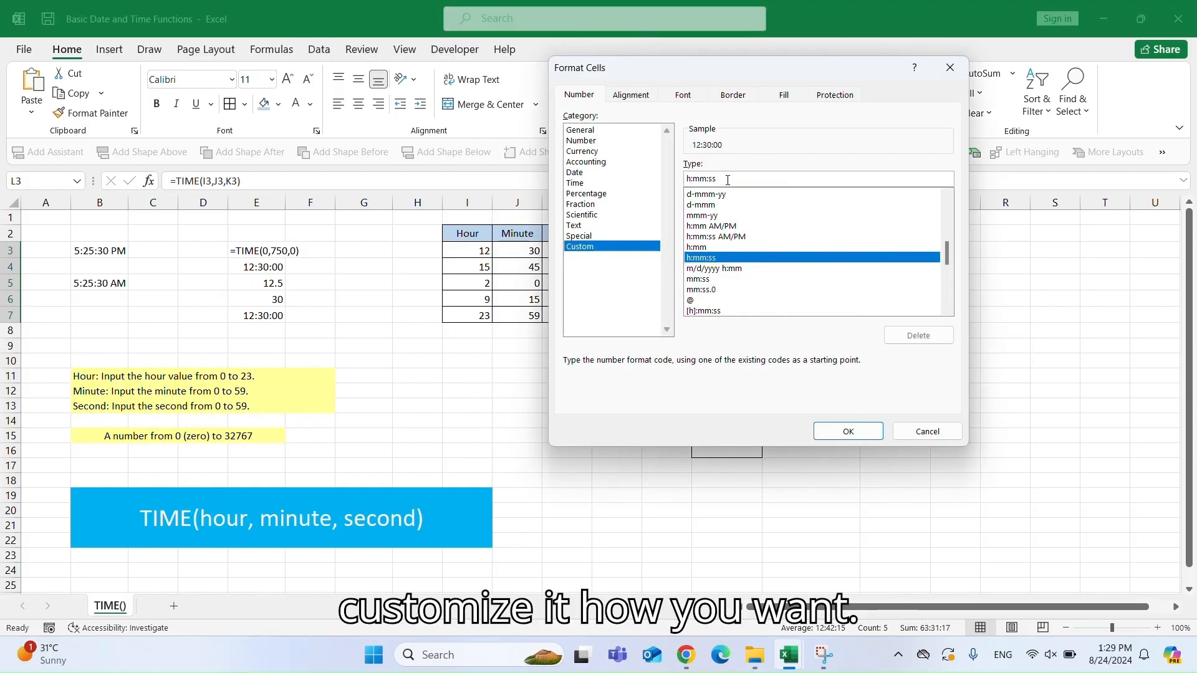
click(729, 180)
text(AM)
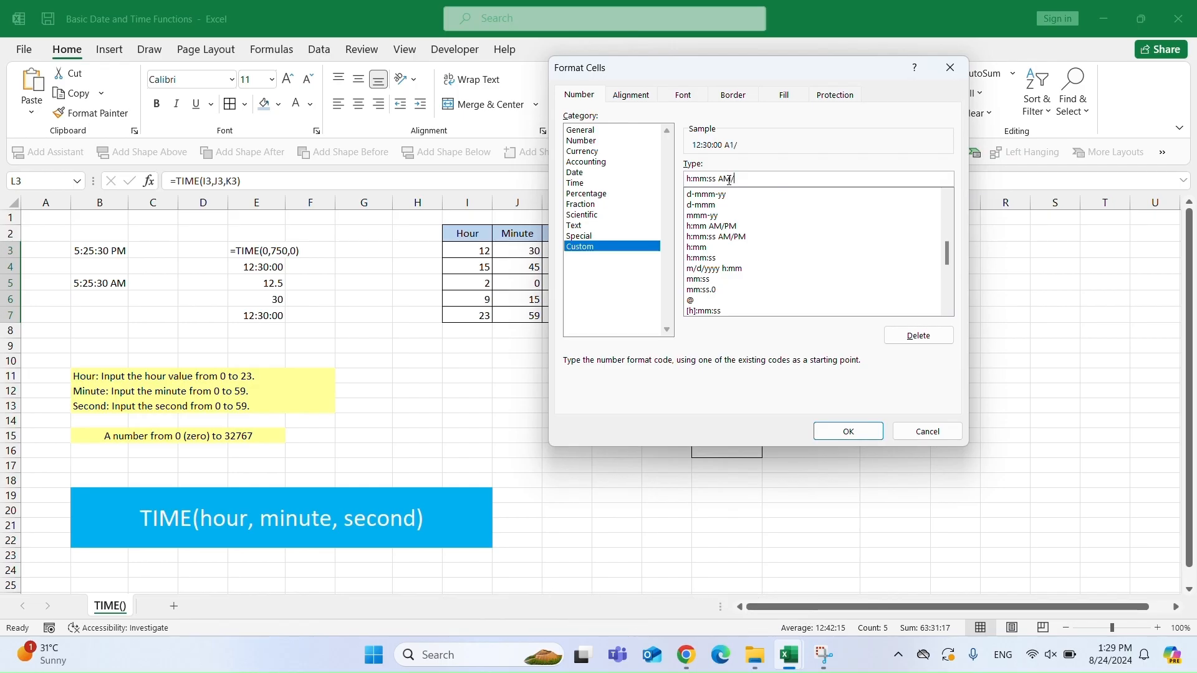
text(/PM)
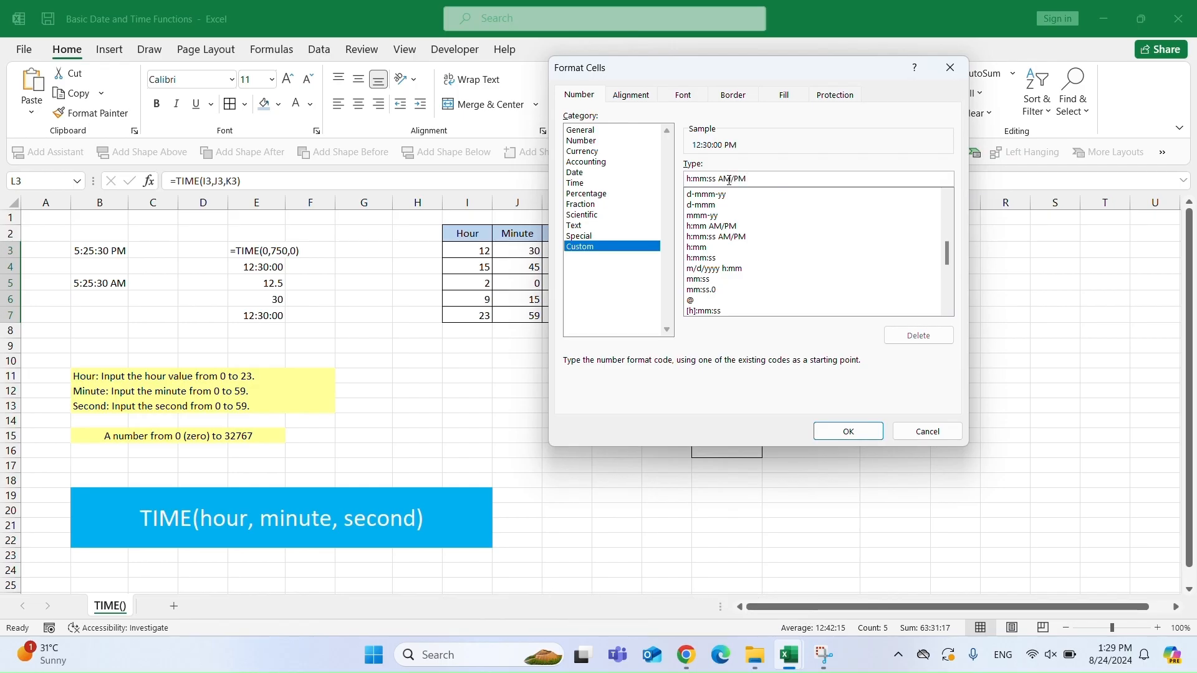
click(856, 437)
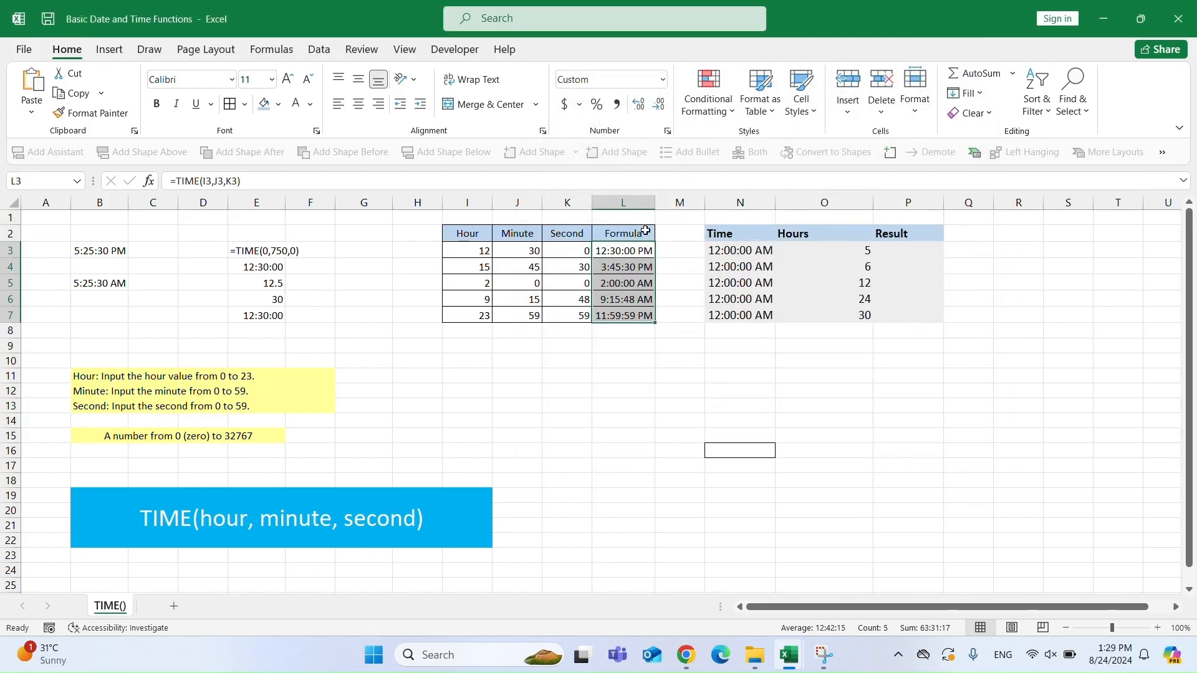
Enter =N3+TIME(O3,0,0) in P3 to add the hours in O3 to the time in N3.
click(622, 269)
click(728, 248)
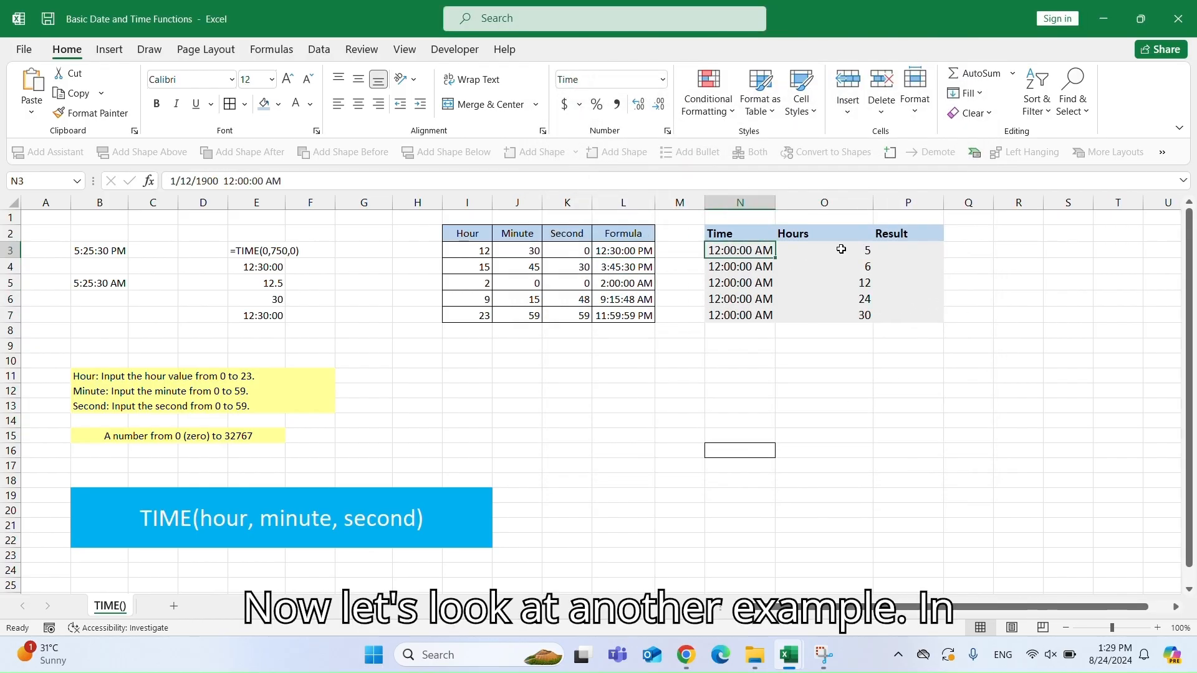
click(843, 249)
click(887, 249)
text(=)
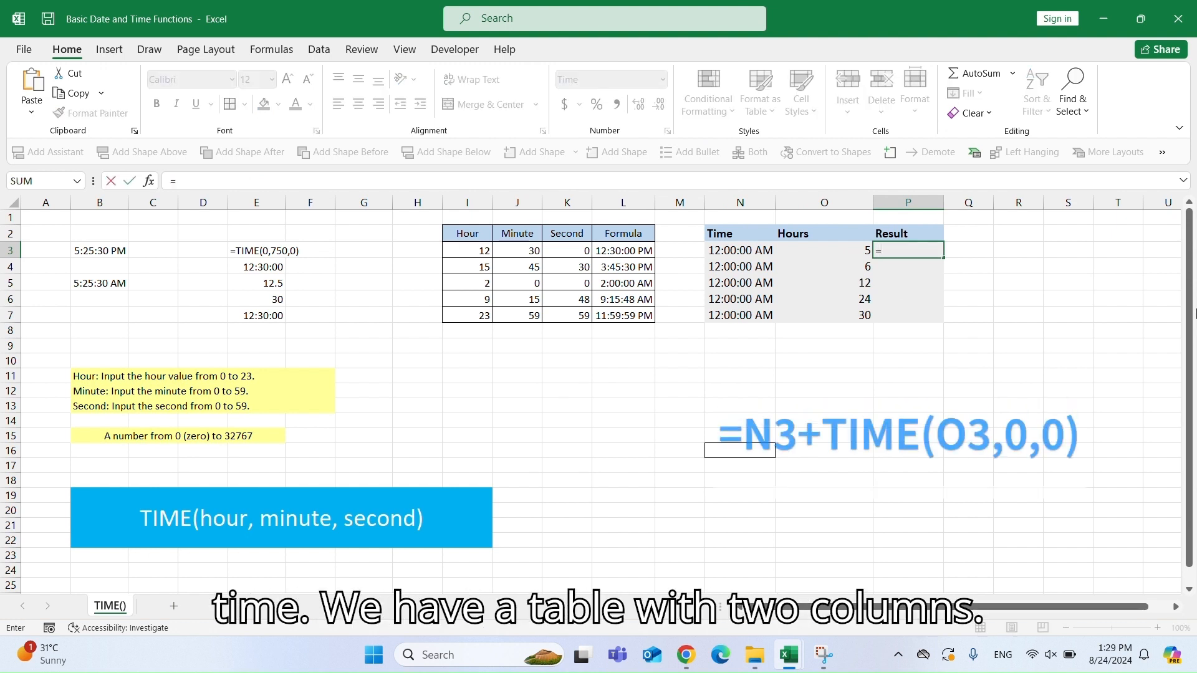
key(Left)
key(Left)
text(+)
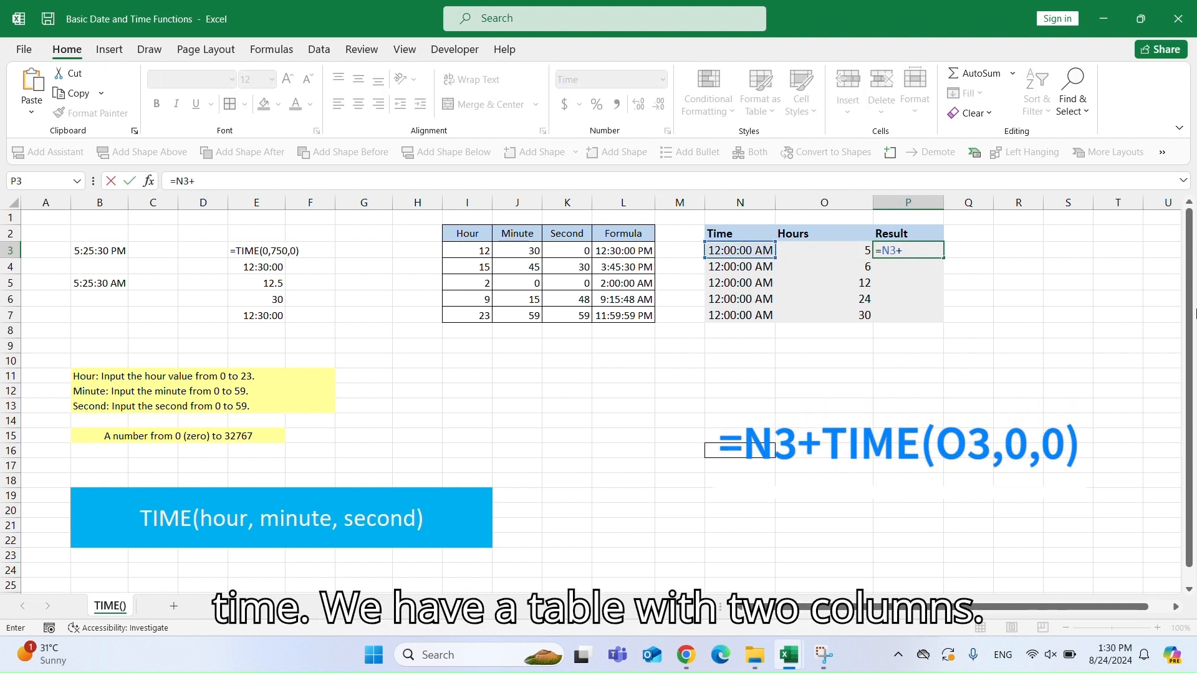
text(TIME()
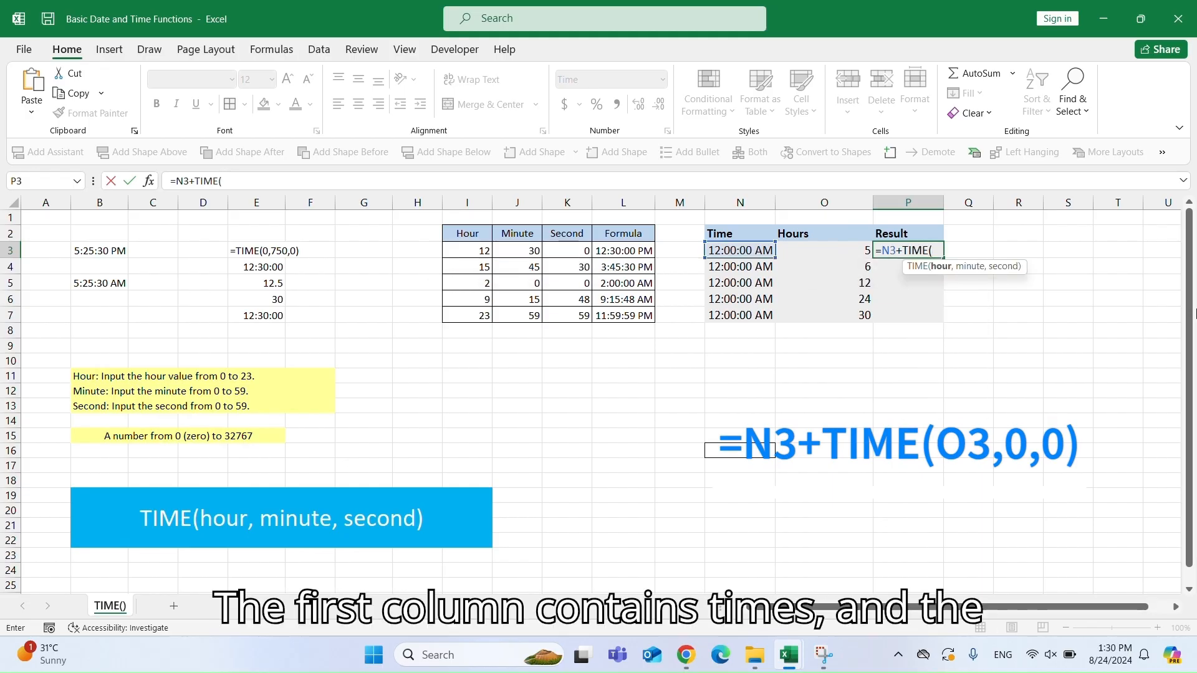
click(811, 243)
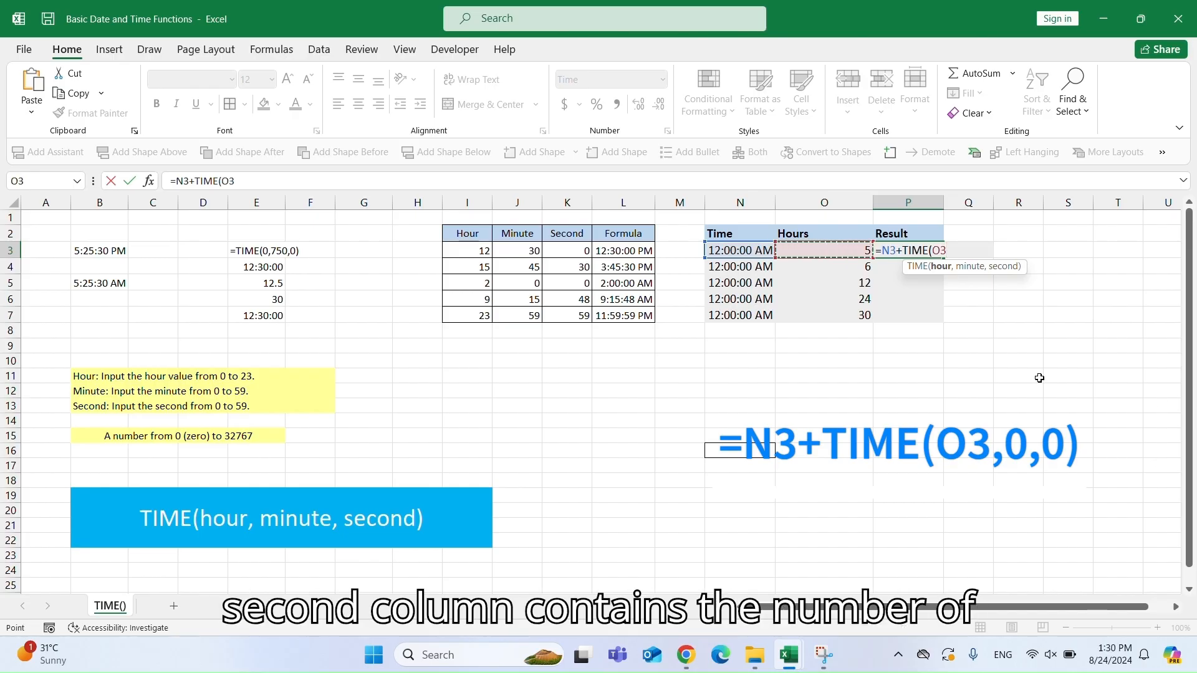
text(,0,)
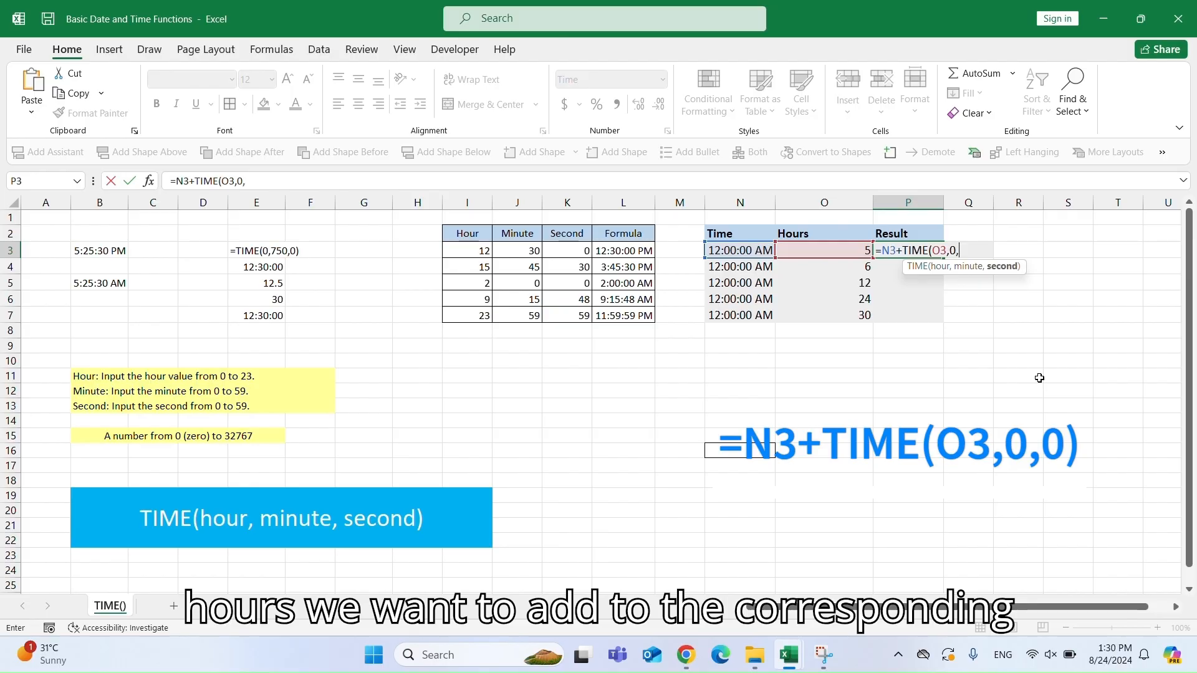
text(0))
key(Return)
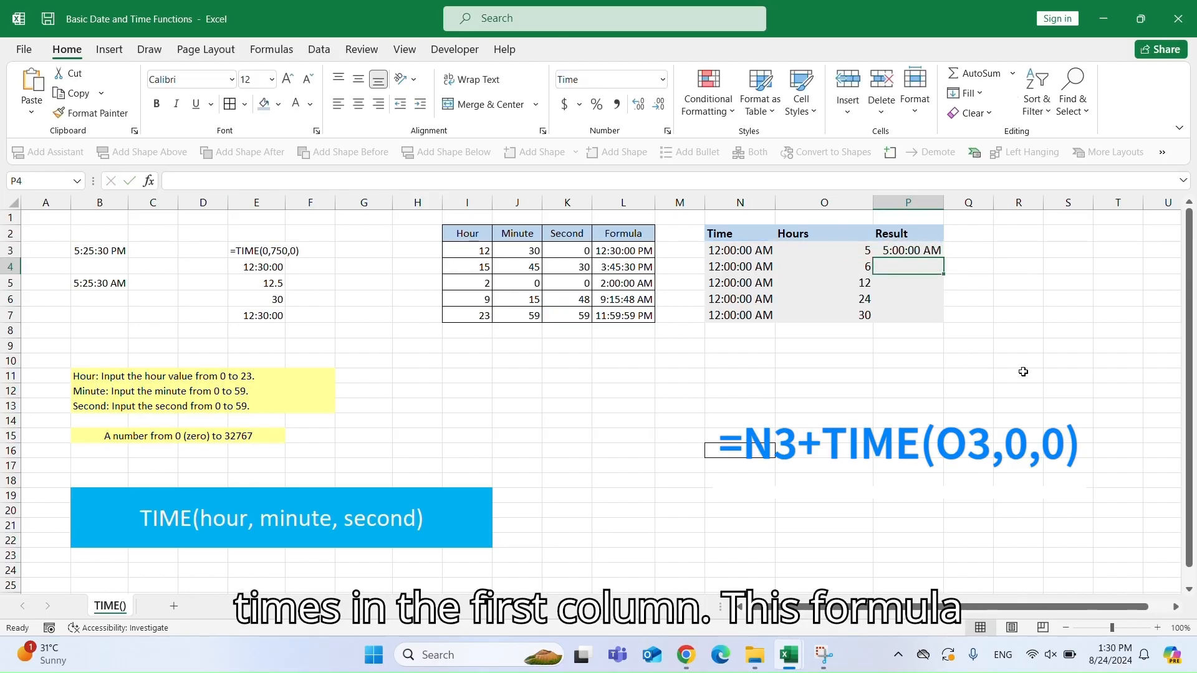
Fill the P3 formula down through P7 and compare the times, hours and results.
click(906, 254)
drag(944, 260, 942, 316)
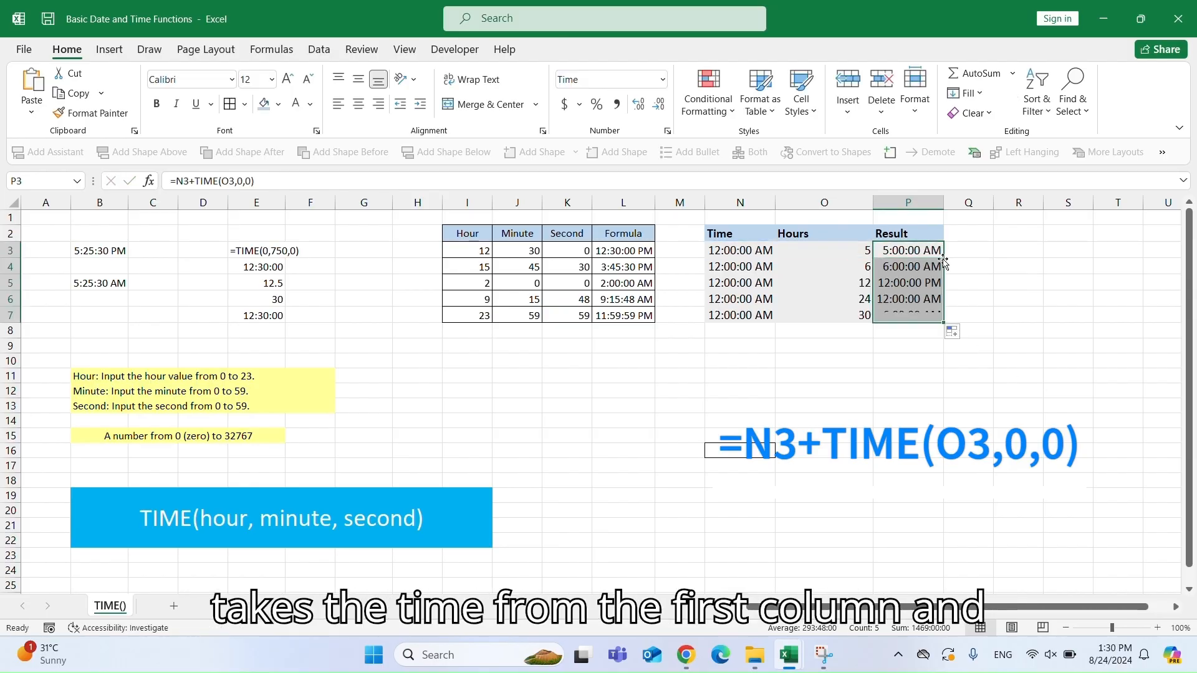
click(748, 252)
click(831, 250)
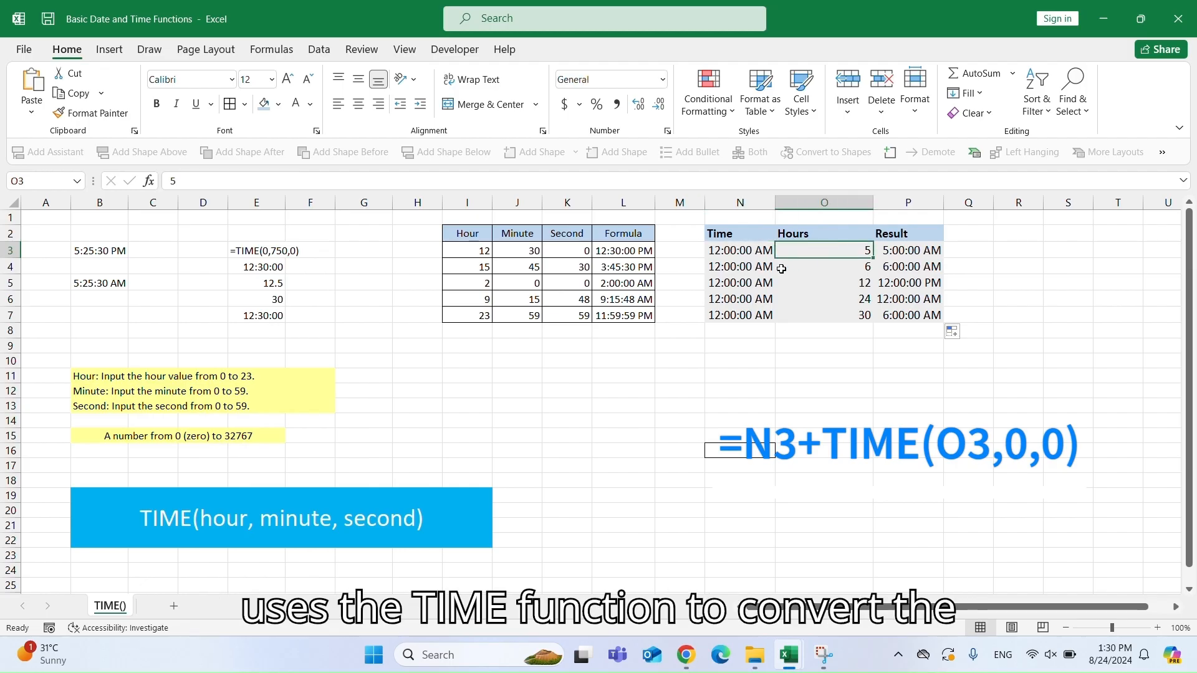
click(754, 272)
click(838, 270)
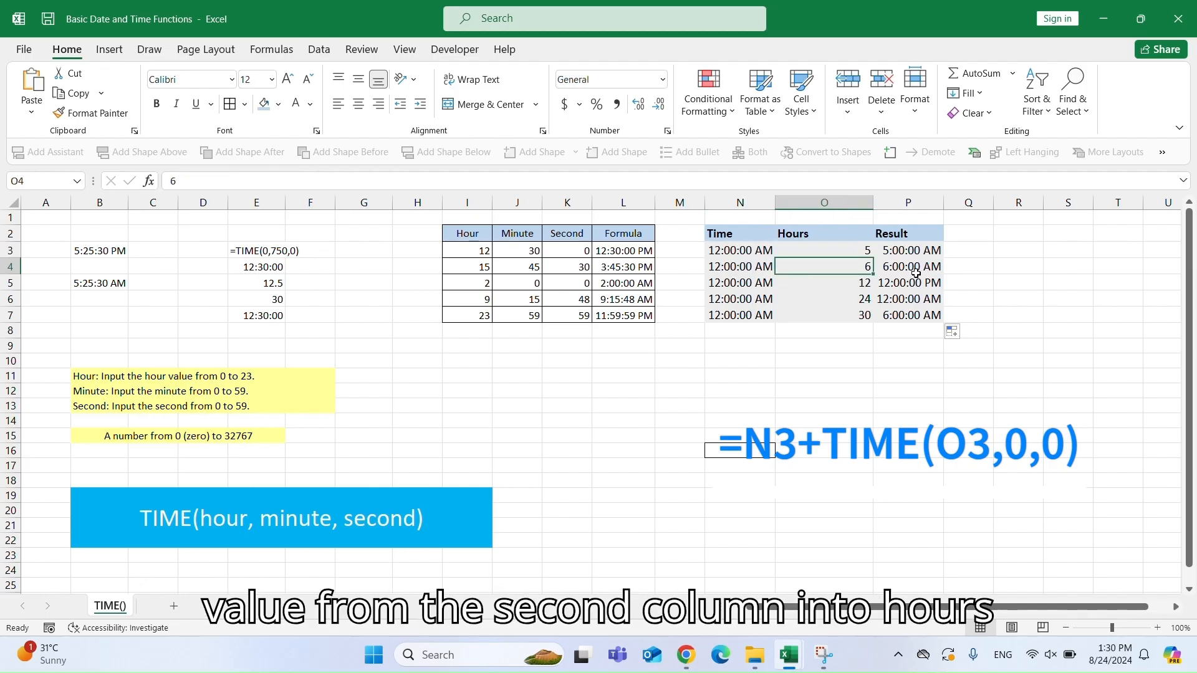
Inspect the start times, added hours and resulting times in rows 4 to 7 of the N:P table.
click(757, 280)
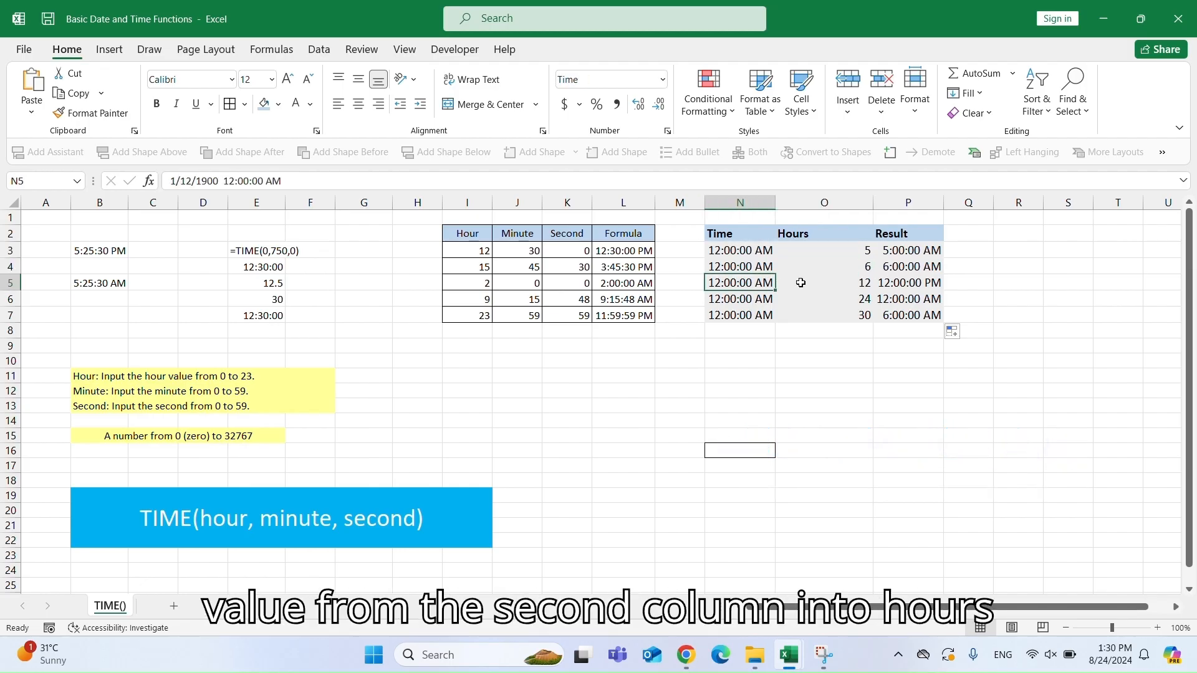
click(853, 282)
click(734, 303)
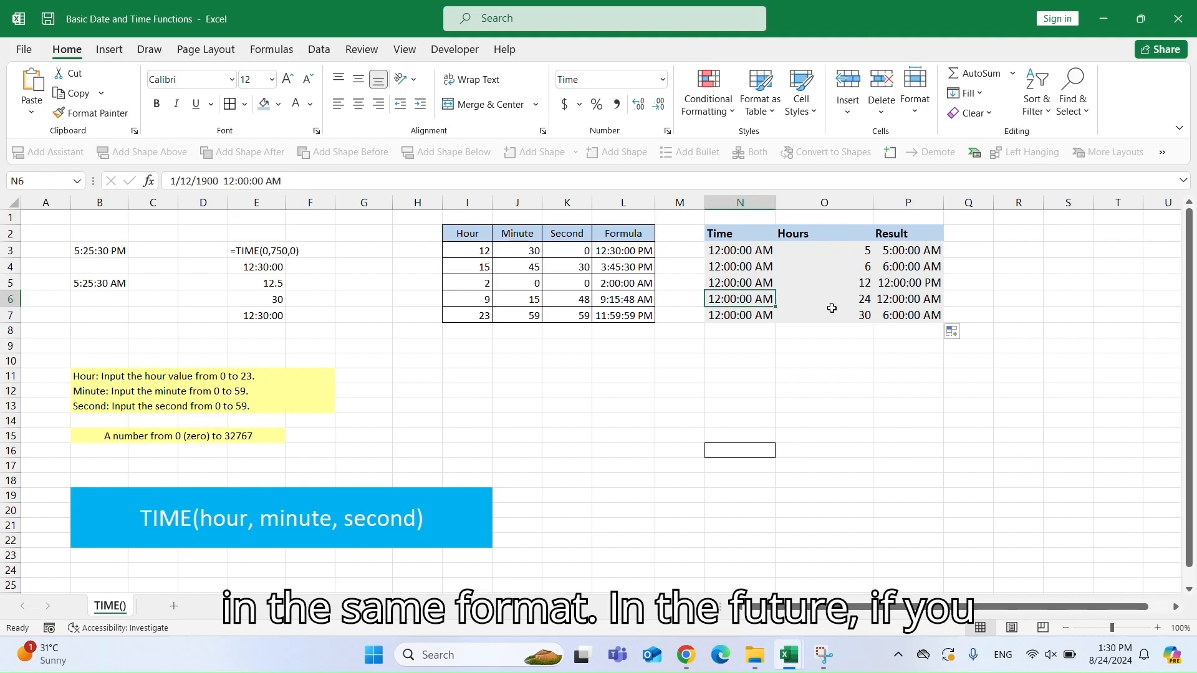
click(859, 301)
click(909, 301)
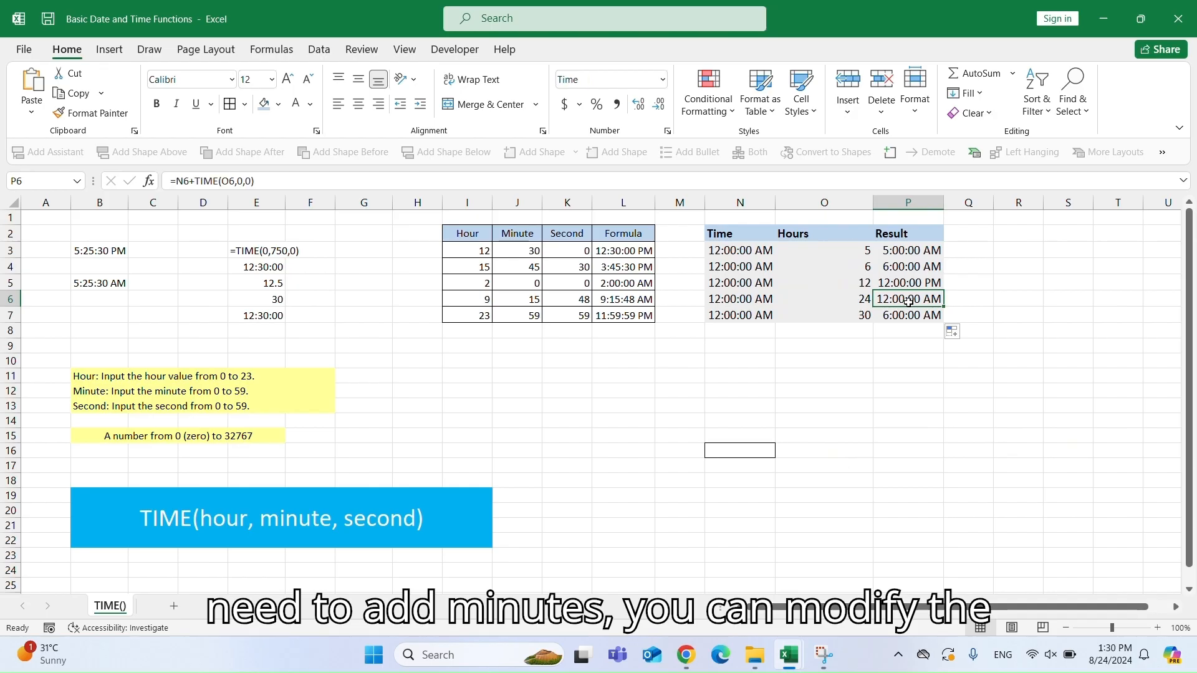
click(748, 316)
click(861, 318)
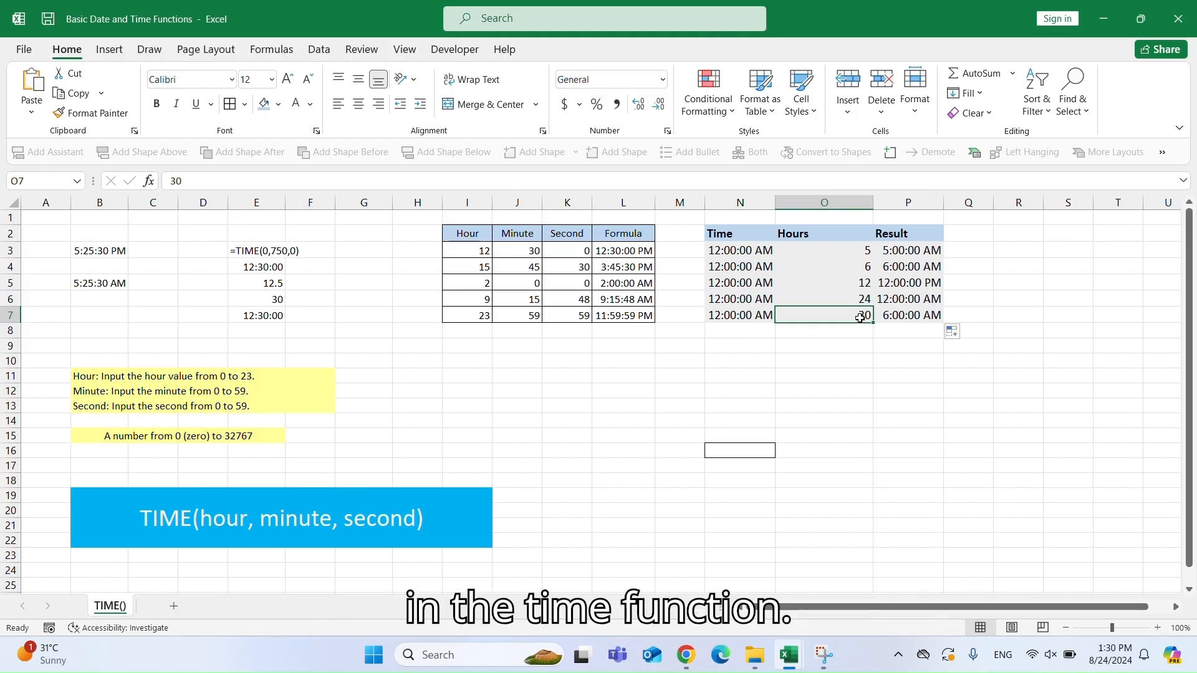
click(730, 317)
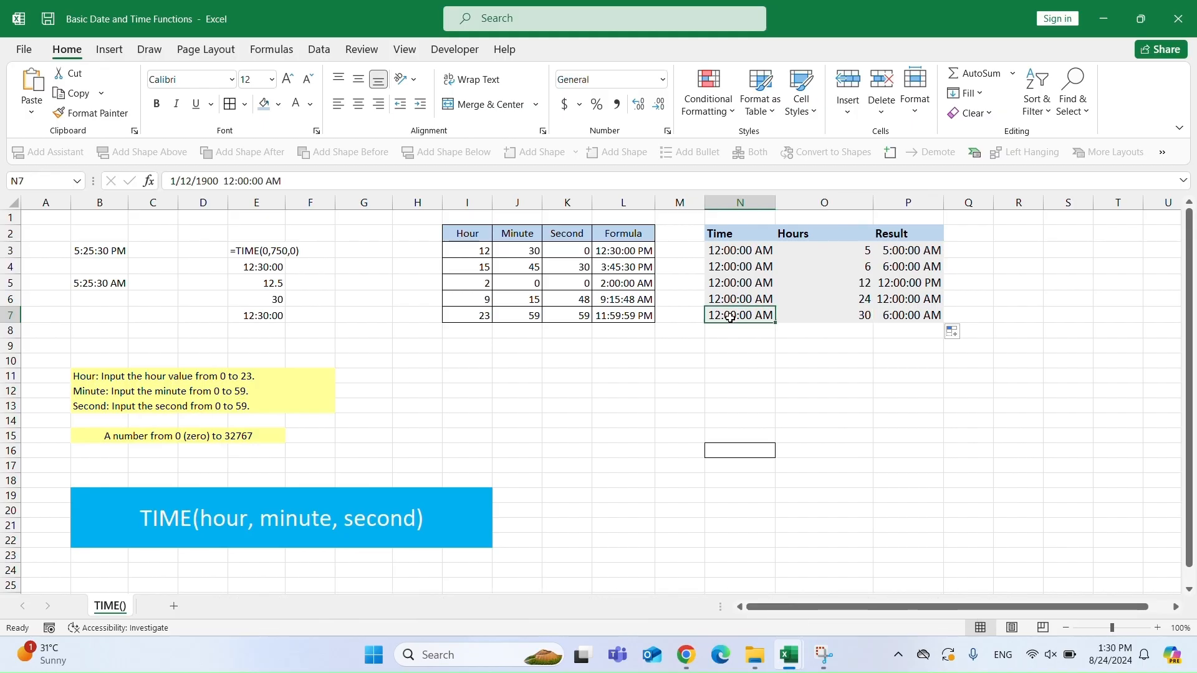
click(909, 316)
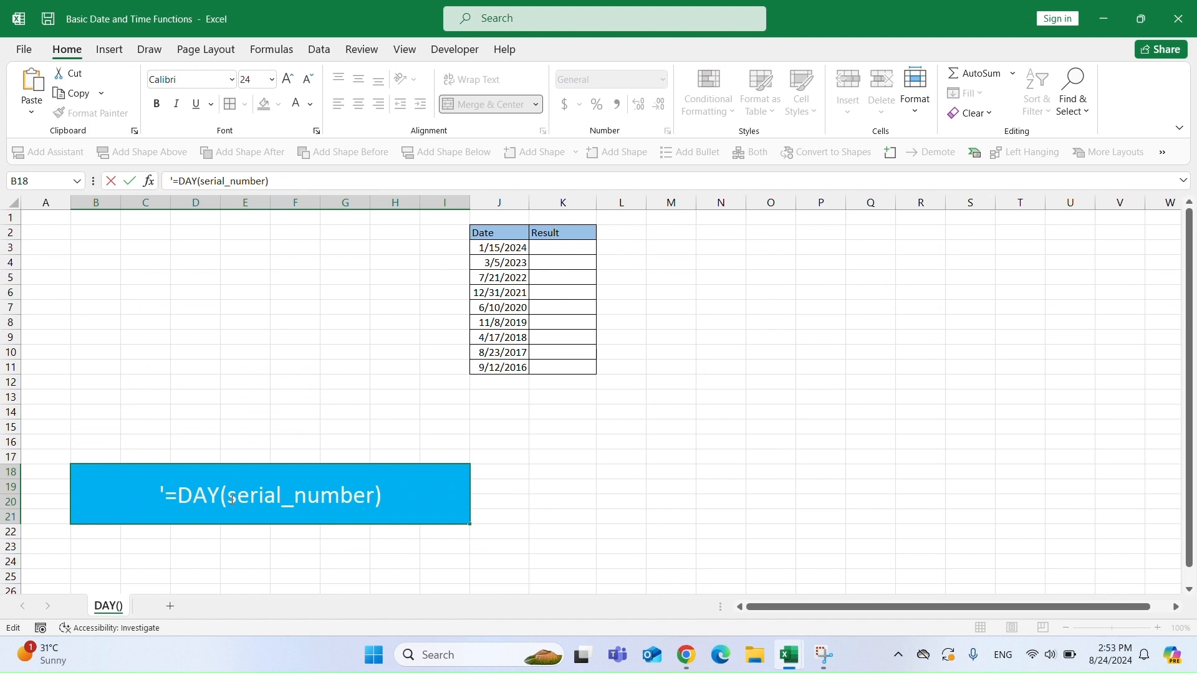
Enter =DAY("8/23/2022") in C4 to extract the day number from a typed date.
drag(228, 497, 373, 501)
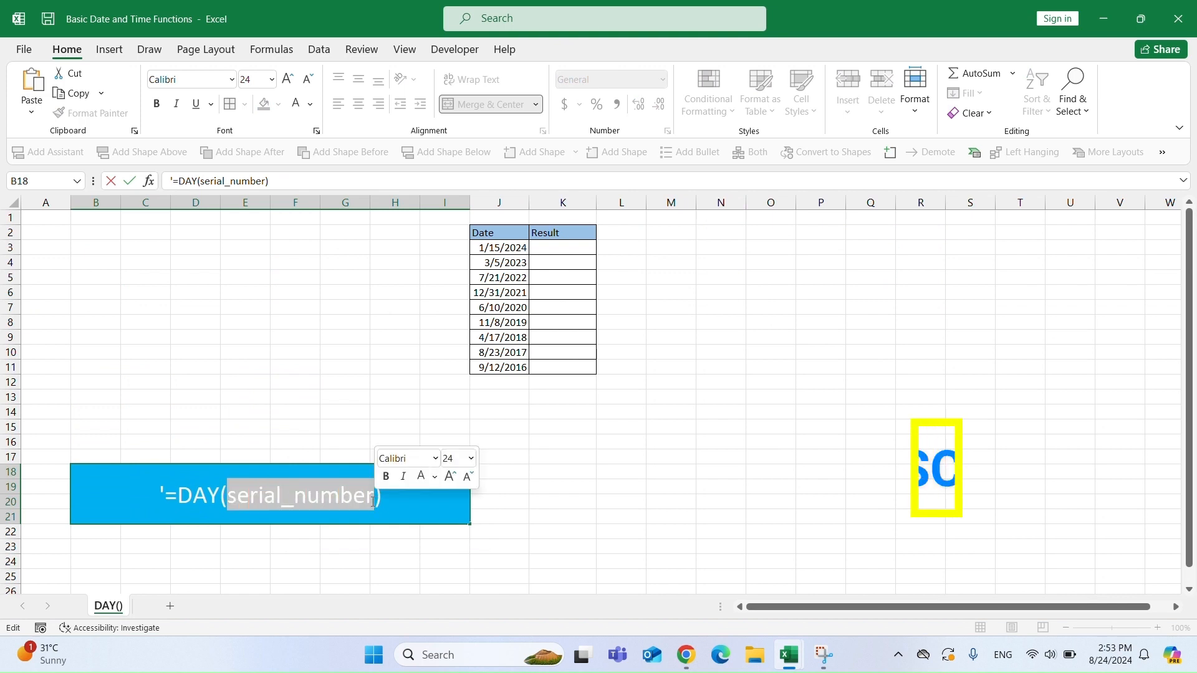
click(144, 268)
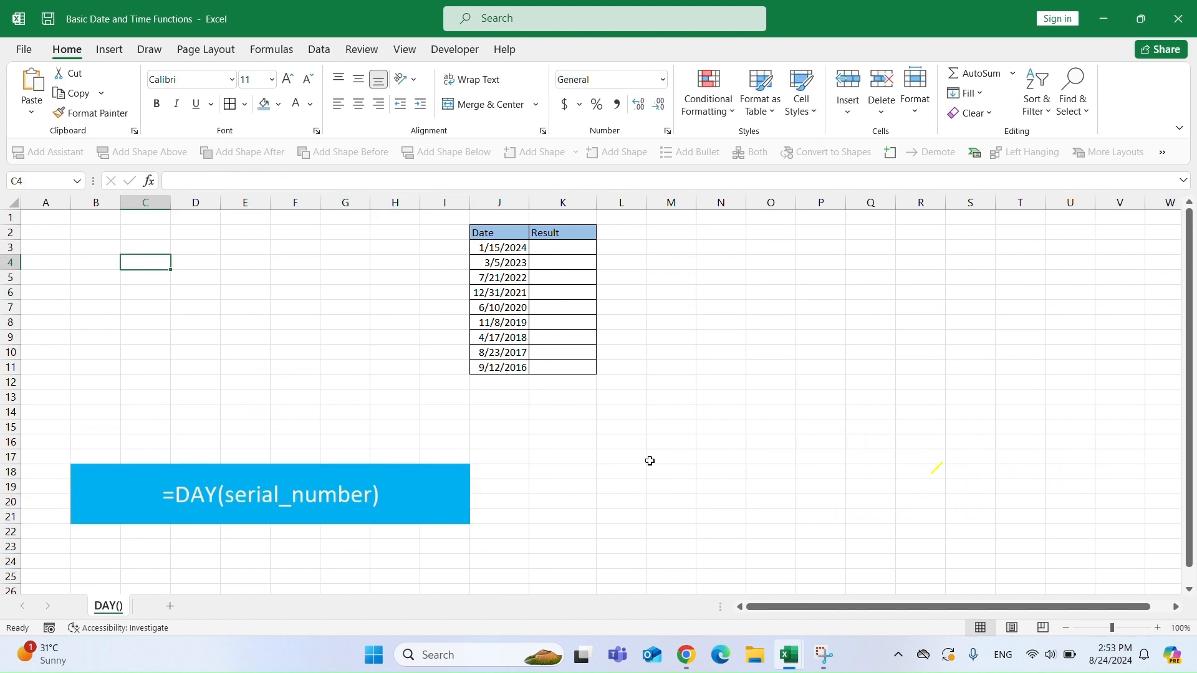
text(=DAY("8/23/)
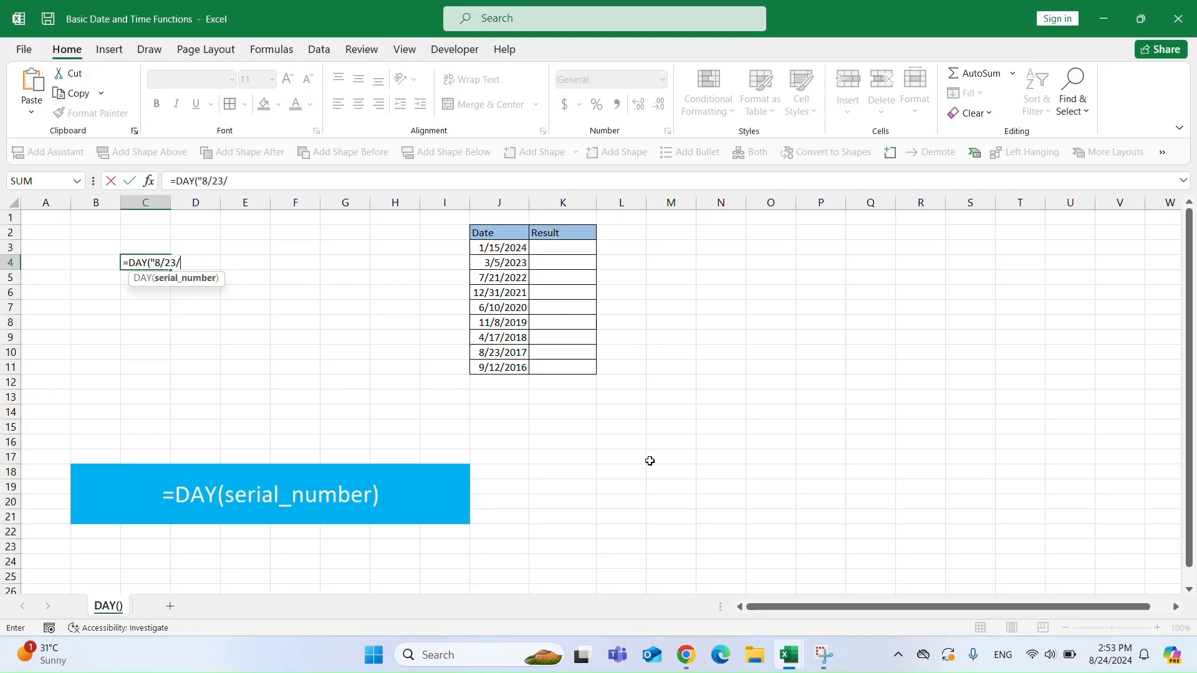
text(2022"))
key(Return)
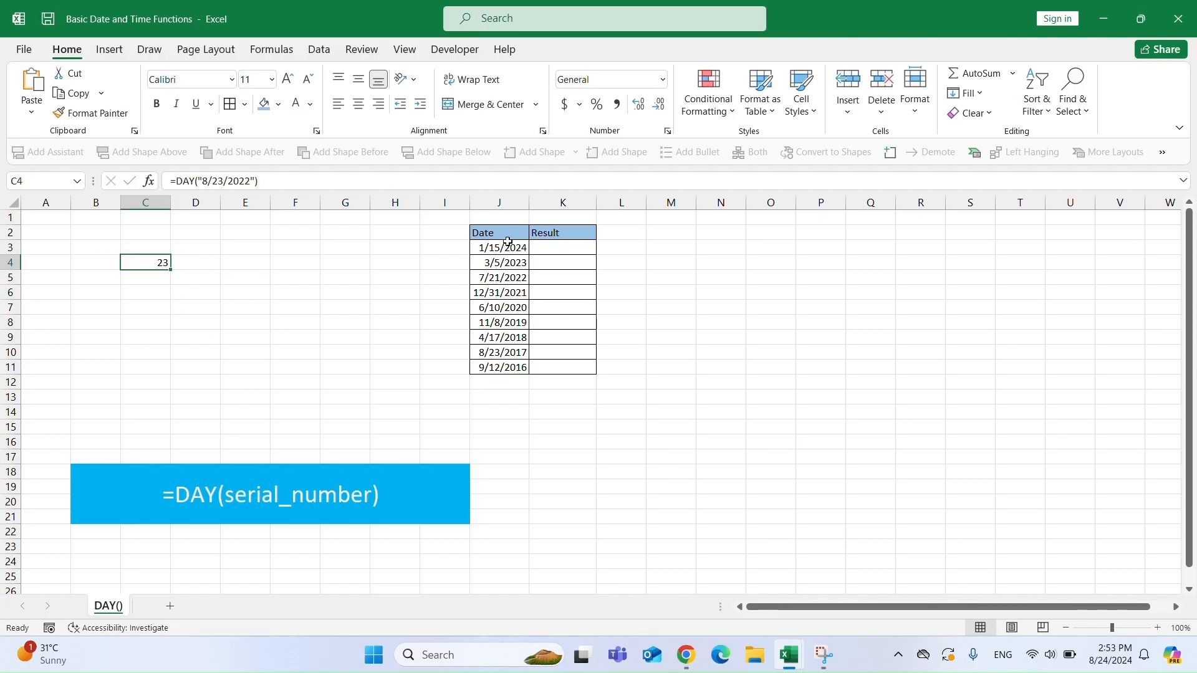
Enter =DAY(J3) in K3 to return the day of the first date in the list.
drag(505, 246, 512, 368)
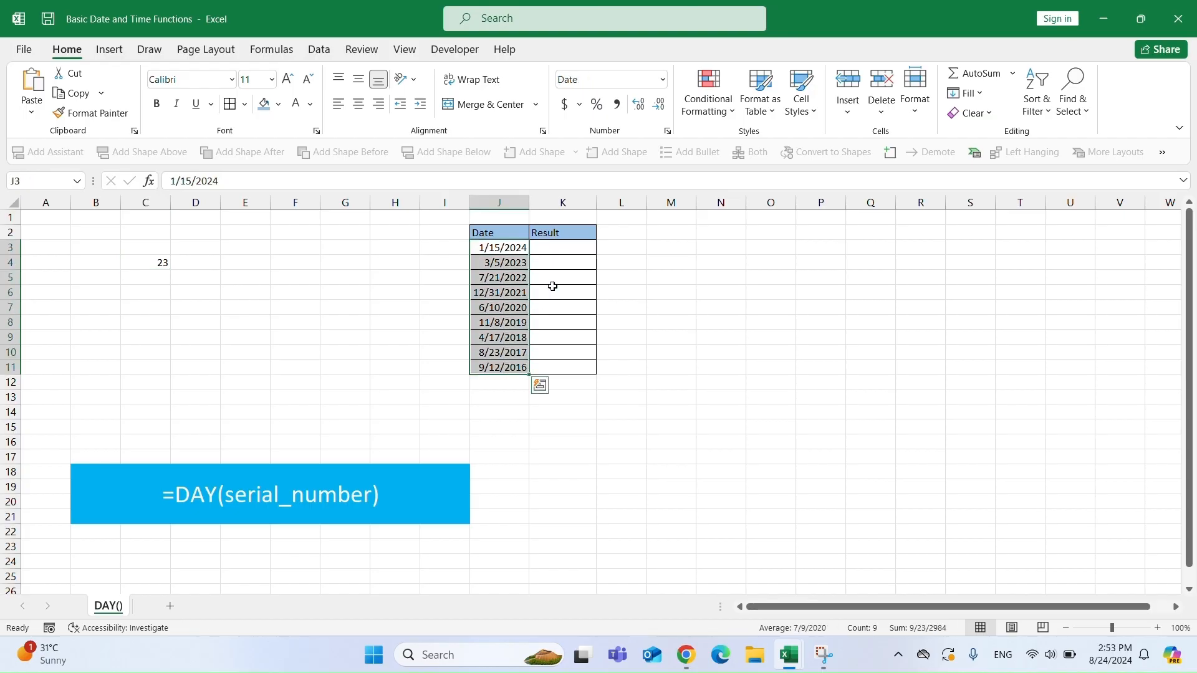
click(555, 247)
text(=DAY)
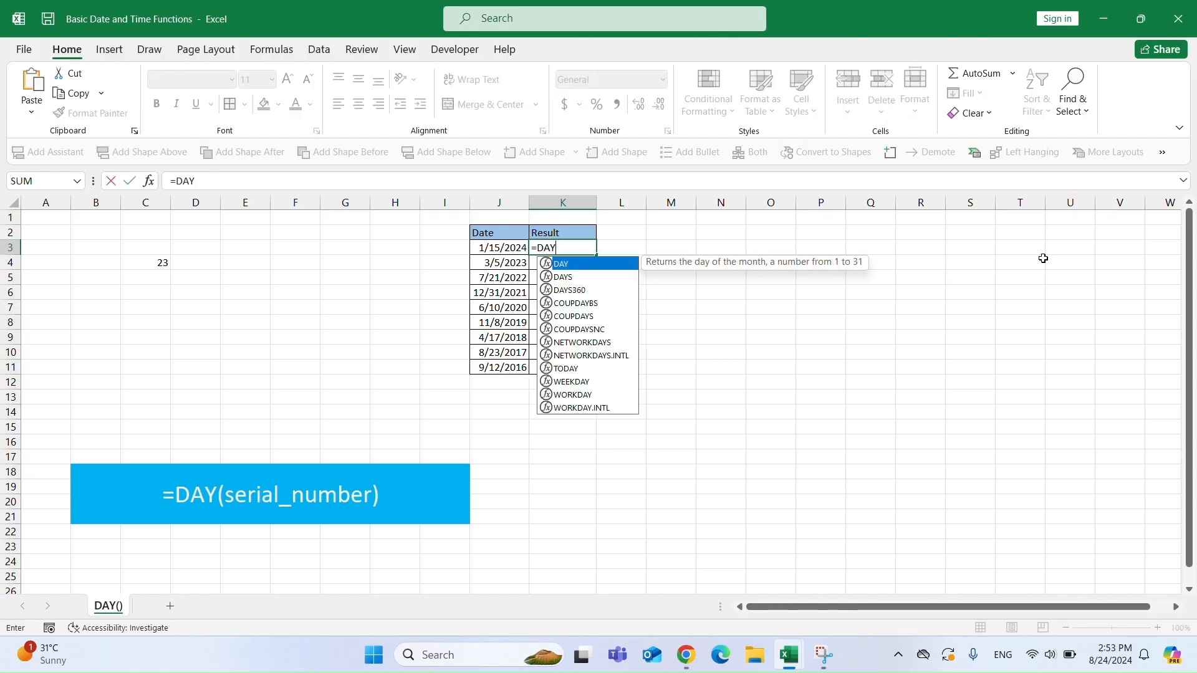
key(Tab)
key(Left)
text())
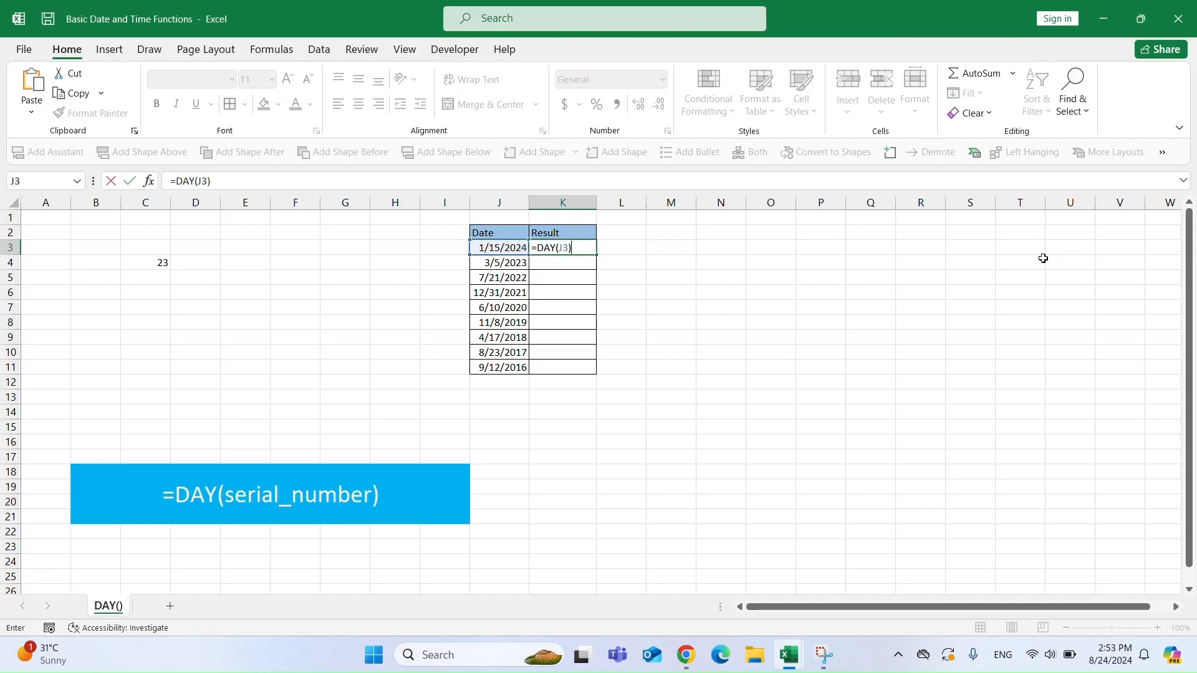
key(Return)
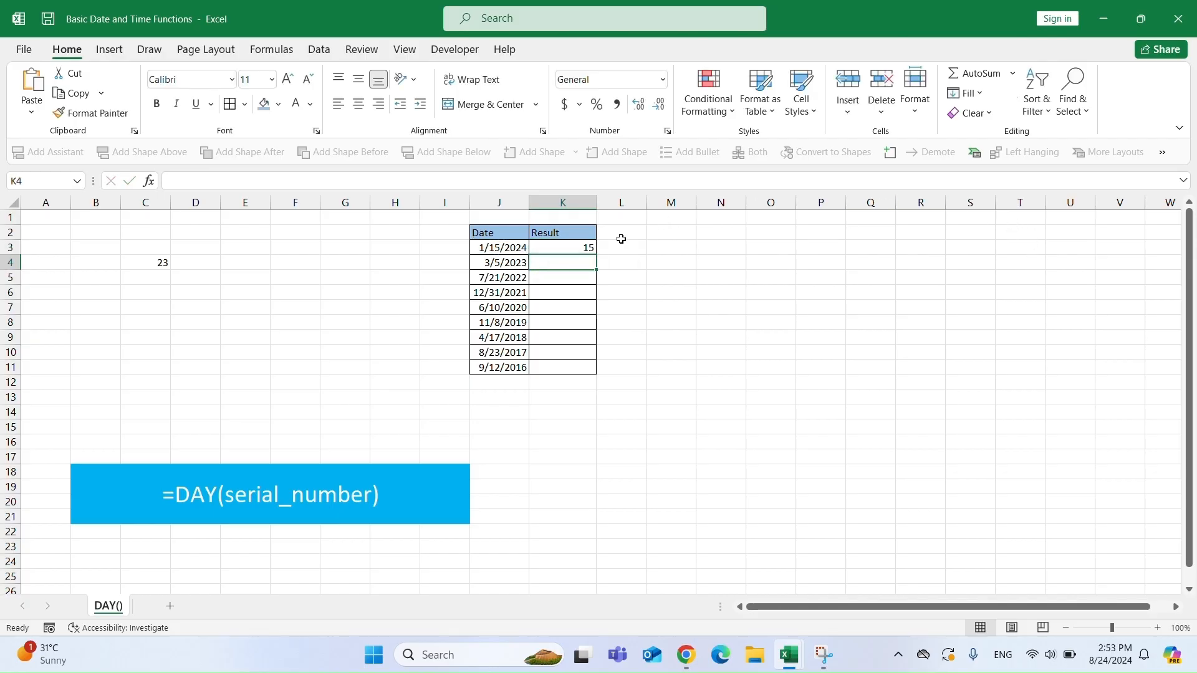
Fill the K3 formula down through K11 and compare each day number with its date.
click(586, 247)
double_click(596, 255)
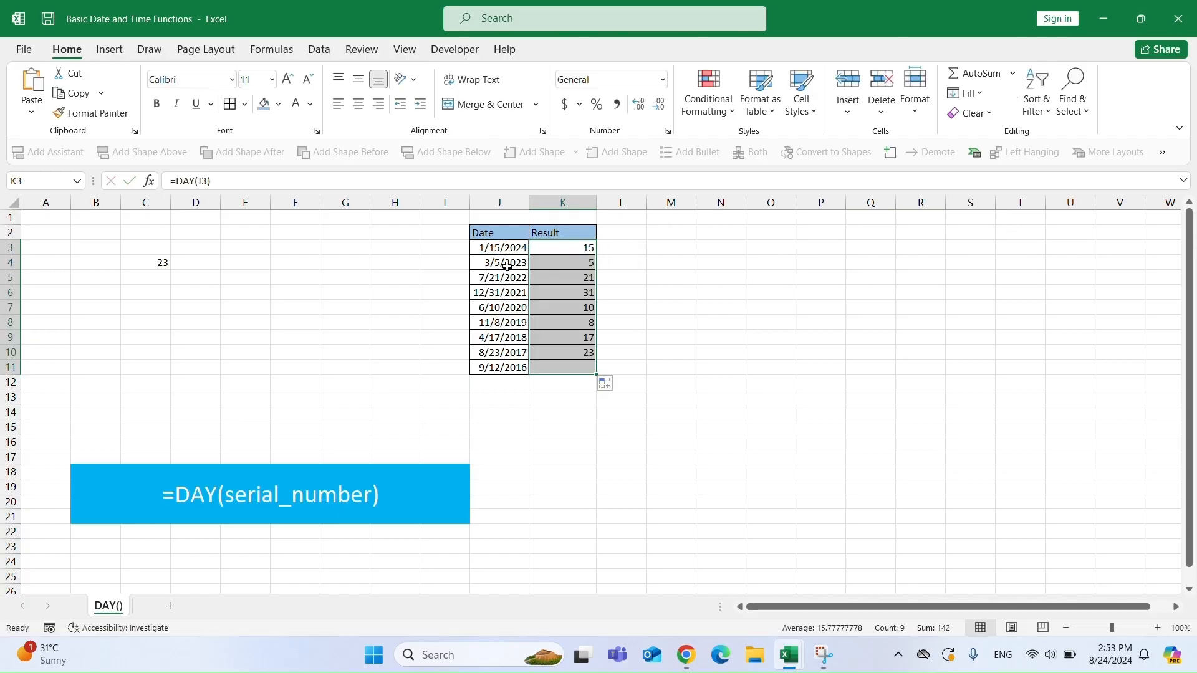
click(496, 250)
click(494, 277)
click(493, 292)
click(491, 350)
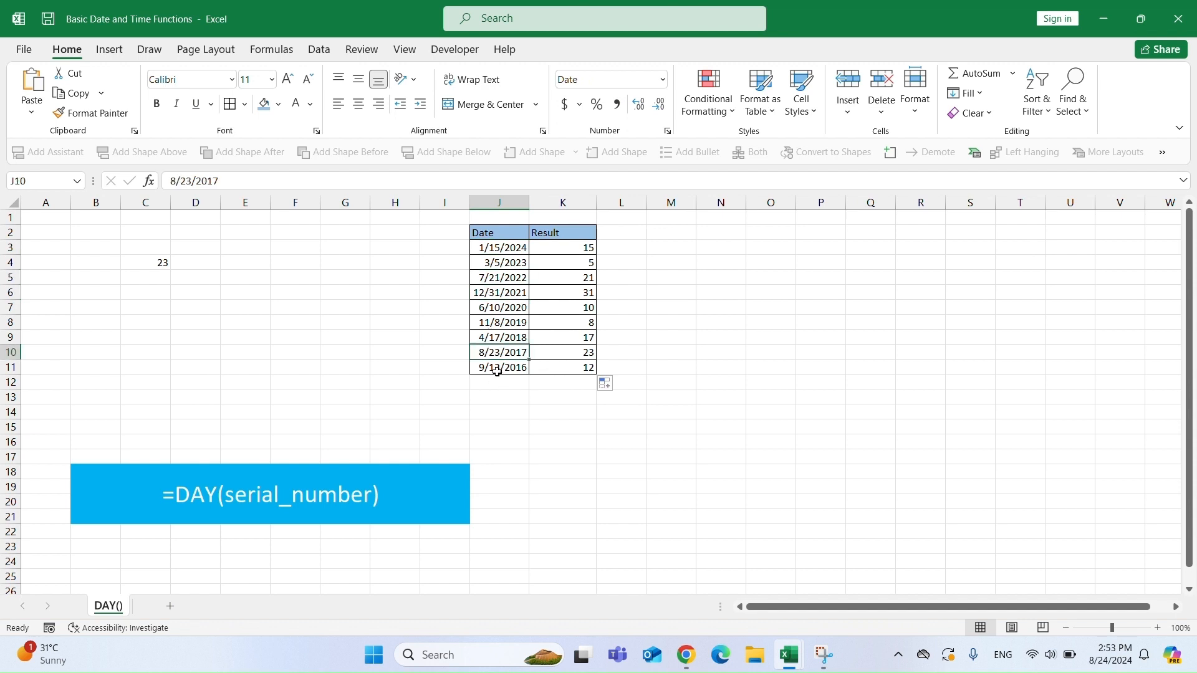
click(497, 370)
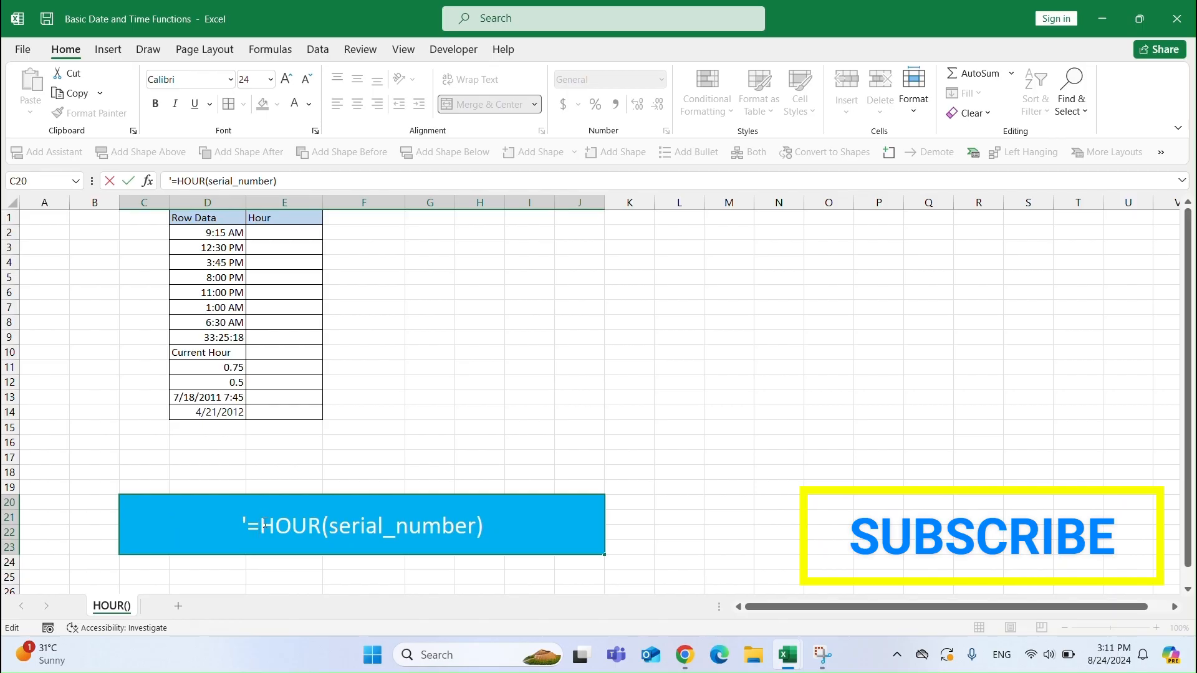
drag(263, 526, 479, 526)
click(332, 525)
click(421, 441)
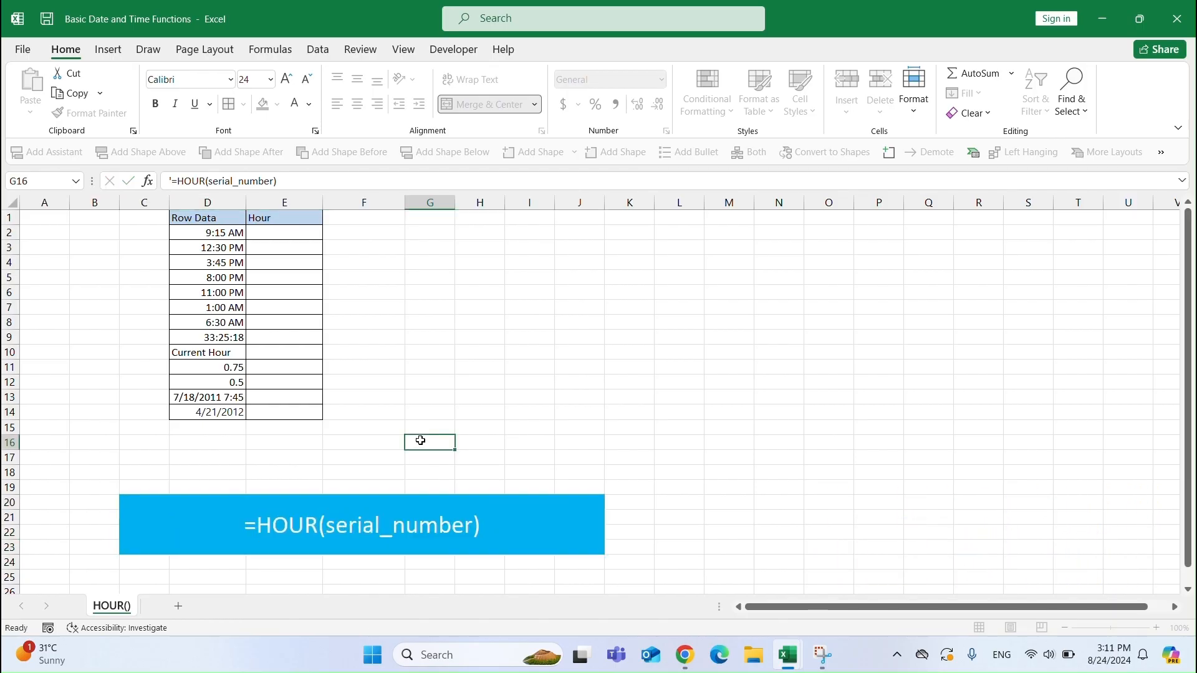
text(=HOU)
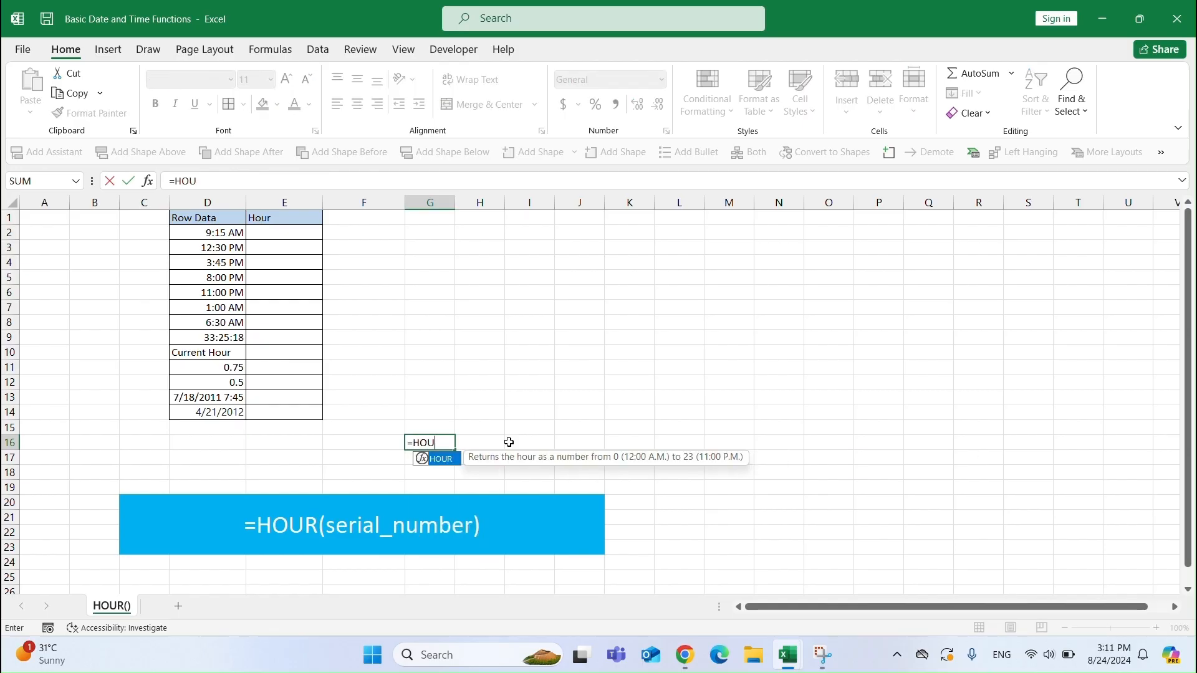
text(R()
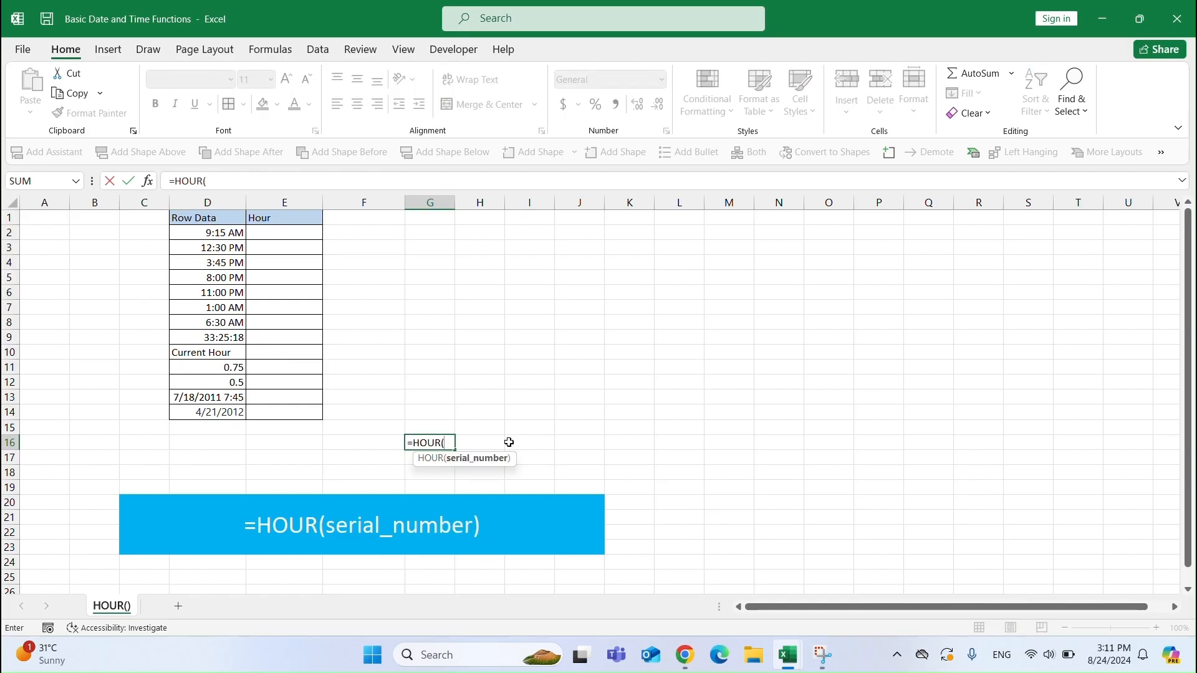
key(Escape)
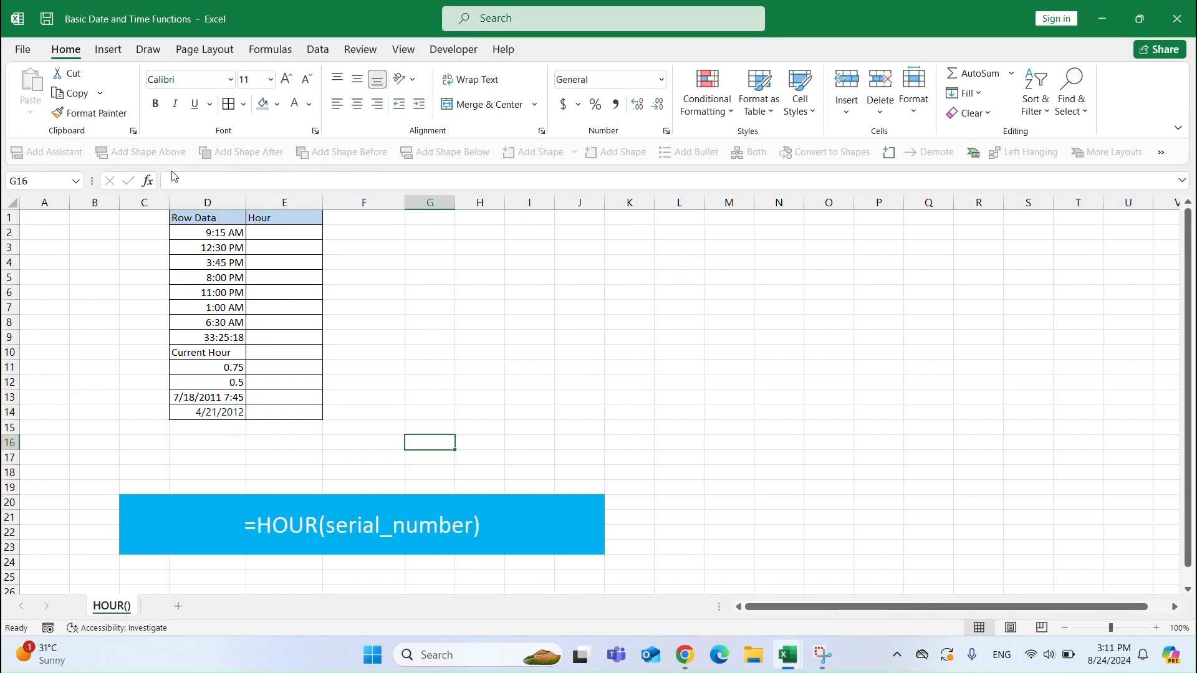
Enter =HOUR(D2) in E2 to extract the hour from the time in D2.
click(214, 233)
click(274, 234)
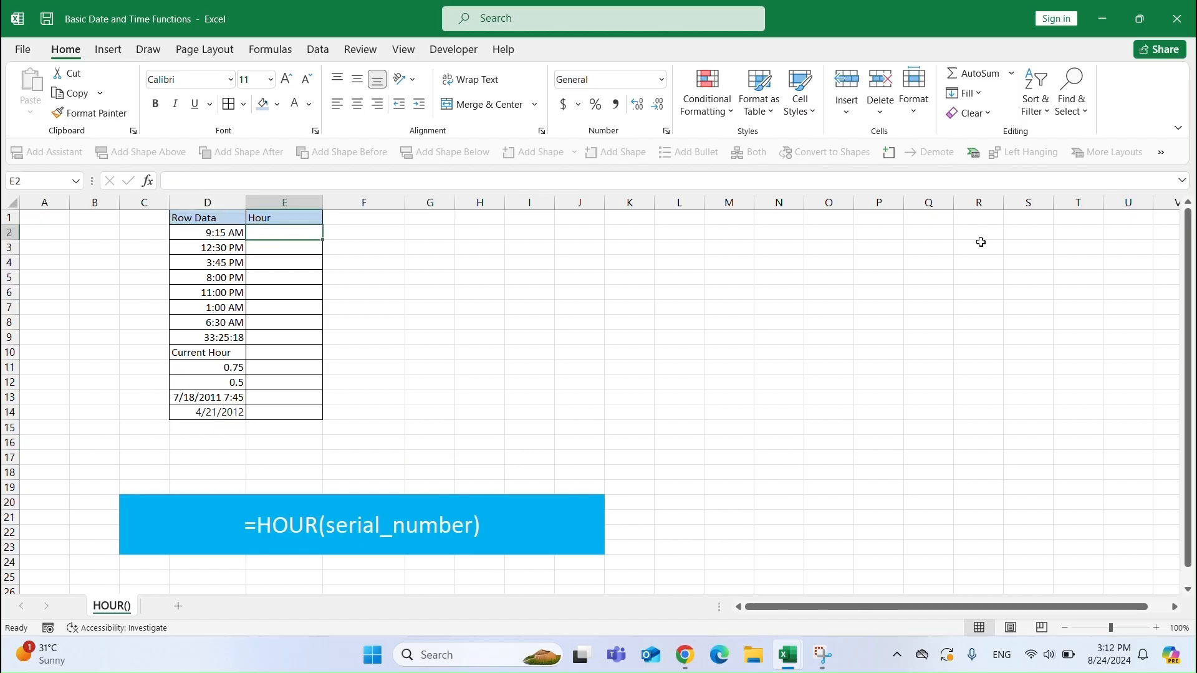
text(=HOUR)
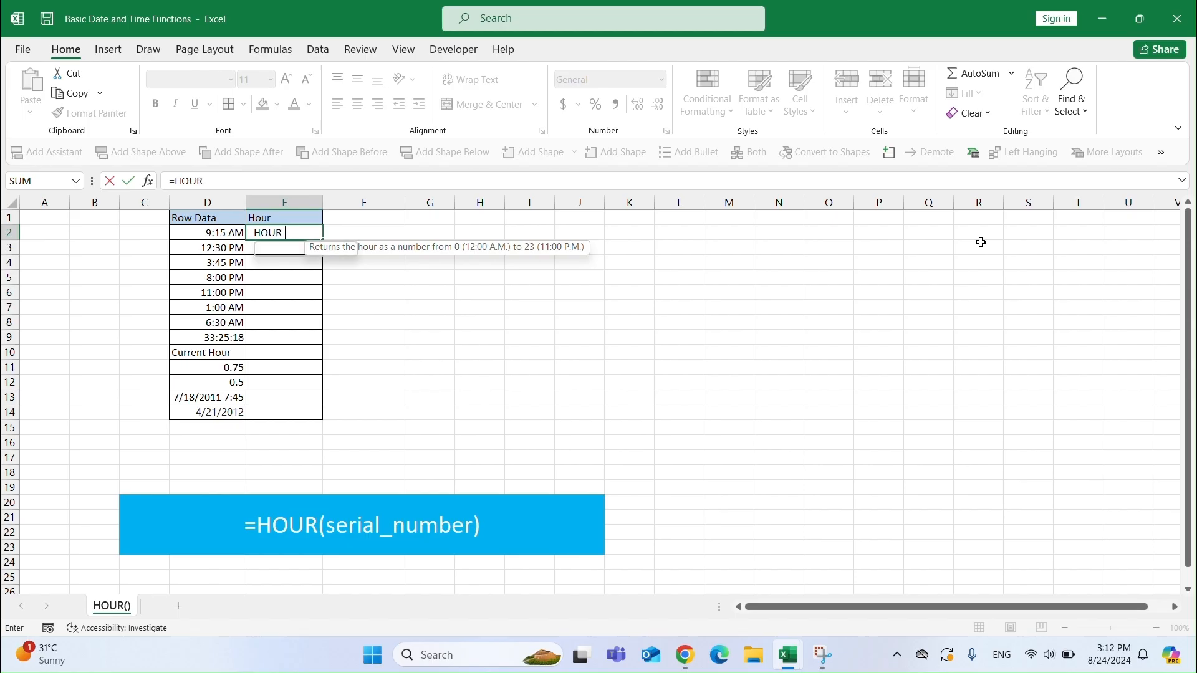
text((D2))
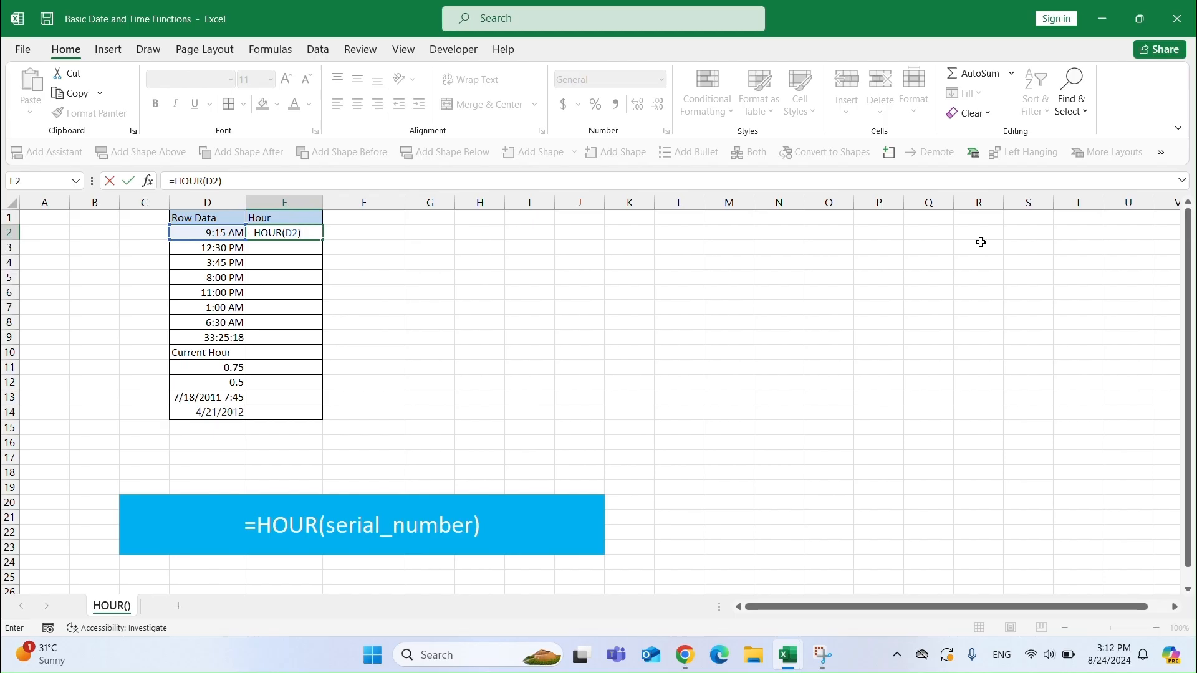
key(Return)
Fill the E2 formula down through E8 and compare the hours with the times.
click(273, 229)
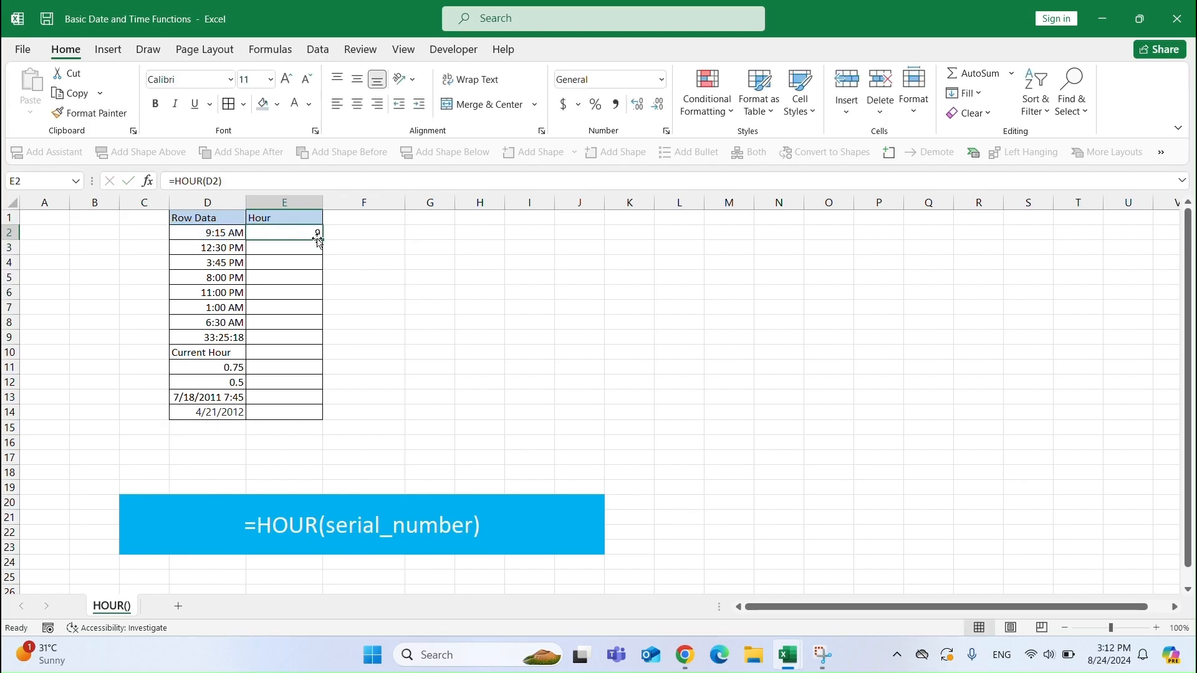
drag(322, 241, 319, 329)
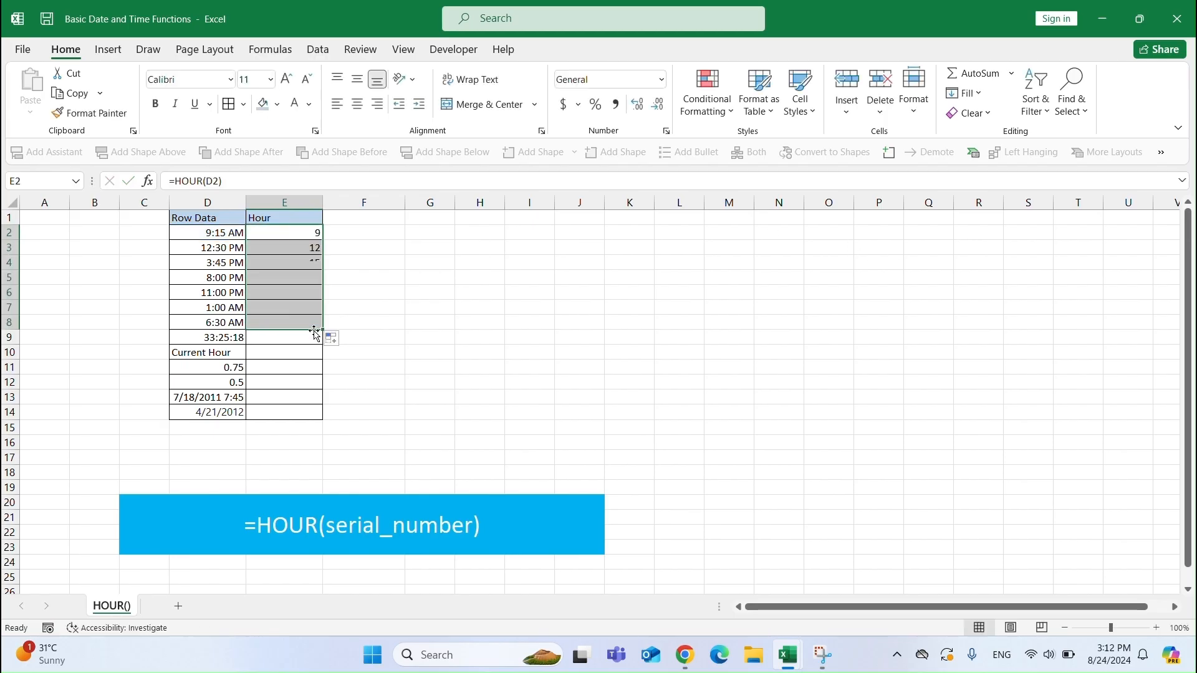
click(212, 236)
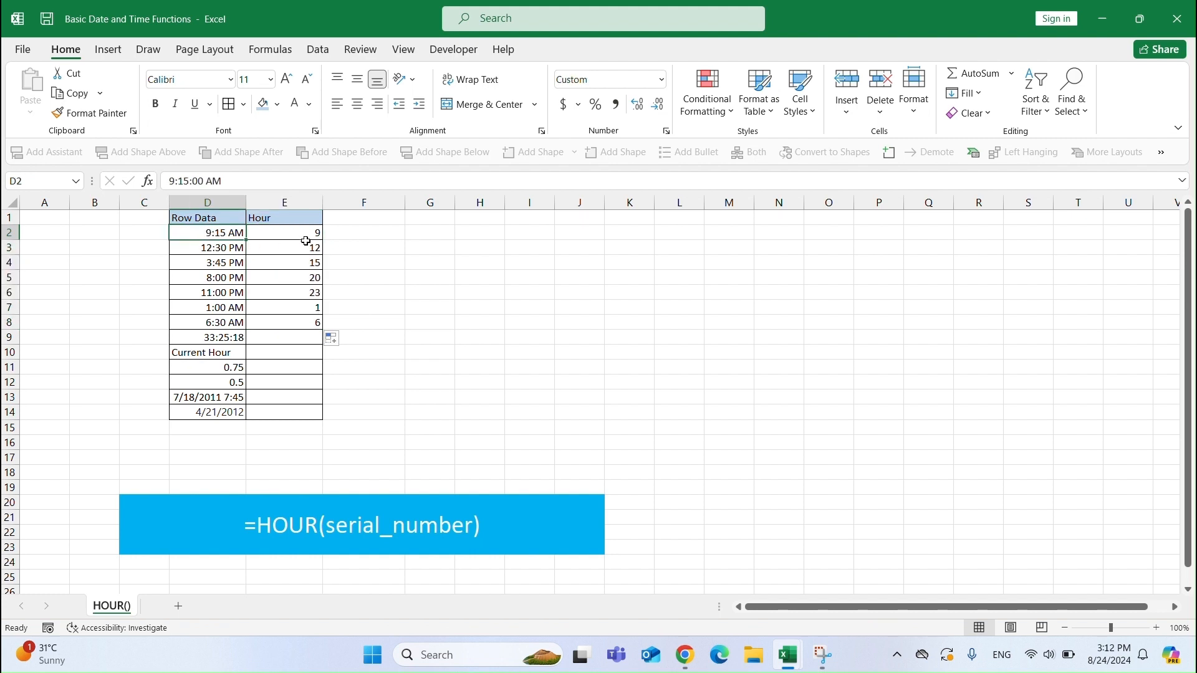
click(220, 249)
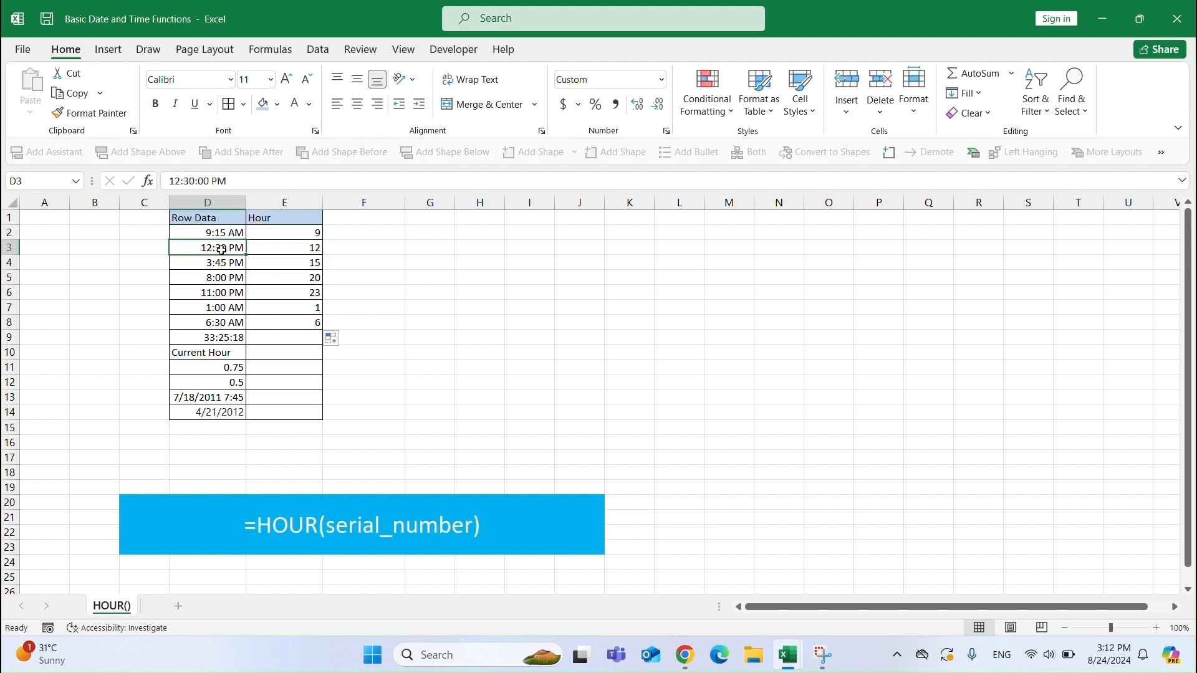
click(288, 251)
click(214, 264)
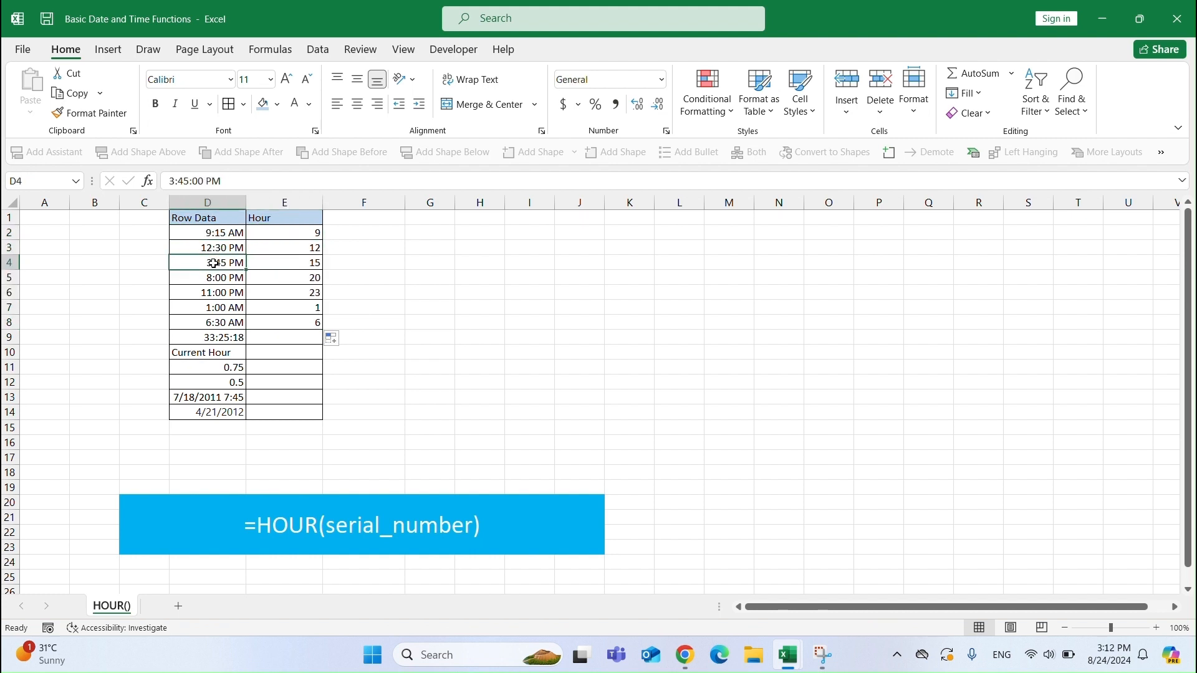
click(297, 262)
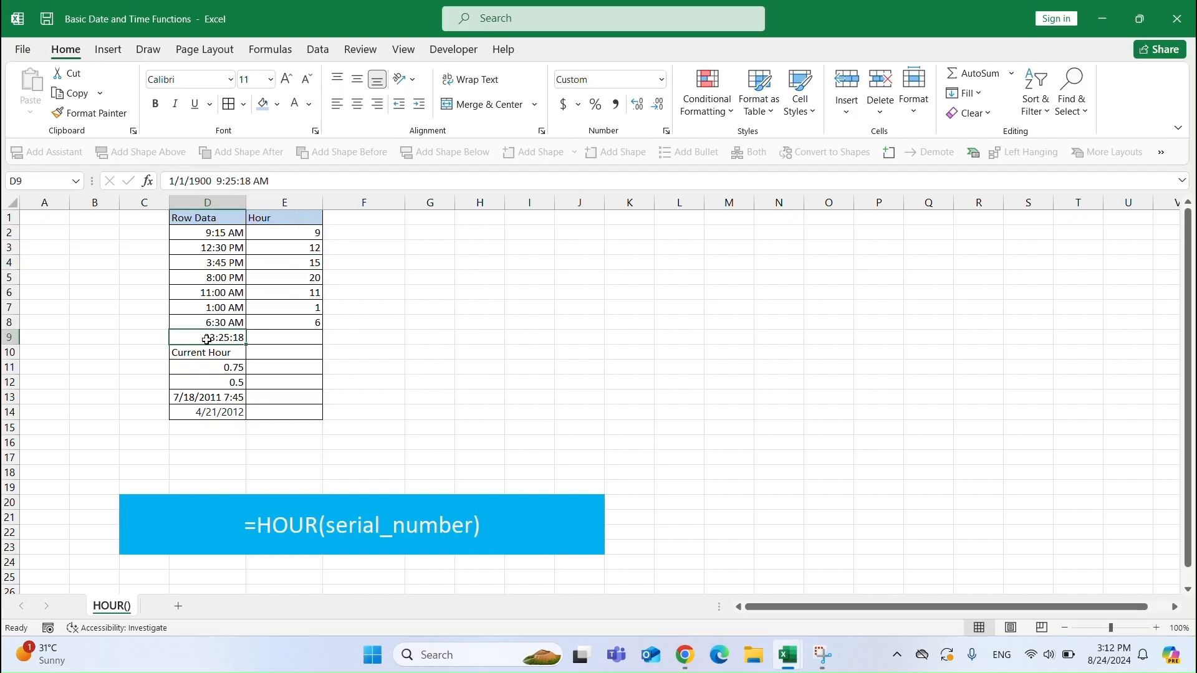
Enter =33/24-1 in F9 to compute the fractional day beyond 24 hours for 33:25:18.
click(343, 339)
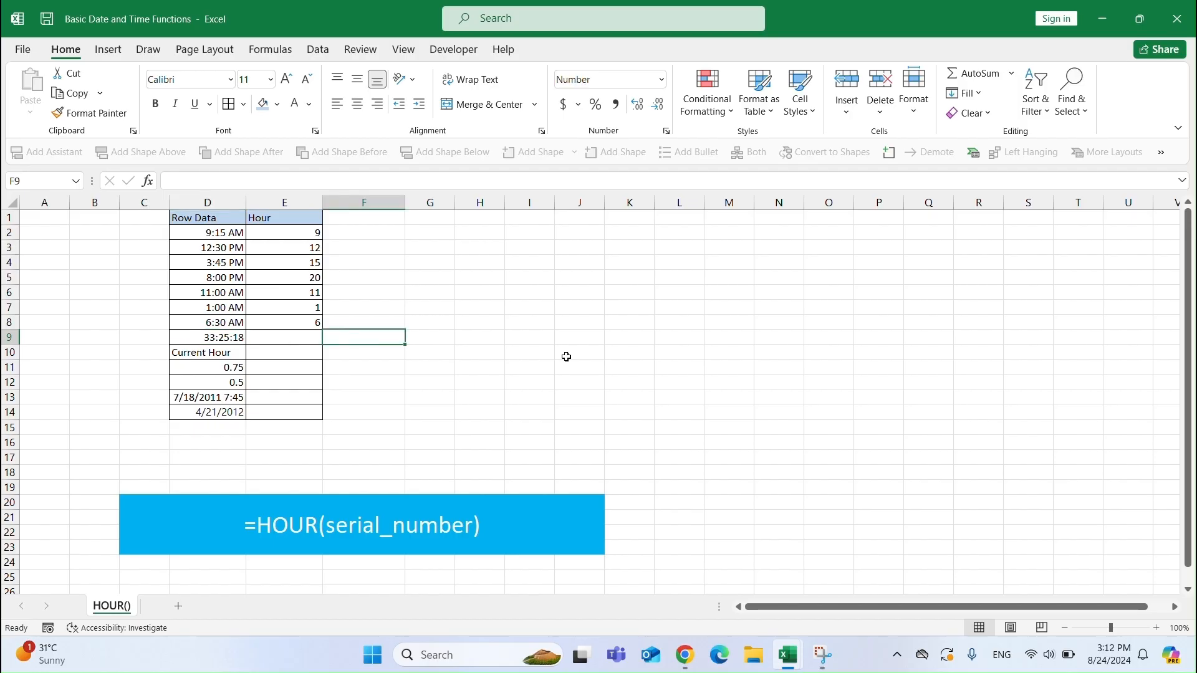
text(=)
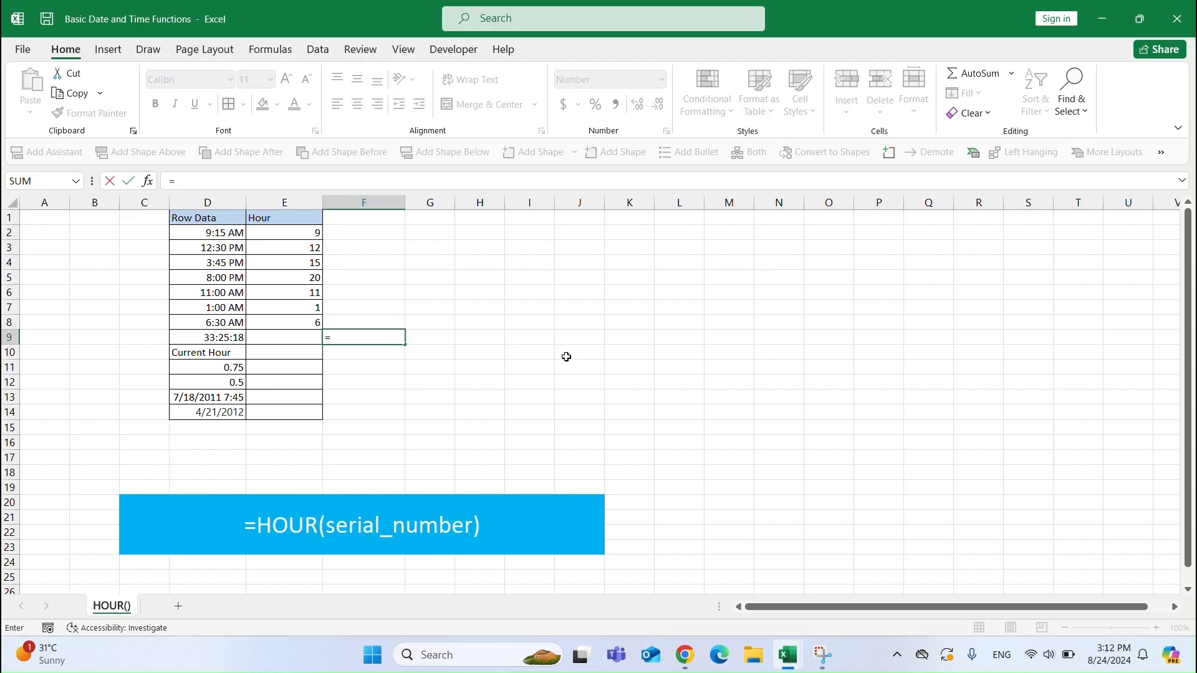
text(33/24-1)
key(Return)
Enter =24*F9 in G9 to convert the fractional day into hours.
key(Up)
key(Right)
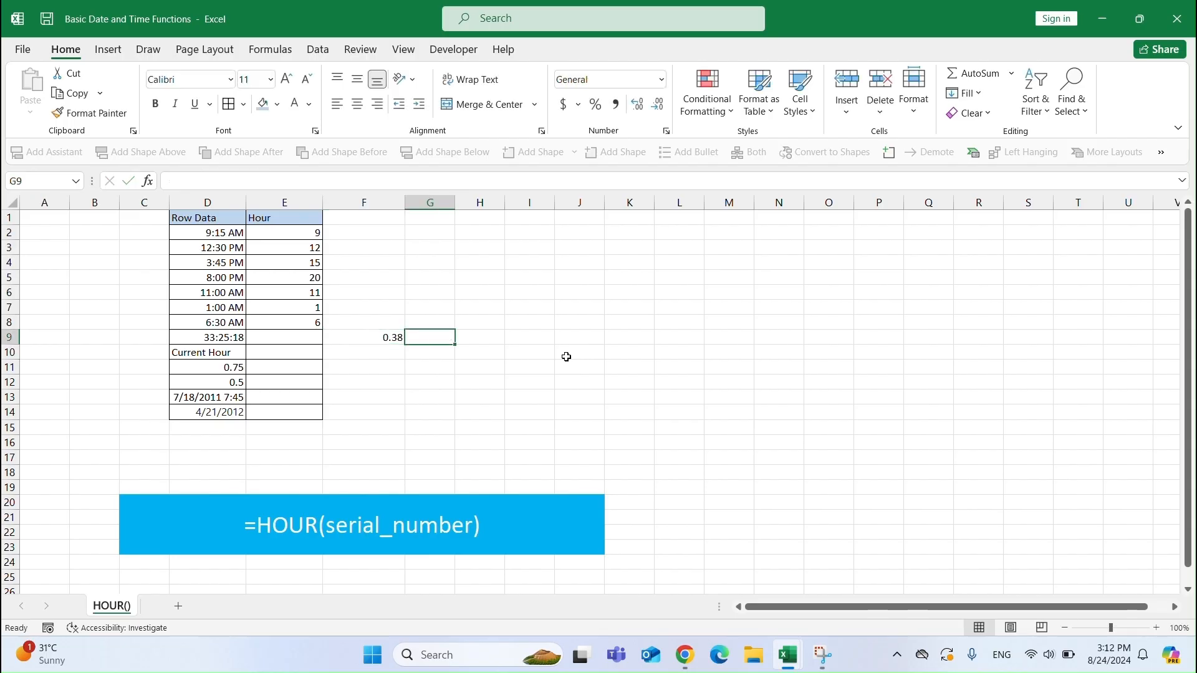
text(=2)
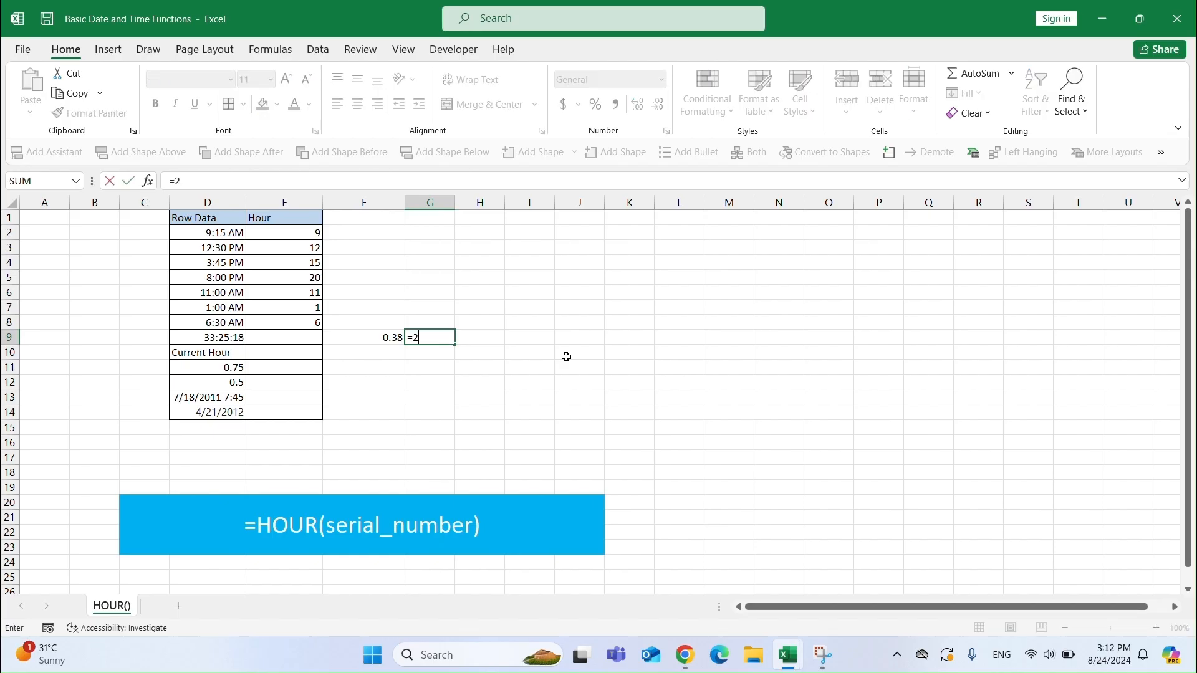
text(4*F9)
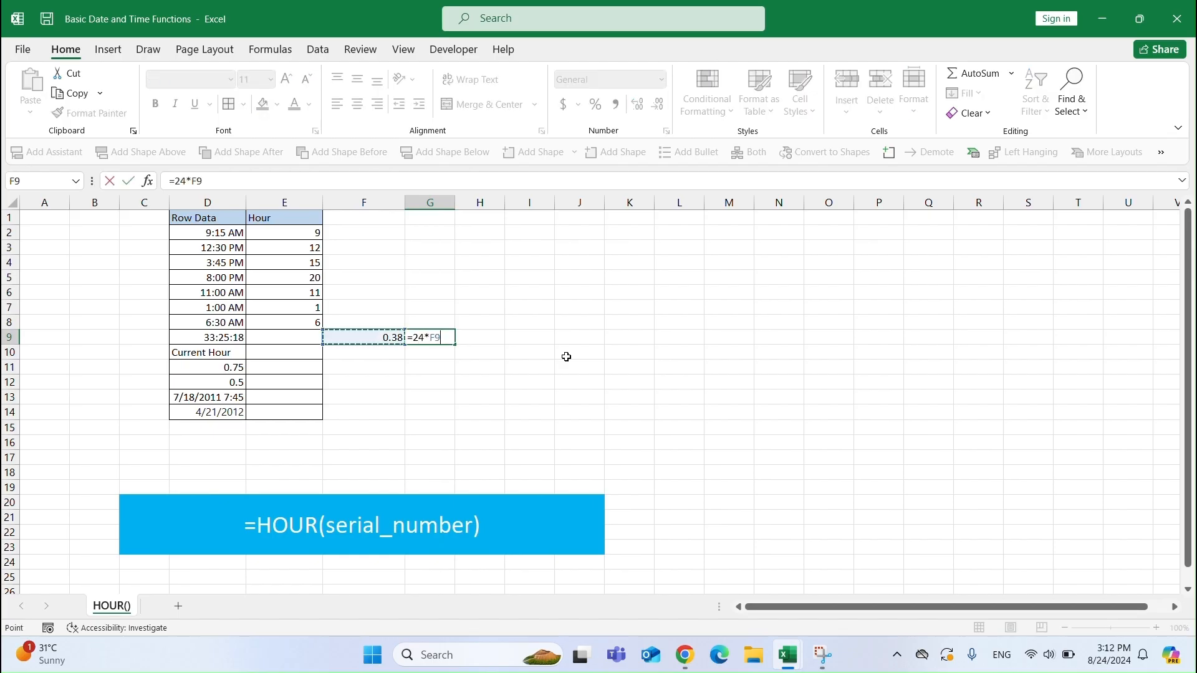
key(Return)
Enter =HOUR(D9) in E9 to extract the hour from the 33:25:18 duration.
click(443, 336)
click(296, 338)
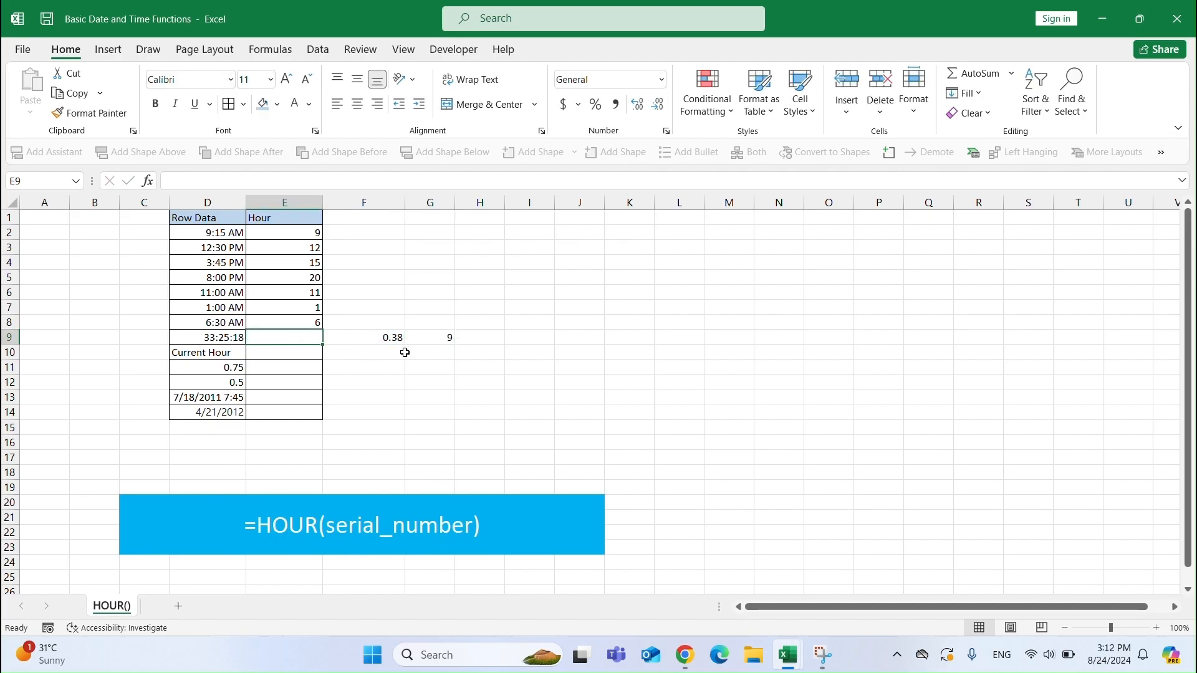
text(=HOUR)
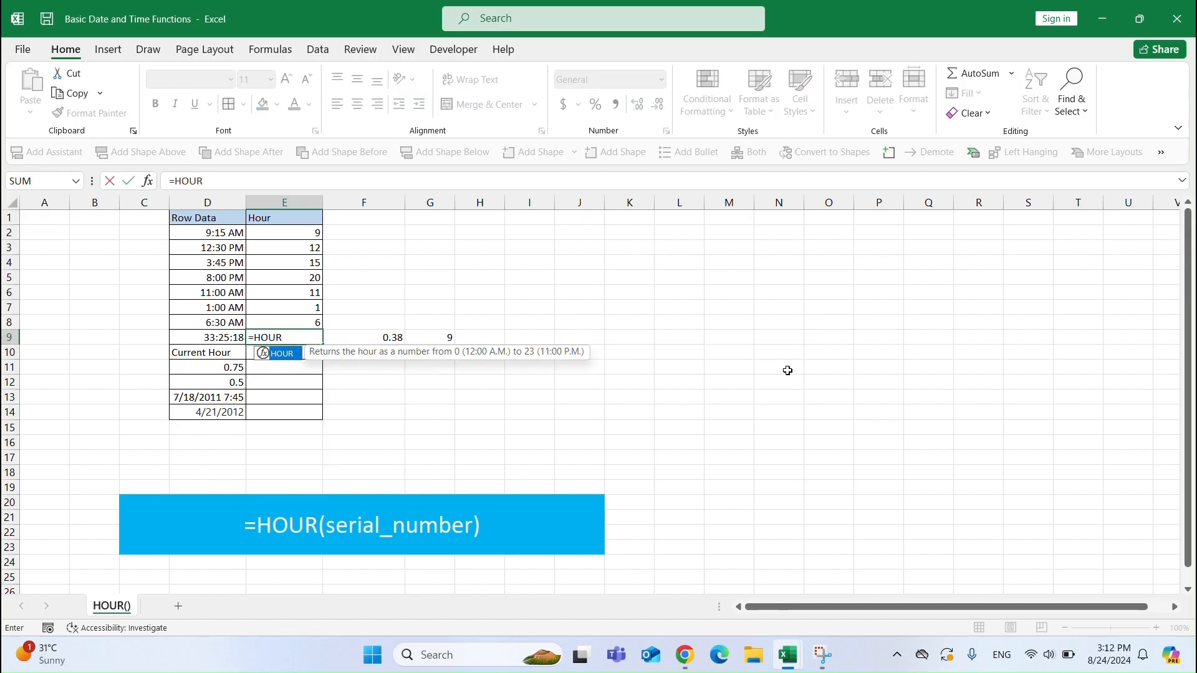
text(()
key(Left)
text())
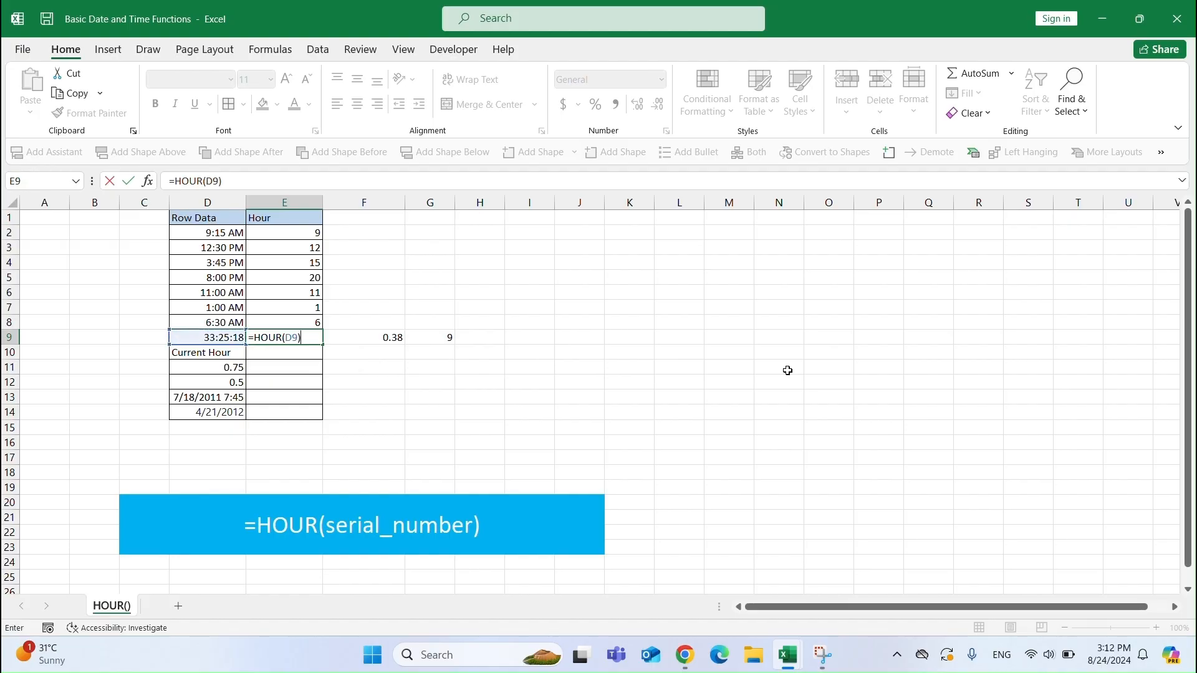
key(Return)
Enter =HOUR(NOW()) in E10 to get the current hour.
text(=HOUR(NO)
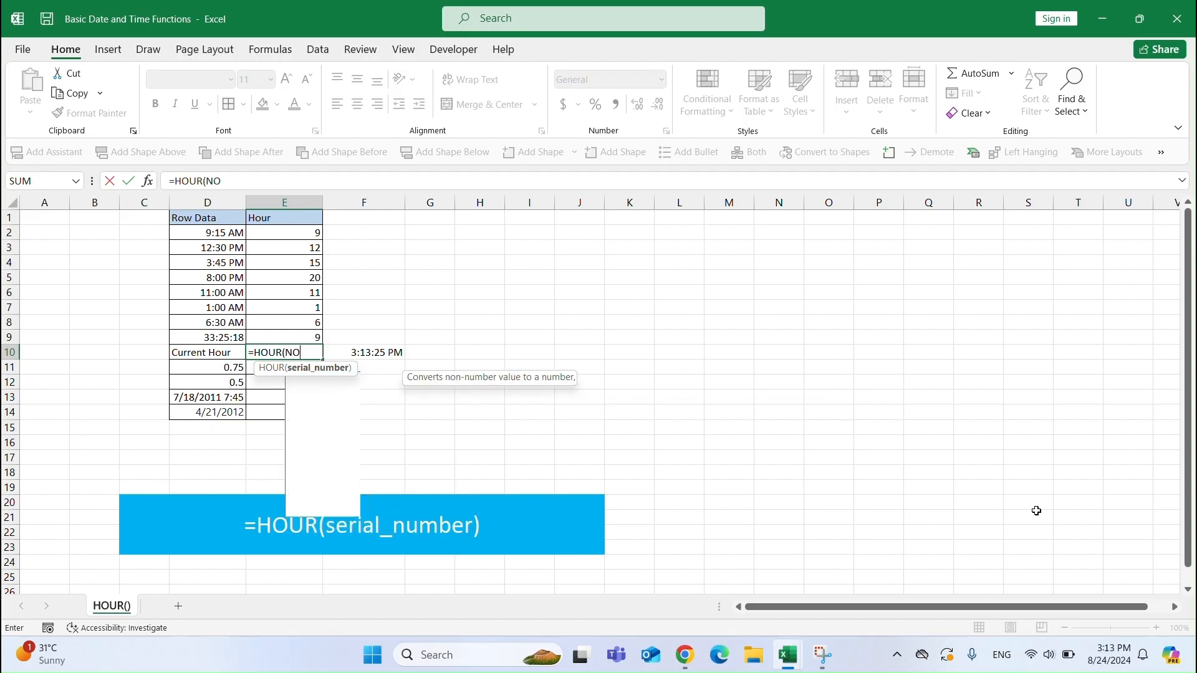
text(W()))
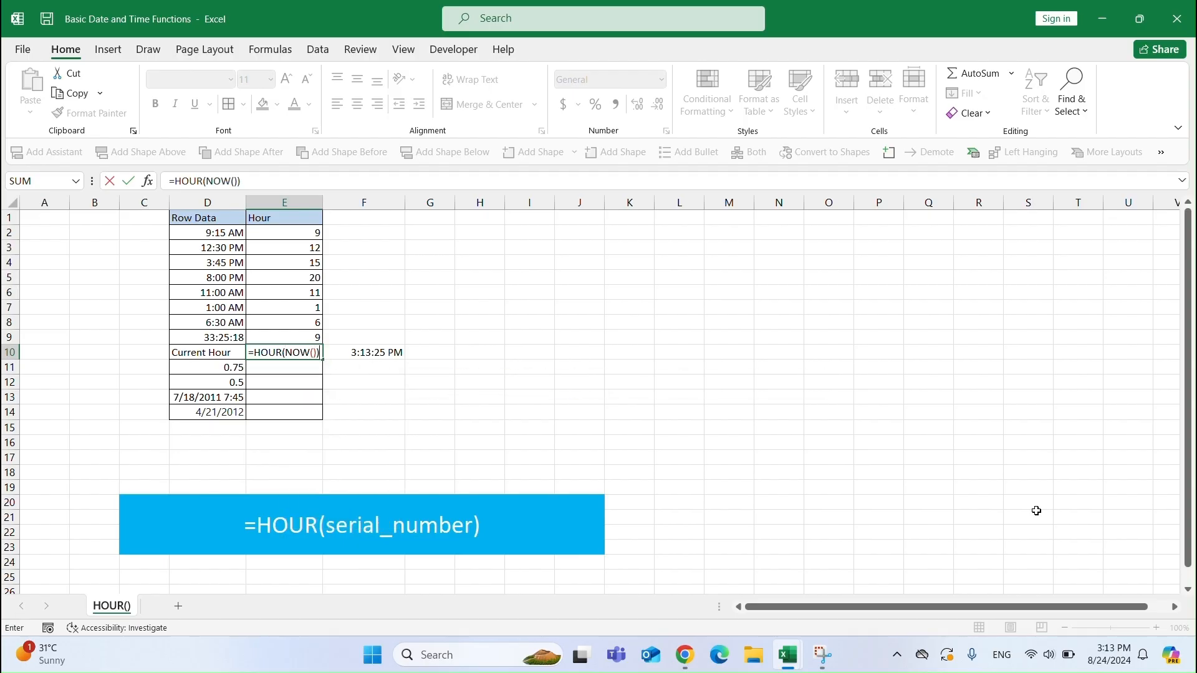
key(Return)
click(293, 355)
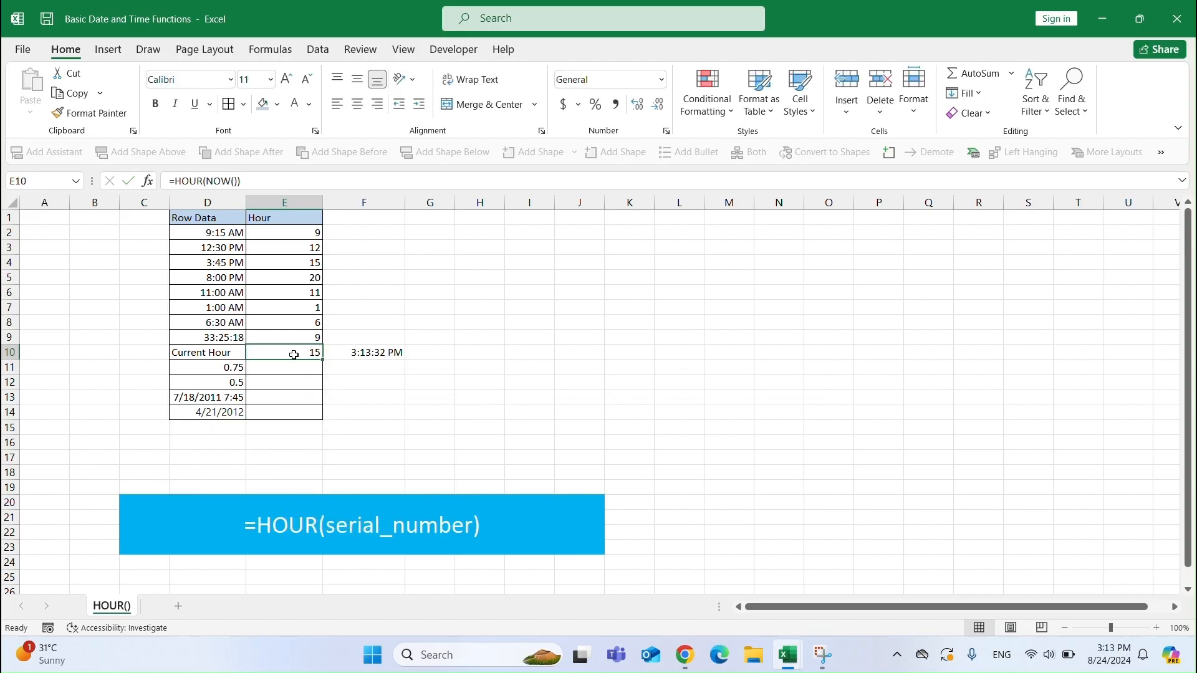
Enter =0.75*24 in F11 to convert 0.75 of a day into hours.
click(237, 371)
click(366, 367)
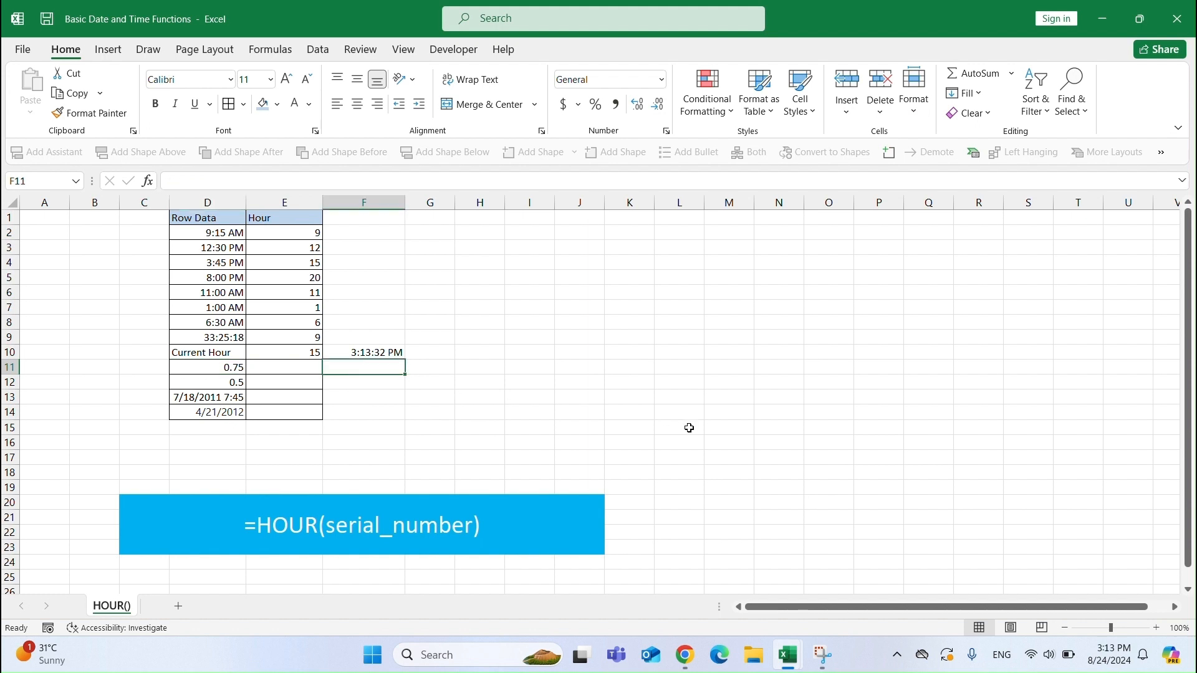
text(=0.75*24)
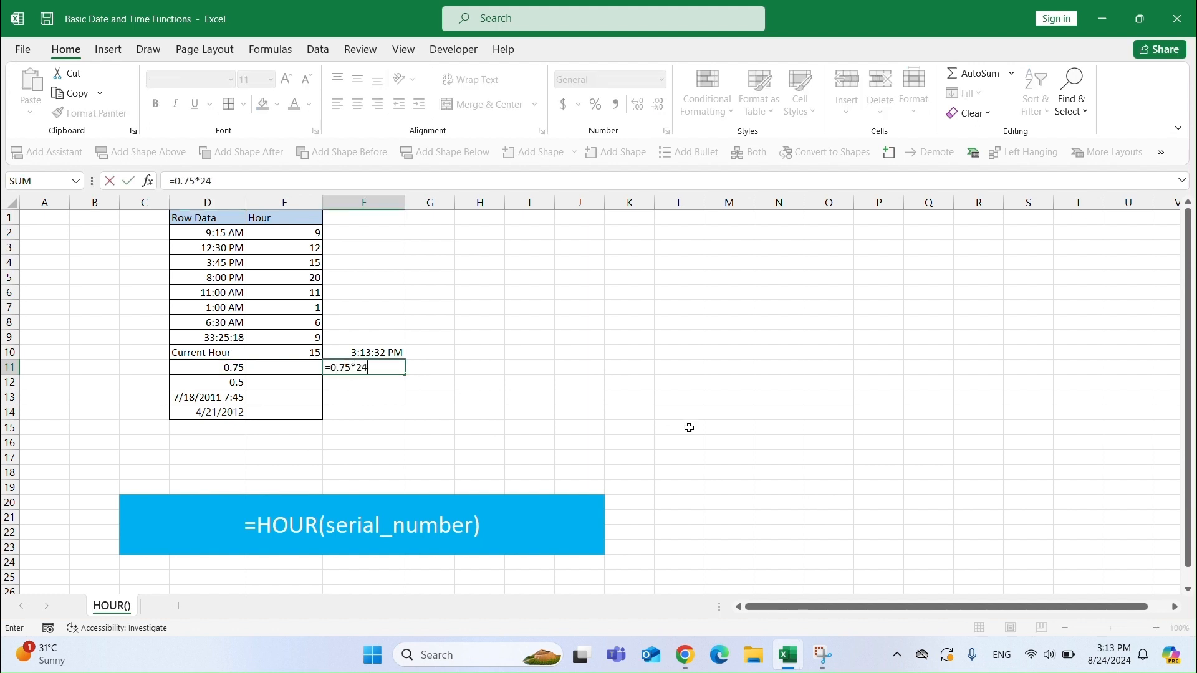
key(Return)
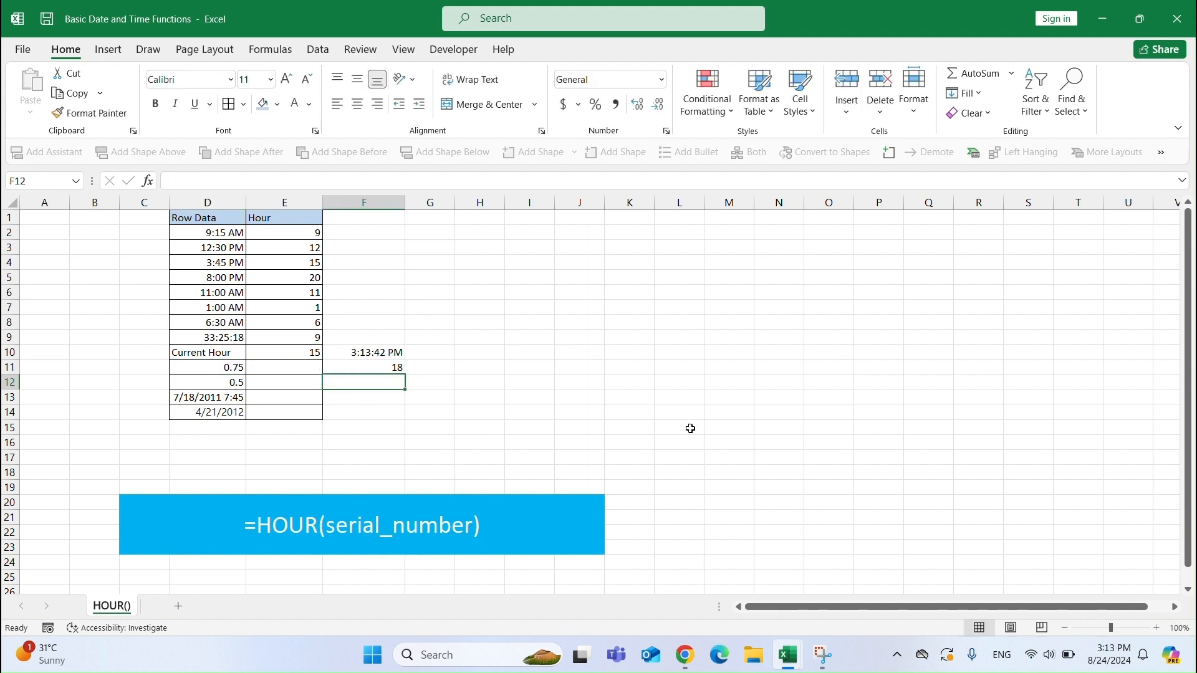
click(380, 368)
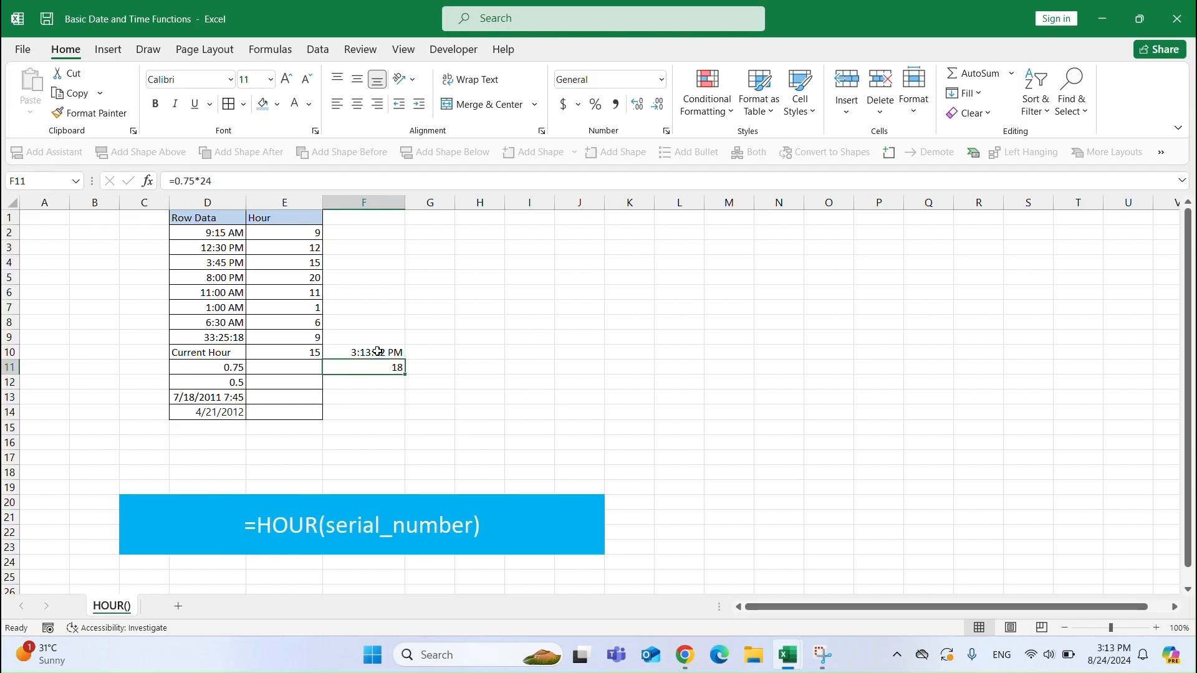
Enter =HOUR(D11) in E11 to extract the hour from the decimal 0.75.
click(288, 368)
text(=)
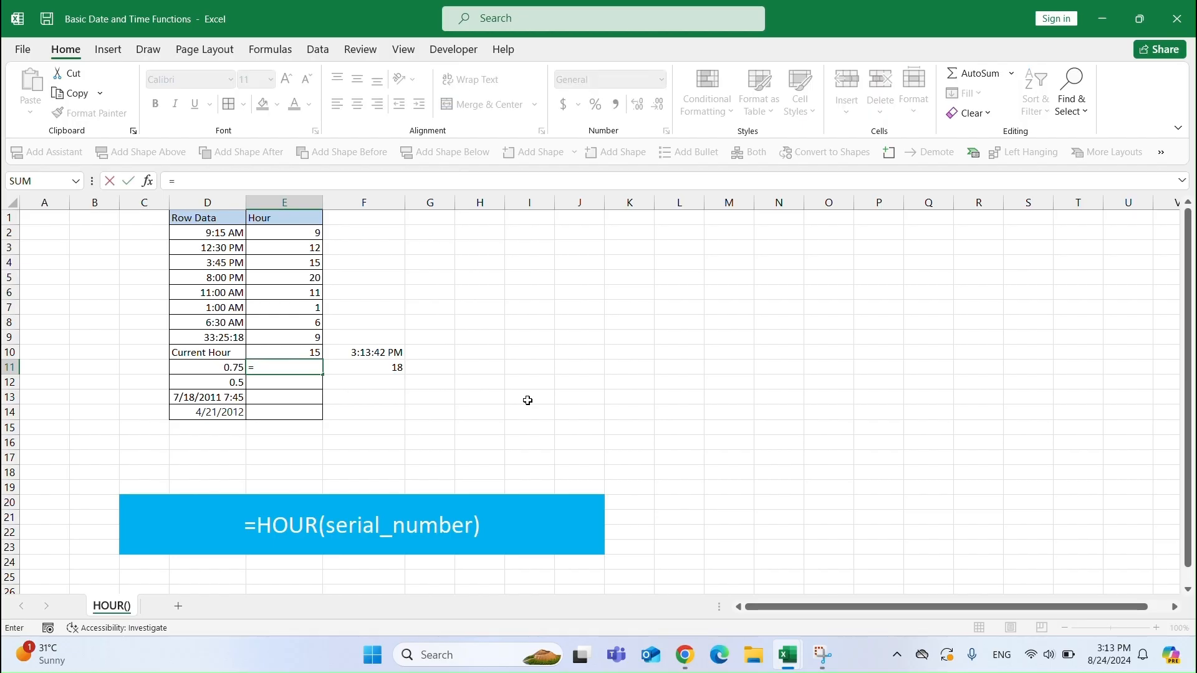
text(HOUR()
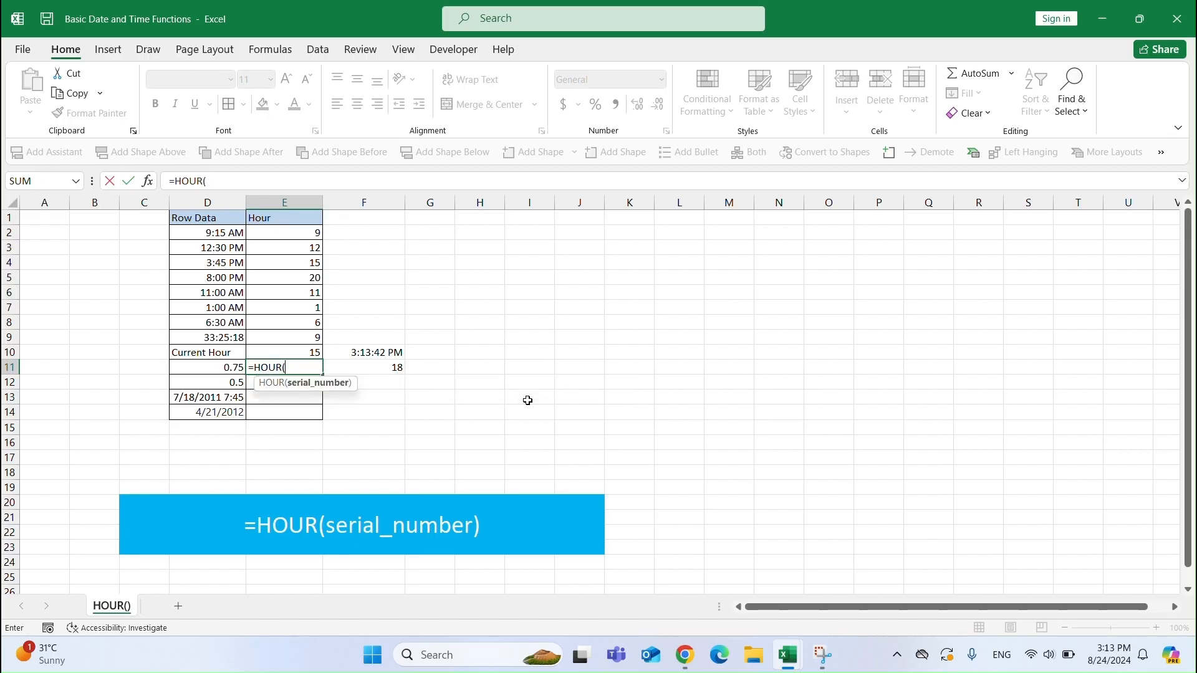
key(Left)
text())
key(Return)
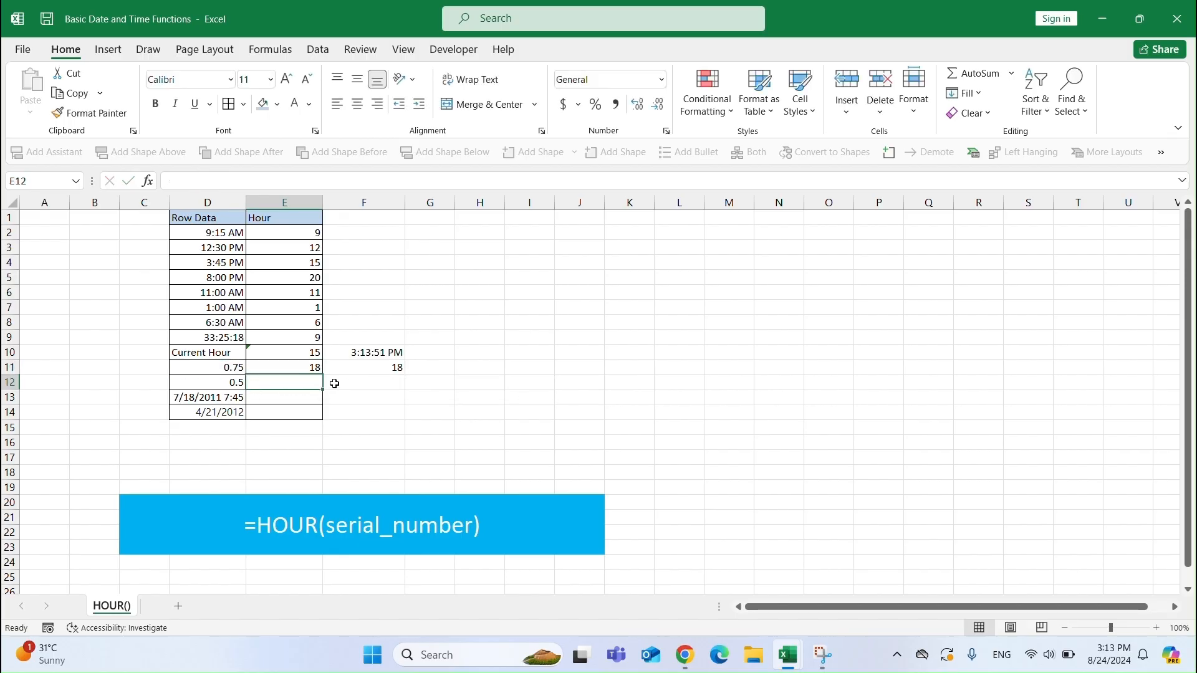
Enter =HOUR(D12) in E12 to extract the hour from the decimal 0.5.
text(=HOUR()
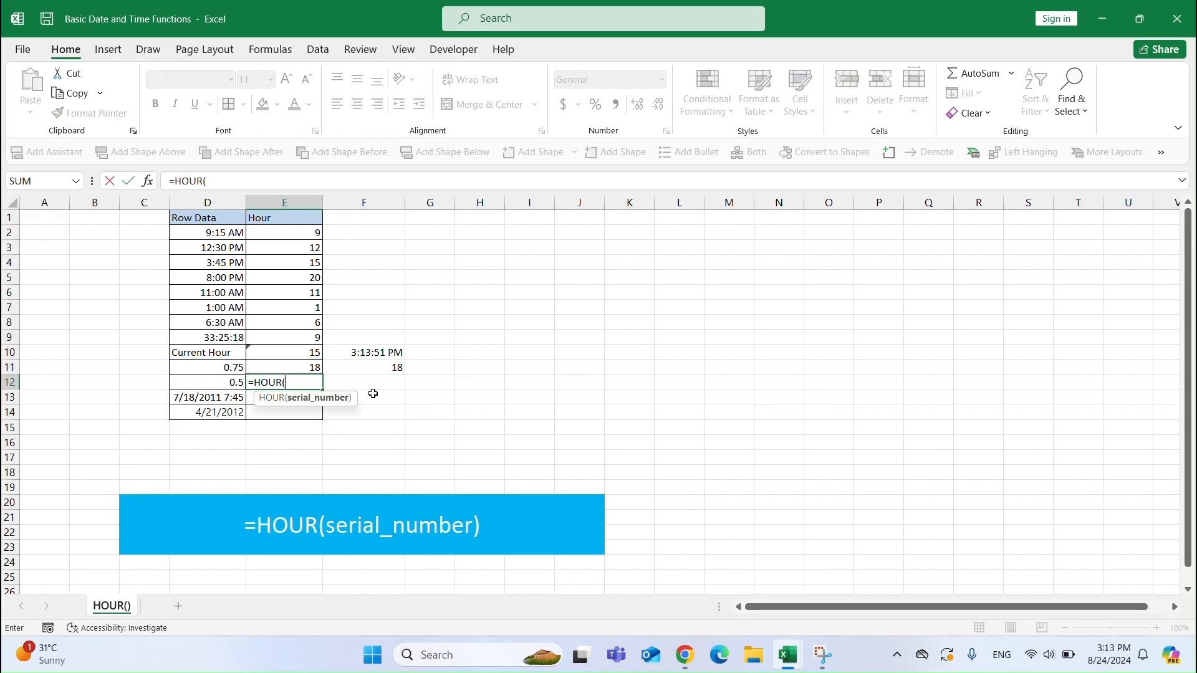
key(Left)
text())
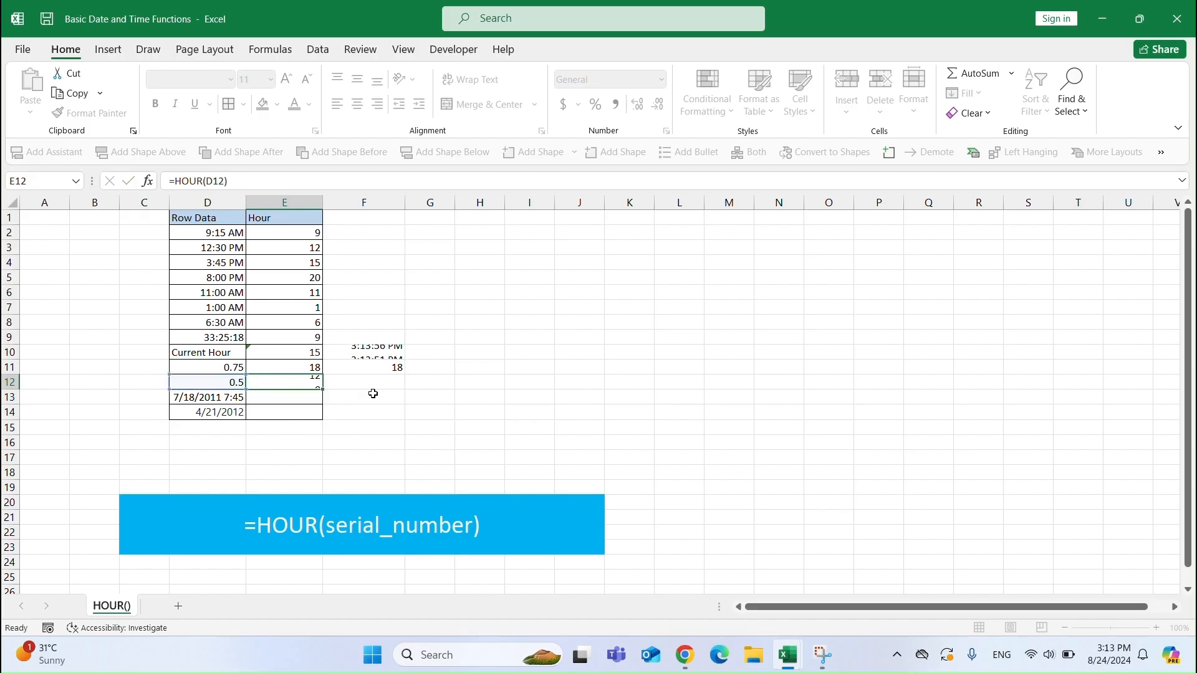
key(ctrl+Return)
Enter =24*0.5 in F12 to convert half a day into hours.
click(376, 382)
text(=24*0.5)
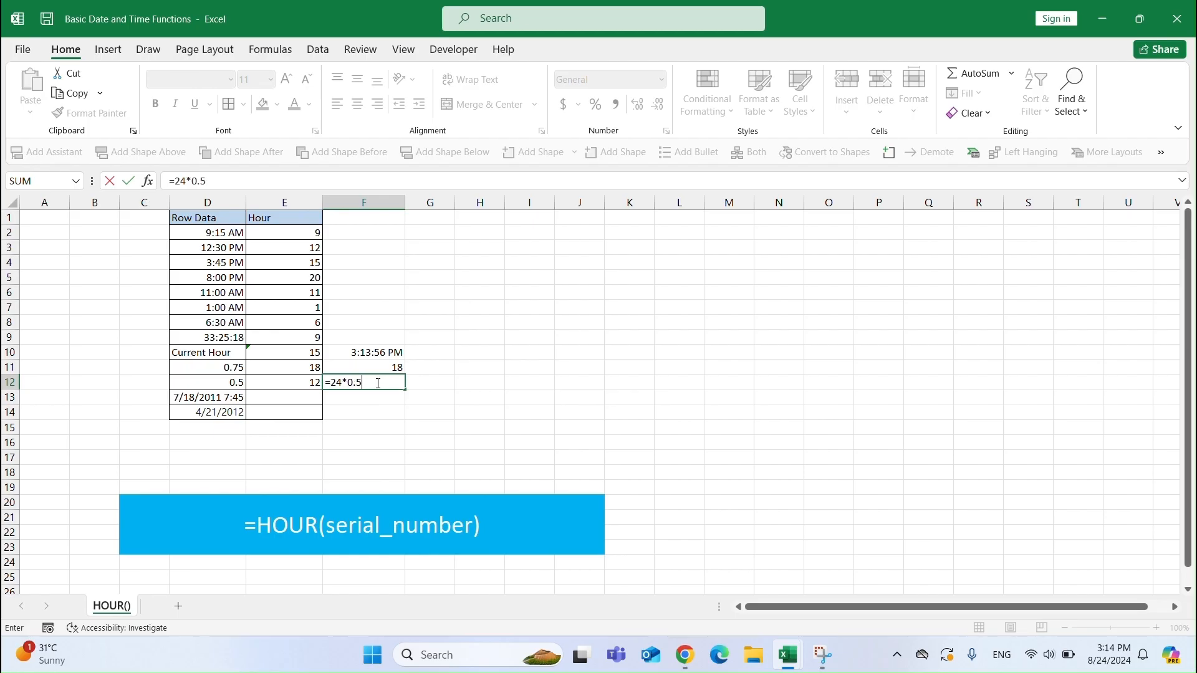
key(Return)
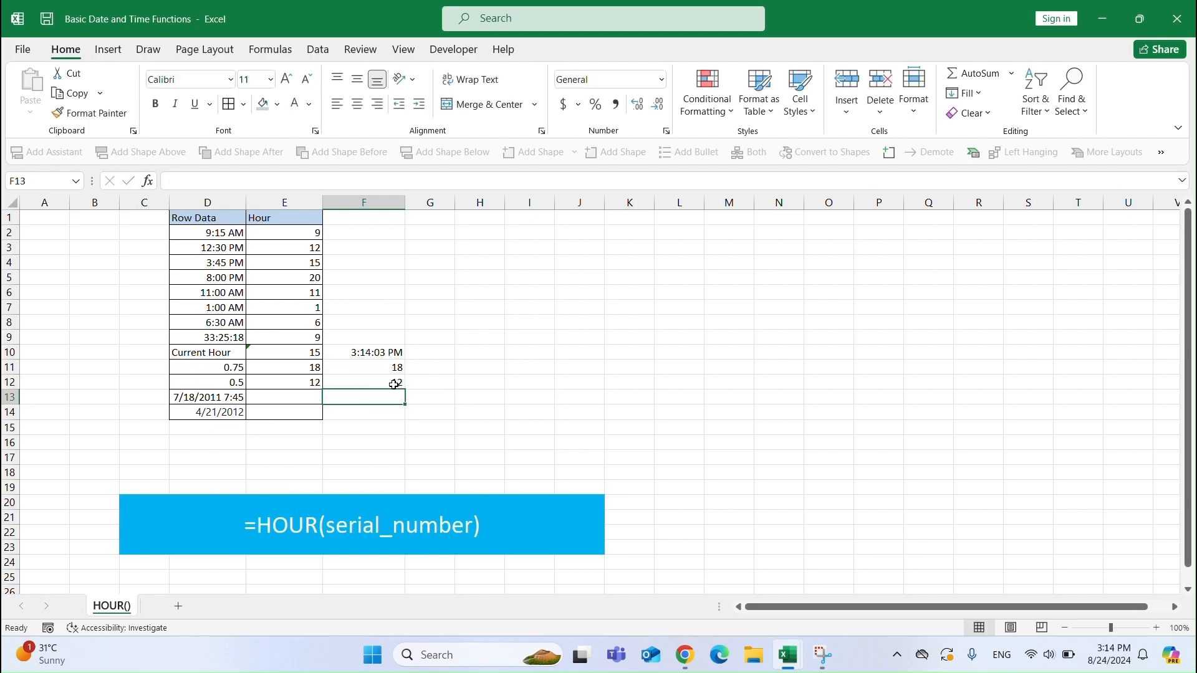
Inspect the date-time in D13 and enter =HOUR(D13) in E13 to extract its hour.
click(200, 397)
double_click(226, 397)
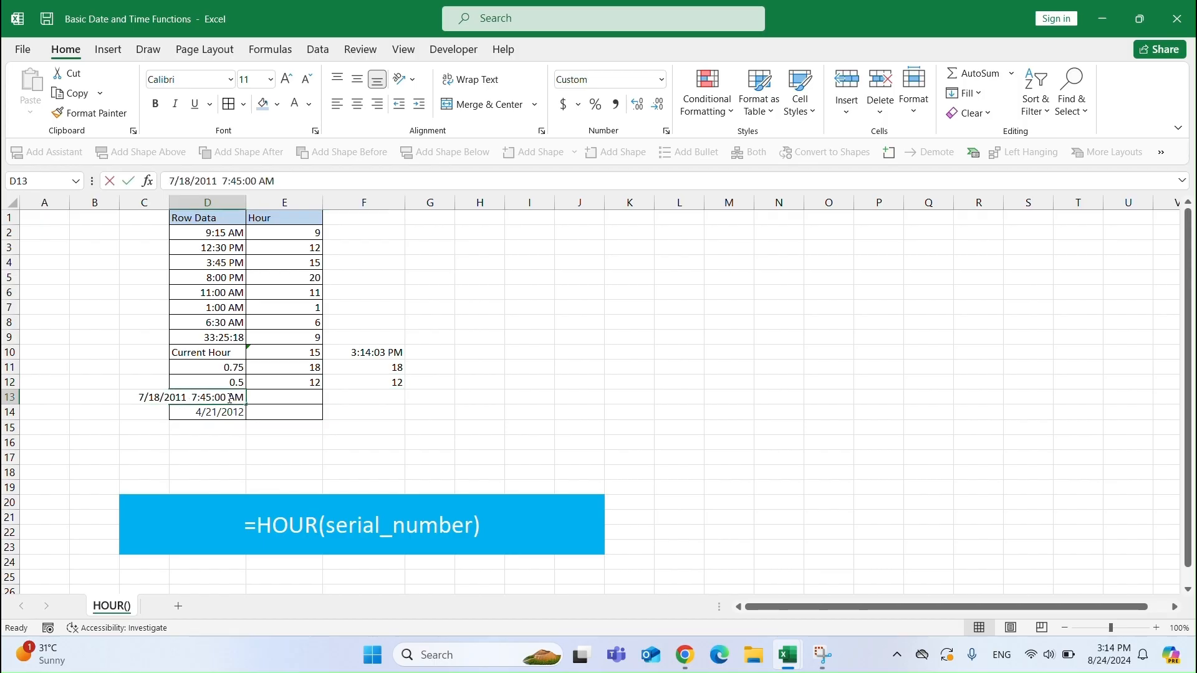
click(315, 396)
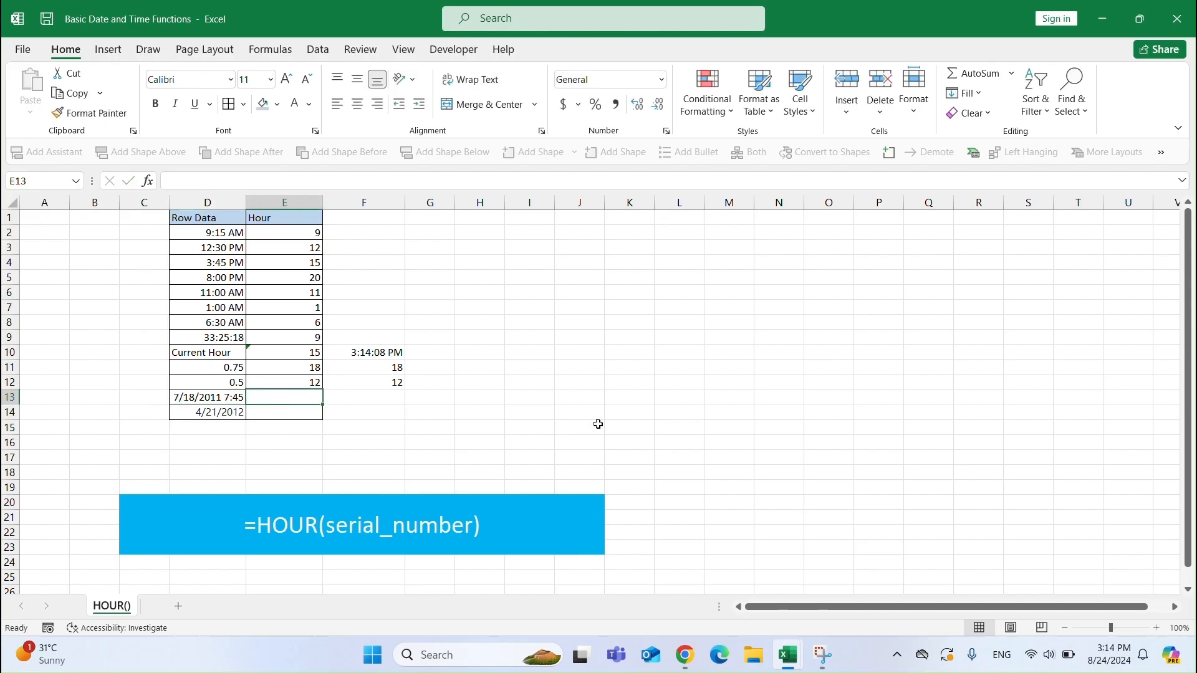
text(=HOUR()
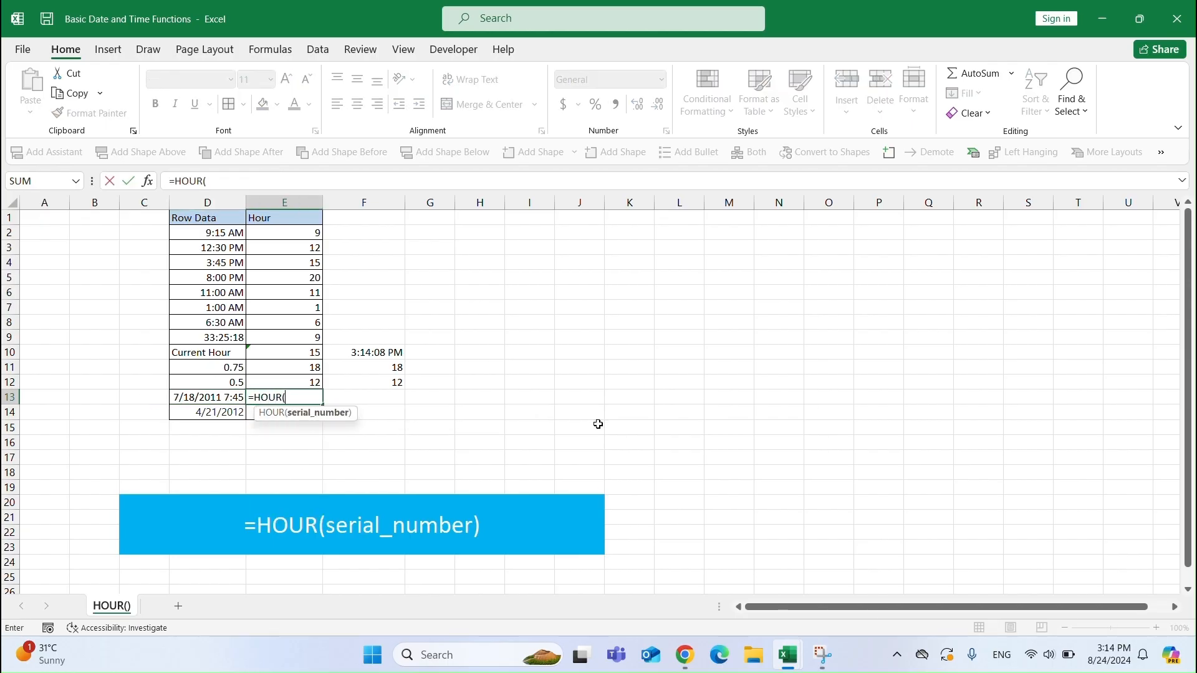
key(Left)
text())
key(Return)
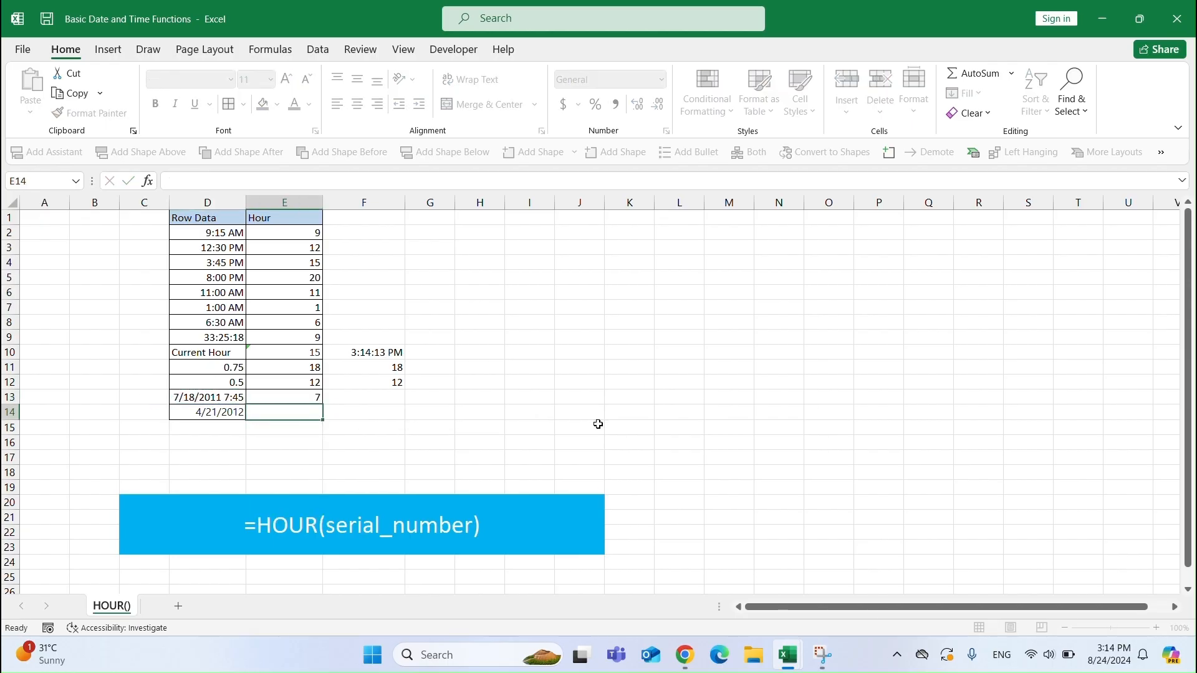
Change the time in D13 from AM to PM and check the hour in E13.
click(284, 395)
double_click(237, 399)
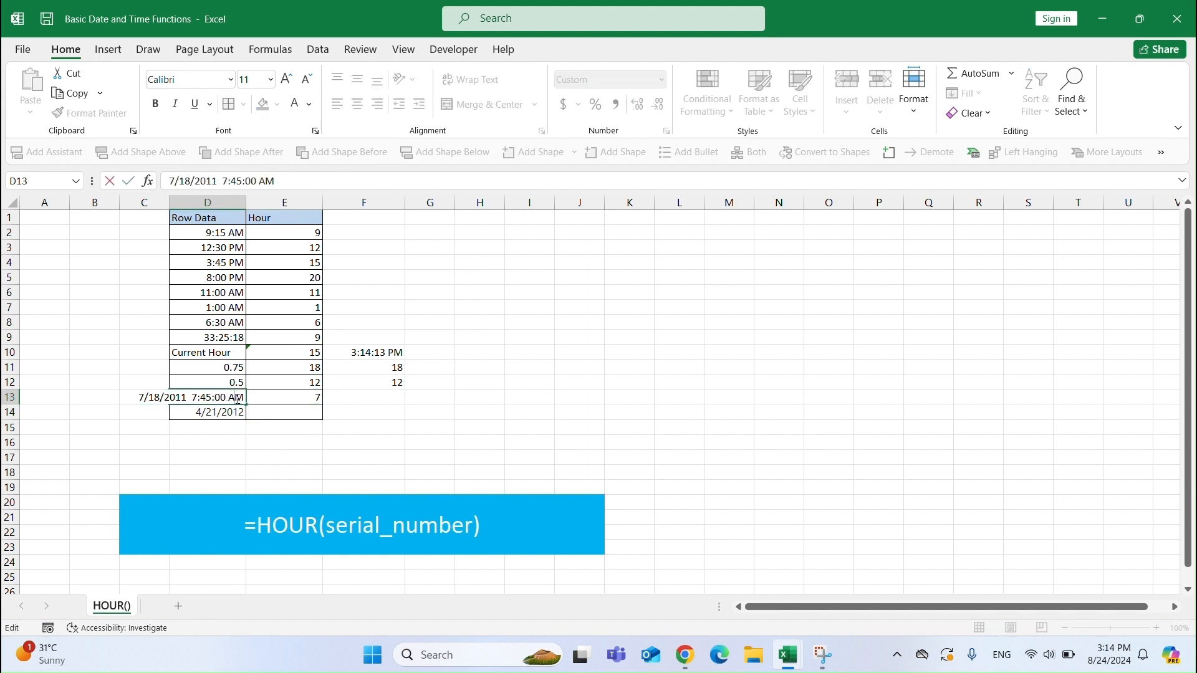
double_click(236, 397)
text(PM)
key(Return)
click(295, 402)
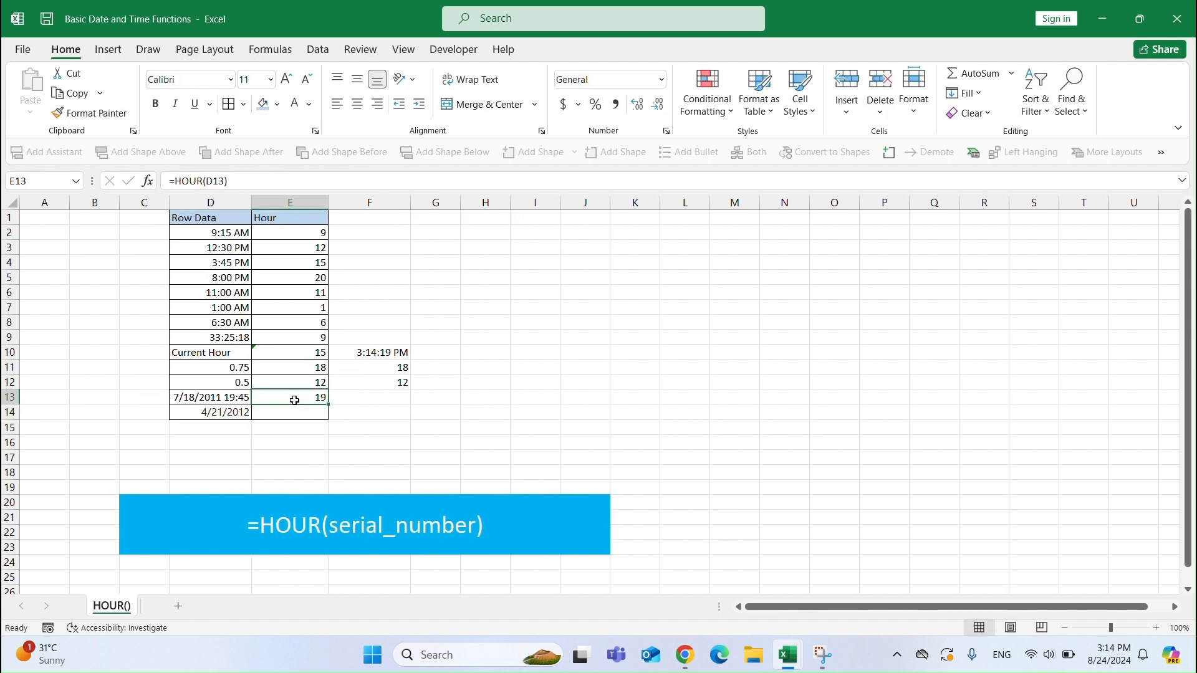
Enter =HOUR(D14) in E14 to extract the hour from the date-only value.
click(220, 416)
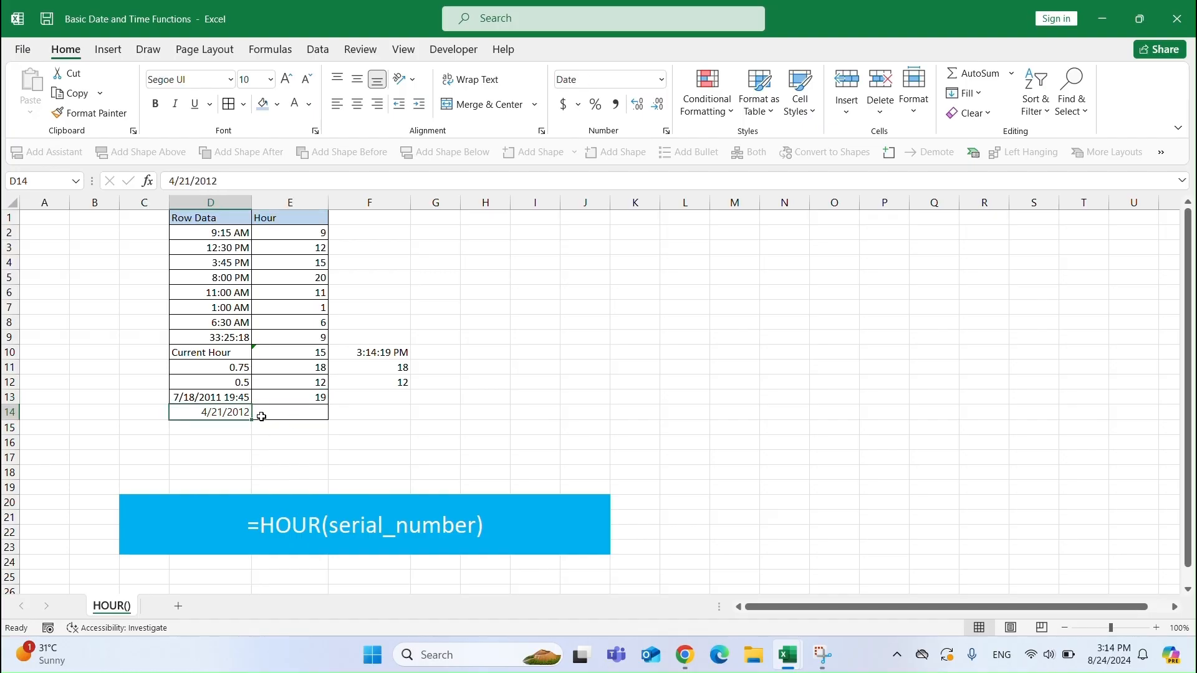
click(310, 409)
text(=HO)
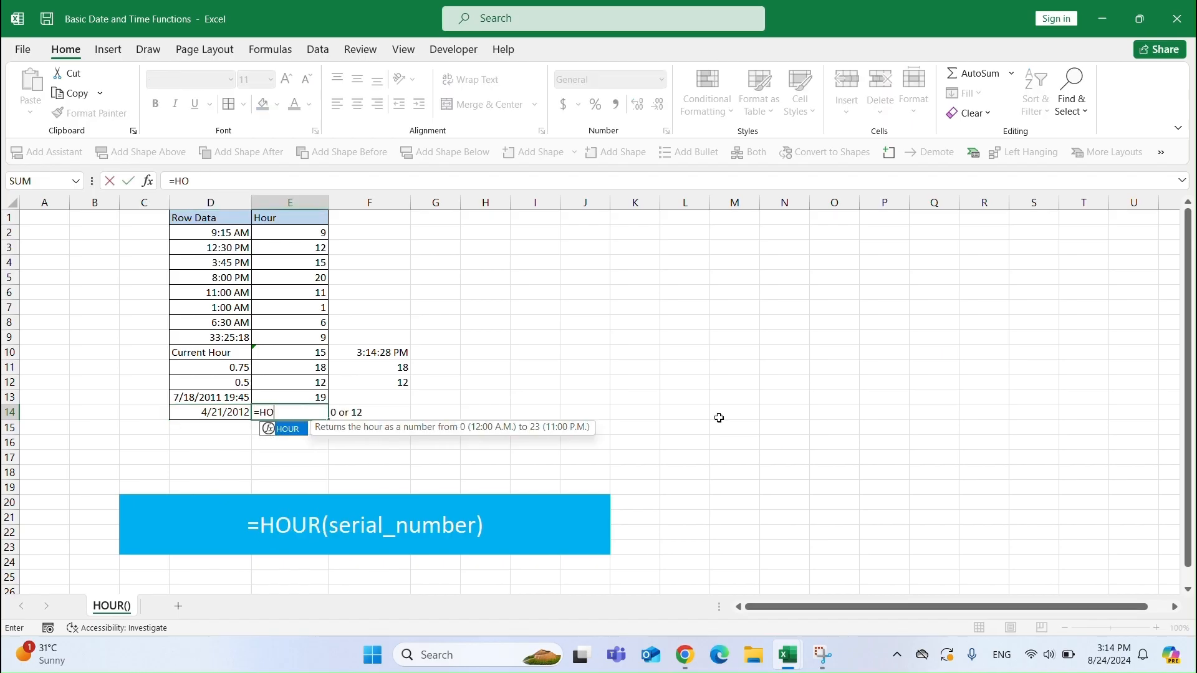
text(UR()
key(Left)
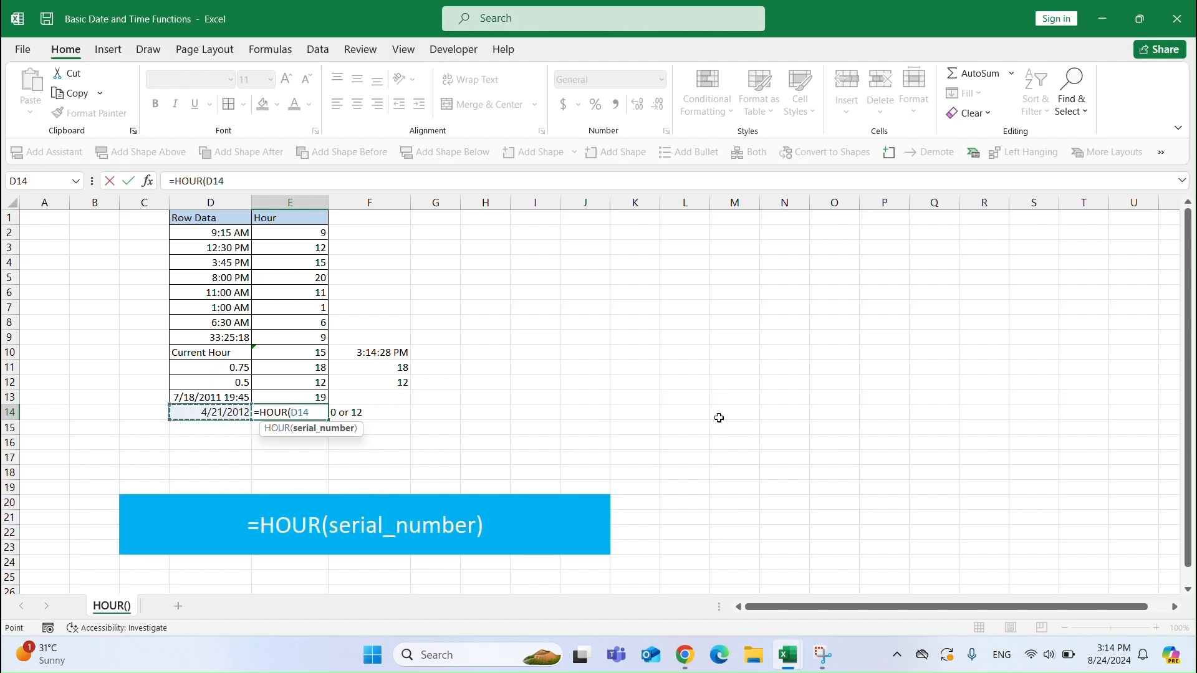
text())
key(Return)
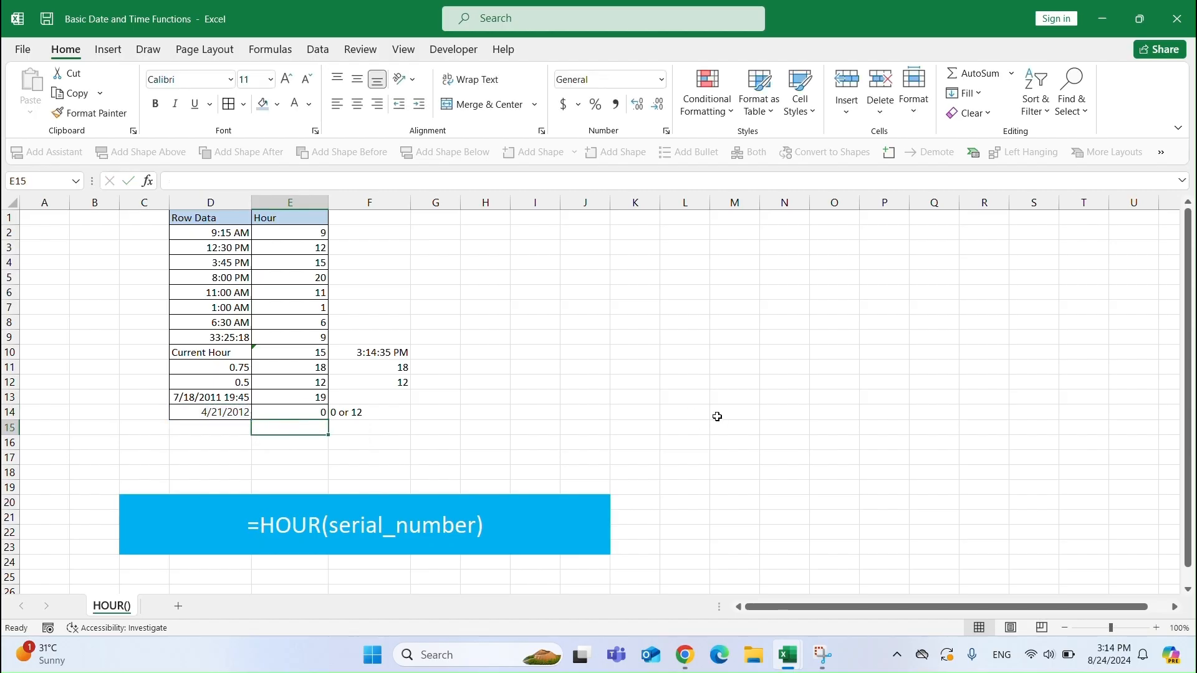
click(311, 410)
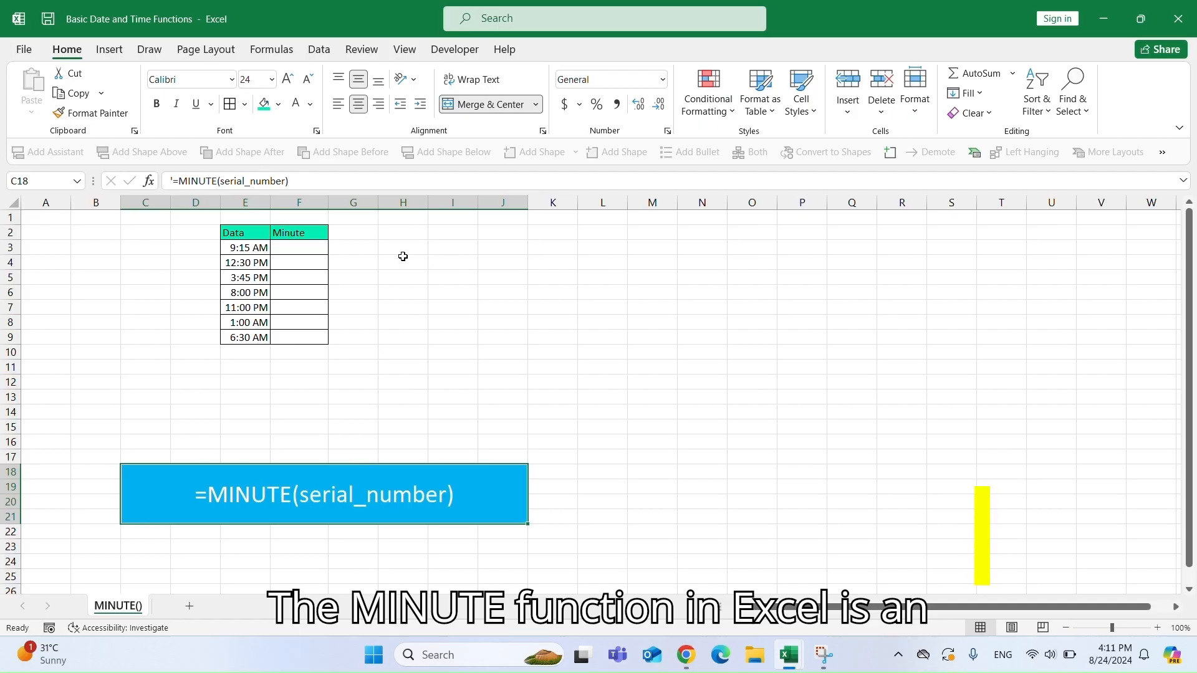
Enter =MINUTE("11:37 PM") in H4 of the MINUTE() sheet and remove its decimal places.
click(401, 259)
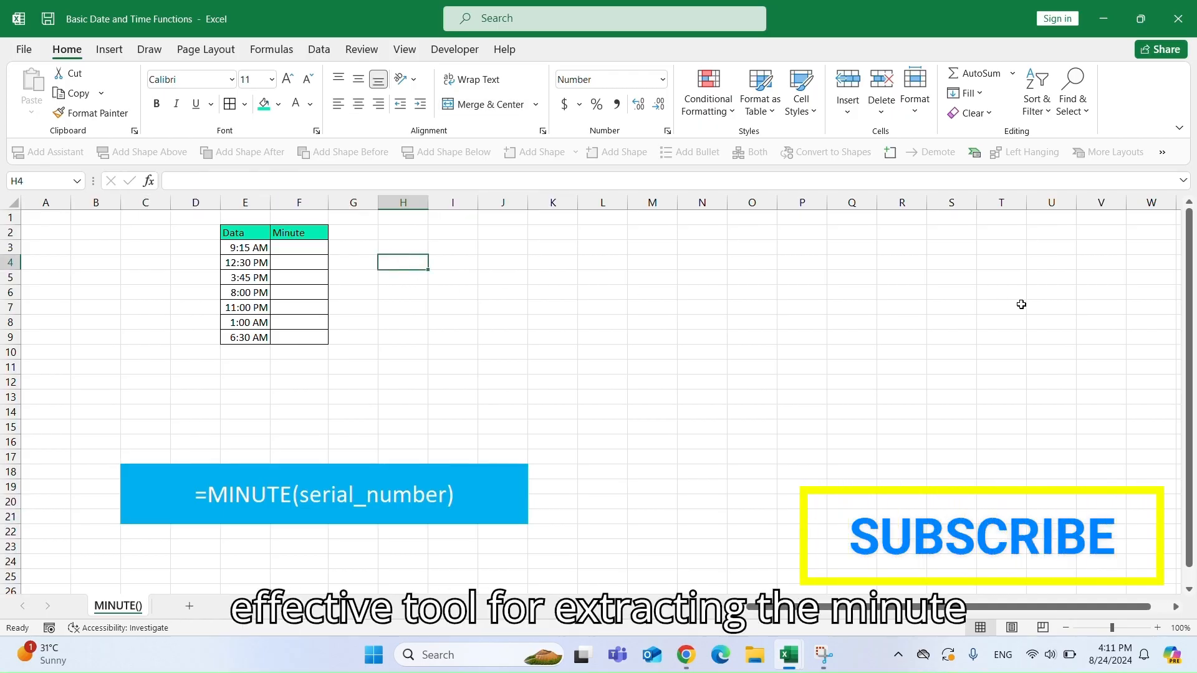
text(=MINU)
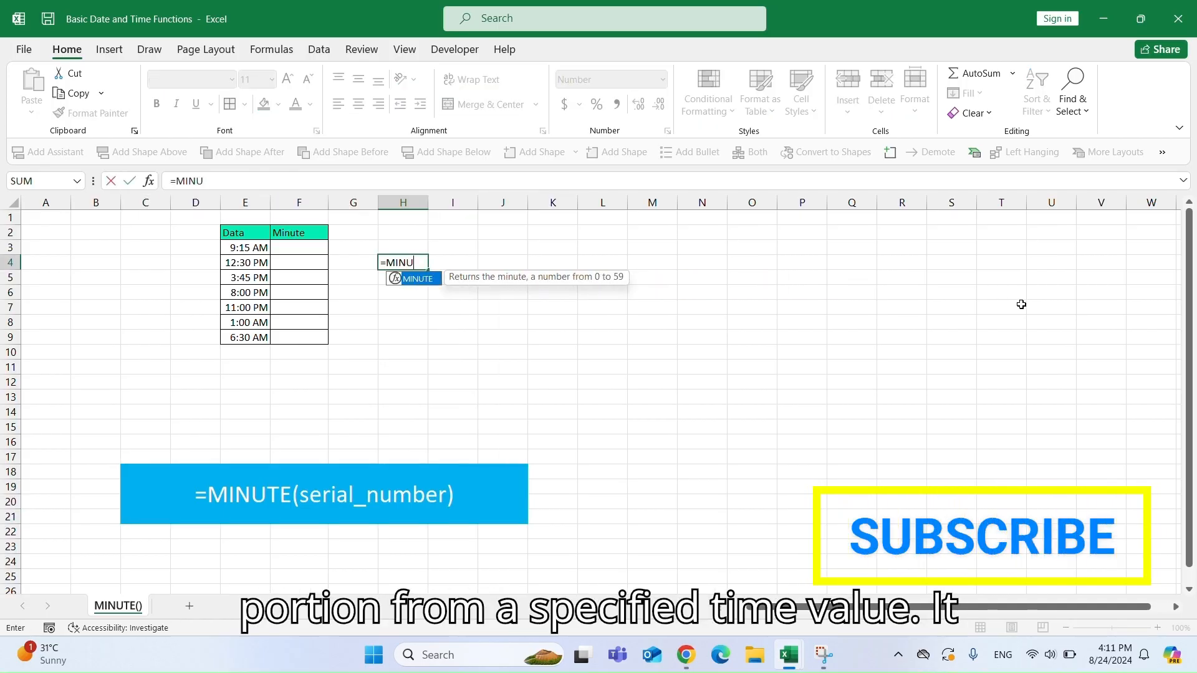
text(TE()
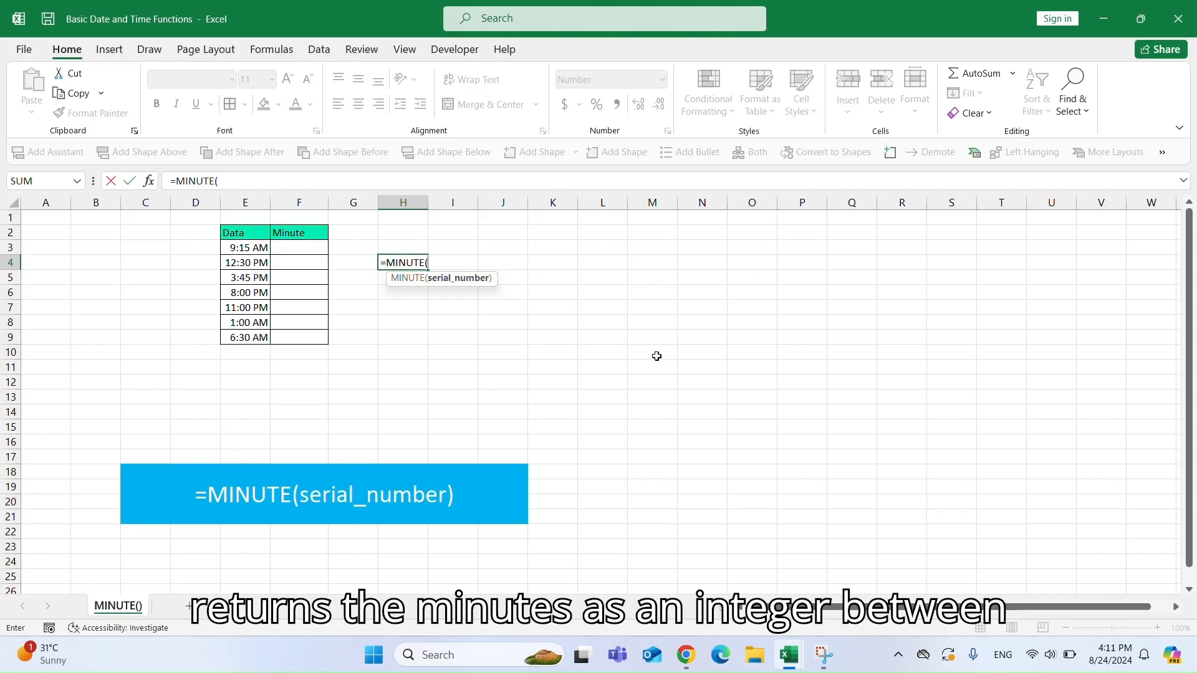
text("11:)
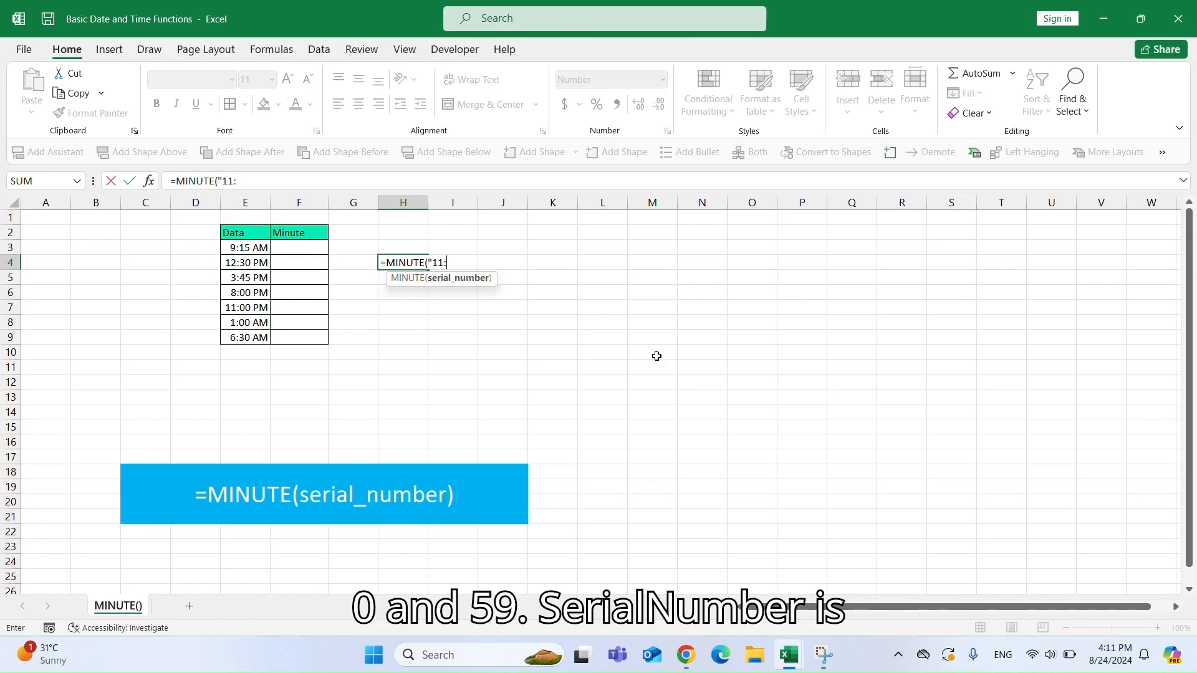
text(37)
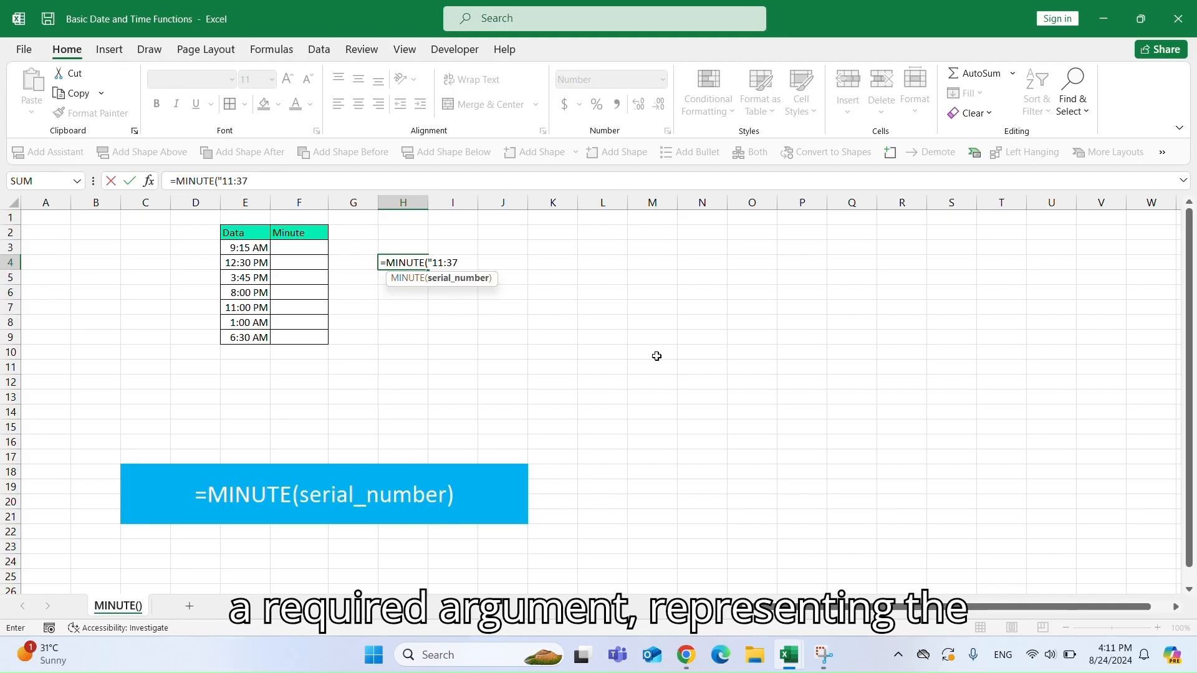
text( PM)
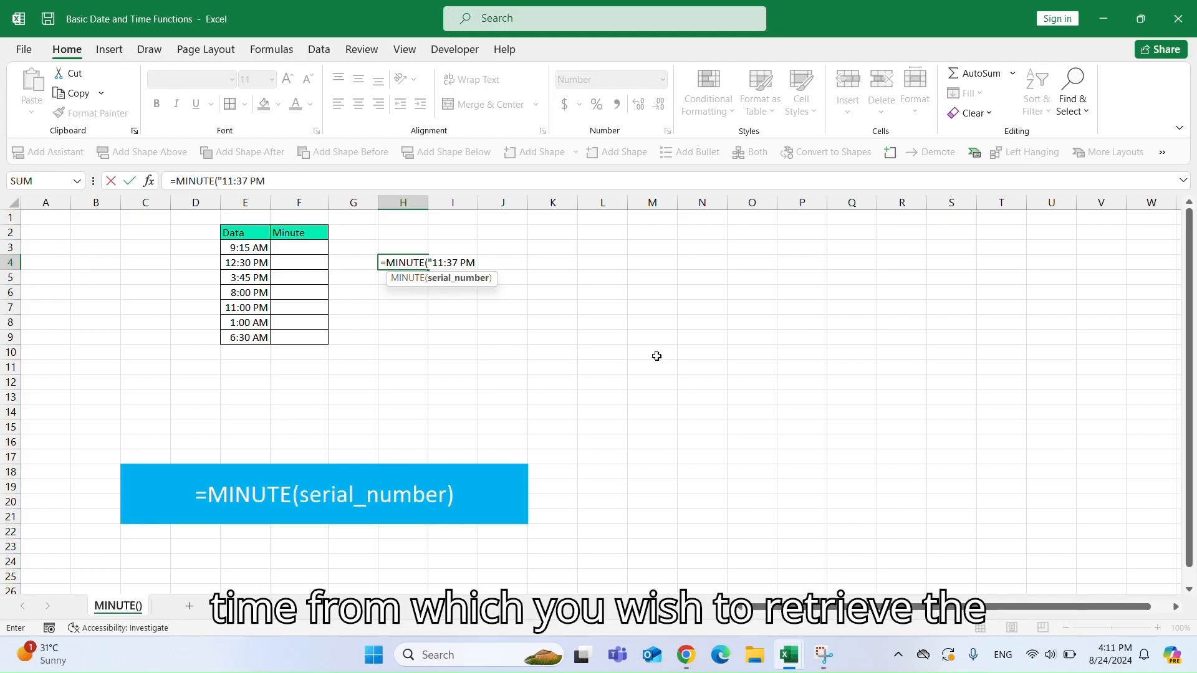
text("))
key(Return)
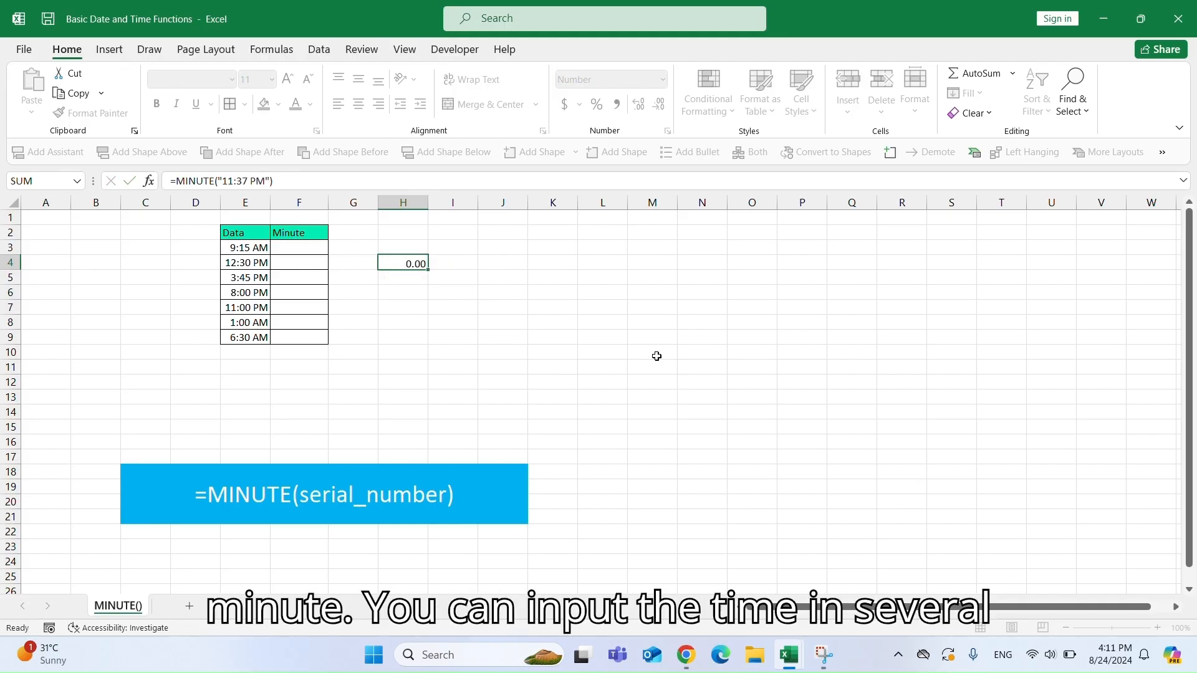
click(395, 262)
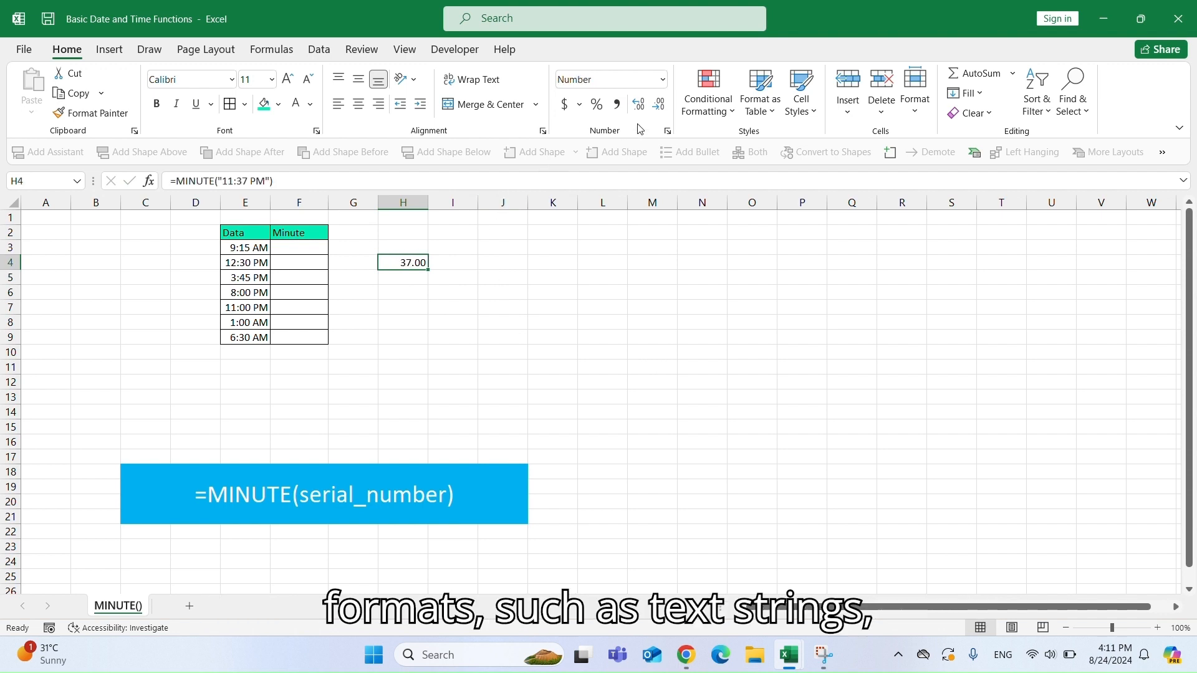
click(659, 105)
click(659, 104)
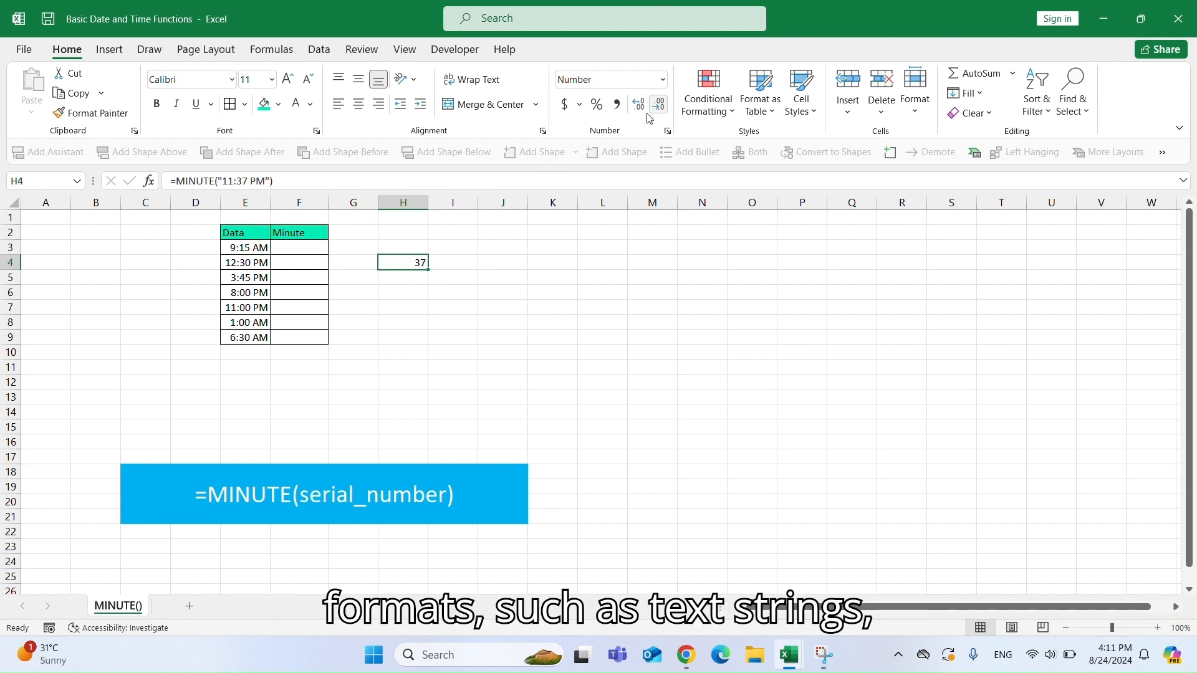
Enter =MINUTE(E3) in F3 and fill it down through F9 to extract the minutes of each time.
click(284, 254)
text(=M)
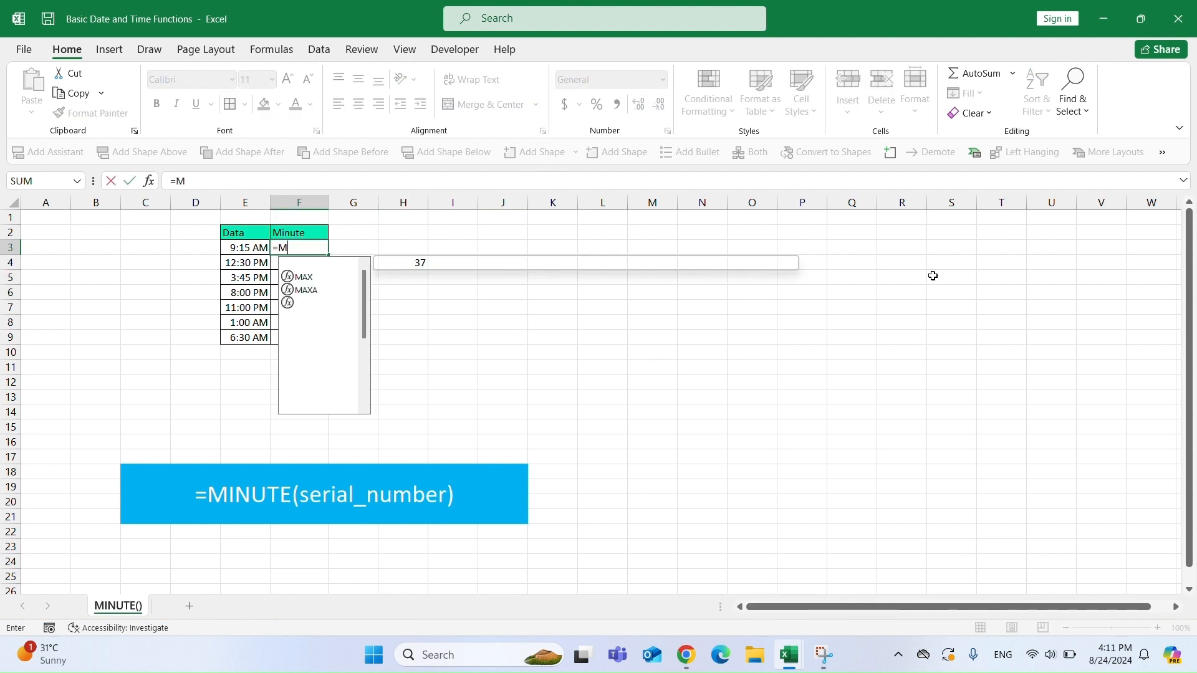
text(INUTE)
key(Tab)
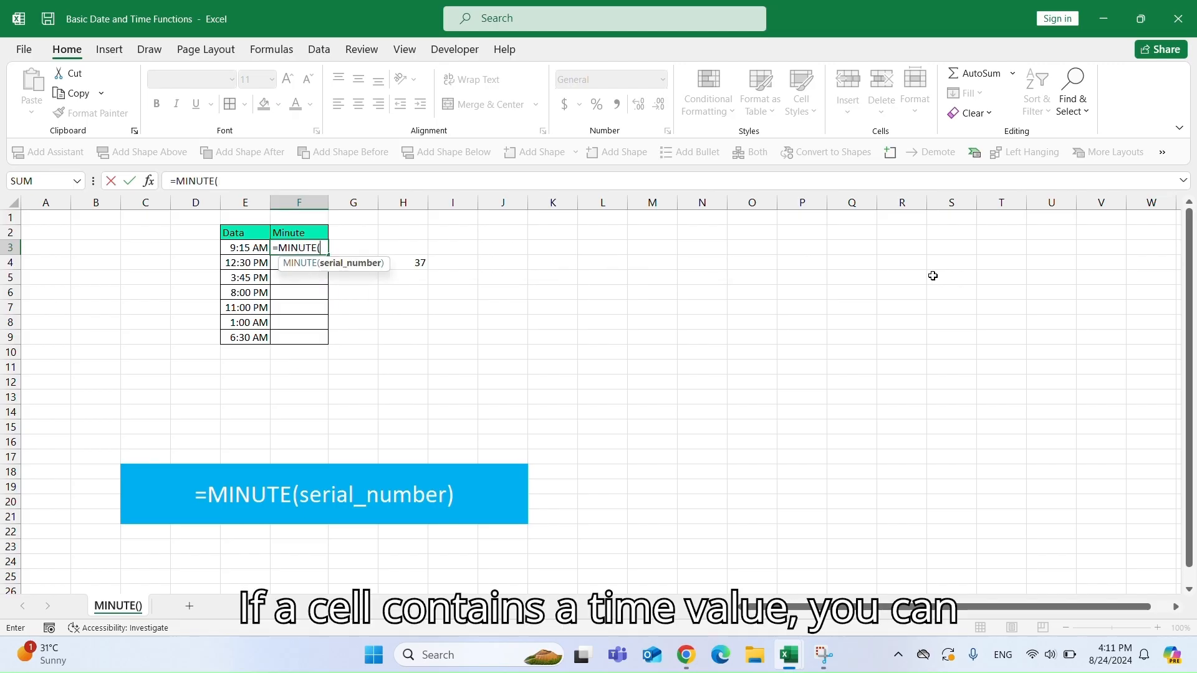
key(Left)
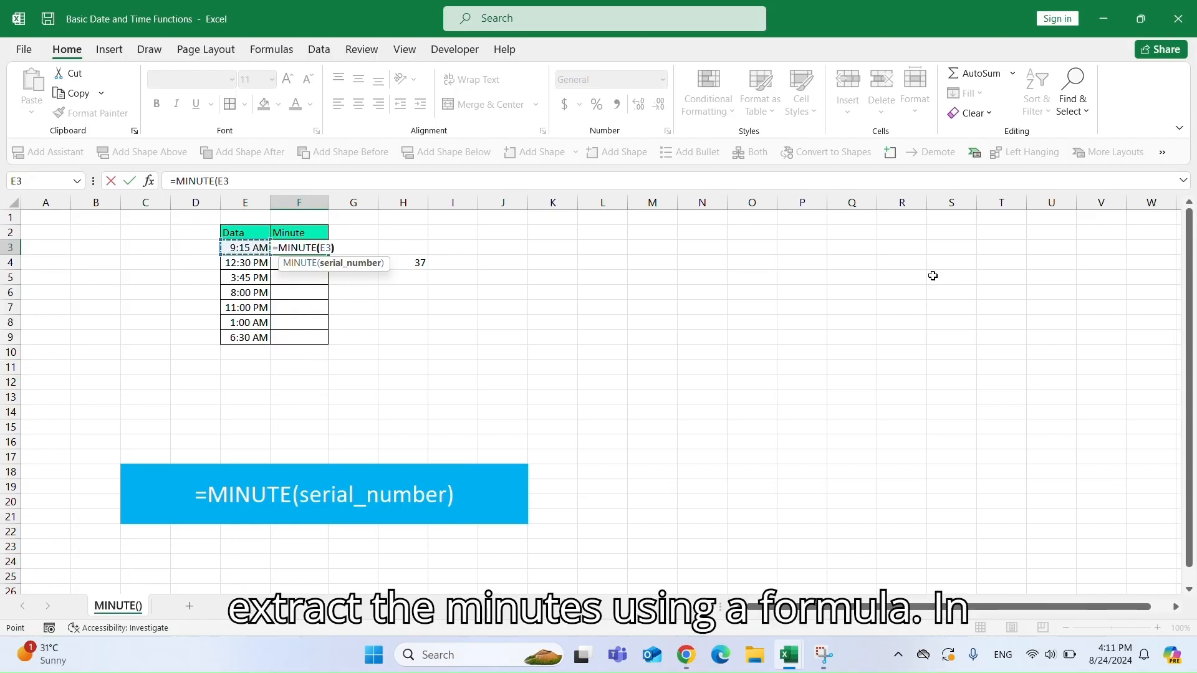
text())
key(Return)
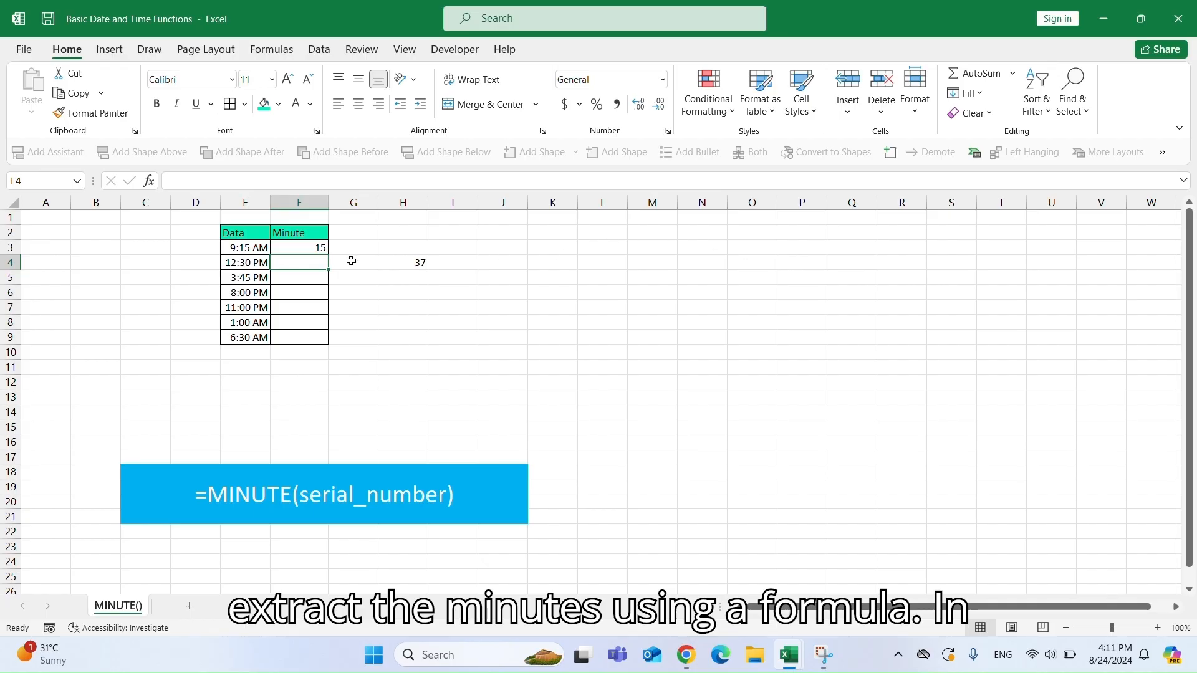
click(316, 247)
double_click(329, 255)
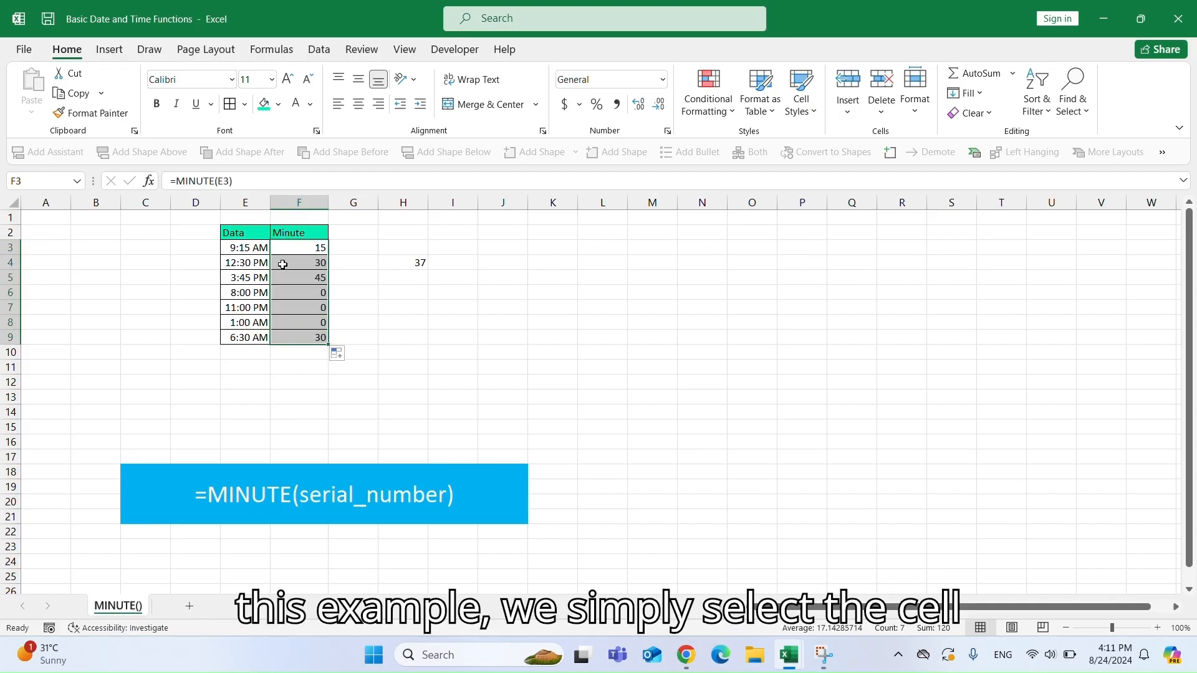
click(243, 263)
click(244, 277)
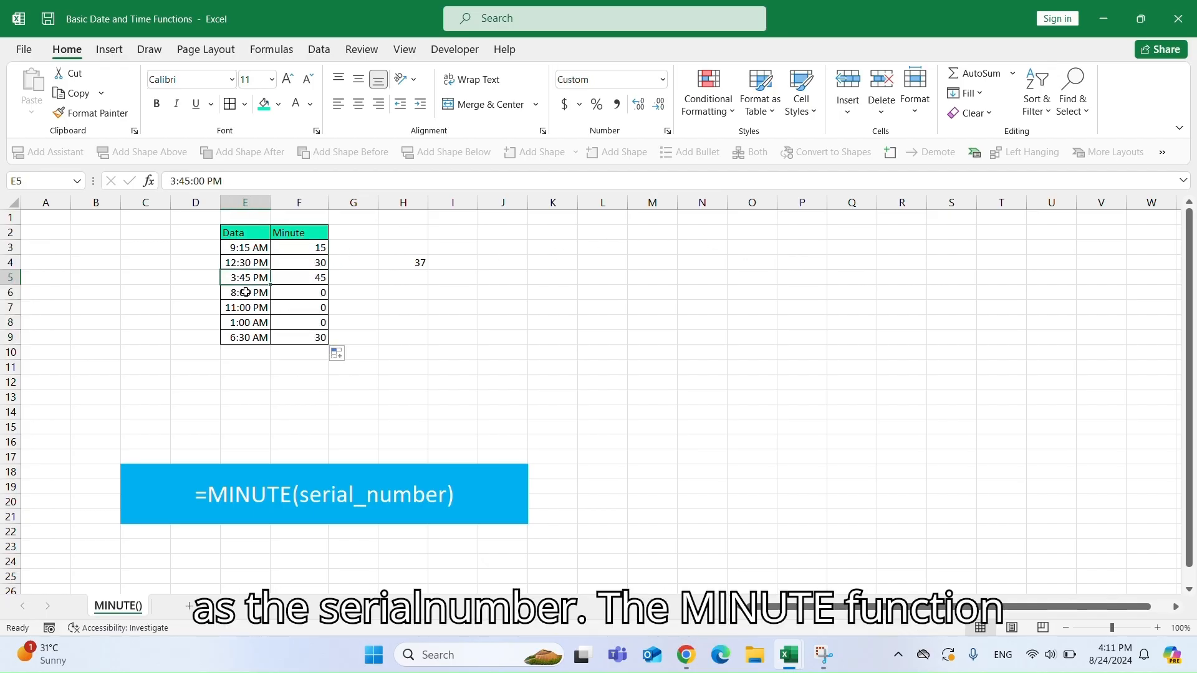
click(246, 293)
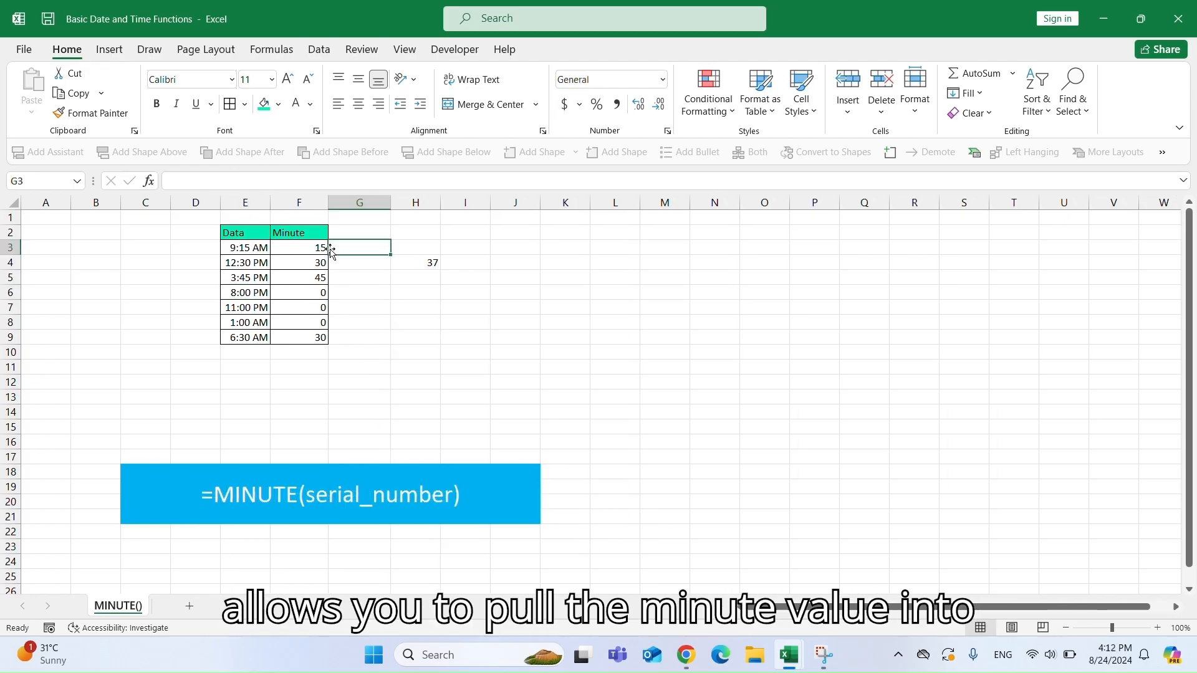
Enter =TIME(5,MINUTE(E3),0) in G3 and fill it down through G9.
text(=TIME()
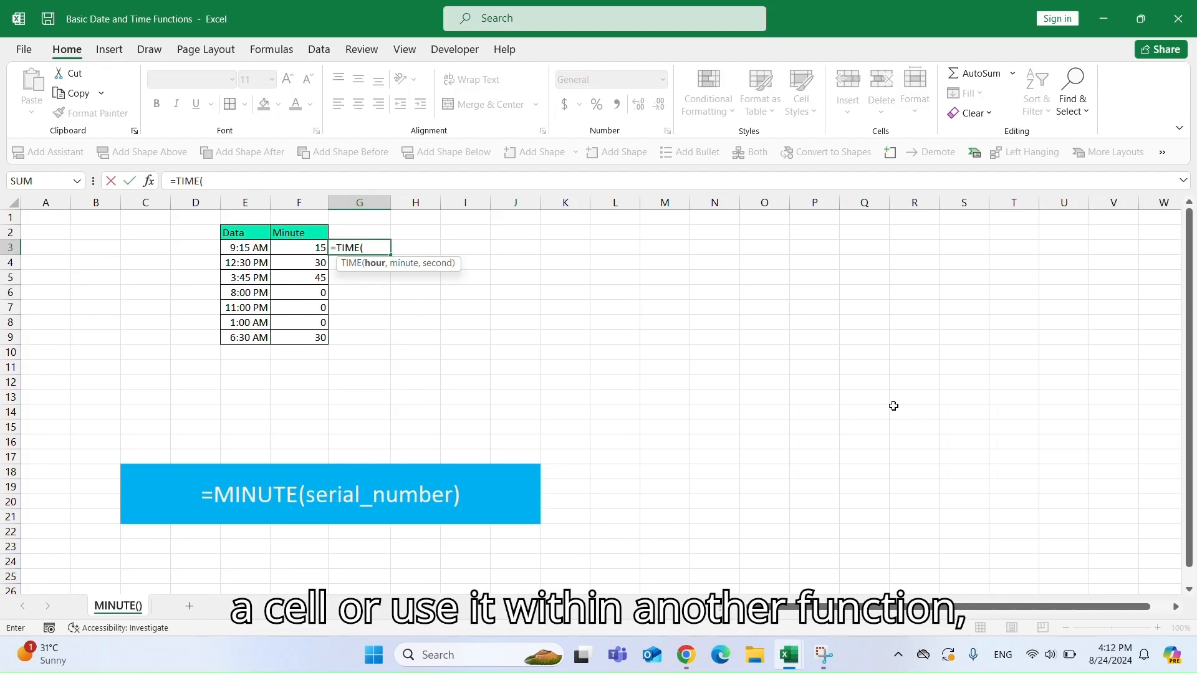
text(5,MI)
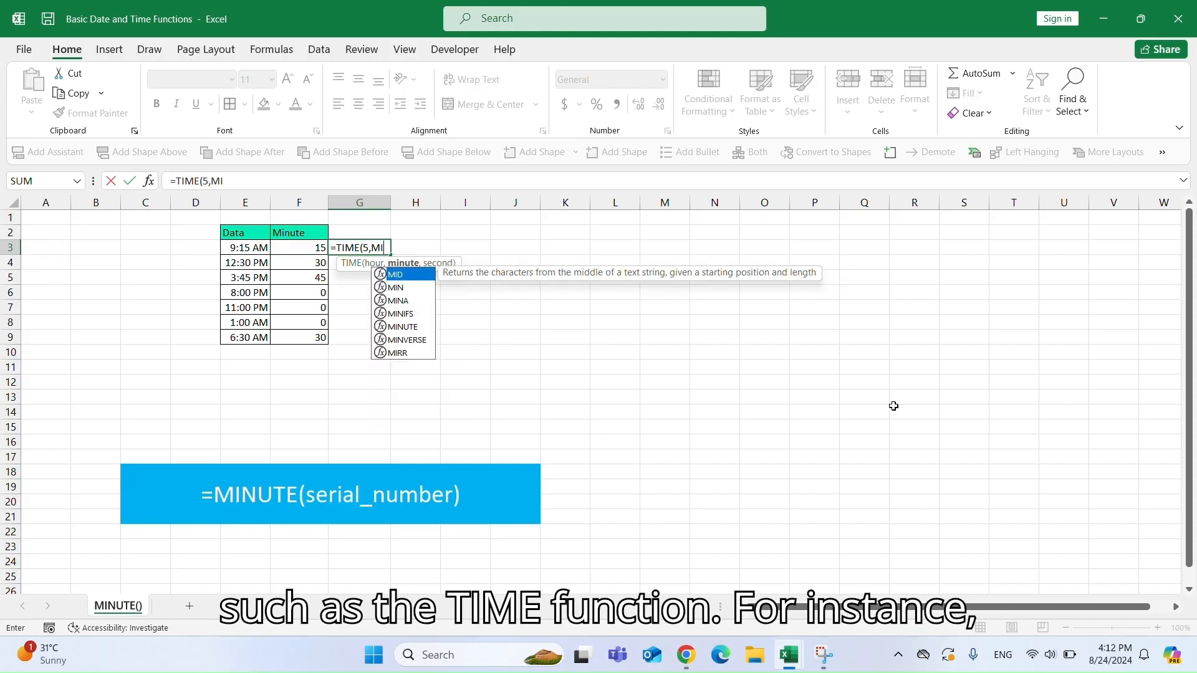
text(NUTE()
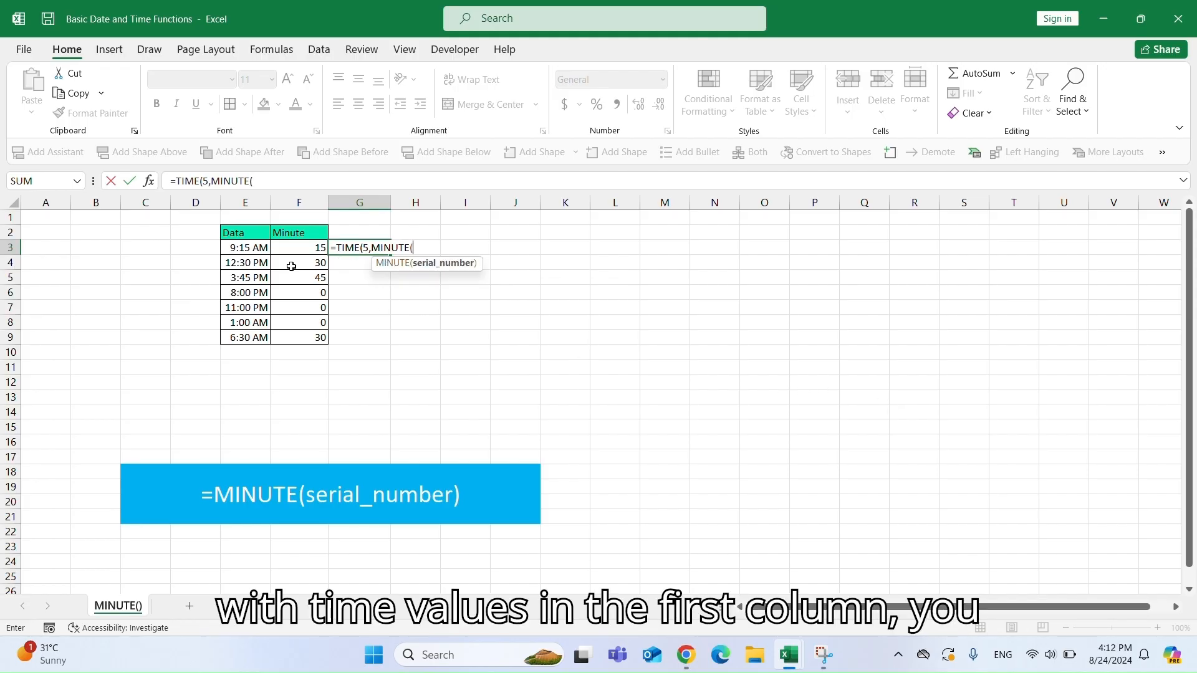
click(224, 245)
text(),)
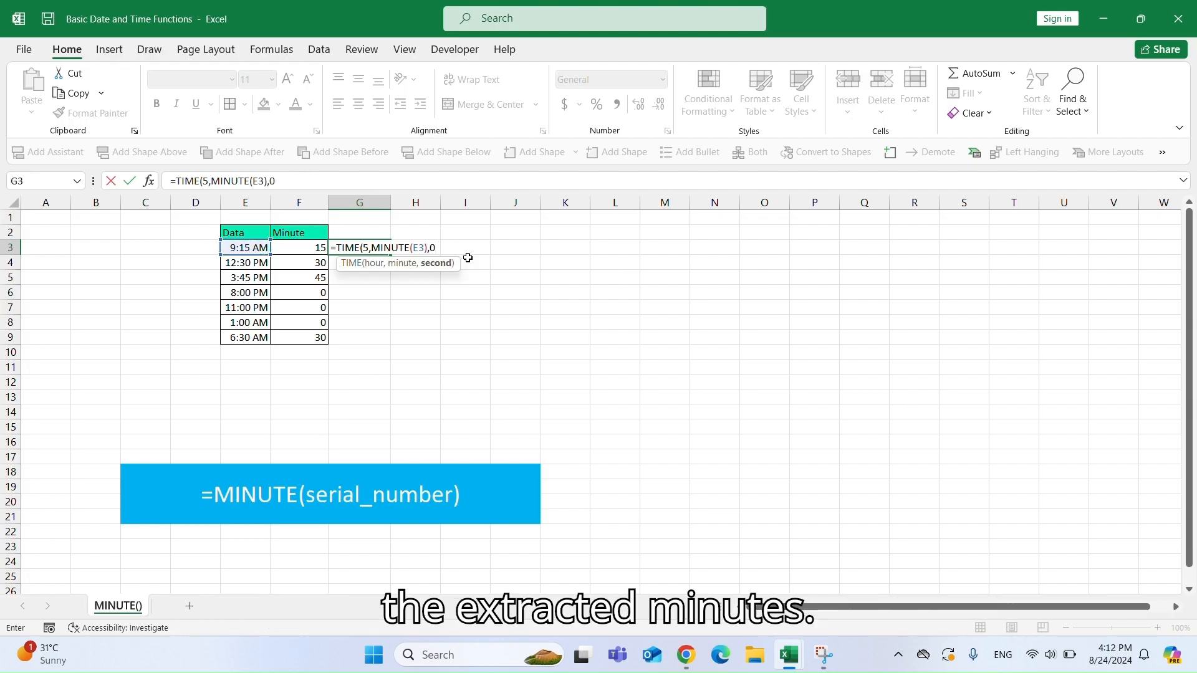
text(0))
key(Return)
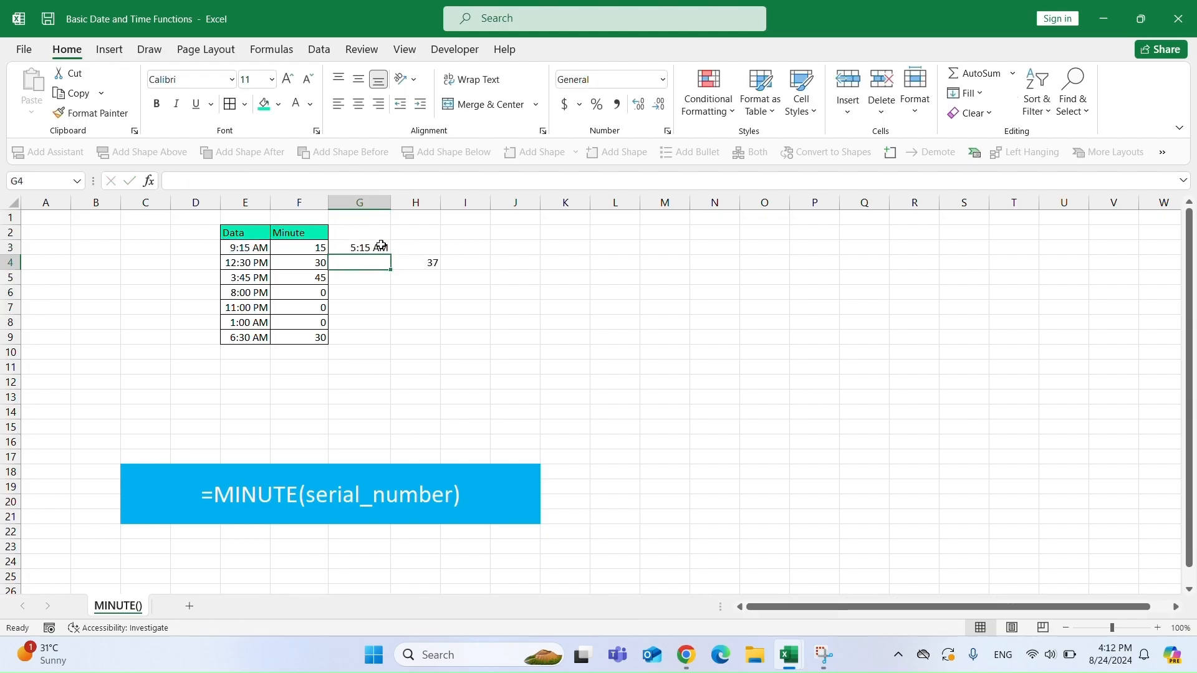
click(360, 248)
double_click(391, 255)
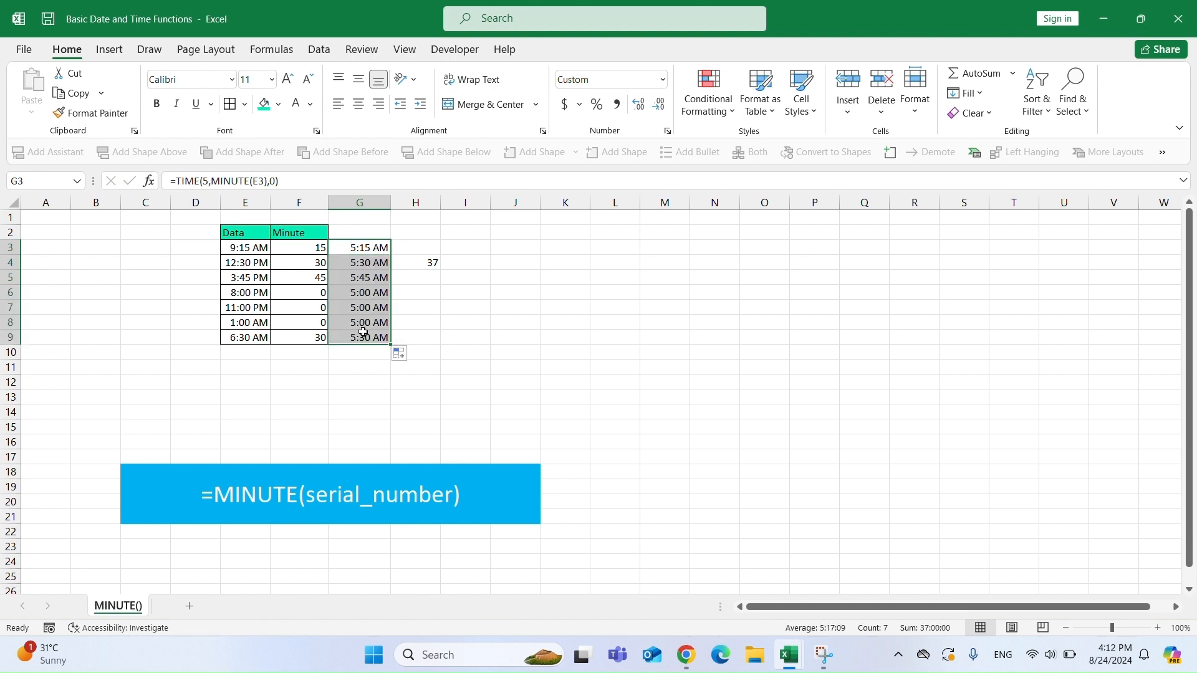
On the MONTH() sheet, enter =MONTH("24-Sep-2021") in G3.
click(232, 278)
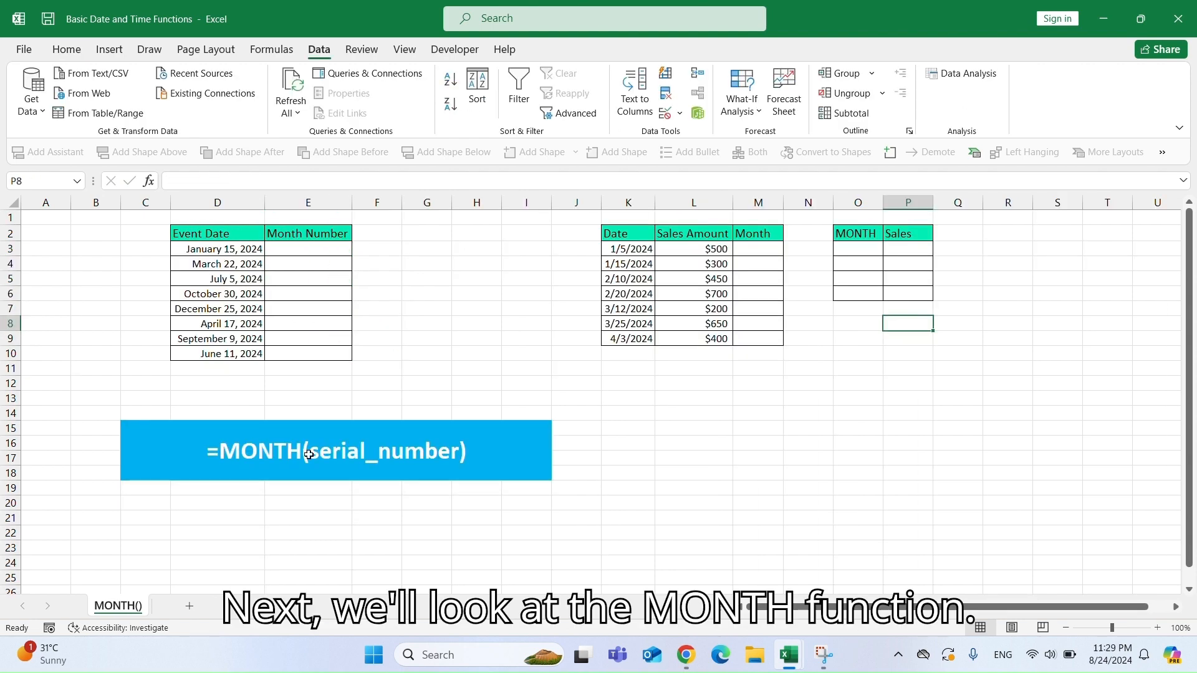
click(348, 453)
click(427, 248)
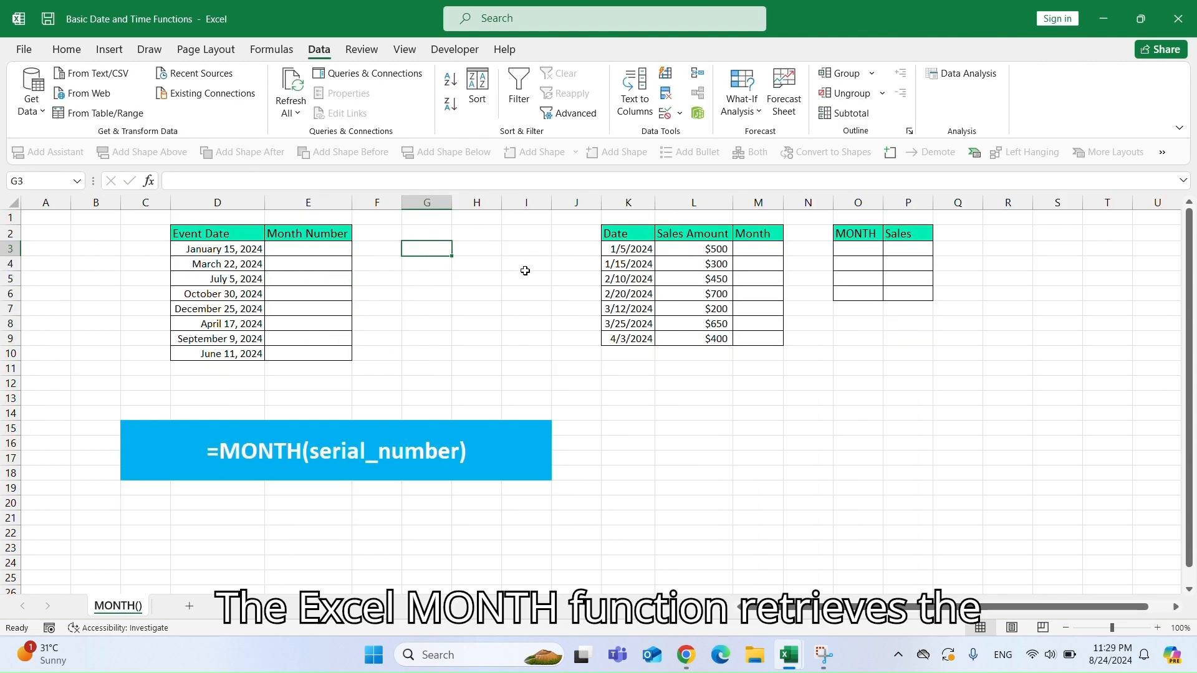
text(=M)
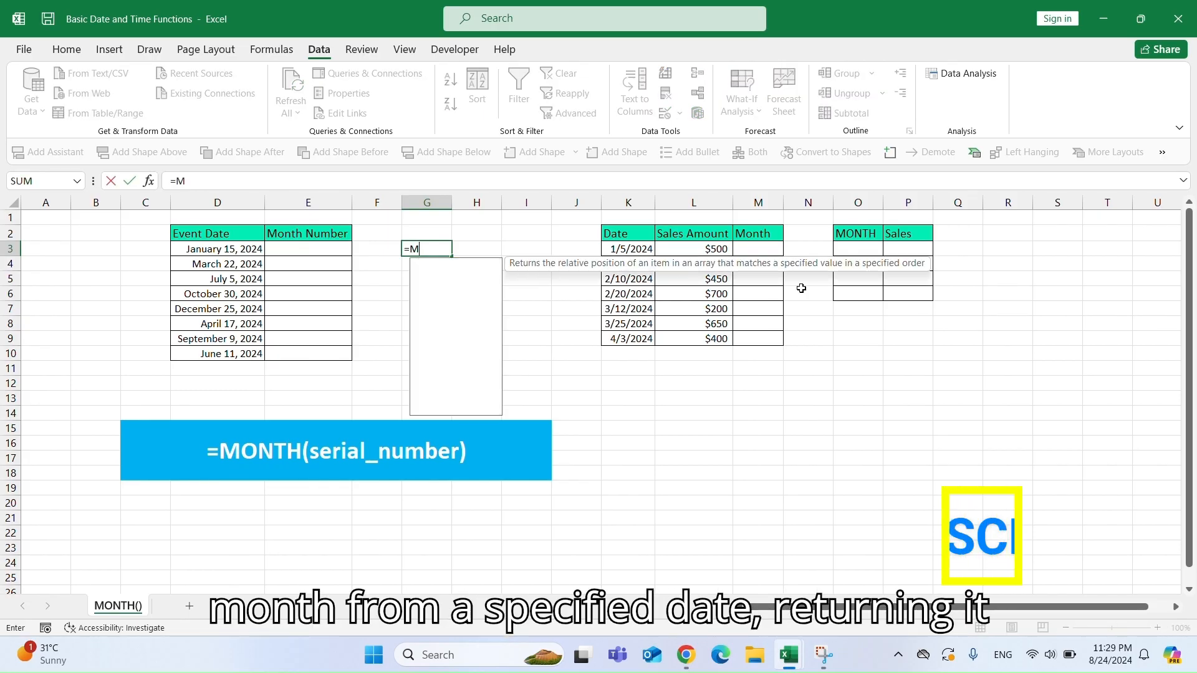
text(ONTH("24-)
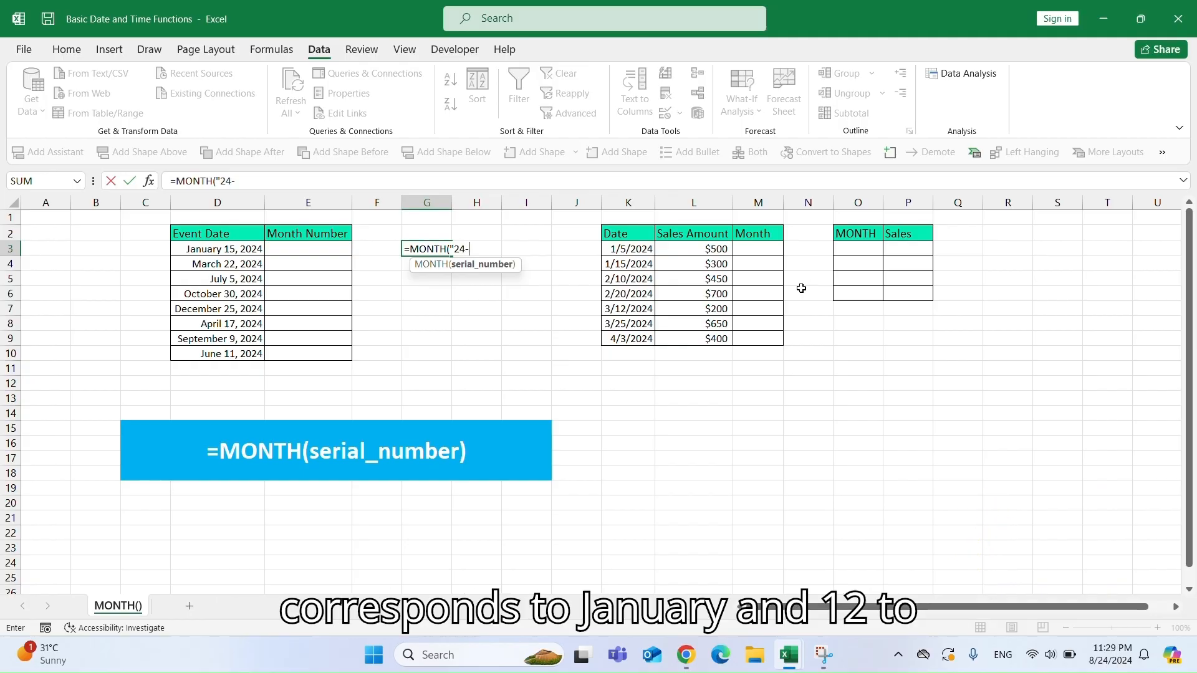
text(Sep)
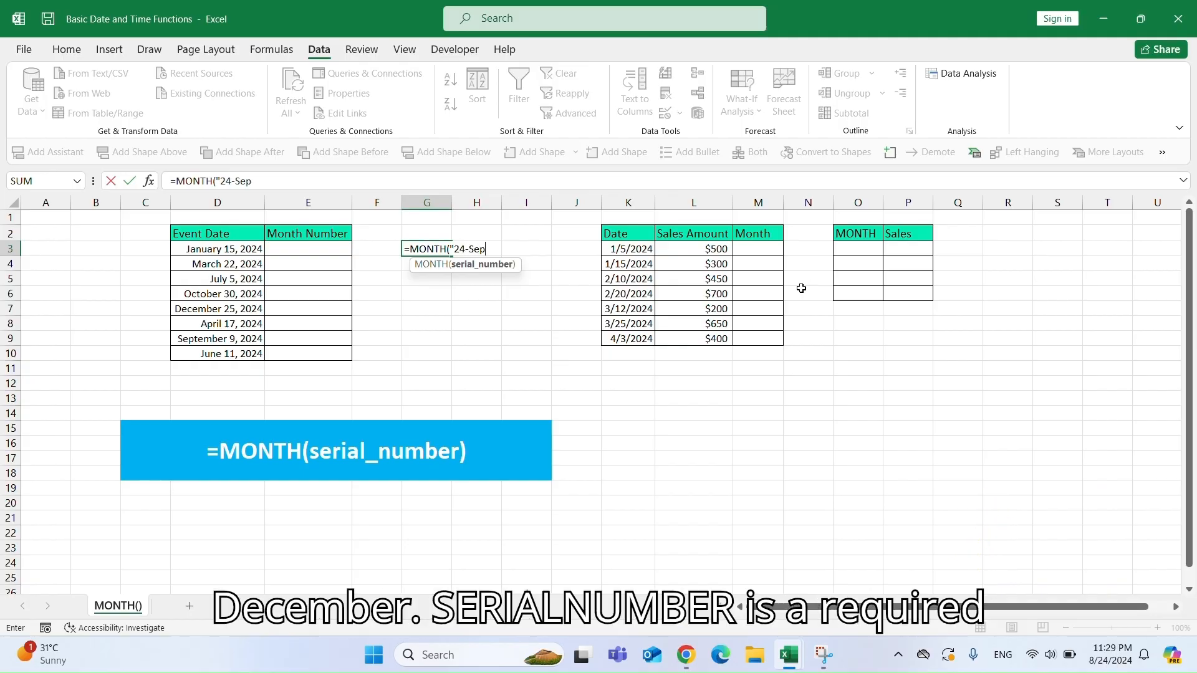
text(-2021")
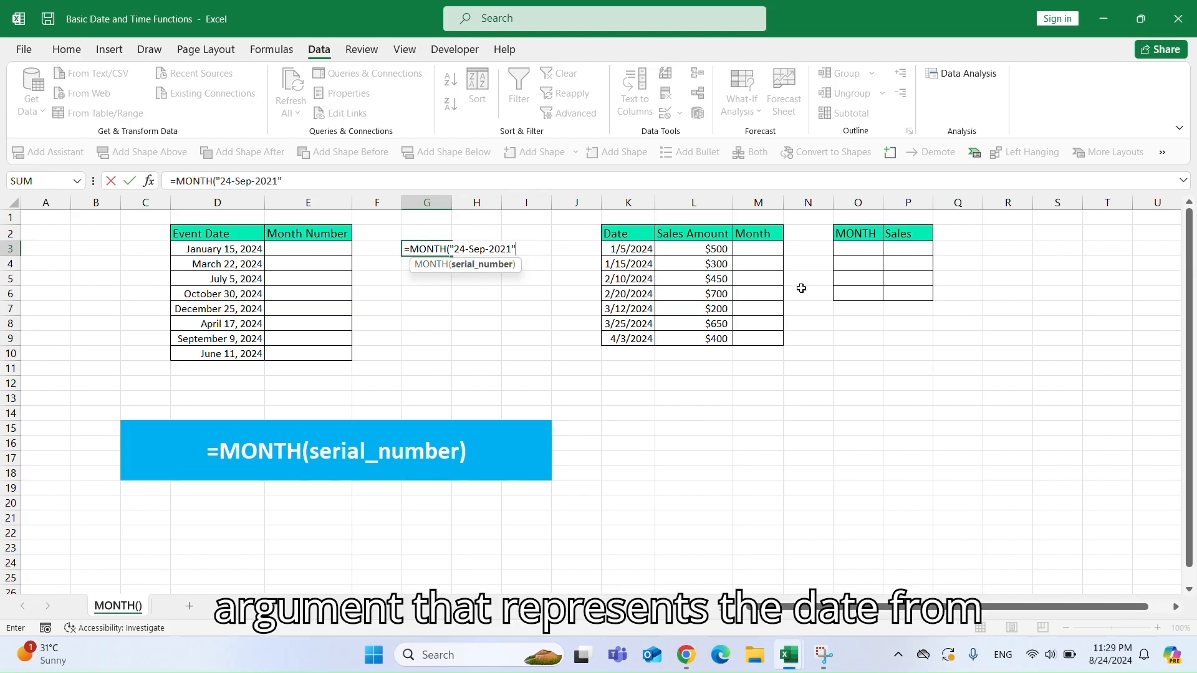
text())
key(Return)
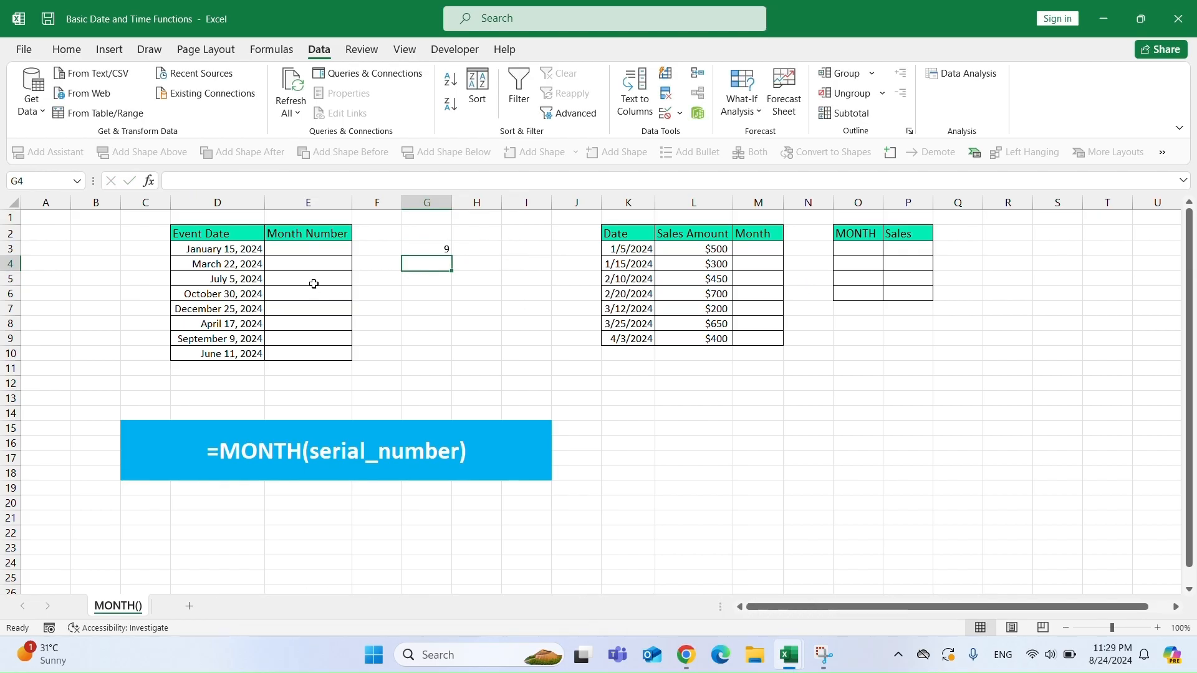
Enter =MONTH(D3) in E3 and fill it down through E10 to get each event's month number.
click(312, 248)
text(=)
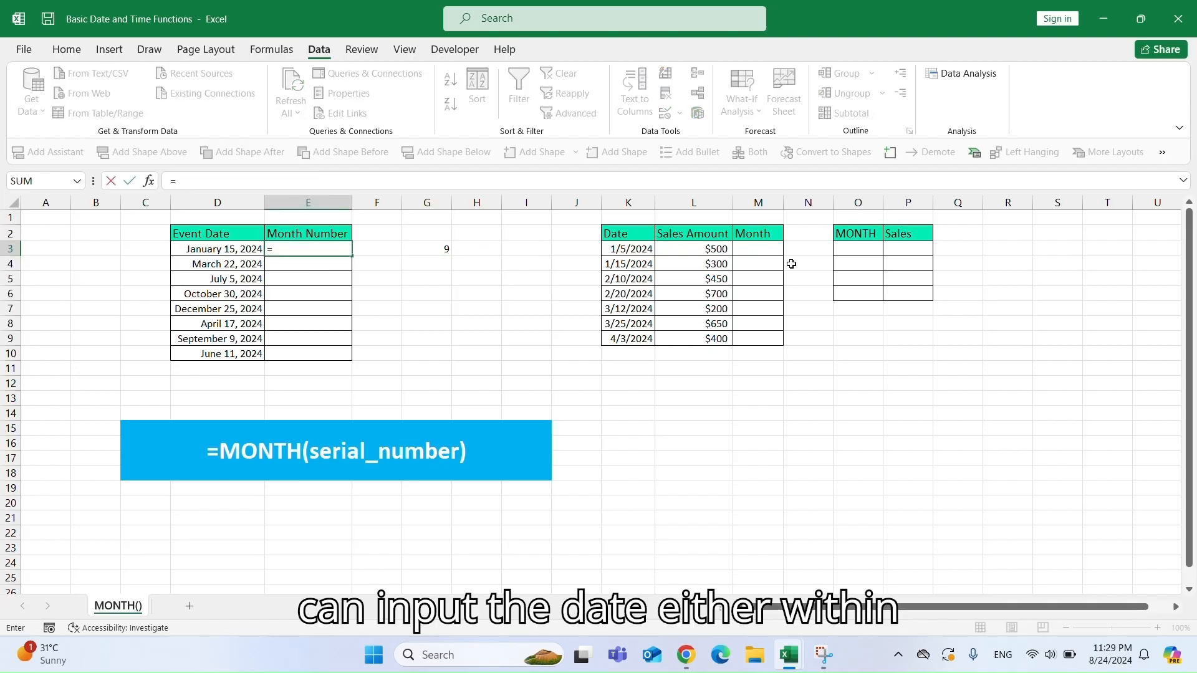
text(MONTH()
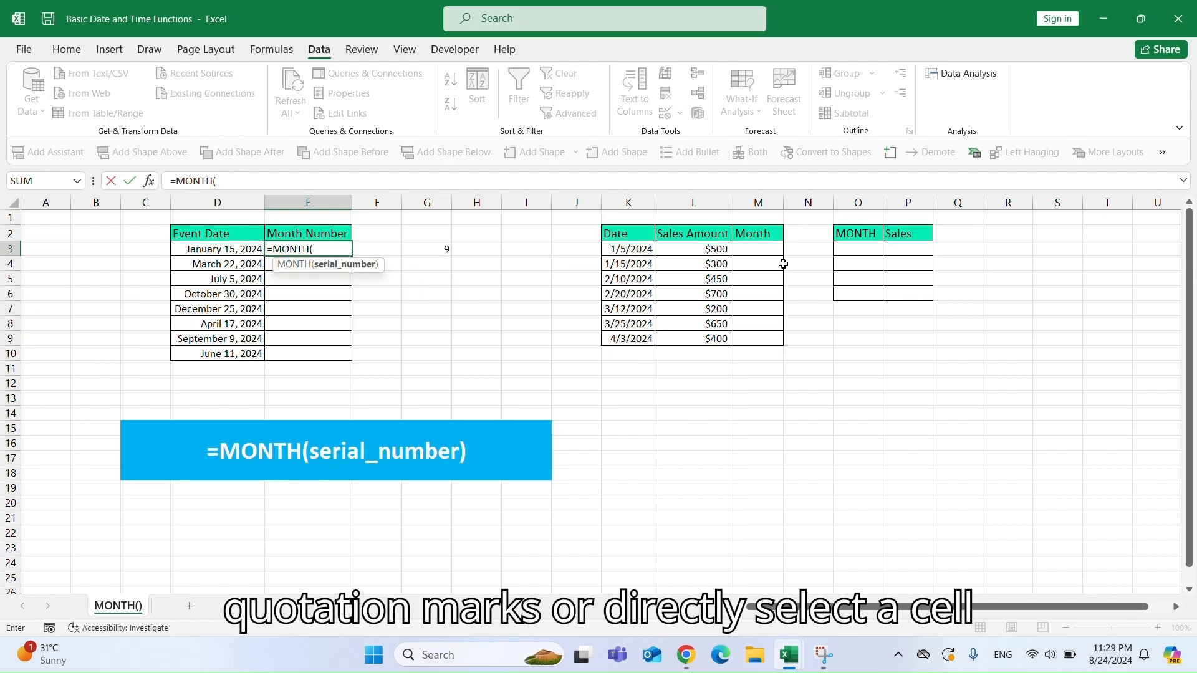
click(212, 248)
text())
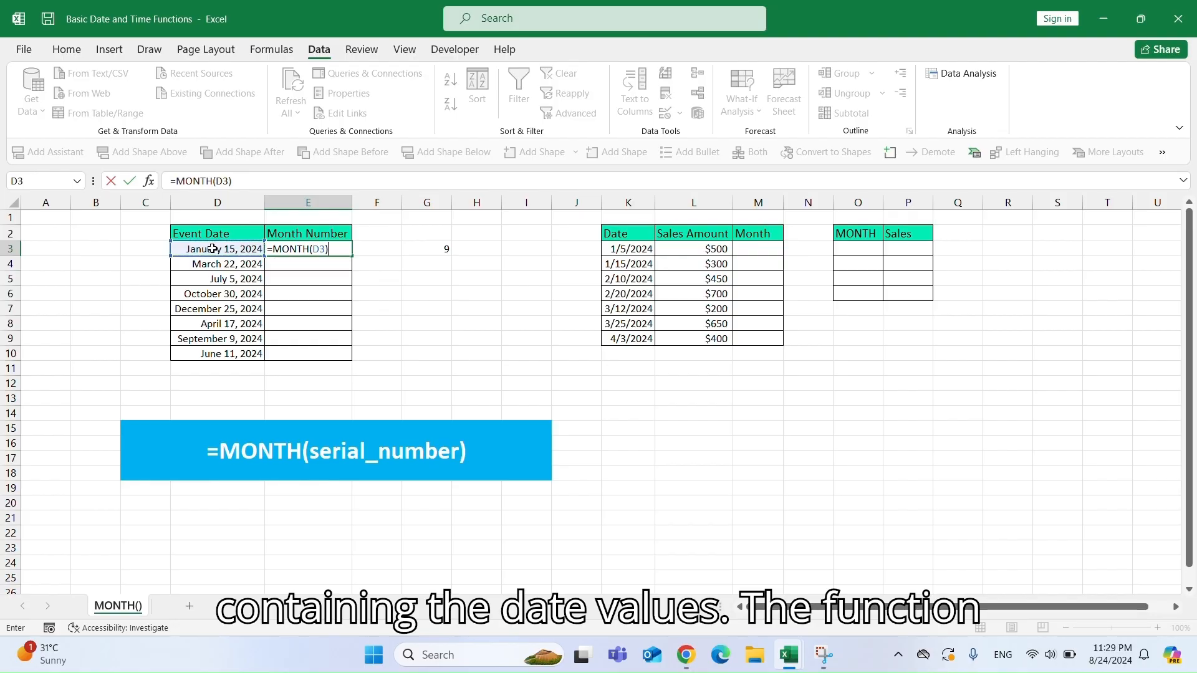
key(Return)
click(323, 249)
double_click(351, 255)
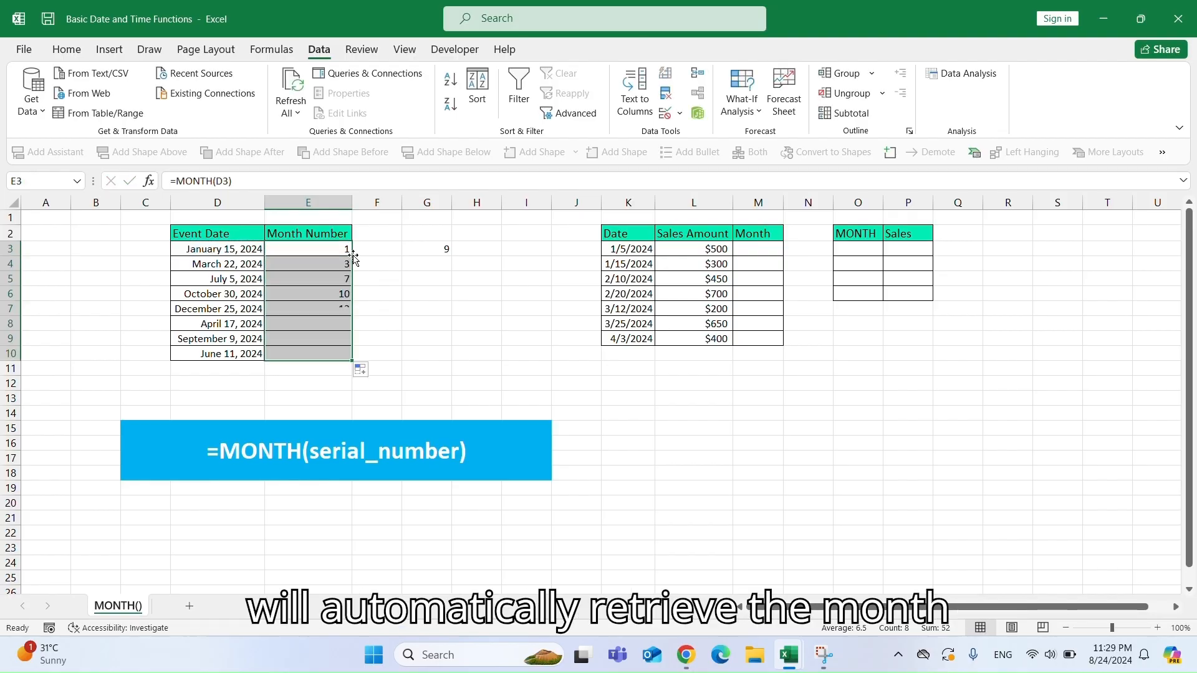
Compare the event dates in column D with their month numbers, then examine the sales dates table.
click(333, 306)
click(333, 294)
click(190, 293)
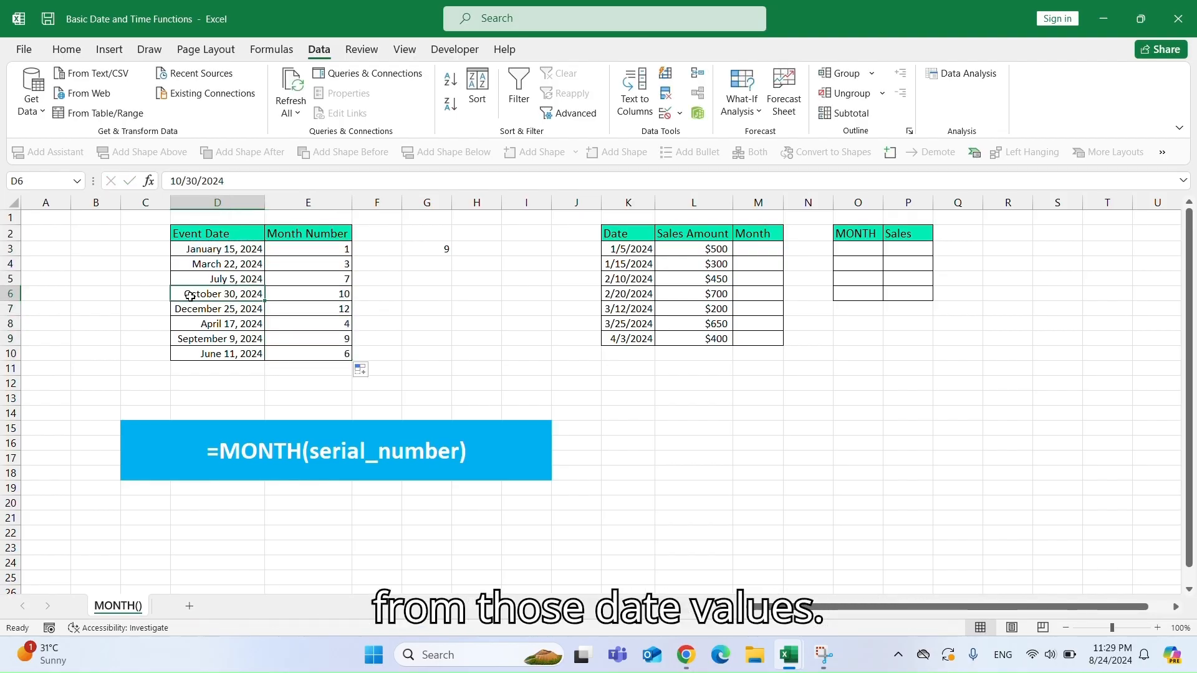
click(195, 306)
click(212, 338)
drag(358, 339, 346, 339)
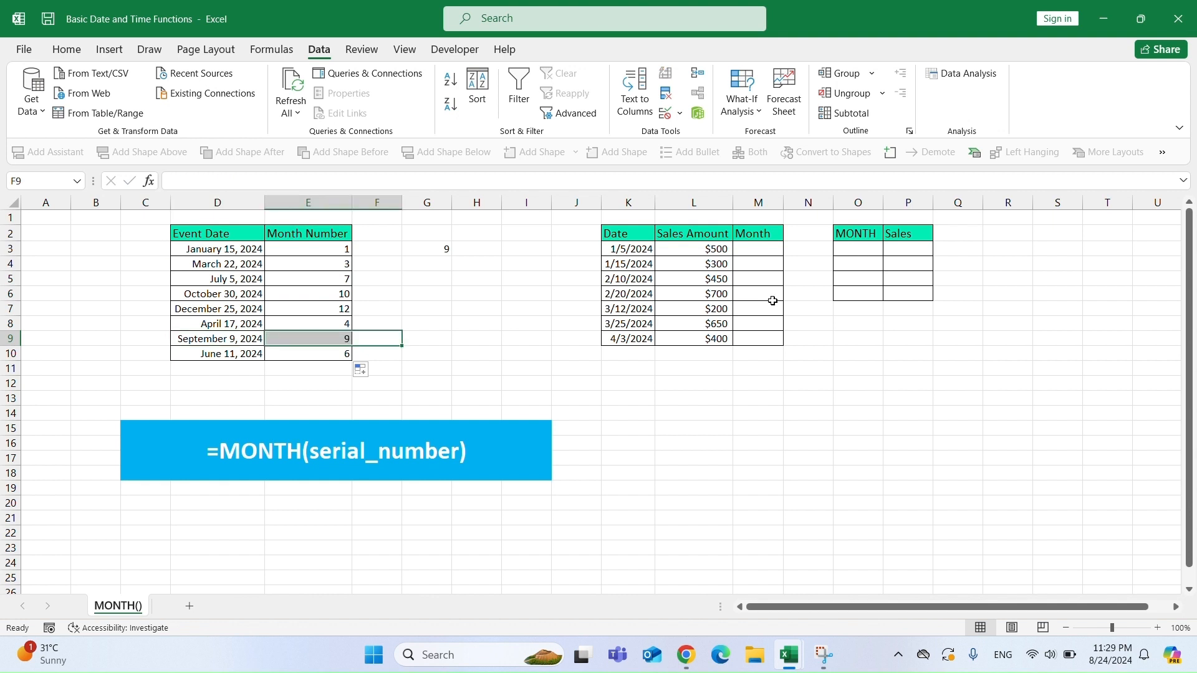
click(612, 251)
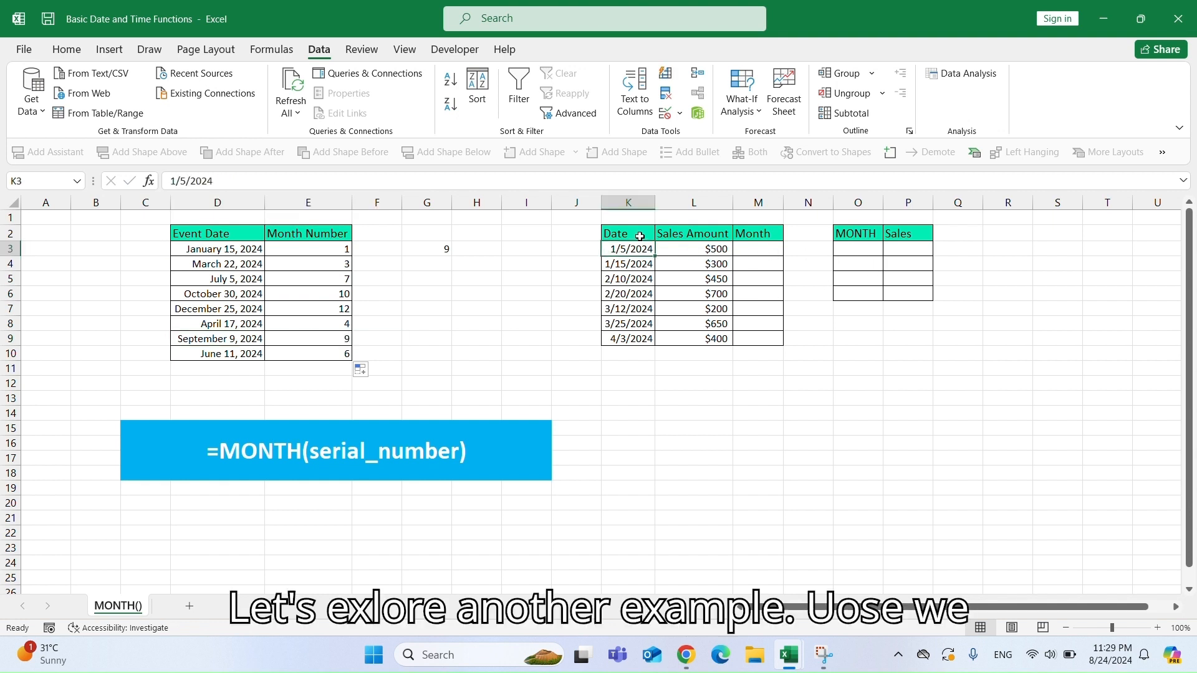
Enter =MONTH(K3) in M3, correcting the function name, and fill it down through M9.
drag(617, 234, 761, 336)
drag(843, 254, 912, 296)
click(777, 255)
text(=)
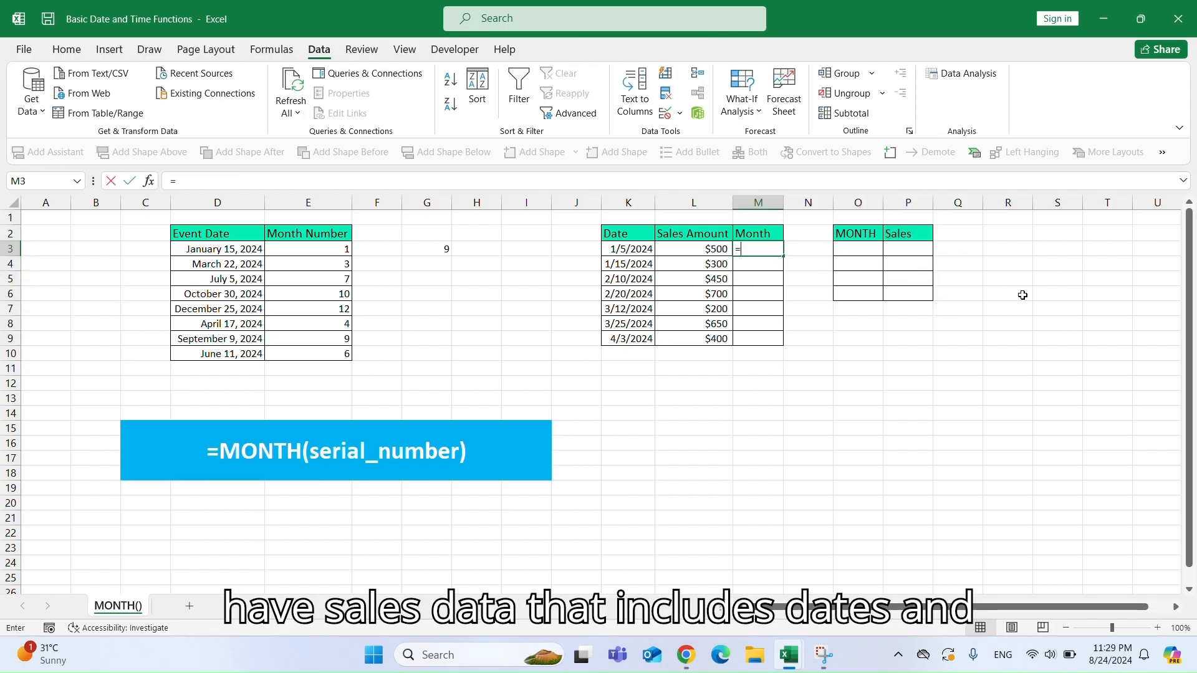
text(MONT()
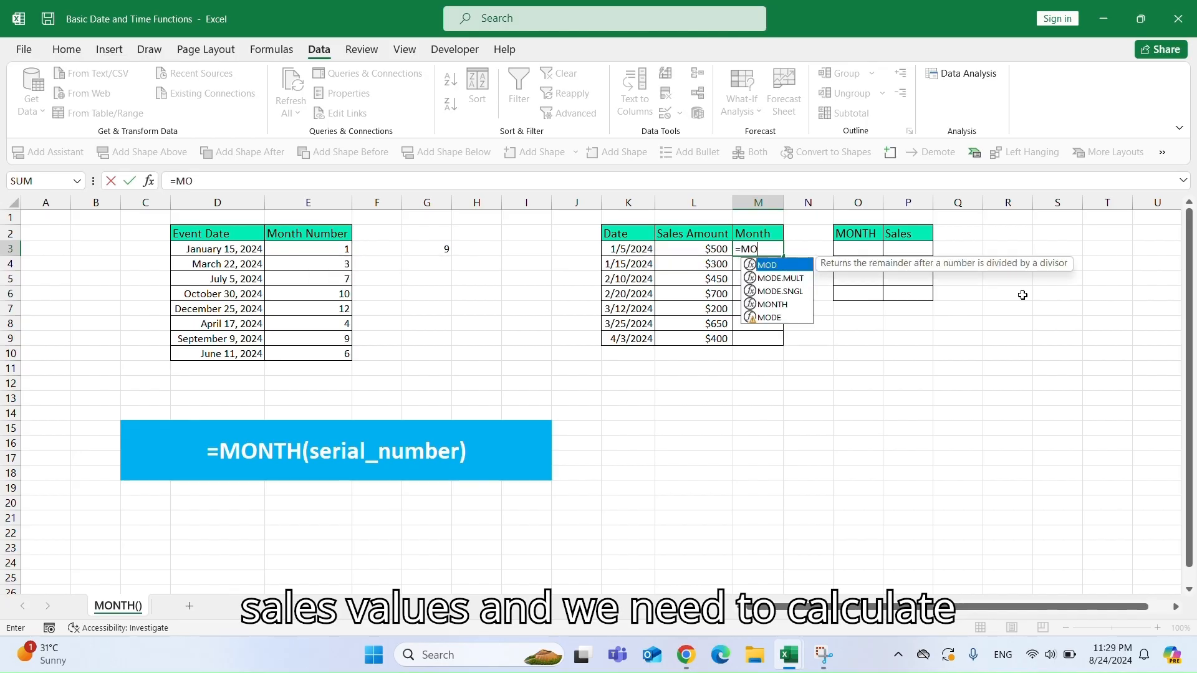
click(630, 248)
key(Return)
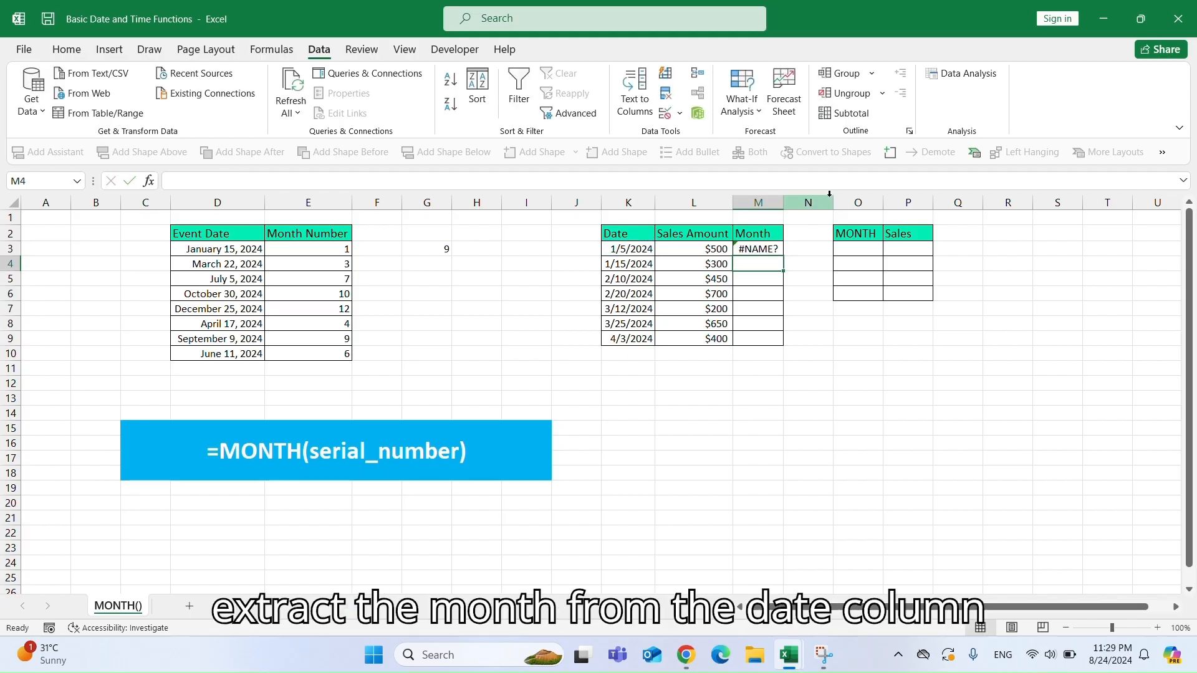
click(772, 249)
double_click(771, 249)
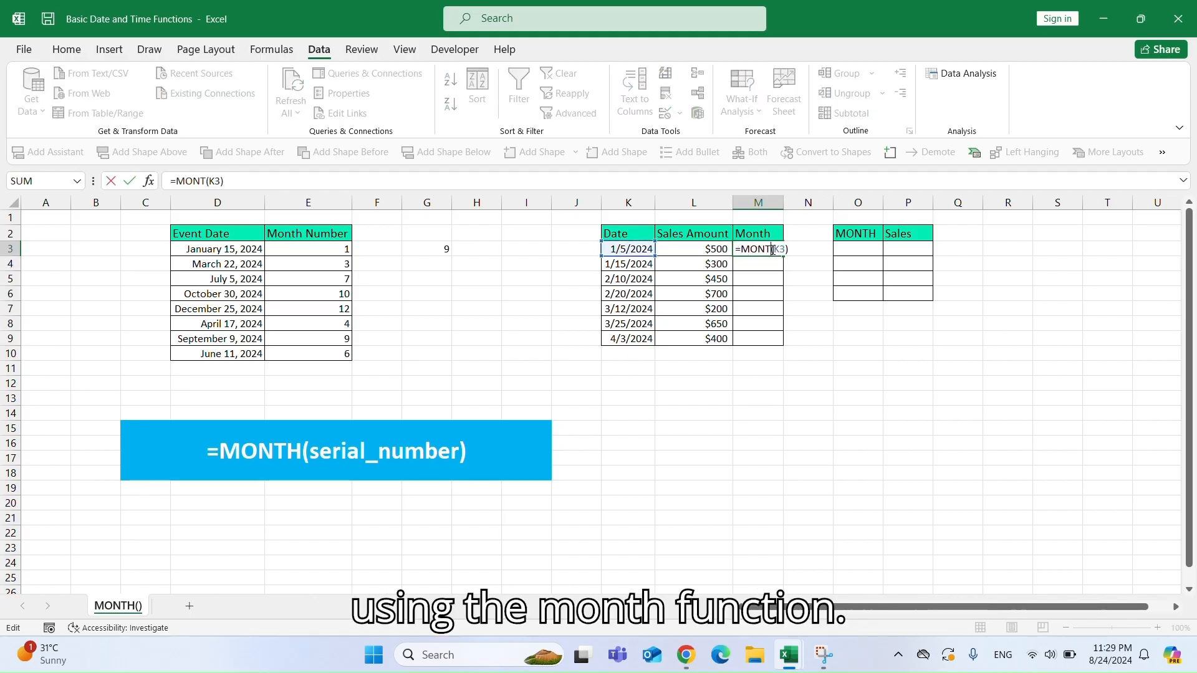
text(H)
key(ctrl+Return)
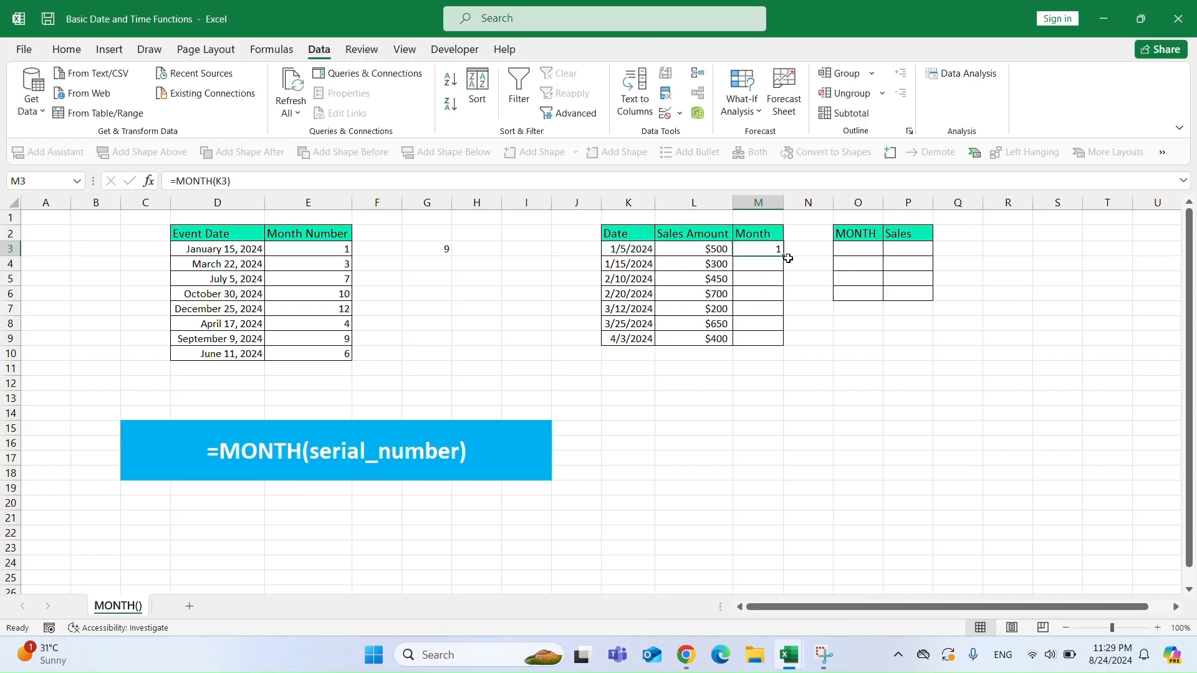
drag(781, 256, 782, 343)
Copy the month numbers from M3:M9 and paste them as values into O3.
key(ctrl+c)
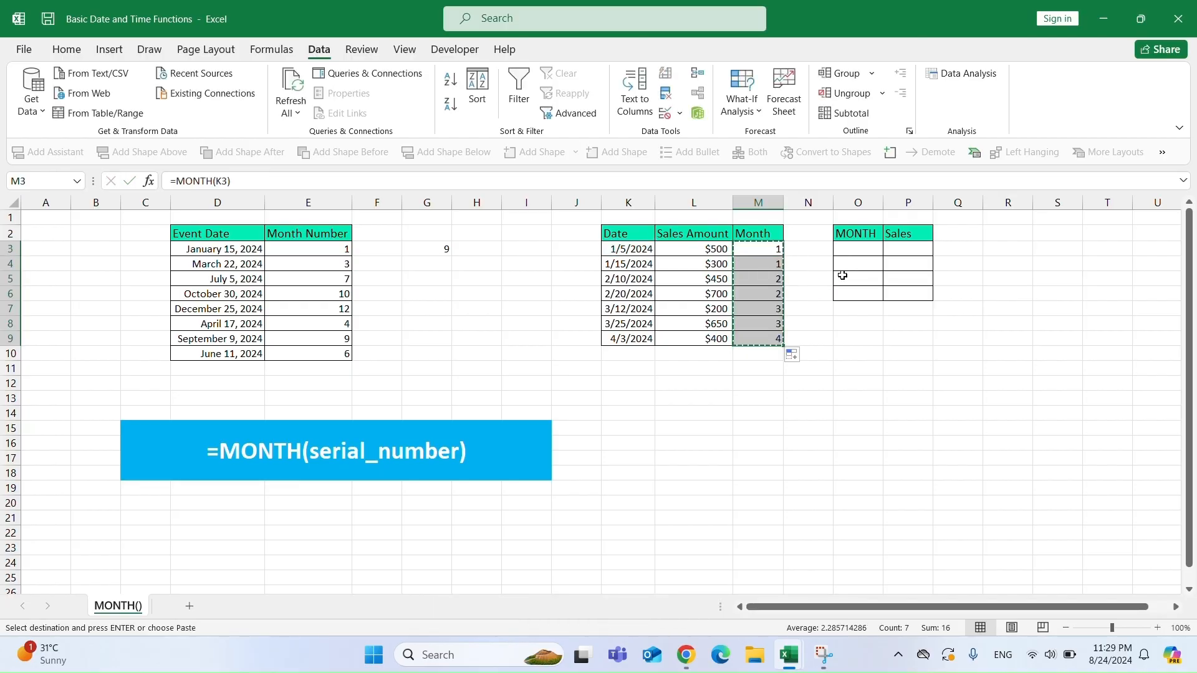
right_click(861, 249)
click(917, 293)
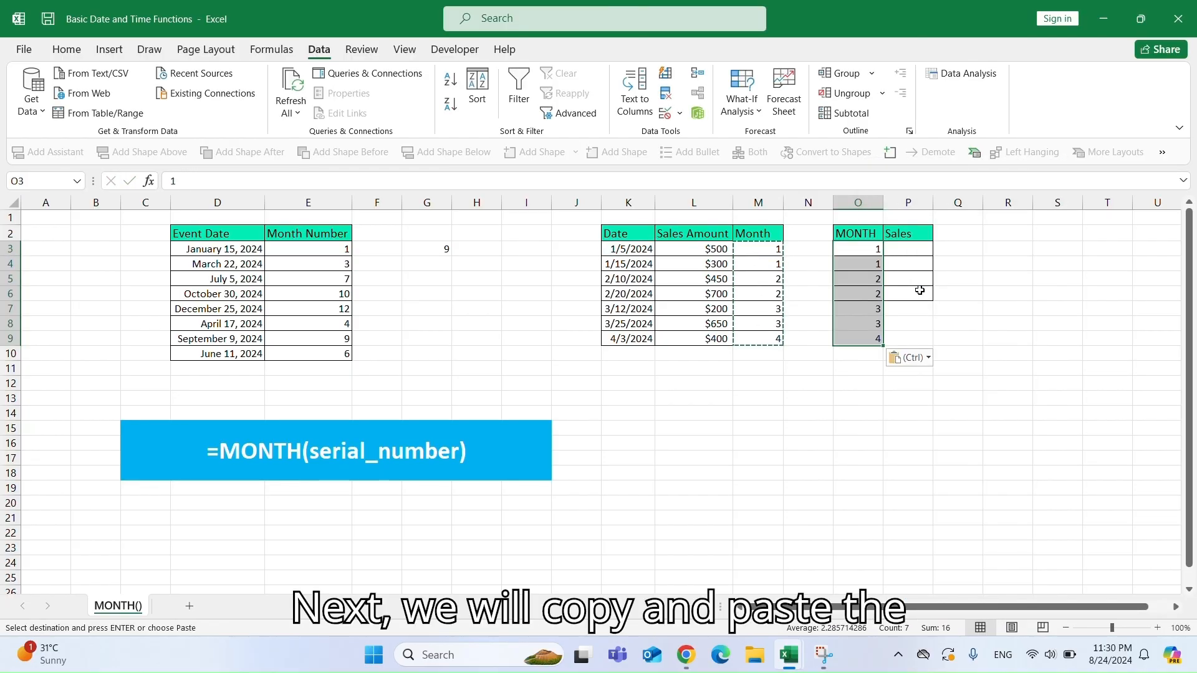
Remove duplicate values from the MONTH column O, continuing with the current selection only.
click(665, 93)
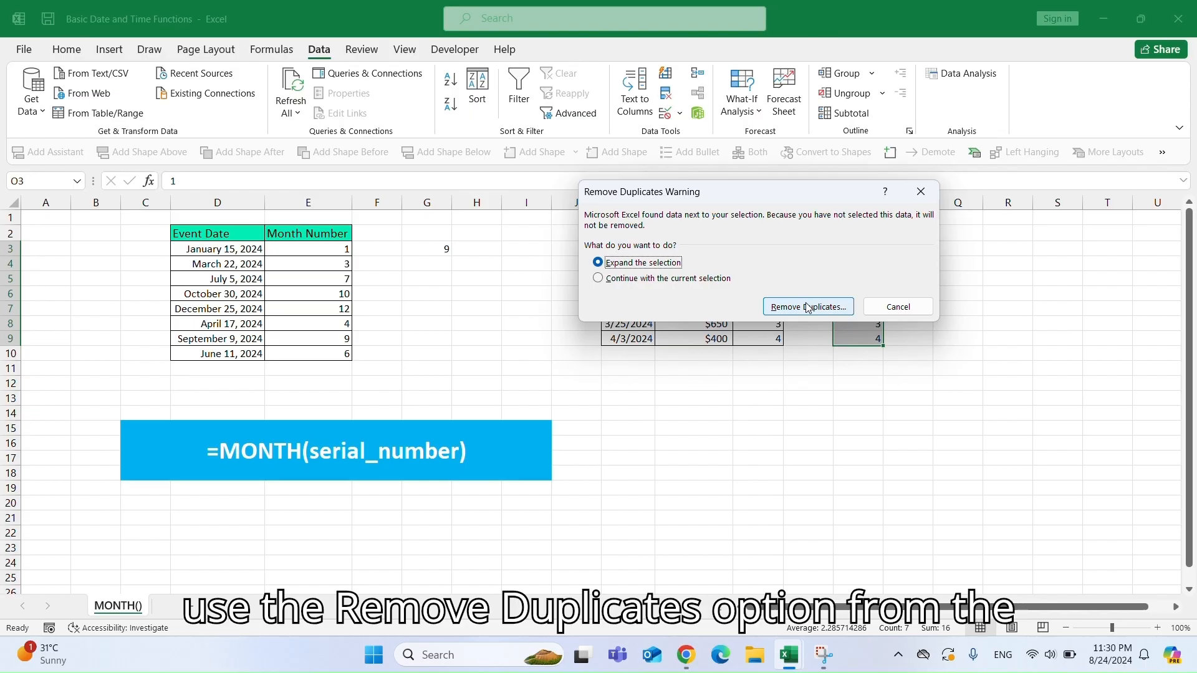
click(699, 280)
click(808, 307)
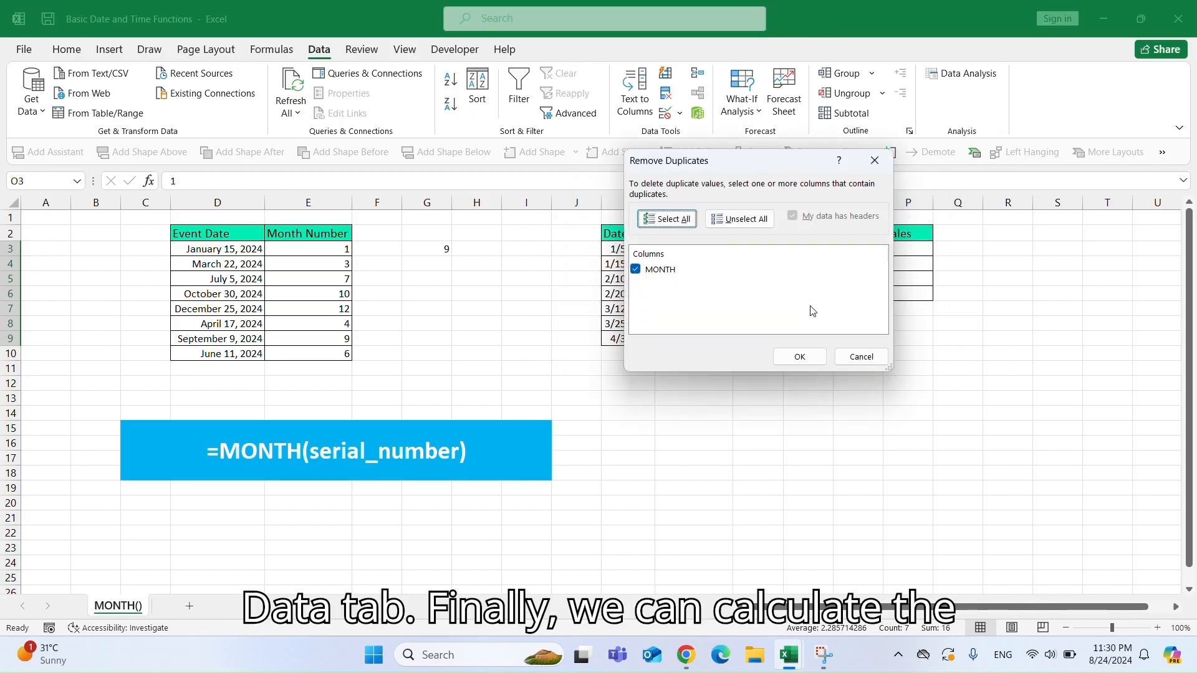
click(798, 356)
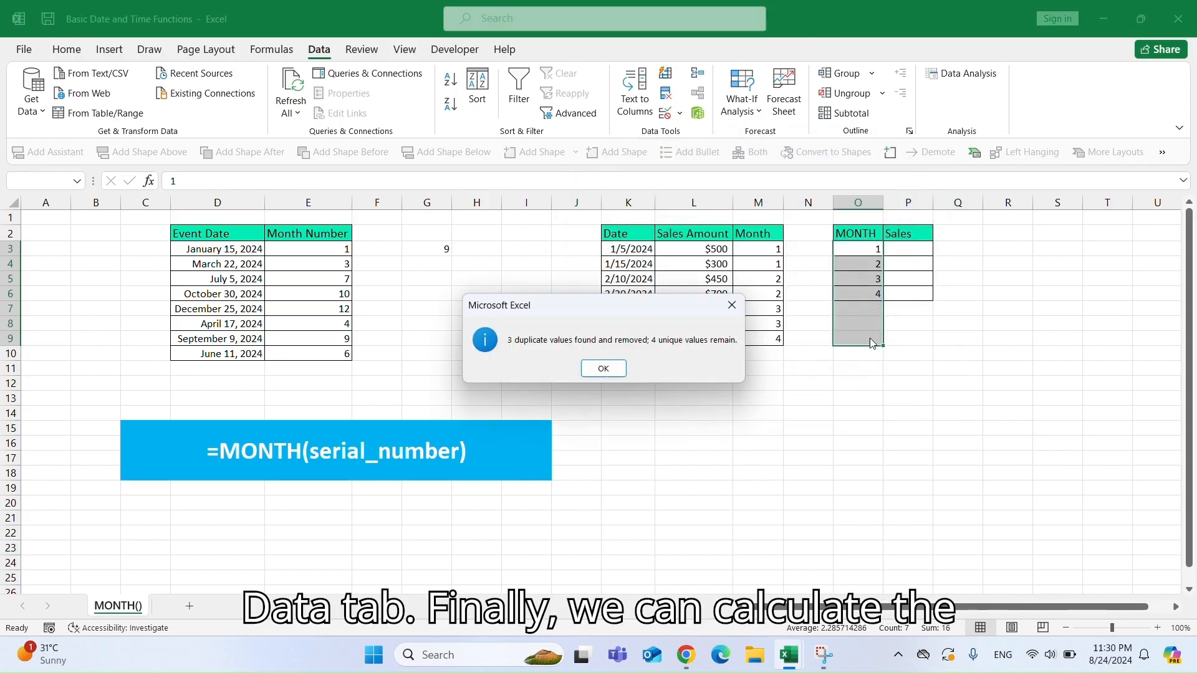
click(605, 370)
Enter =SUMIF($M$3:$M$9,O3,$L$3:$L$9) in P3 and fill it down through P6.
click(911, 251)
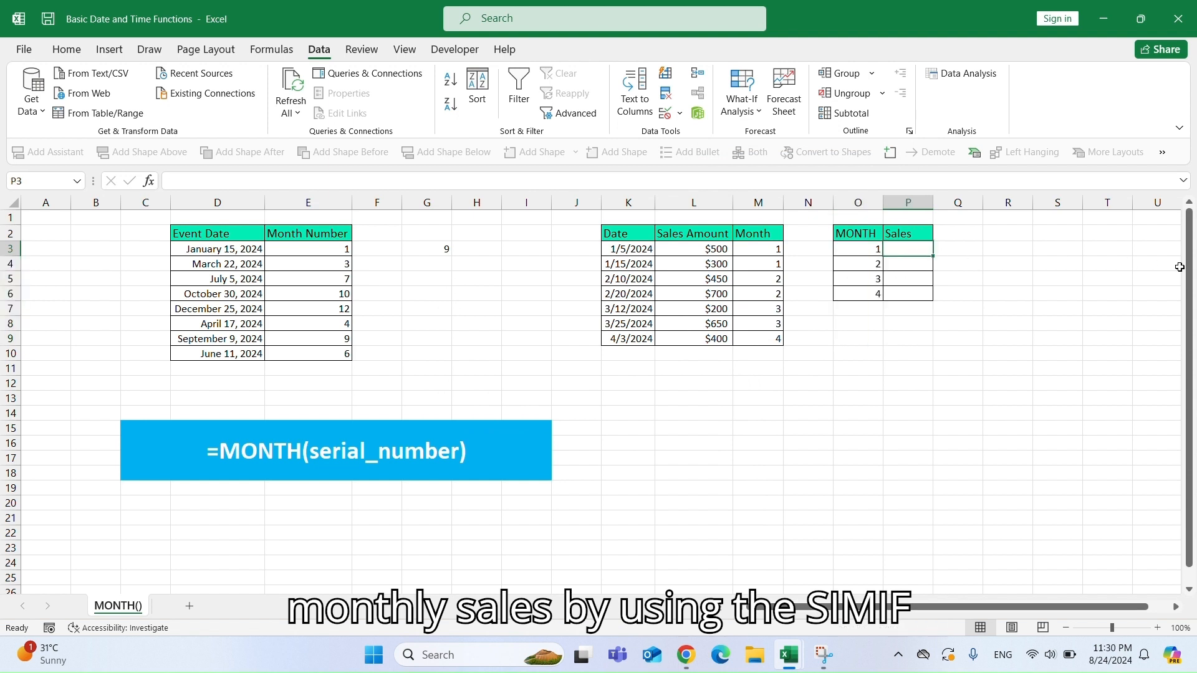
text(=SUMIF)
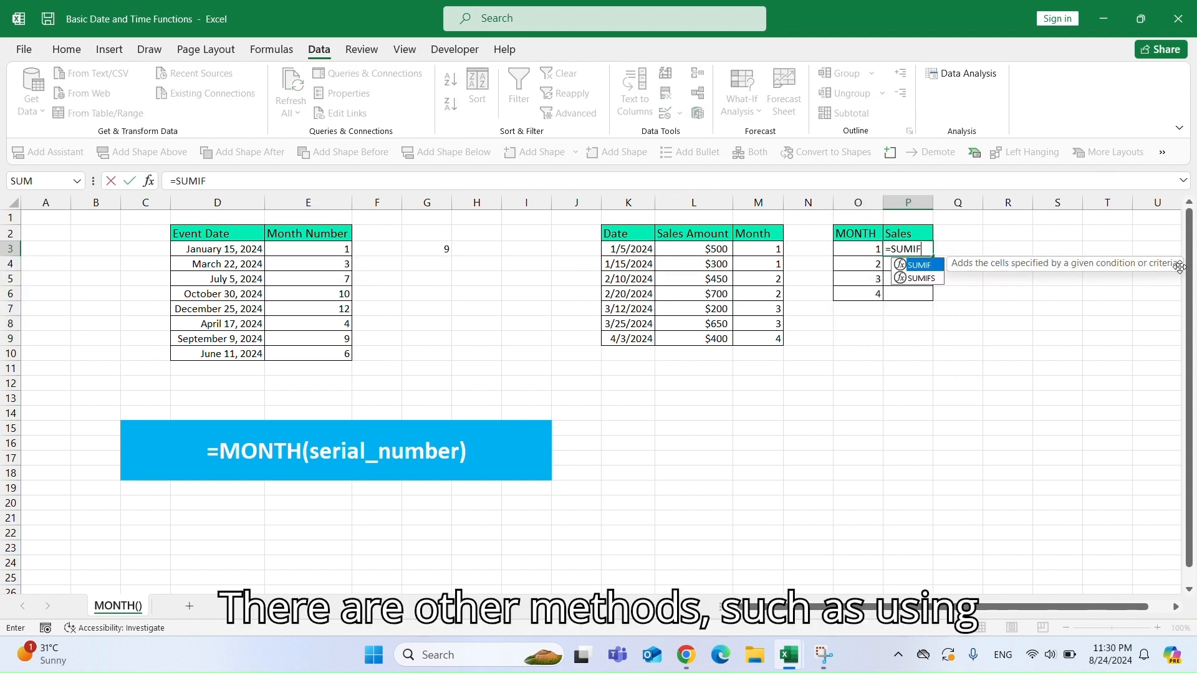
text(()
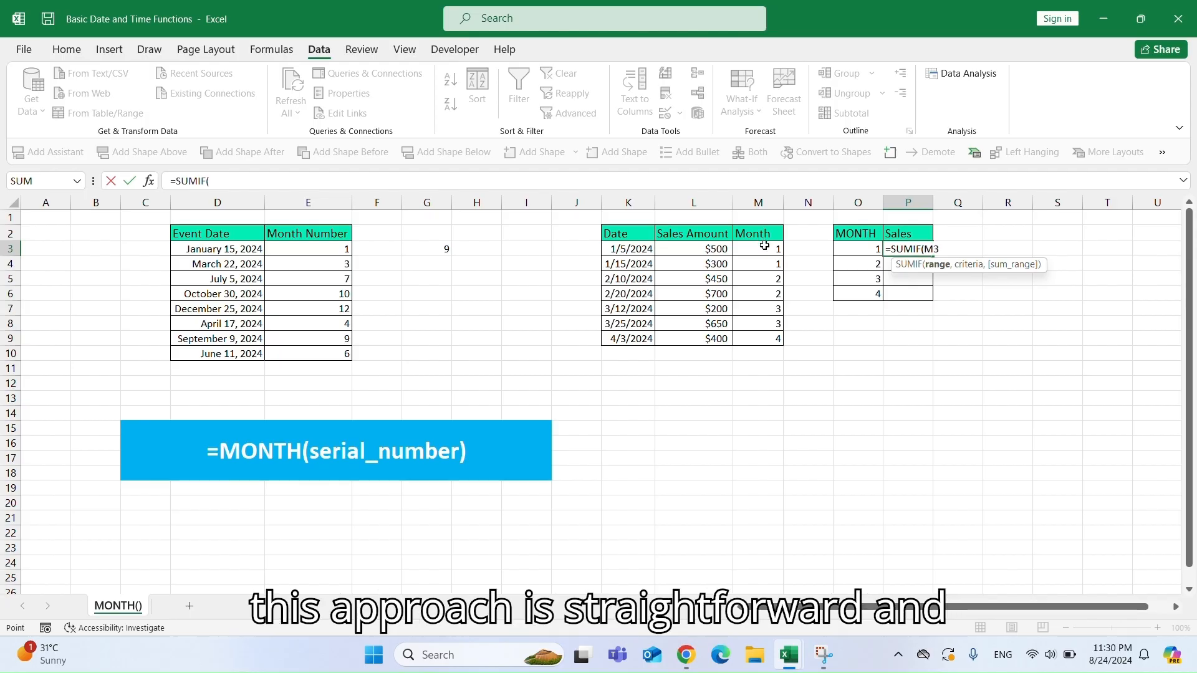
drag(764, 246, 762, 335)
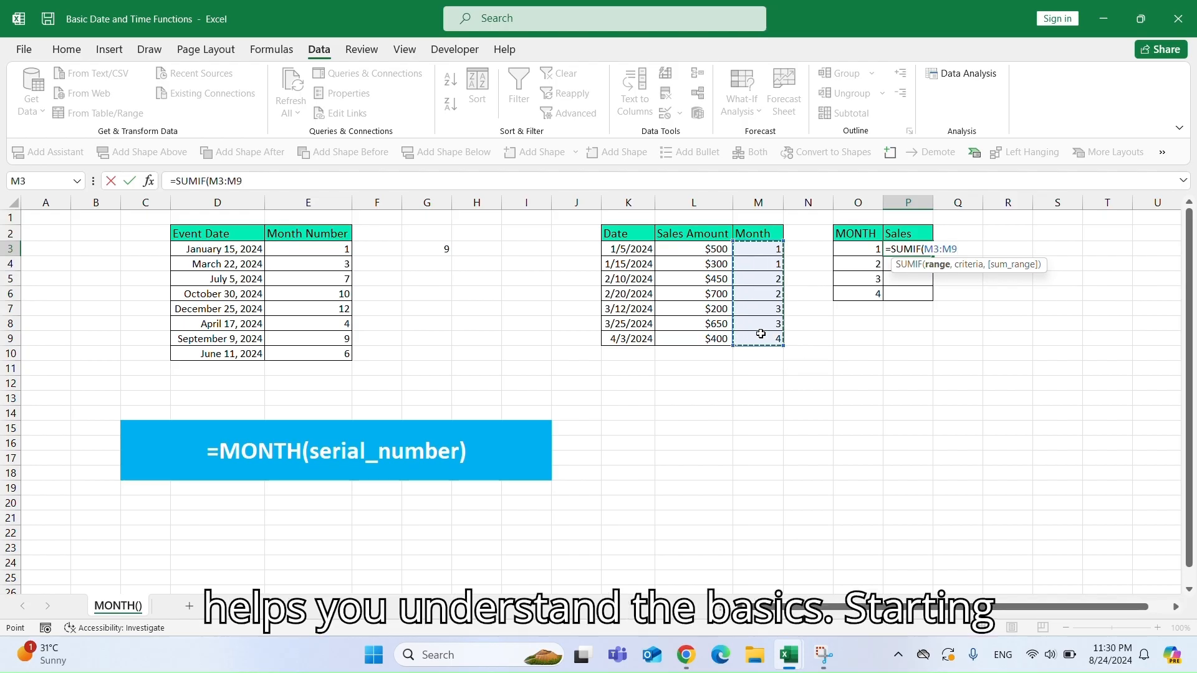
key(F4)
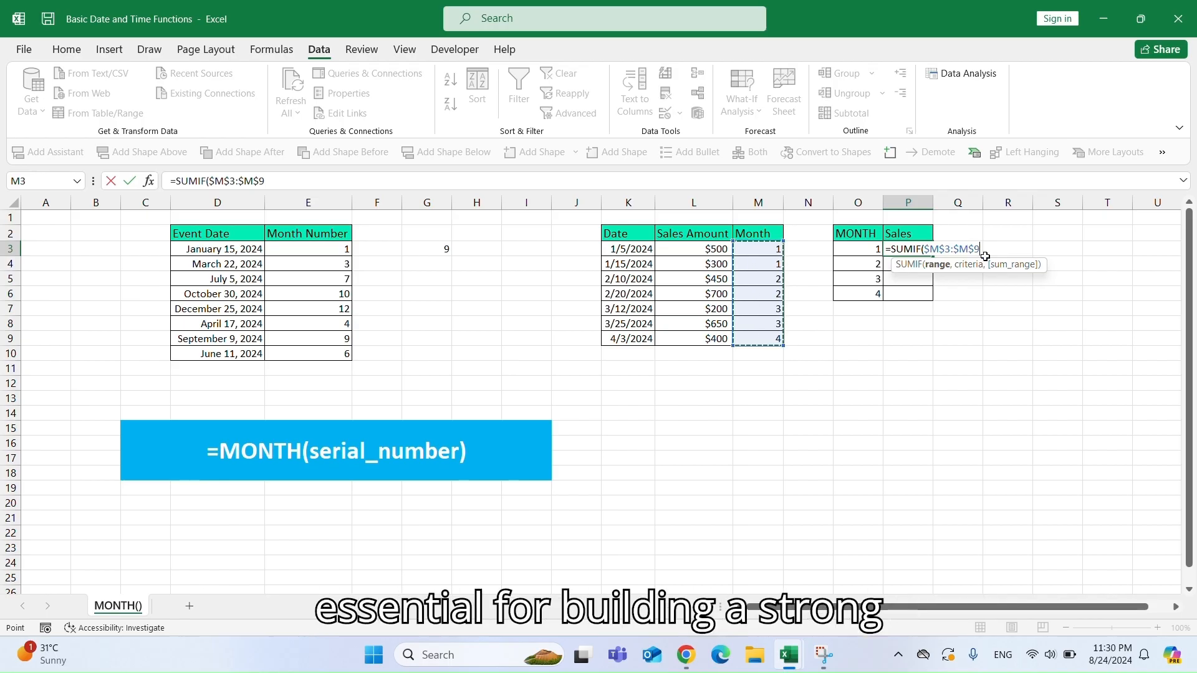
text(,)
click(862, 247)
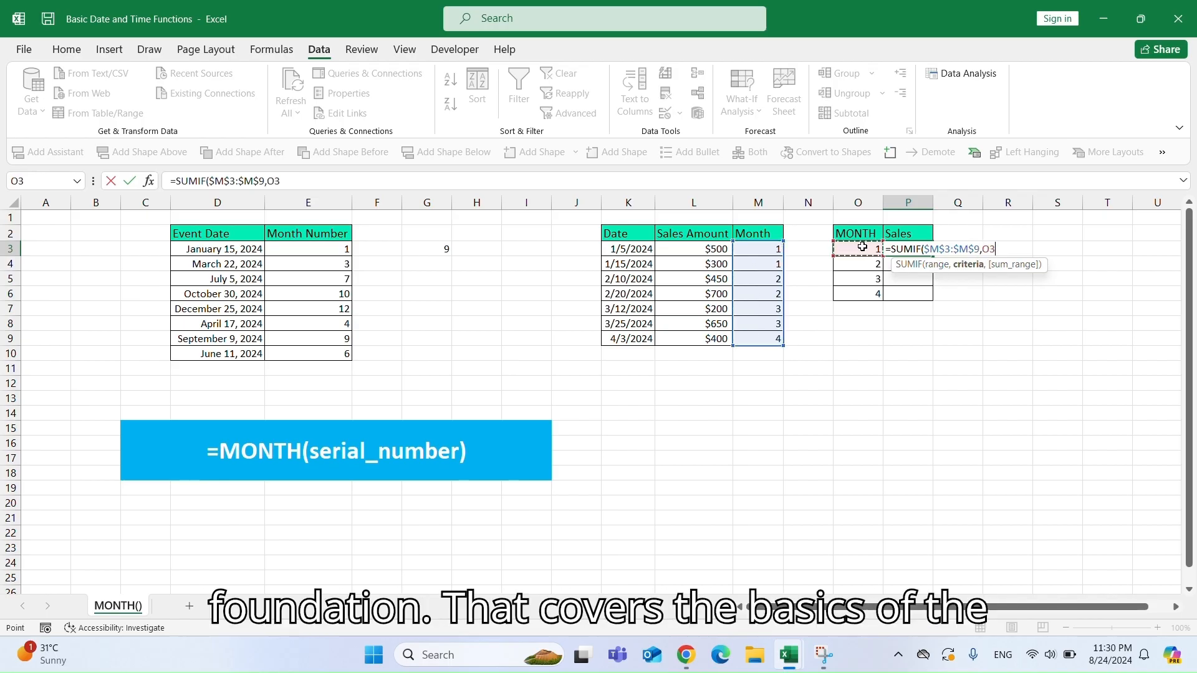
text(,)
drag(707, 249, 709, 339)
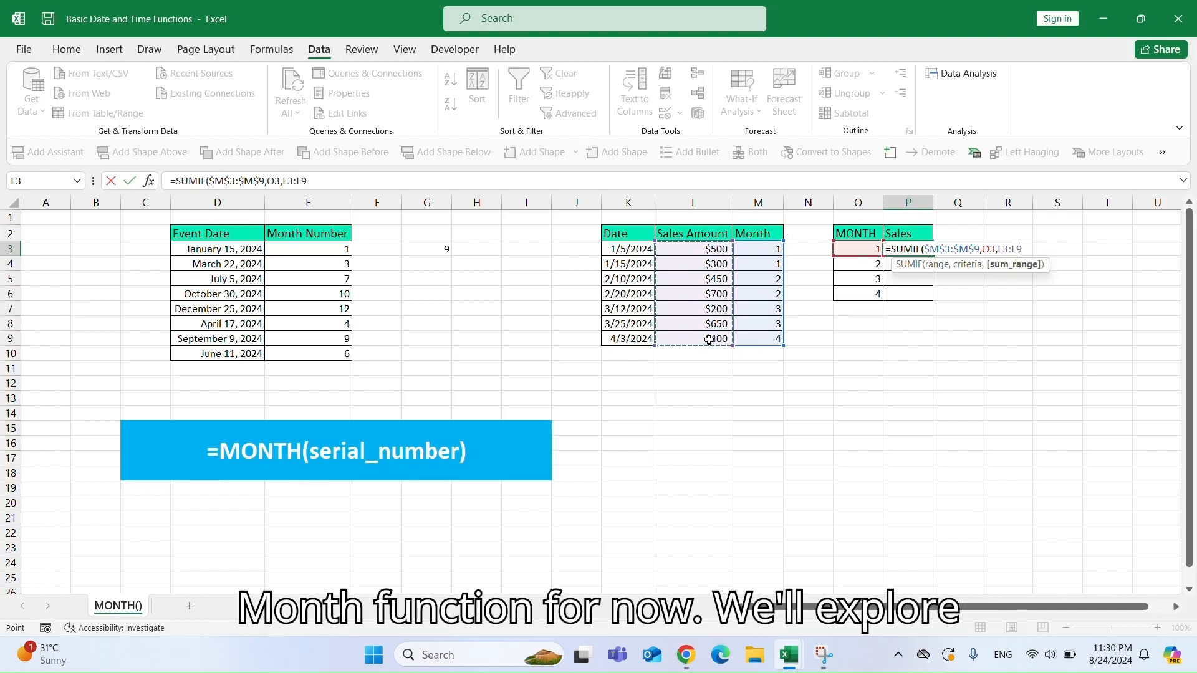
key(F4)
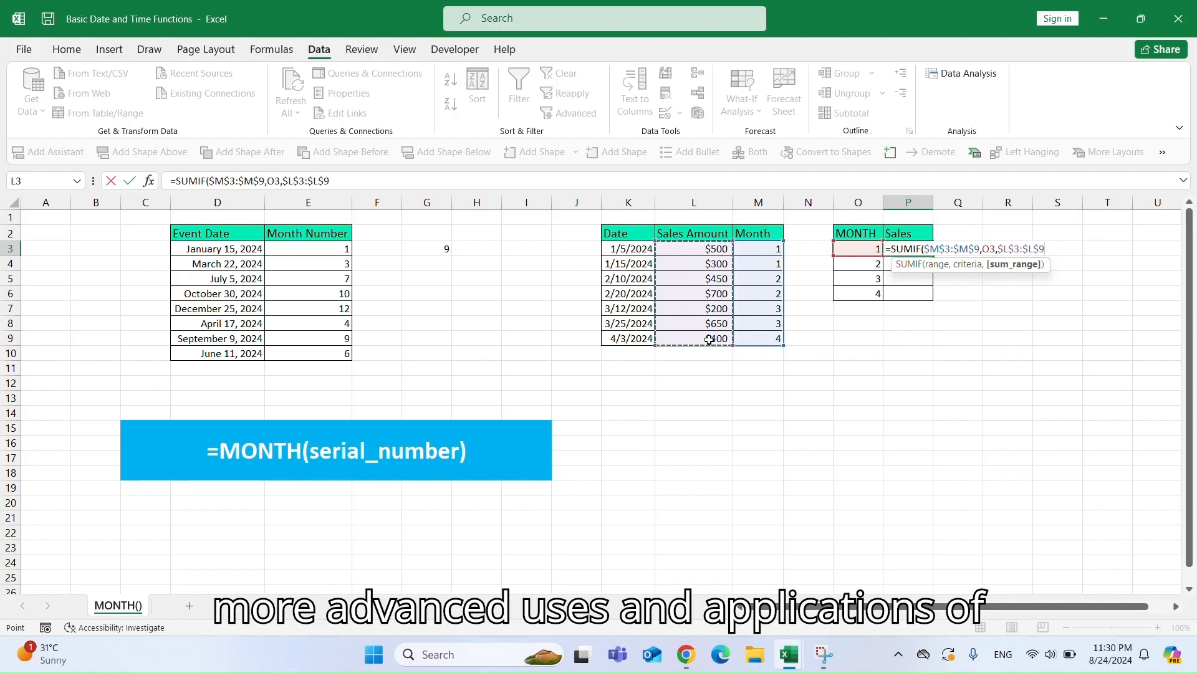
text())
key(Return)
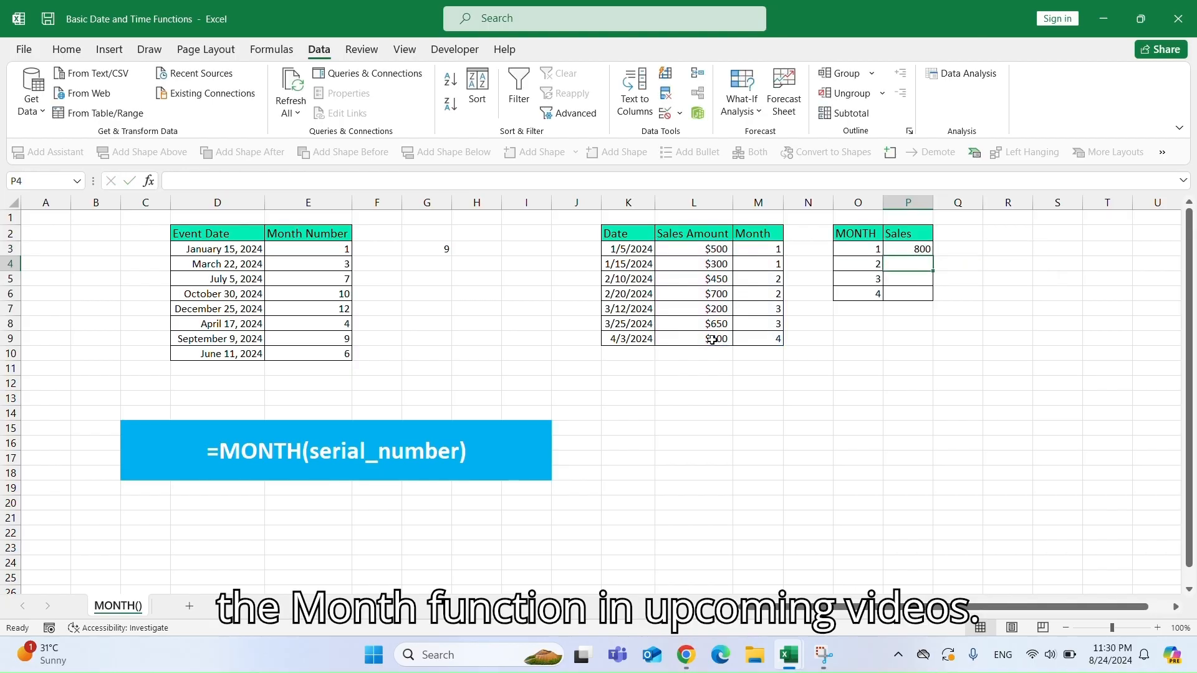
click(924, 248)
double_click(933, 257)
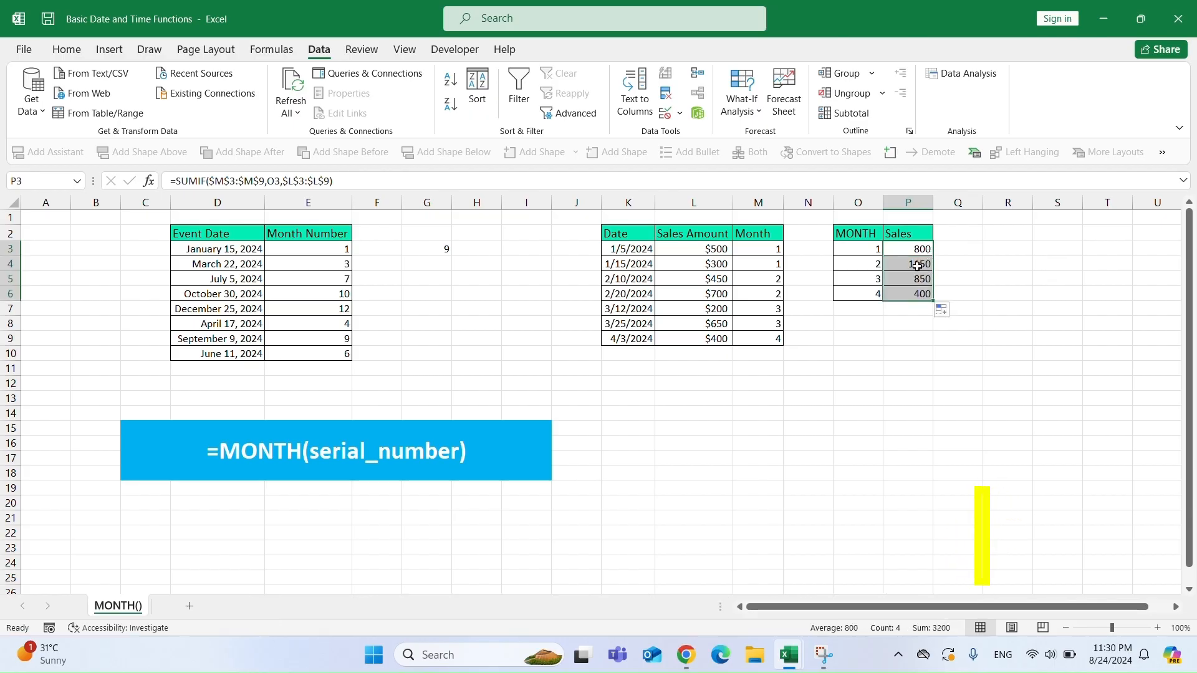
On the SECOND() sheet, enter =SECOND("11:28:39 PM") in E14.
drag(207, 480, 294, 481)
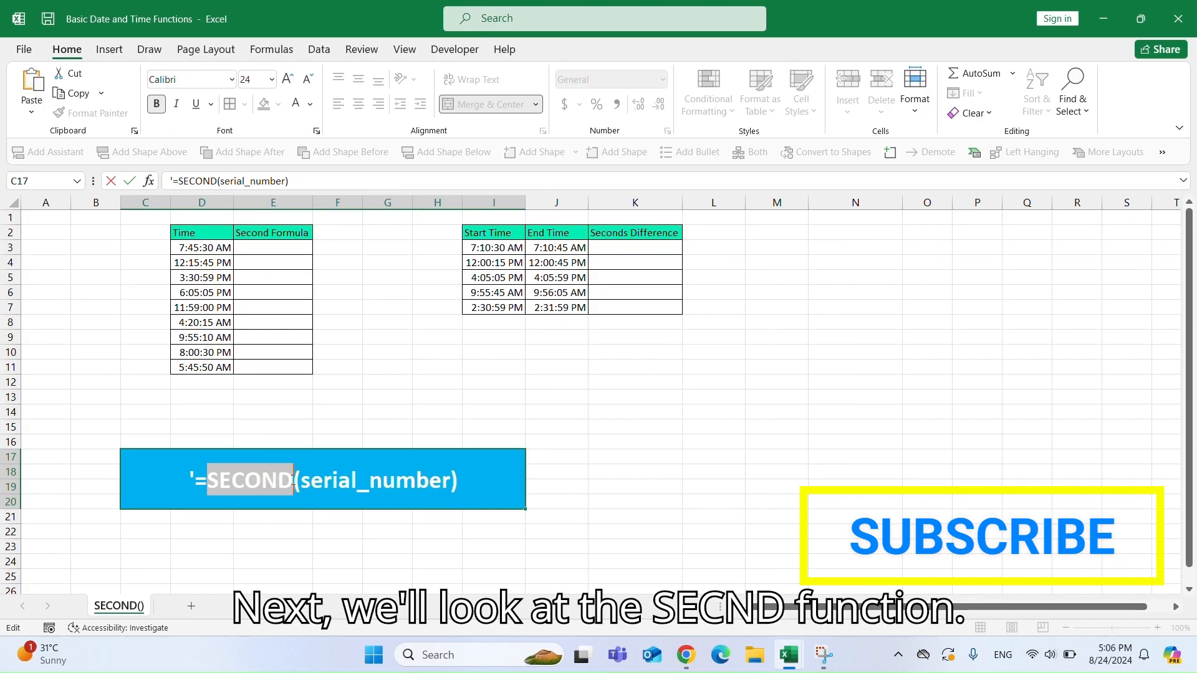
click(274, 413)
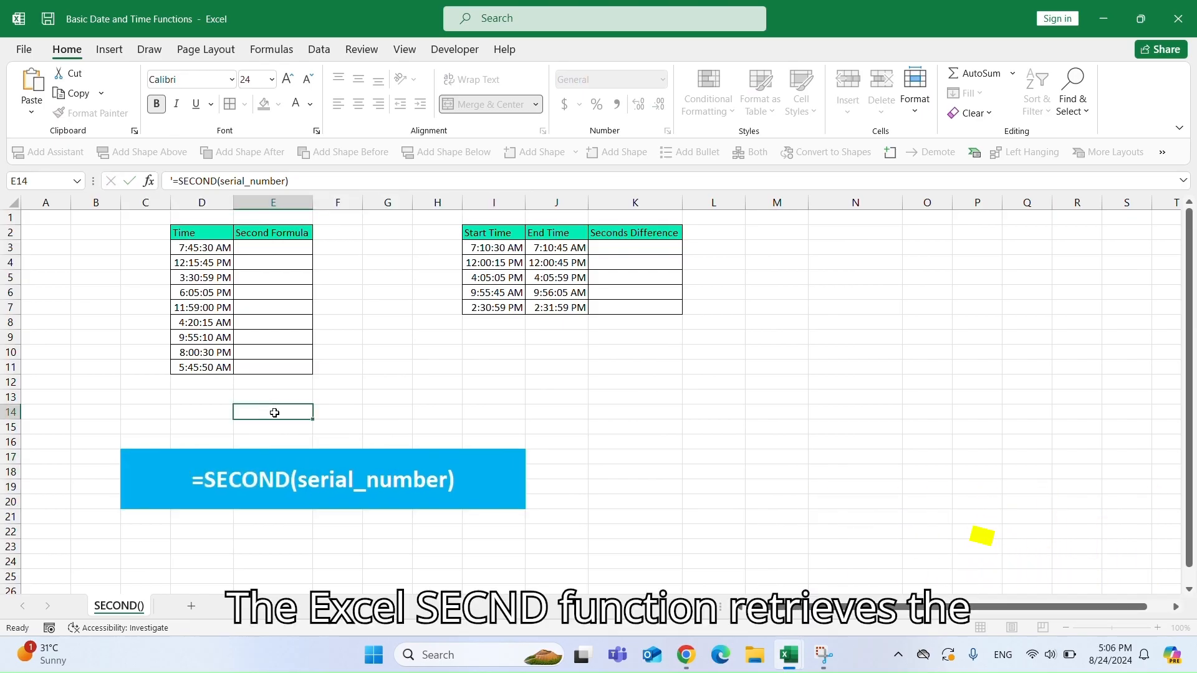
text(=SECO)
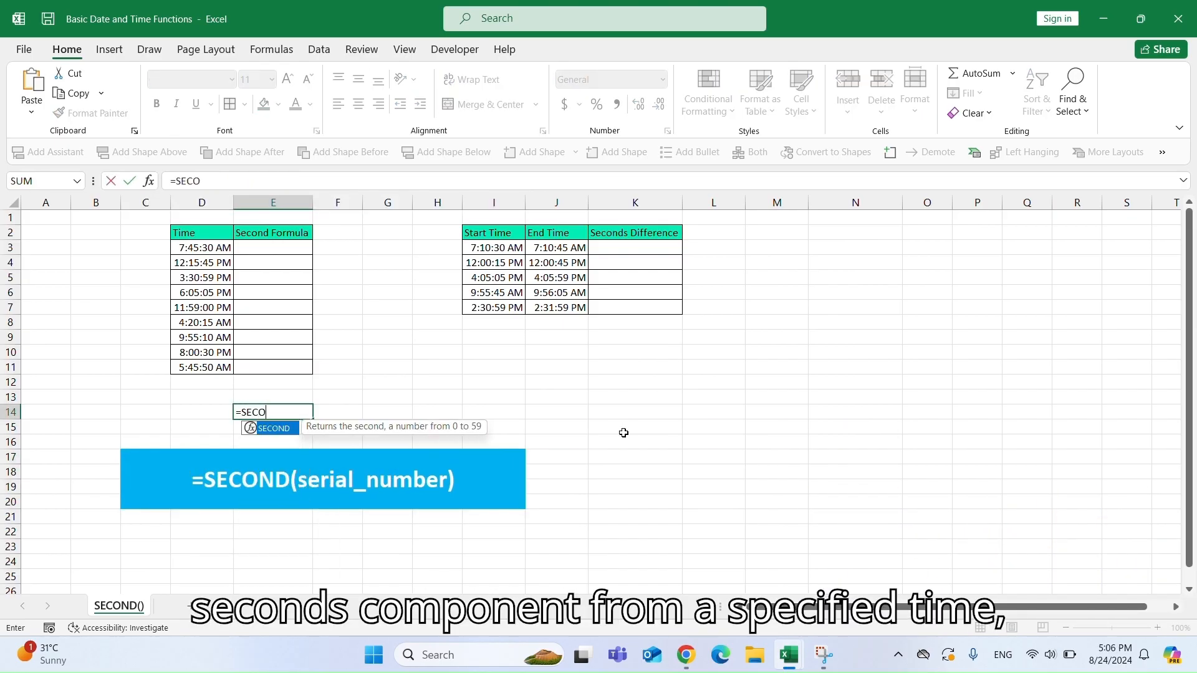
text(ND()
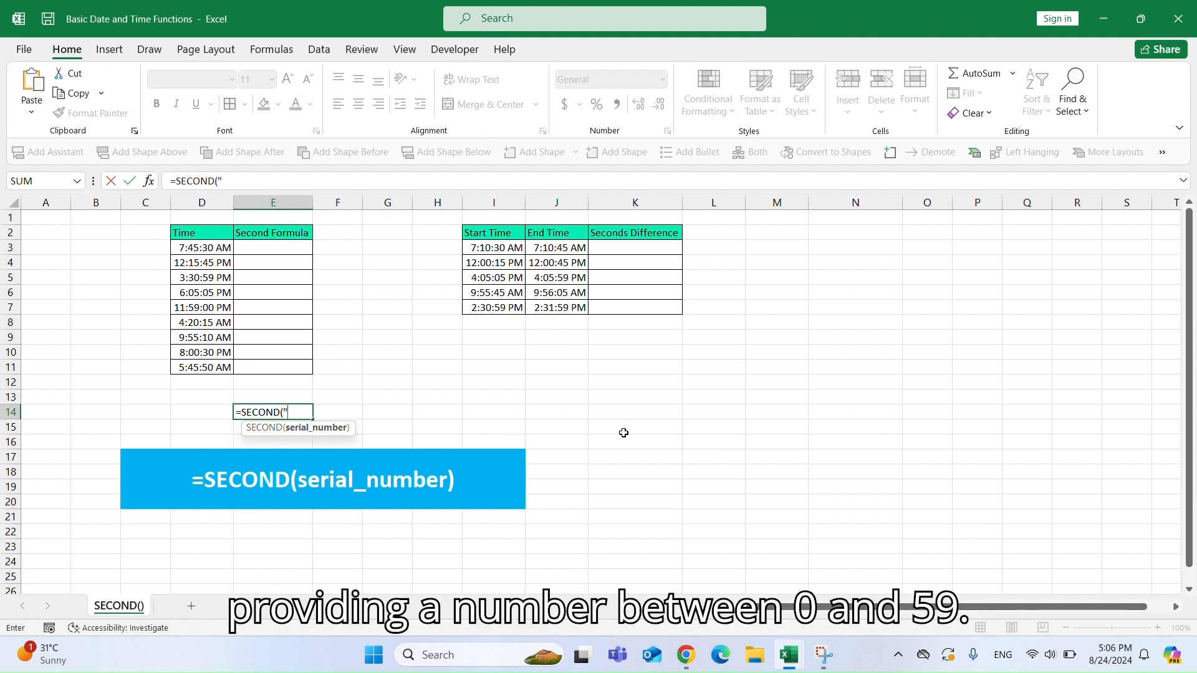
text("11:28:3)
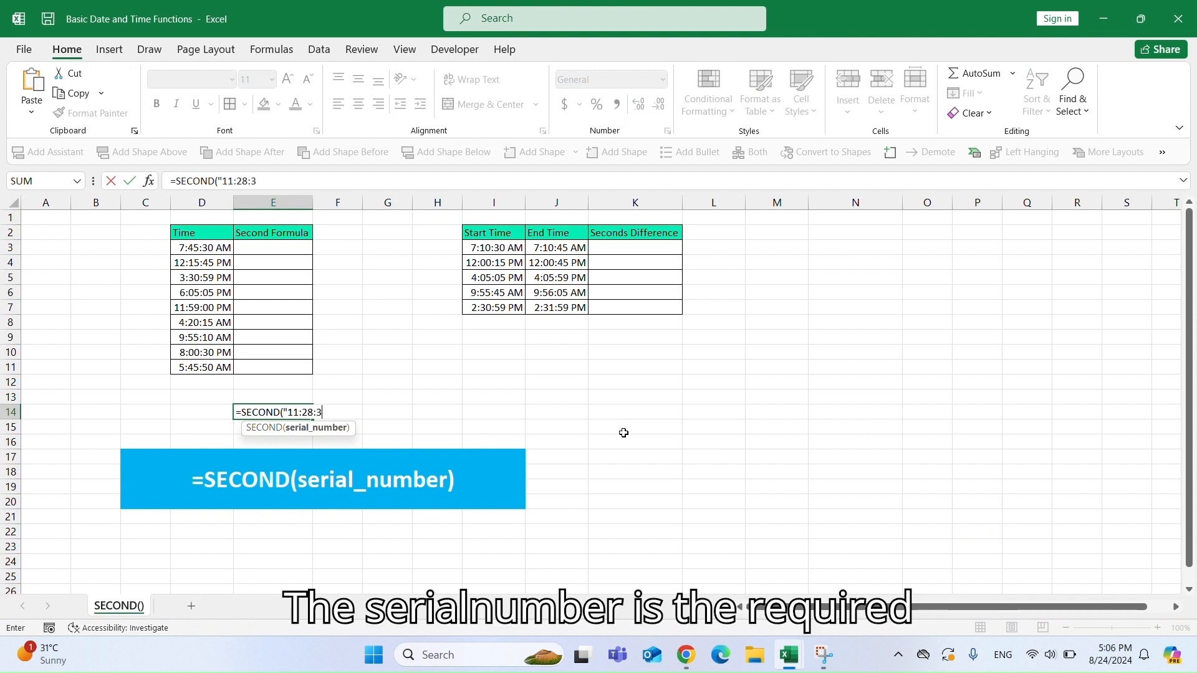
text(9 PM)
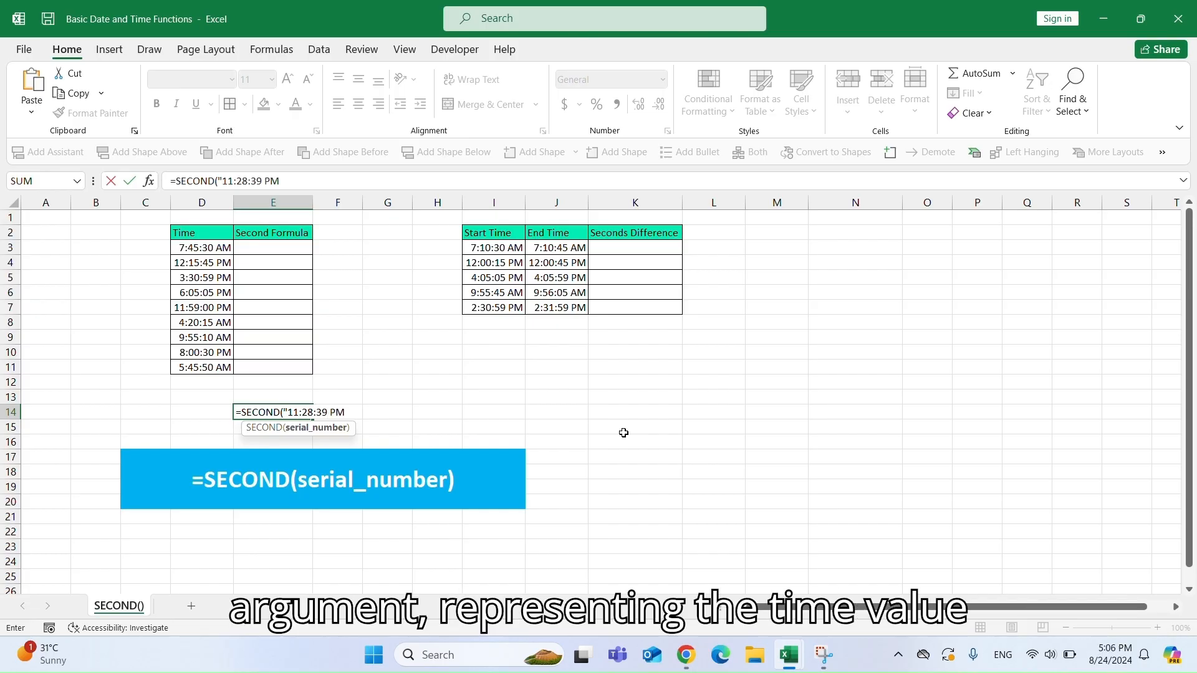
text("))
key(Return)
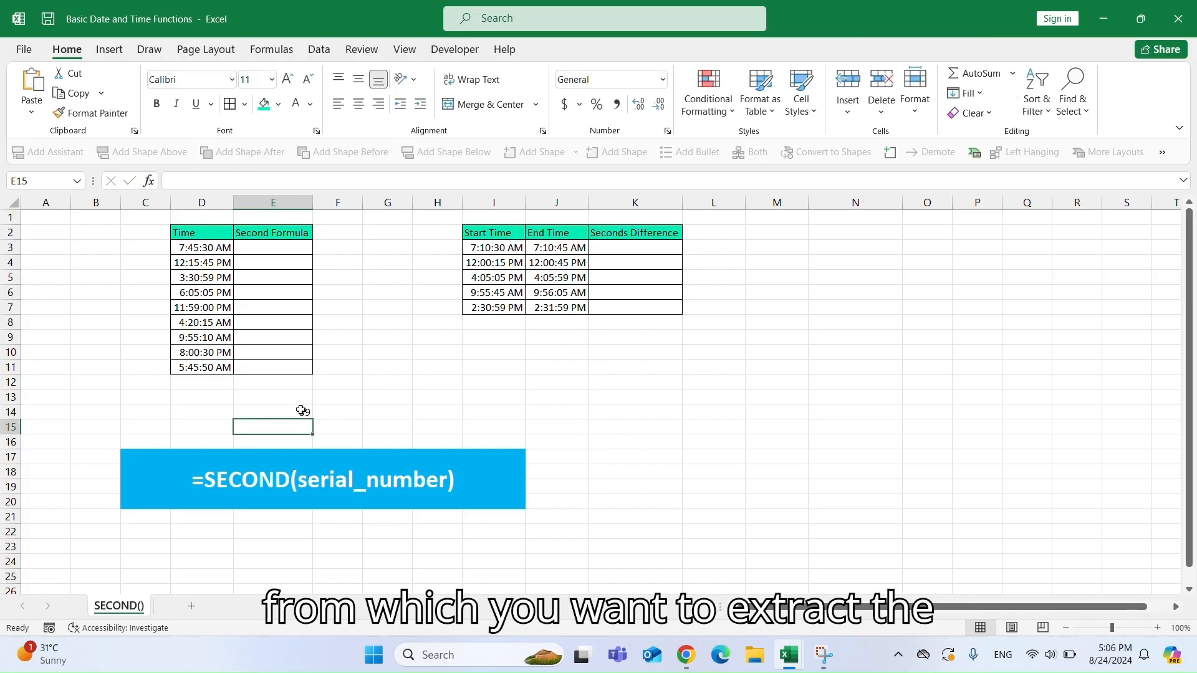
Enter =SECOND(D3) in E3 and fill it down through E11.
click(279, 410)
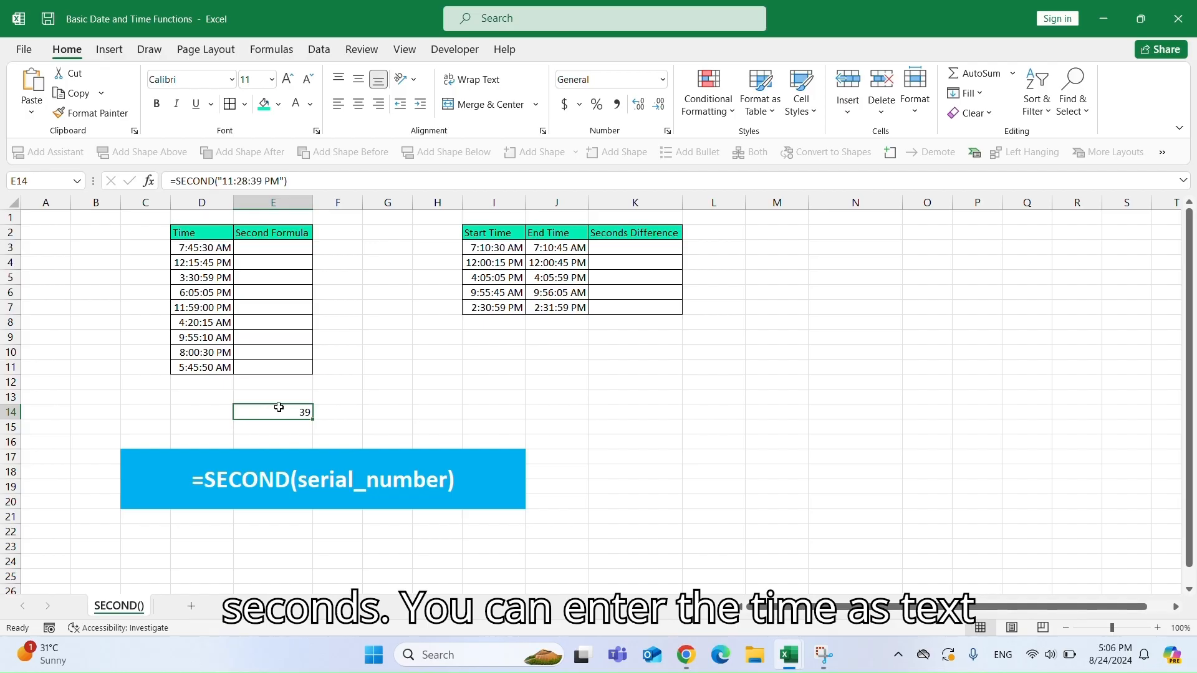
click(254, 249)
text(=SECOND()
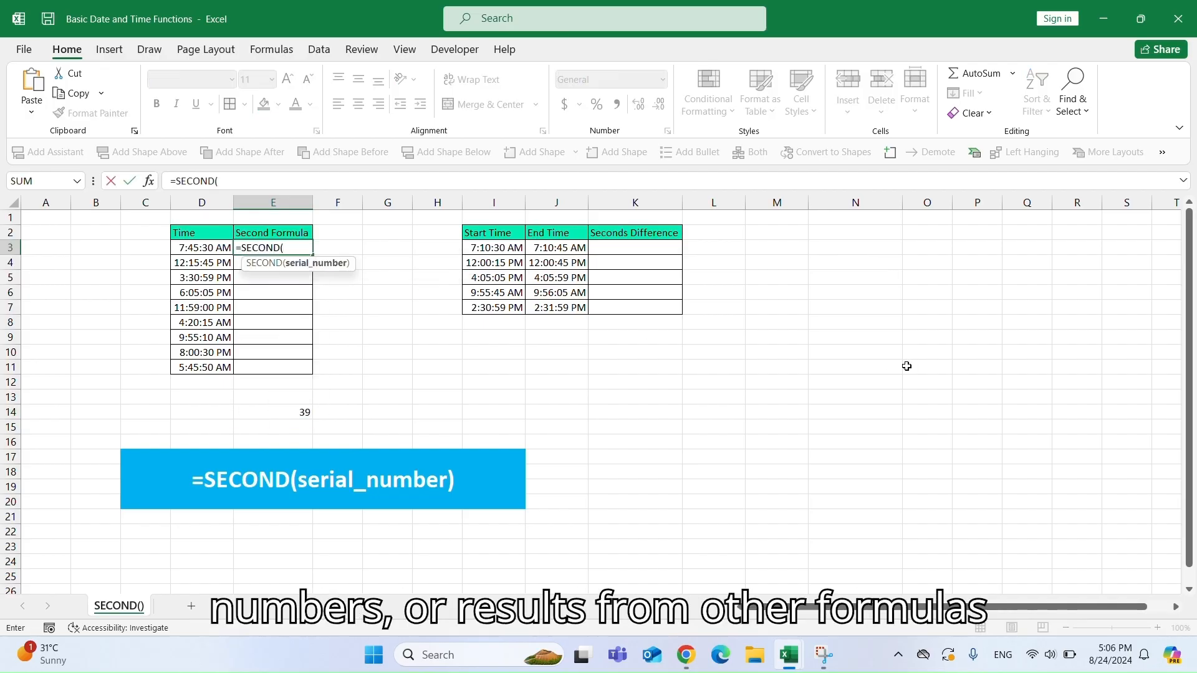
key(Left)
text())
key(Return)
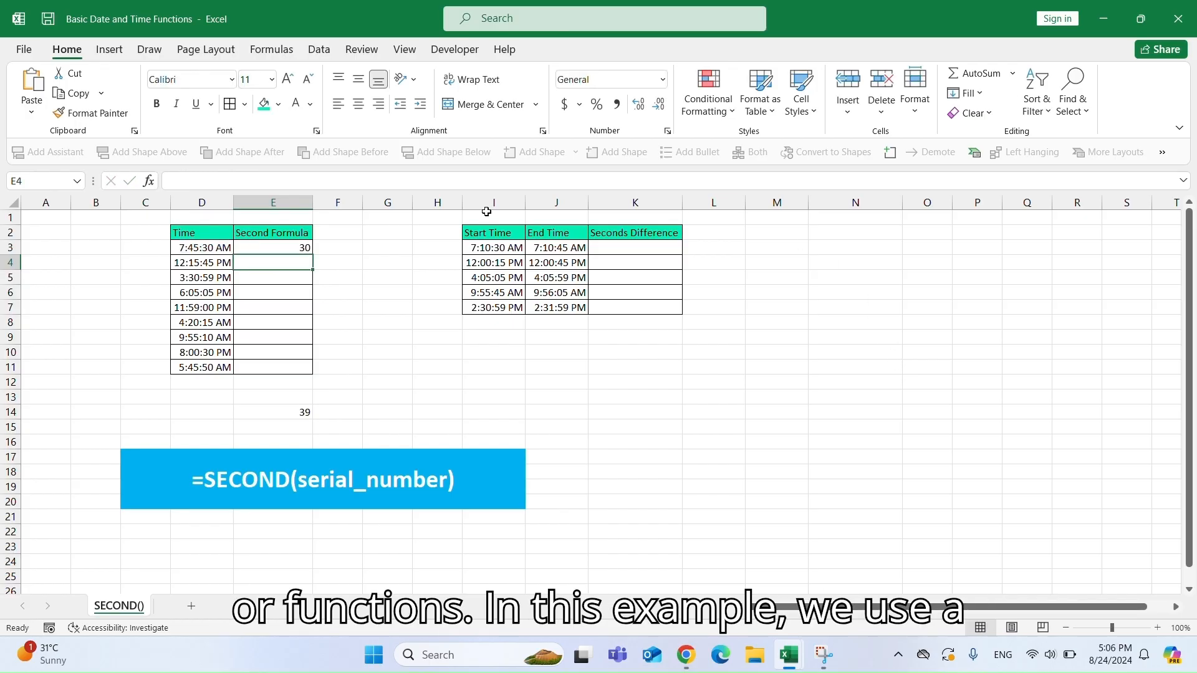
click(286, 249)
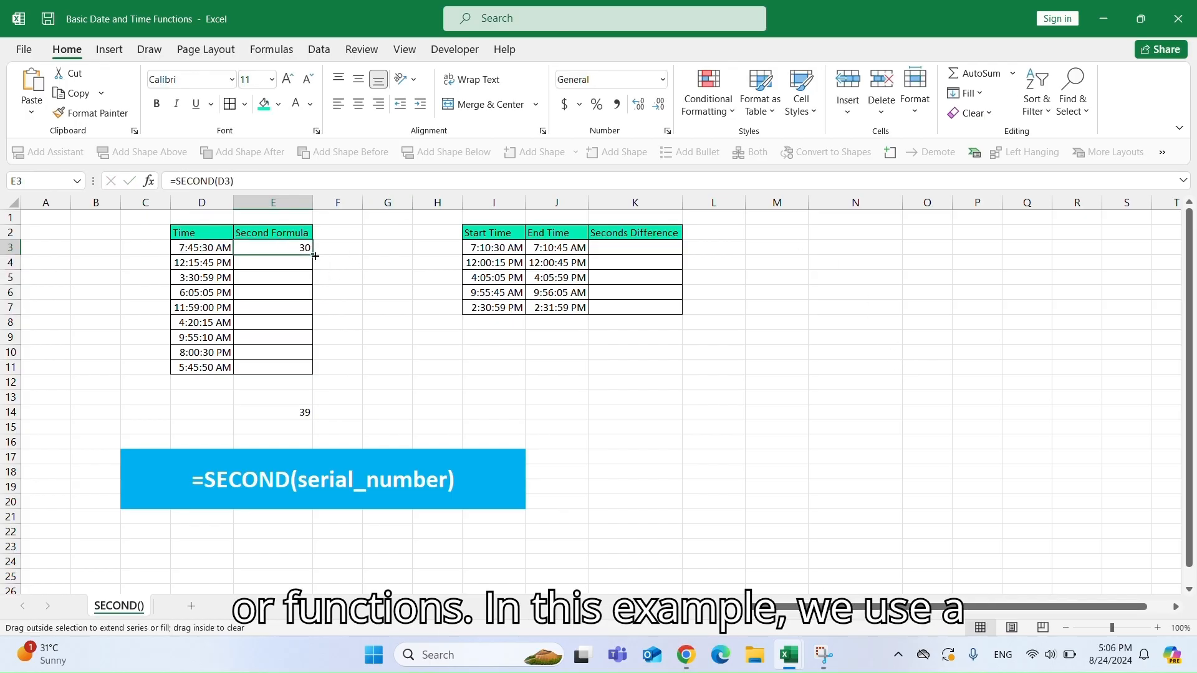
double_click(313, 255)
Change the time in D3 to 7:45:49 AM.
double_click(210, 245)
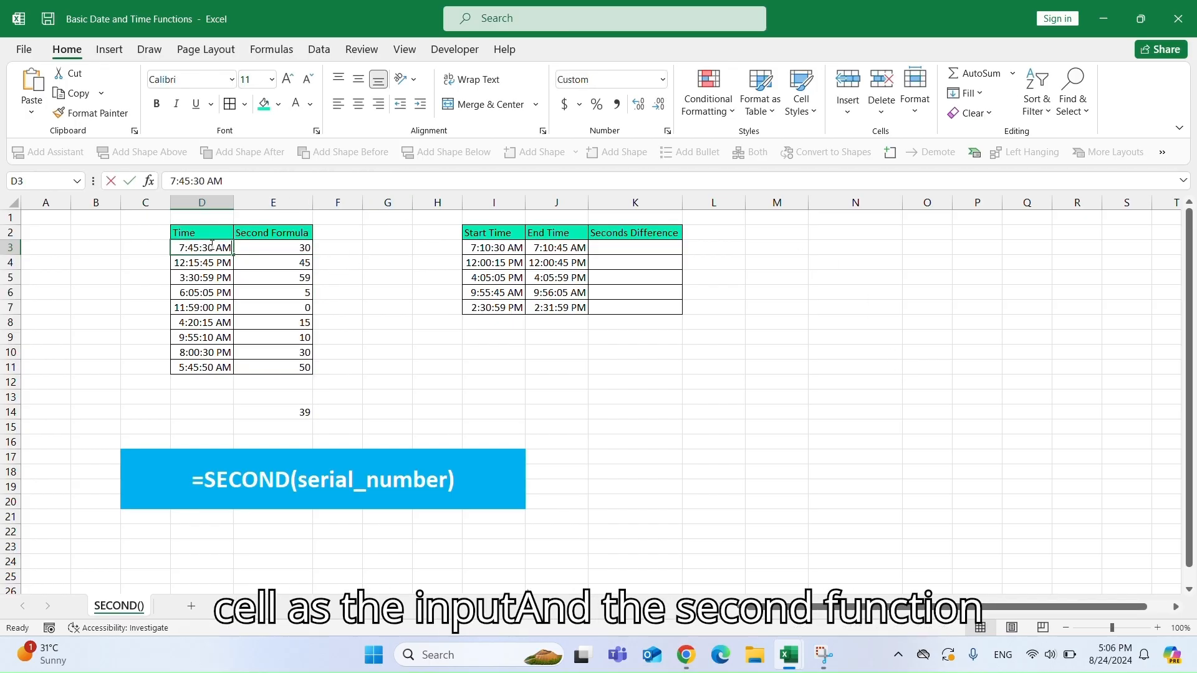
key(BackSpace)
key(BackSpace)
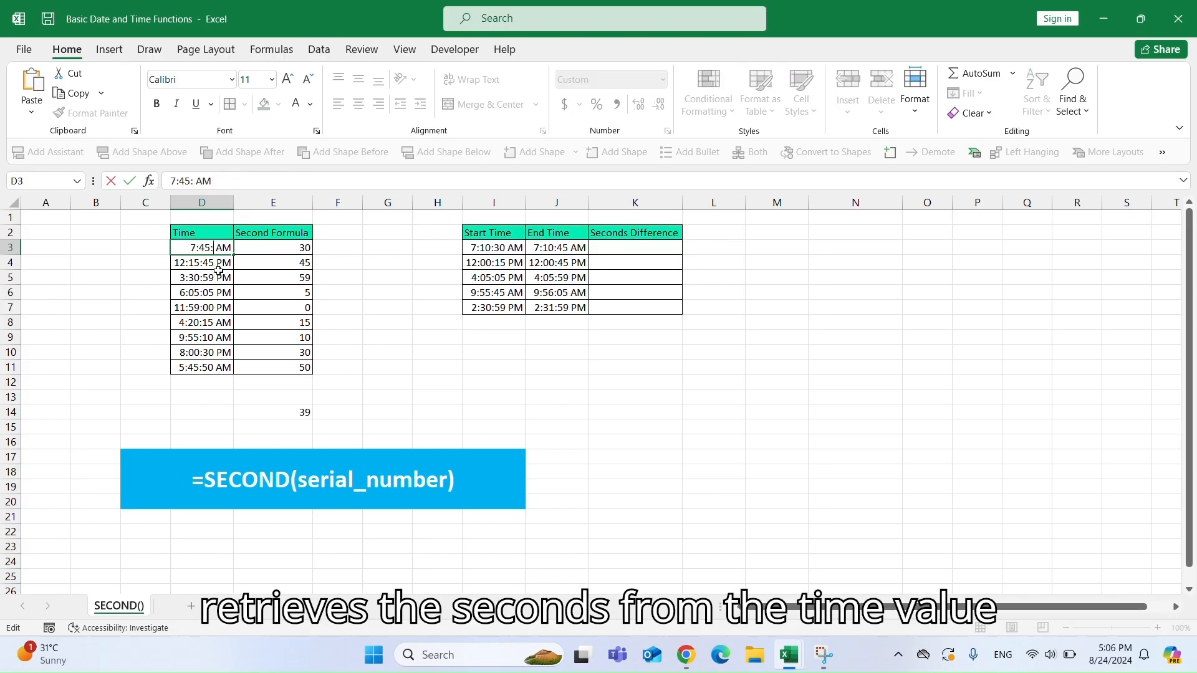
text(49)
key(Return)
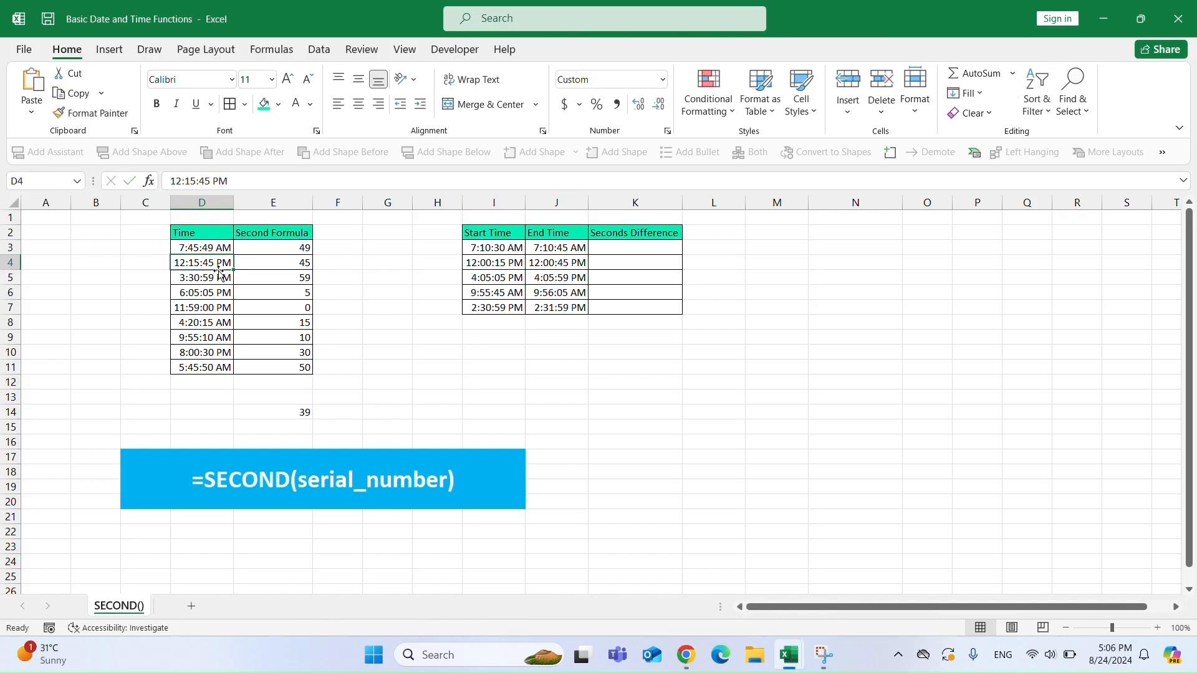
Enter =SECOND(J3)-SECOND(I3) in K3 to compute the seconds difference between end and start times.
text(=)
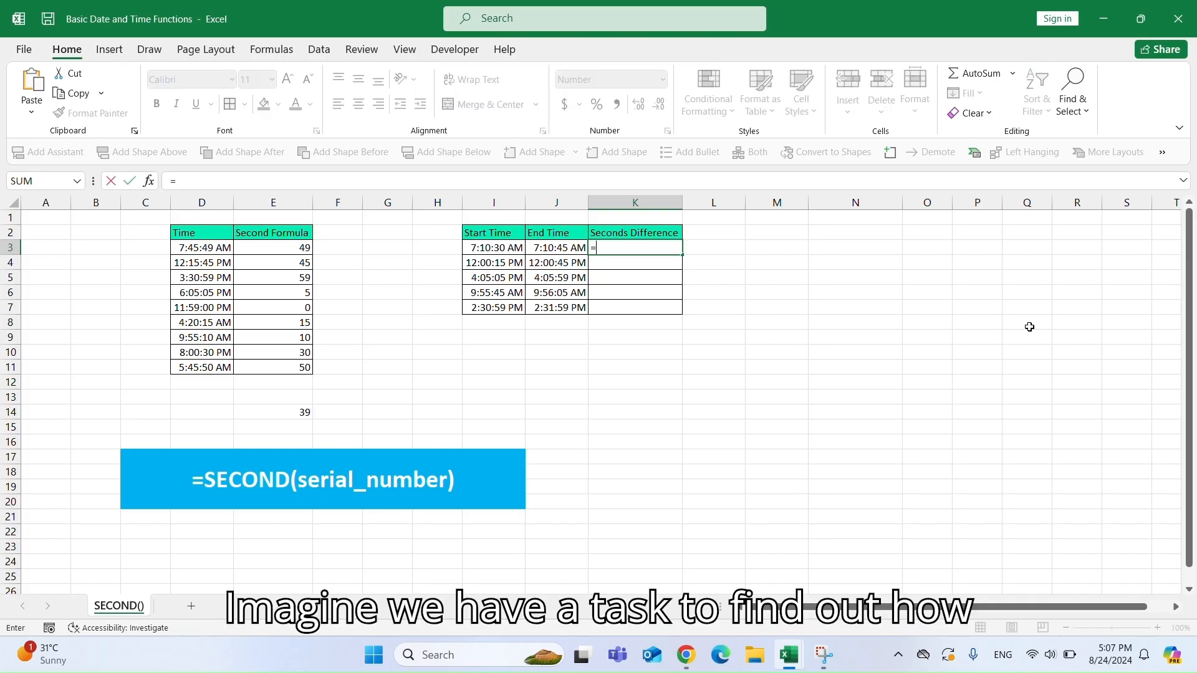
text(SECOND()
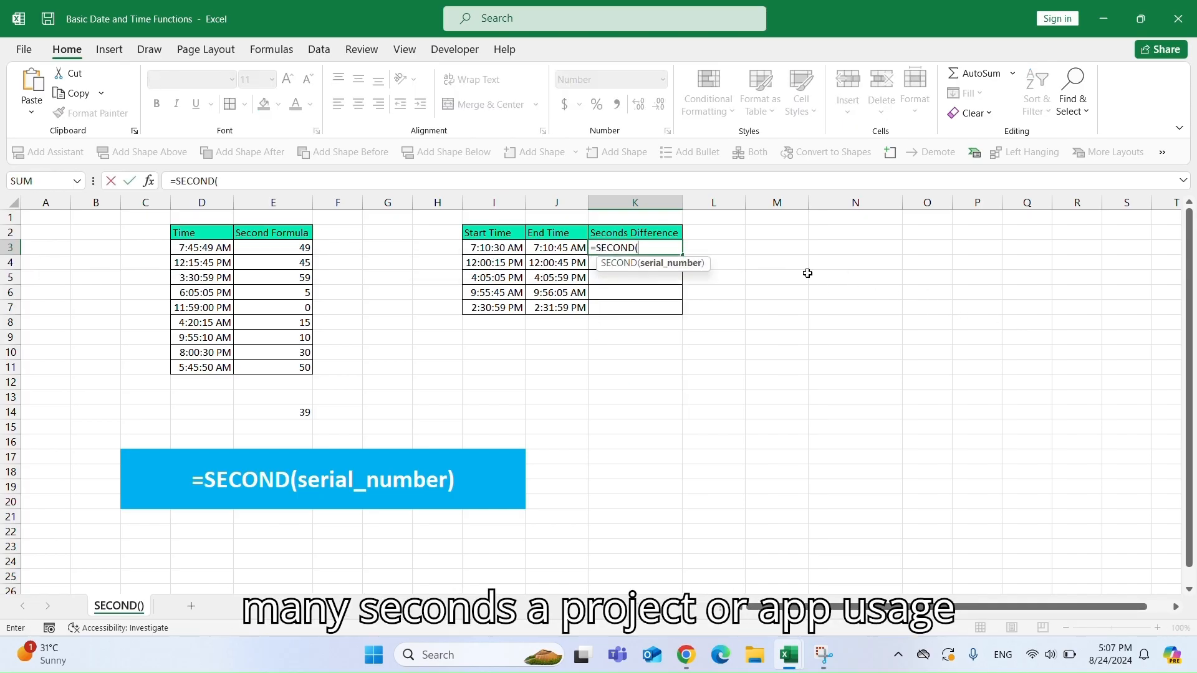
click(553, 246)
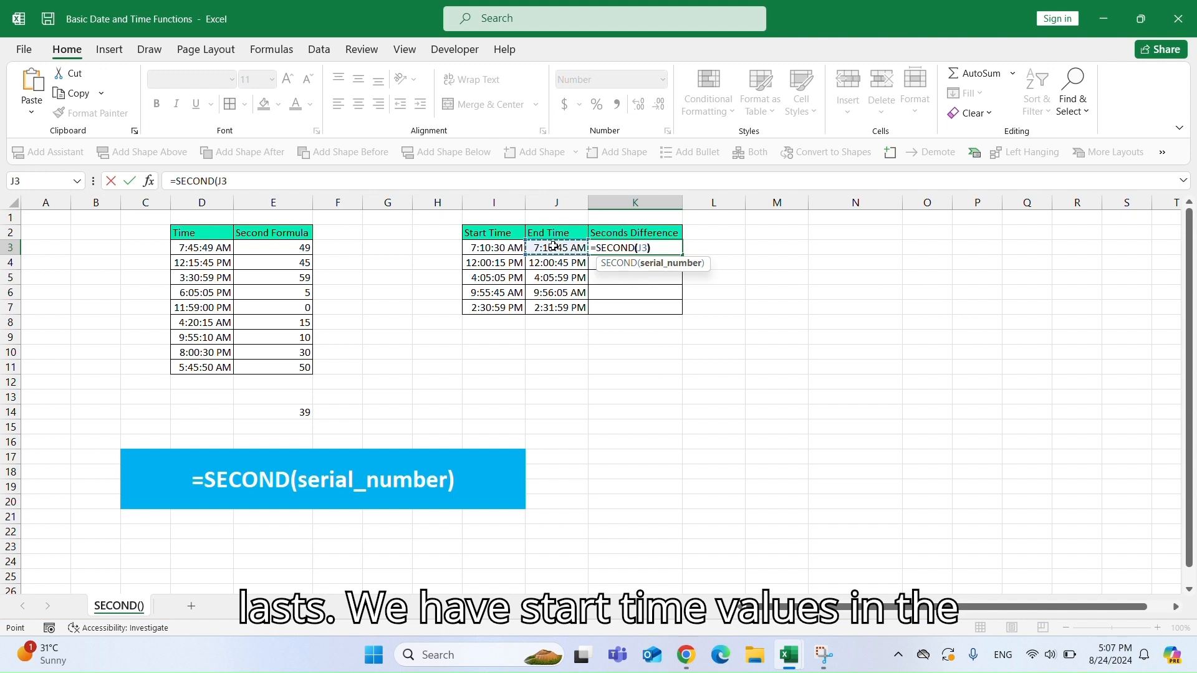
text()-SECODN)
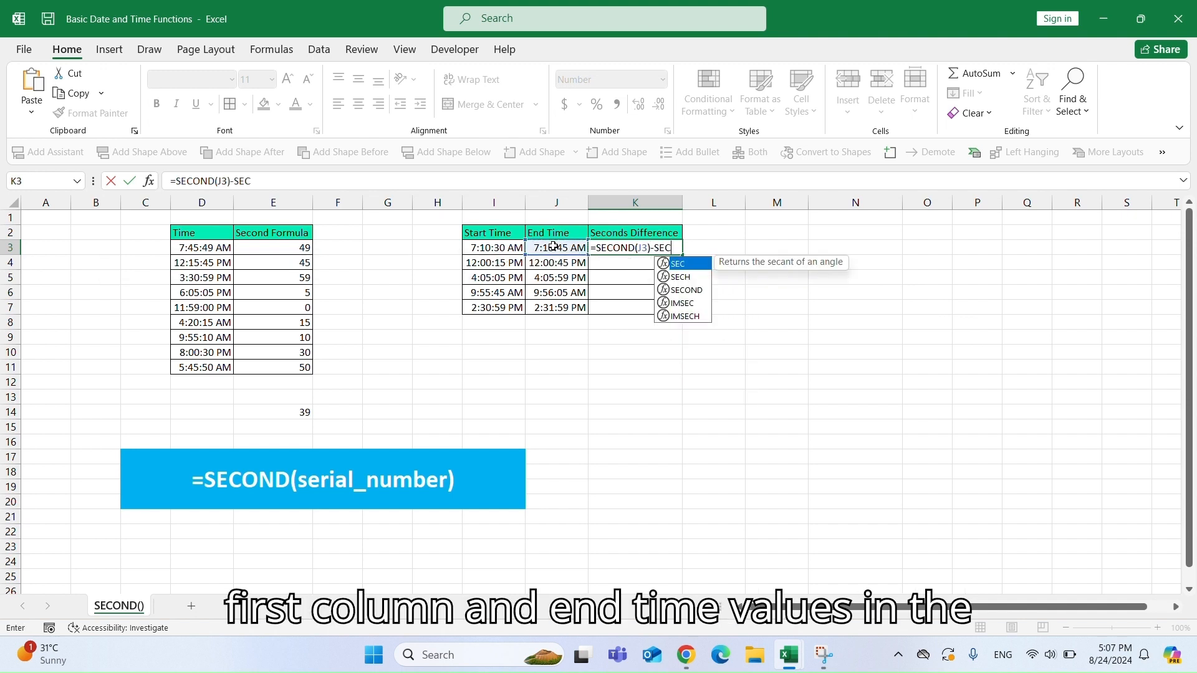
key(BackSpace)
key(BackSpace)
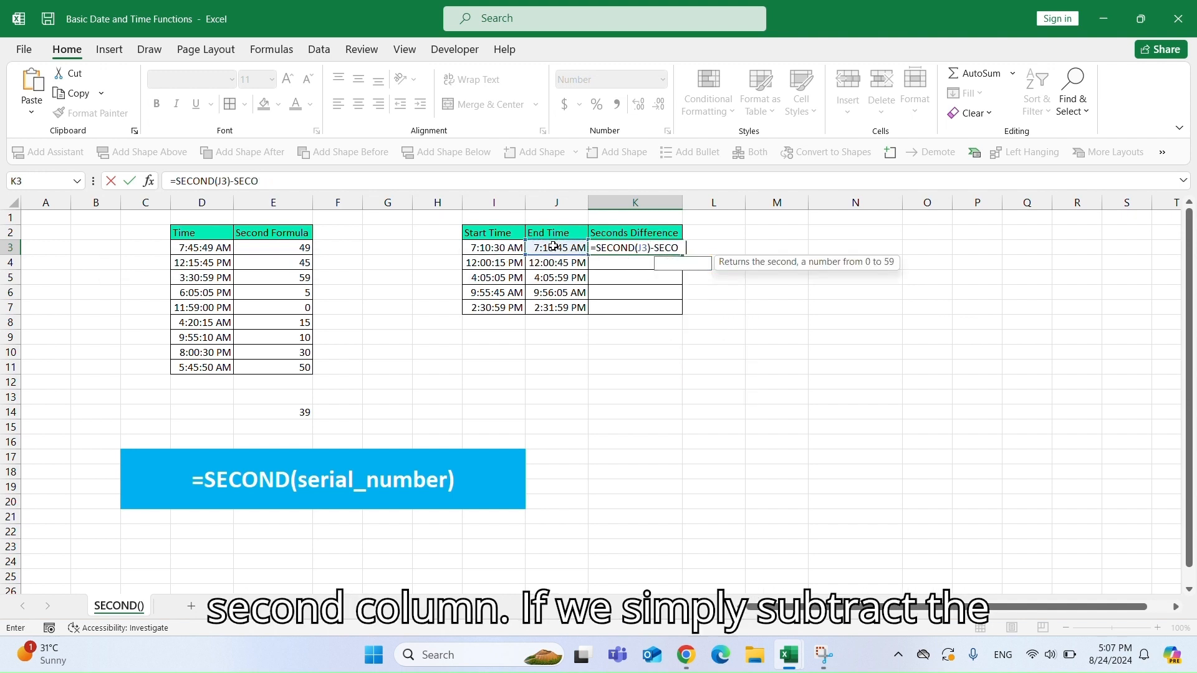
text(ND()
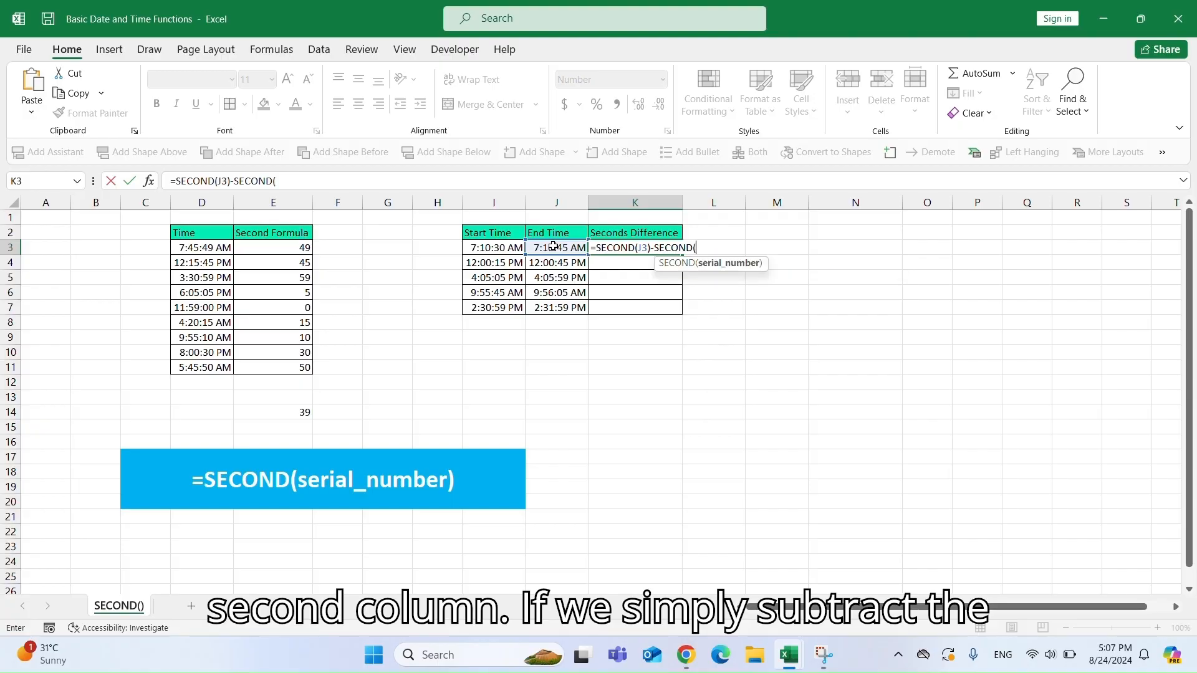
click(484, 245)
key(Return)
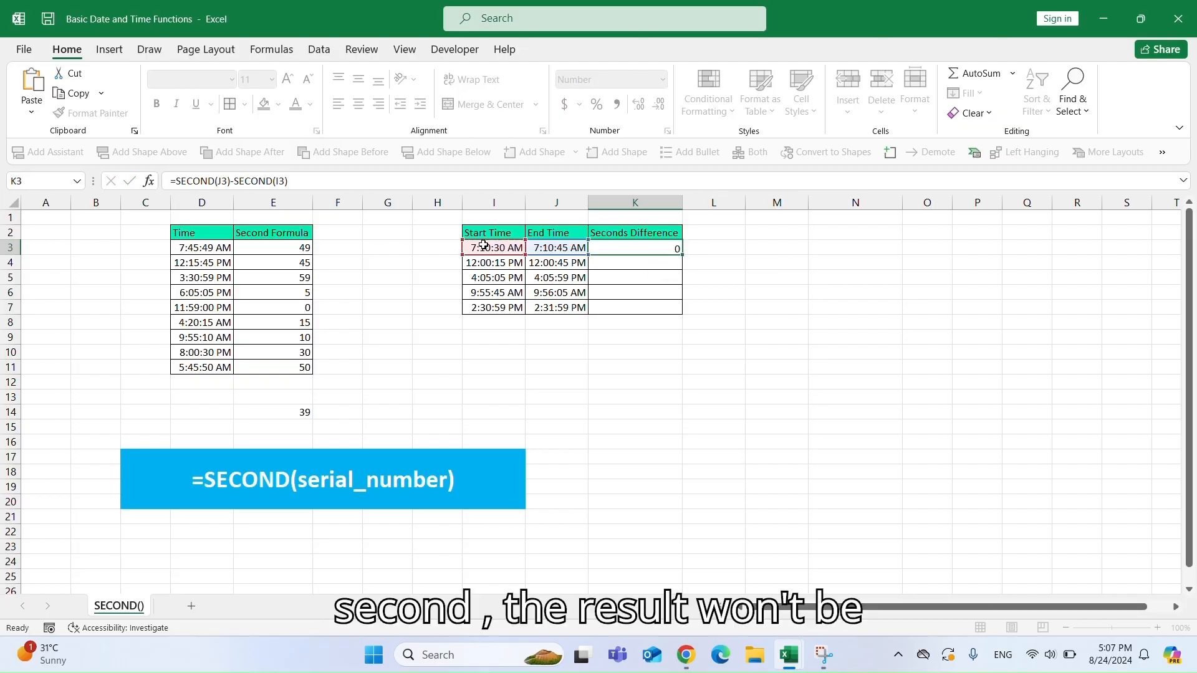
Fill the K3 formula down through K7.
click(676, 249)
drag(676, 248, 678, 308)
click(662, 293)
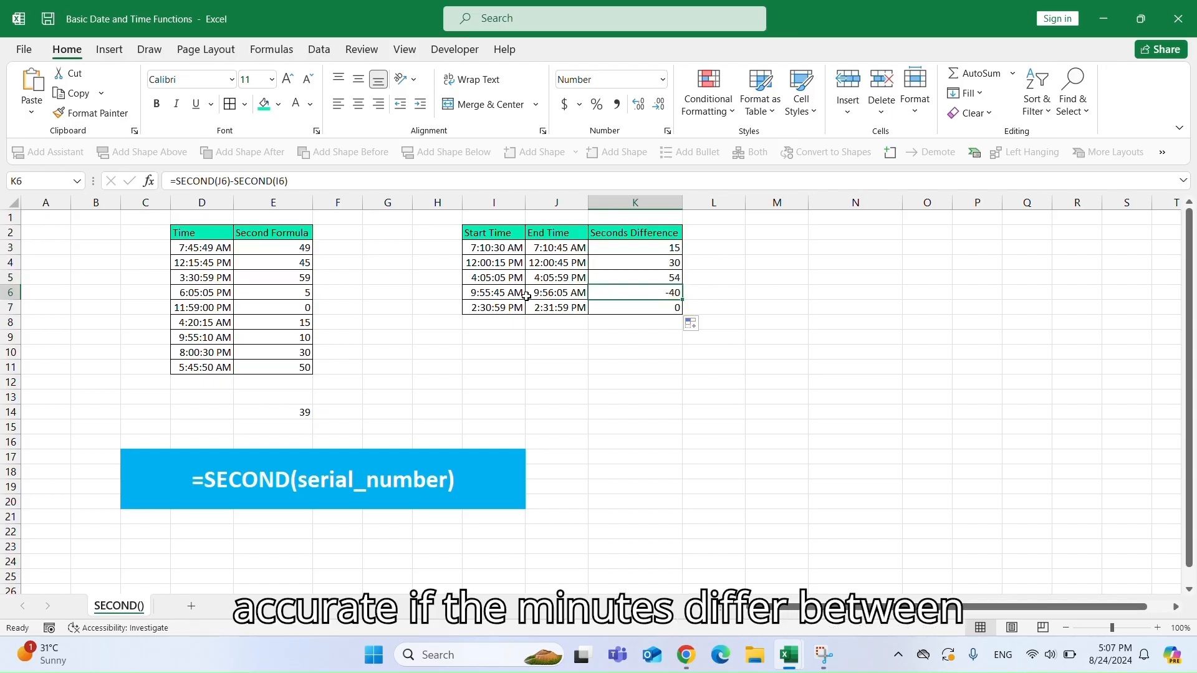
click(507, 295)
Enter =(J3-I3)*86400 in L3 to compute the true time difference in seconds.
click(714, 248)
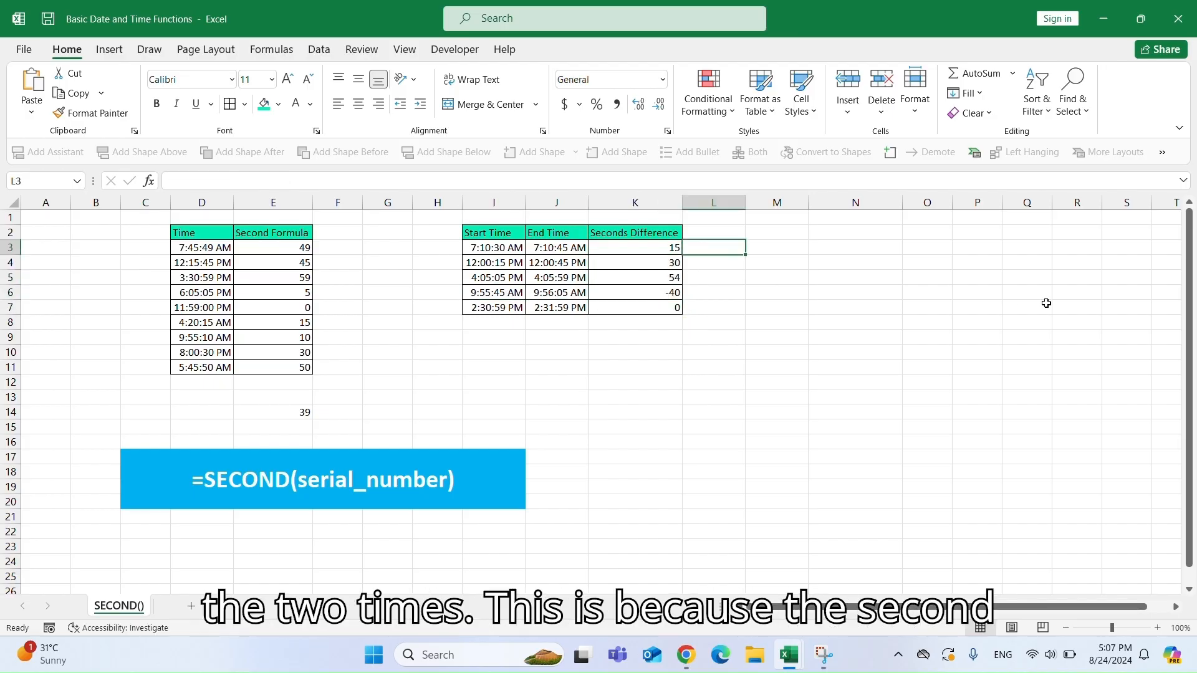
text(=)
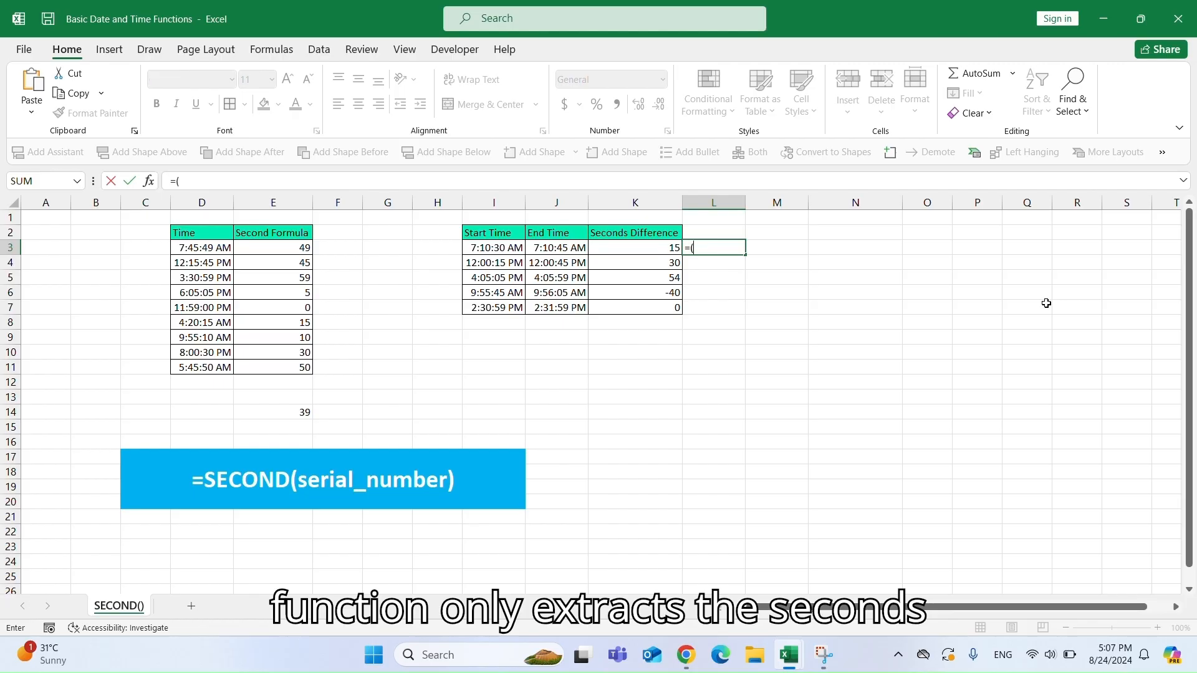
text(()
click(540, 246)
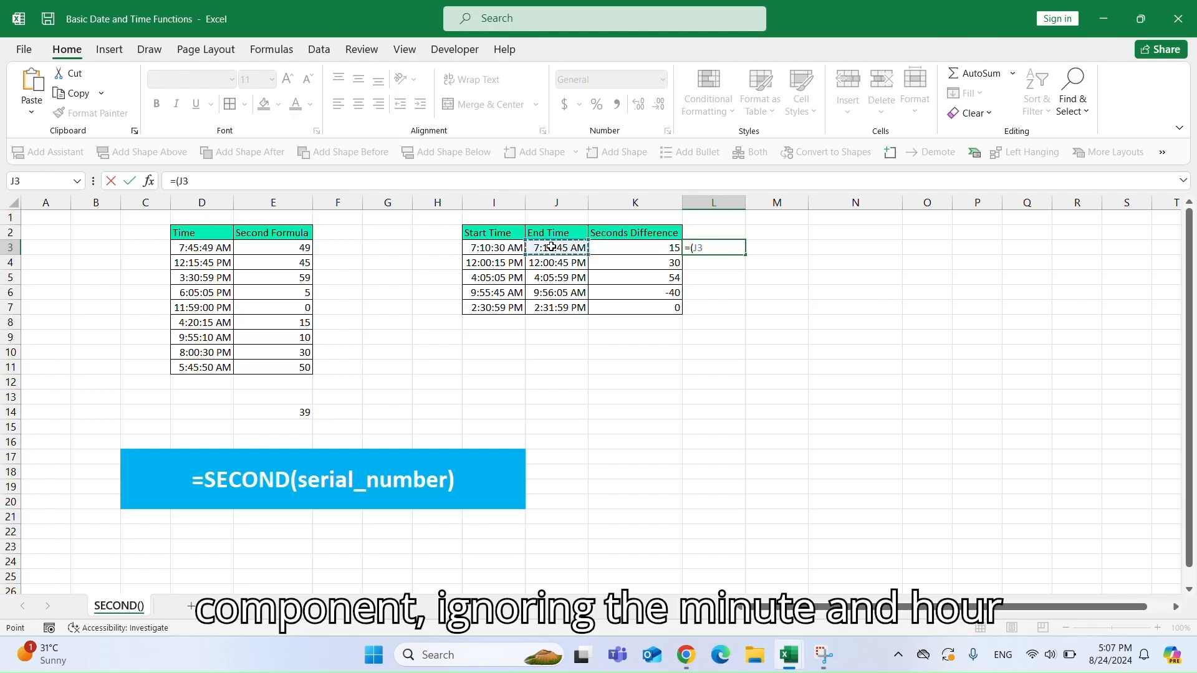
text(-)
click(492, 246)
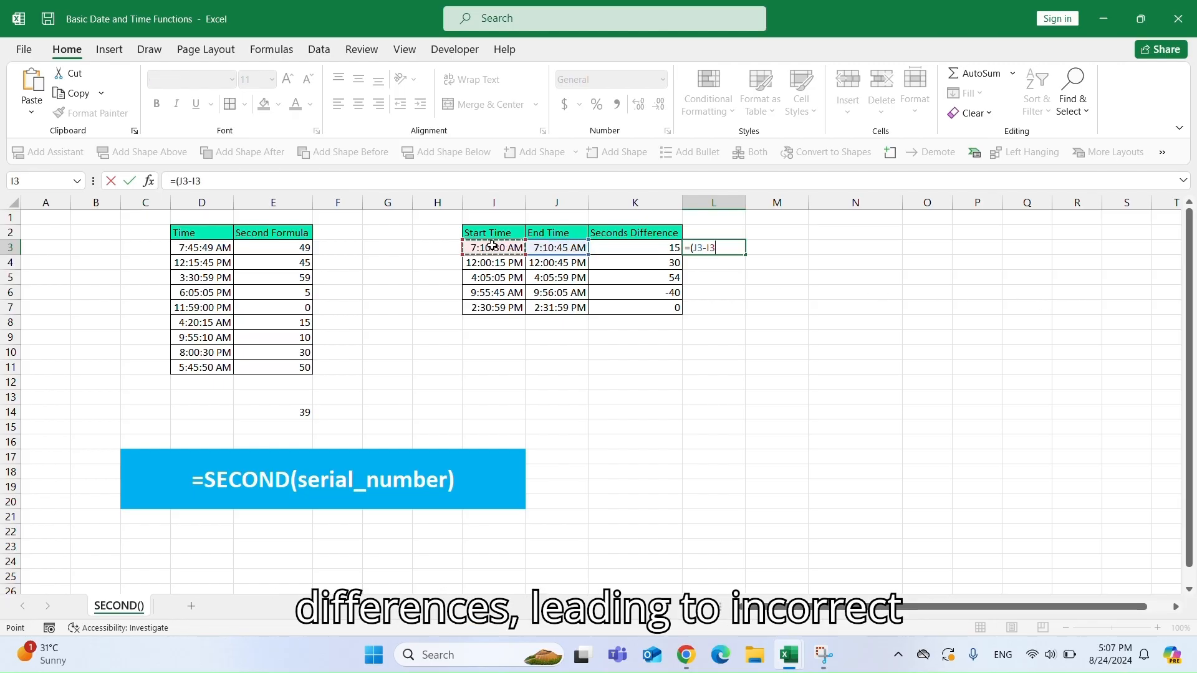
text()*)
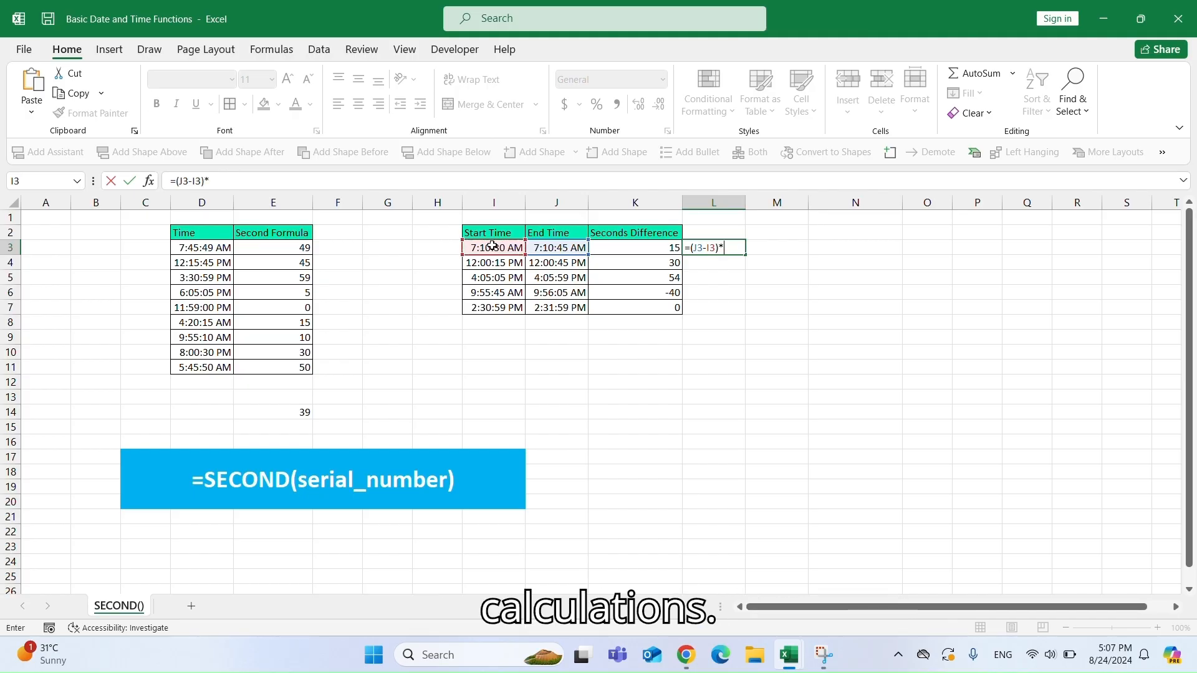
text(86400)
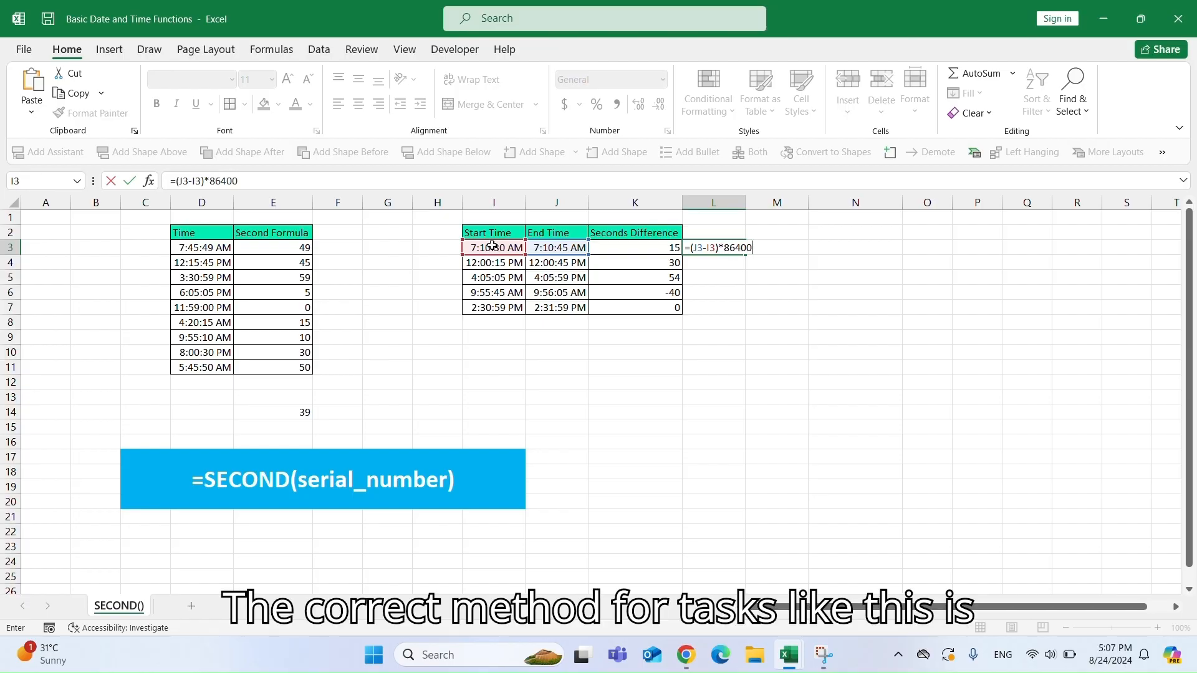
key(Return)
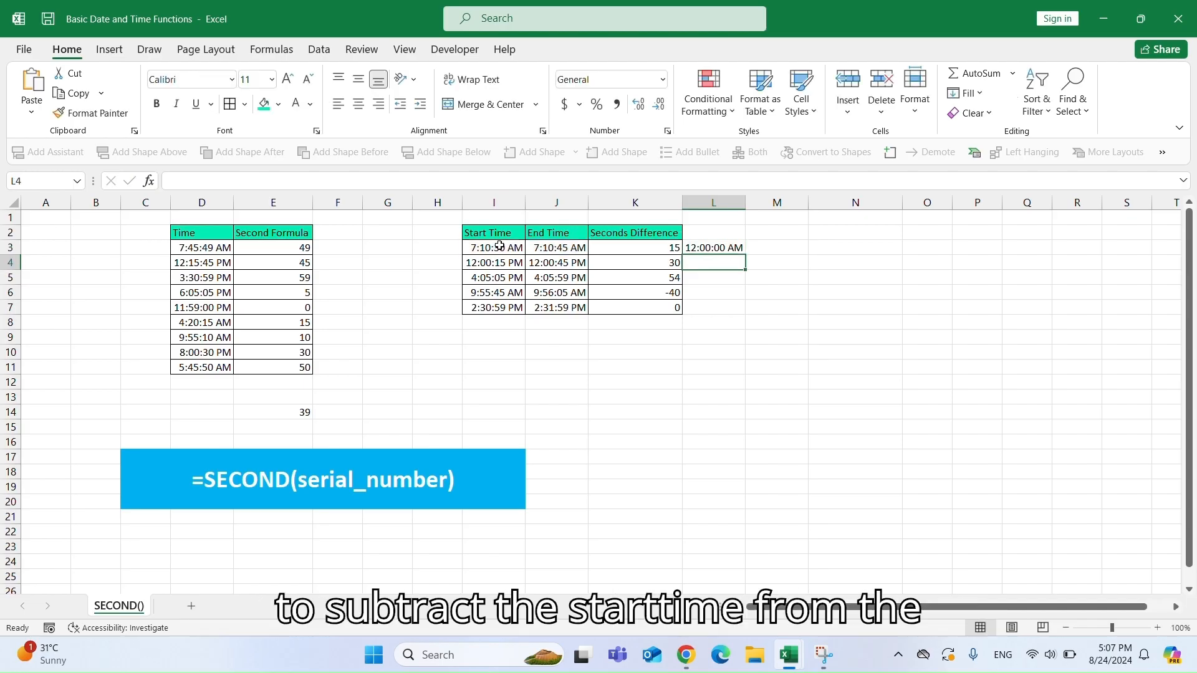
Format L3 as Number with no decimal places and fill it down through L7.
click(717, 248)
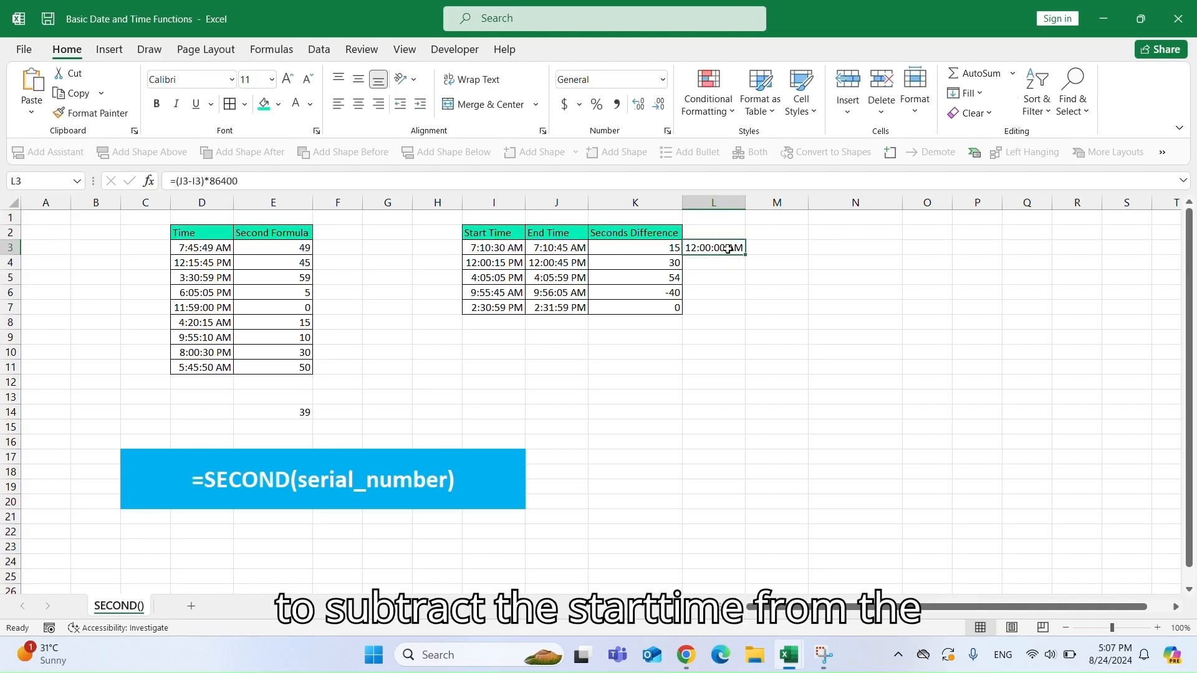
click(662, 80)
click(667, 144)
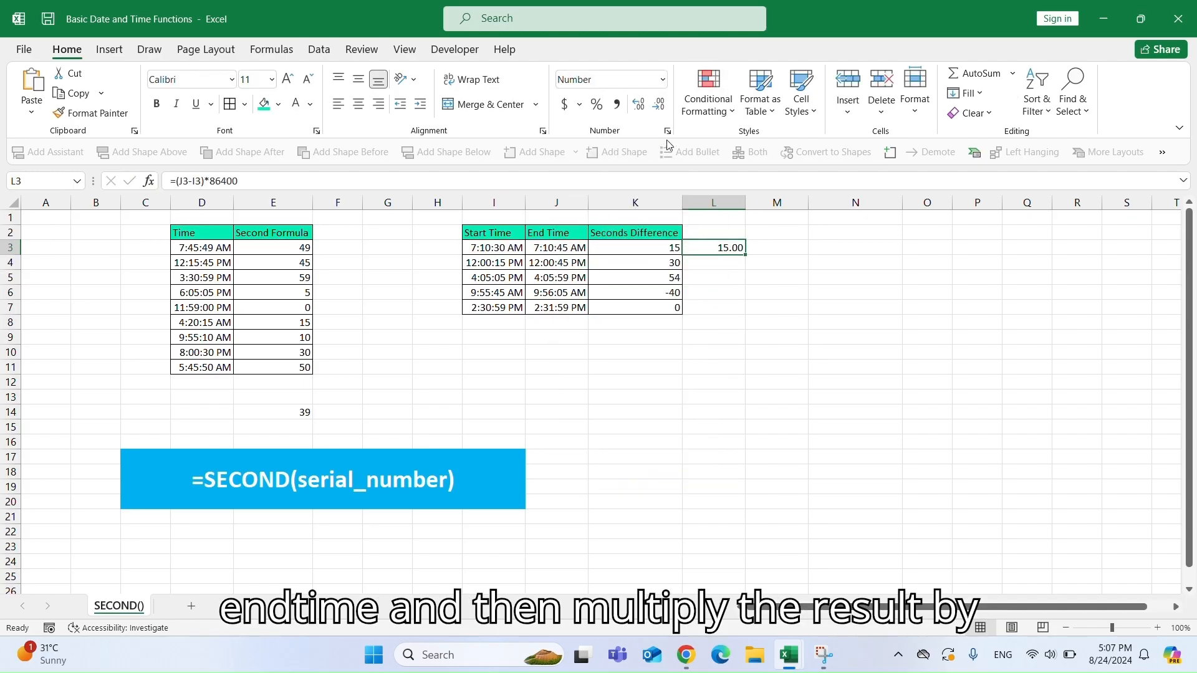
click(658, 104)
click(659, 104)
drag(748, 254, 737, 320)
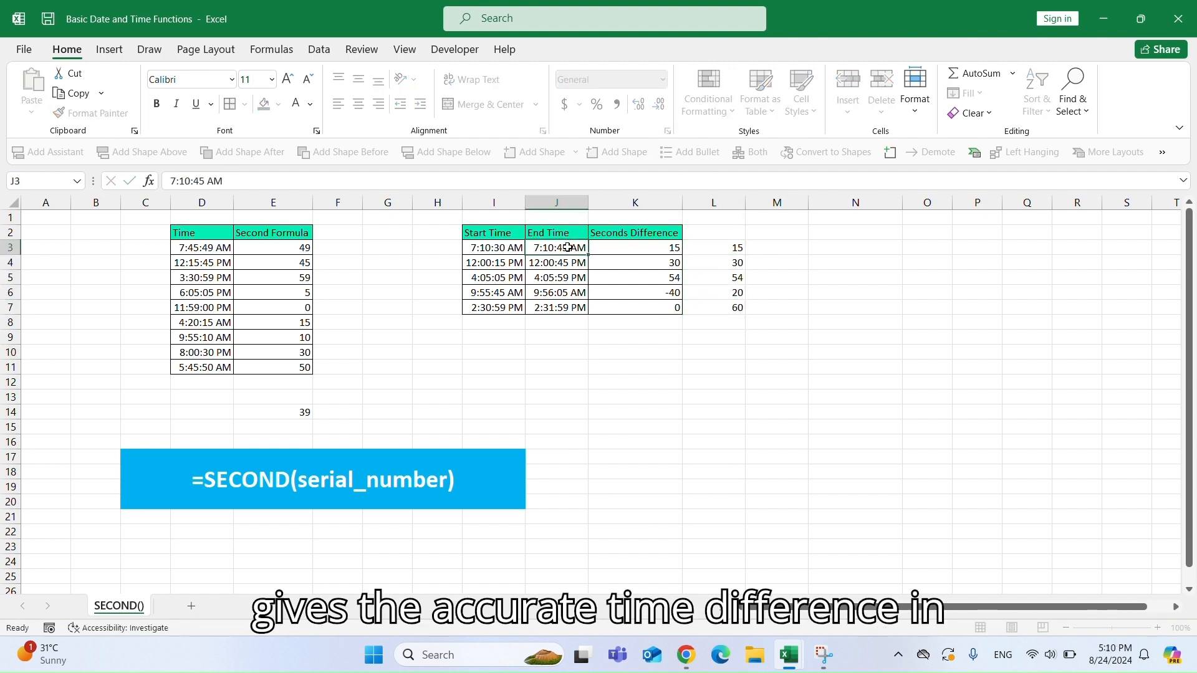
Change the end time in J3 to 7:10:45 PM.
double_click(572, 247)
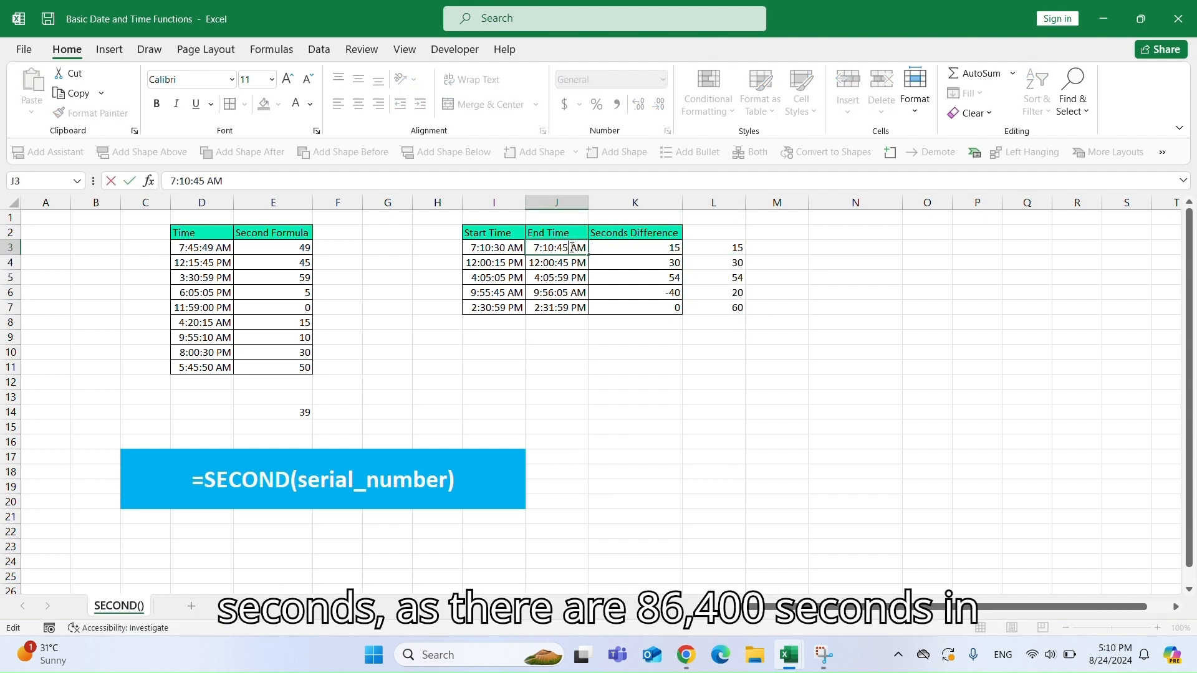
text(P)
key(Return)
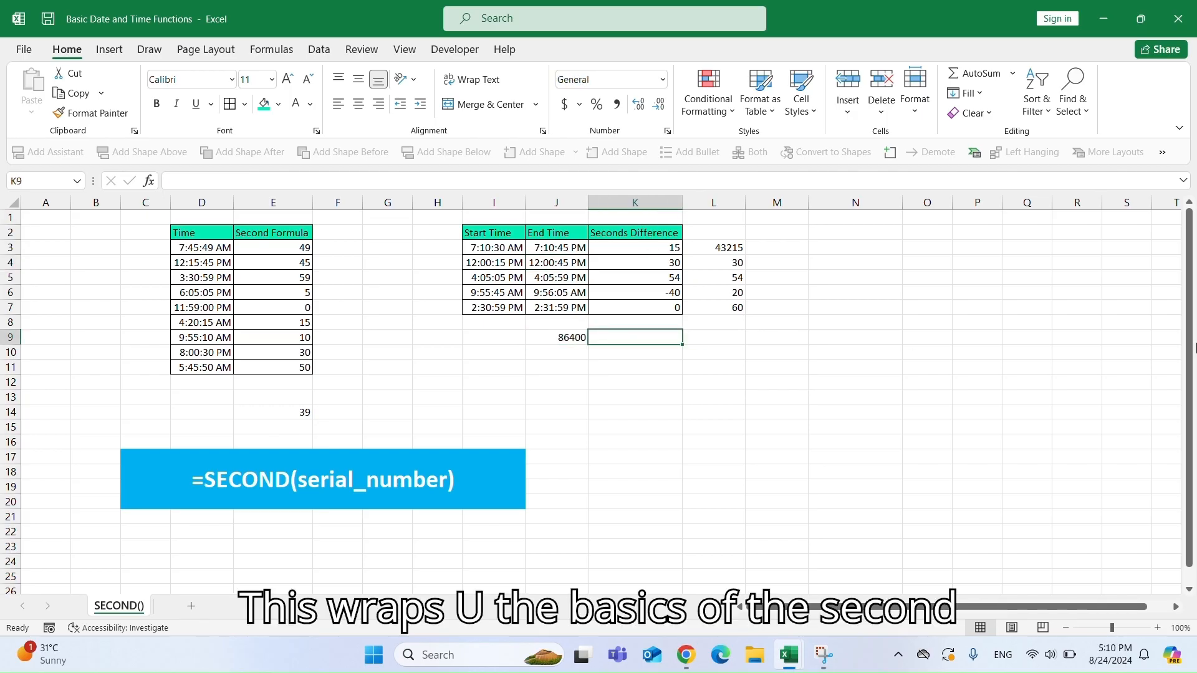
Enter =24*60*60 in K9 to show the number of seconds in a day.
text(=)
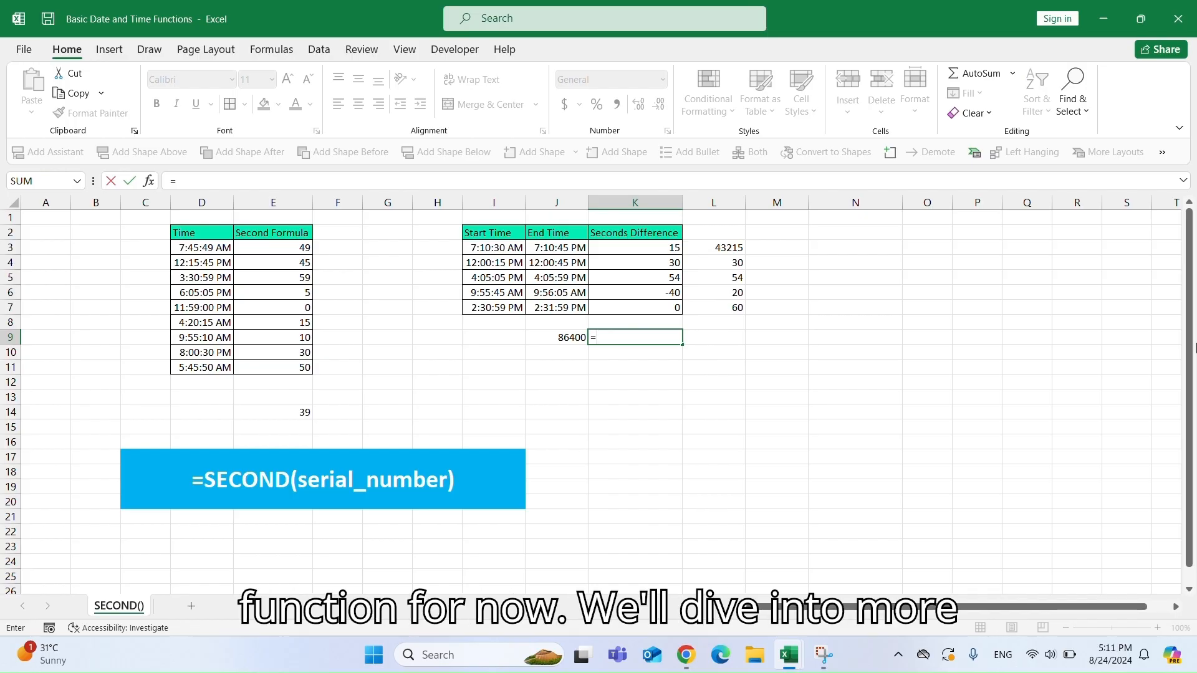
text(24*6)
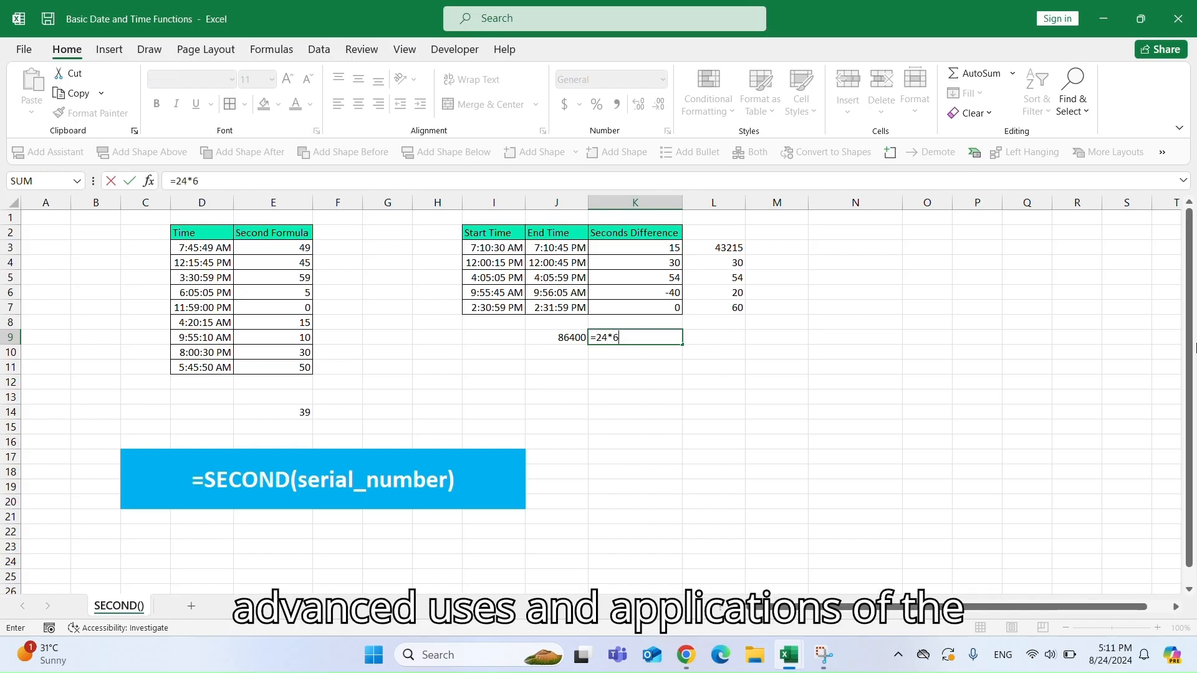
text(0*60)
key(Return)
click(619, 340)
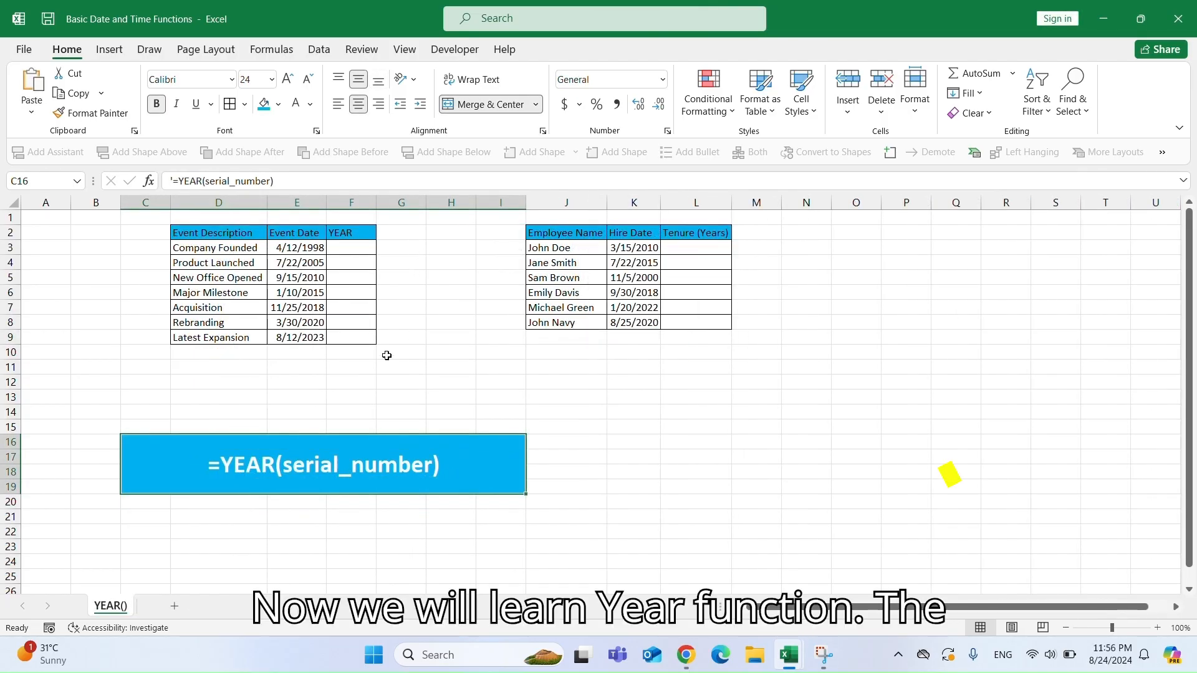
On the YEAR() sheet, start entering a YEAR formula in D12.
click(254, 385)
text(=)
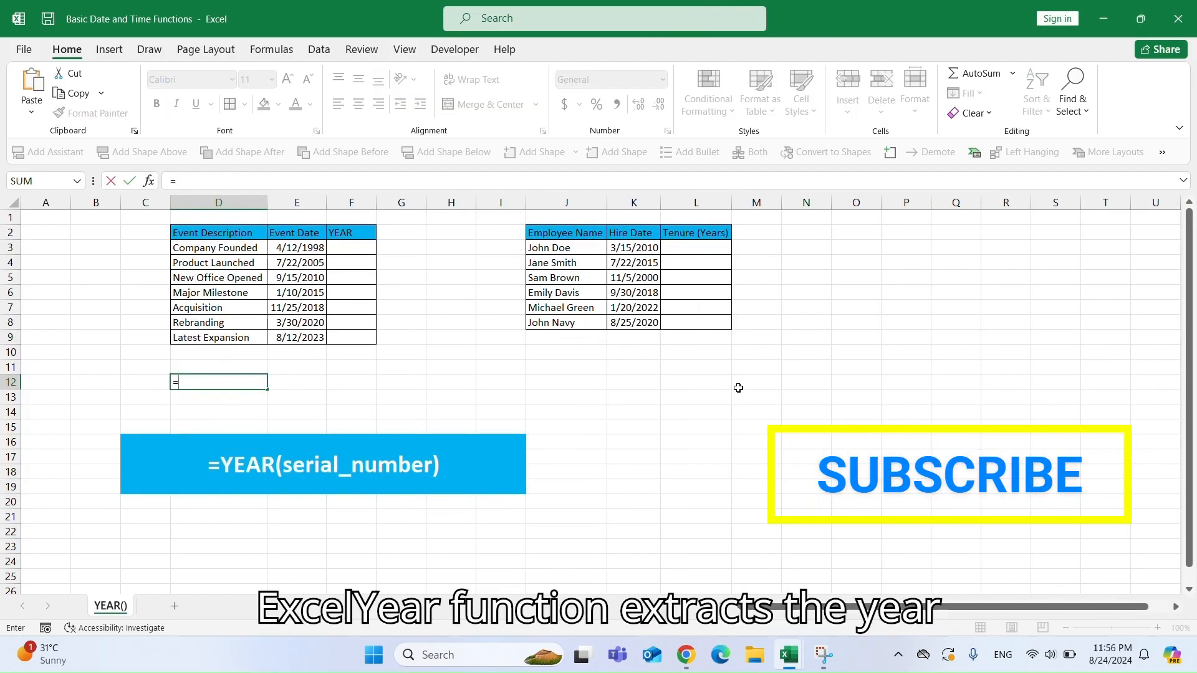
text(YEAR("18-Aug-1998)
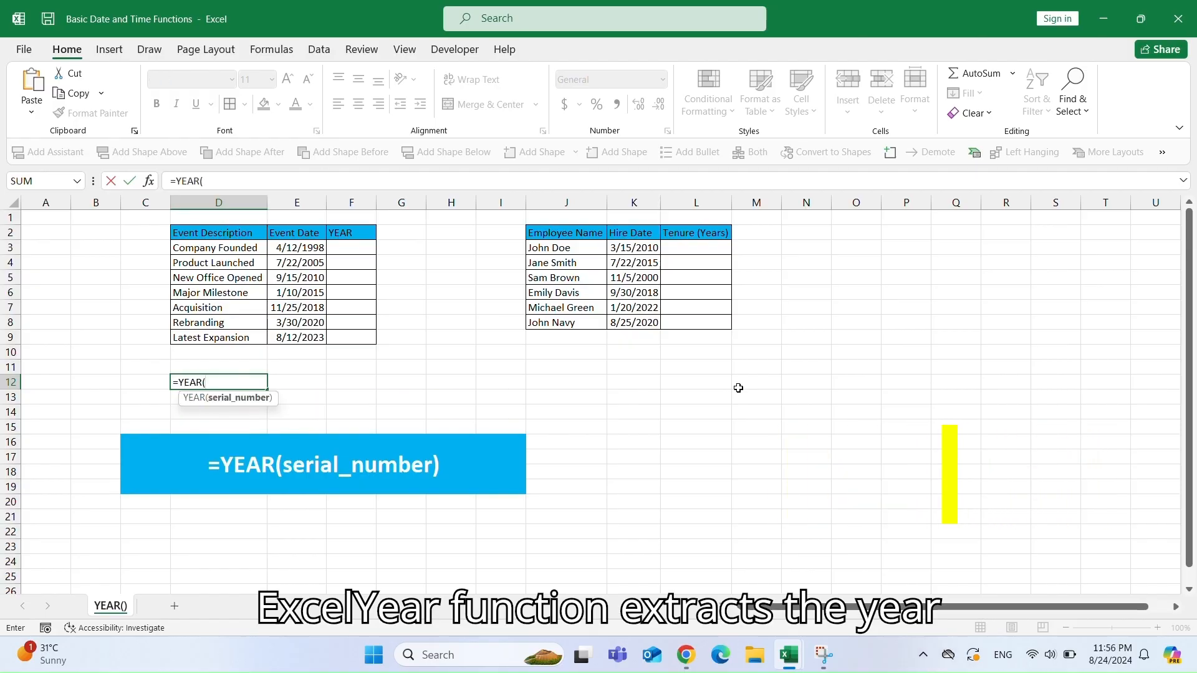
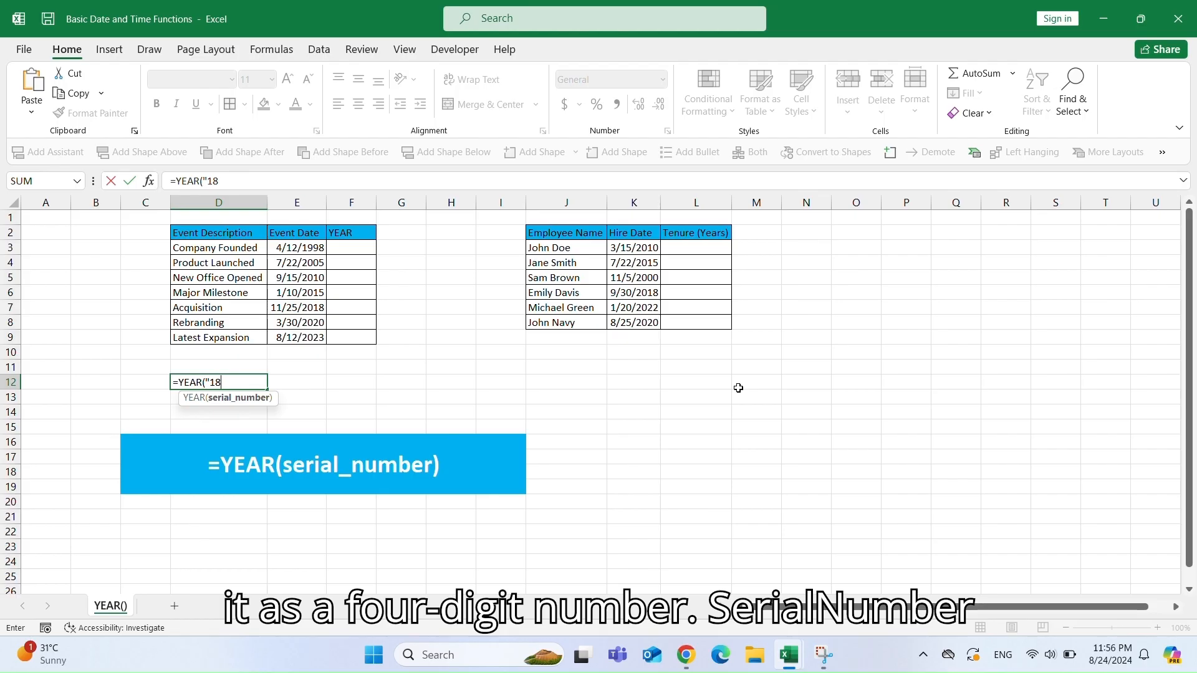
Complete the formula in D12 as =YEAR("18-Aug-1998") to extract the year from a typed date.
text(-)
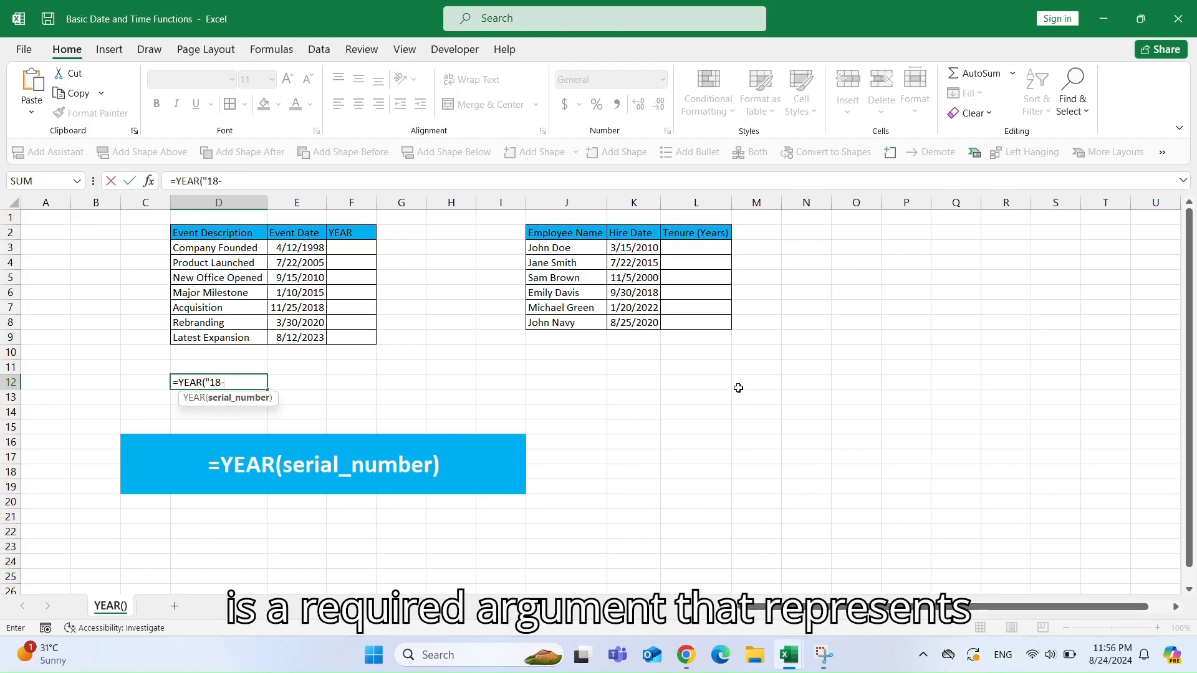
text(Aug)
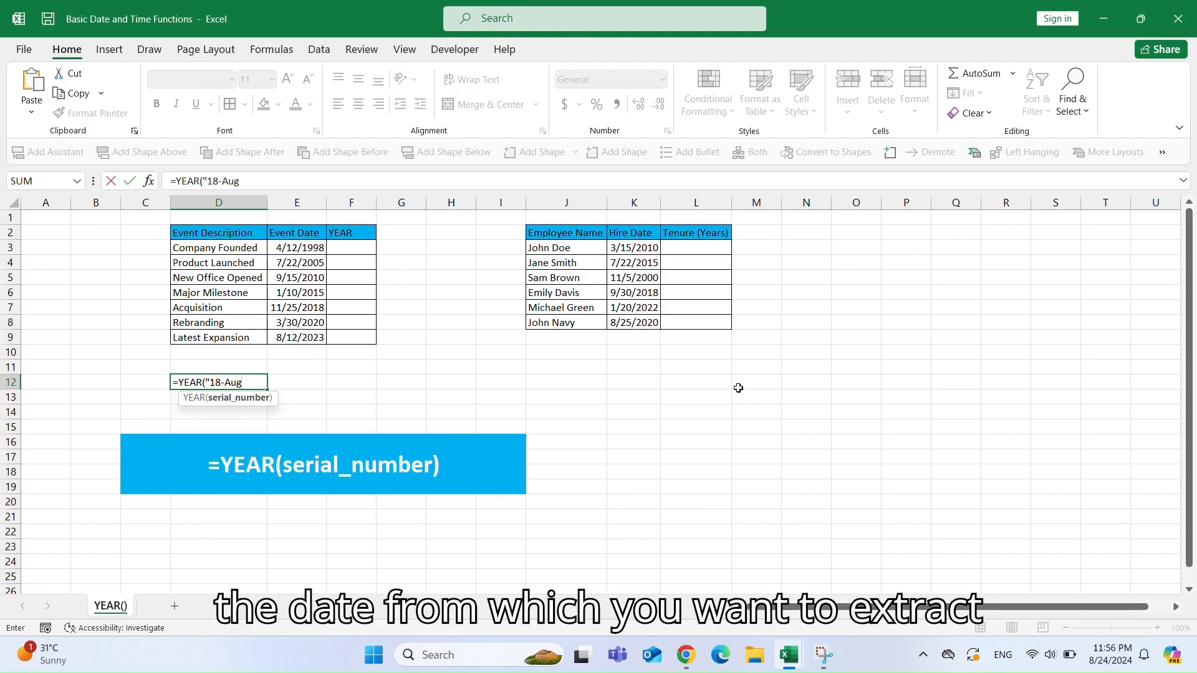
text(-1998)
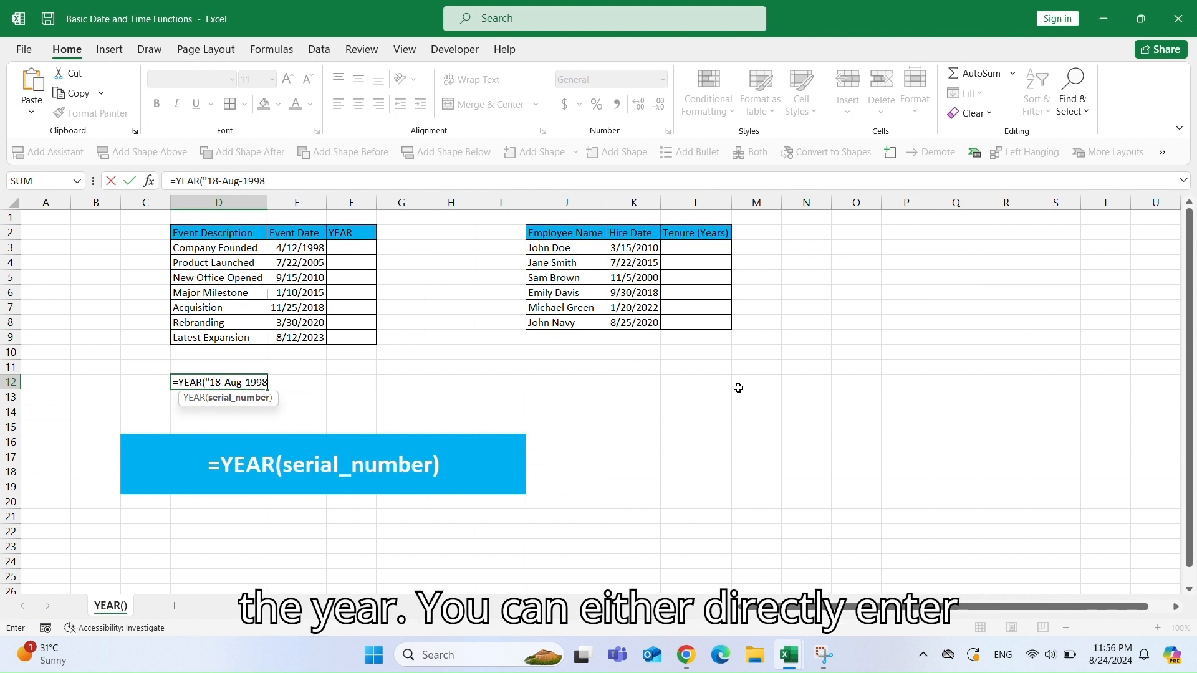
text("))
key(Return)
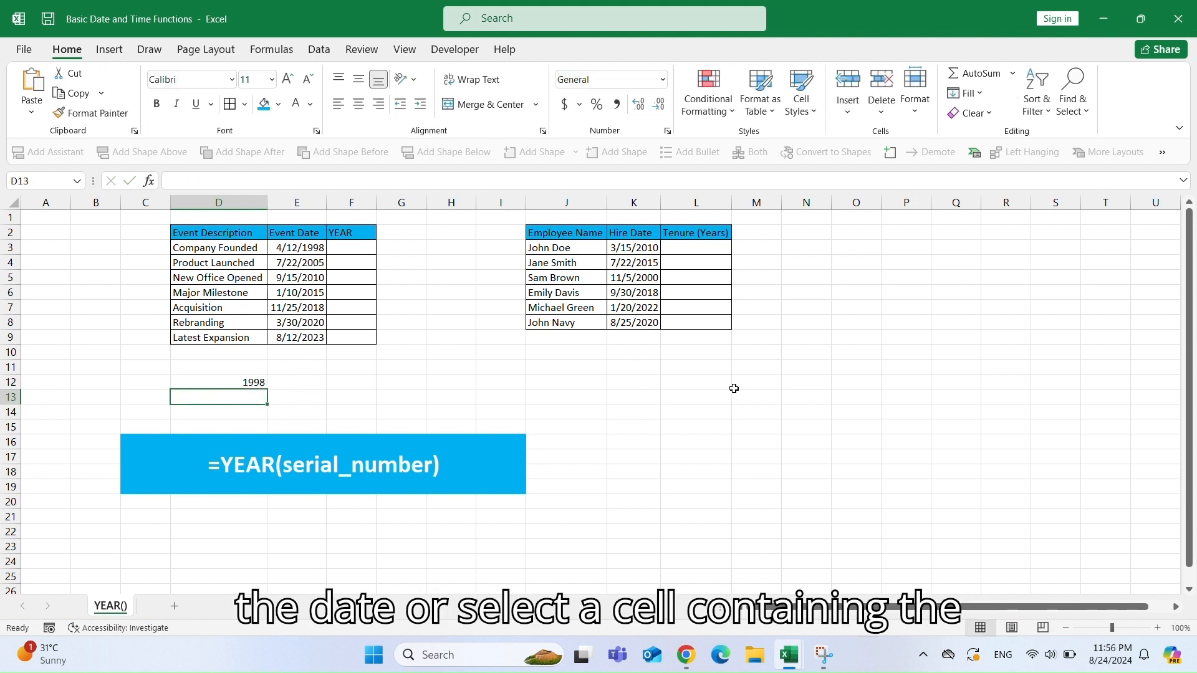
Enter =YEAR(E3) in F3 and fill it down the YEAR column through F9.
key(Up)
click(346, 250)
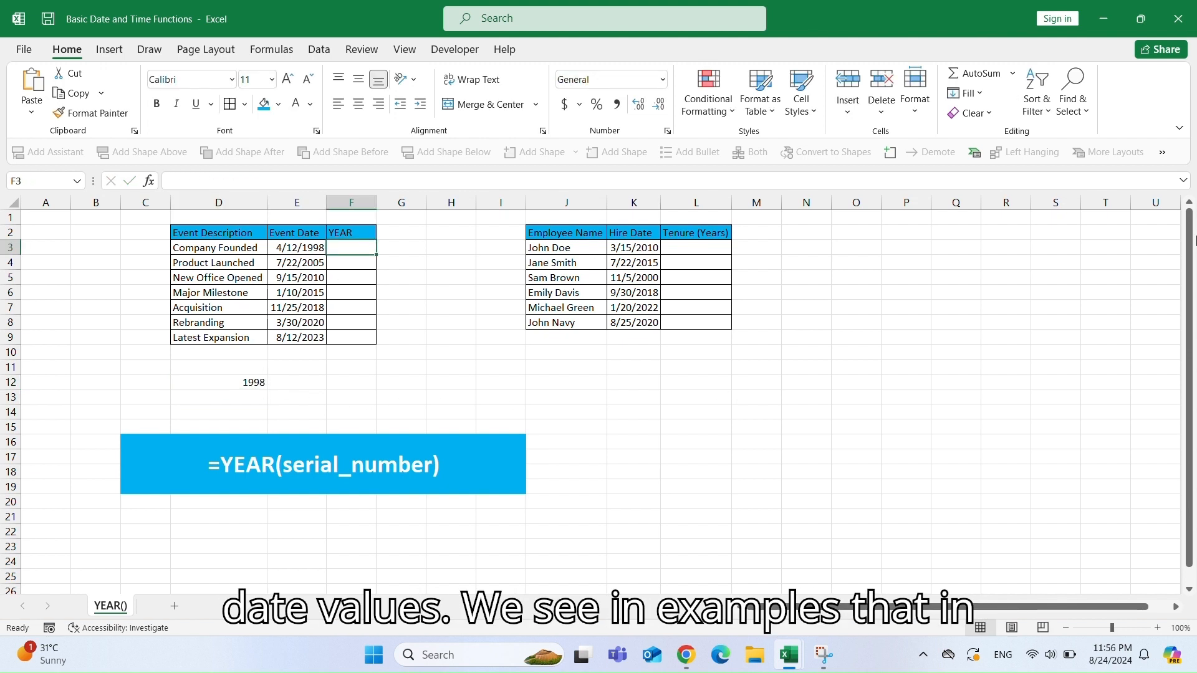
text(=YEAR)
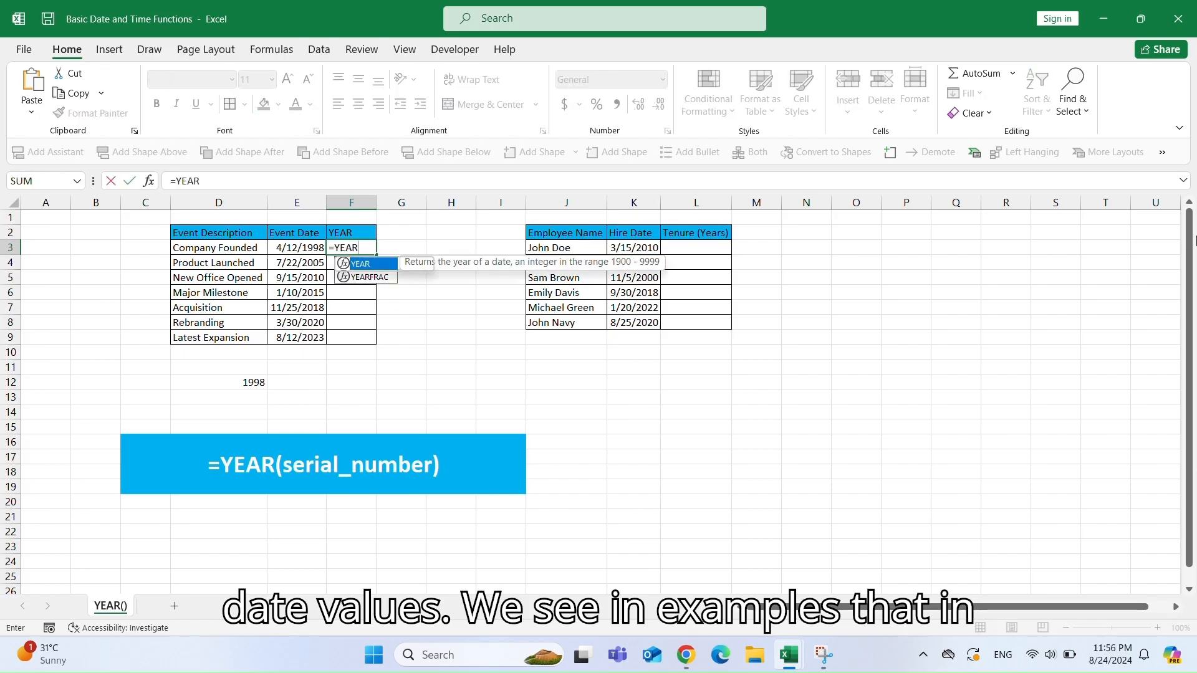
text((E3)
key(Return)
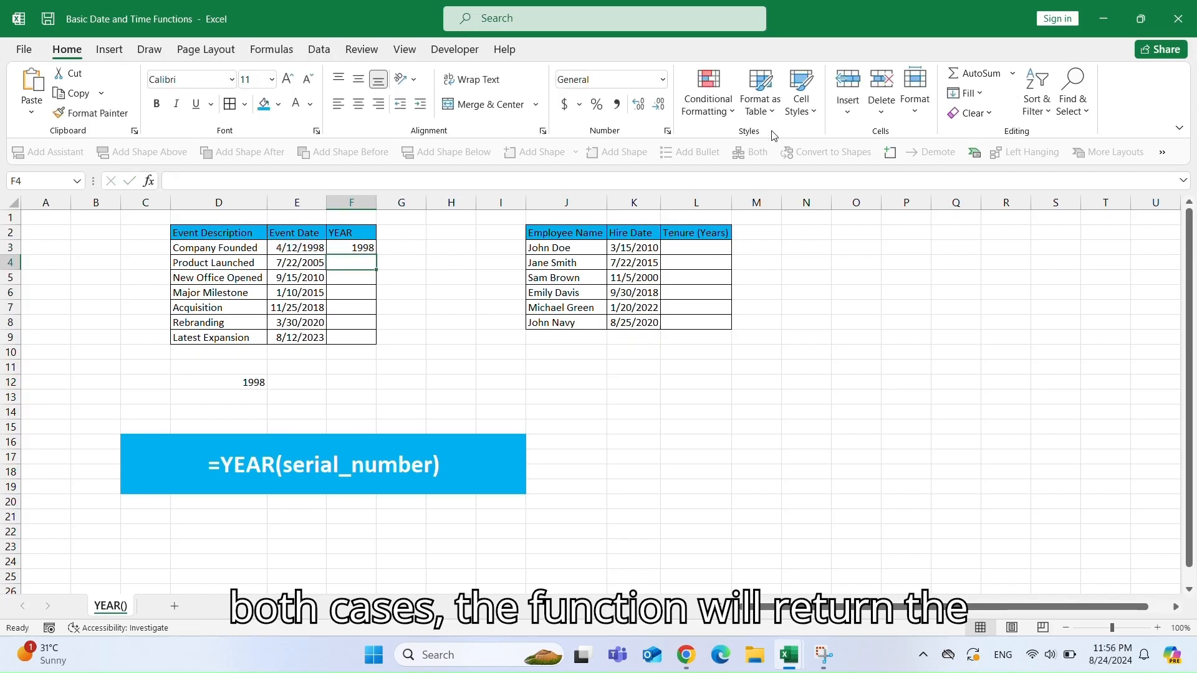
key(Up)
double_click(377, 255)
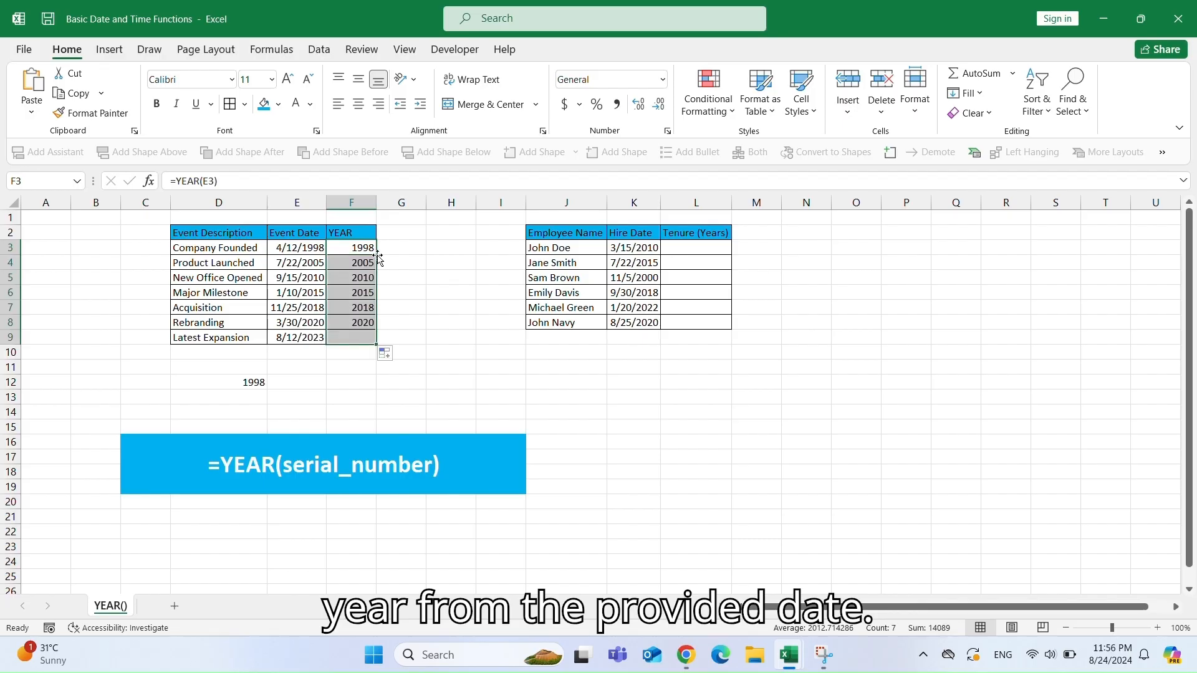
click(359, 324)
click(321, 324)
Enter =YEAR(TODAY())-YEAR(K3) in L3 and fill it down the Tenure column through L8.
click(686, 247)
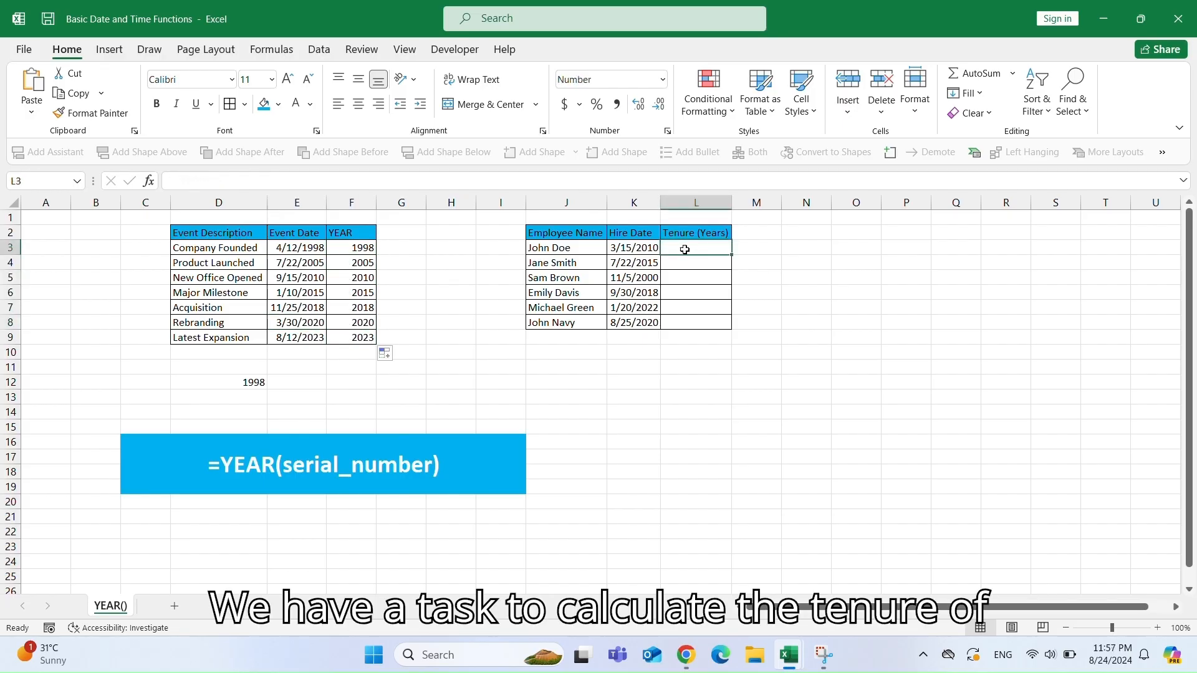
text(=Y)
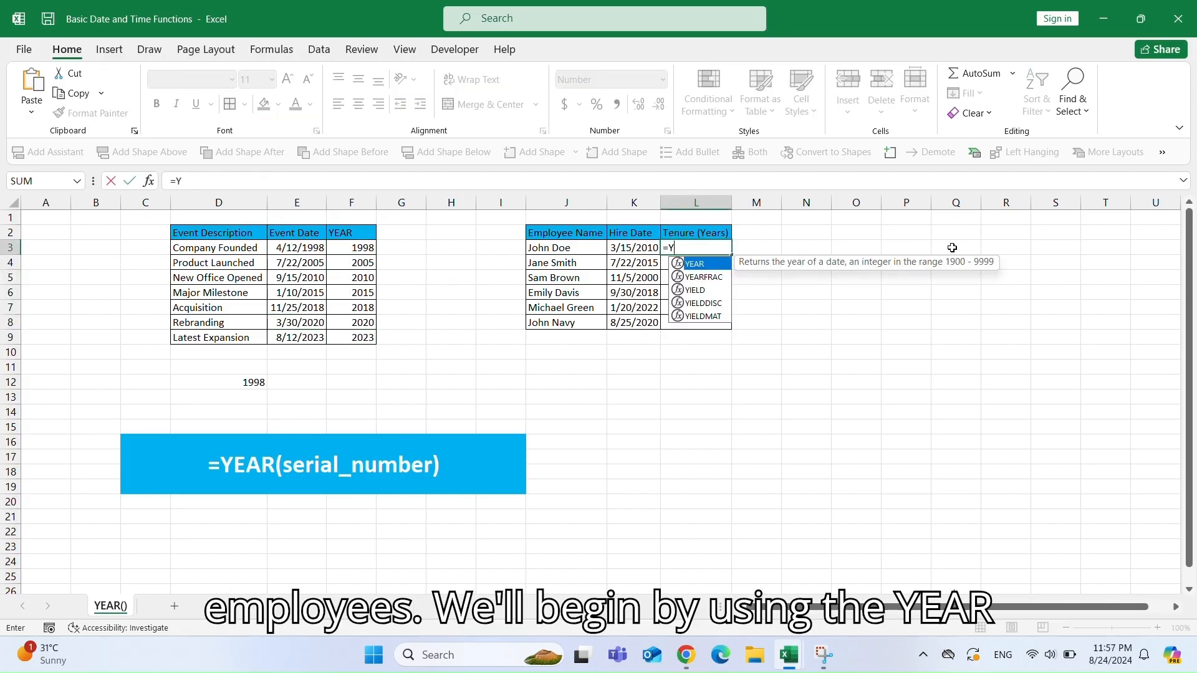
text(EAR(TO)
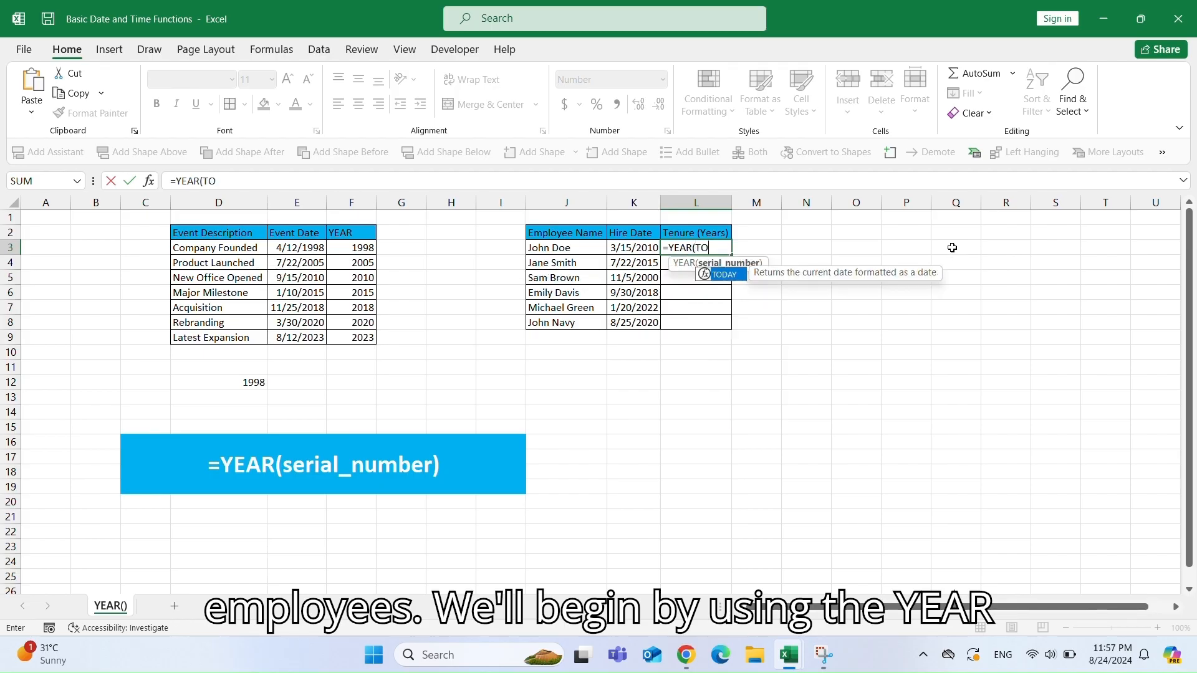
text(DAY())
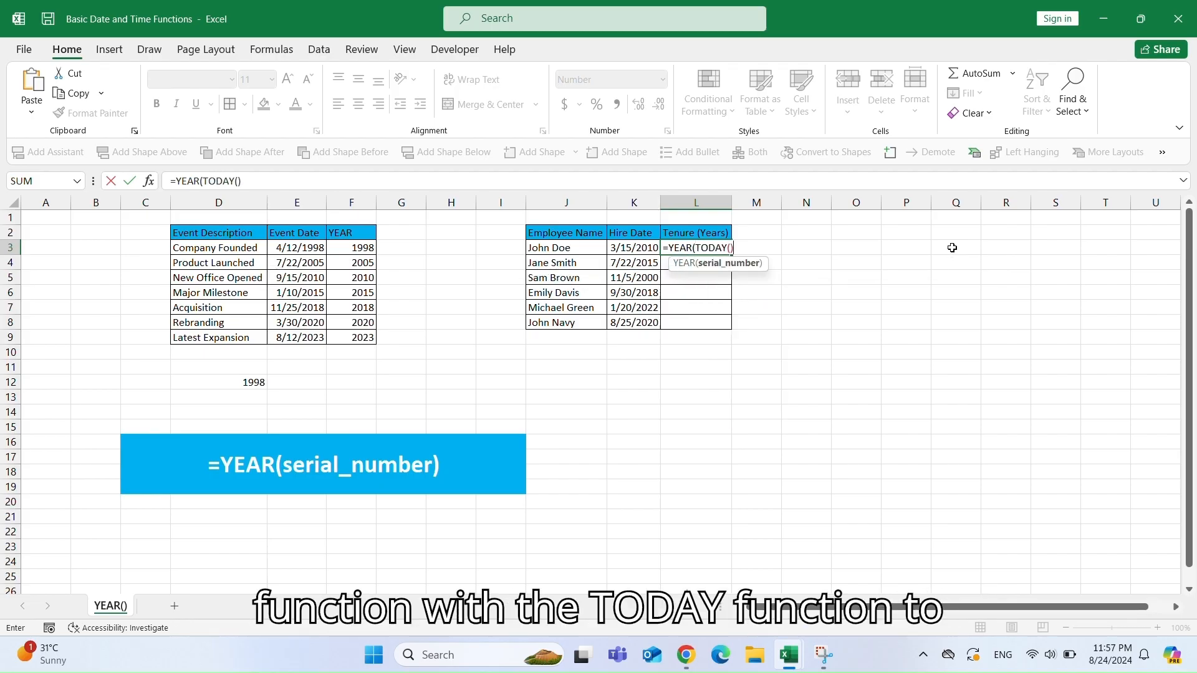
text()-YEAR()
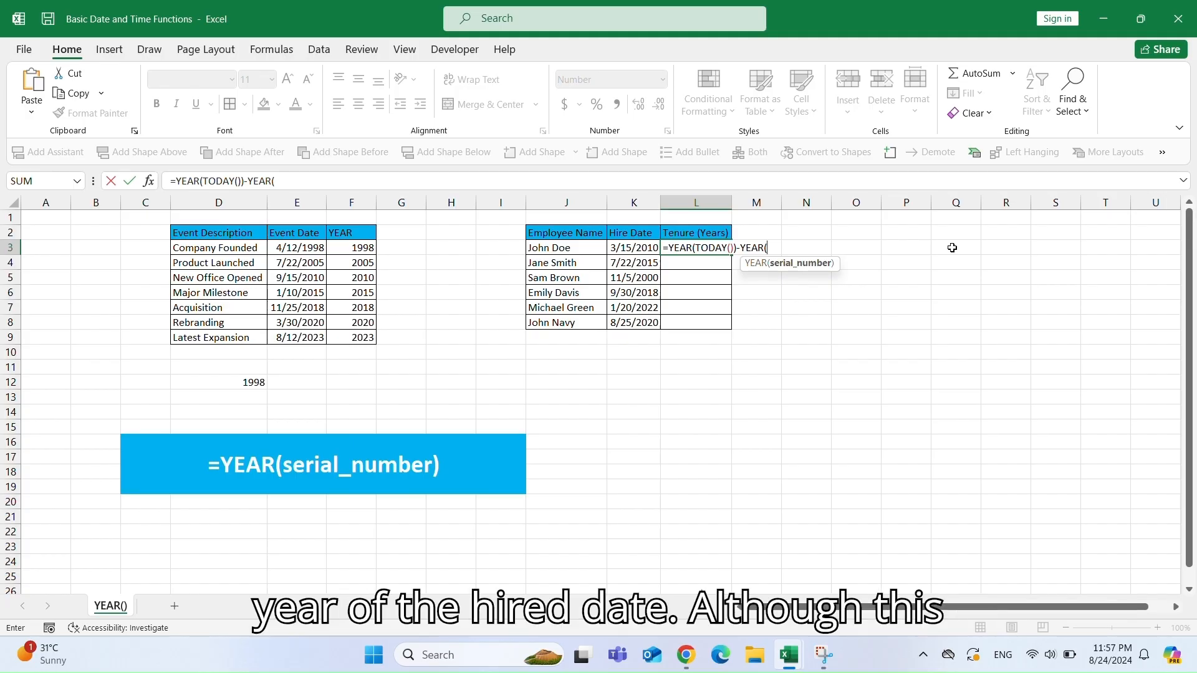
key(Left)
text())
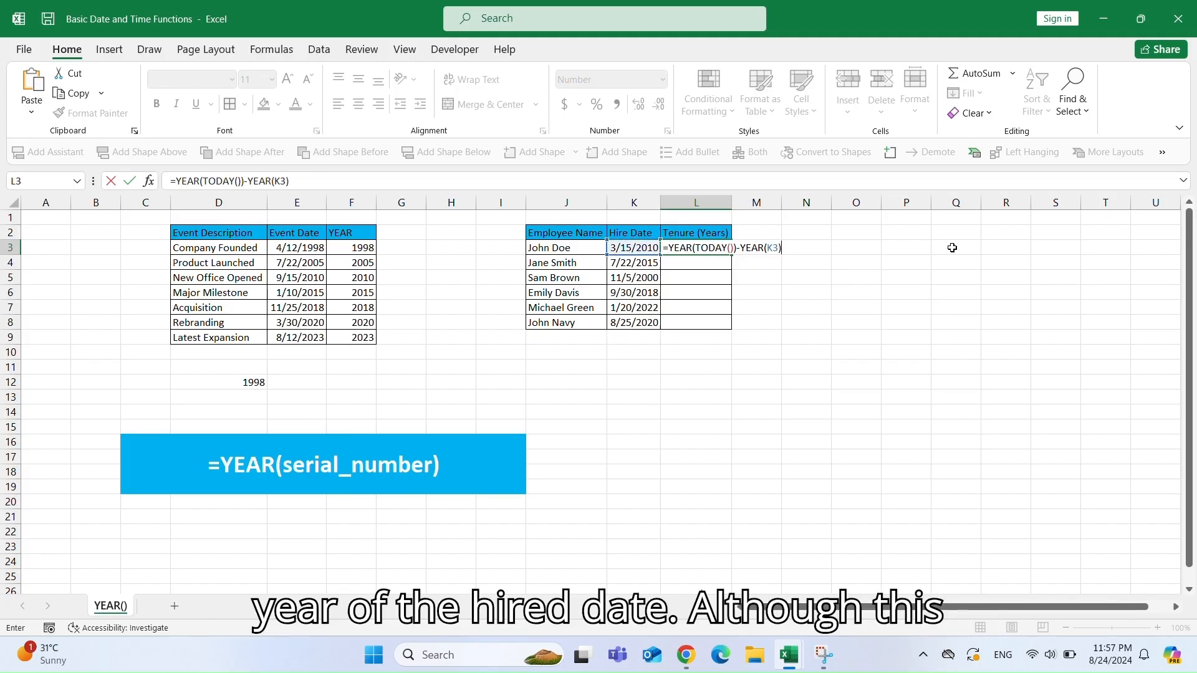
key(Return)
click(722, 247)
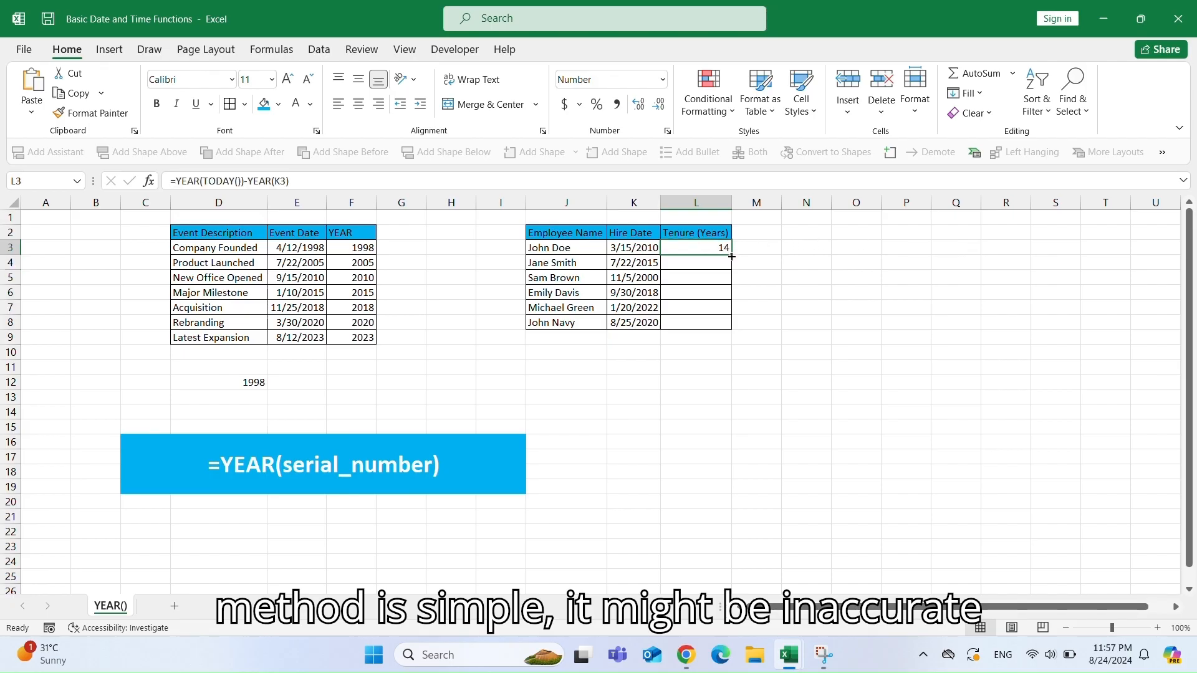
drag(731, 255, 733, 328)
Enter =DATEDIF(K3,TODAY(),"Y") in M3 and fill it down through M8.
click(654, 276)
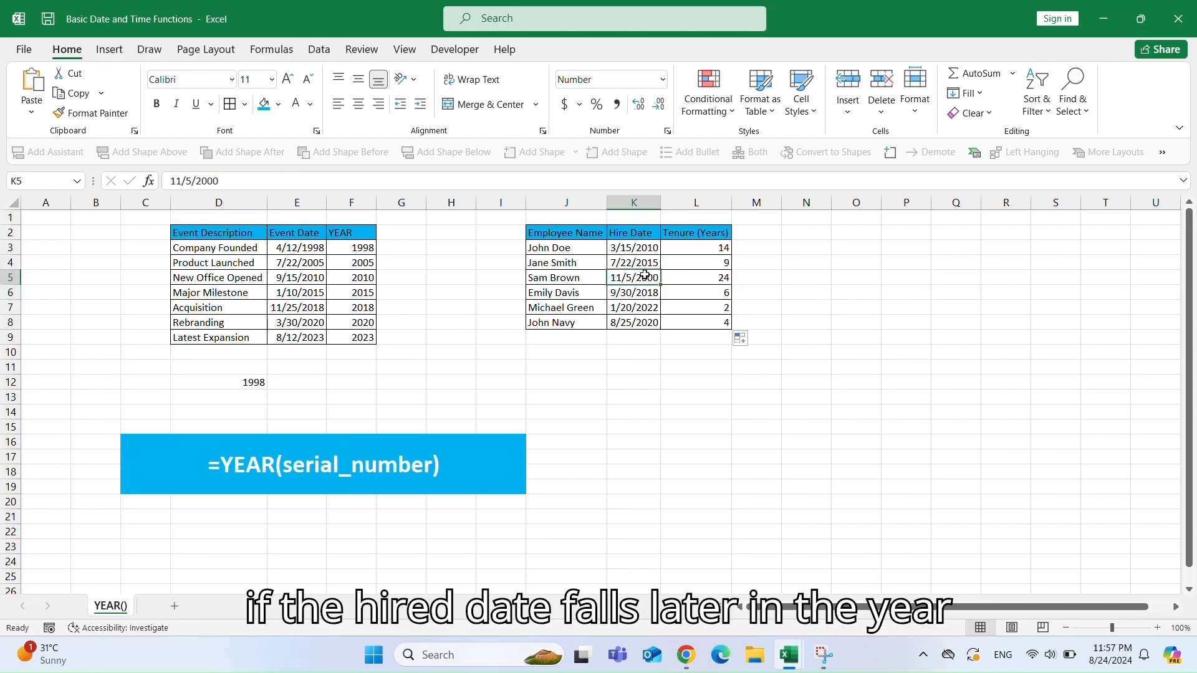
click(702, 278)
click(762, 247)
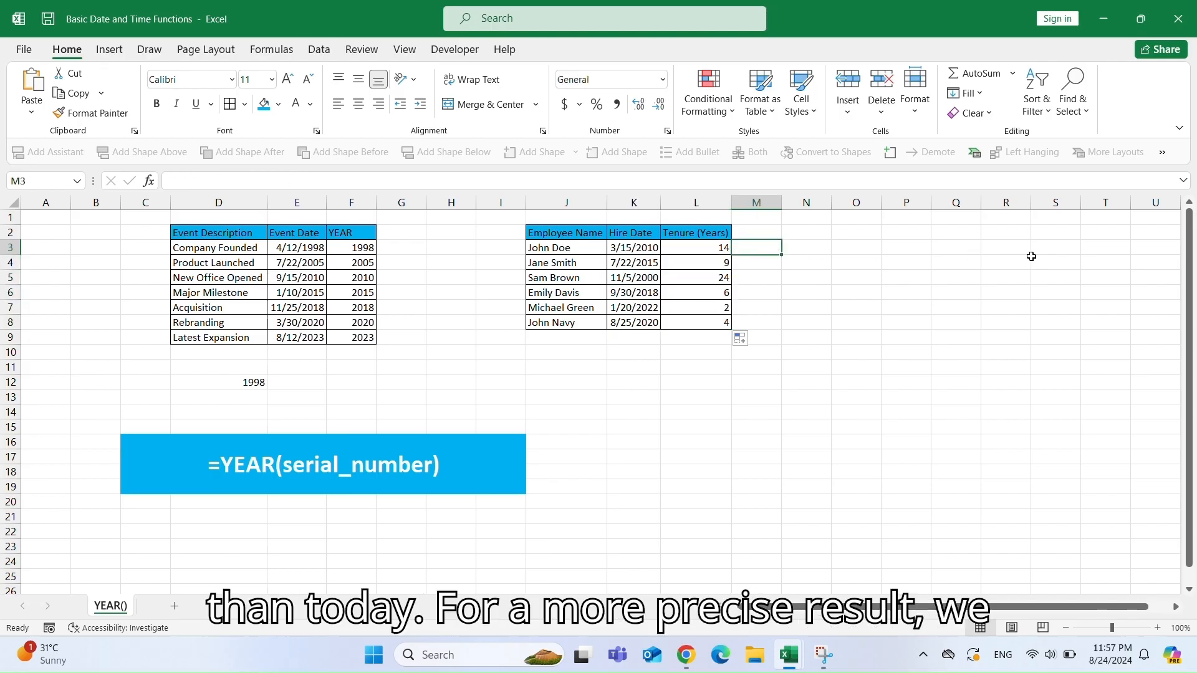
text(=DATE)
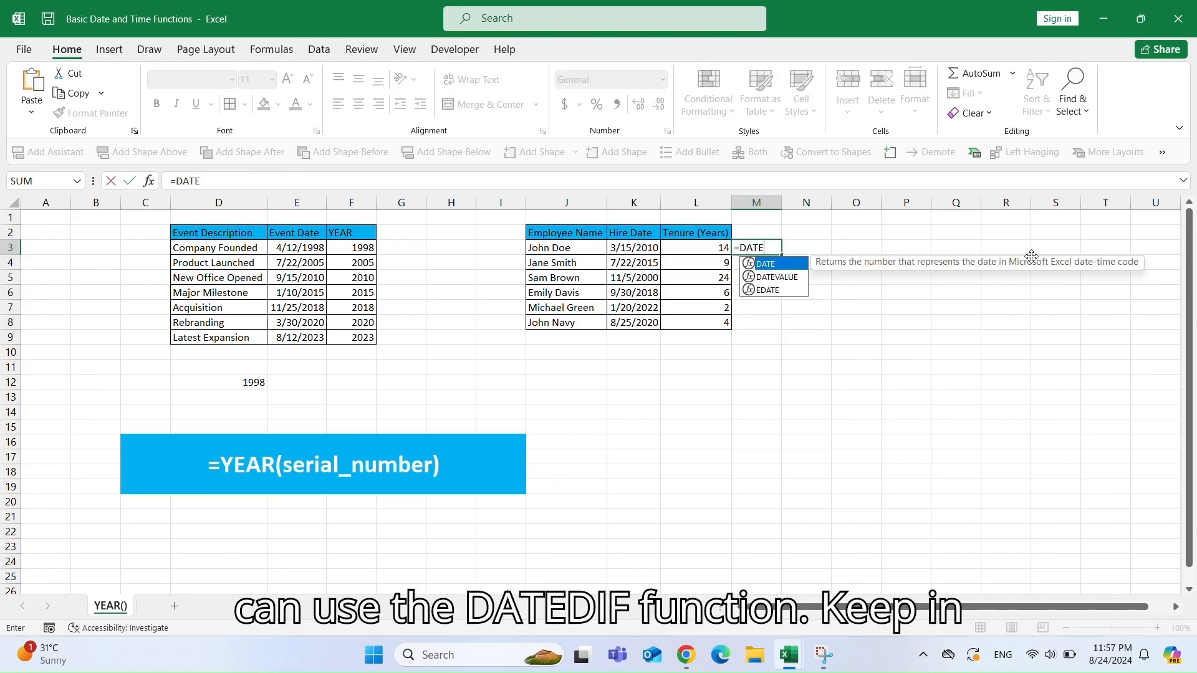
text(DIF()
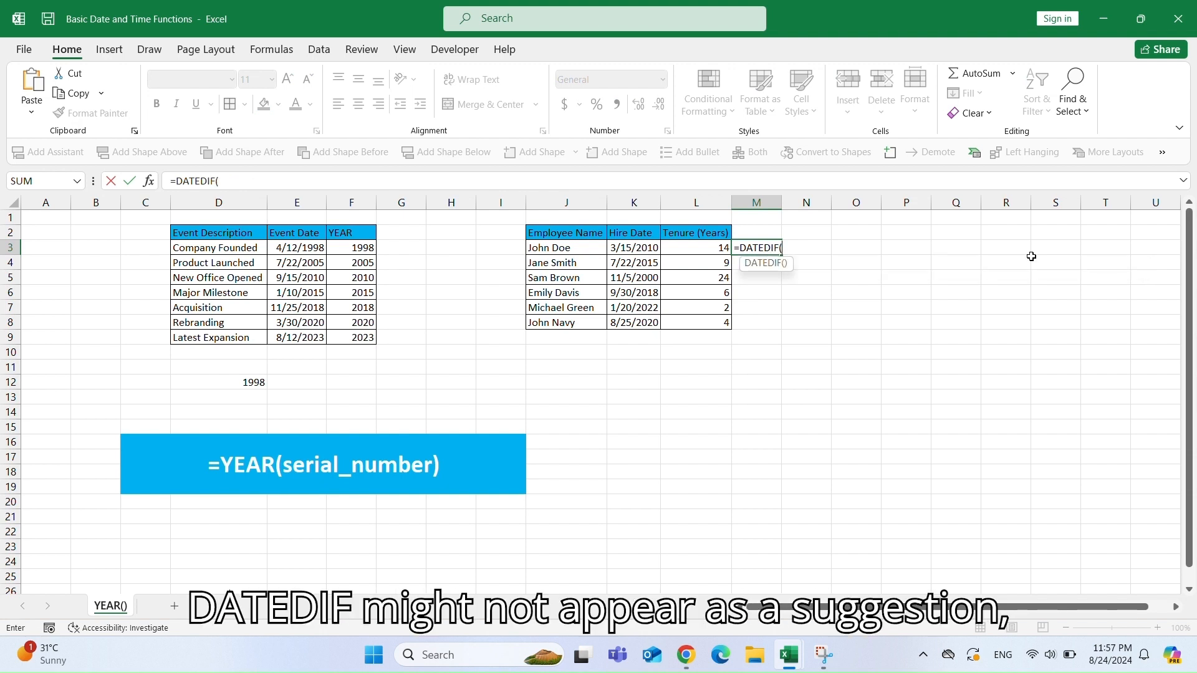
click(647, 252)
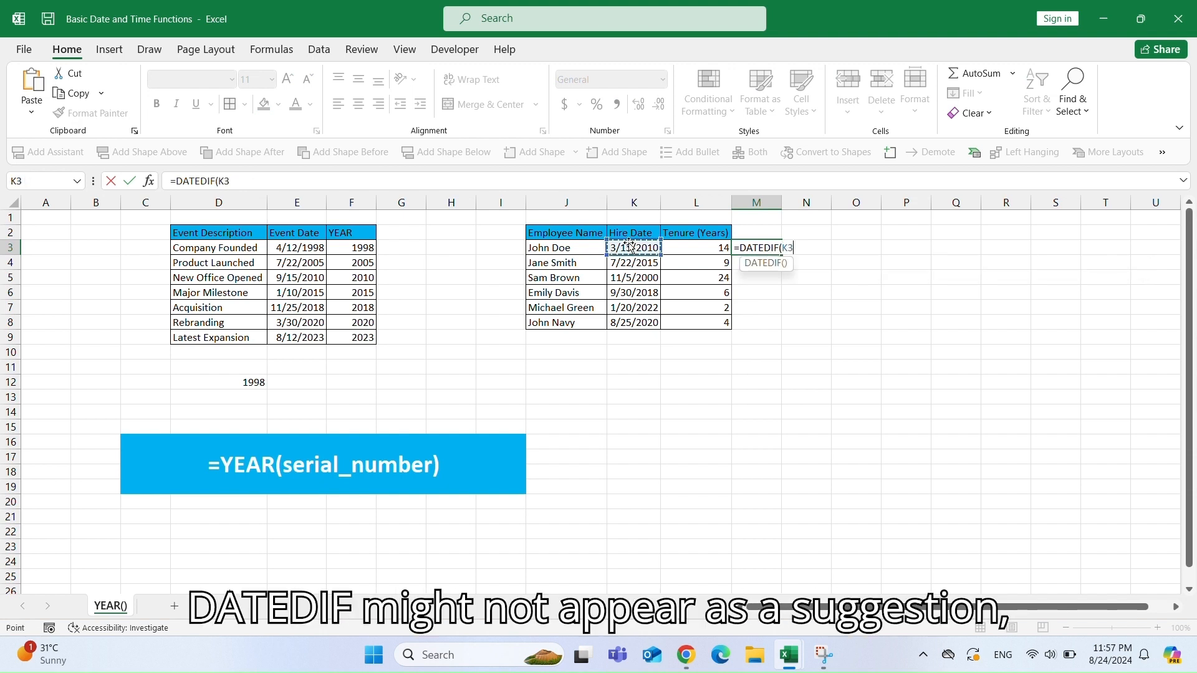
text(,T)
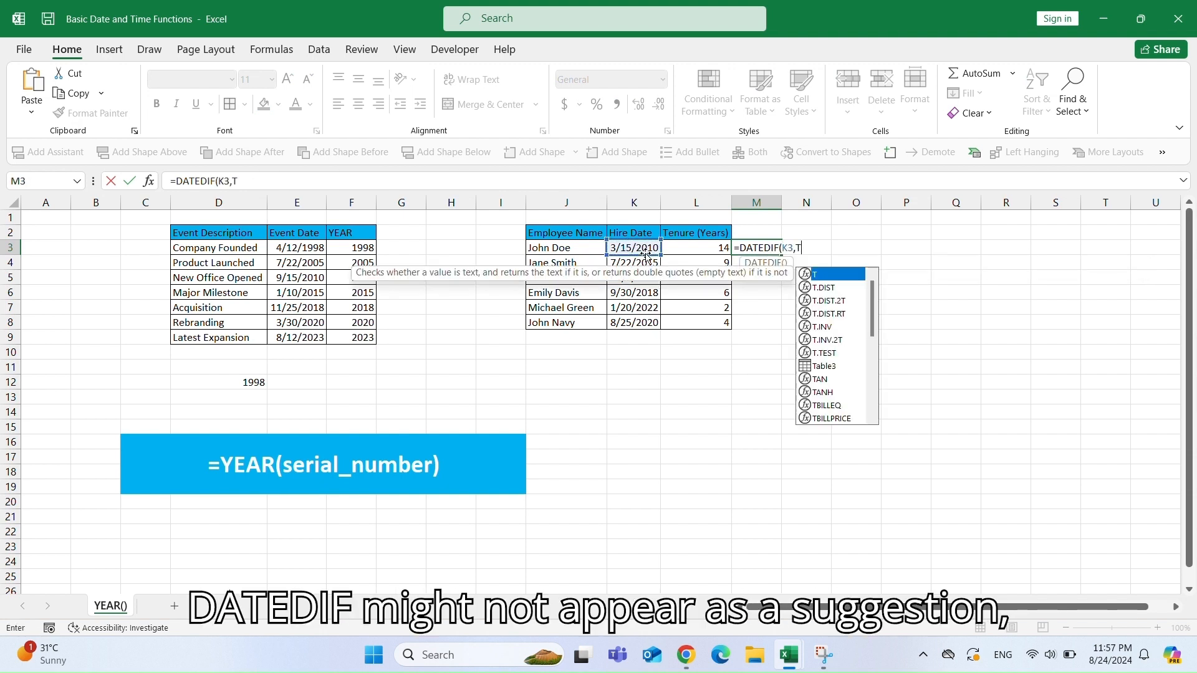
text(ODAY(),"Y)
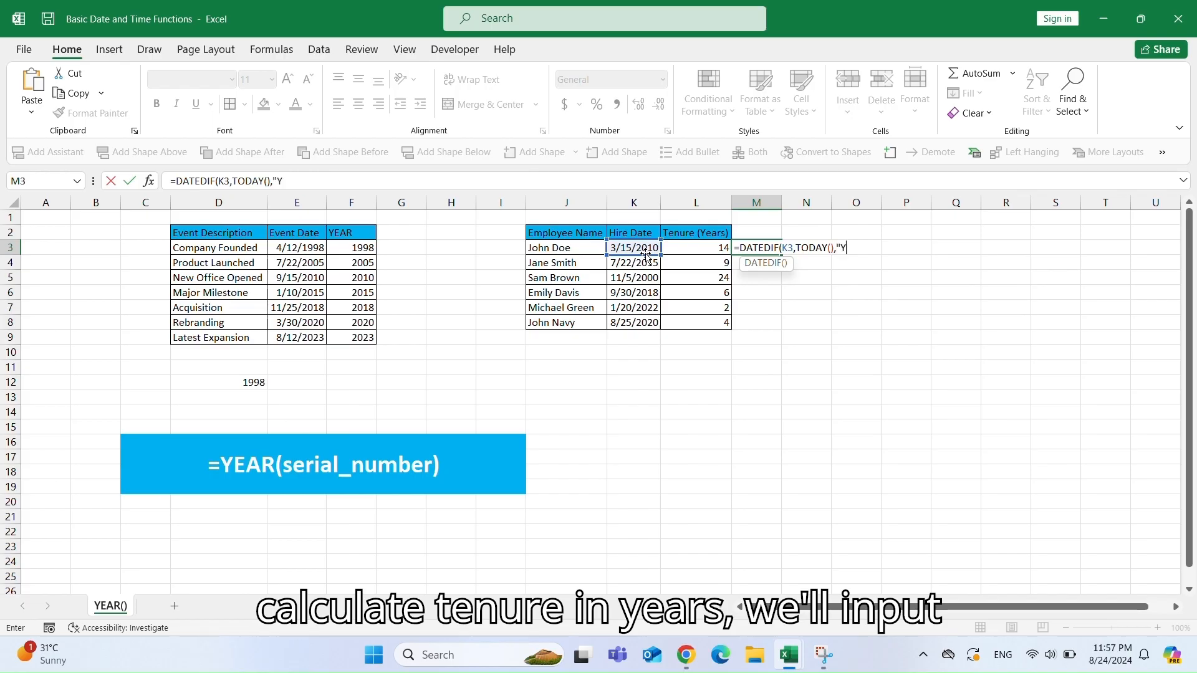
text("))
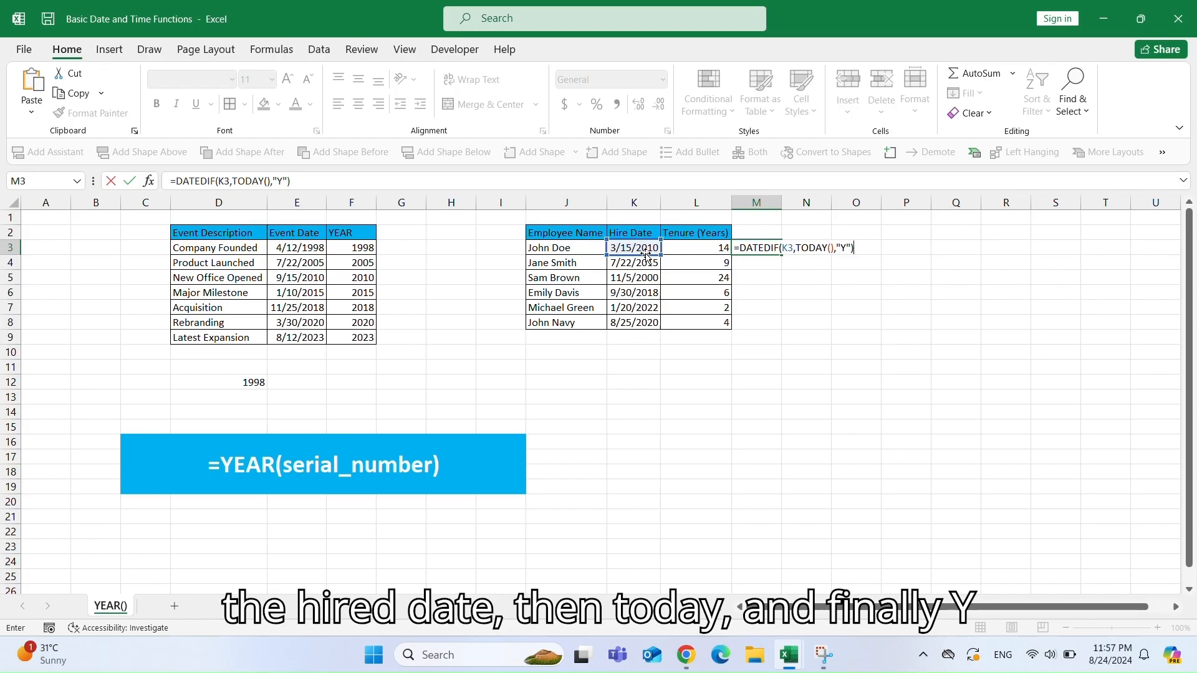
key(Return)
click(775, 249)
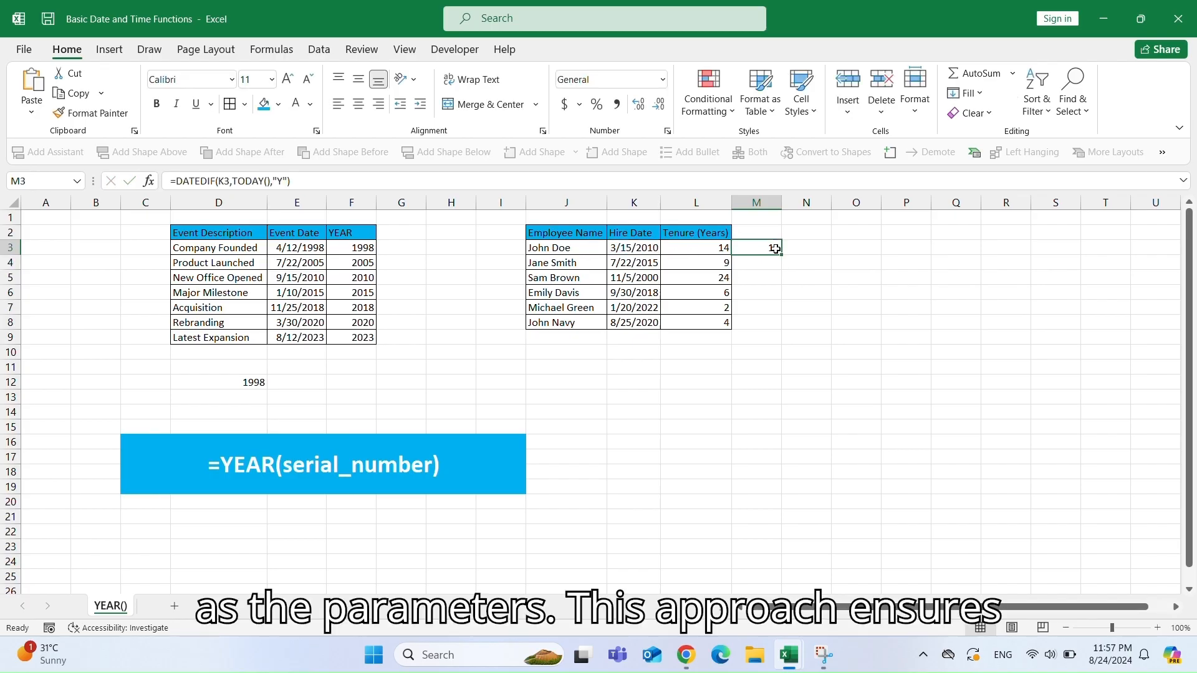
double_click(779, 257)
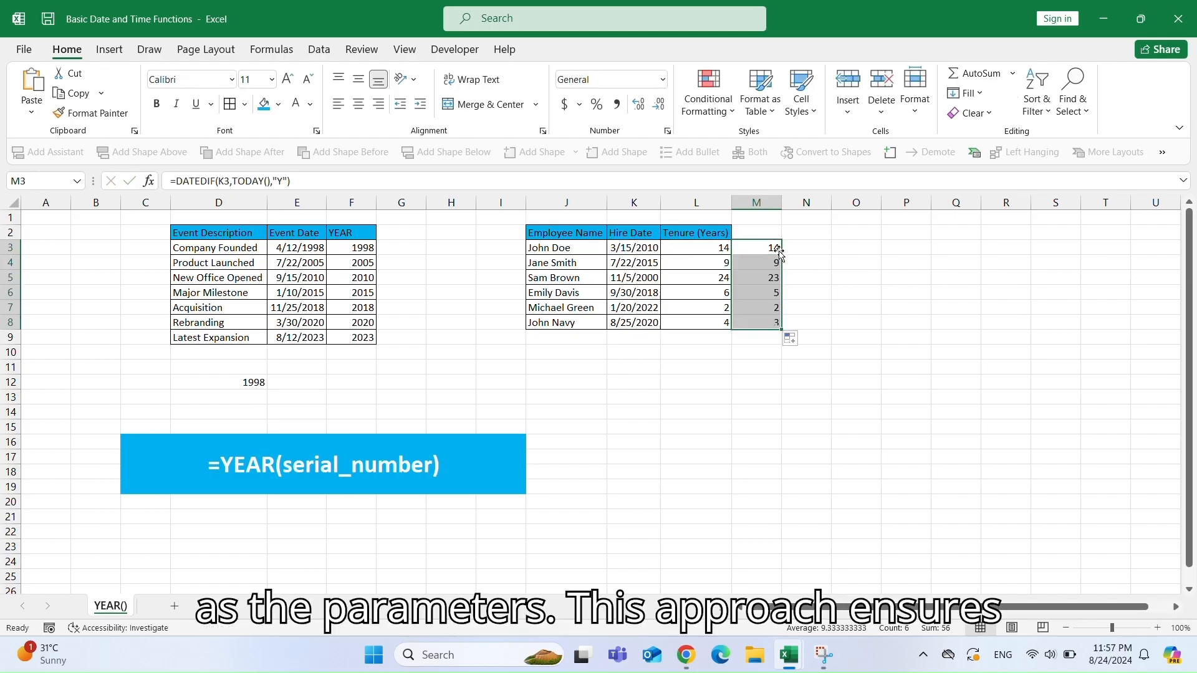
Compare the DATEDIF tenure results in column M with the YEAR-based tenure in column L.
click(763, 281)
click(716, 280)
click(768, 323)
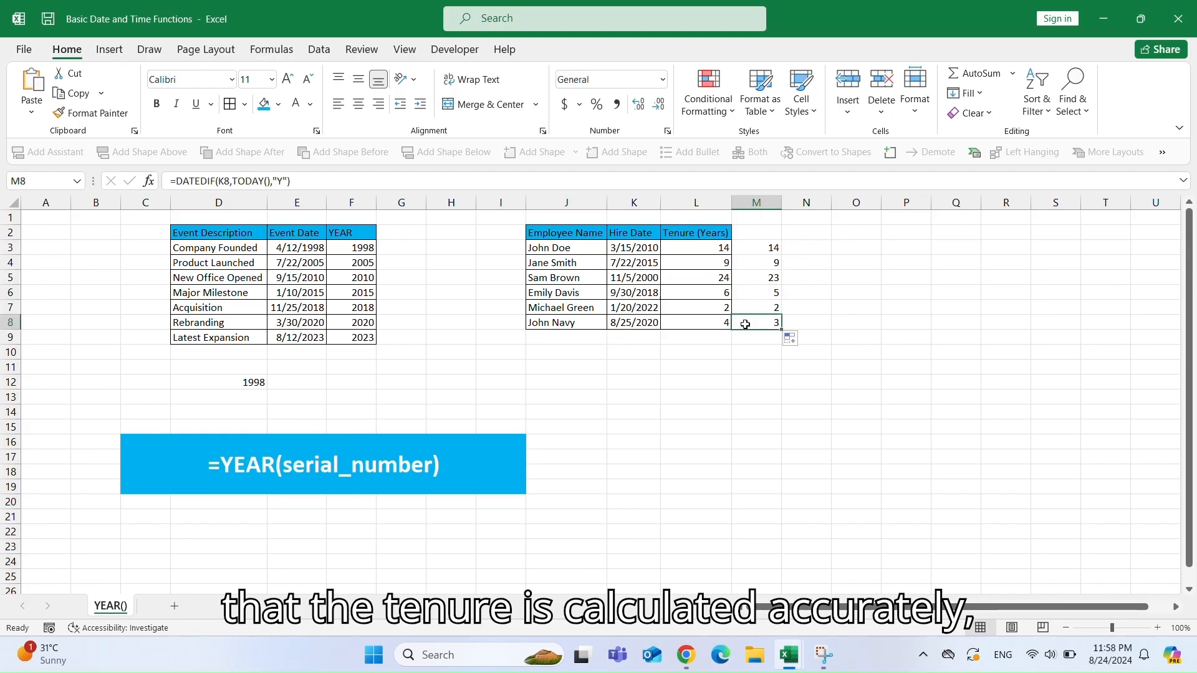
click(714, 325)
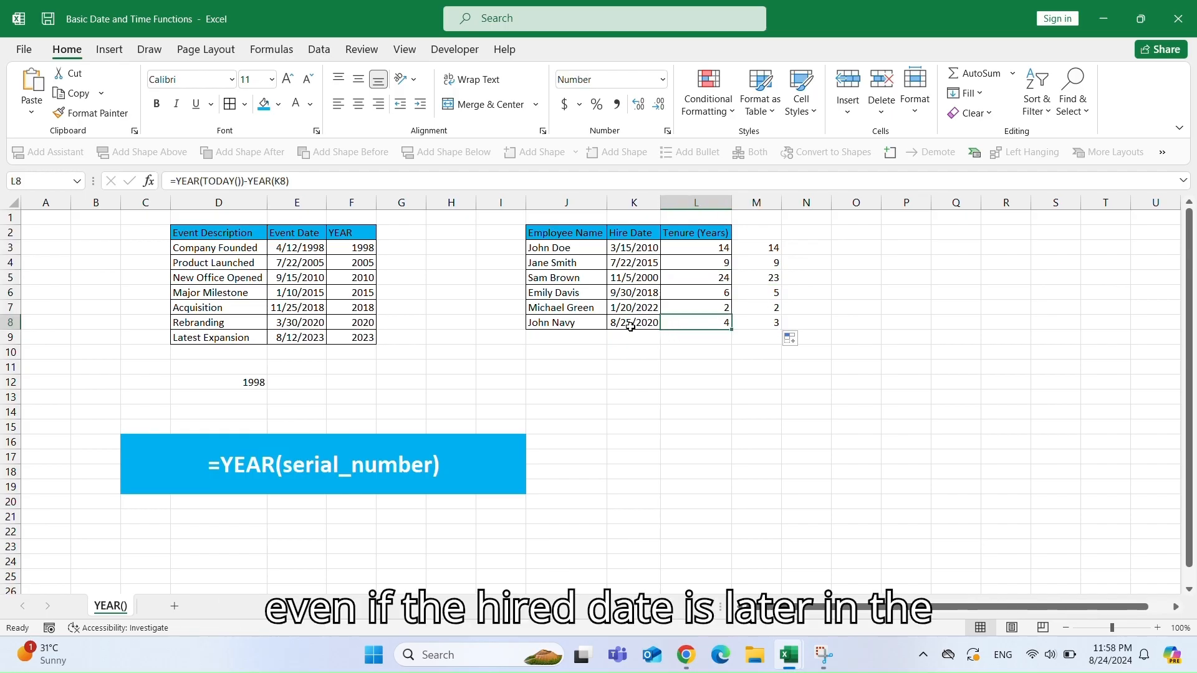
click(776, 322)
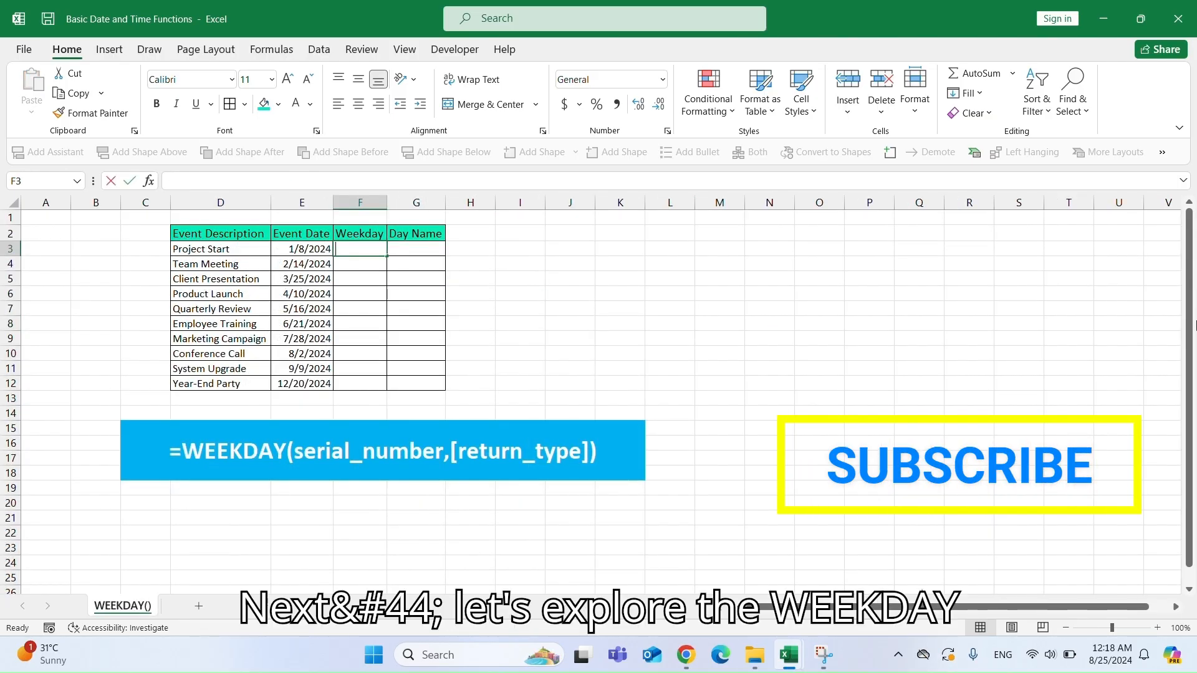
On the WEEKDAY() sheet, enter =WEEKDAY(E3,2) in F3 and fill it down the Weekday column through F12.
text(=WEEKDAY)
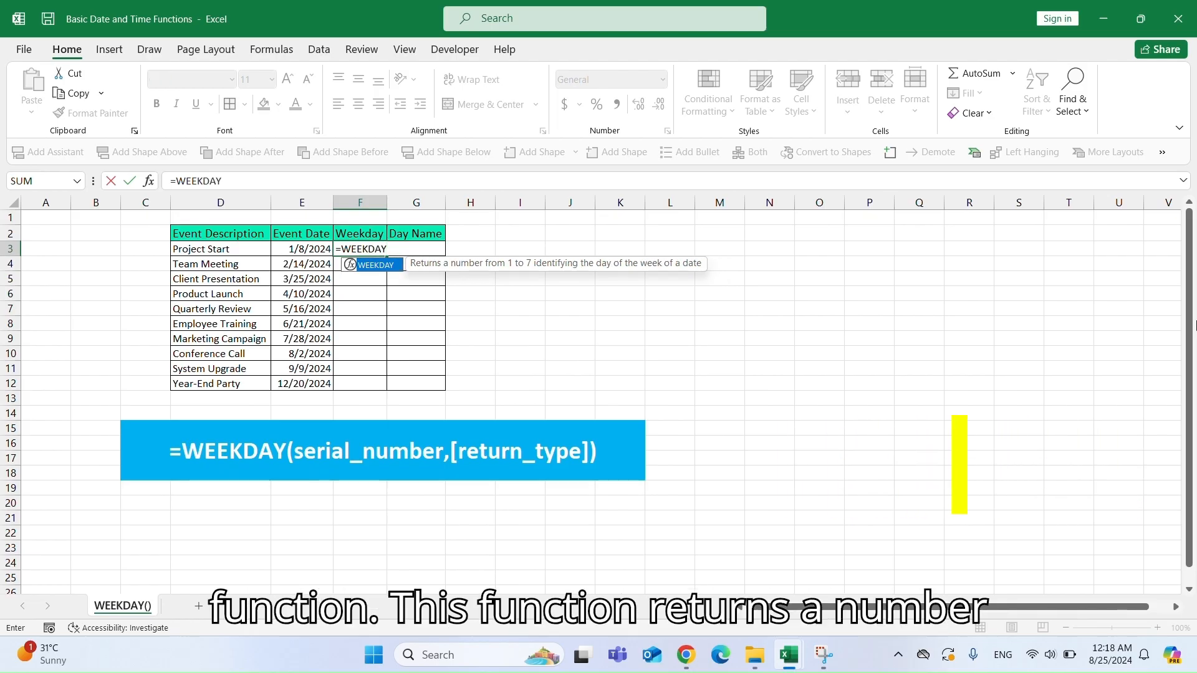
text(()
key(Left)
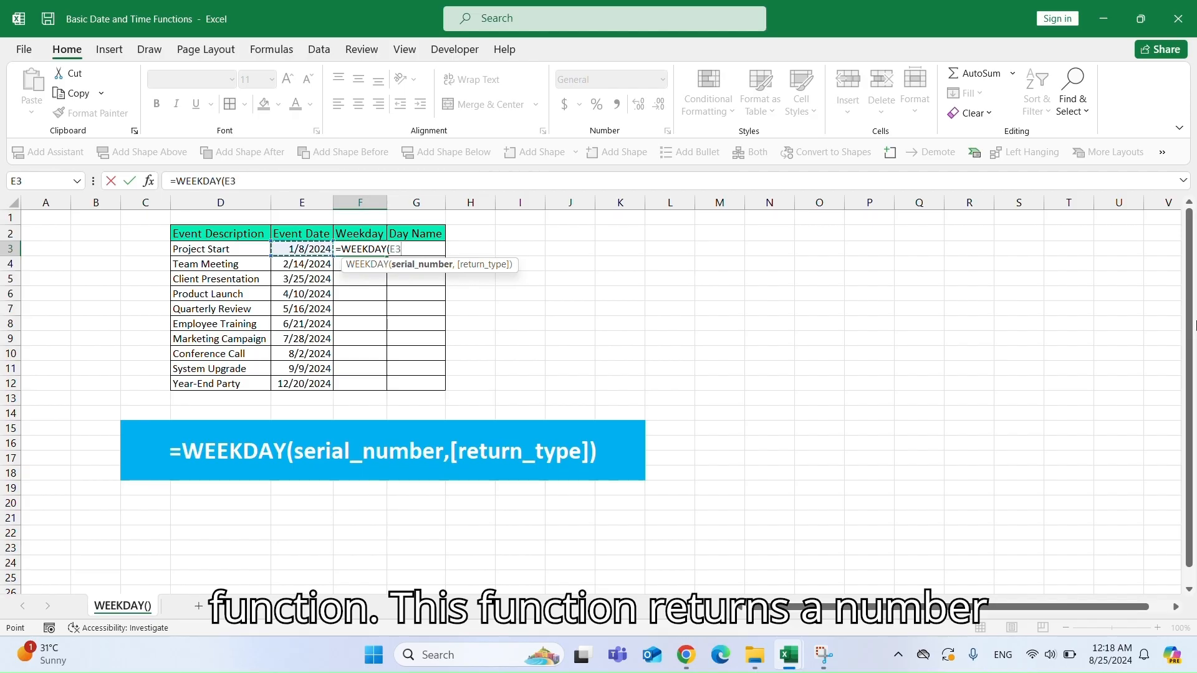
text(,2)
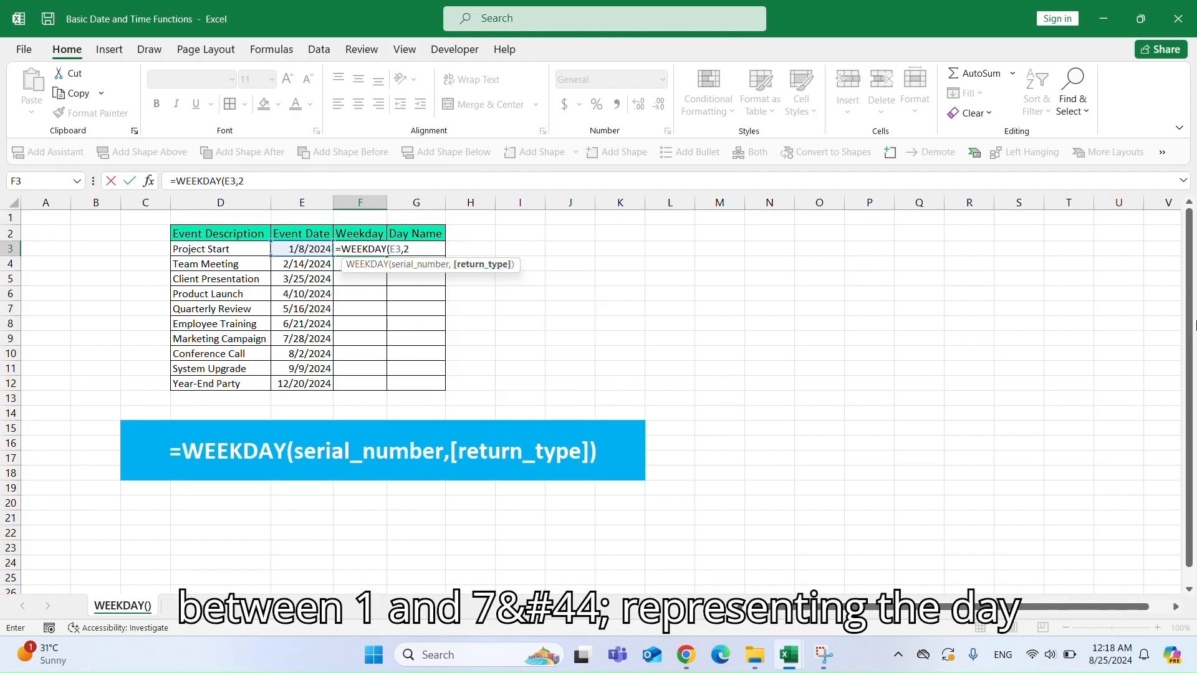
text())
key(Return)
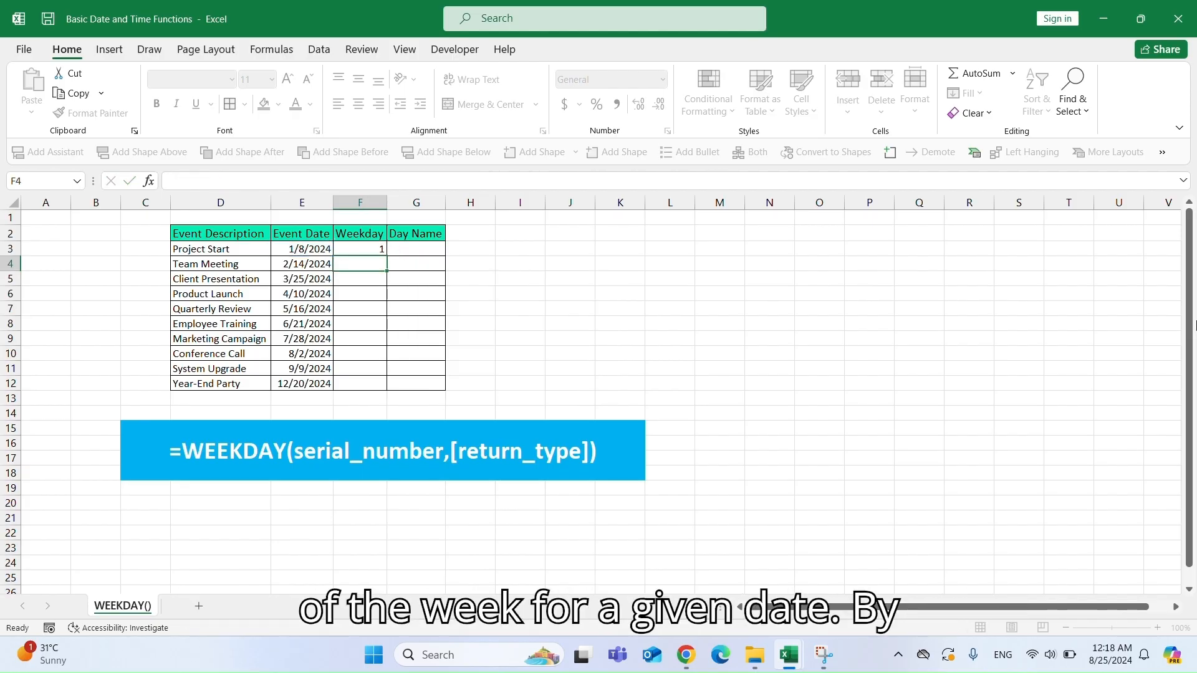
click(364, 249)
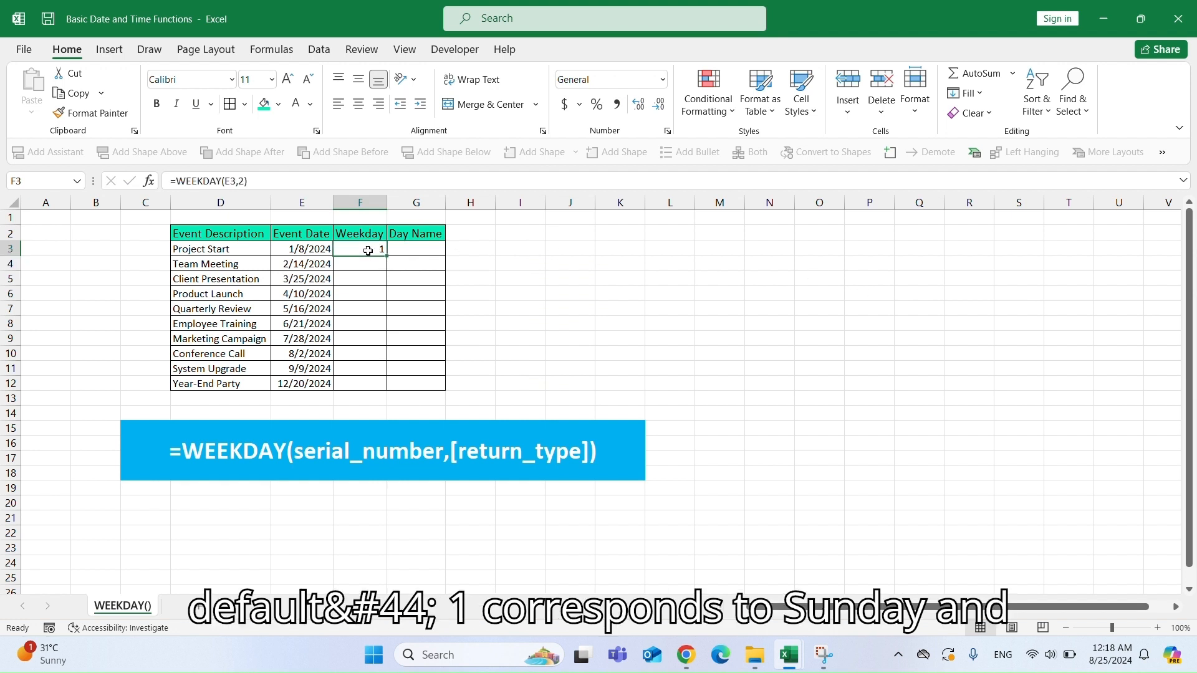
double_click(386, 256)
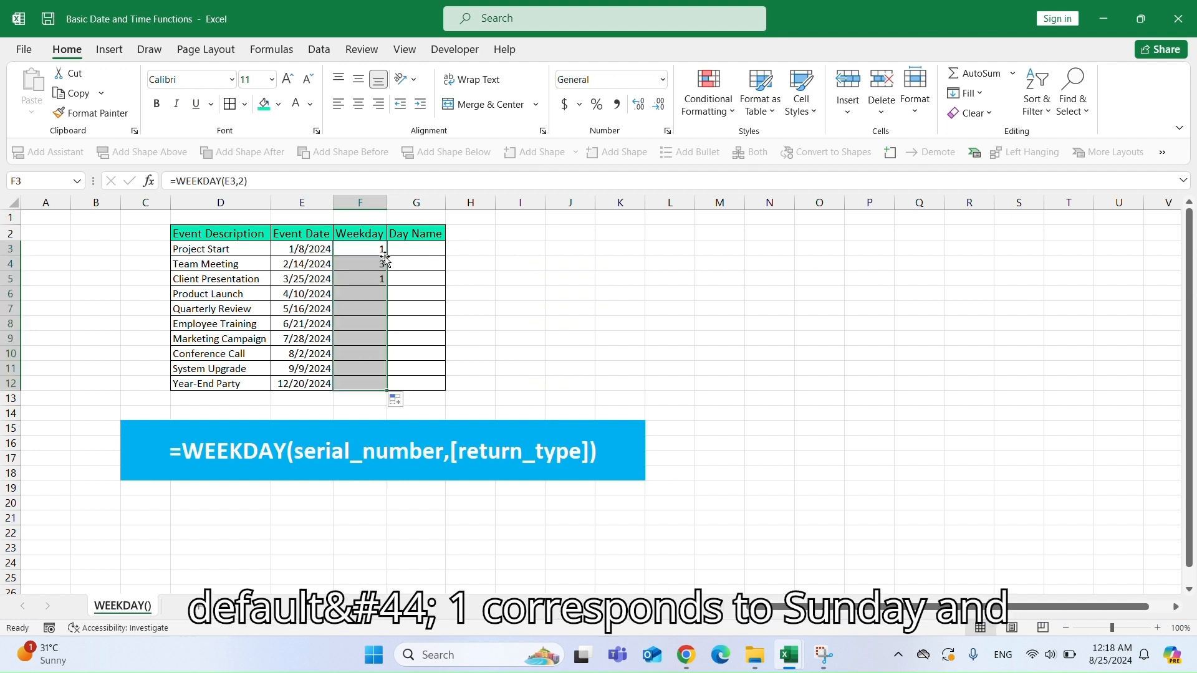
Enter =WEEKDAY(E3,1) in H3 and fill it down through H12.
click(469, 252)
text(=WEEK)
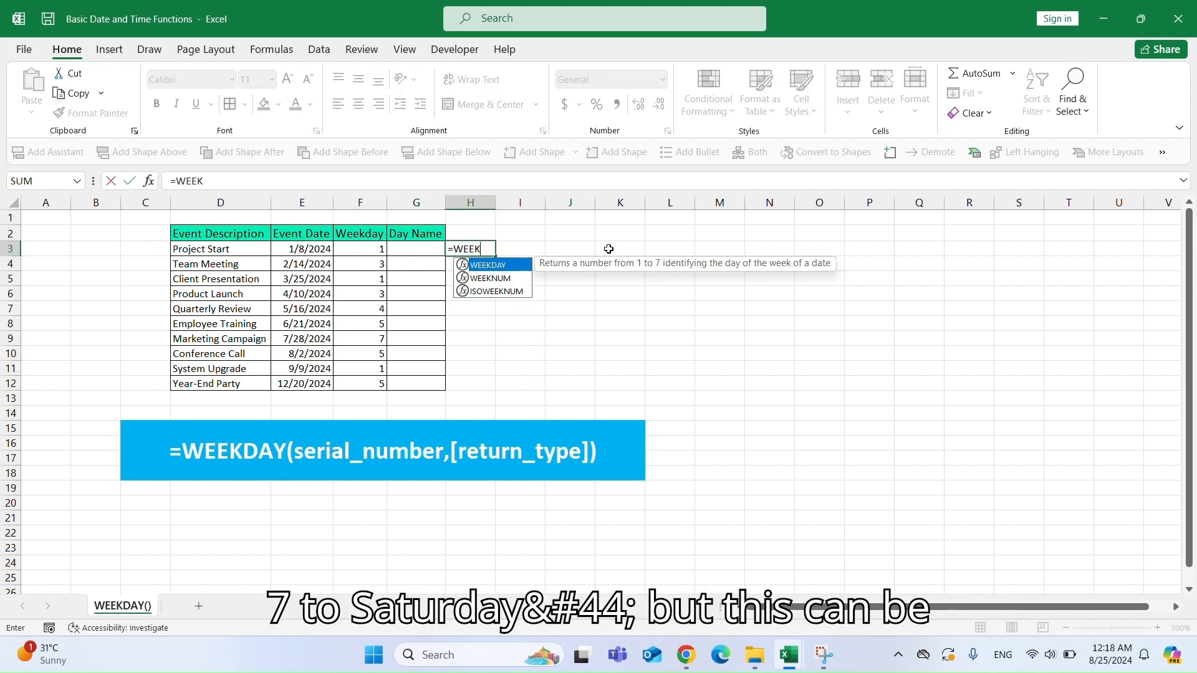
text(DAY)
key(Tab)
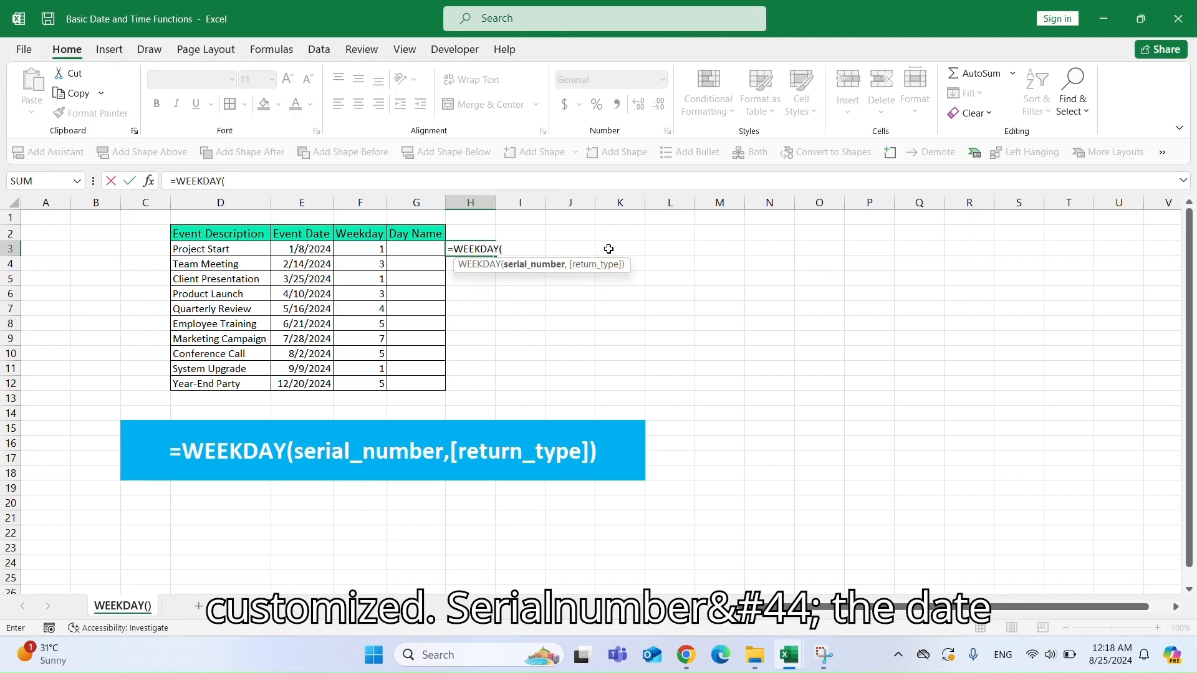
key(Left)
key(Left)
key(Left)
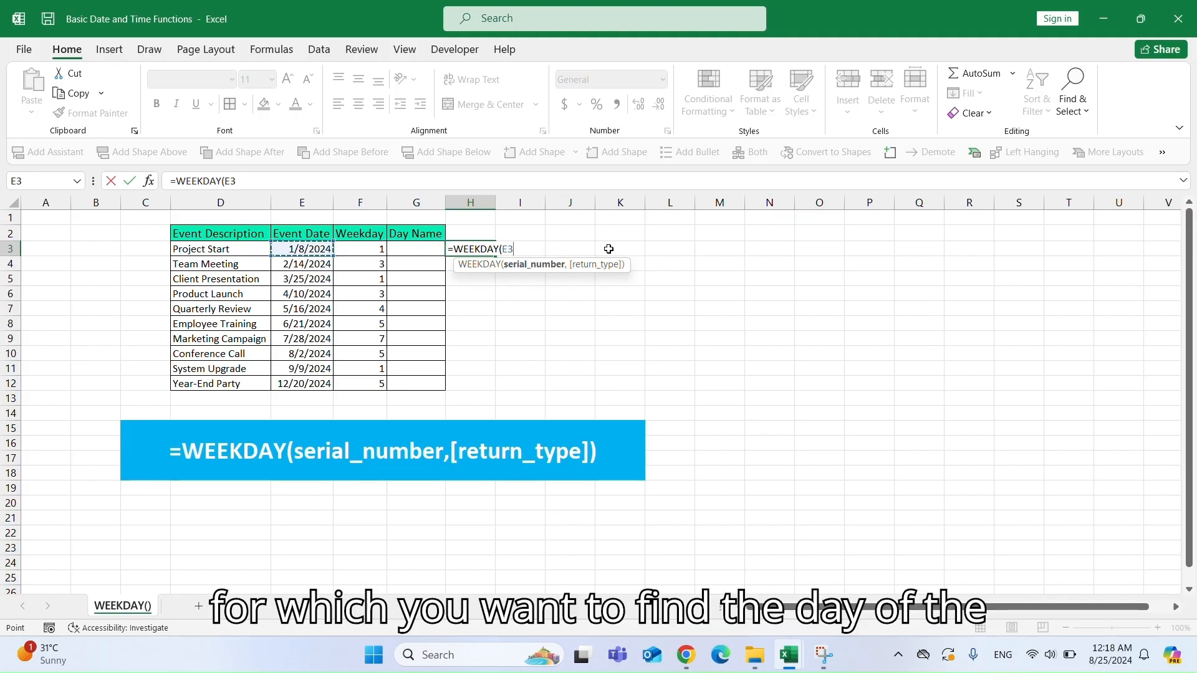
text(,1))
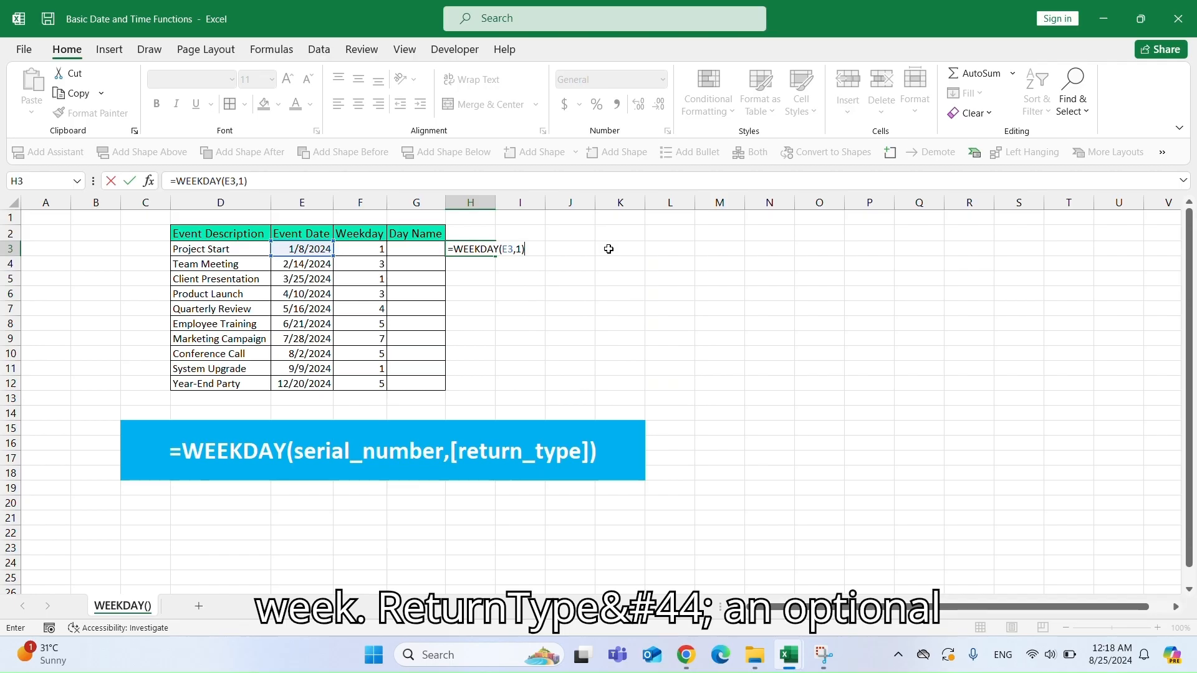
key(ctrl+Return)
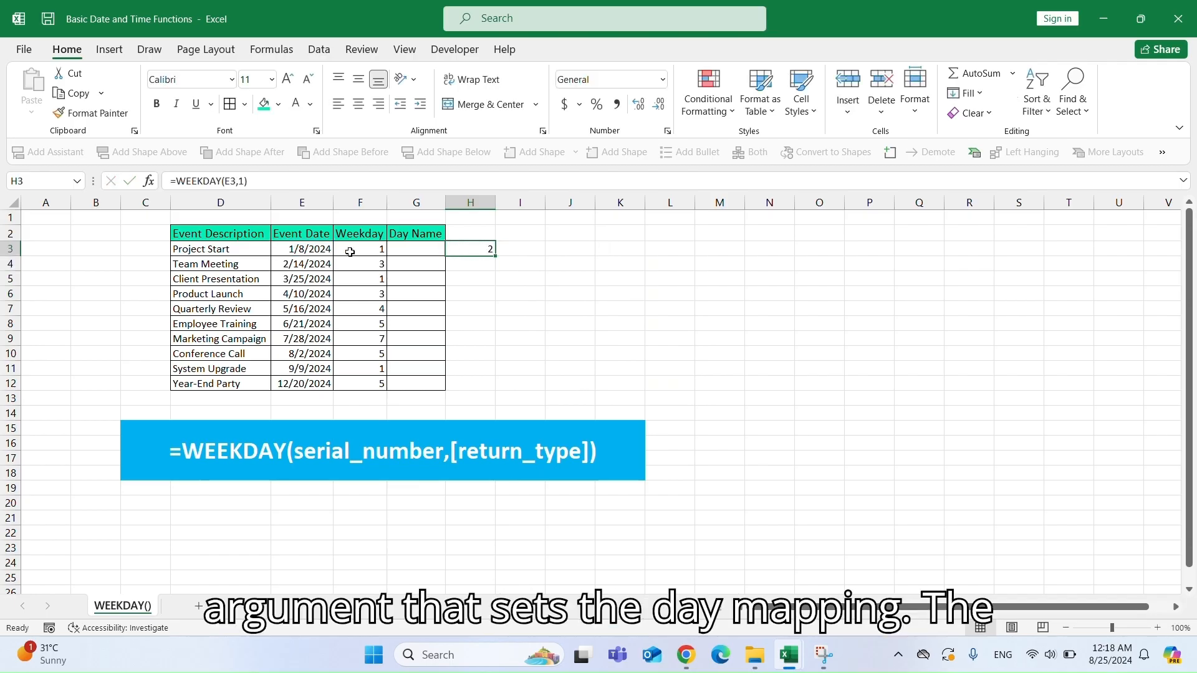
click(349, 251)
click(491, 251)
double_click(496, 256)
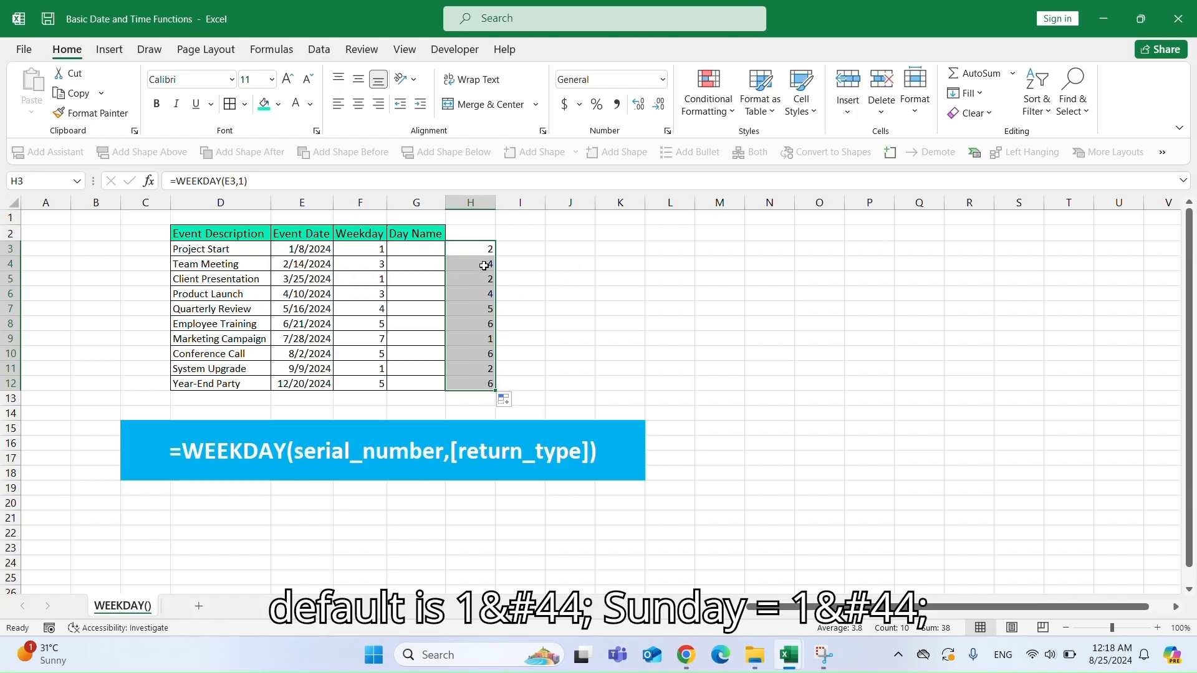
Compare the return-type-1 results in column H with the Weekday values in column F.
click(483, 265)
click(384, 263)
click(480, 282)
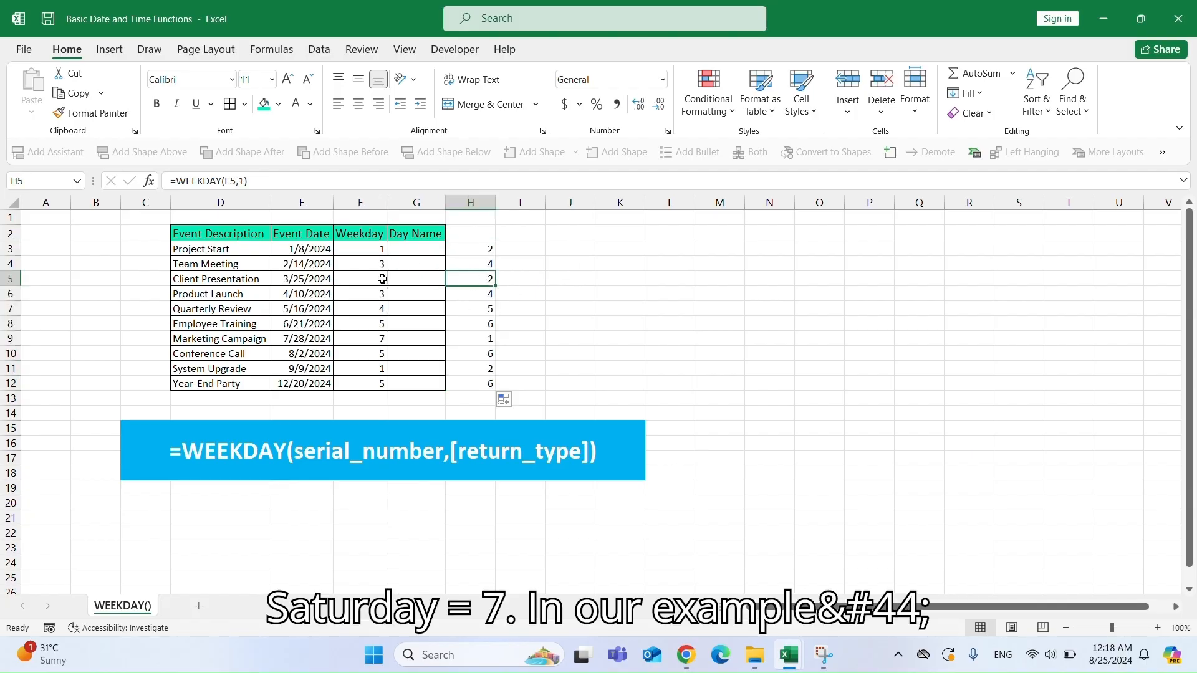
click(380, 279)
Test return type 2 by editing H3 to =WEEKDAY(E3,2) and refilling through H12, then clear H3:H12.
double_click(478, 247)
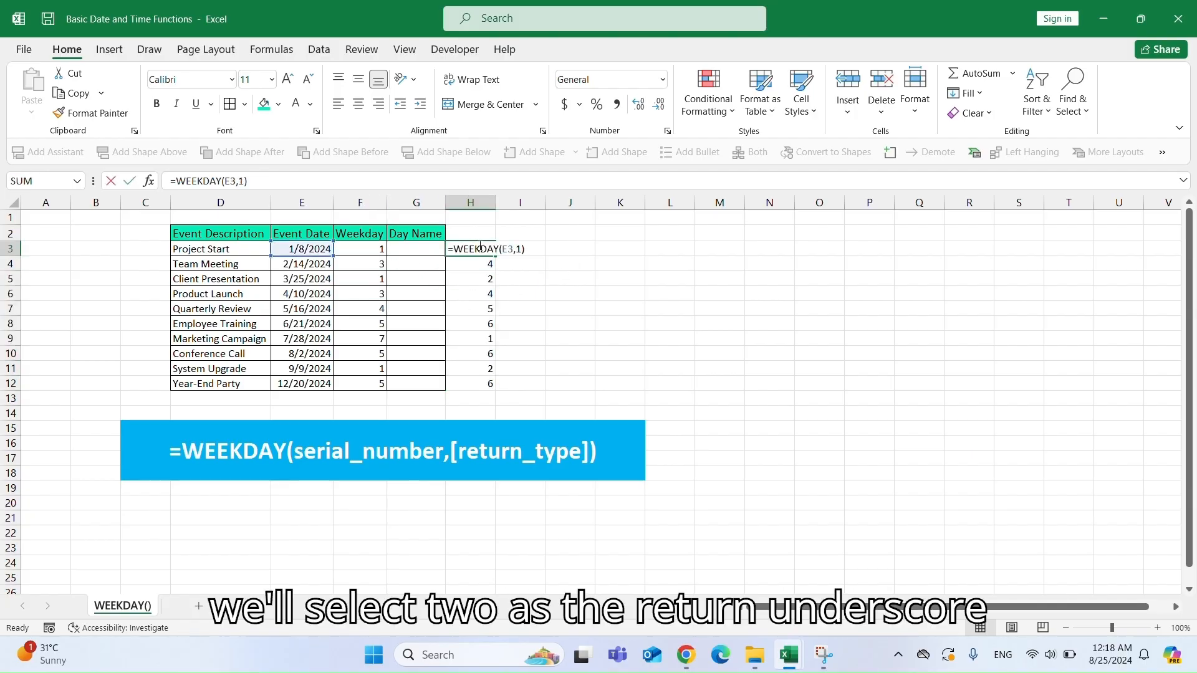
click(523, 249)
key(BackSpace)
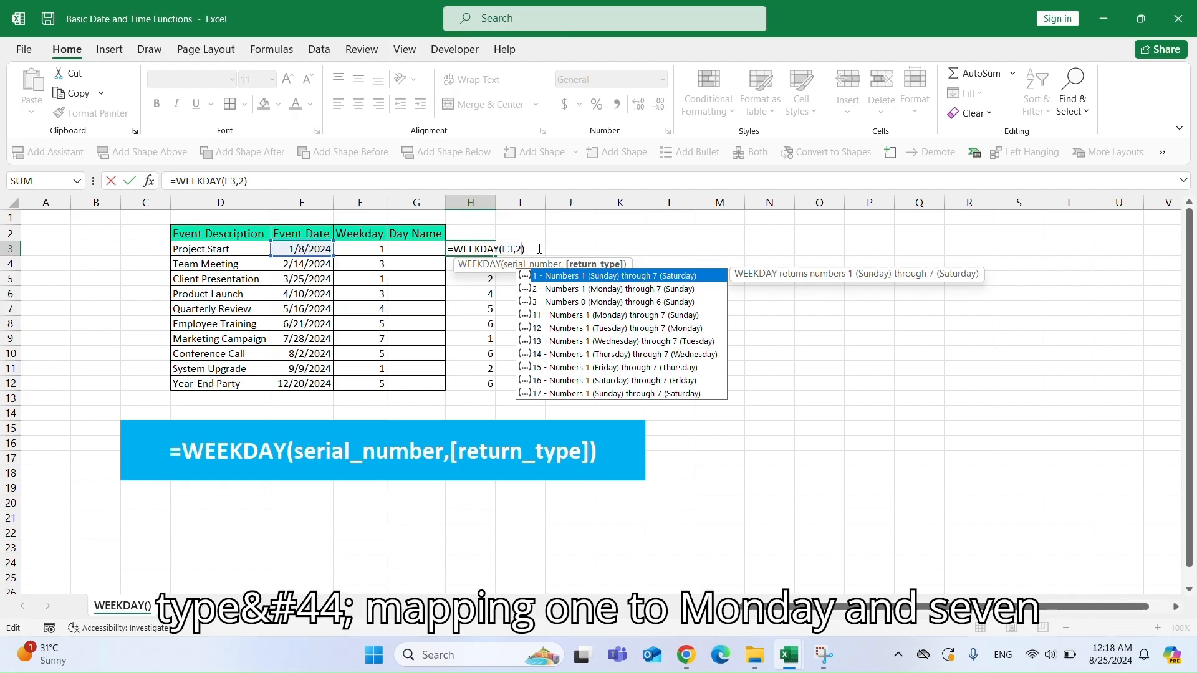
key(ctrl+Return)
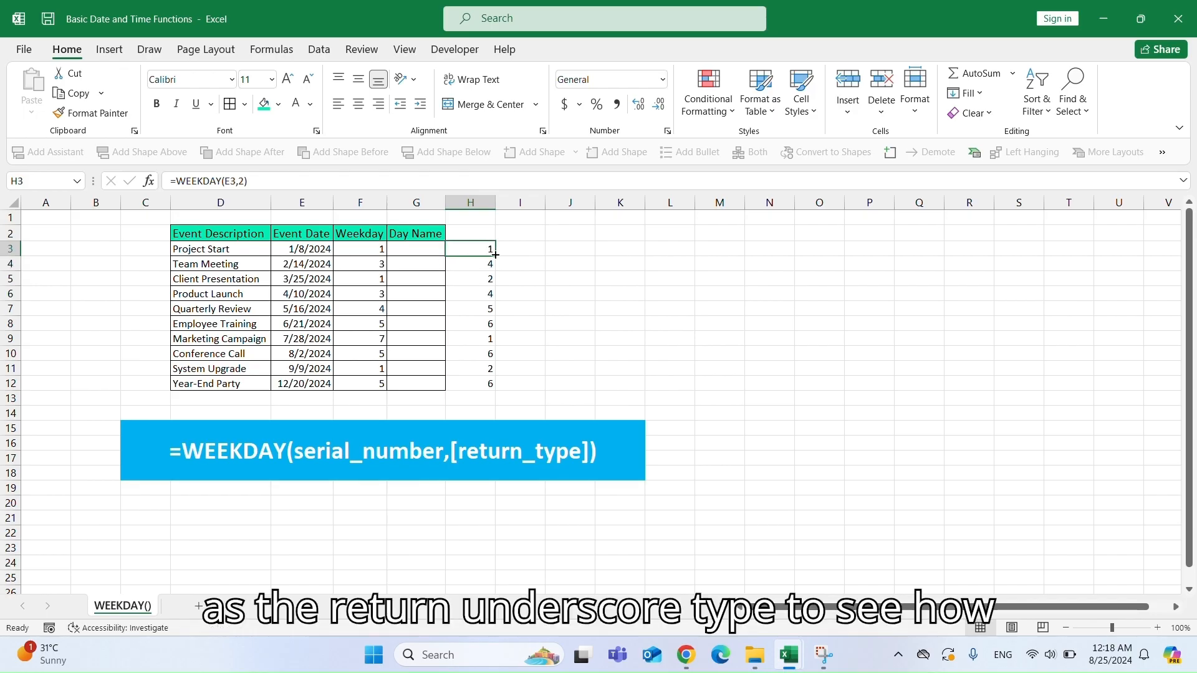
double_click(495, 255)
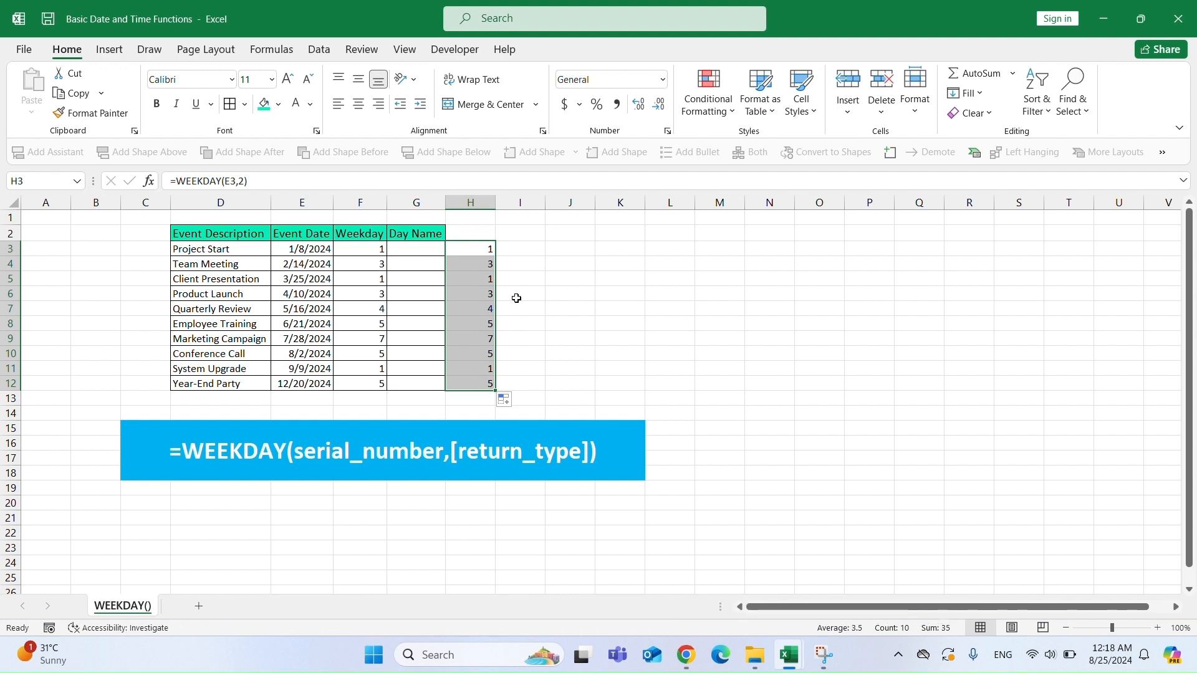
key(Delete)
Enter =TEXT(E3,"dddd") in G3 and fill it down the Day Name column through G12.
click(415, 250)
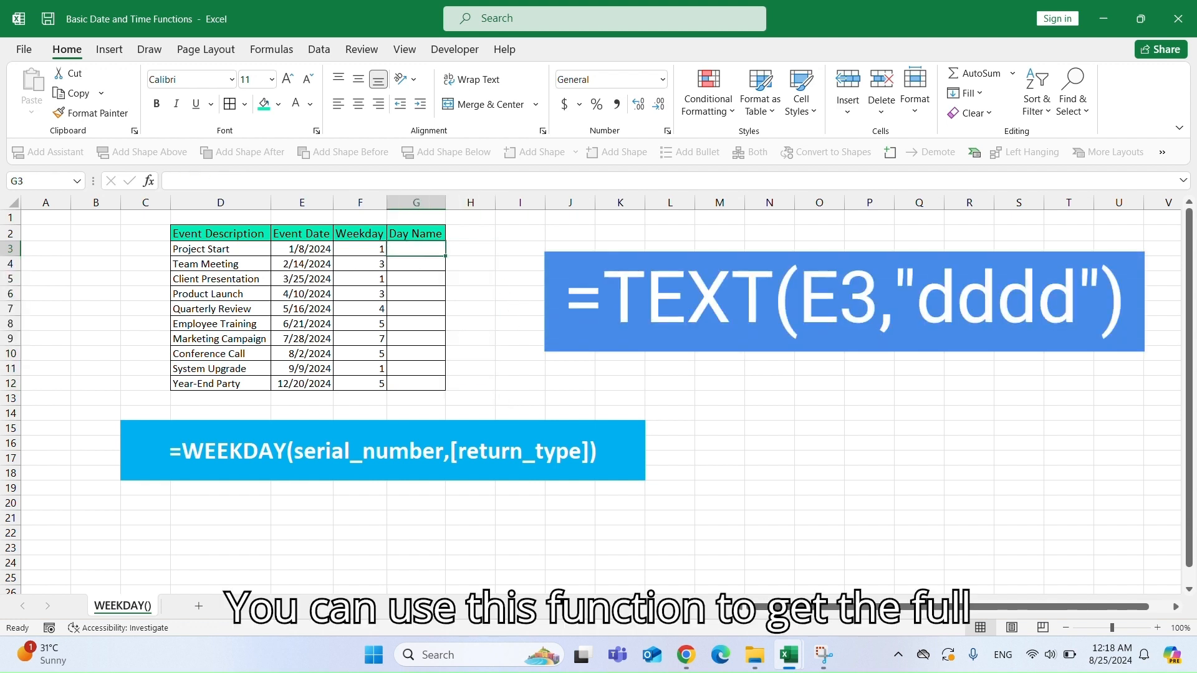
text(=TEX)
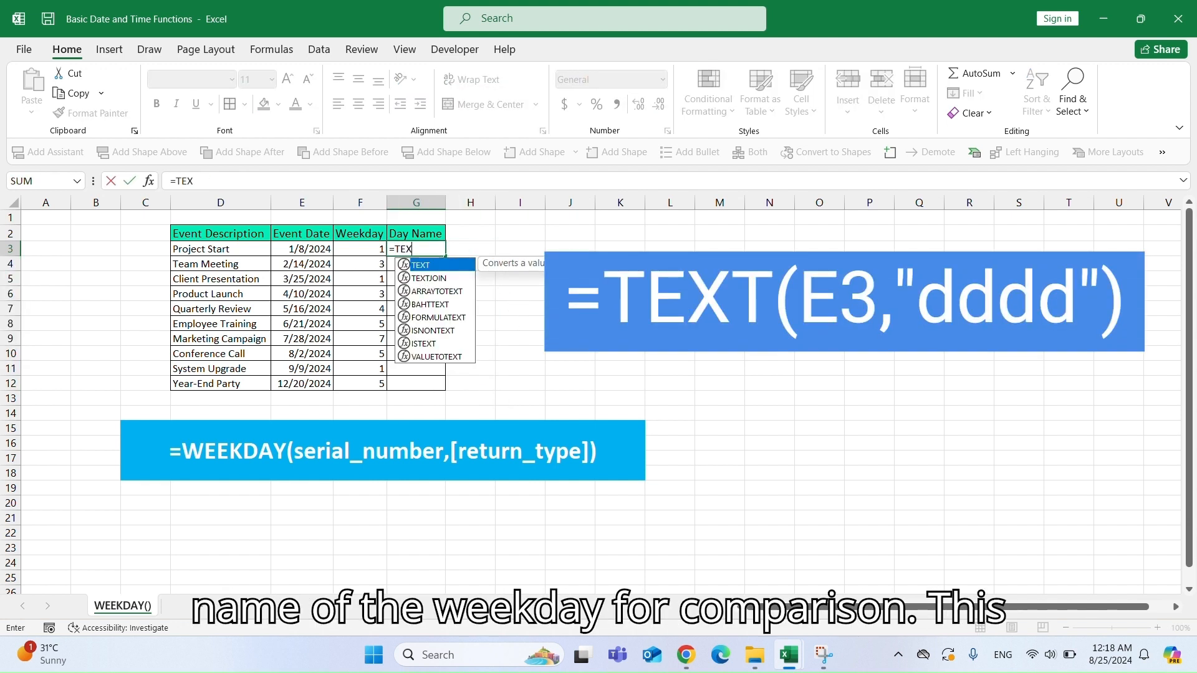
text(T()
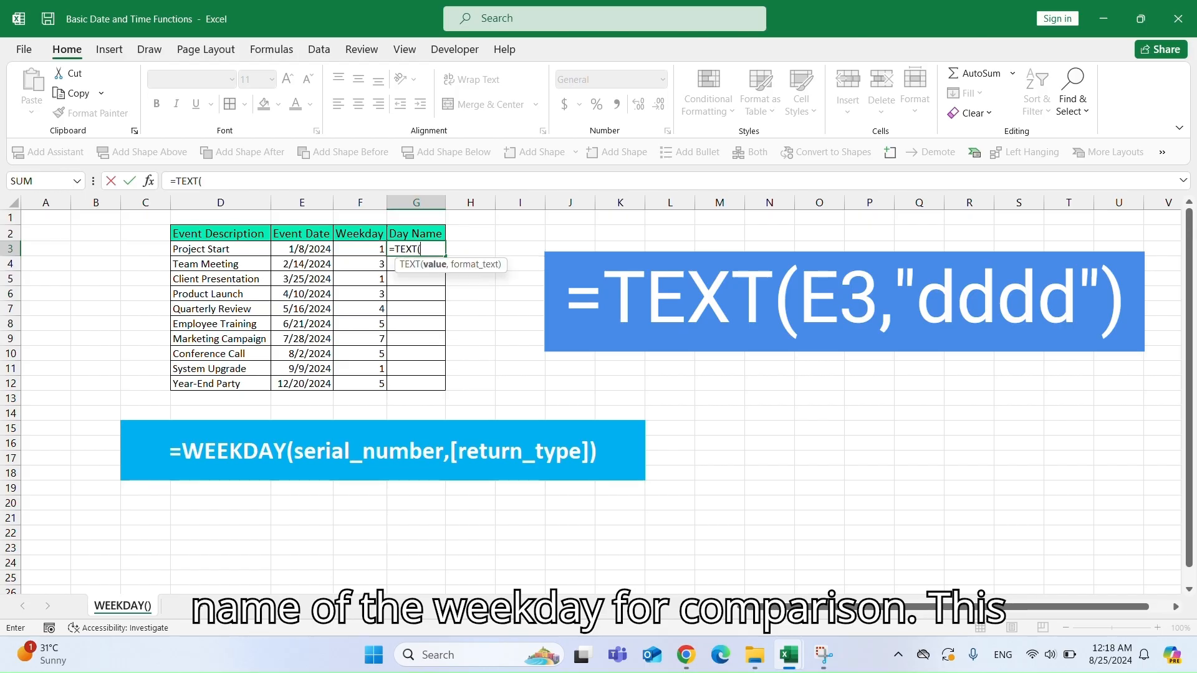
key(Left)
key(Left)
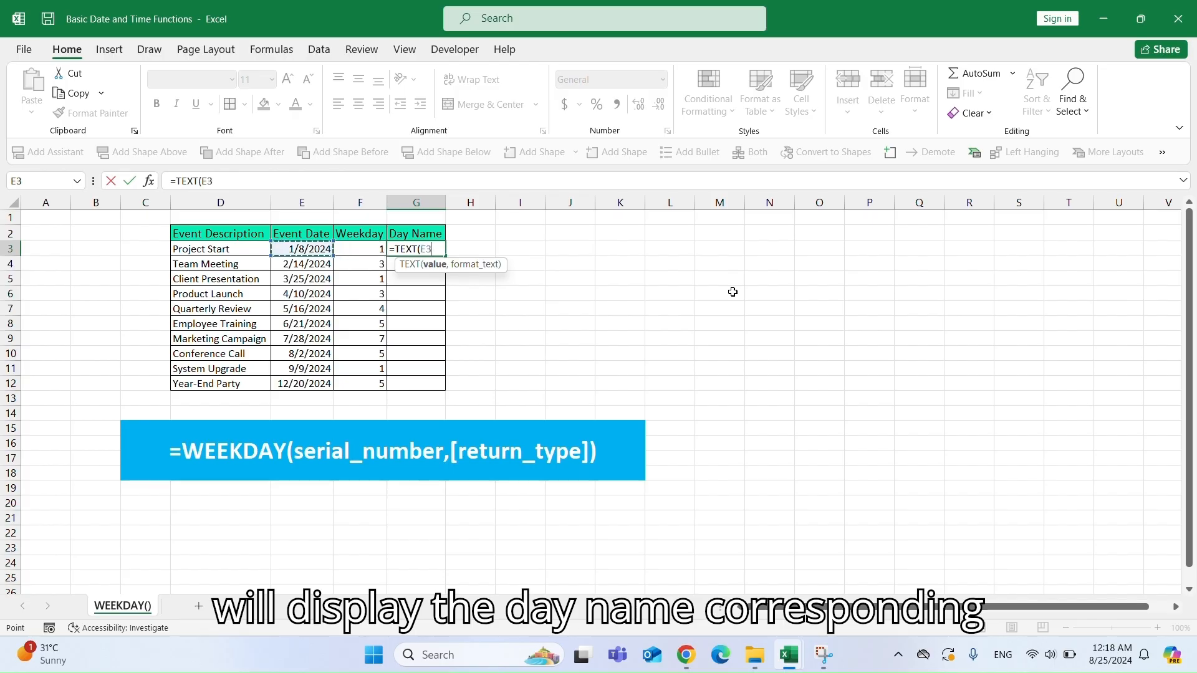
text(,")
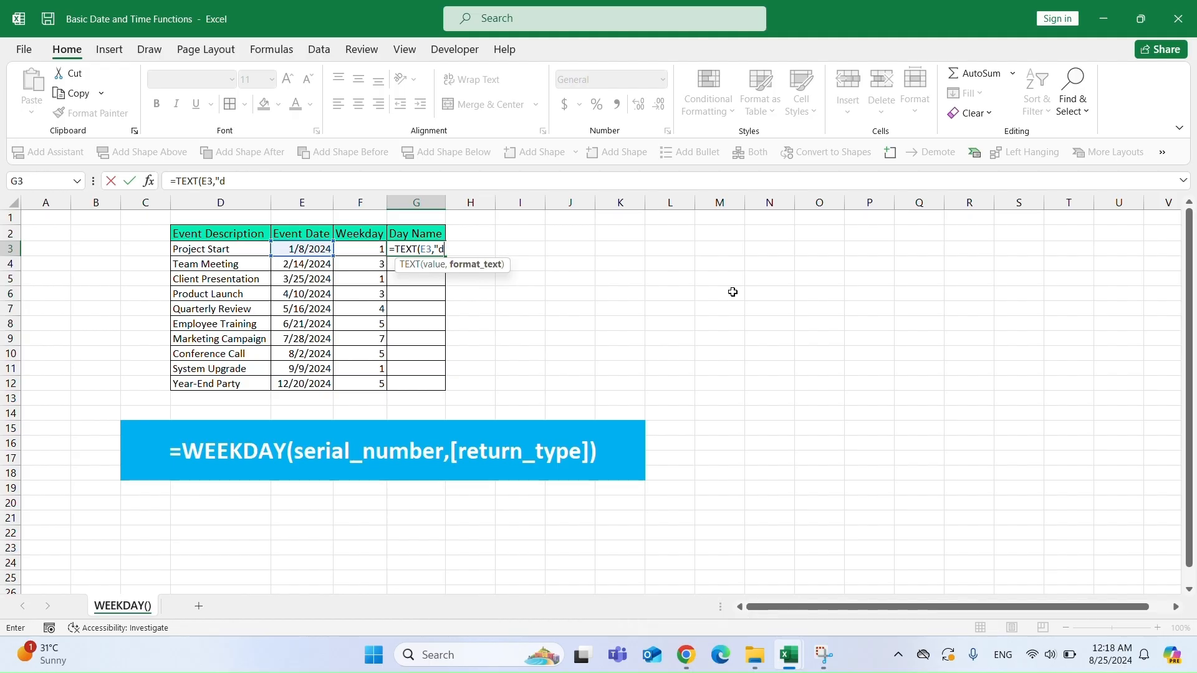
text(dddd)
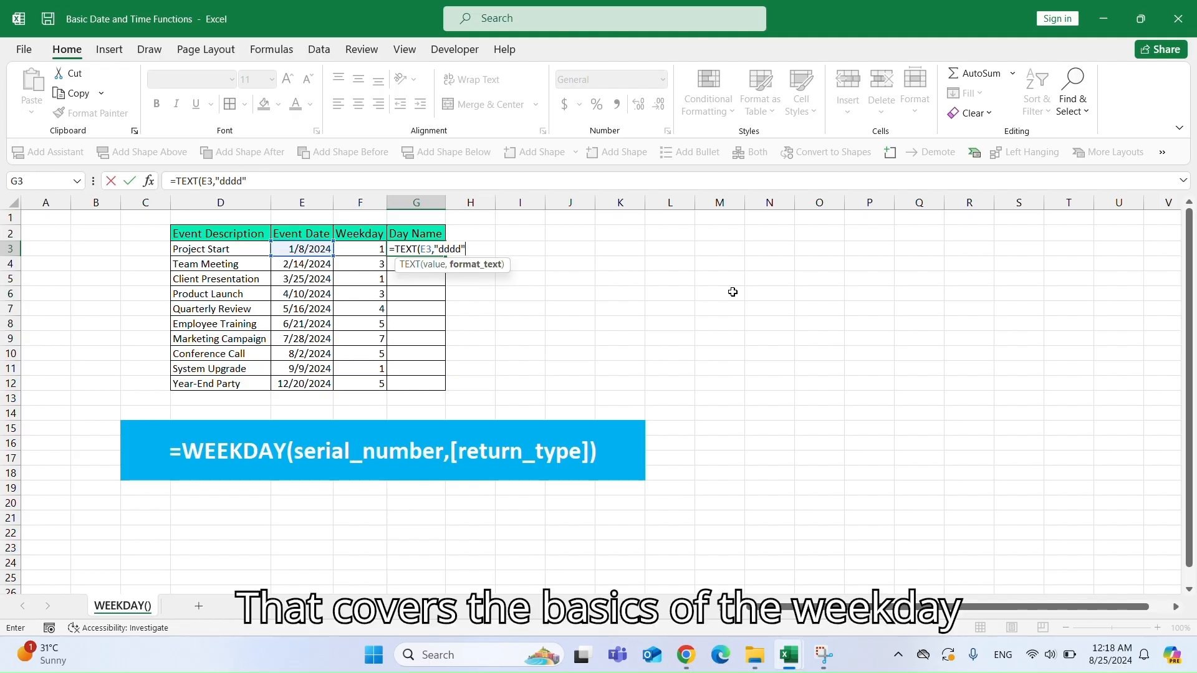
text("))
key(Return)
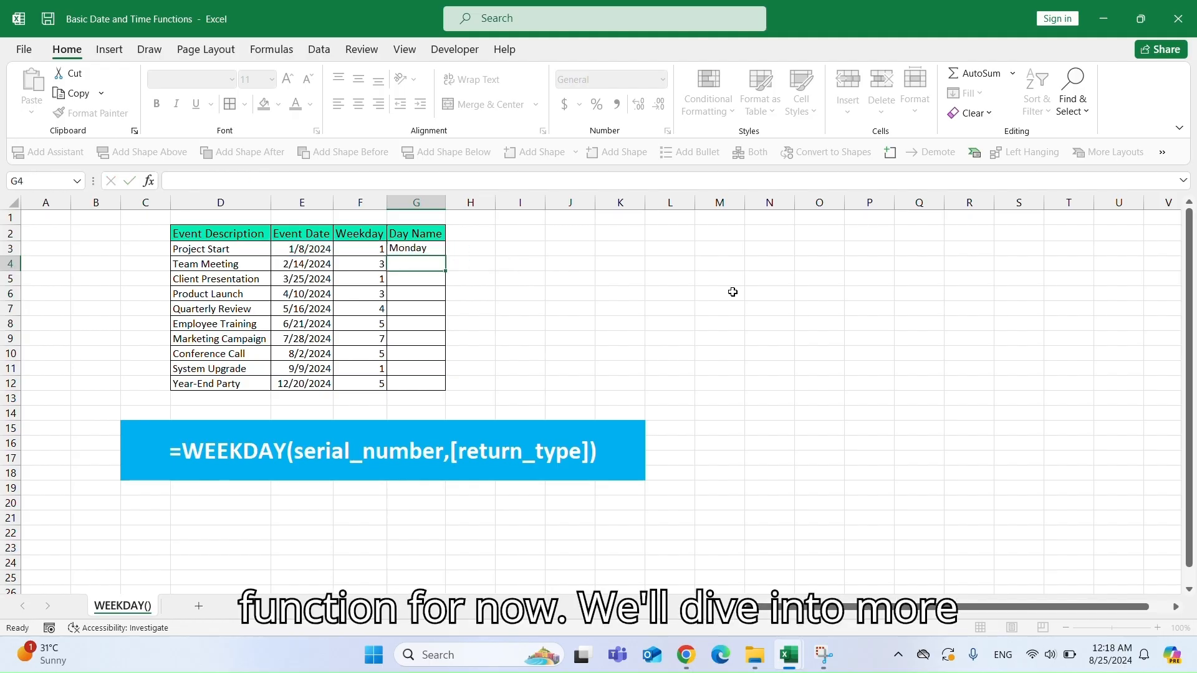
click(429, 249)
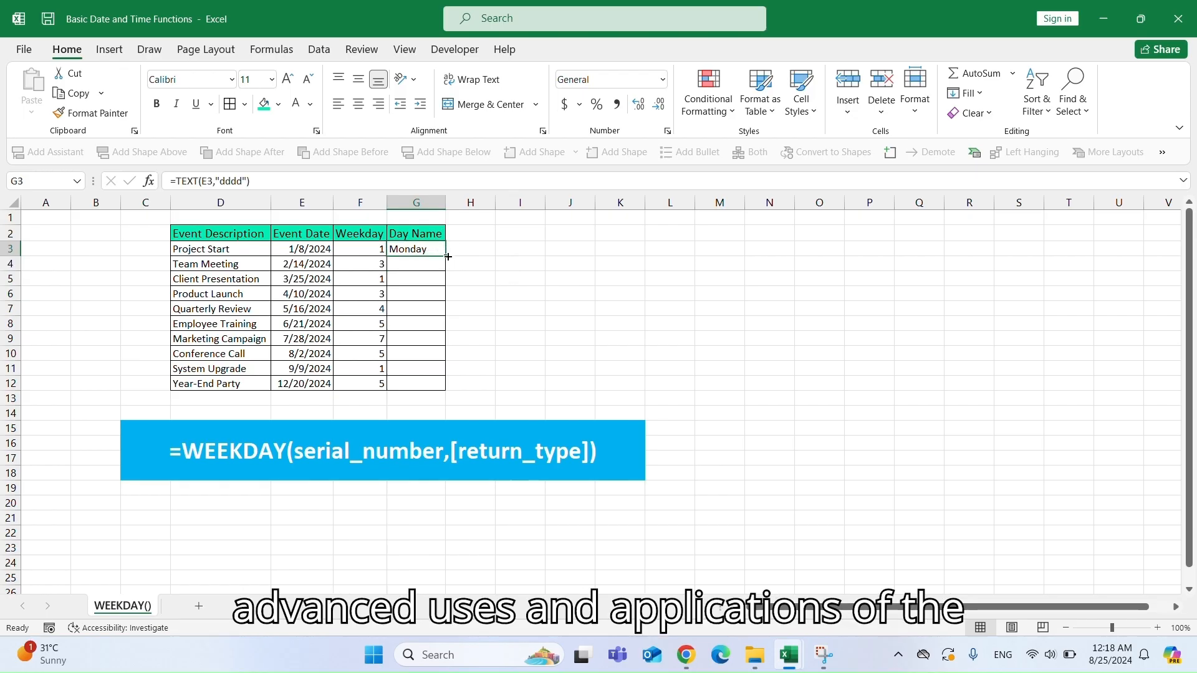
double_click(446, 257)
Inspect the day-name formulas in the Day Name column against the Weekday numbers.
click(414, 264)
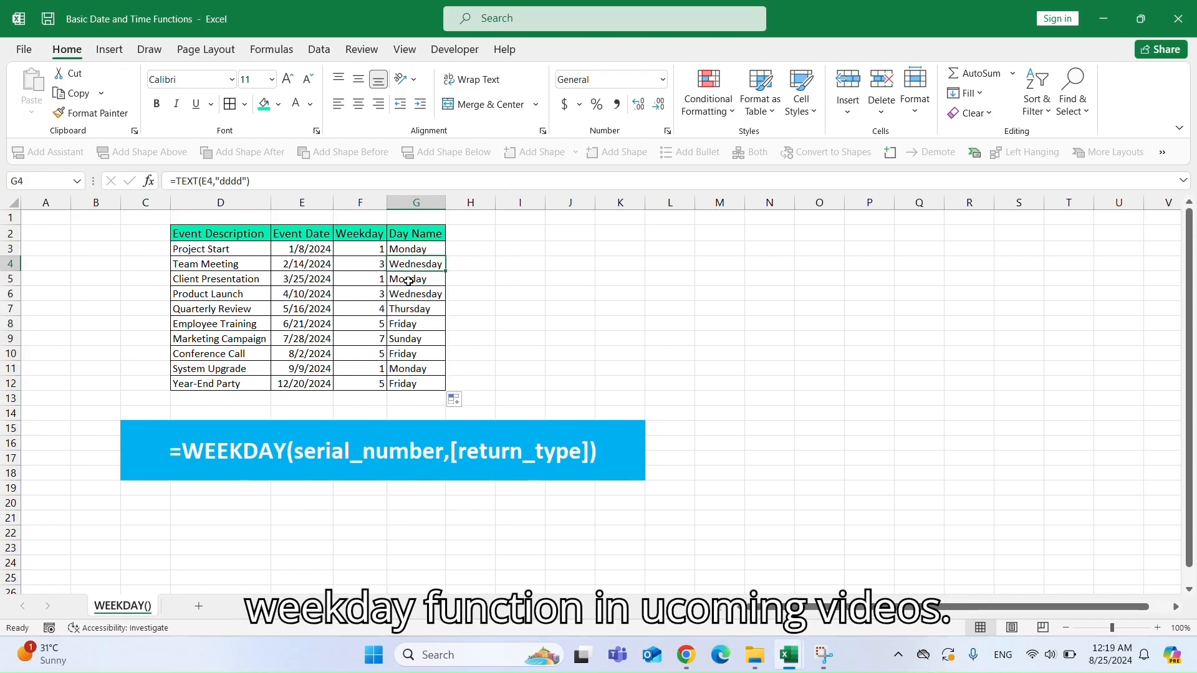
click(407, 282)
click(406, 298)
click(408, 328)
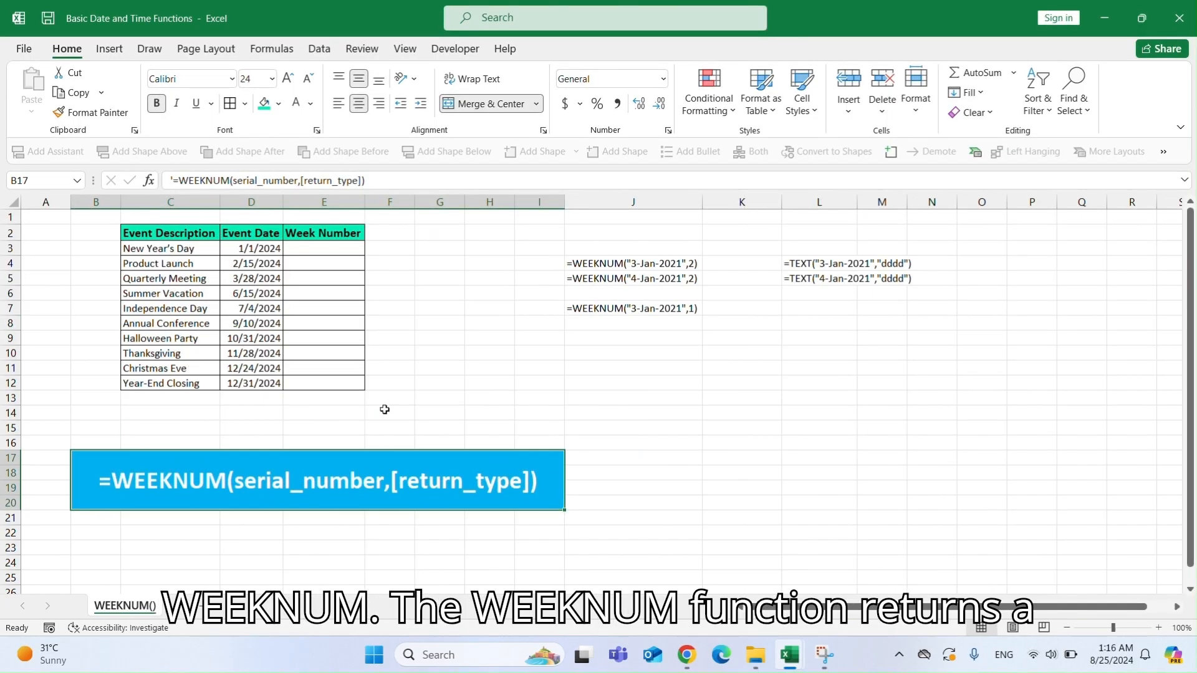
On the WEEKNUM() sheet, enter =WEEKNUM("8/24/2024",2) in F14.
click(384, 410)
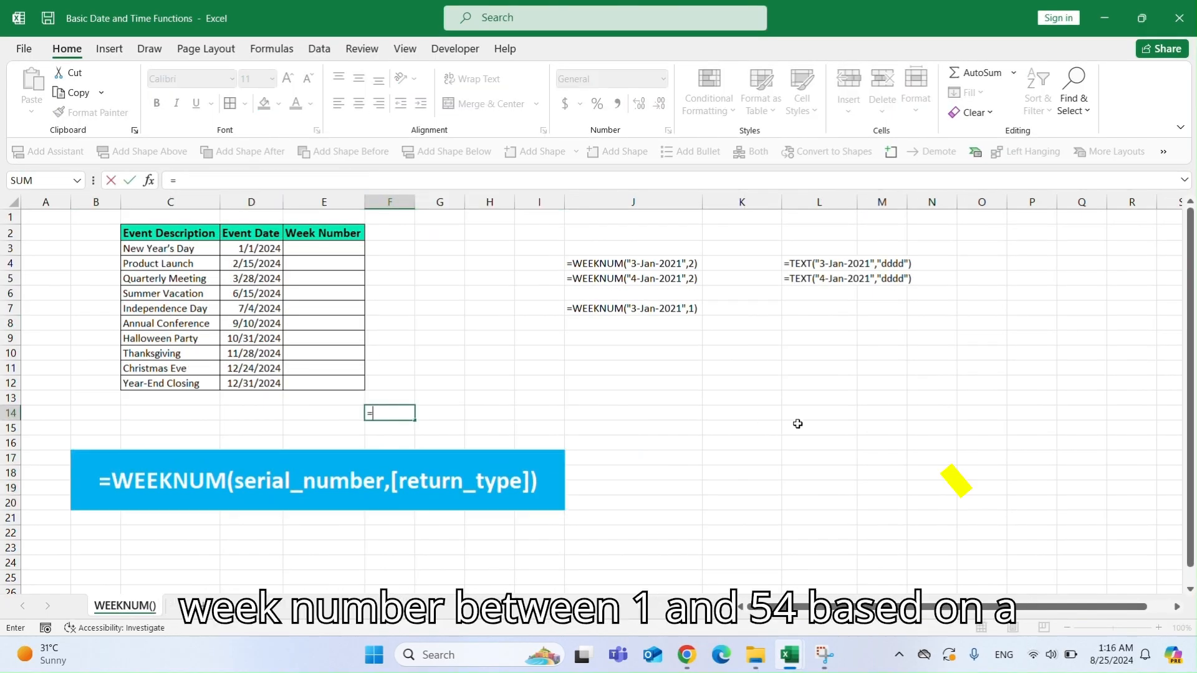
text(=WEEK)
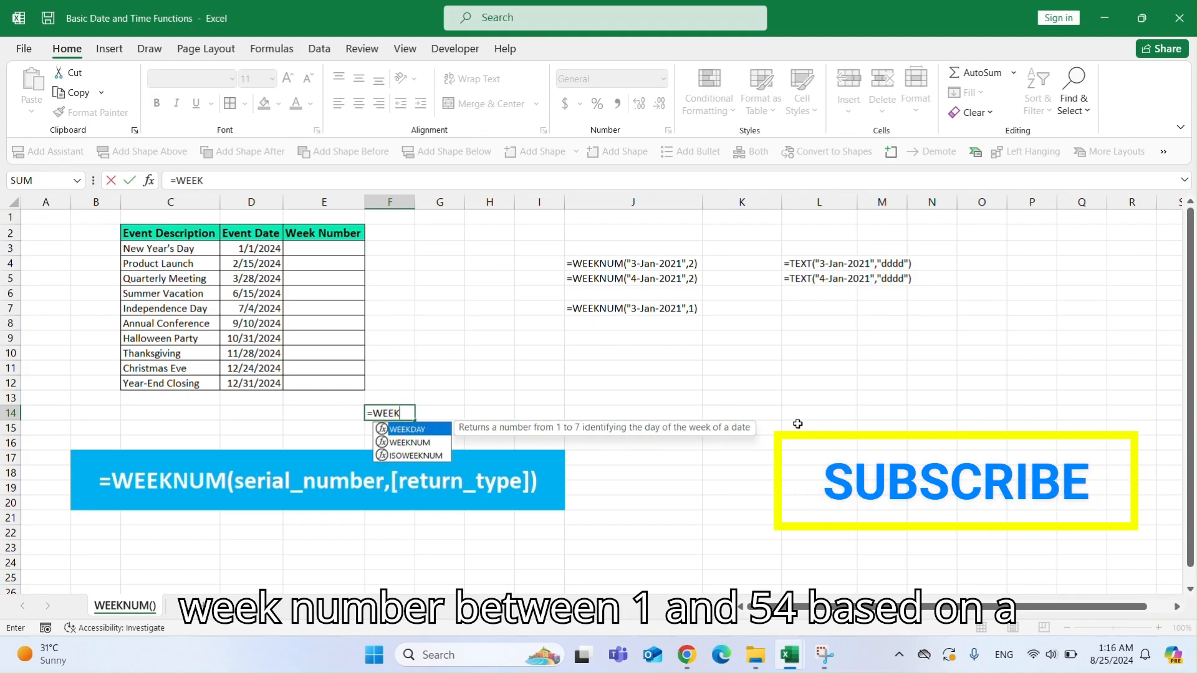
text(NUM()
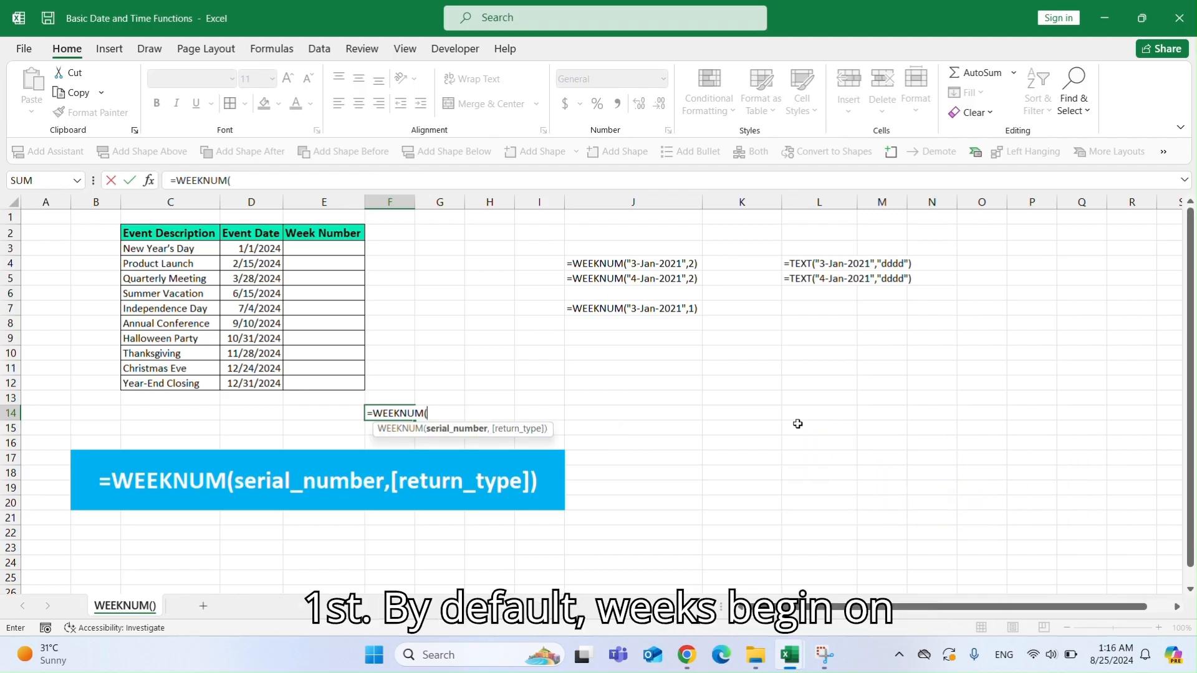
text(8/24/2024")
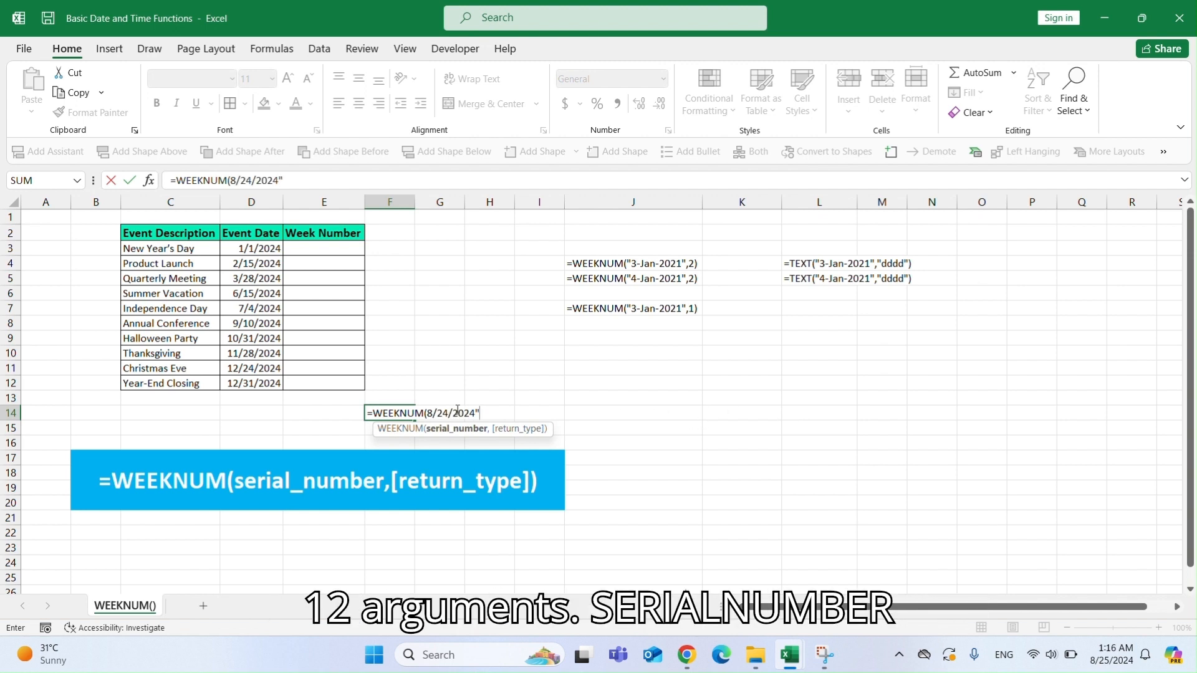
click(429, 414)
text(")
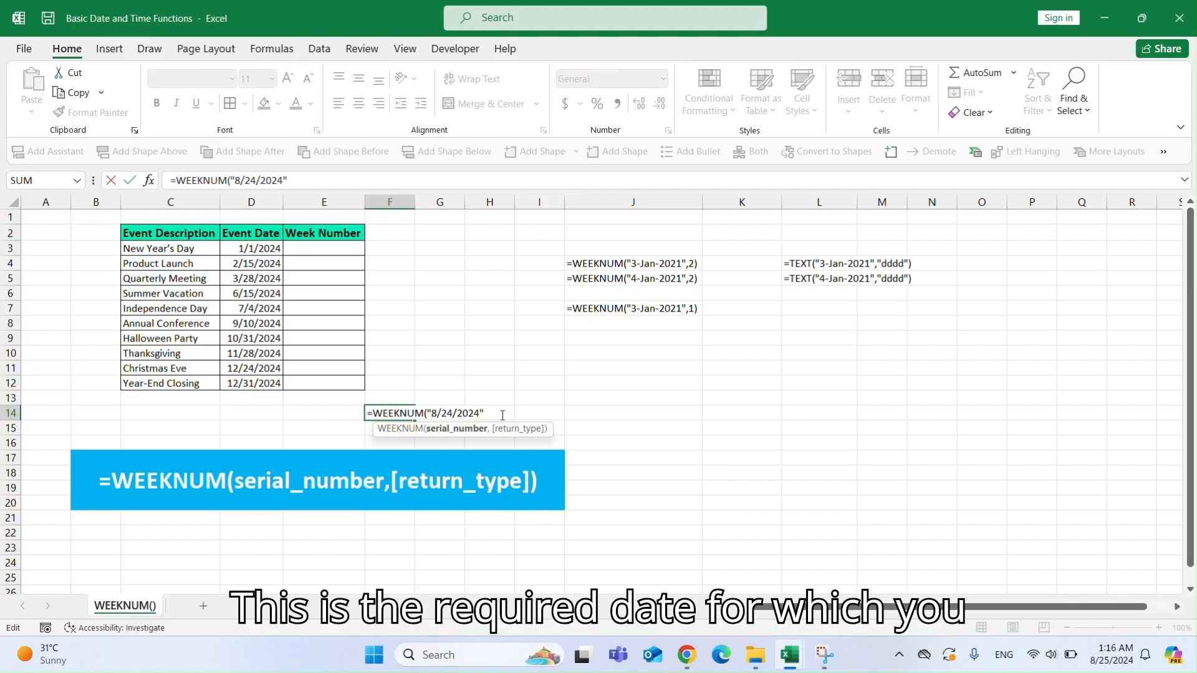
text(,2)
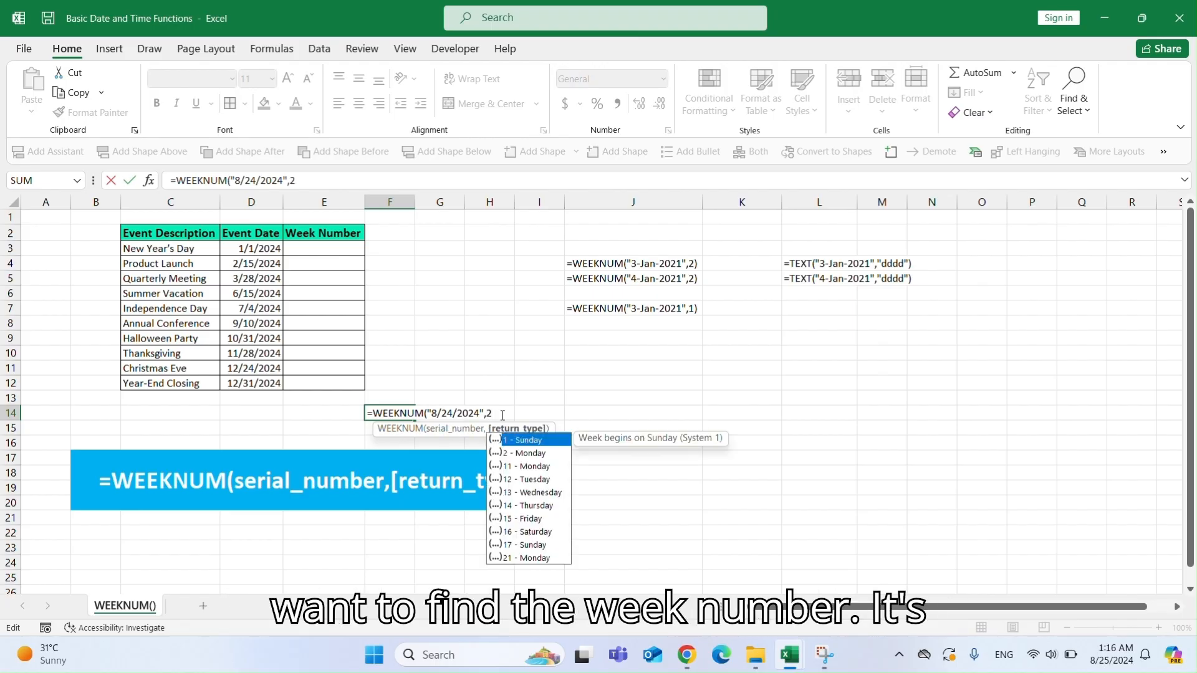
click(526, 455)
double_click(525, 455)
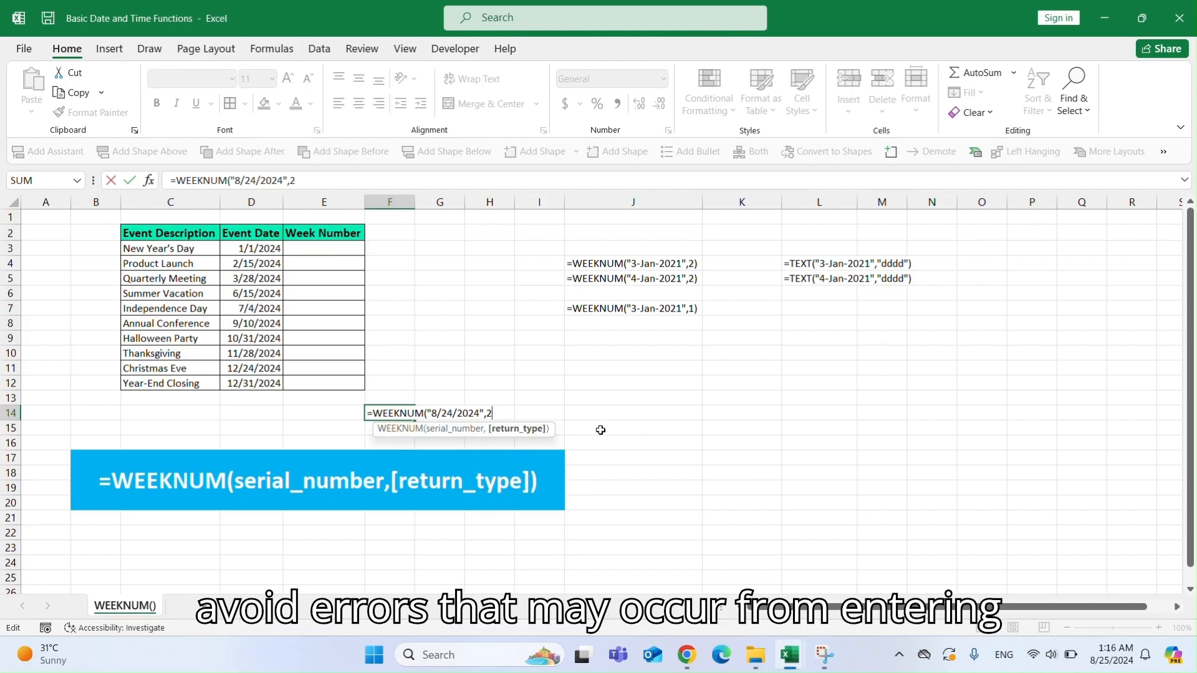
text())
key(Return)
click(397, 416)
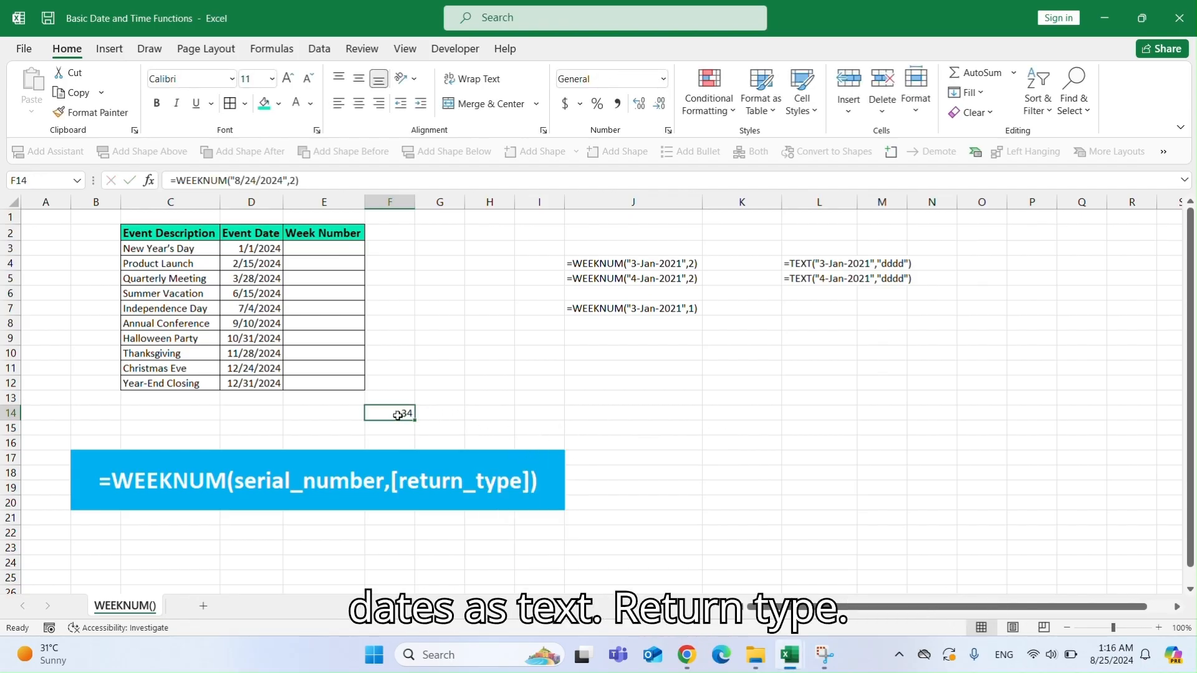
Enter =WEEKNUM(D3) in E3 and fill it down the Week Number column through E12.
click(321, 248)
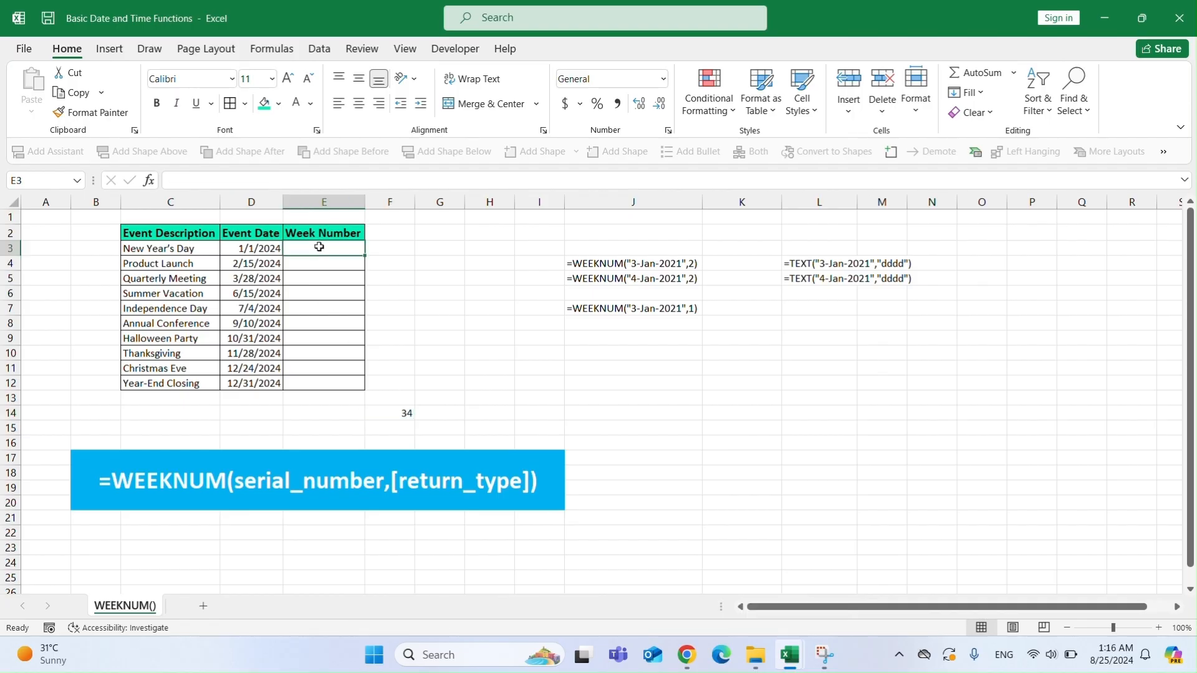
text(=)
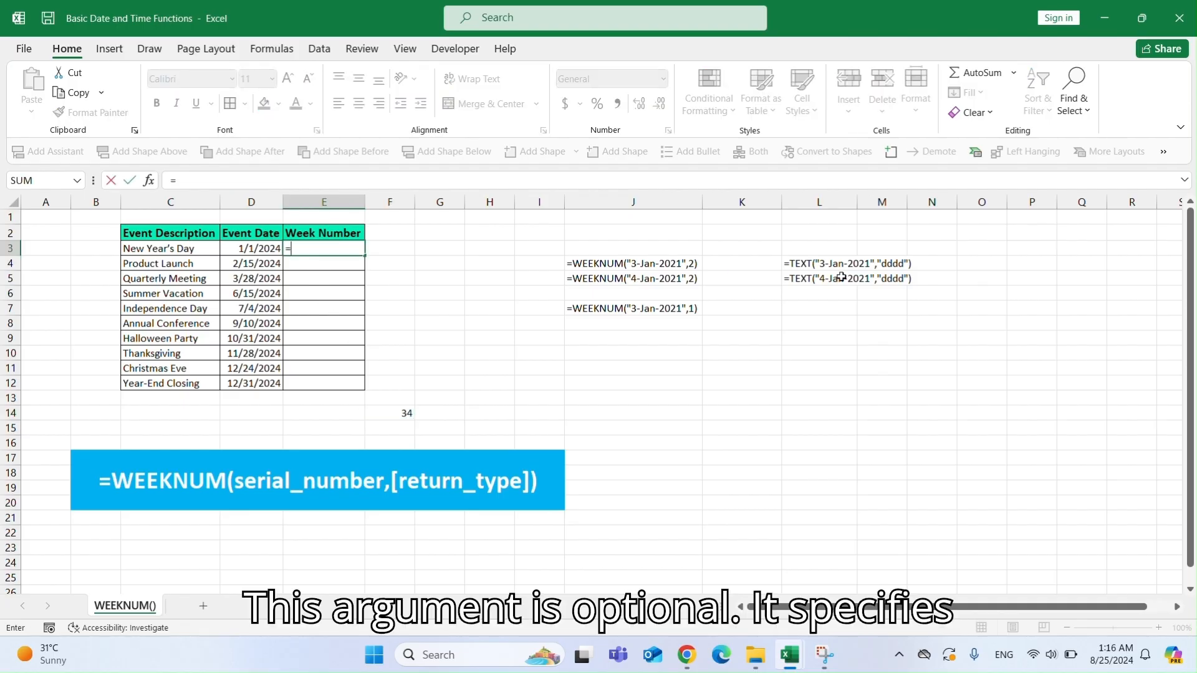
text(WEEKNUM)
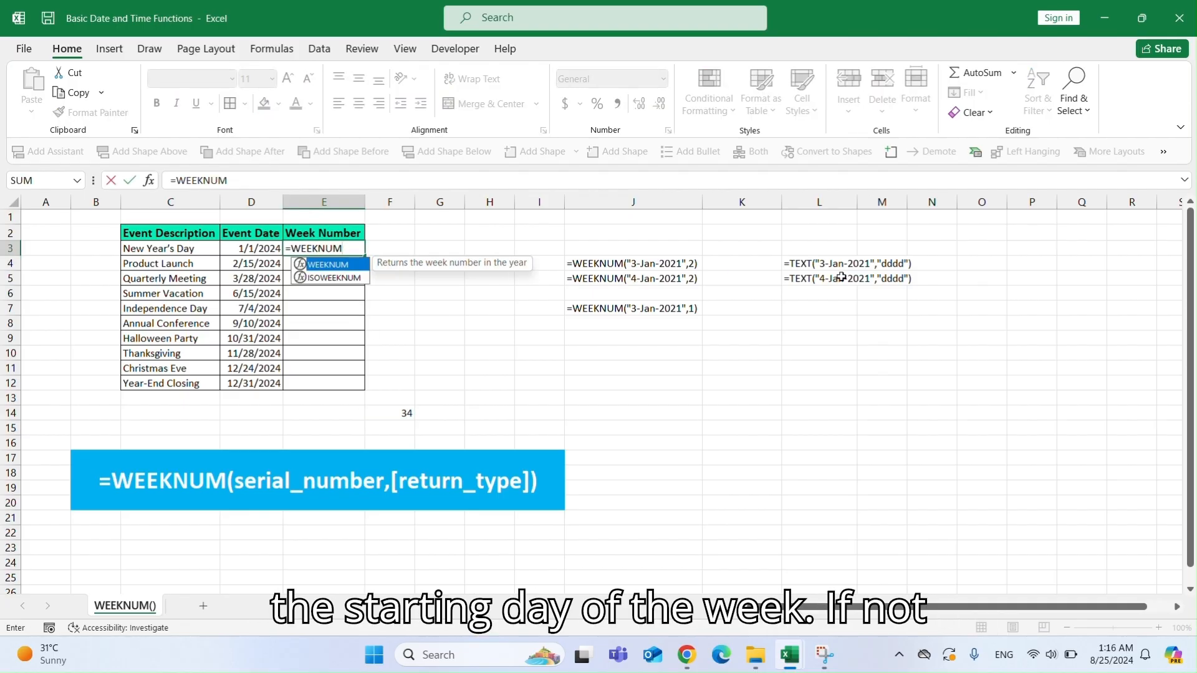
text(()
key(Left)
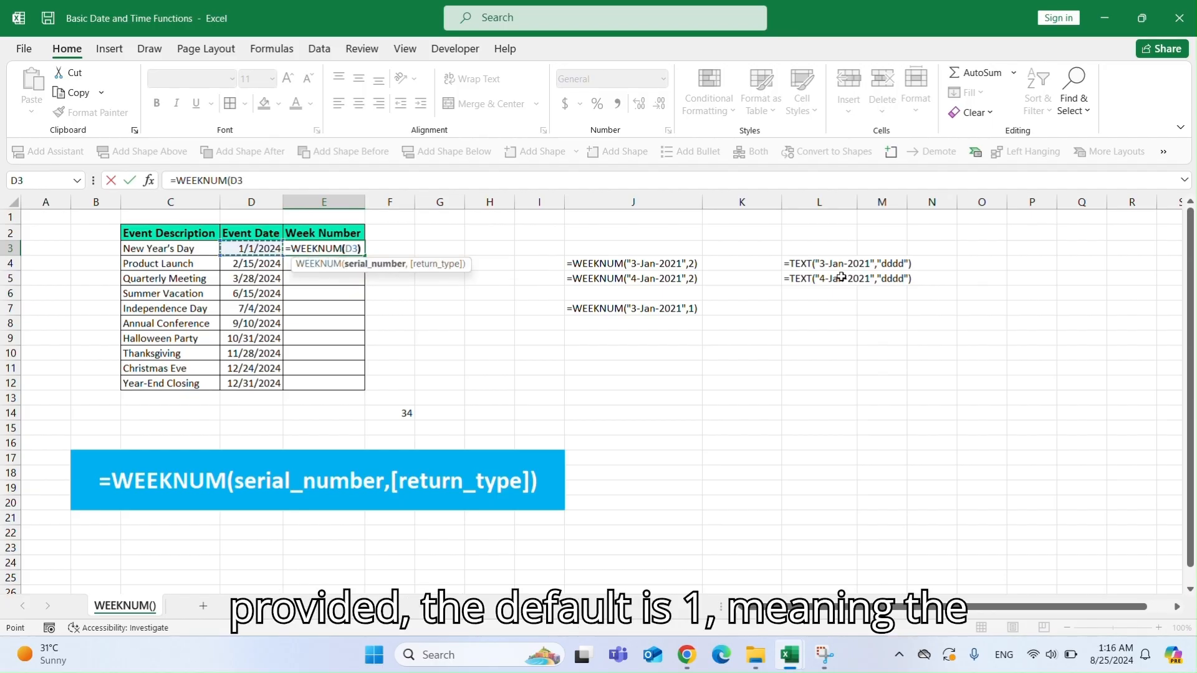
text())
key(Return)
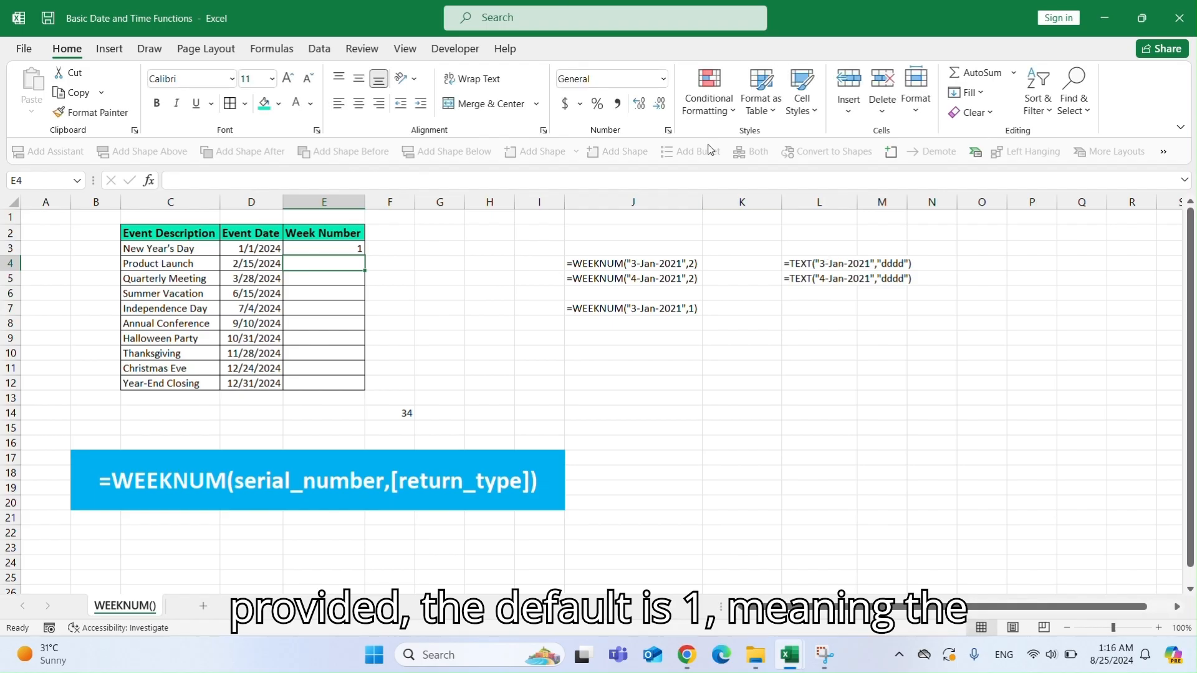
click(358, 251)
double_click(365, 255)
Add return type 2 to the week-number formula in E3, making it =WEEKNUM(D3,2).
double_click(358, 249)
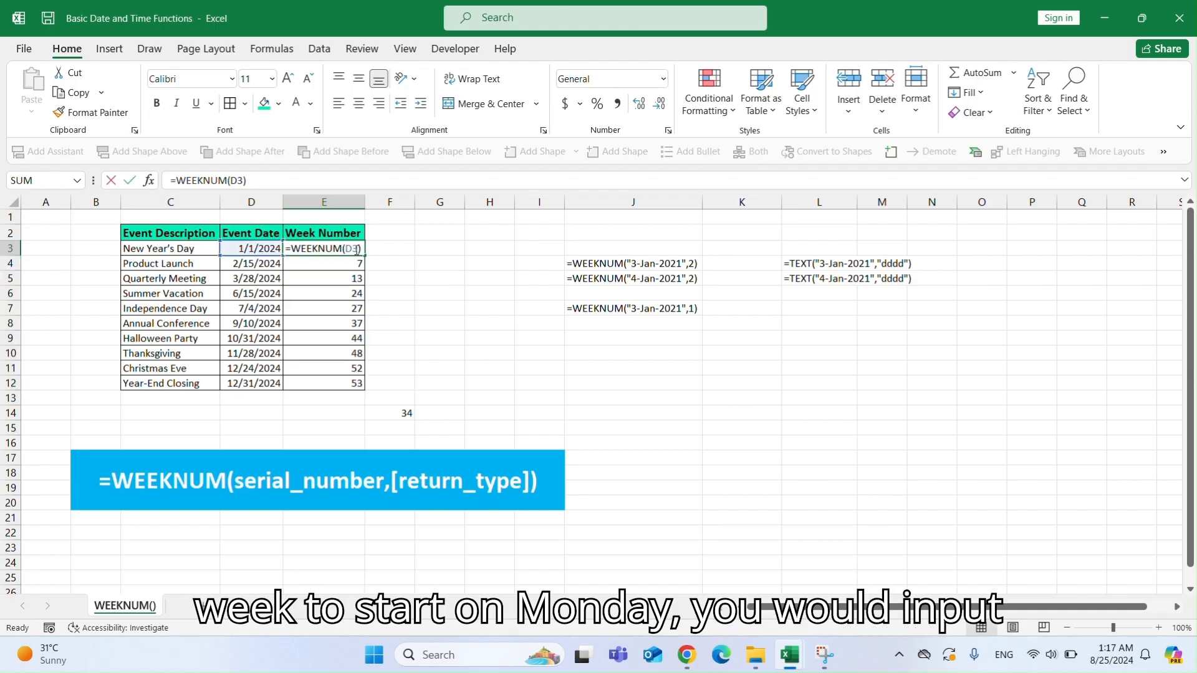
text(,2)
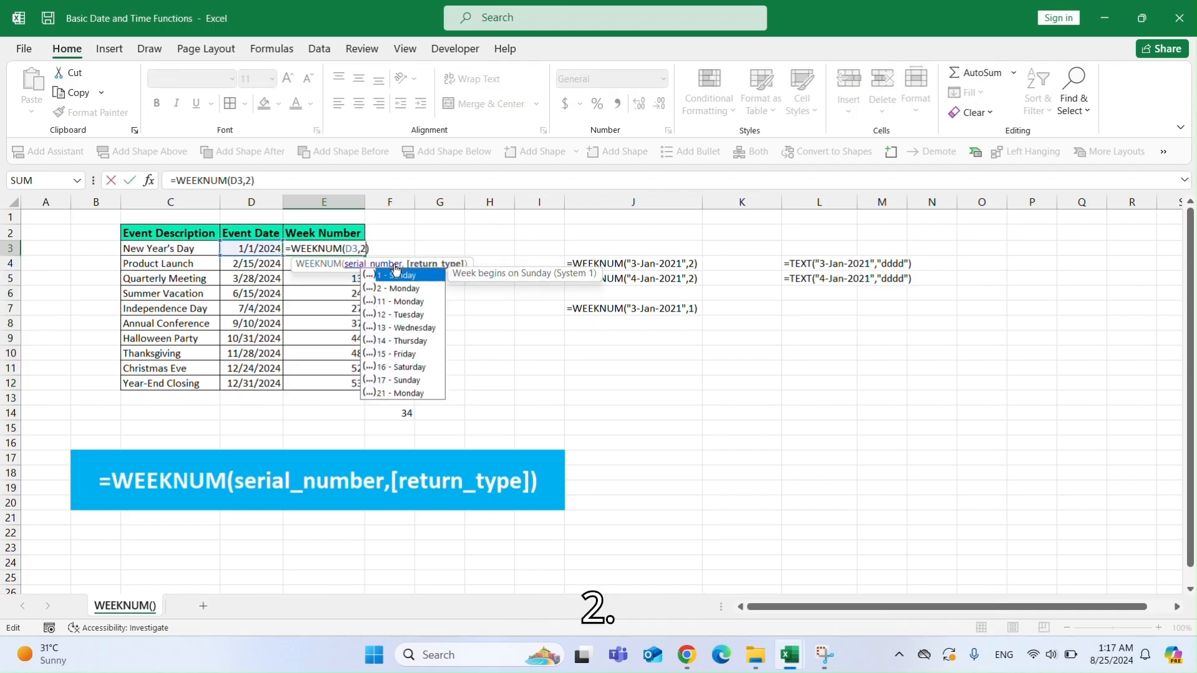
key(Return)
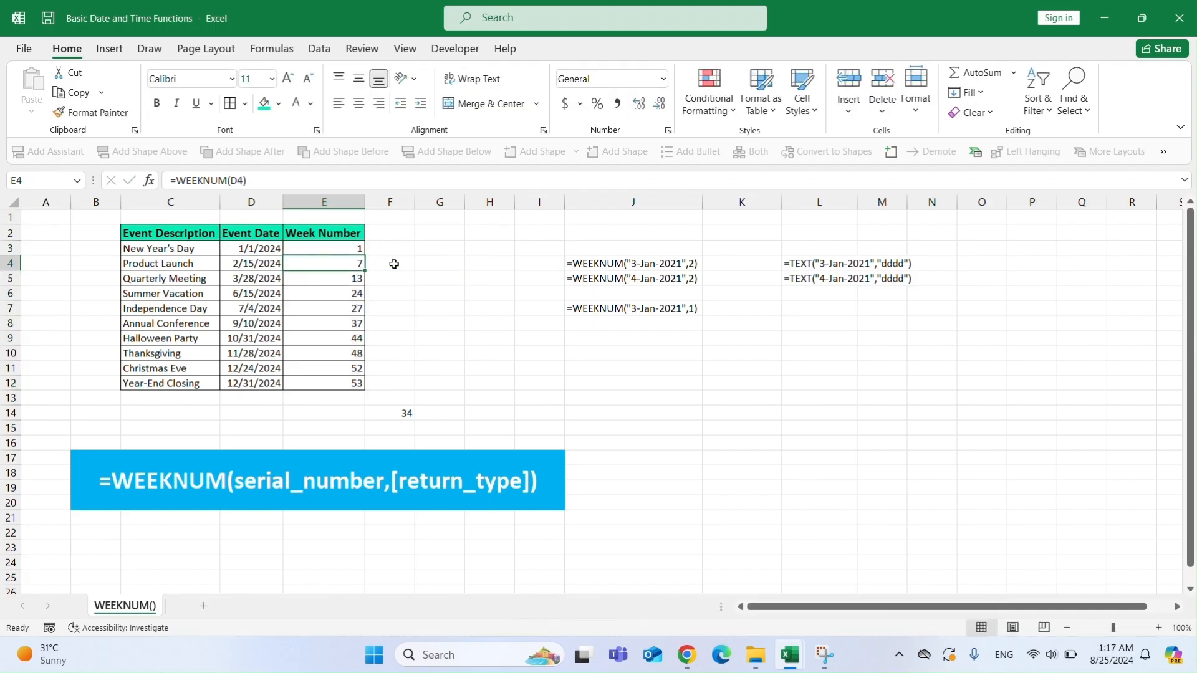
Copy the text =WEEKNUM("3-Jan-2021",2) from J4 into I4 and turn it into a working formula.
click(583, 264)
key(ctrl+c)
click(538, 265)
key(ctrl+v)
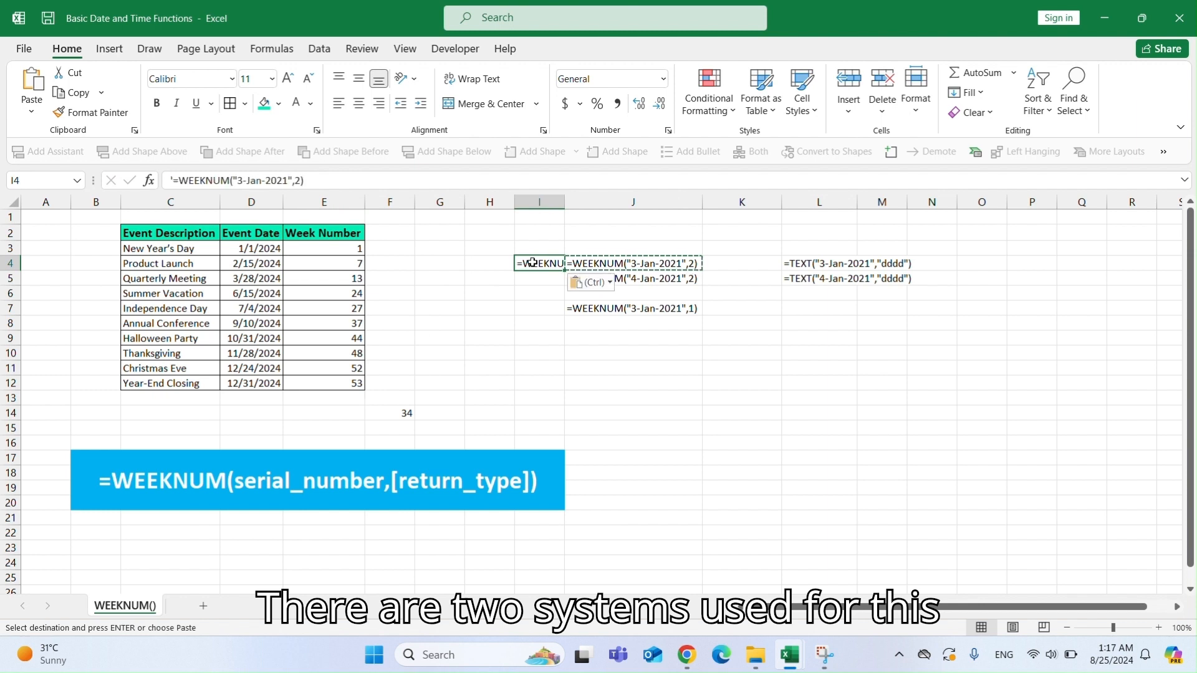
double_click(535, 263)
key(BackSpace)
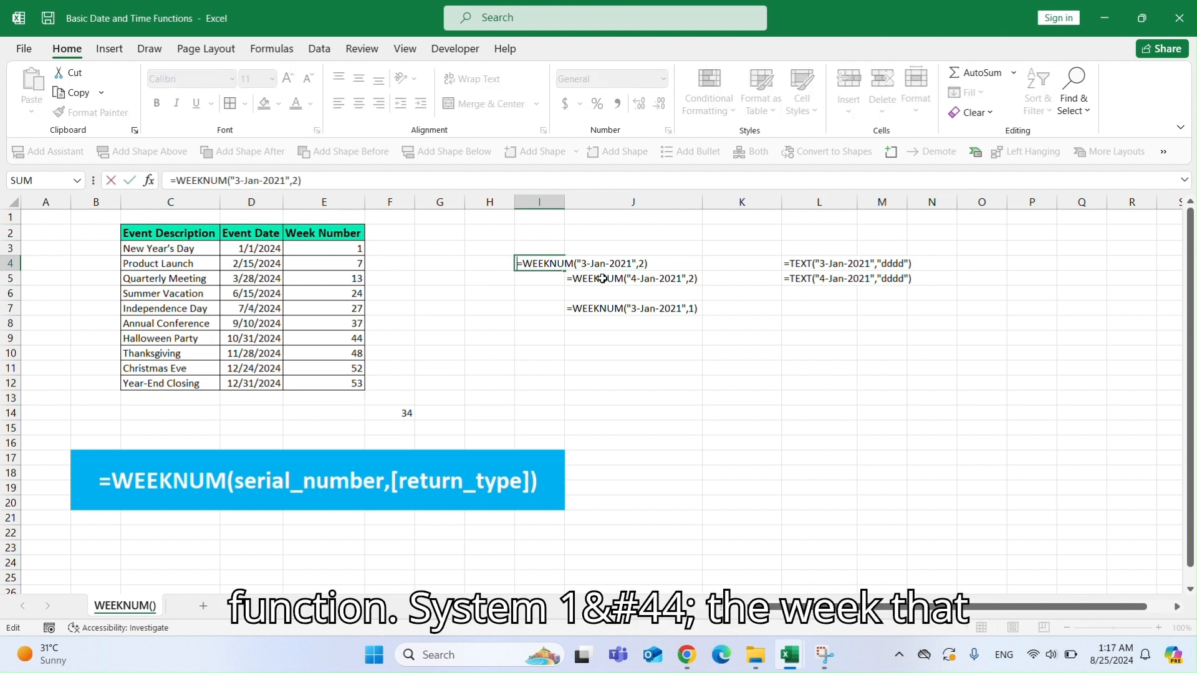
key(Return)
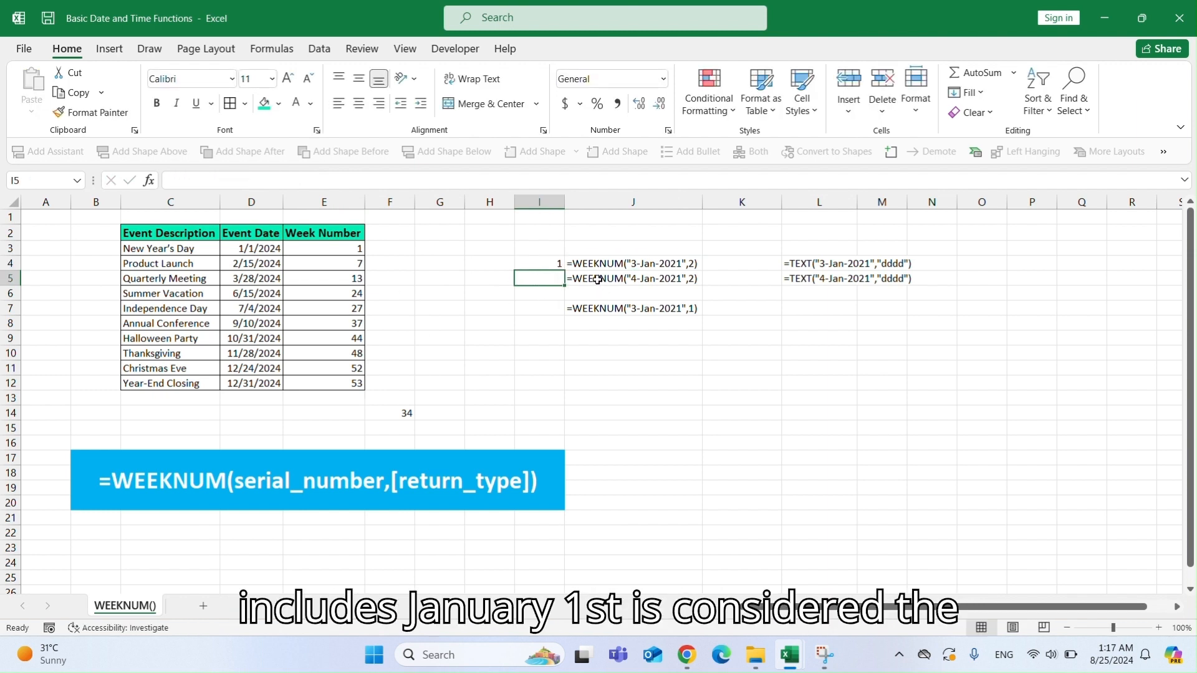
Copy the text =WEEKNUM("4-Jan-2021",2) from J5 into I5 and turn it into a working formula.
click(596, 277)
key(ctrl+c)
click(543, 278)
key(ctrl+v)
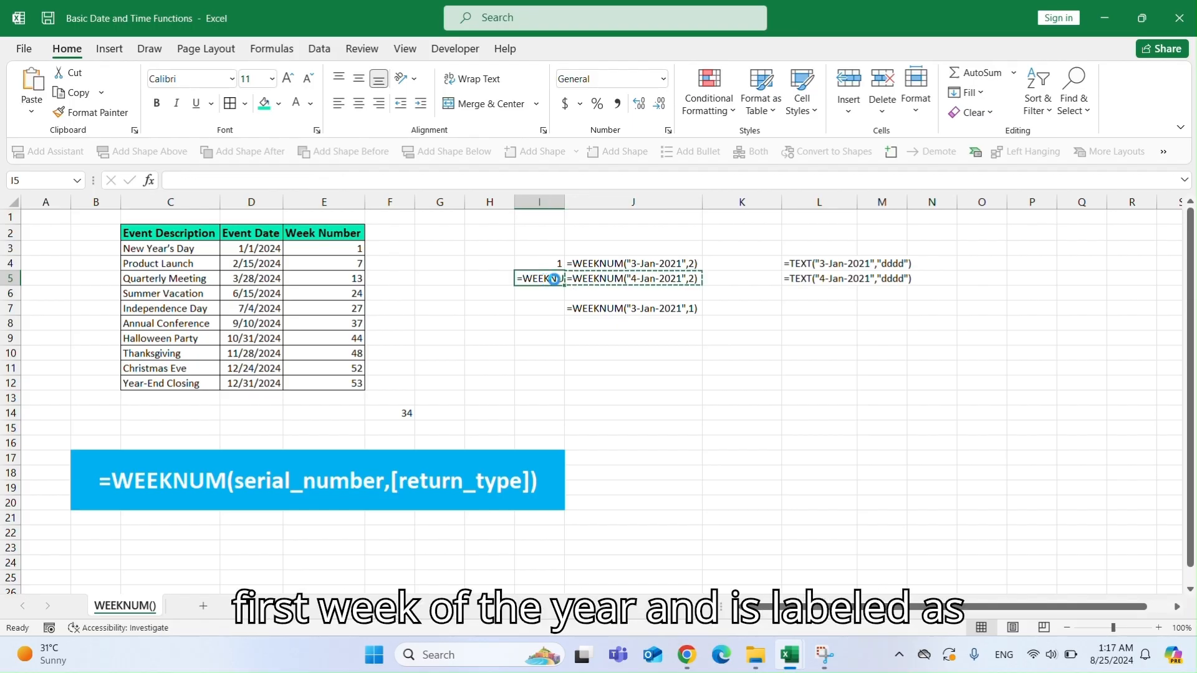
double_click(523, 278)
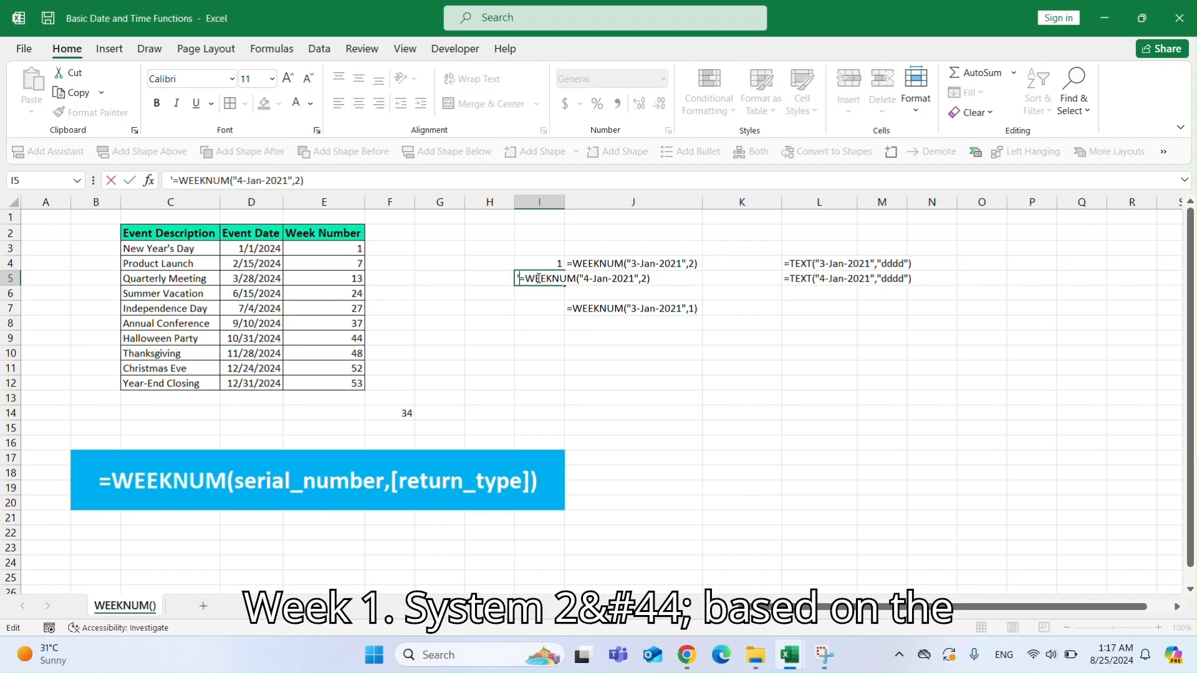
key(BackSpace)
key(Return)
click(554, 279)
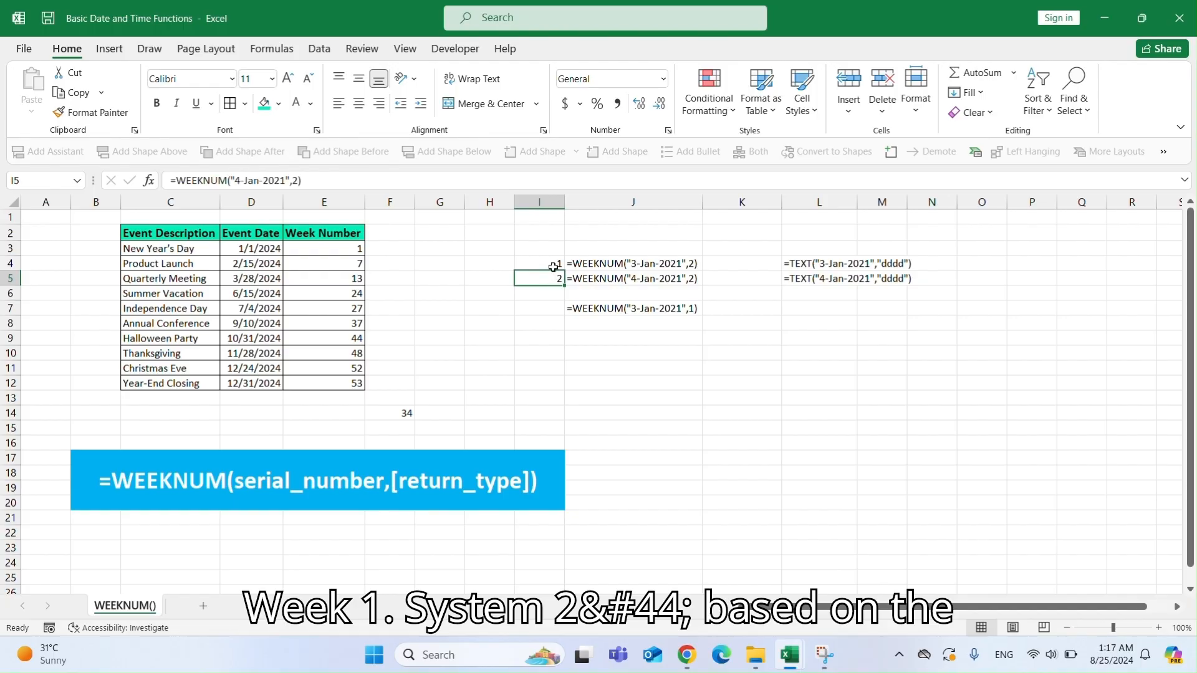
click(553, 263)
click(553, 277)
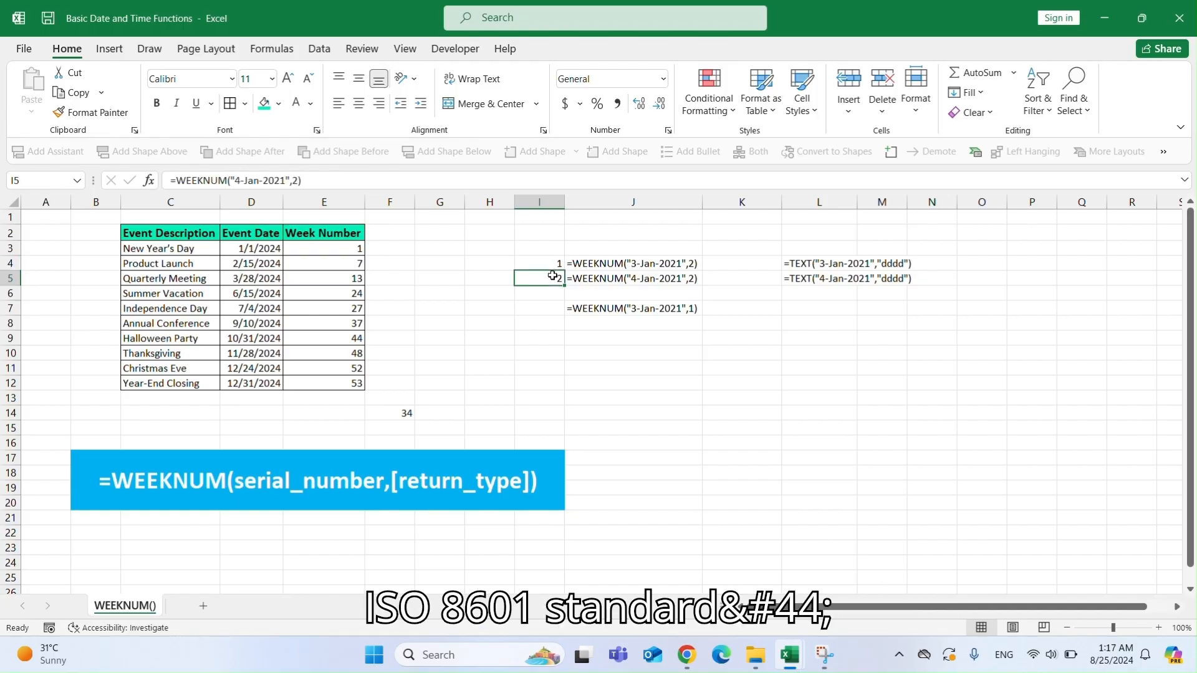
Copy the TEXT day-name formulas from L4:L5 into K4:K5 and turn both into working formulas.
click(799, 264)
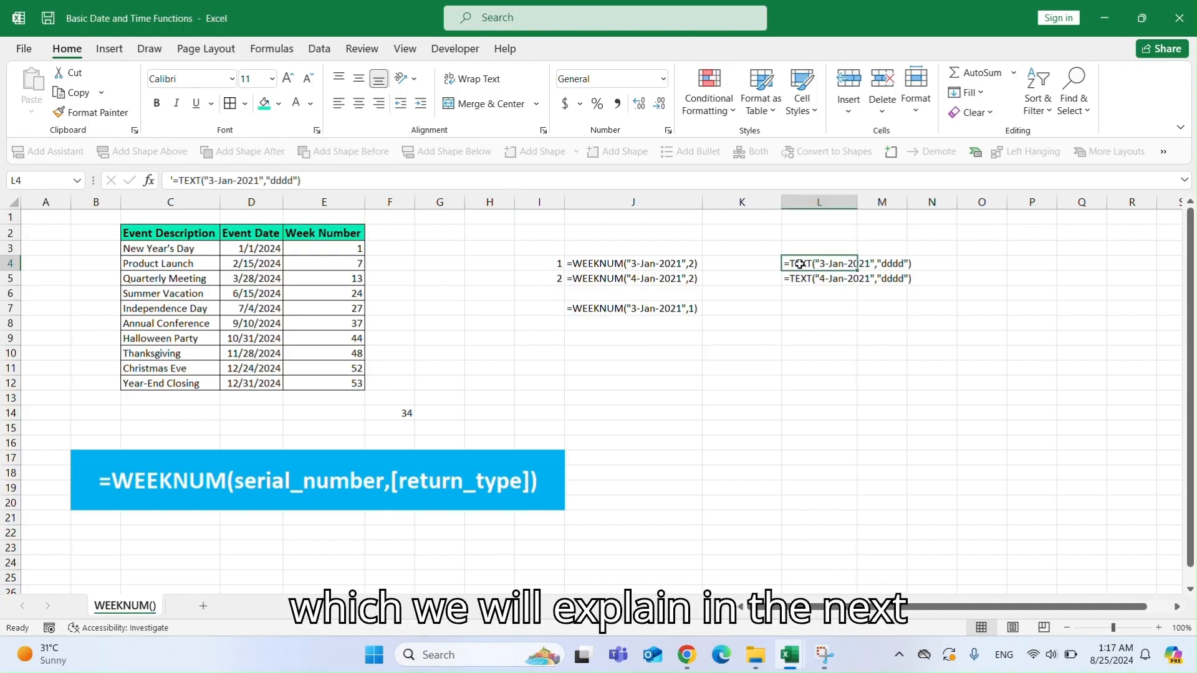
drag(800, 265, 804, 279)
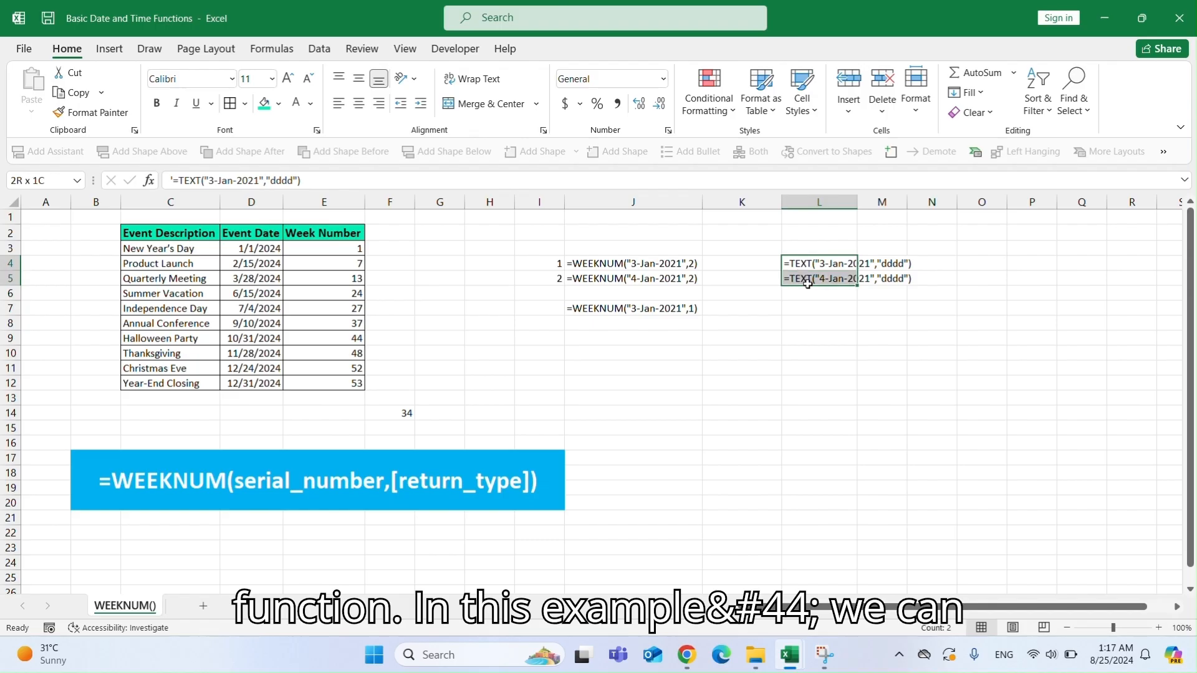
key(ctrl+c)
click(745, 263)
key(ctrl+v)
double_click(709, 278)
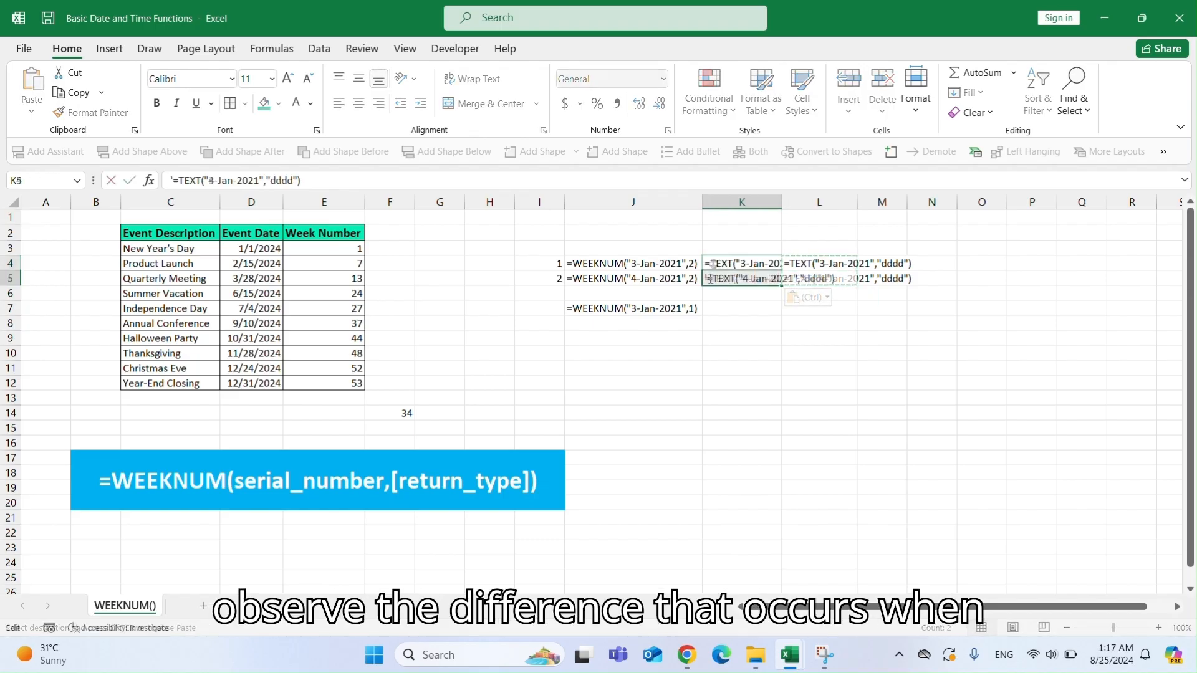
key(Delete)
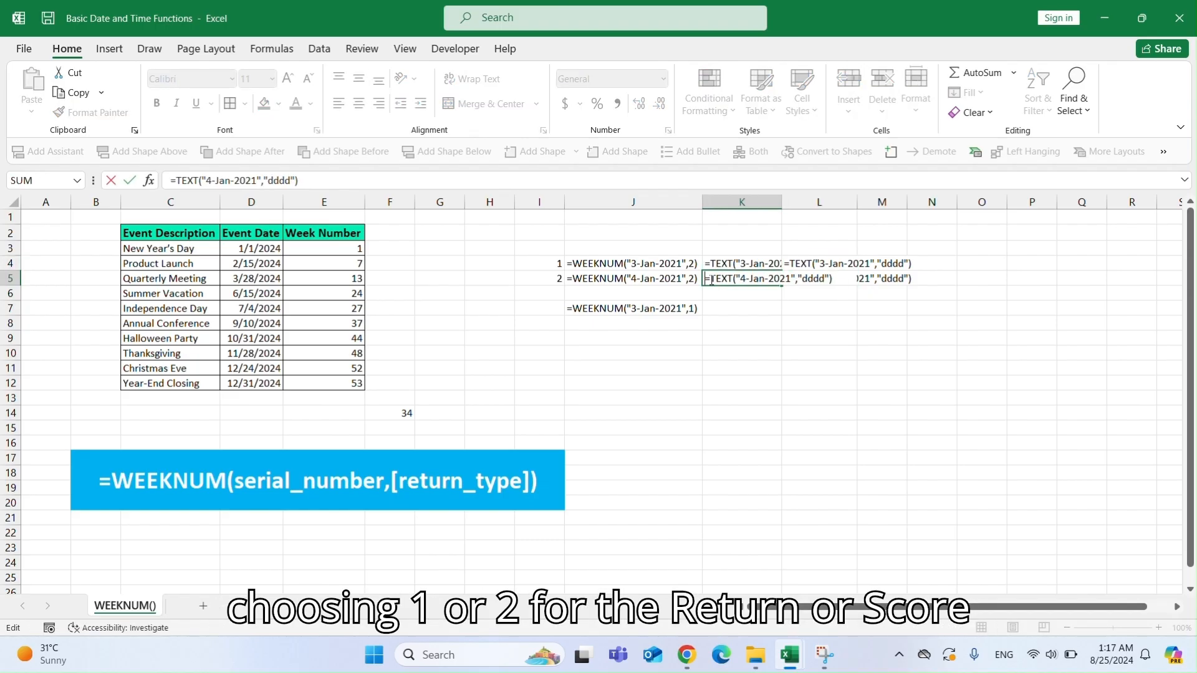
key(Return)
click(713, 262)
double_click(711, 263)
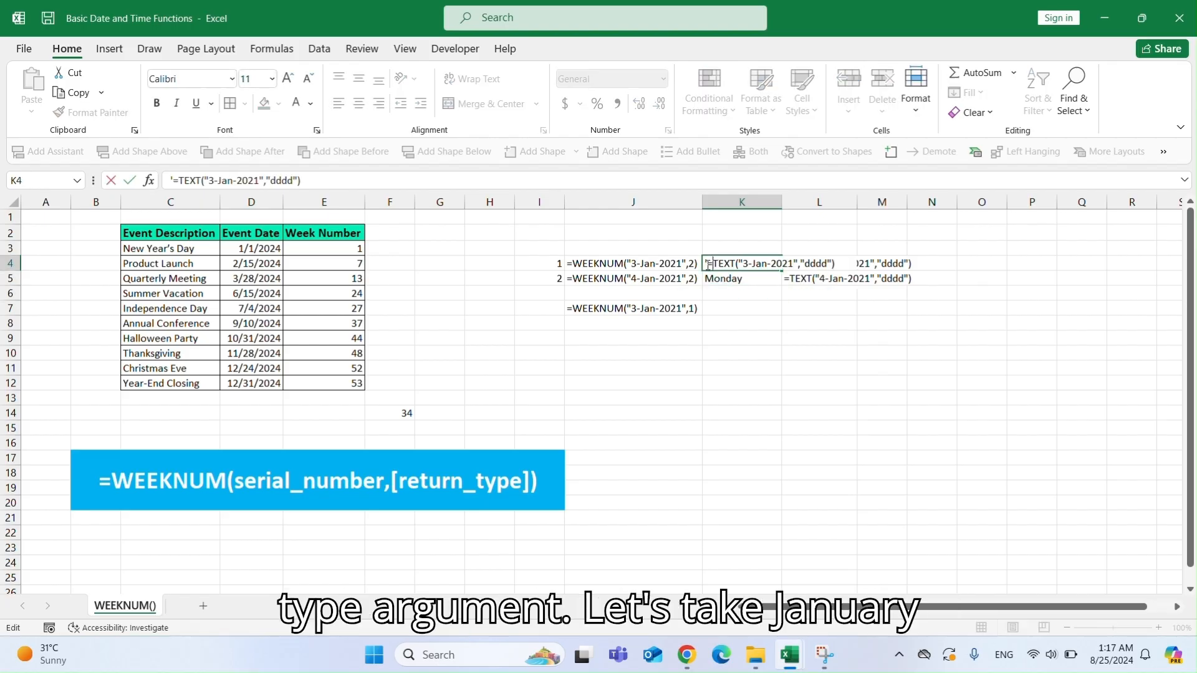
key(Delete)
key(Return)
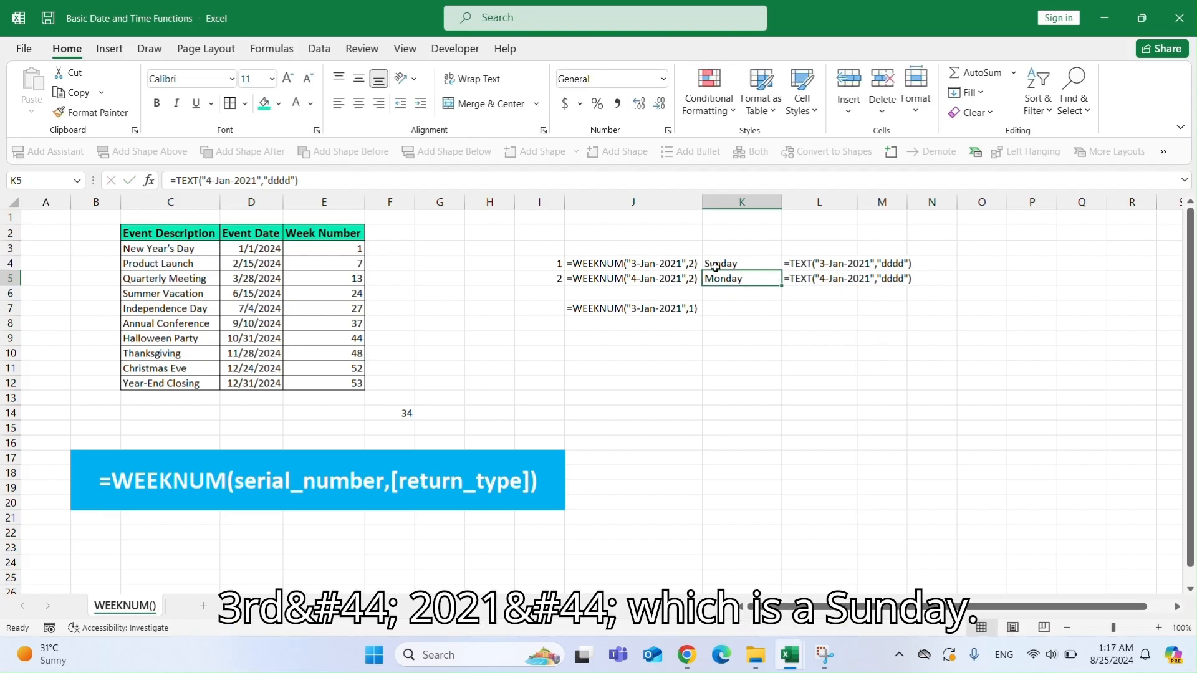
Compare the week numbers in I4:I5 with the day names in K4:K5 and the formula texts in column J.
click(550, 264)
click(729, 263)
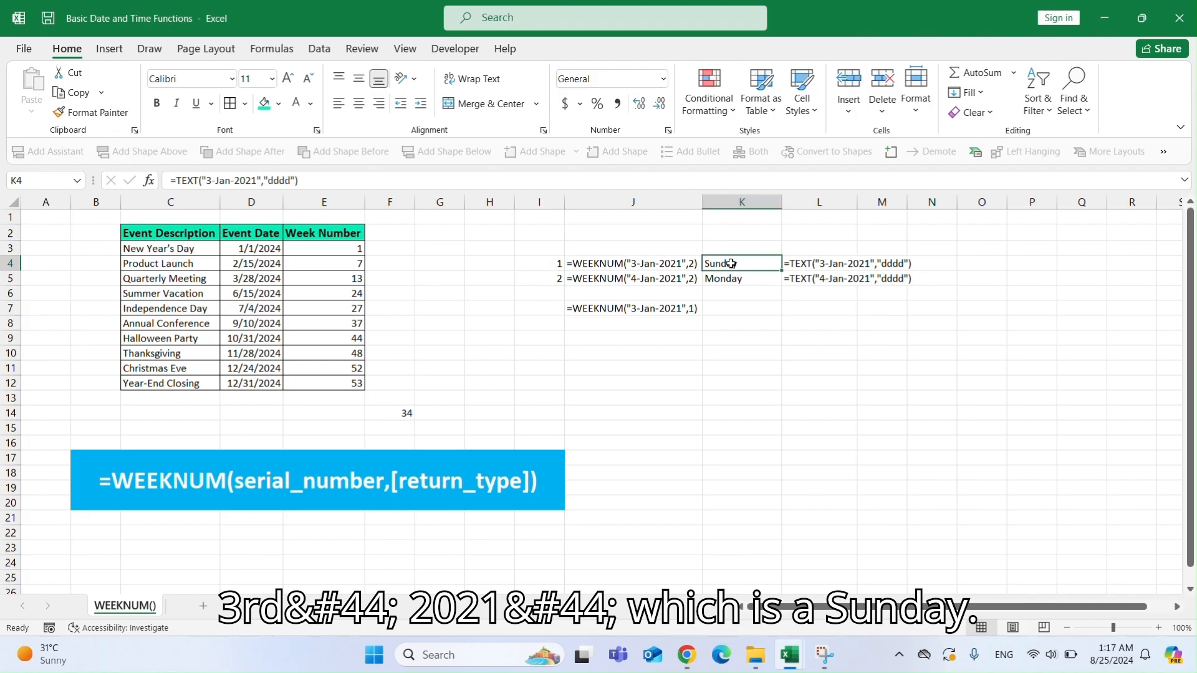
click(549, 283)
click(726, 280)
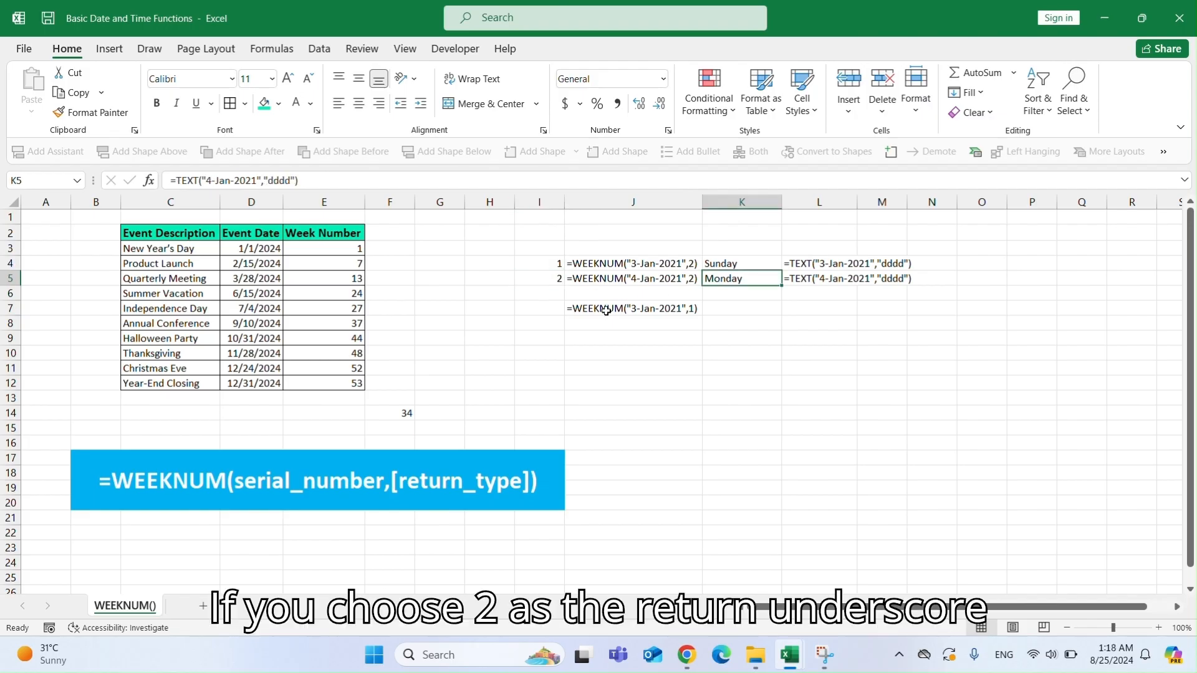
click(692, 263)
double_click(695, 264)
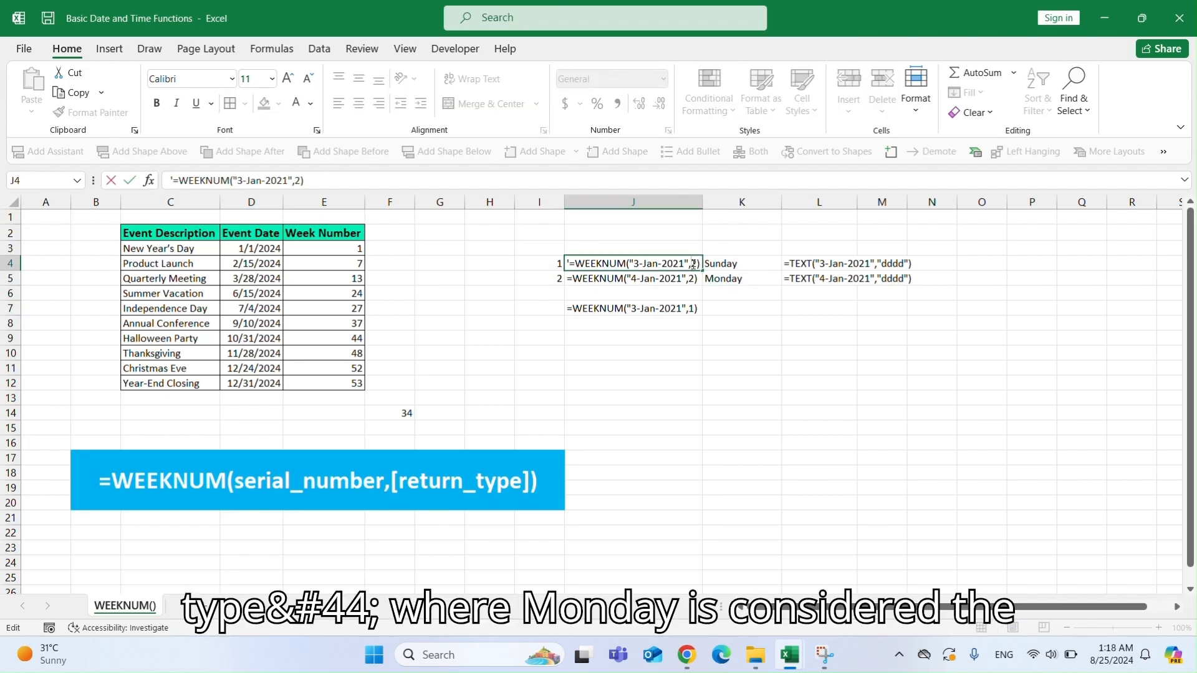
double_click(697, 308)
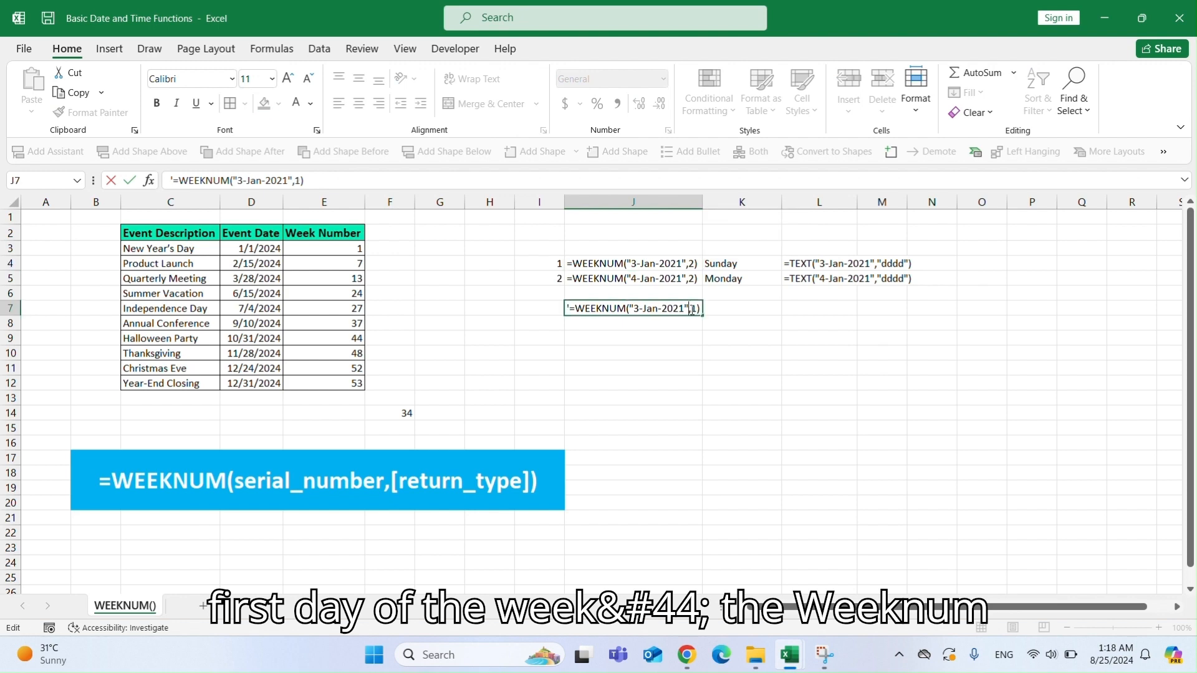
click(582, 310)
key(Return)
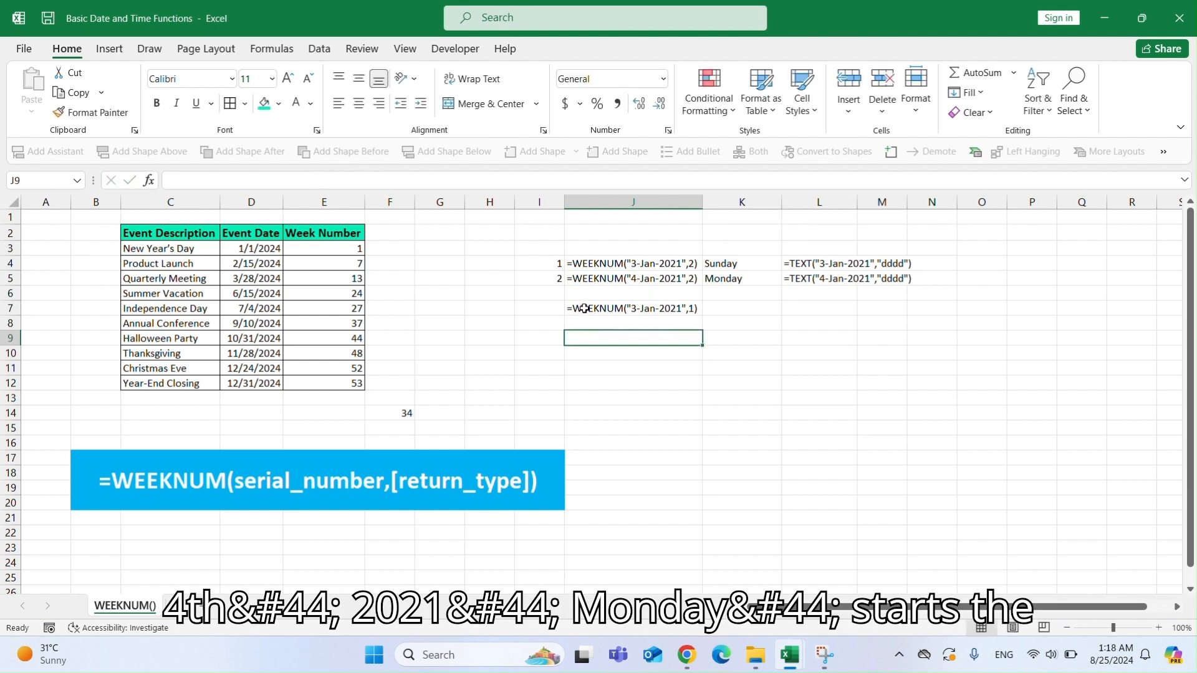
Copy the text =WEEKNUM("3-Jan-2021",1) from J7 into I7 and turn it into a working formula.
click(584, 310)
key(ctrl+c)
click(554, 308)
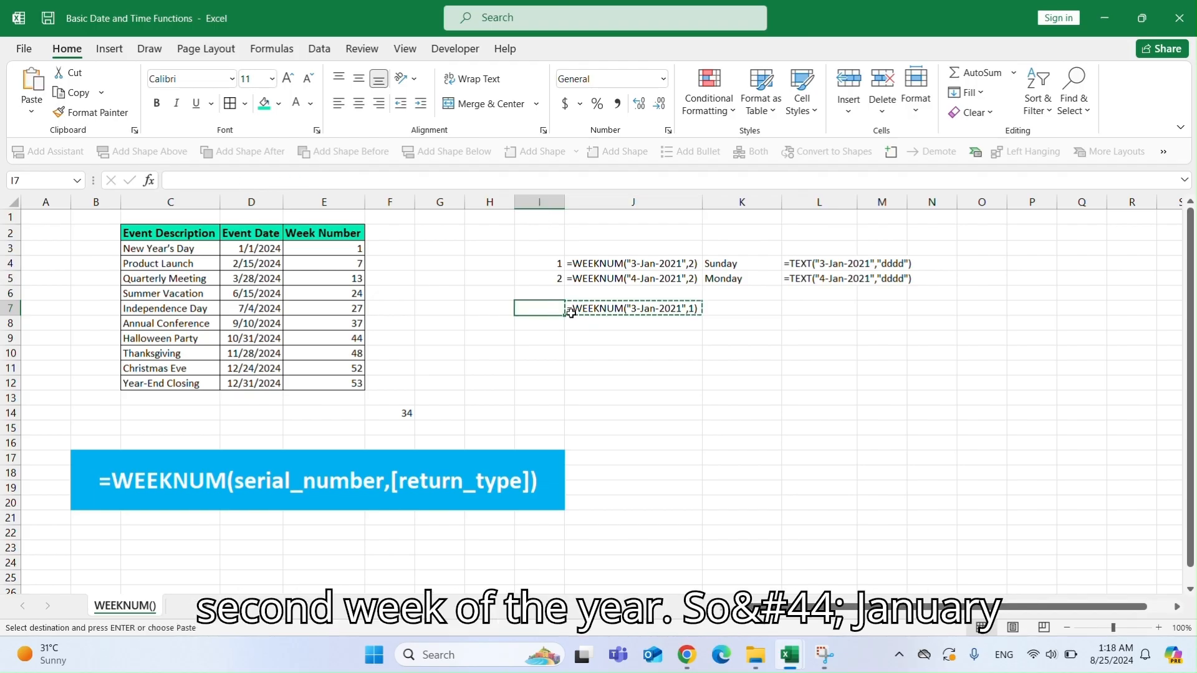
key(ctrl+v)
double_click(520, 308)
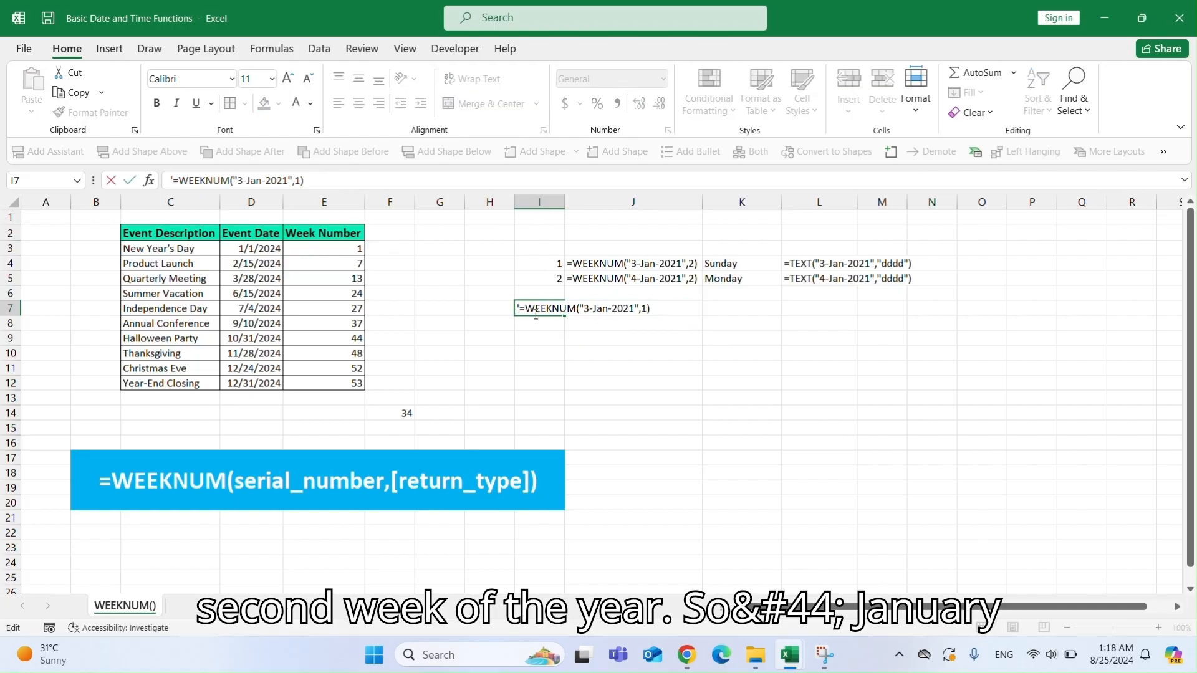
key(BackSpace)
key(Return)
click(536, 309)
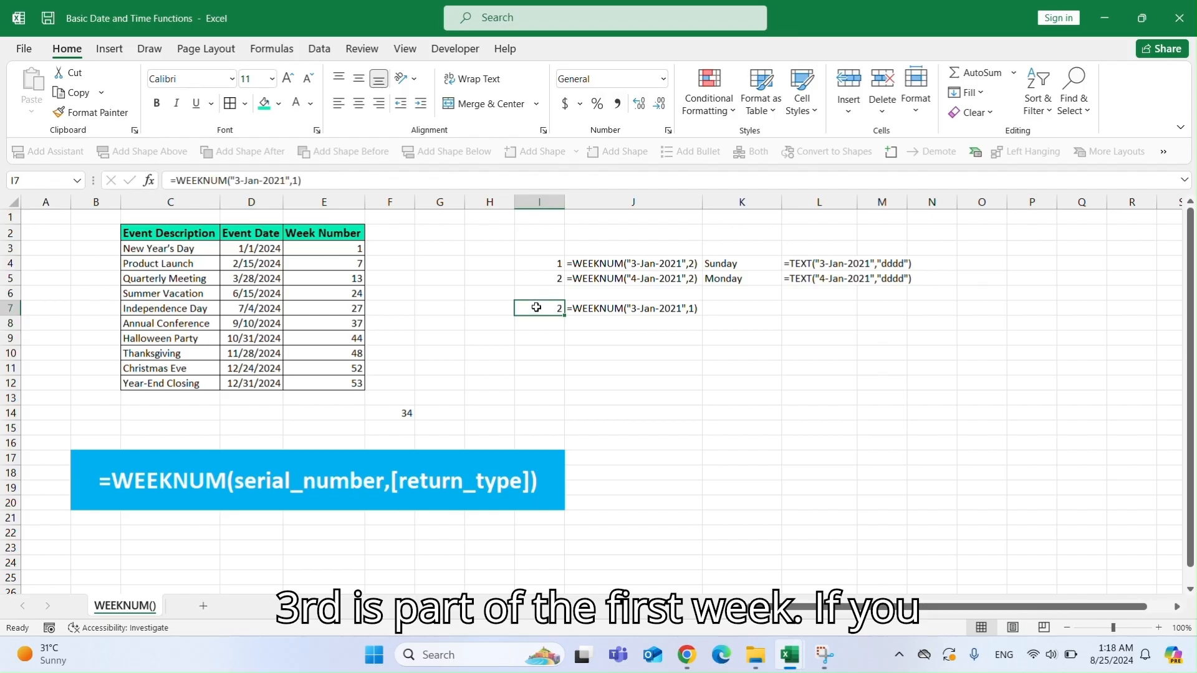
Compare the return type 1 and 2 week numbers for 3 and 4 January 2021 against their day names.
click(639, 310)
click(535, 310)
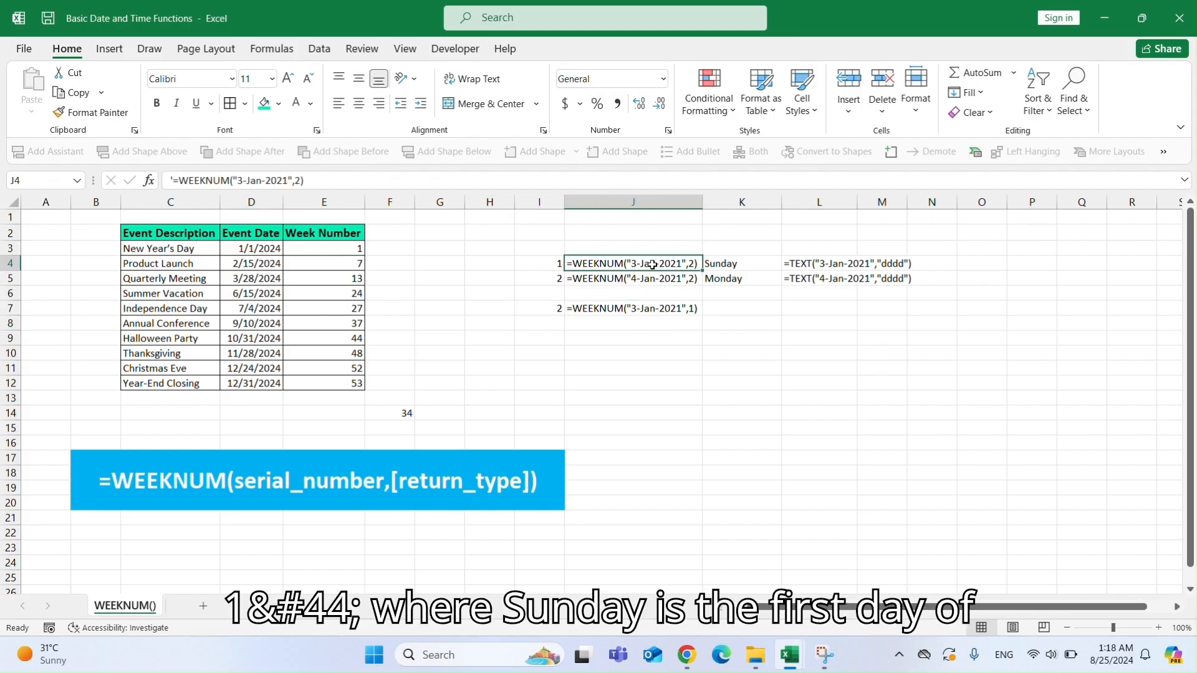
click(548, 265)
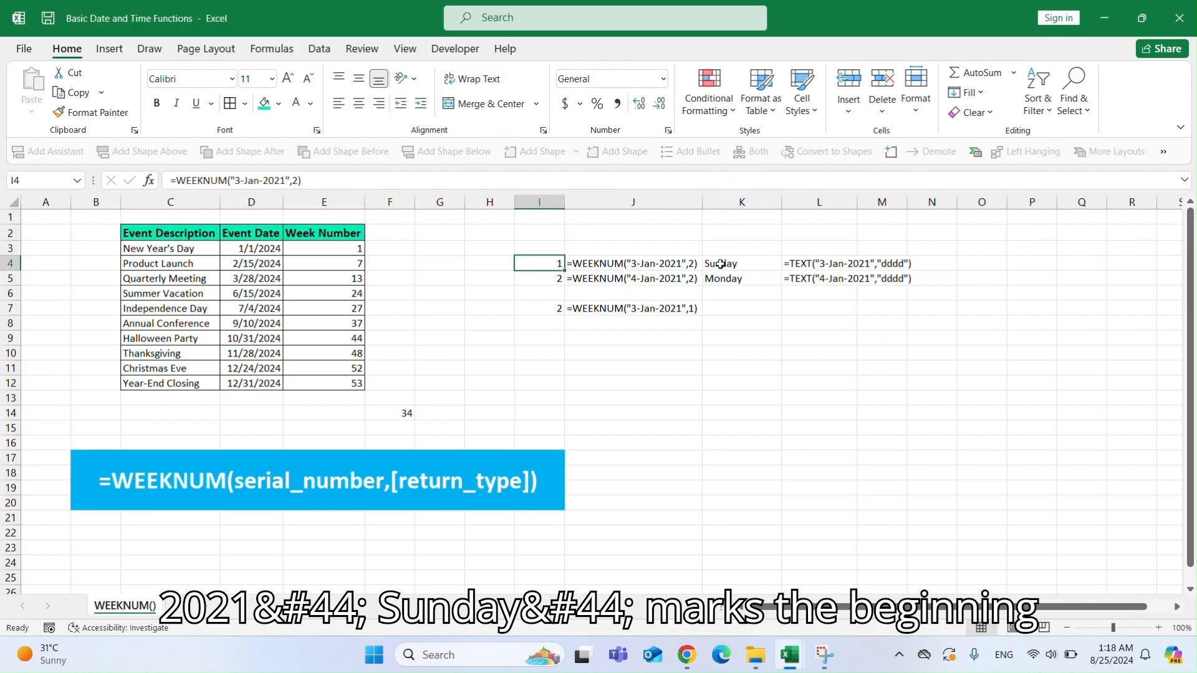
click(692, 309)
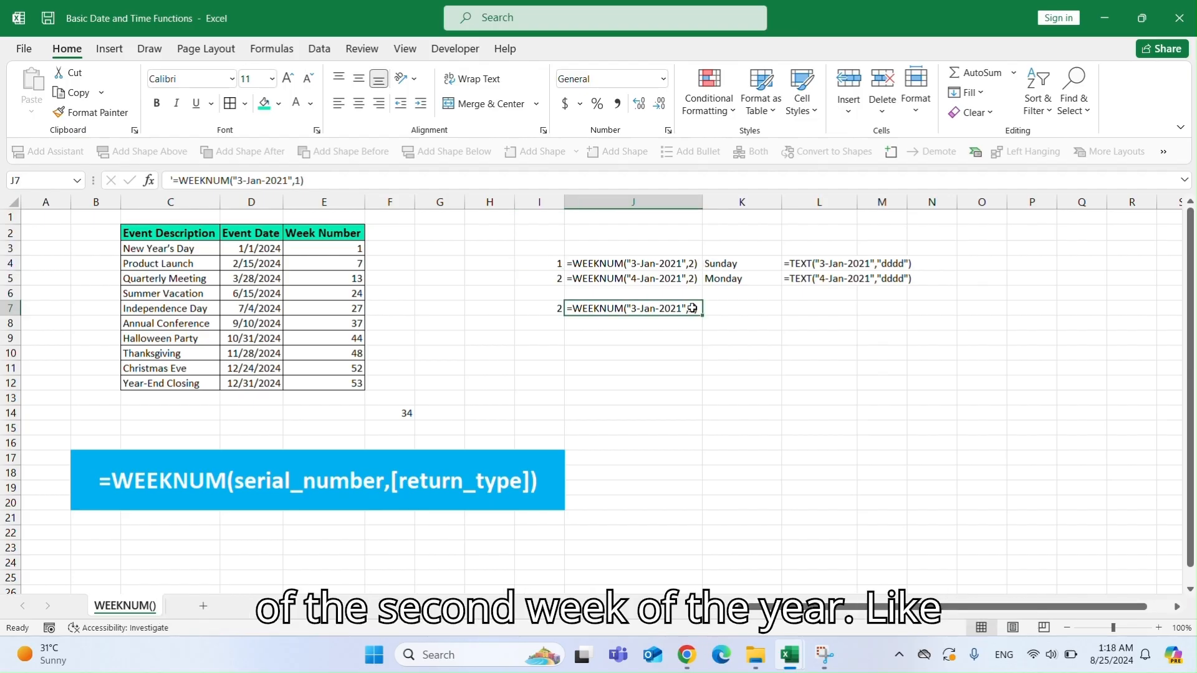
double_click(718, 263)
key(Return)
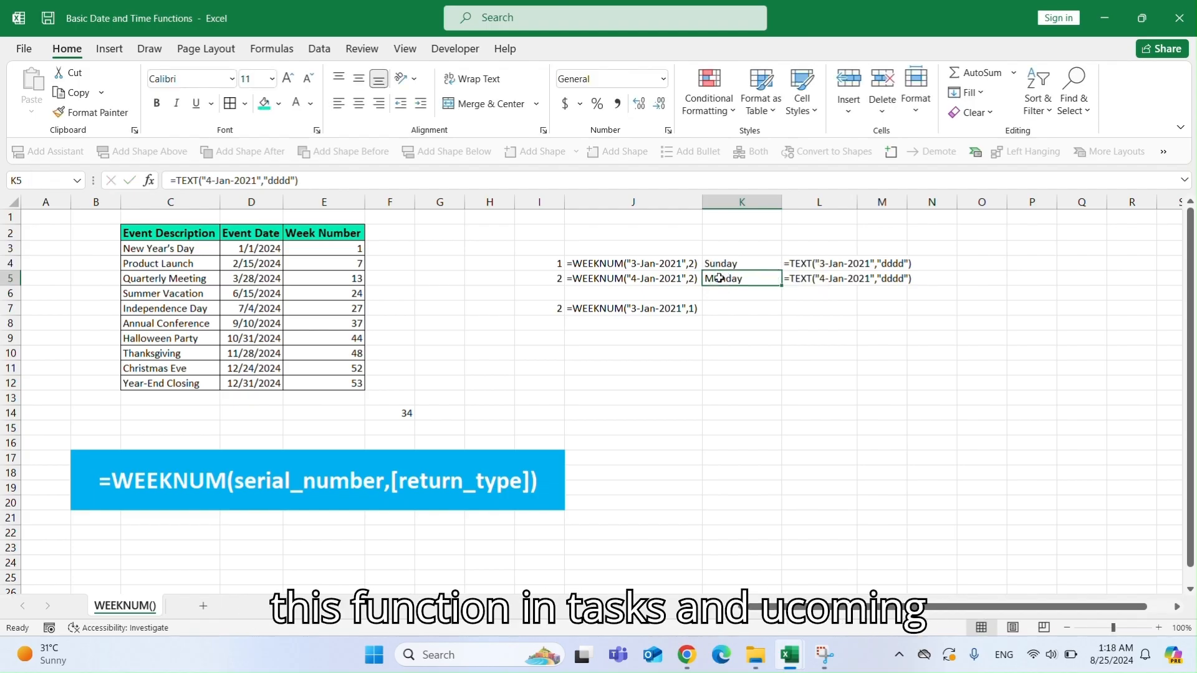
click(746, 263)
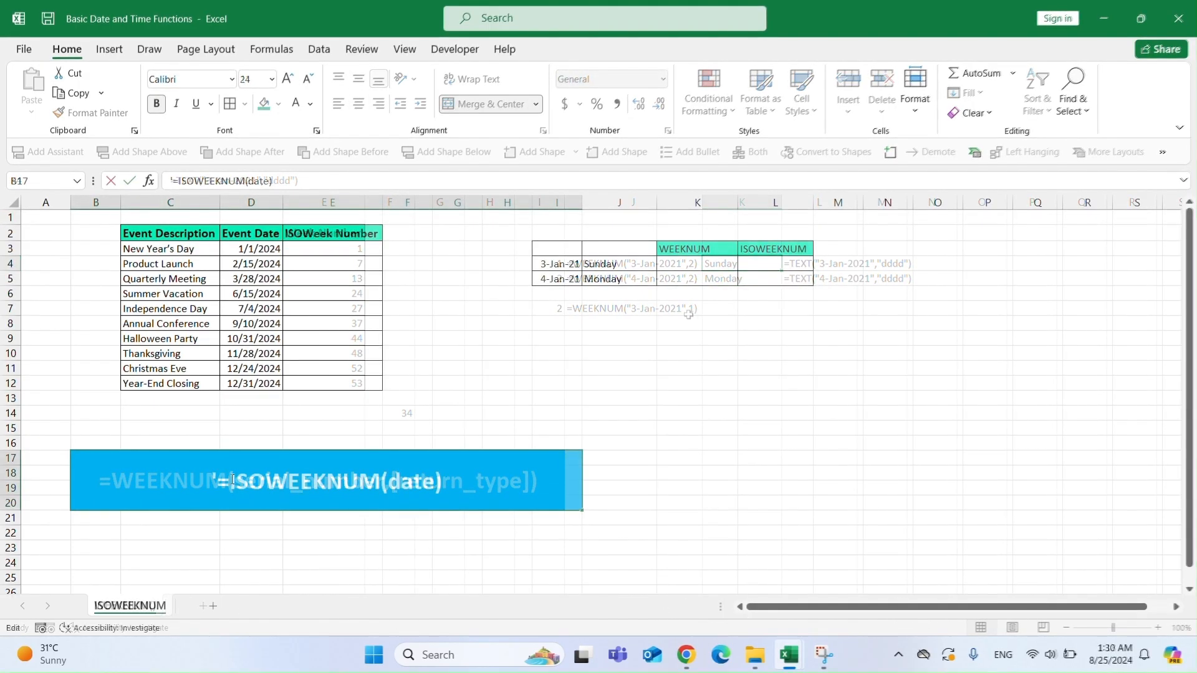
On the ISOWEEKNUM sheet, enter =ISOWEEKNUM(D3) in E3 of the ISOWeek Number column.
drag(230, 480, 436, 481)
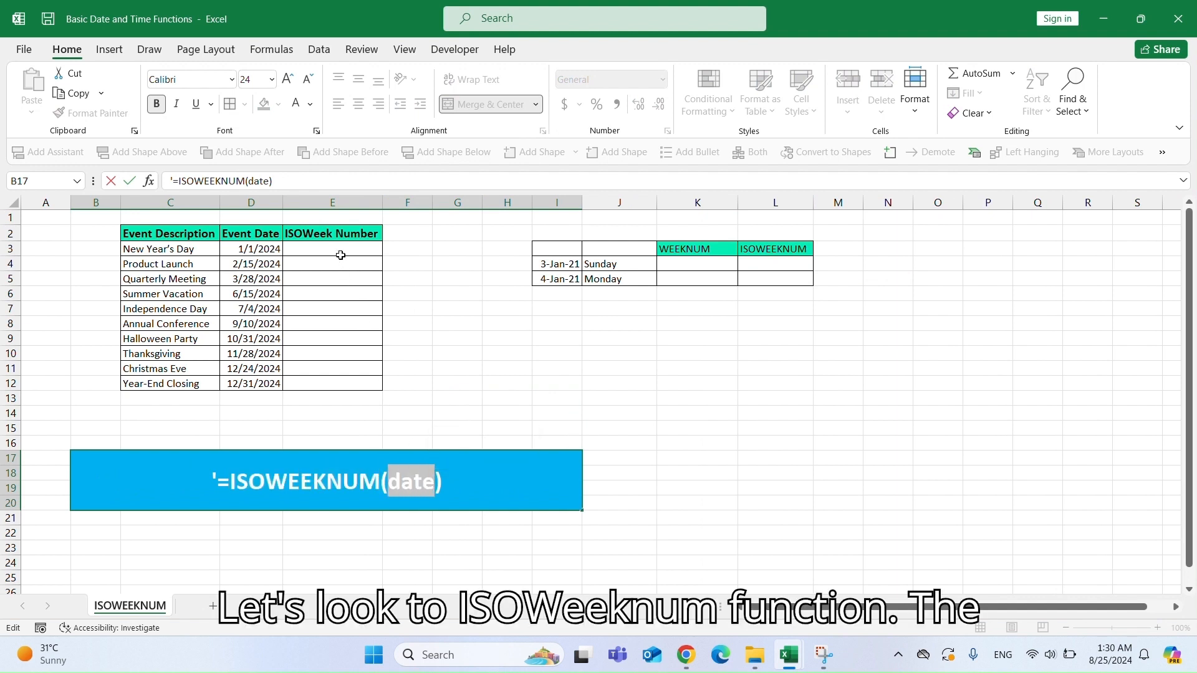
click(365, 256)
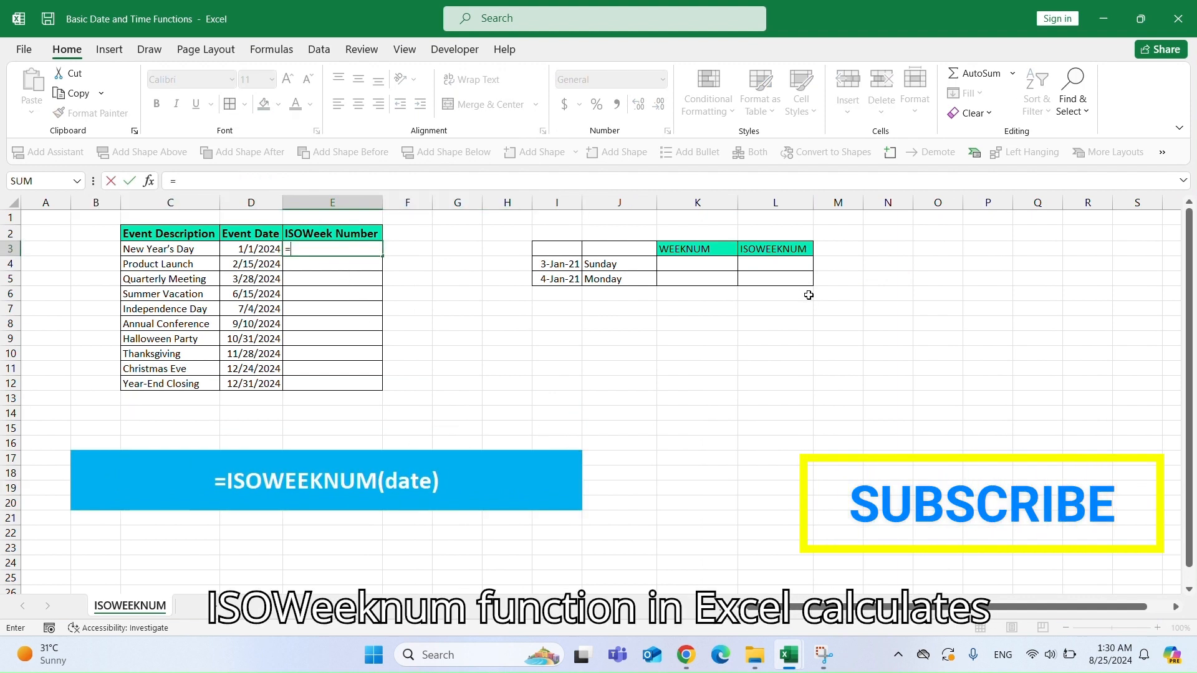
text(=ISOWEEKNY)
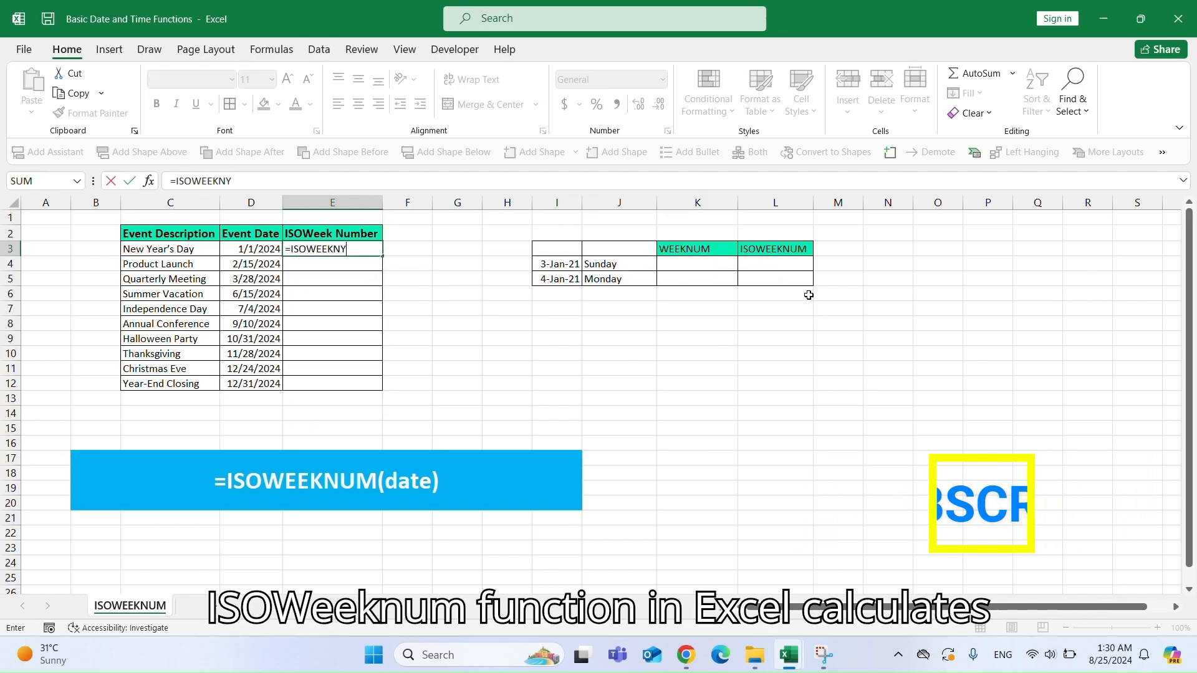
key(BackSpace)
text(UM)
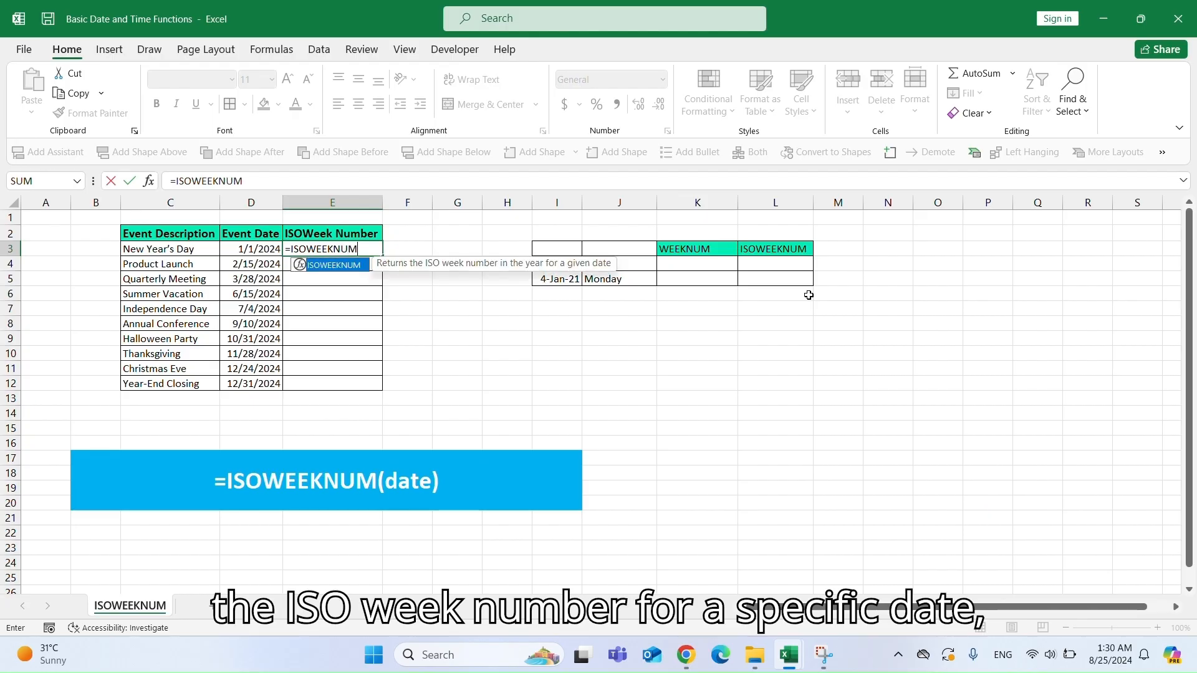
text(()
key(Left)
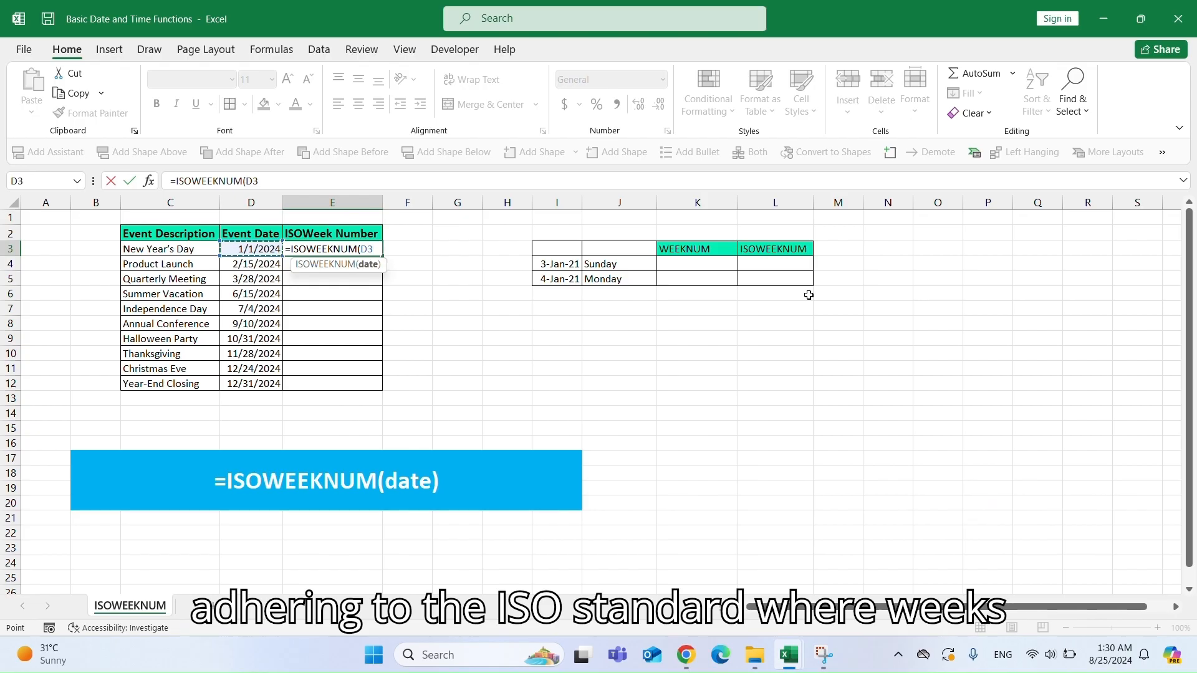
text())
key(Return)
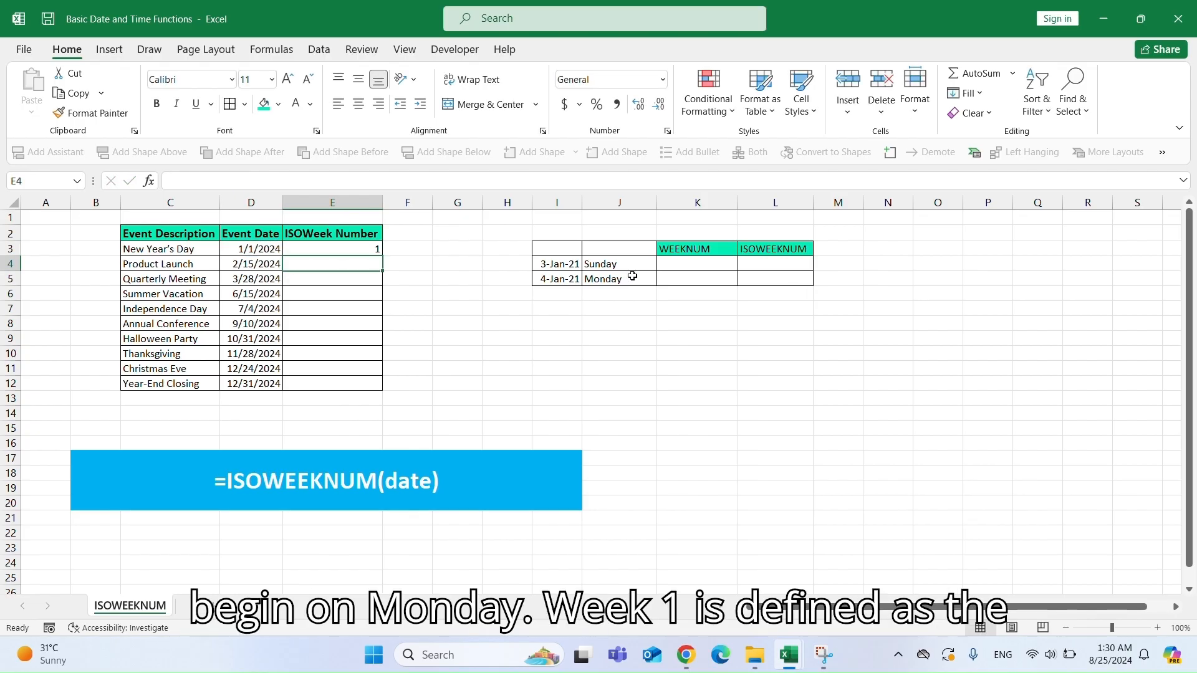
Fill the ISOWEEKNUM formula from E3 down through E12 for all event dates.
click(366, 244)
double_click(383, 258)
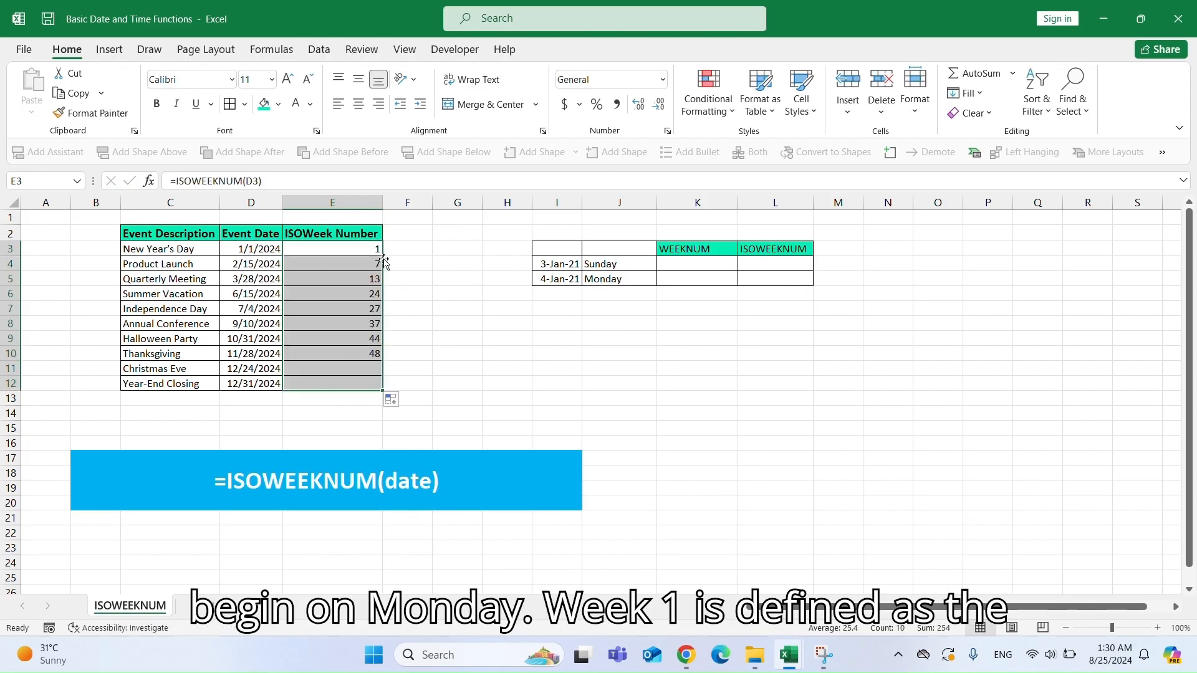
click(366, 381)
Check the weekday of the 12/31/2024 date with =TEXT(D12,"dddd") in D13, then clear D13.
click(246, 385)
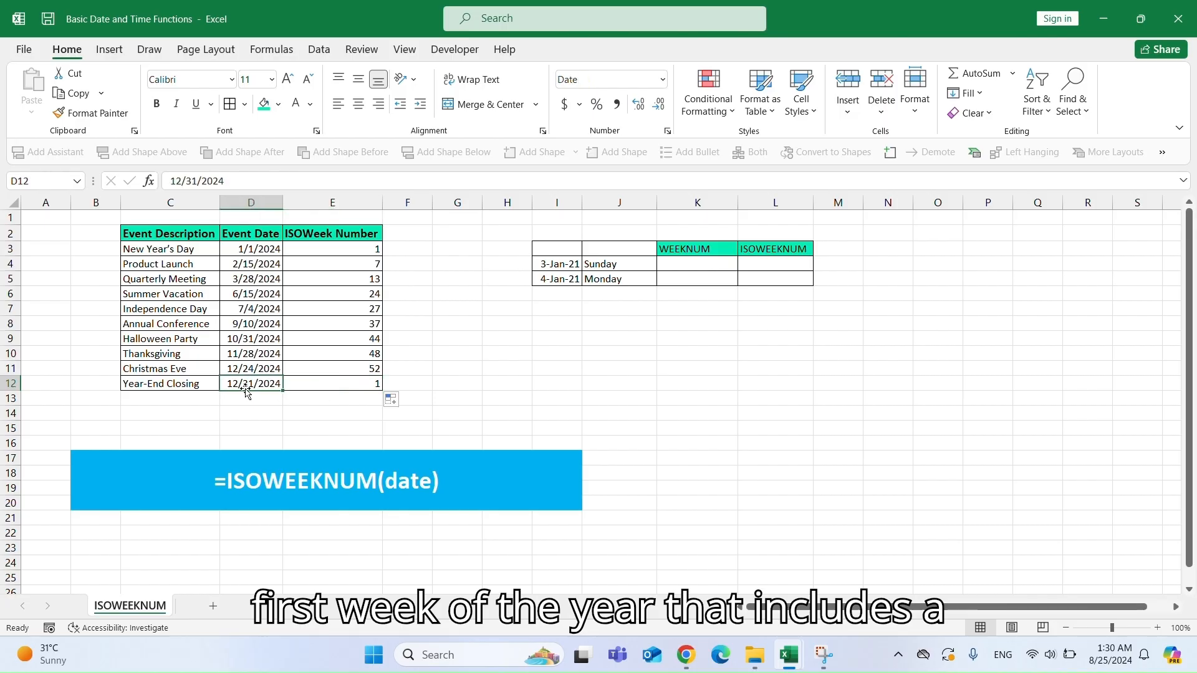
click(270, 398)
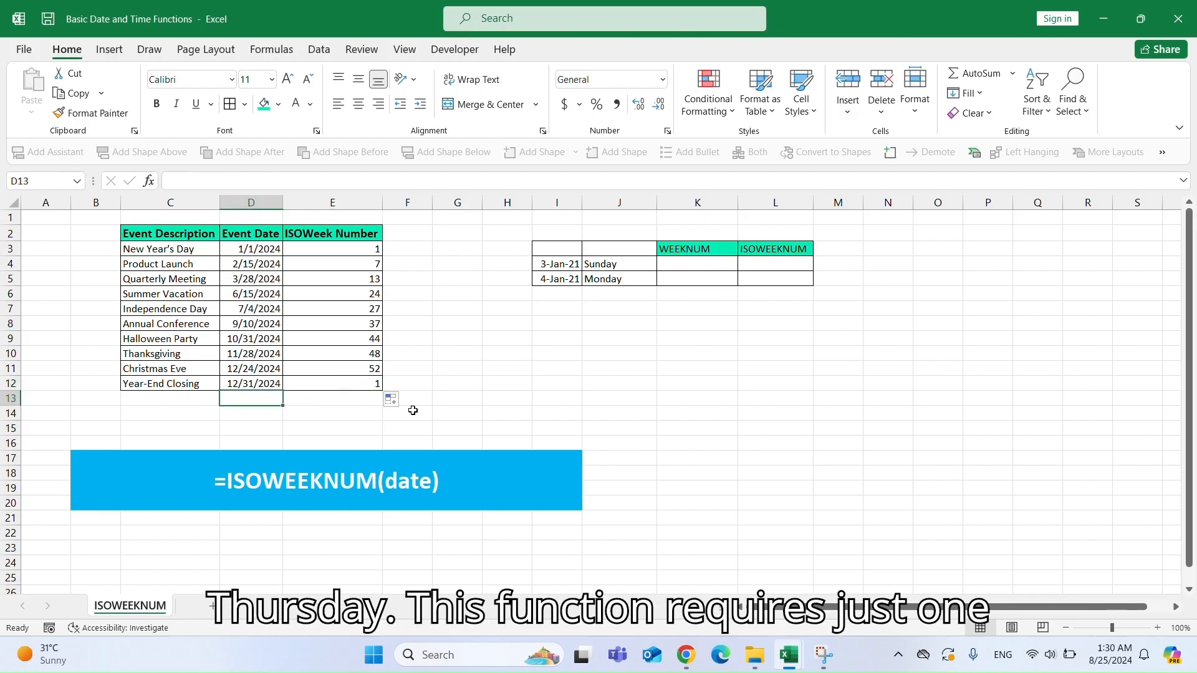
text(=TEXT)
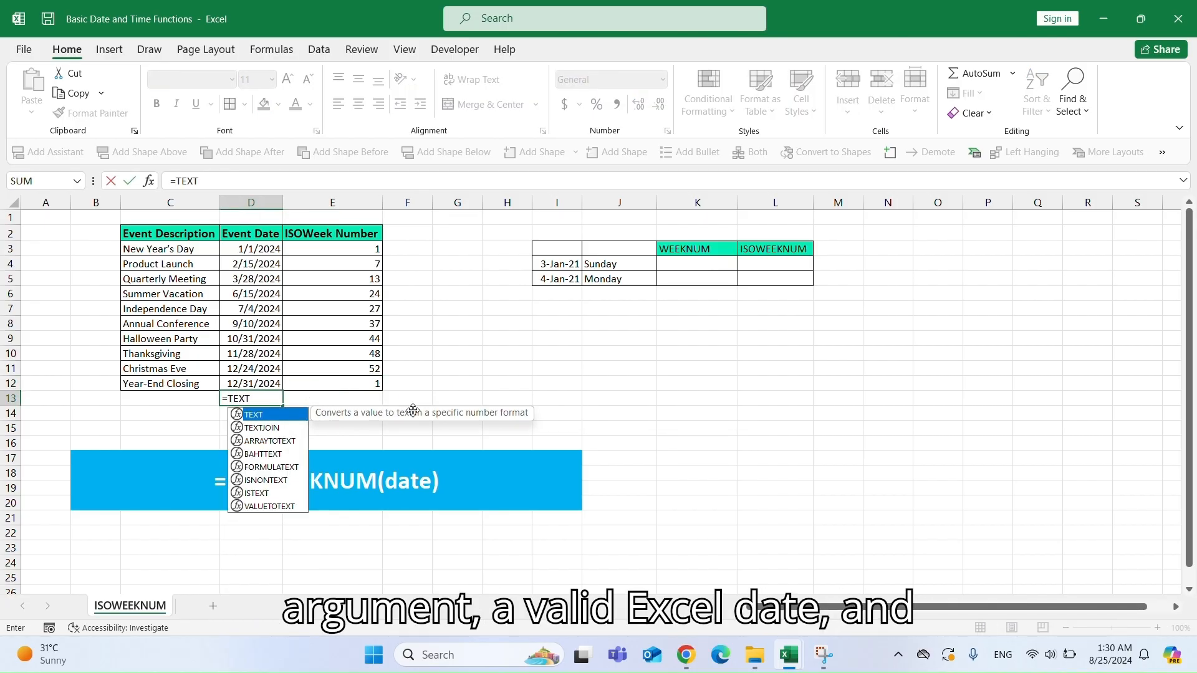
text(()
key(Up)
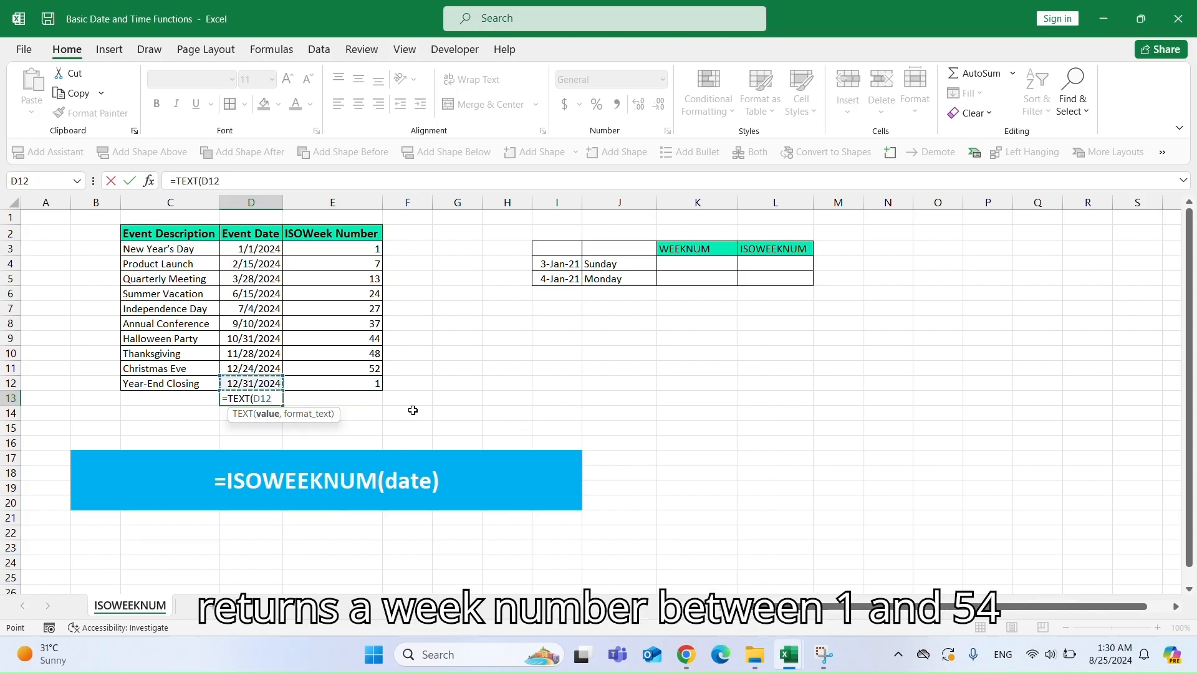
text(,"dddd)
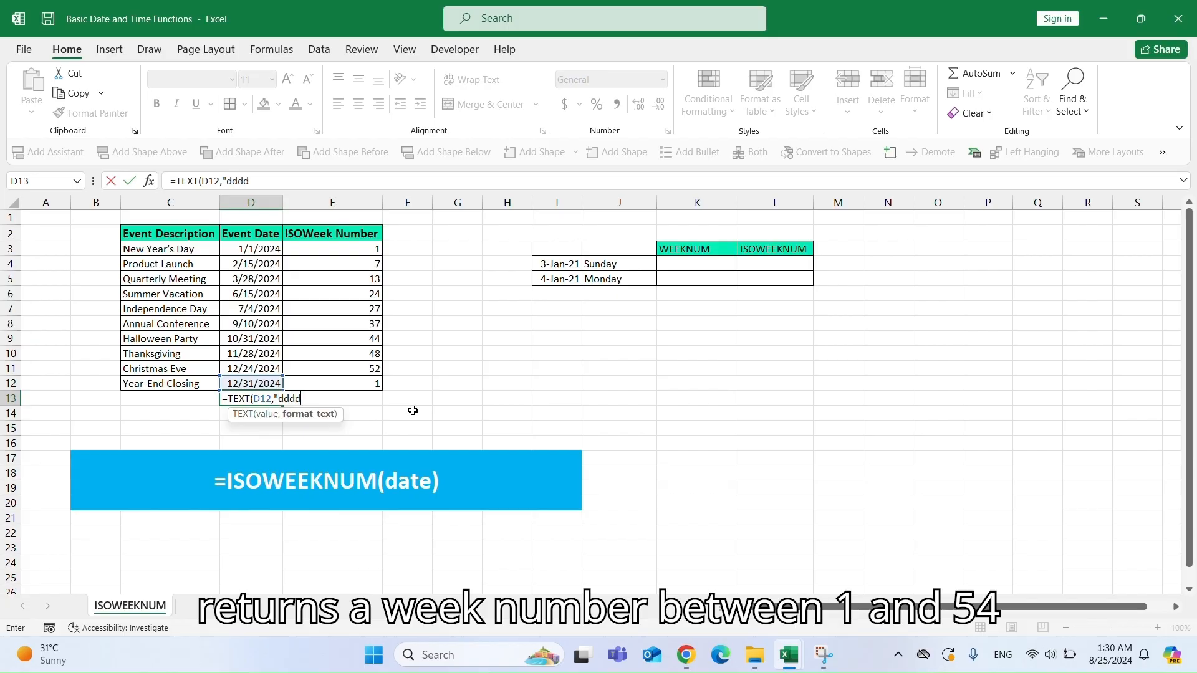
text("))
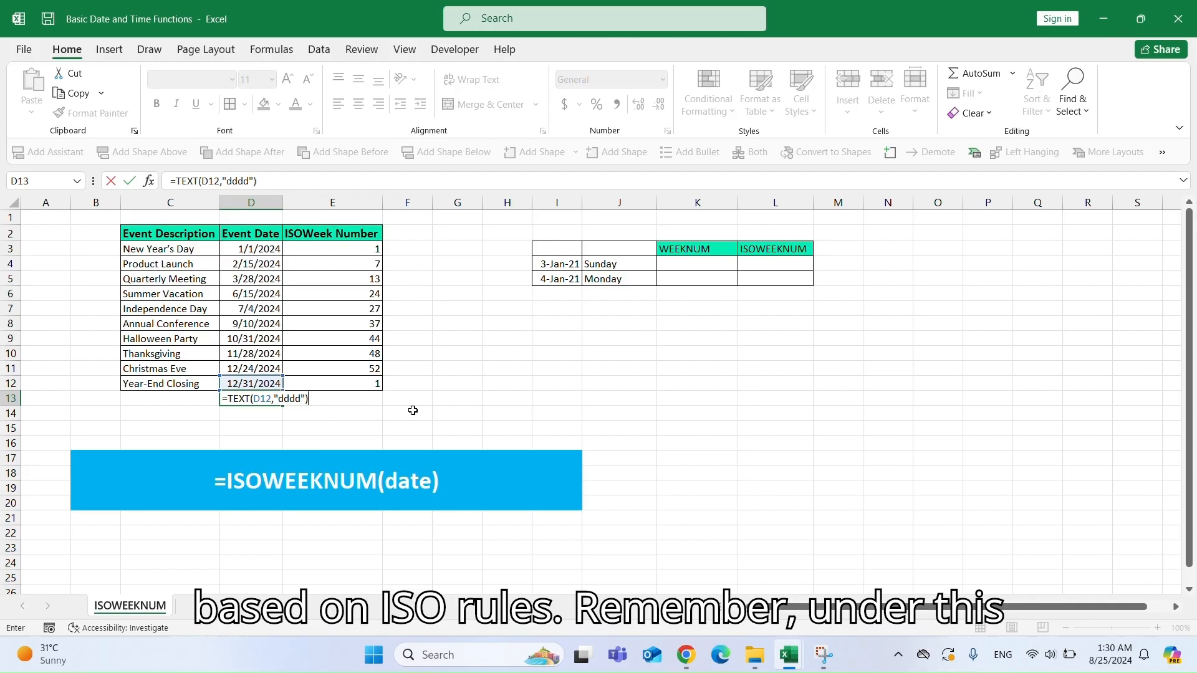
key(Return)
click(273, 399)
key(Delete)
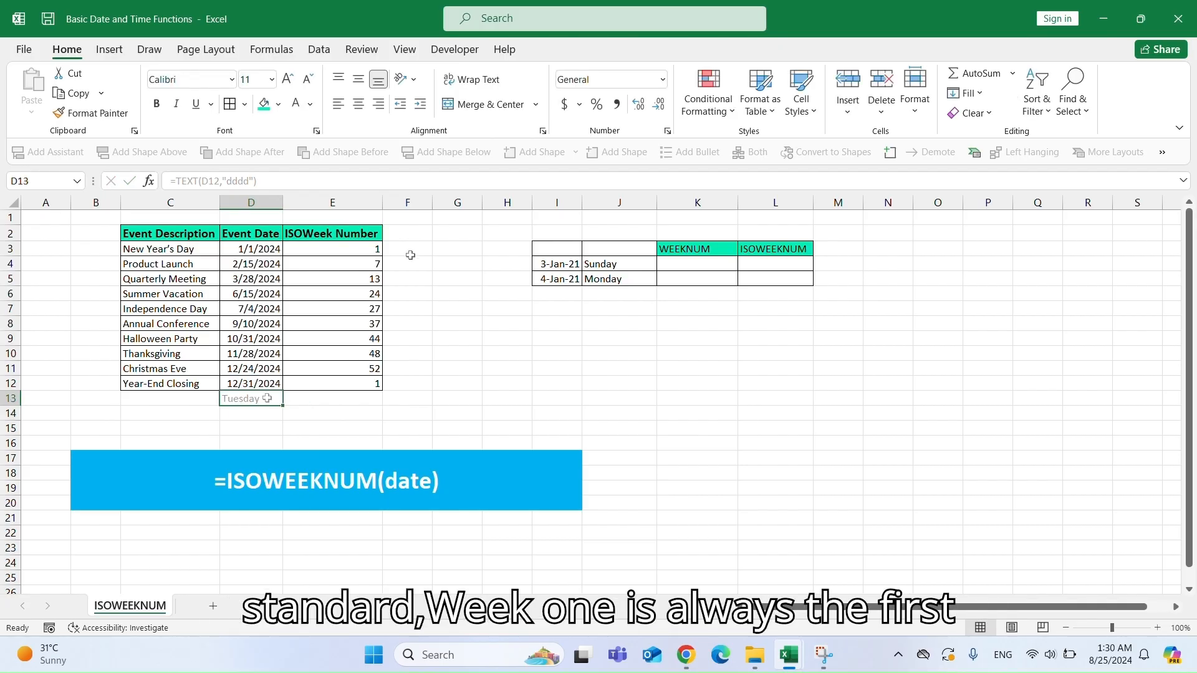
Enter =WEEKNUM(D3,2) in F3 and fill it down to F12 for comparison with the ISO week numbers.
click(406, 249)
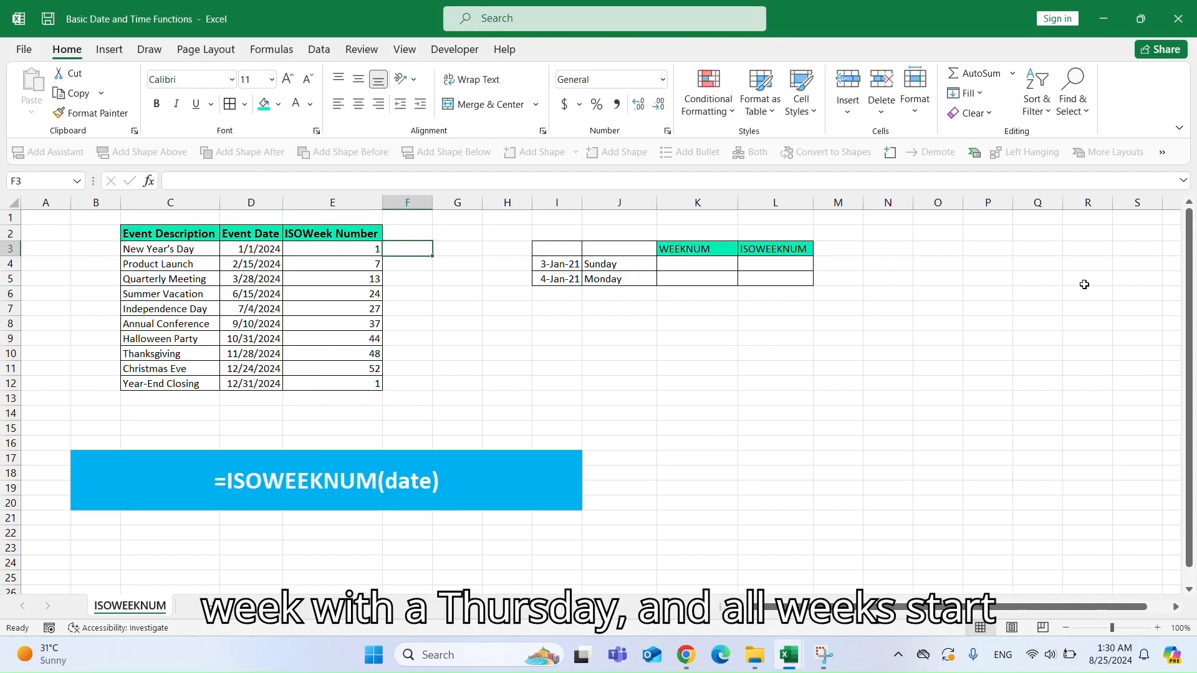
text(=)
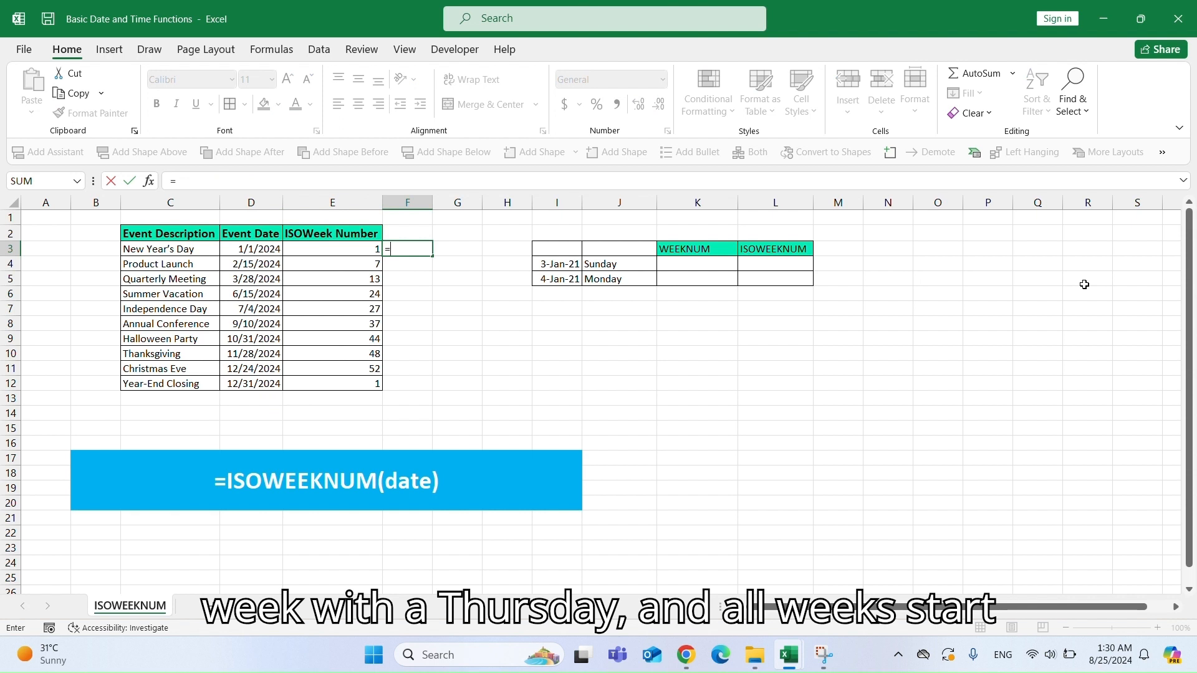
text(WEEKNUM)
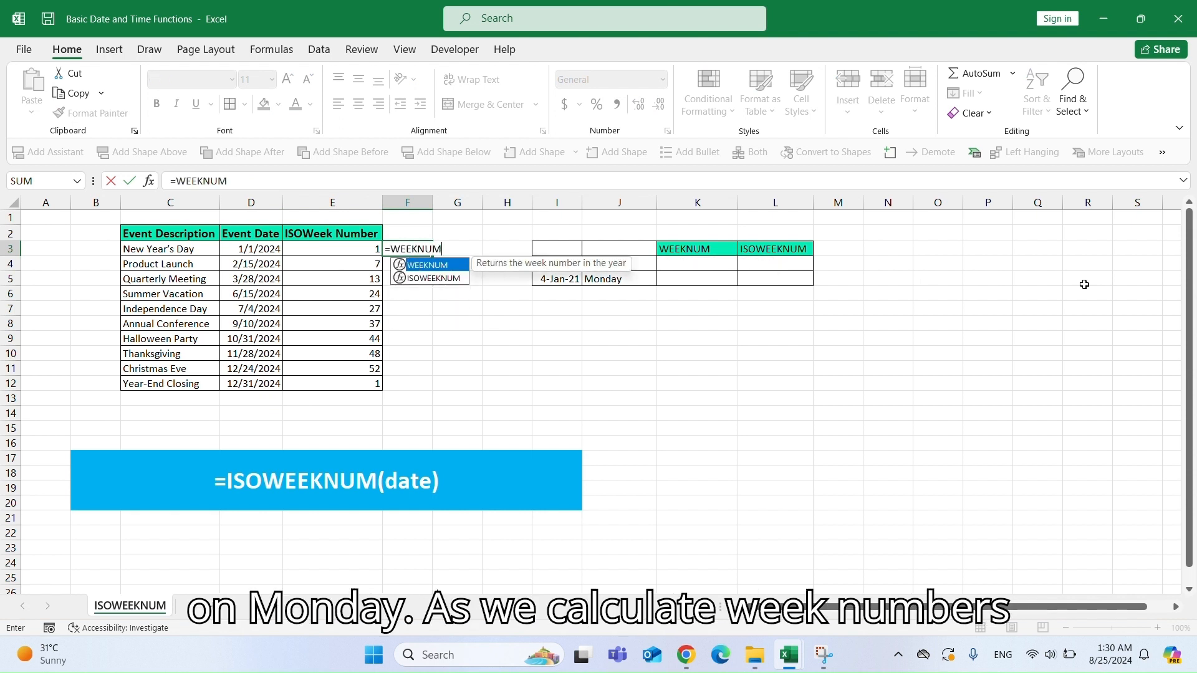
text(()
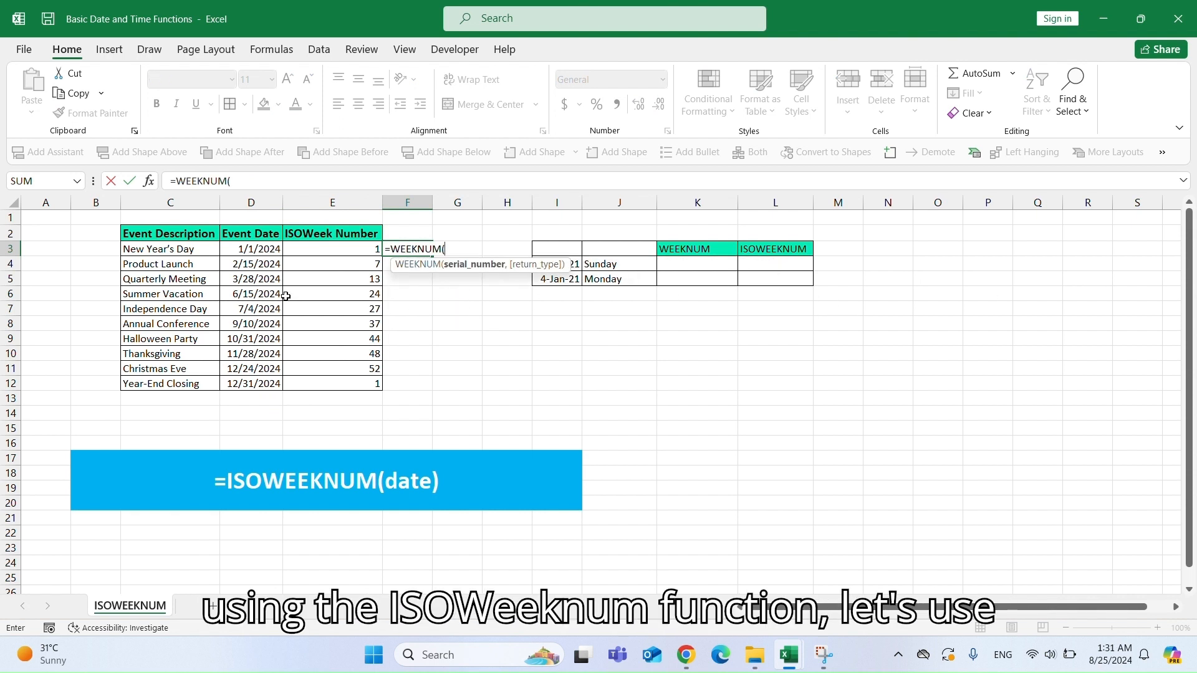
click(266, 251)
text(,)
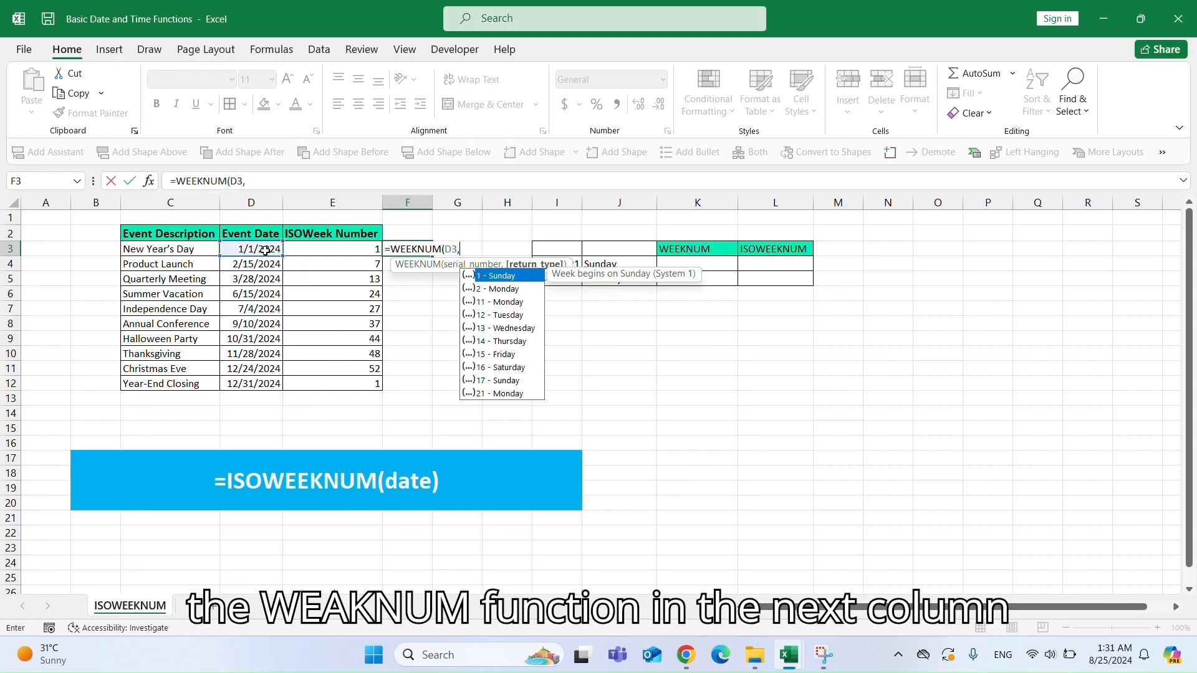
text(2))
key(Return)
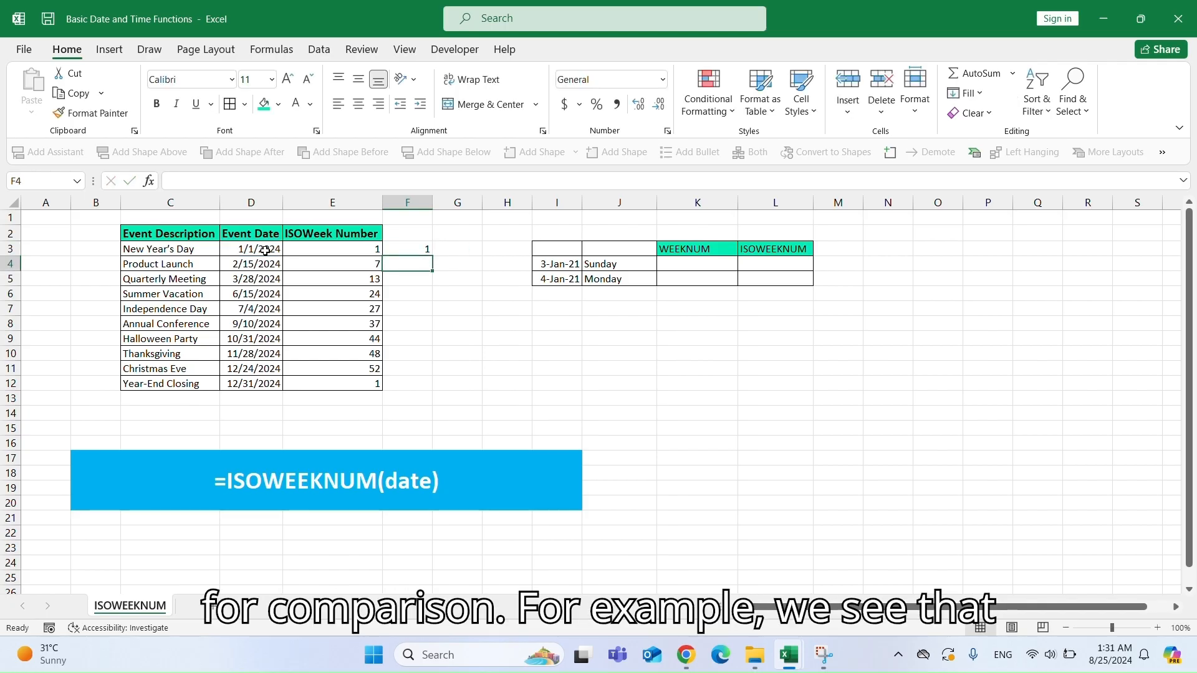
click(417, 251)
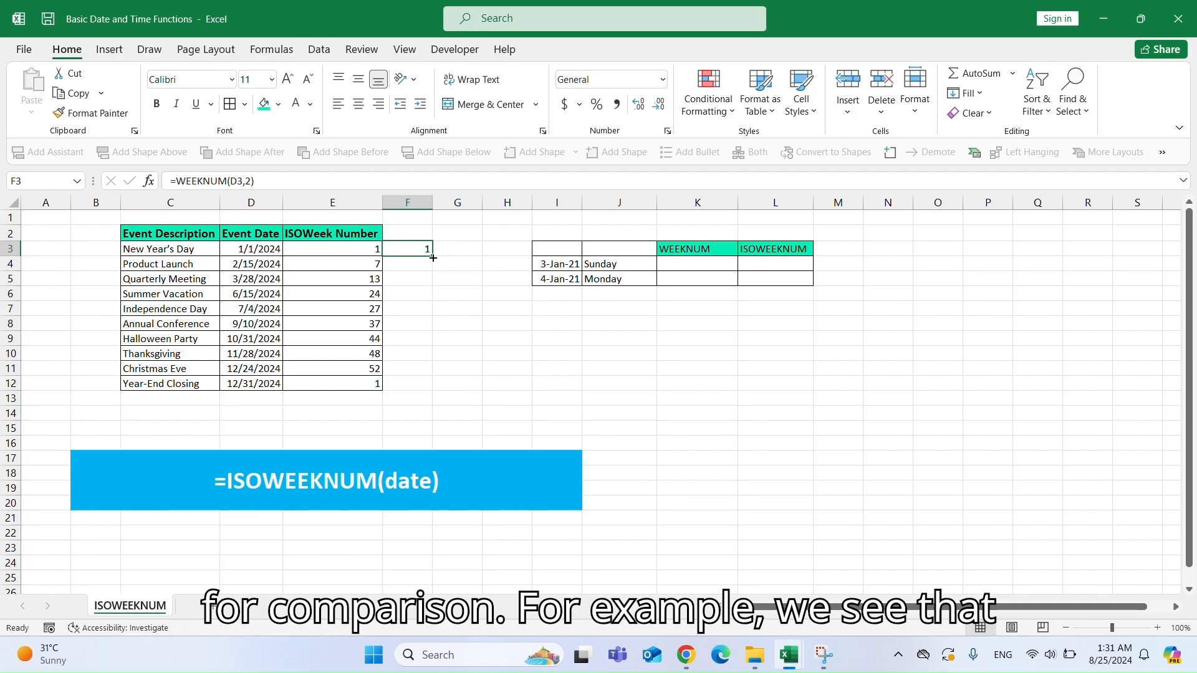
drag(432, 257, 432, 387)
click(430, 388)
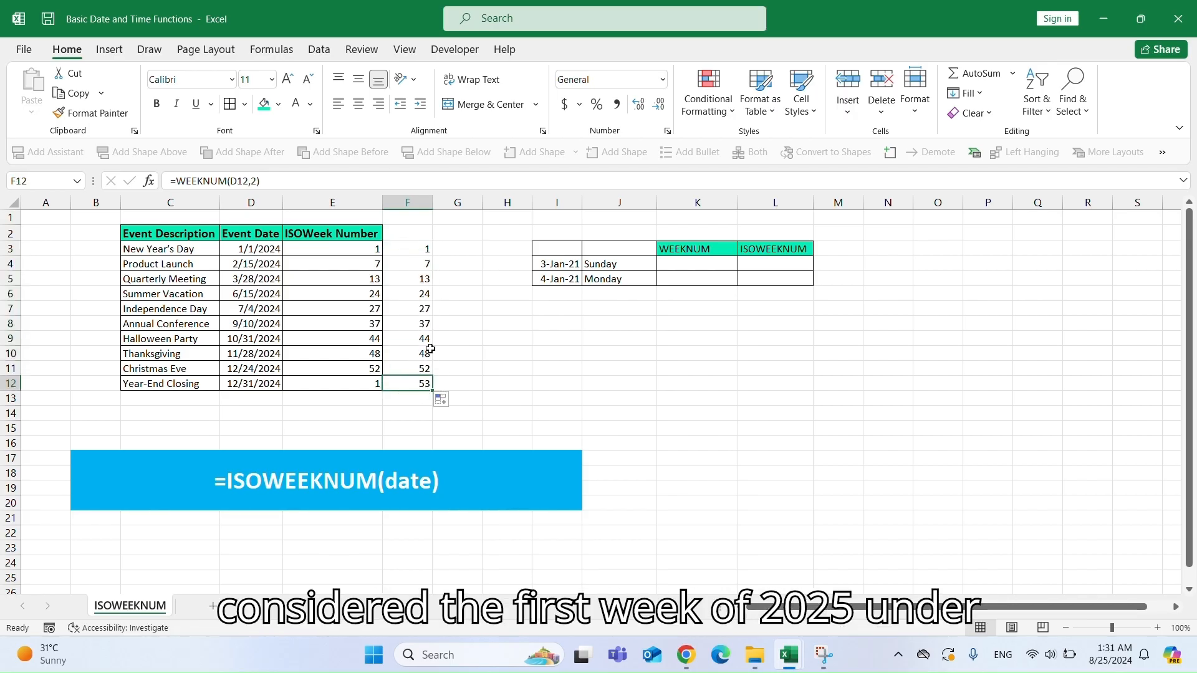
Enter =WEEKNUM(D3,21) in G3 and fill it down to G12.
click(454, 248)
text(=)
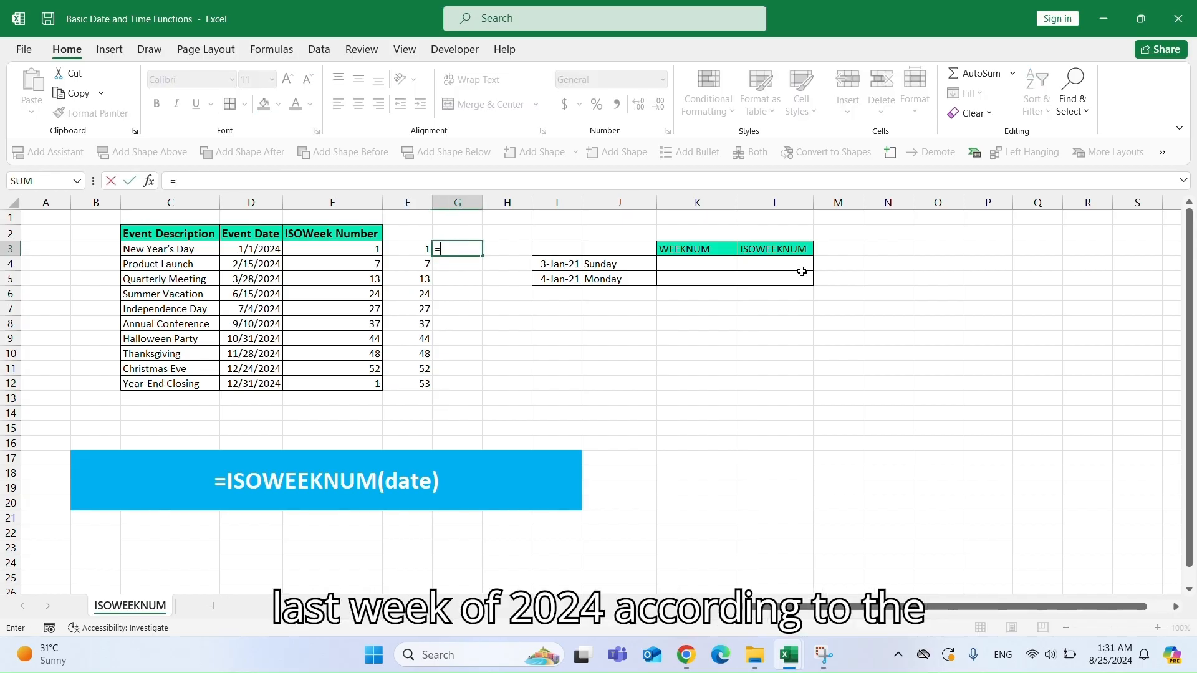
text(WEEKNUM()
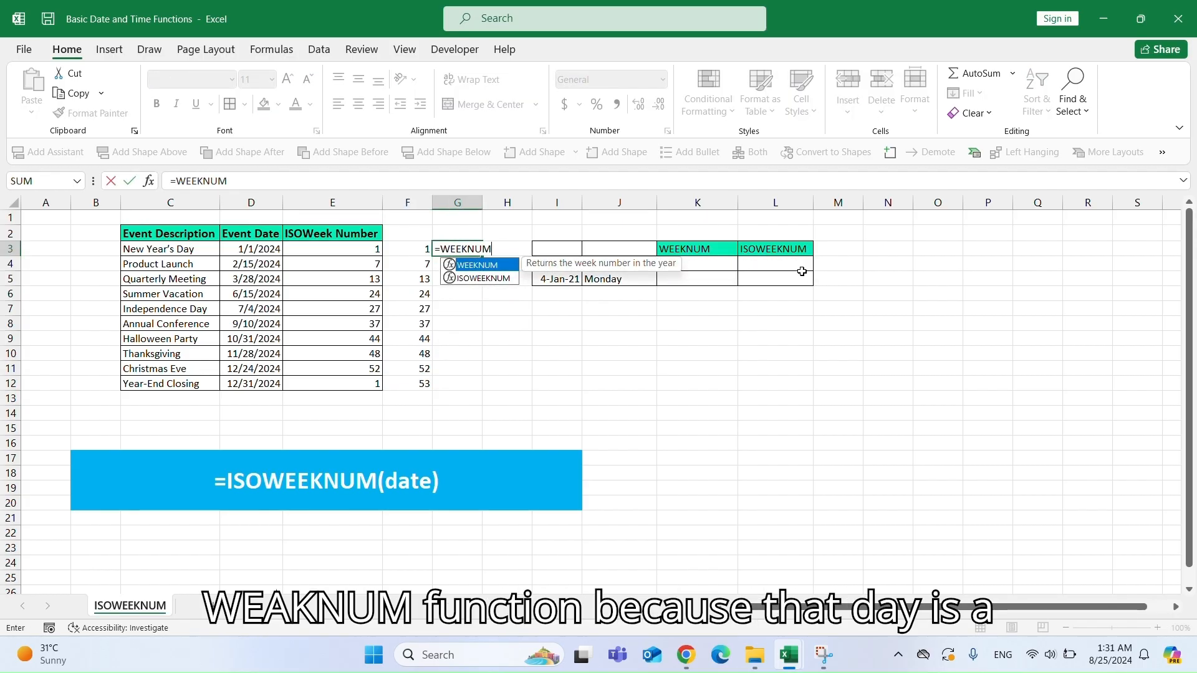
key(Left)
key(Left)
key(Left)
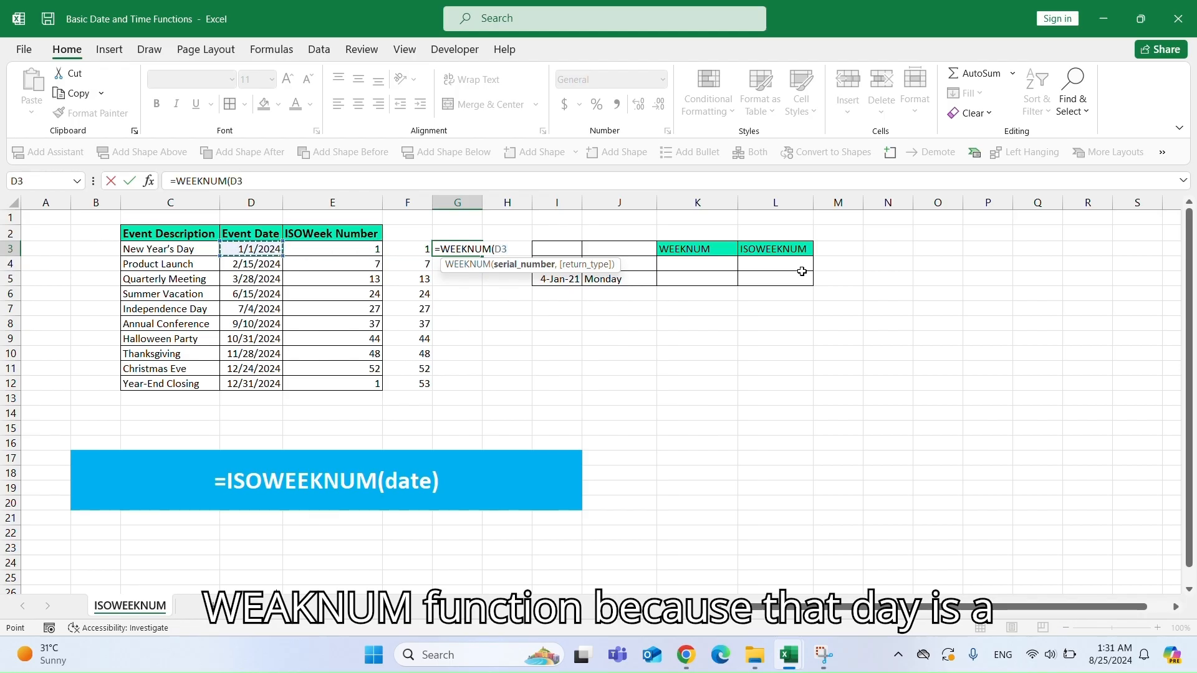
text(,21)
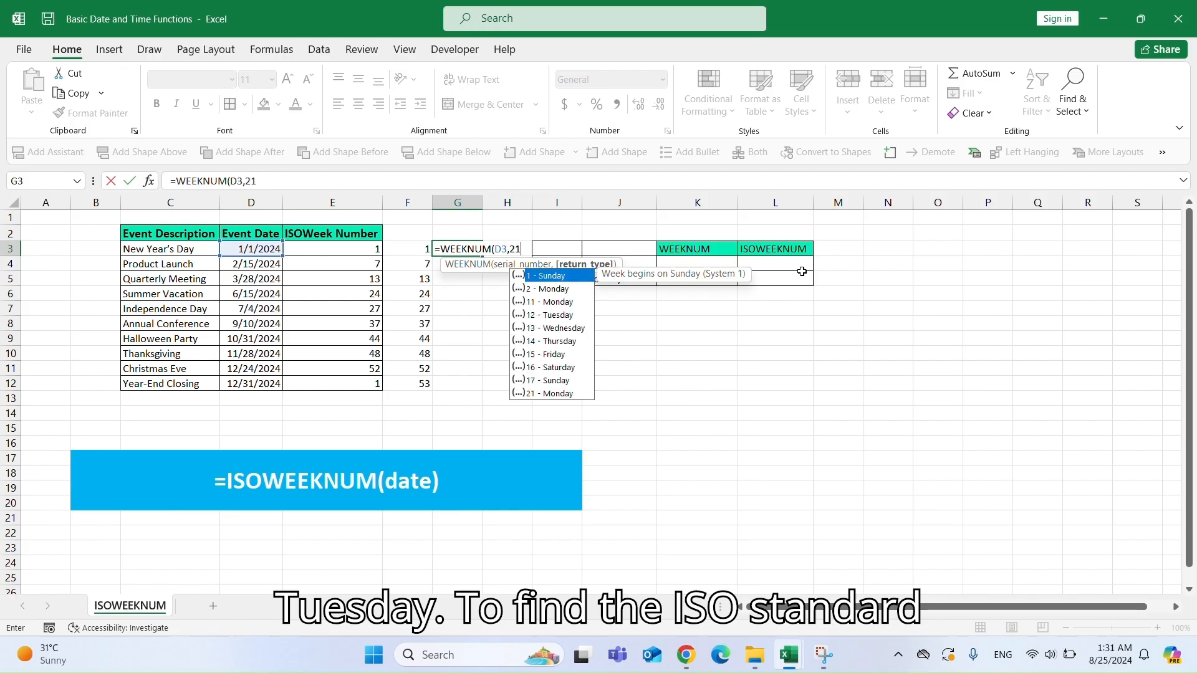
text())
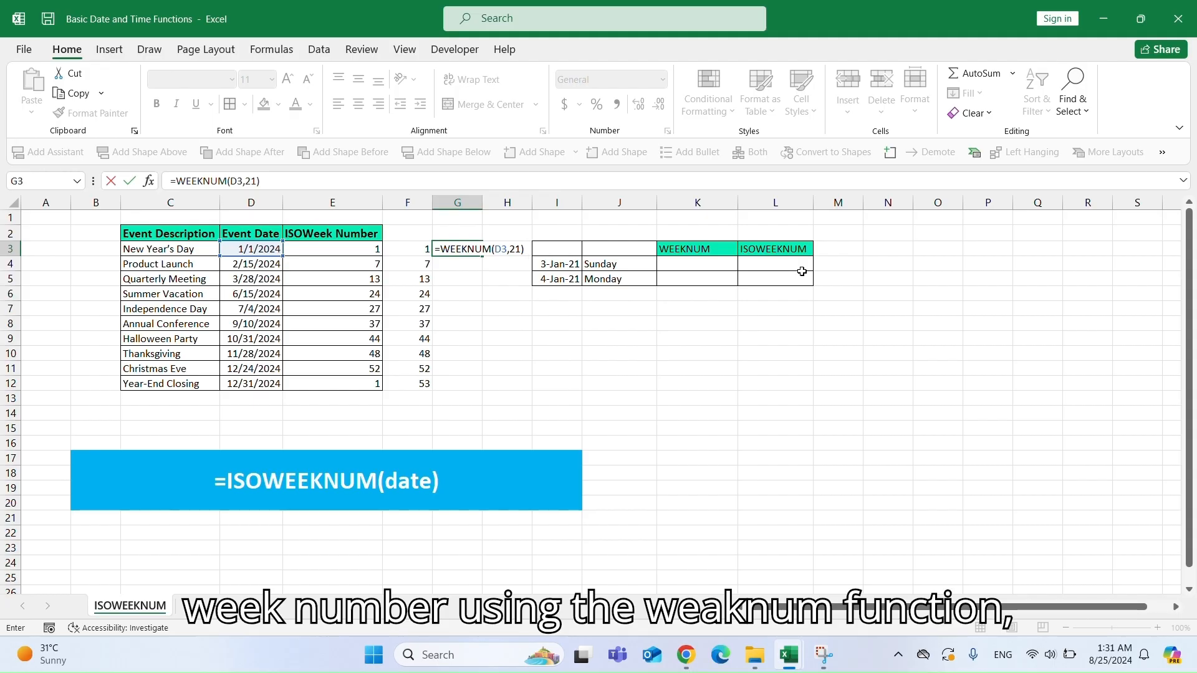
key(Return)
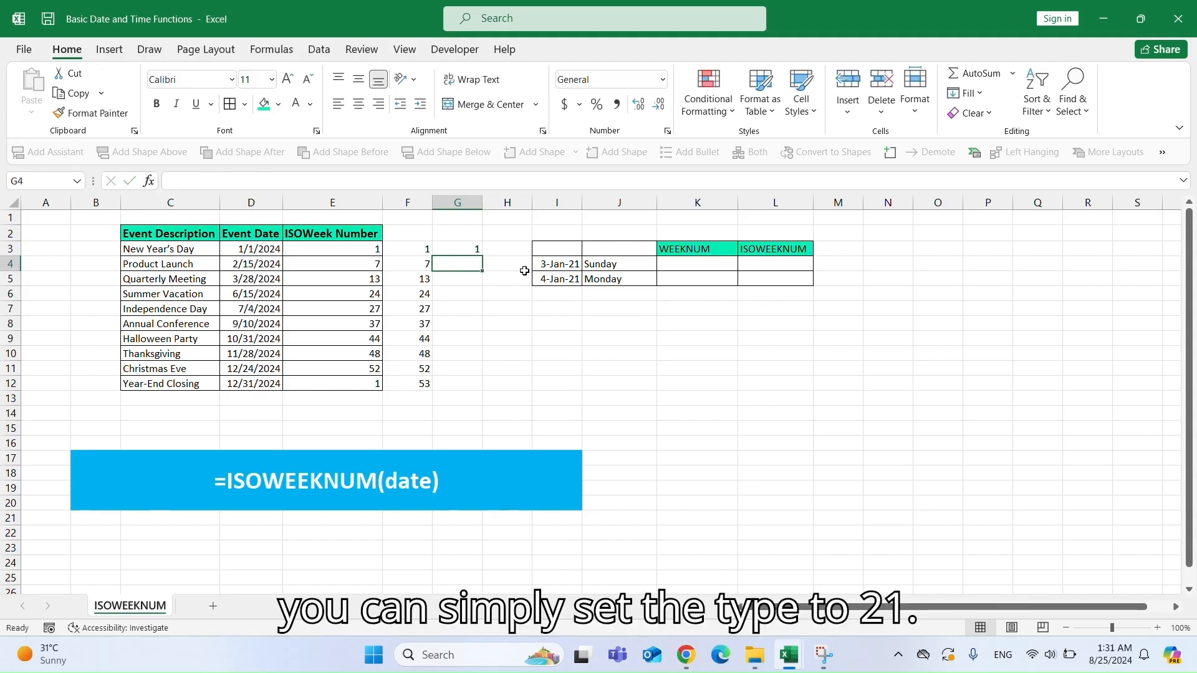
click(477, 248)
double_click(482, 256)
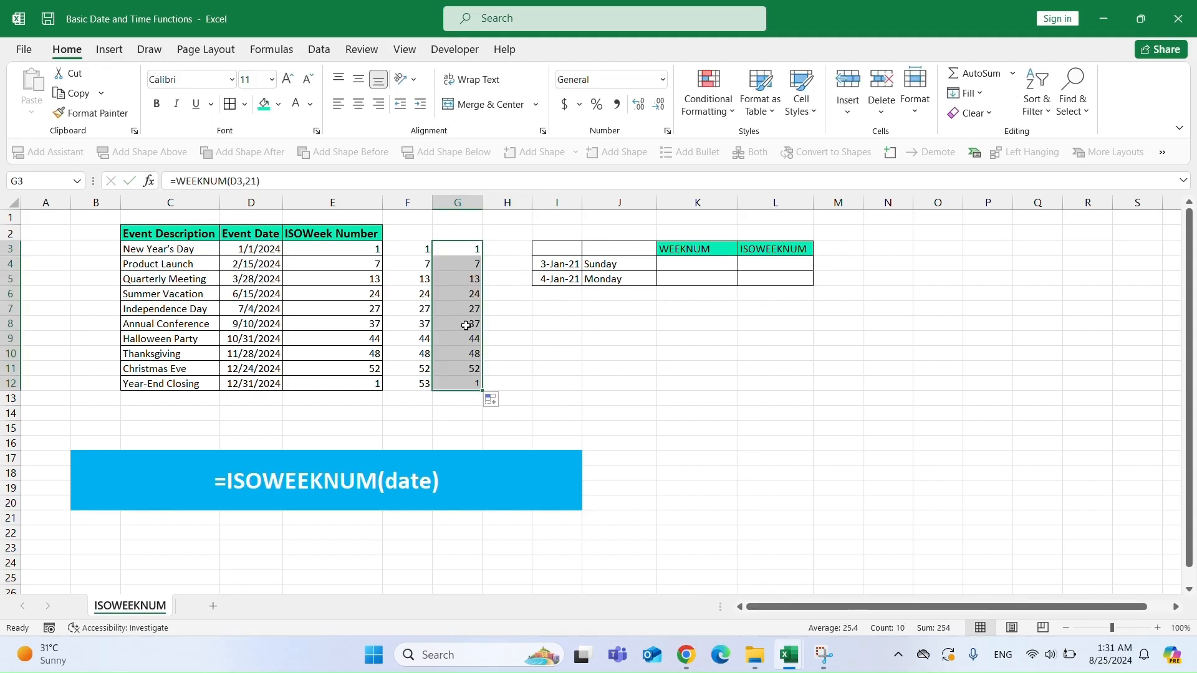
click(466, 386)
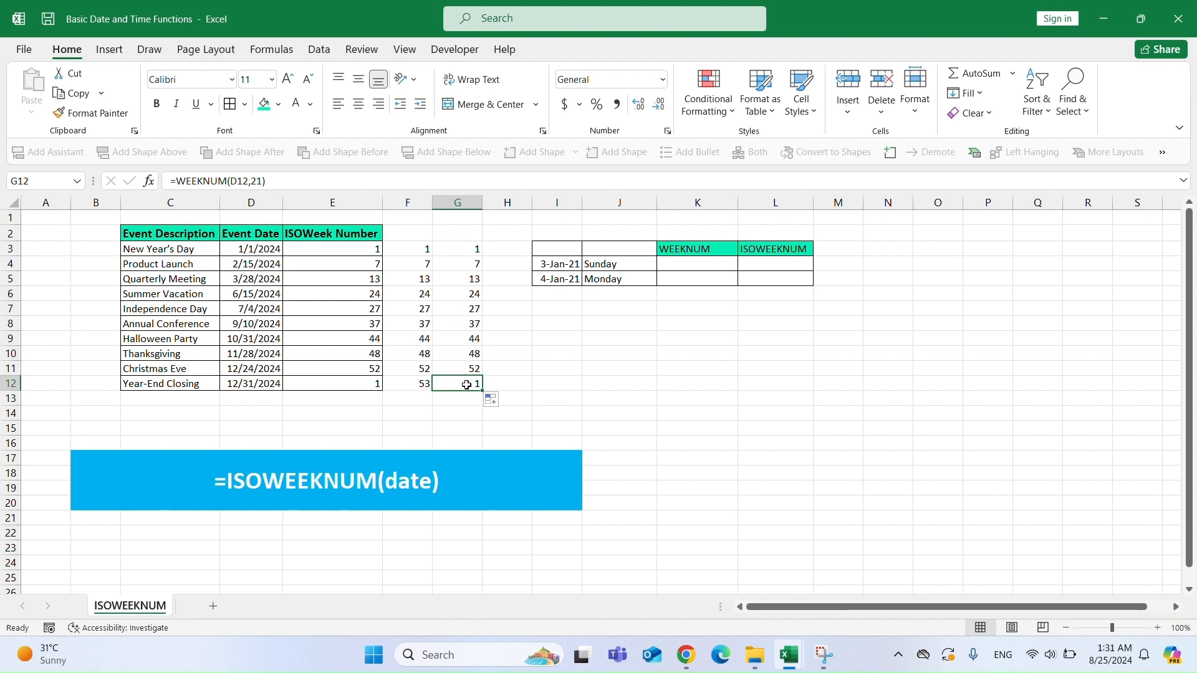
click(466, 233)
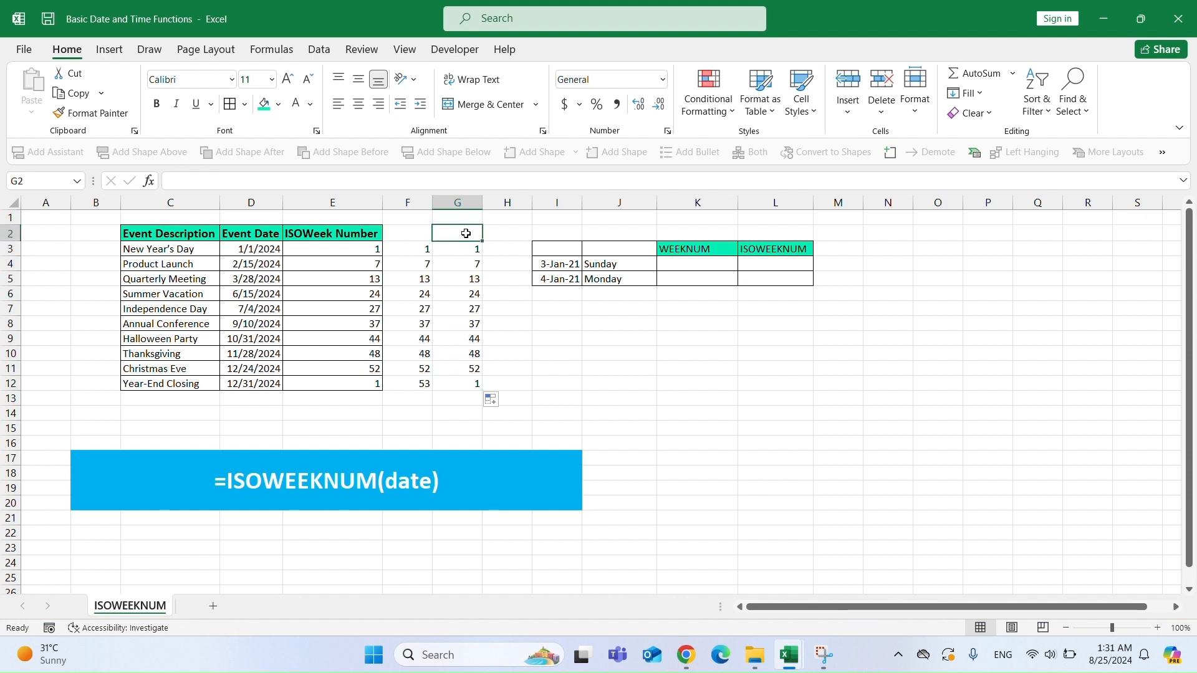
click(670, 250)
click(762, 248)
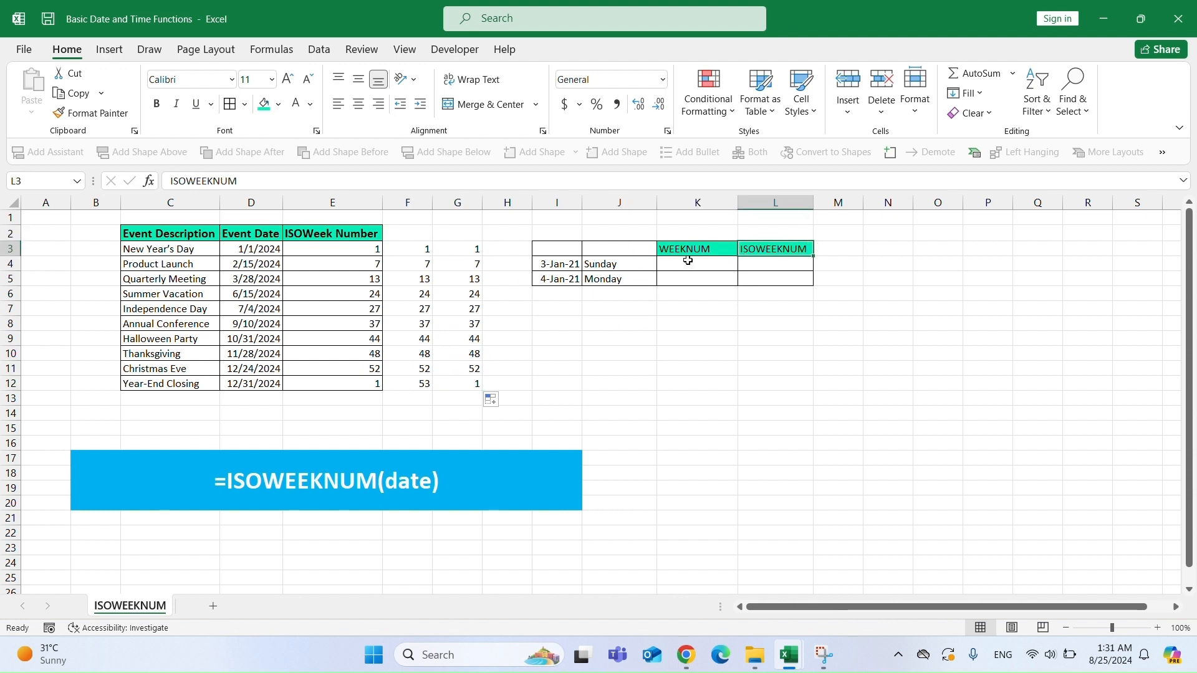
Enter =WEEKNUM(I4,2) in K4 of the WEEKNUM column and copy it down to K5.
click(687, 262)
text(=WEEKNUM()
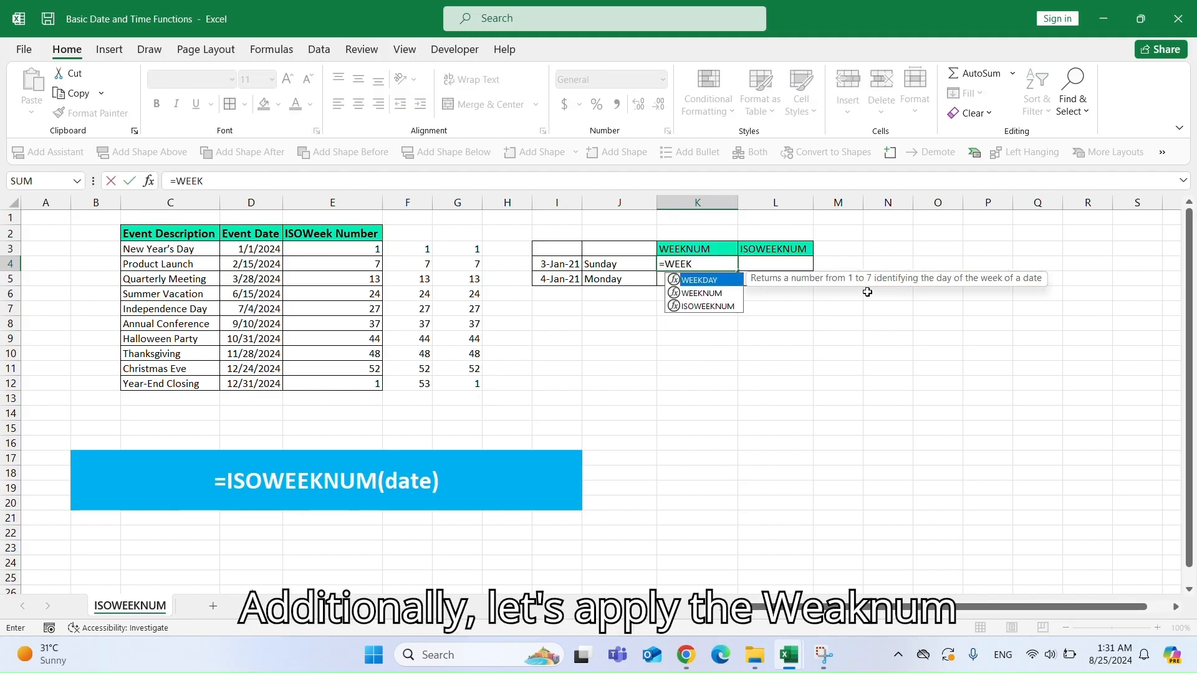
key(Left)
key(Left)
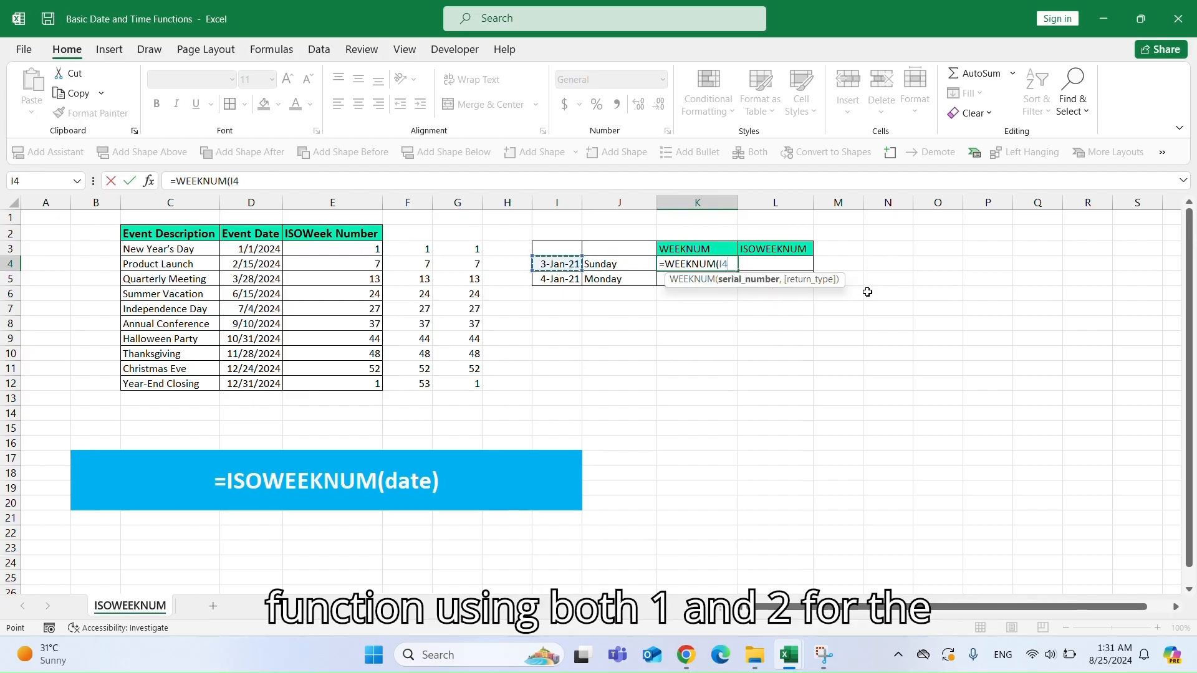
text(,2))
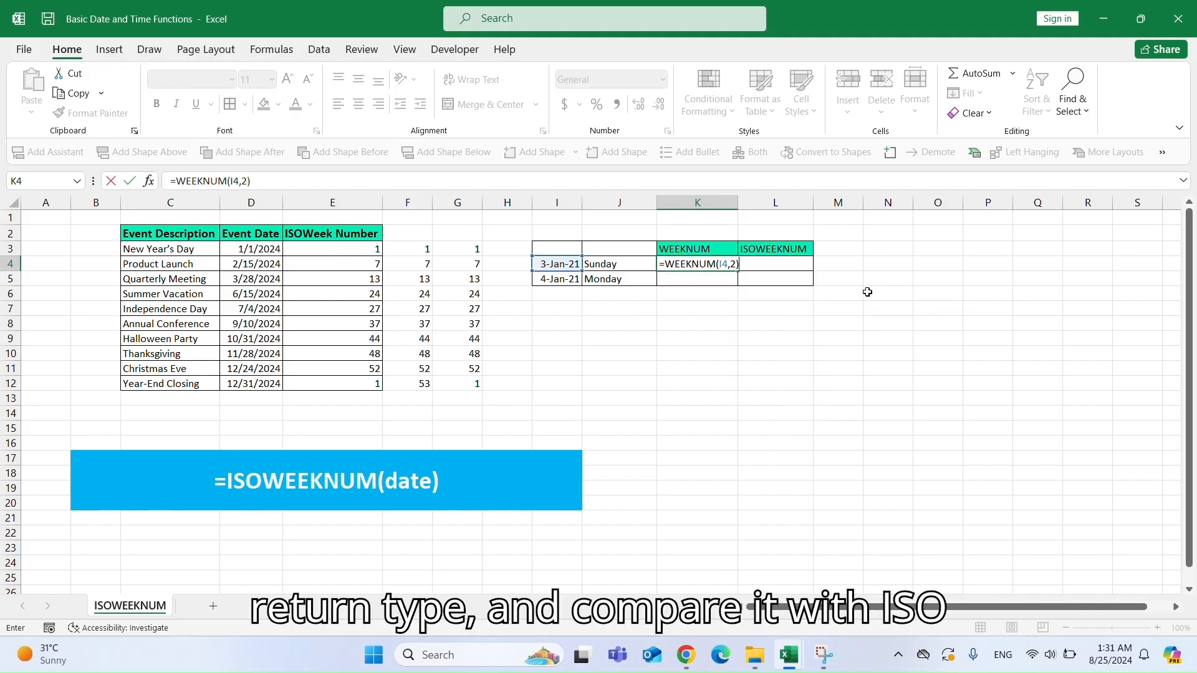
key(Return)
click(728, 263)
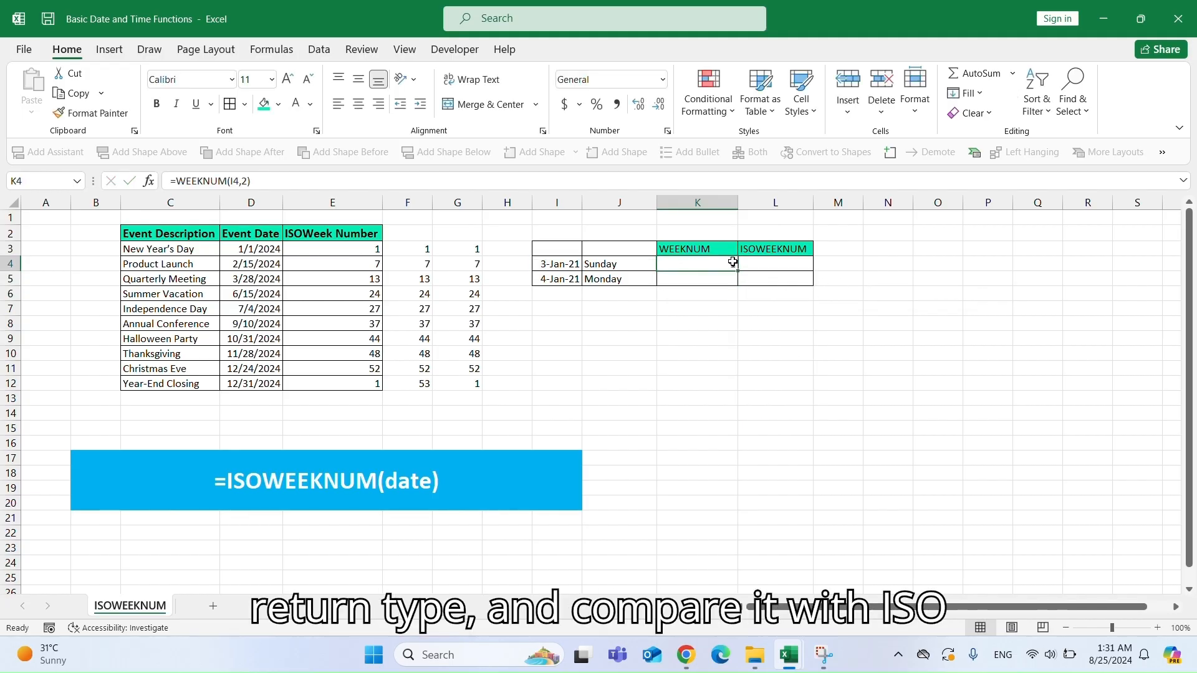
drag(738, 269, 757, 310)
Try changing K4's return type to 1 and copying it to K5, then revert to return type 2.
double_click(736, 265)
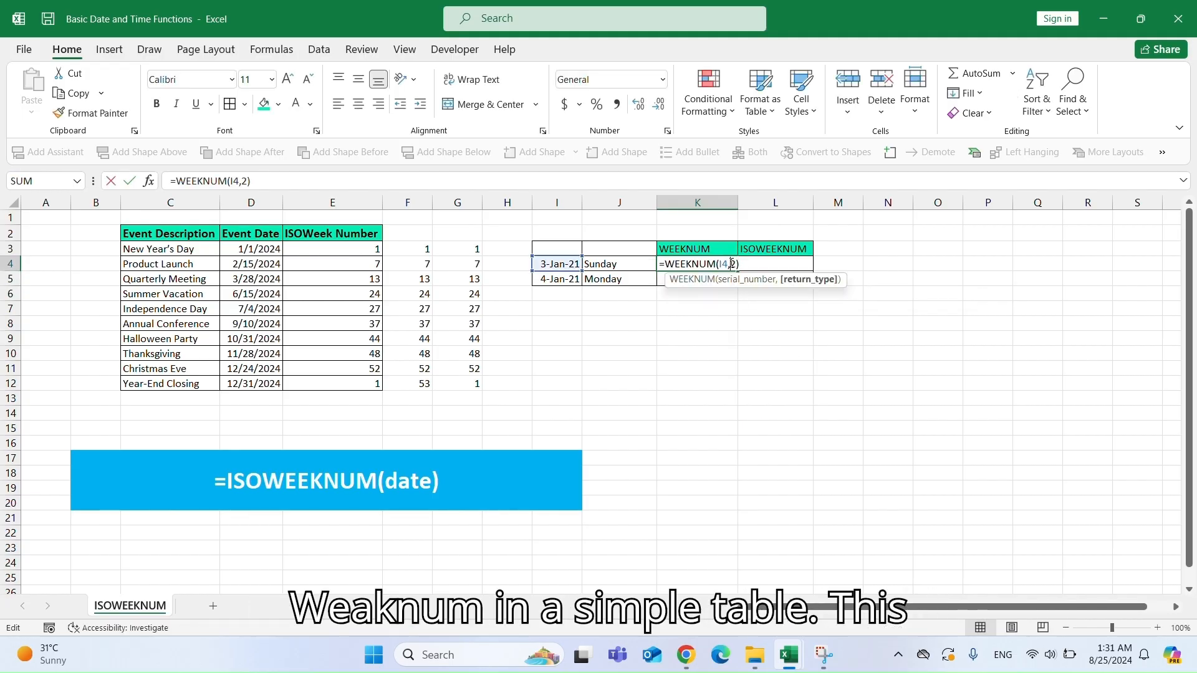
key(BackSpace)
text(1)
key(ctrl+Return)
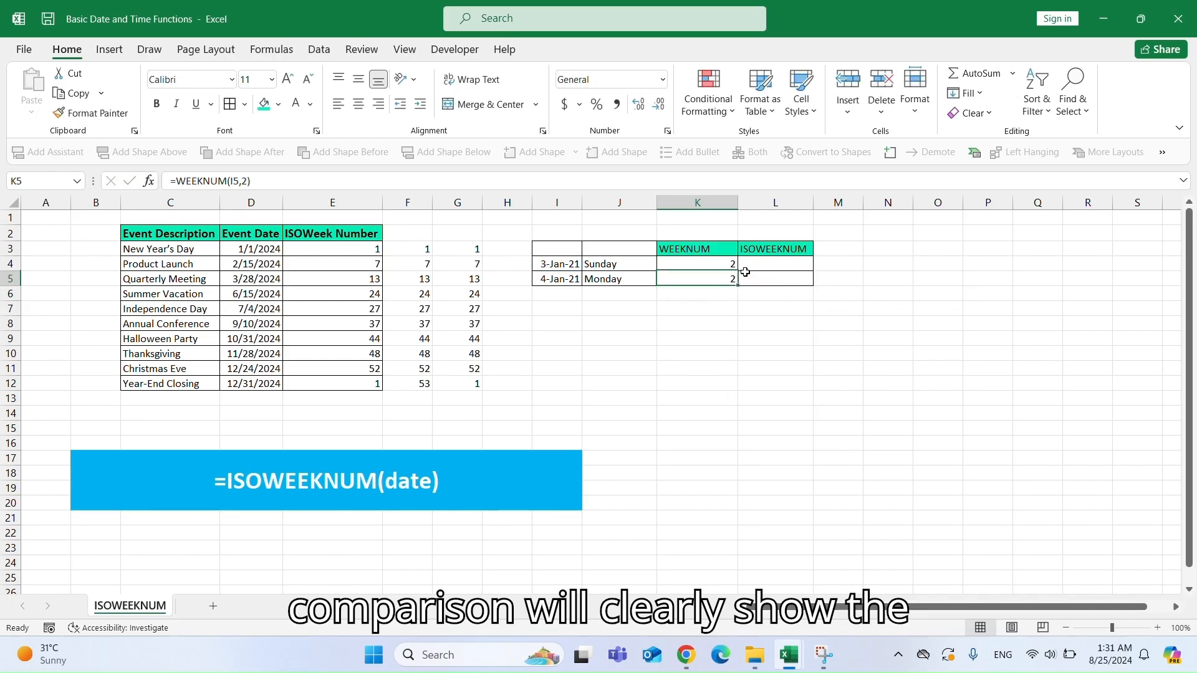
drag(737, 268, 739, 282)
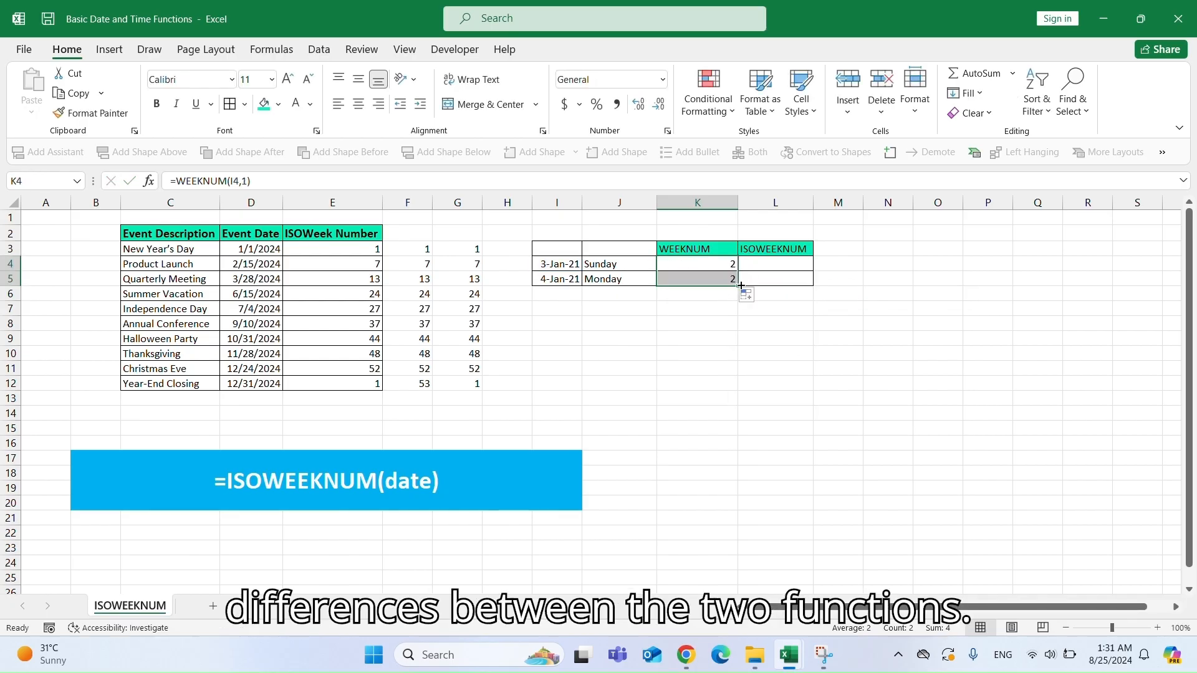
click(726, 278)
key(Up)
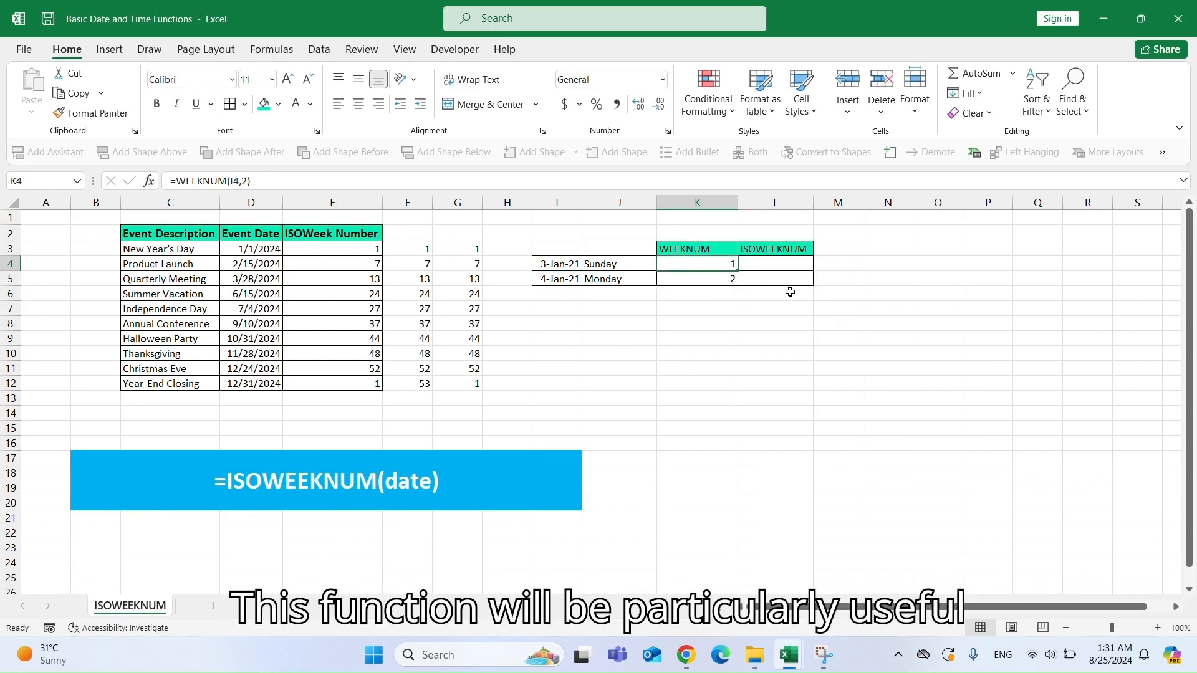
Enter =ISOWEEKNUM(I4) in L4 of the ISOWEEKNUM column and fill it down to L5.
click(783, 265)
text(=ISOWEE)
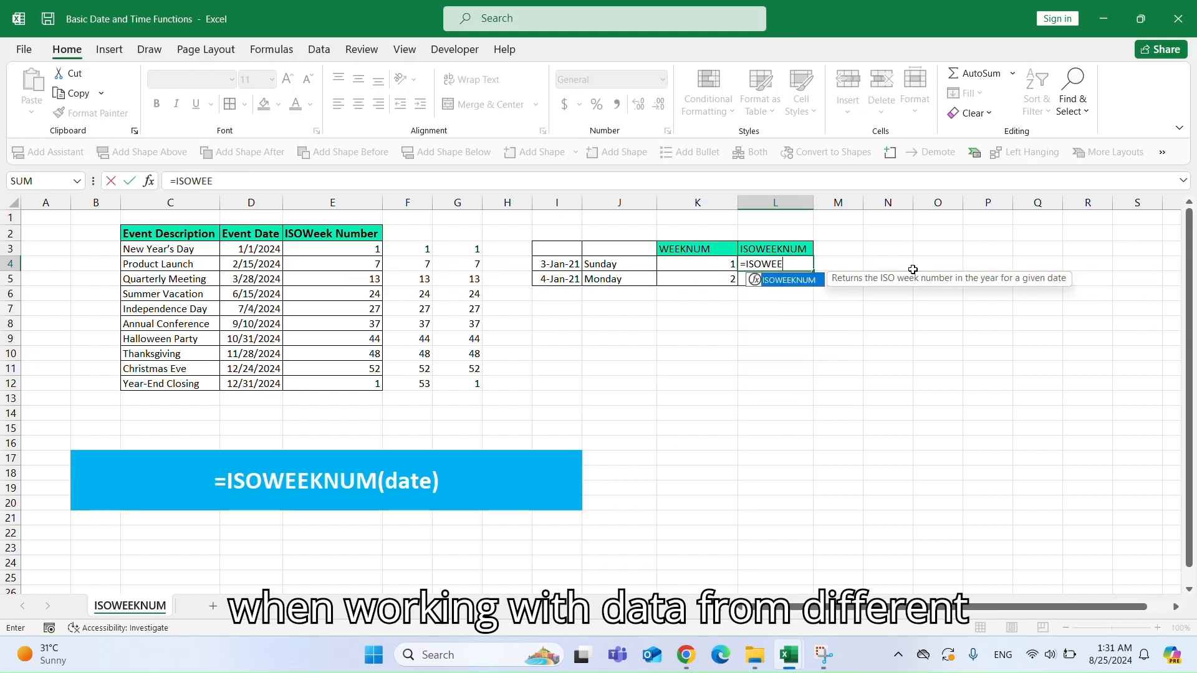
text(K)
key(Tab)
click(569, 266)
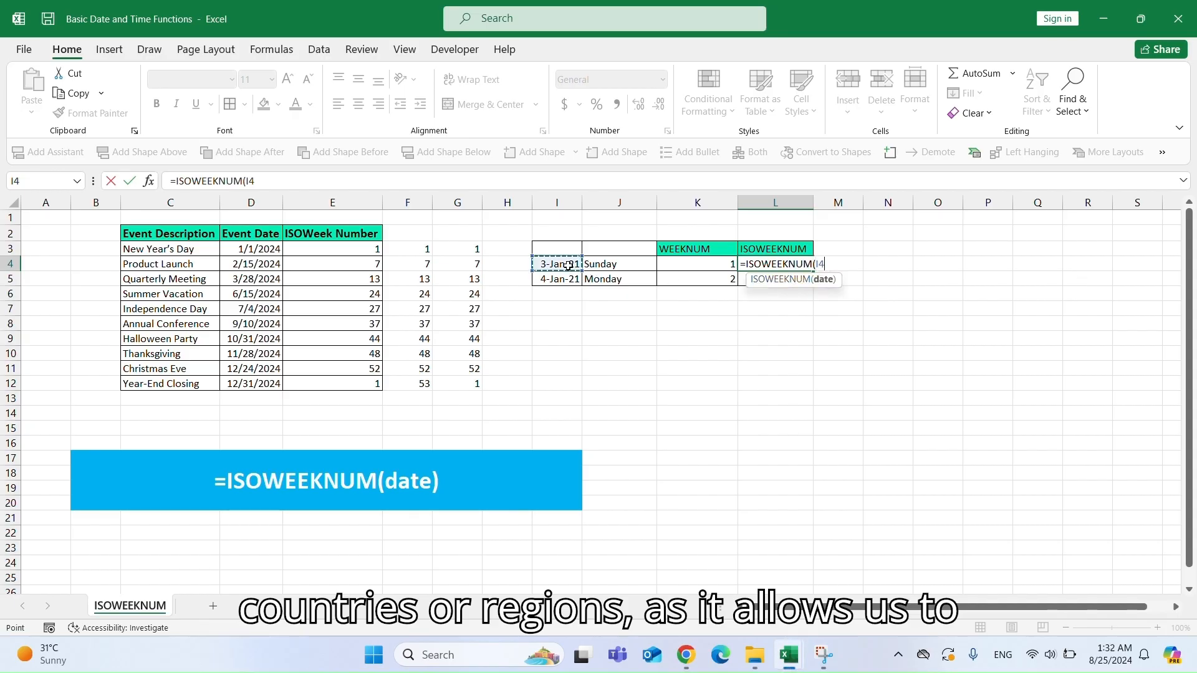
text())
key(Return)
click(787, 266)
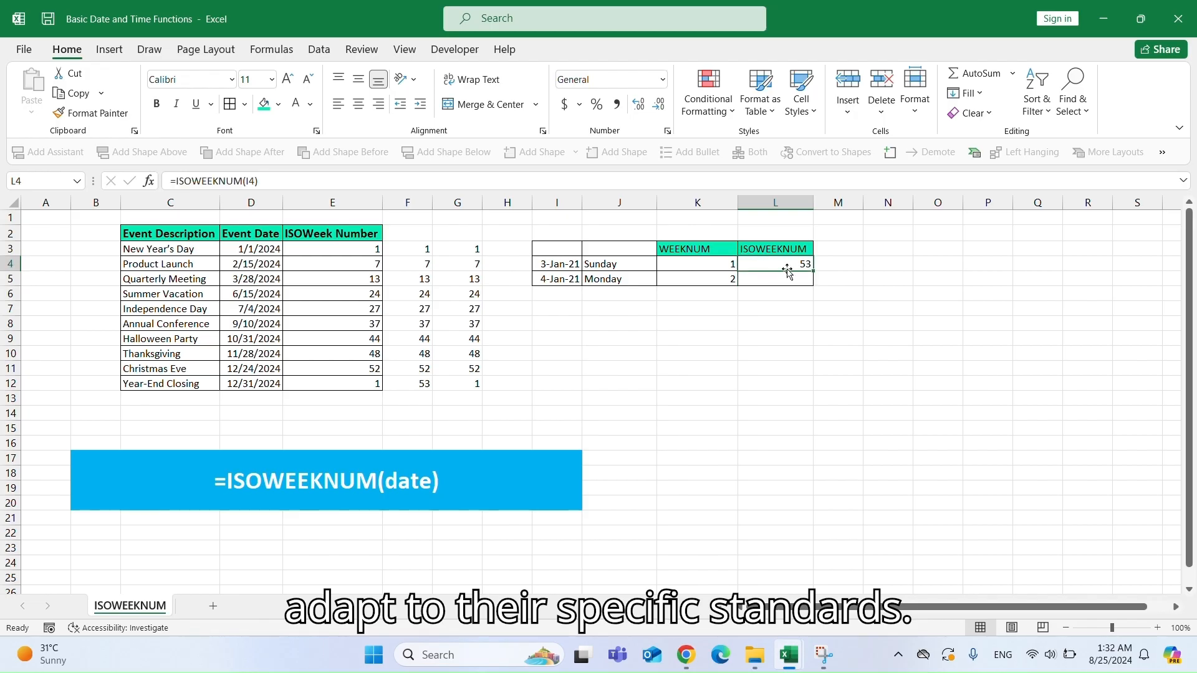
double_click(816, 272)
click(607, 263)
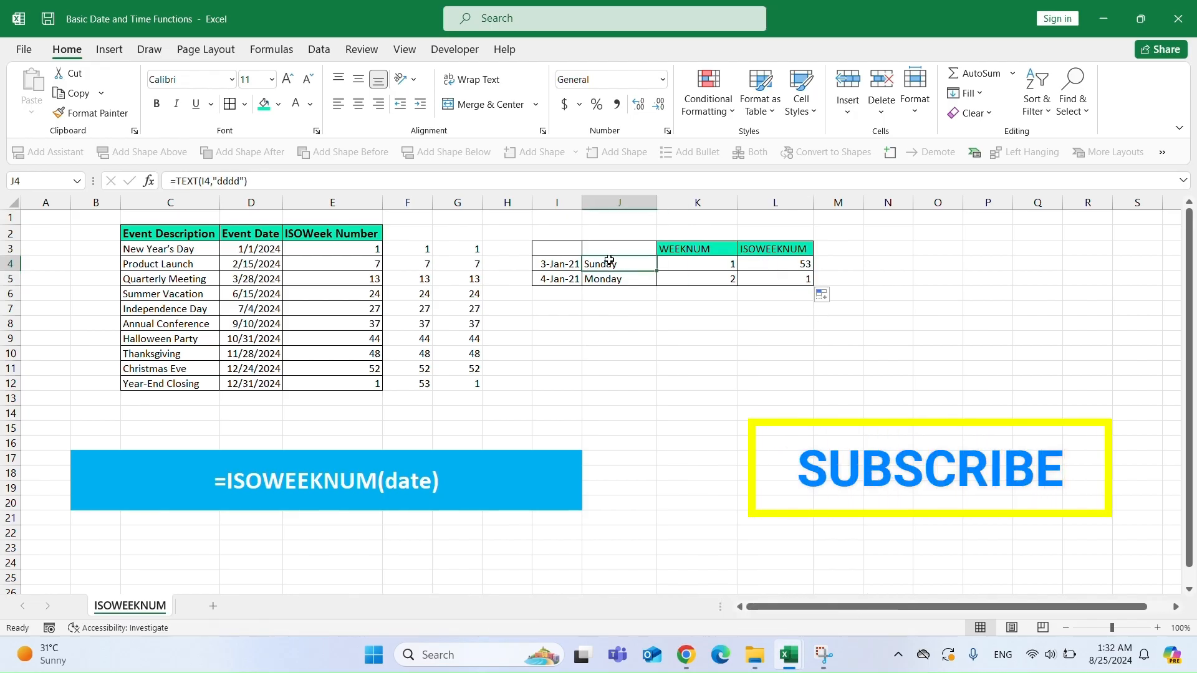